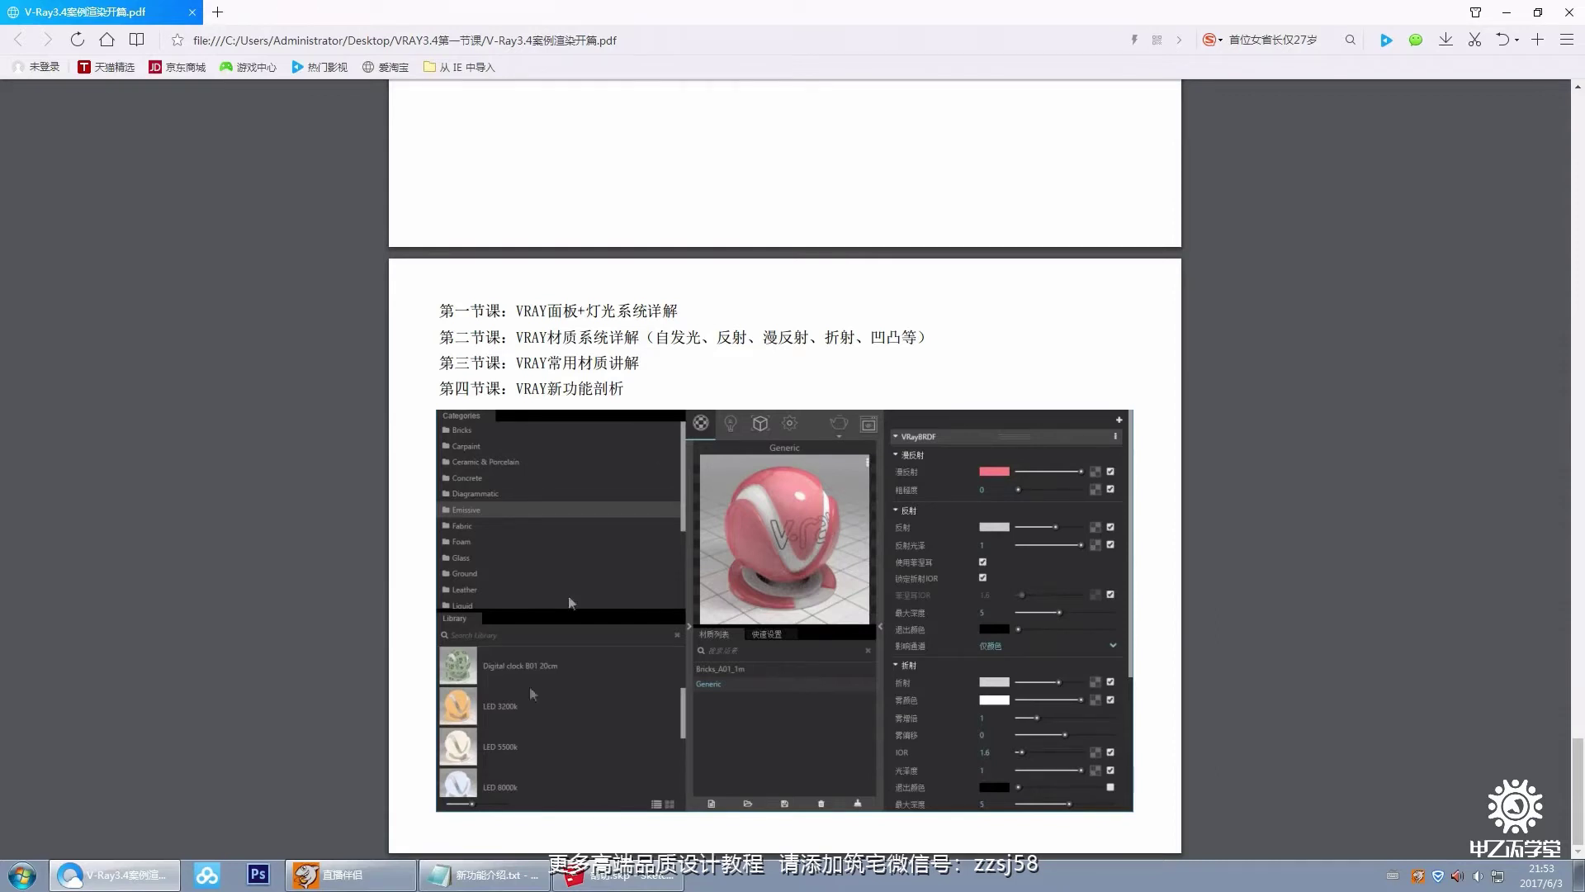
Step: Switch to the Notepad file 新功能介绍.txt and review new features No.1 to No.3, covering dome lights, mesh lights and section rendering
left_click(487, 877)
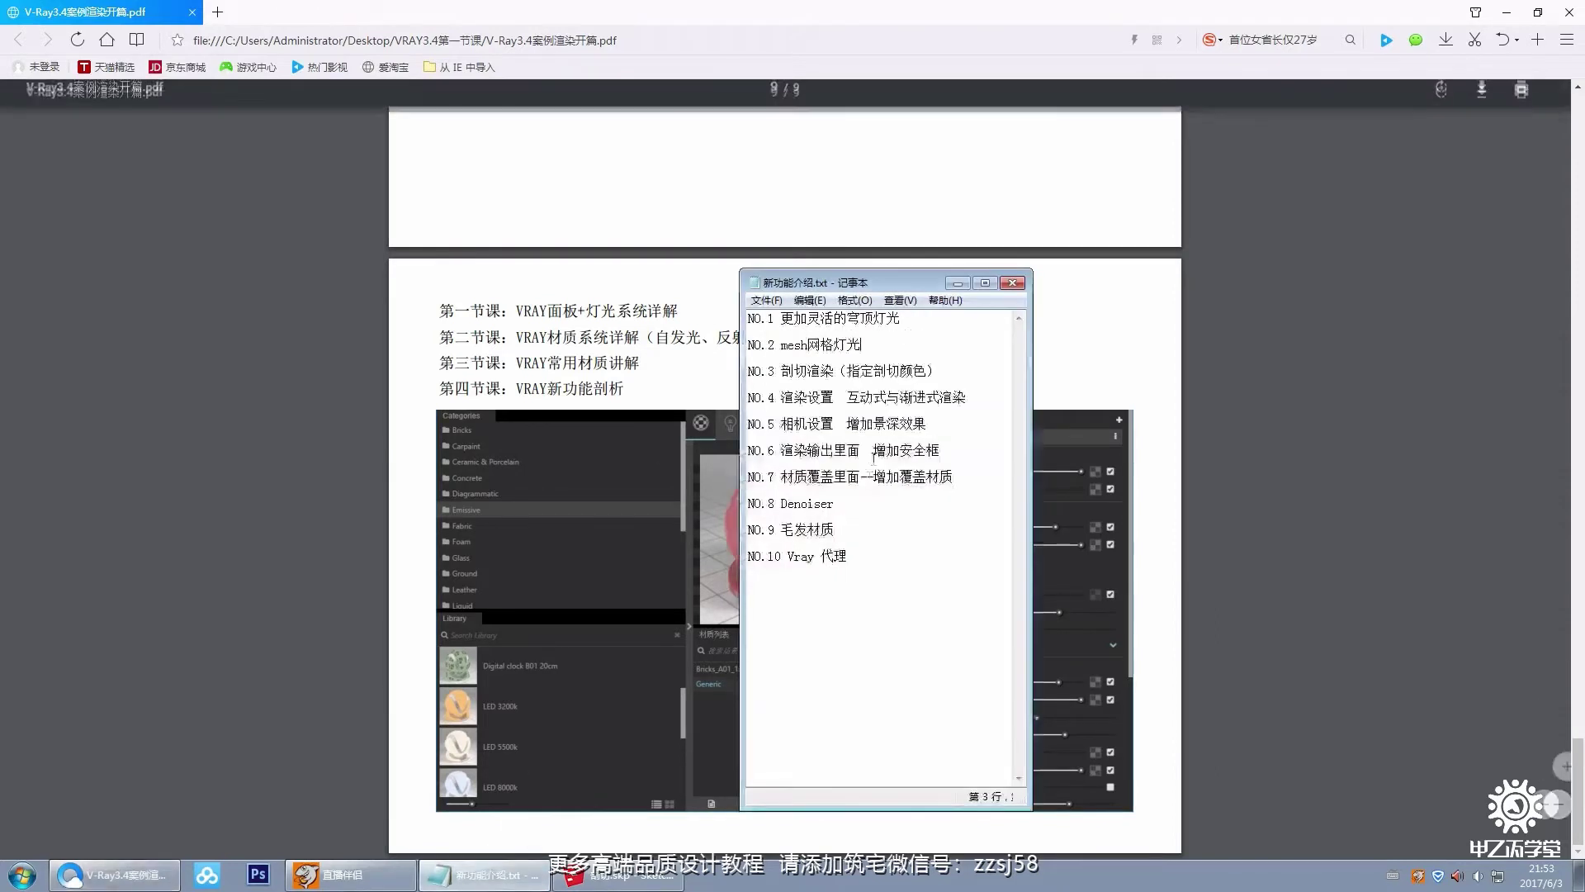
left_click_drag(903, 282, 819, 206)
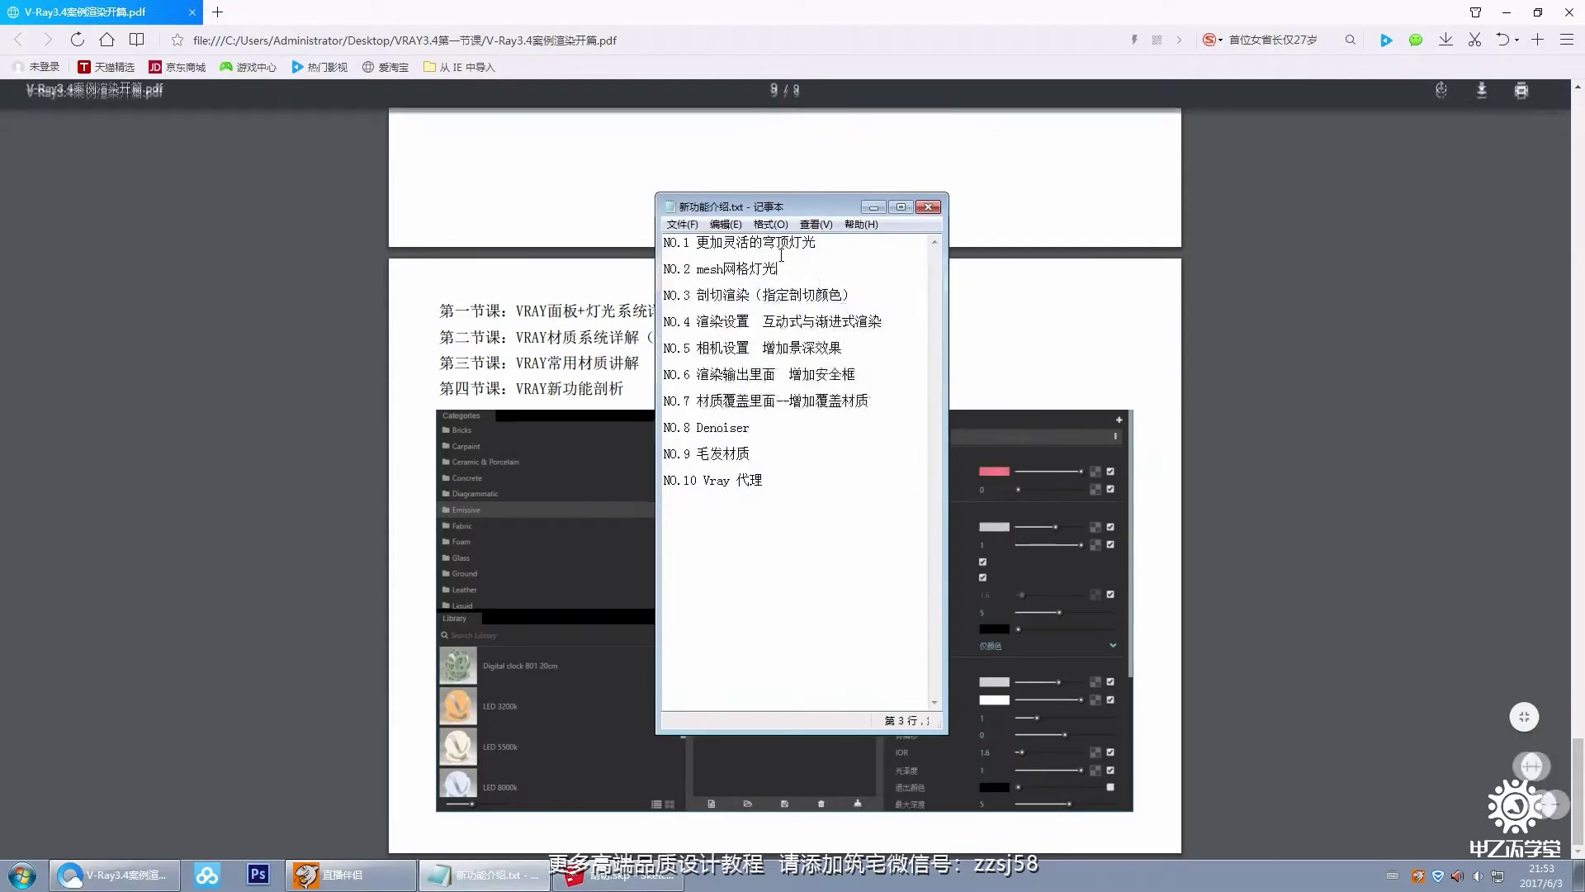
left_click(819, 255)
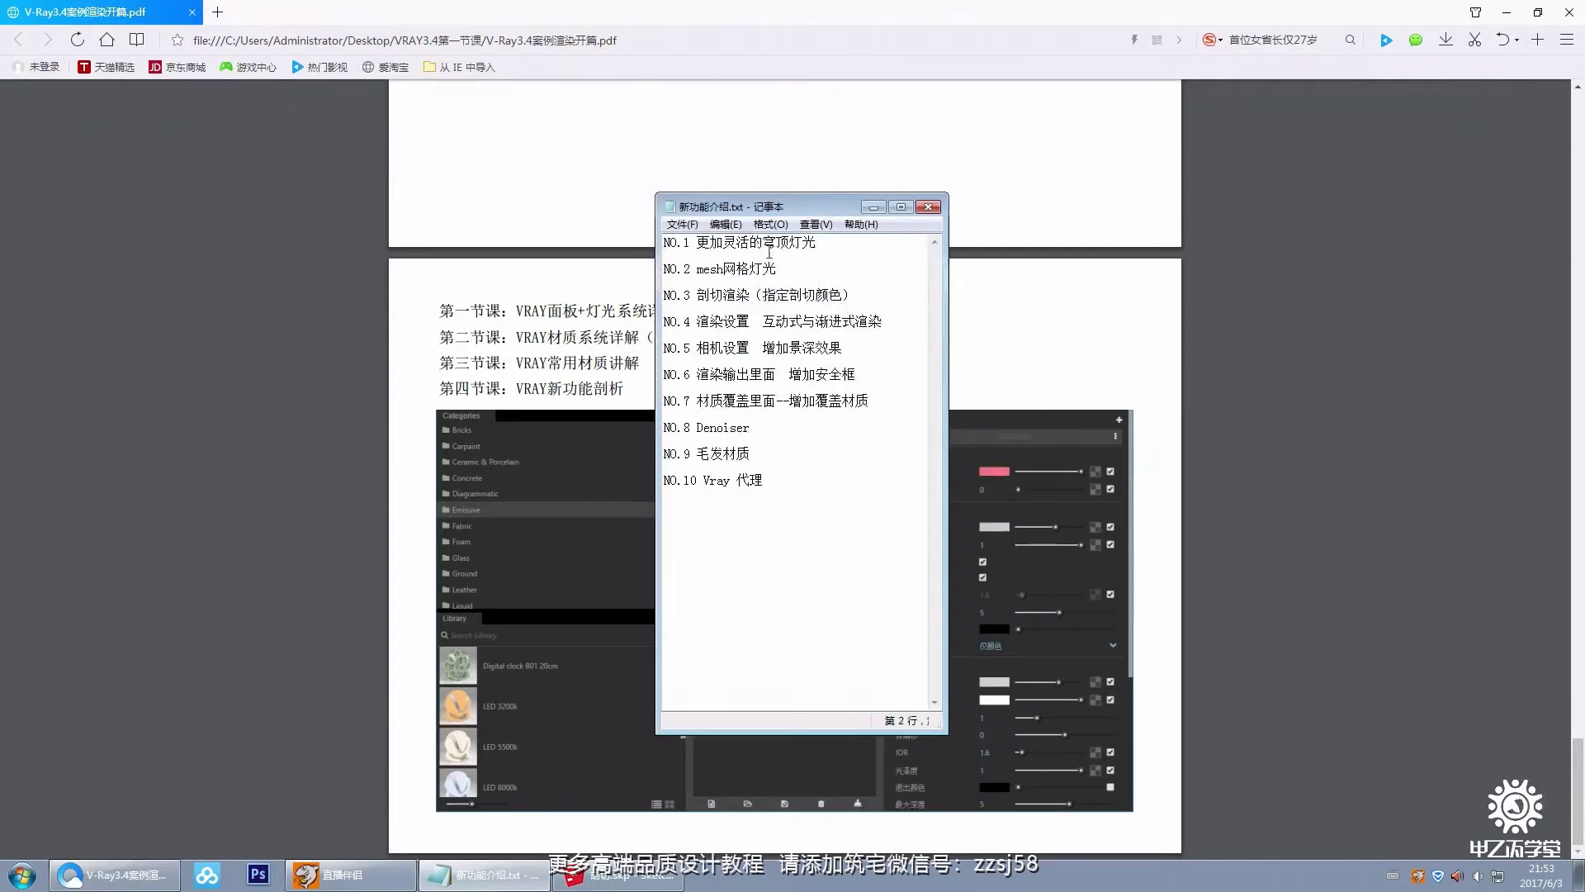
left_click_drag(694, 245, 822, 244)
left_click(704, 246)
left_click_drag(698, 243, 823, 243)
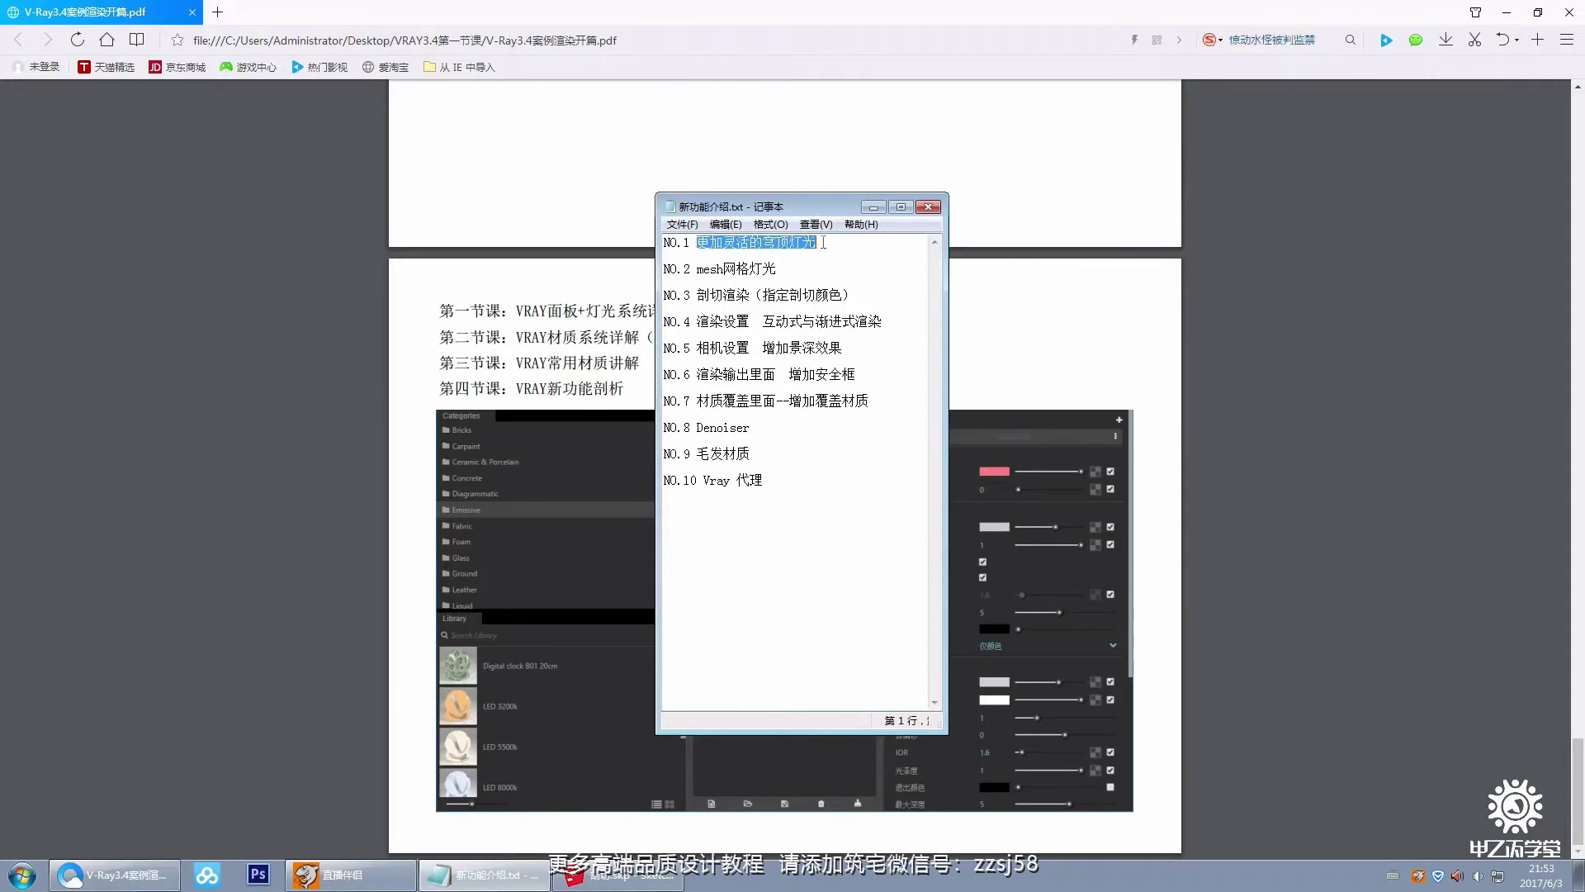
left_click(829, 243)
left_click_drag(695, 269, 763, 269)
left_click(783, 268)
left_click_drag(698, 296, 859, 296)
left_click(856, 294)
left_click(873, 206)
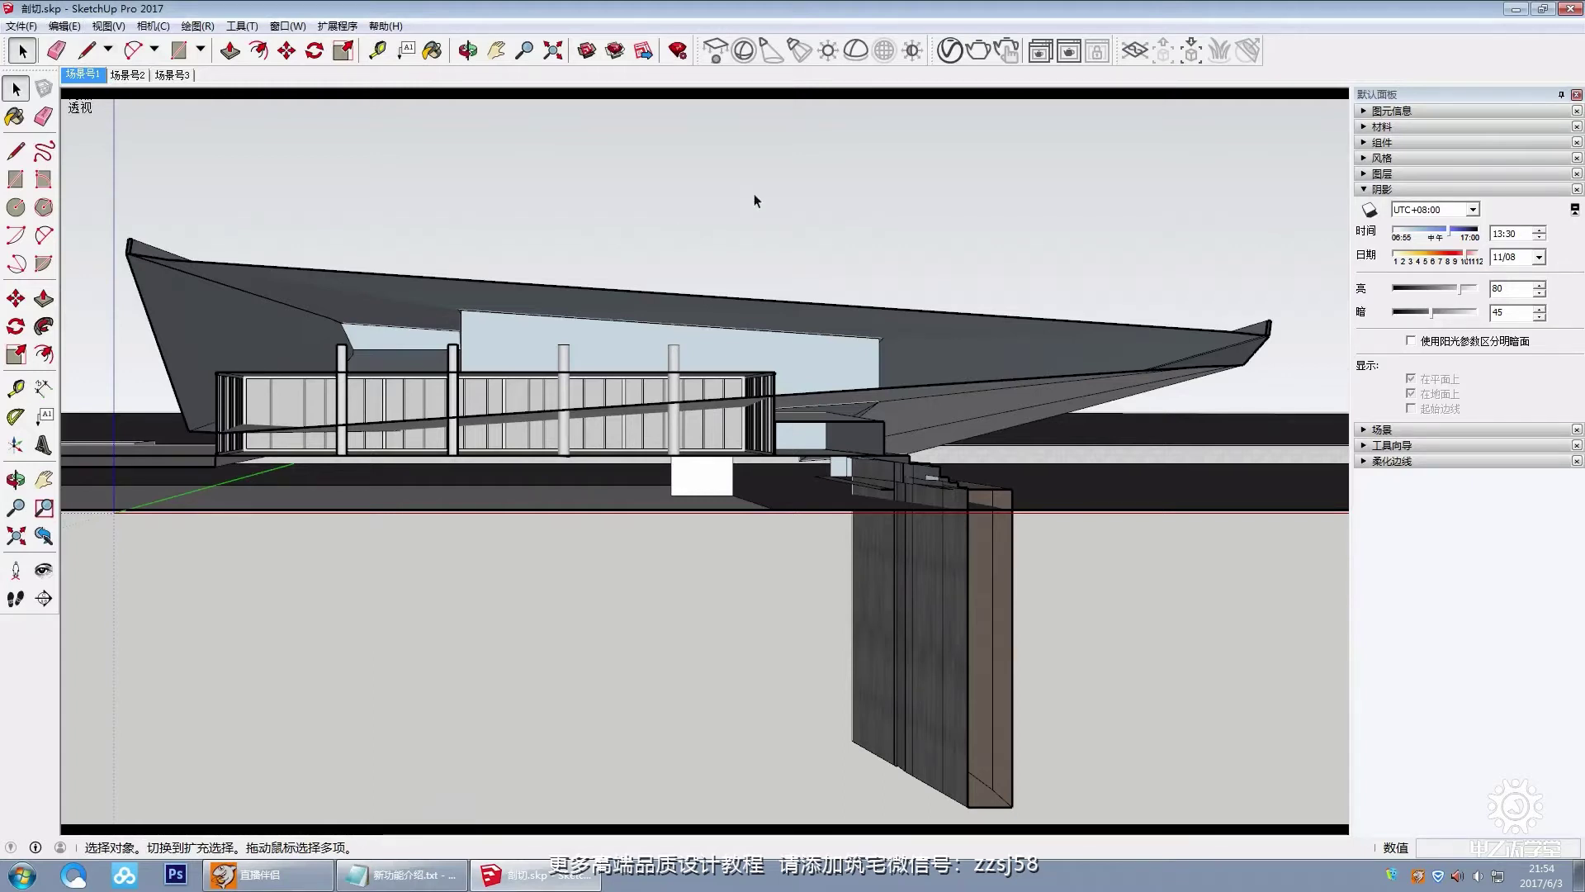
Step: Examine the SectionPlane's VRayClipper settings in the V-Ray Asset Editor, and inspect the sectioned building and its surrounding ground in SketchUp
left_click(950, 52)
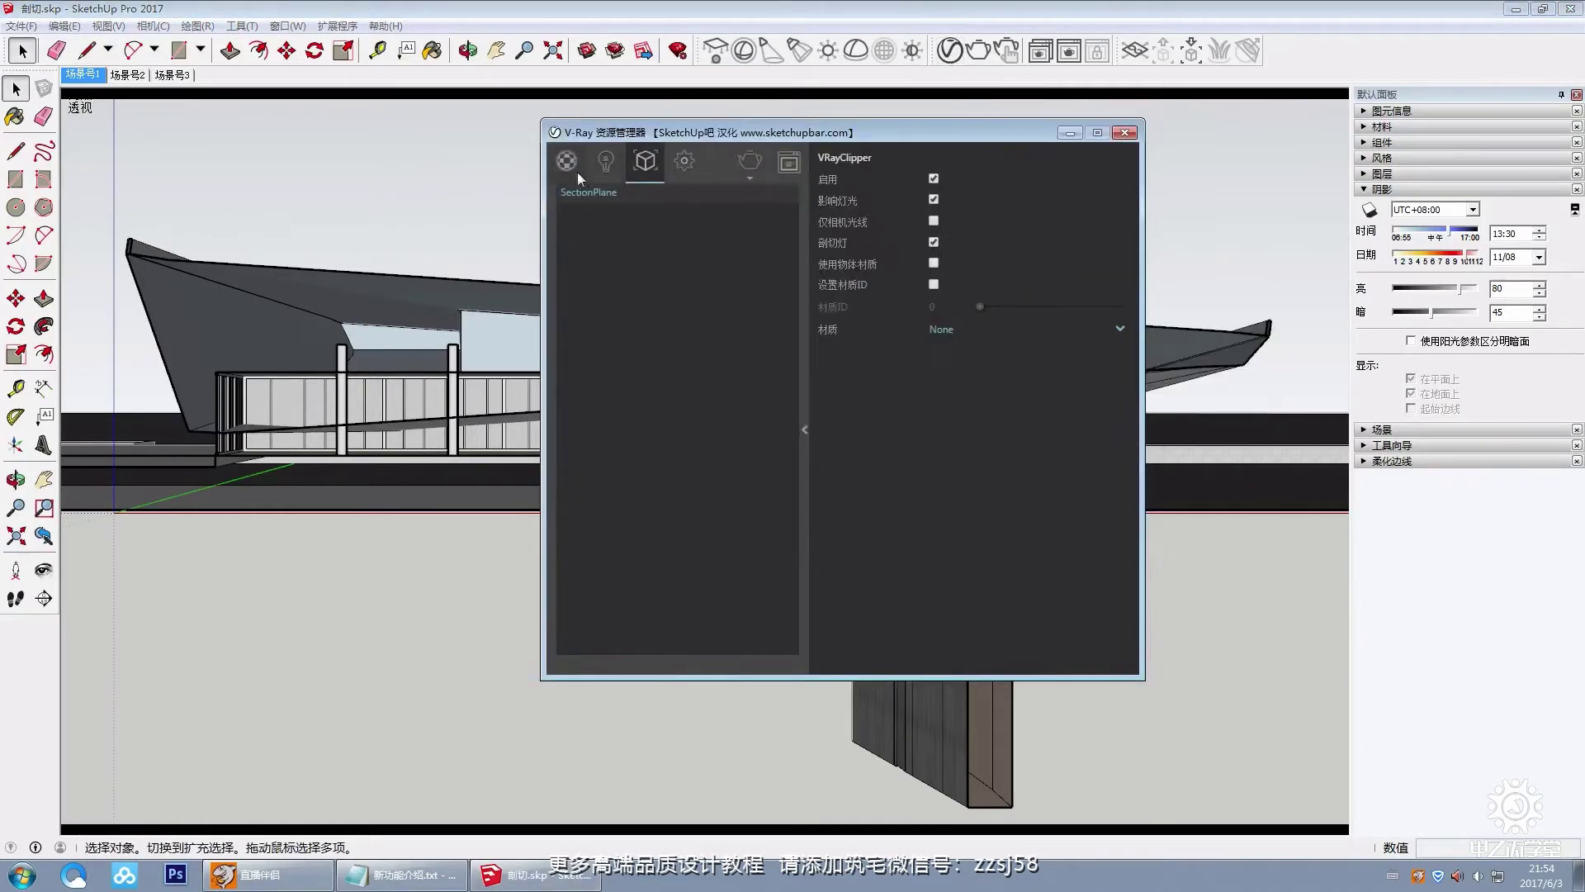
left_click(577, 170)
left_click(643, 168)
left_click(1125, 133)
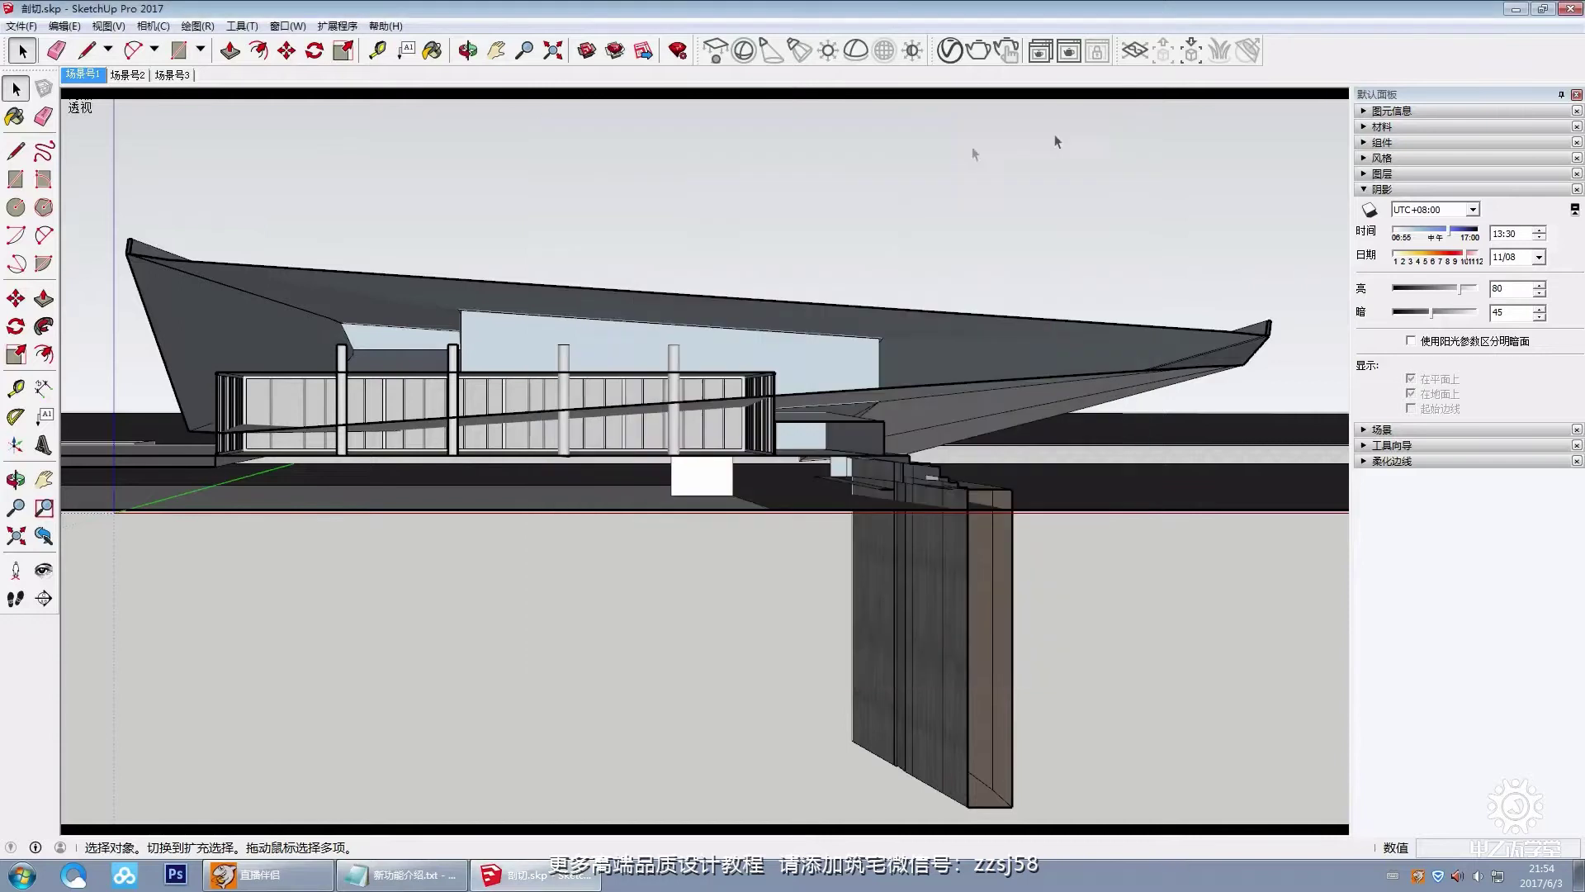
scroll(797, 278, "down", 6)
mouse_move(797, 277)
middle_mouse_down()
mouse_move(558, 429)
mouse_move(504, 430)
middle_mouse_up()
middle_click_drag(631, 380, 417, 332)
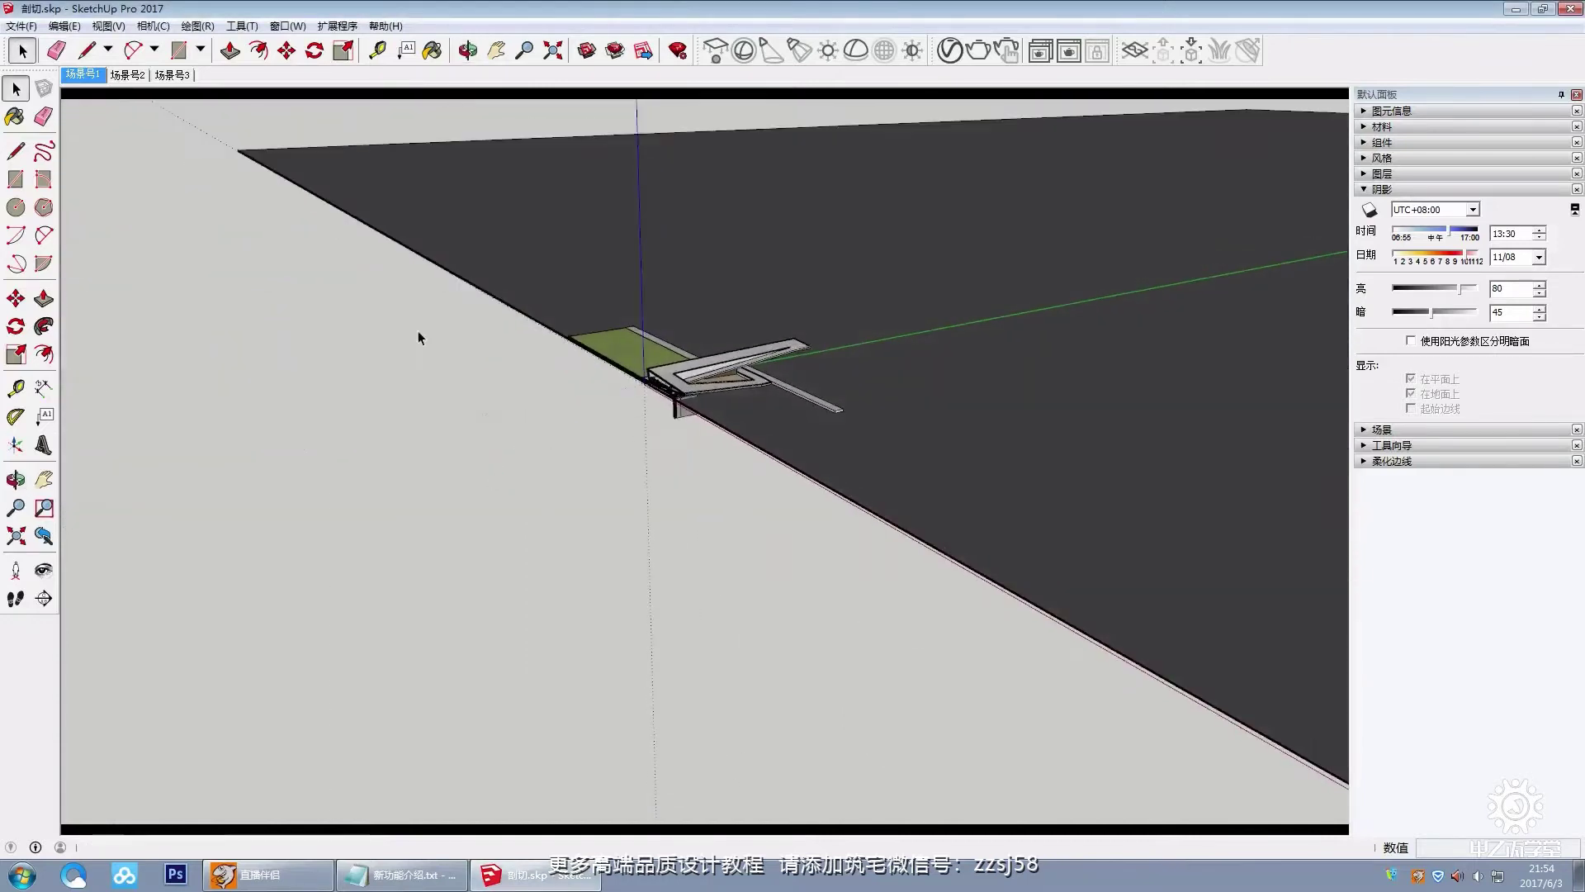
scroll(418, 332, "down", 4)
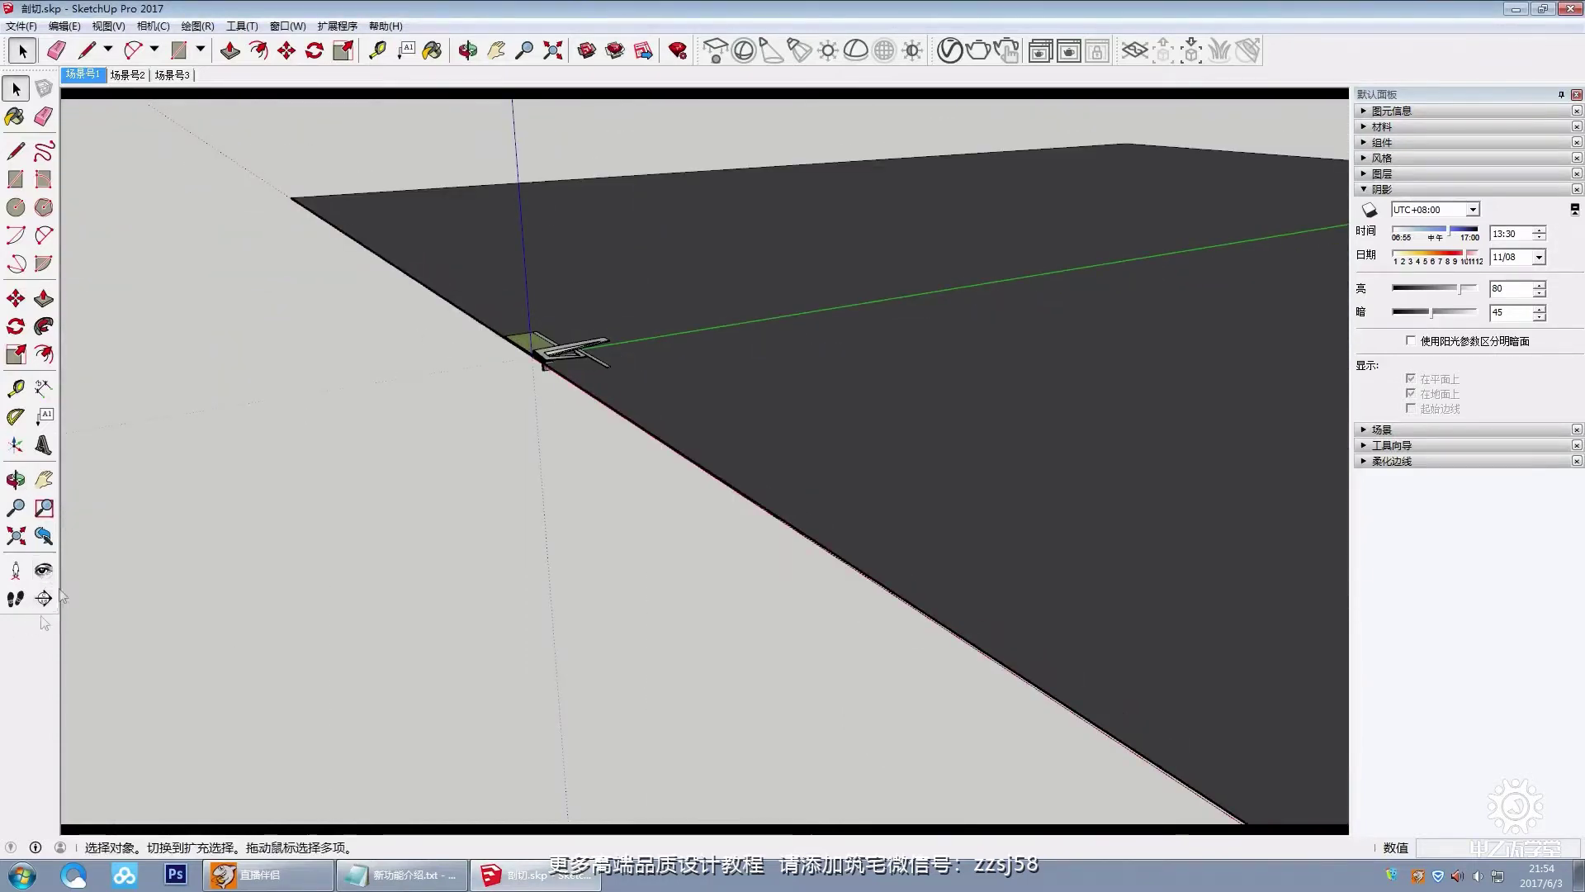
middle_click_drag(545, 442, 446, 434)
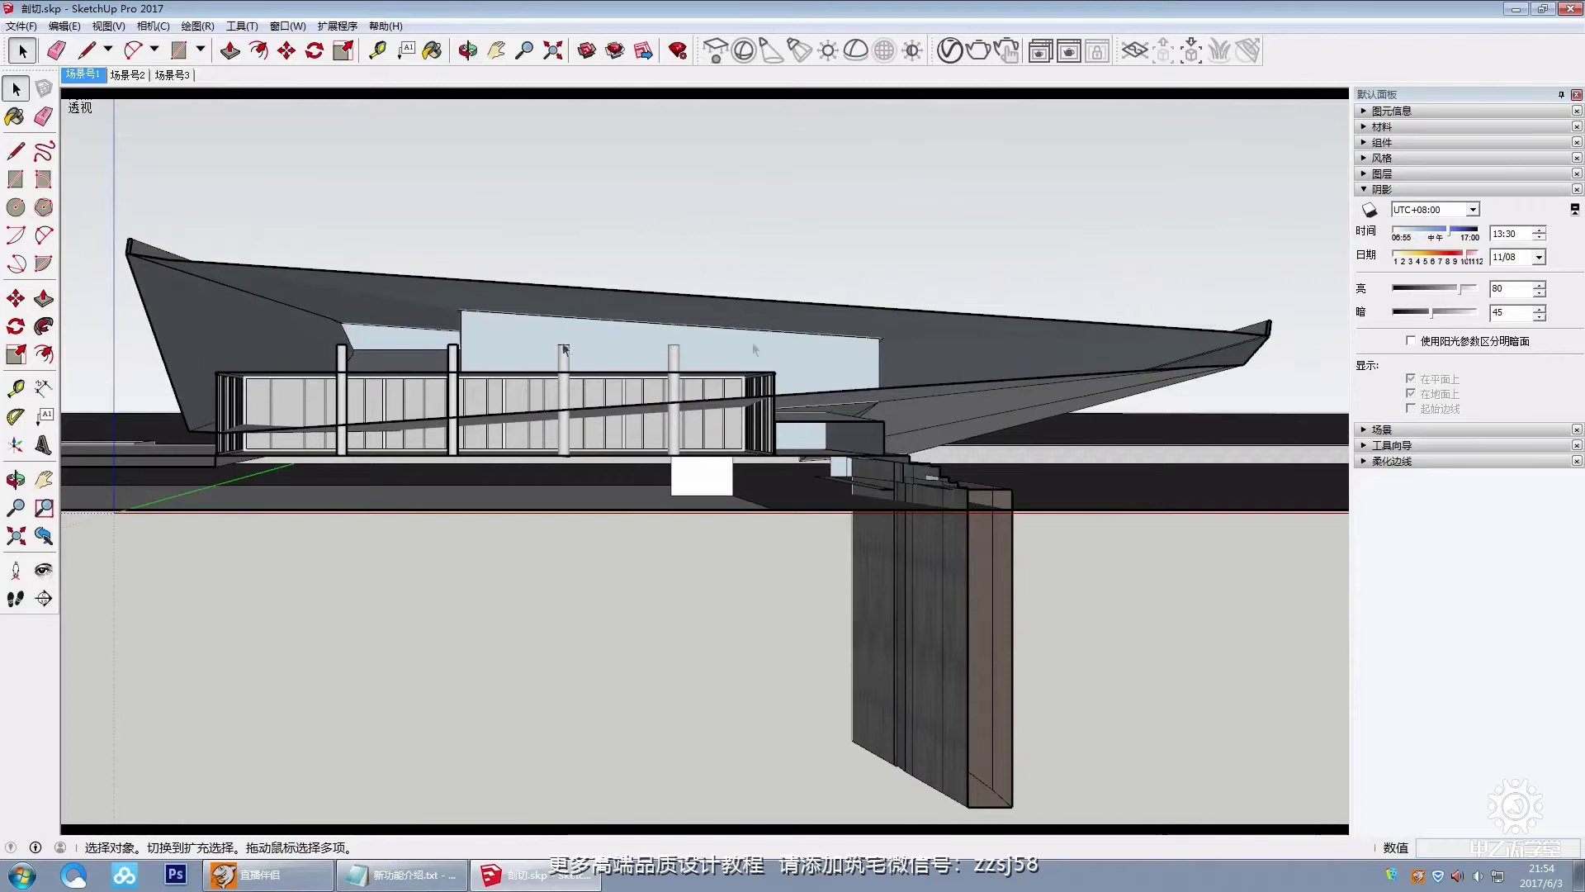
Step: Start an interactive V-Ray render of the sectioned building from the Asset Editor
left_click(952, 51)
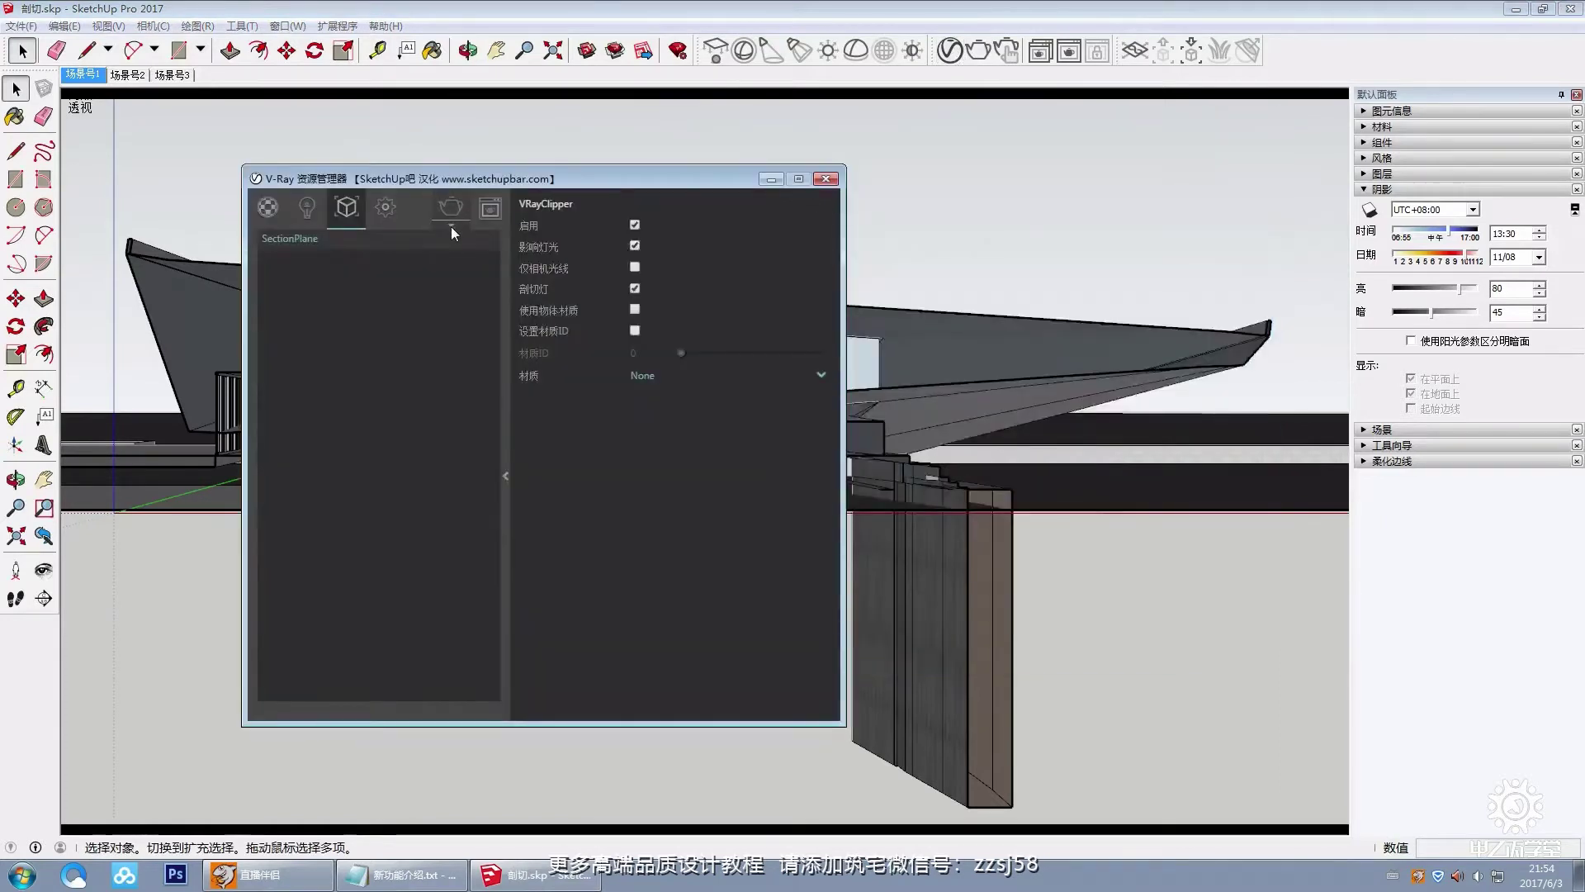
left_click(451, 227)
left_click(458, 274)
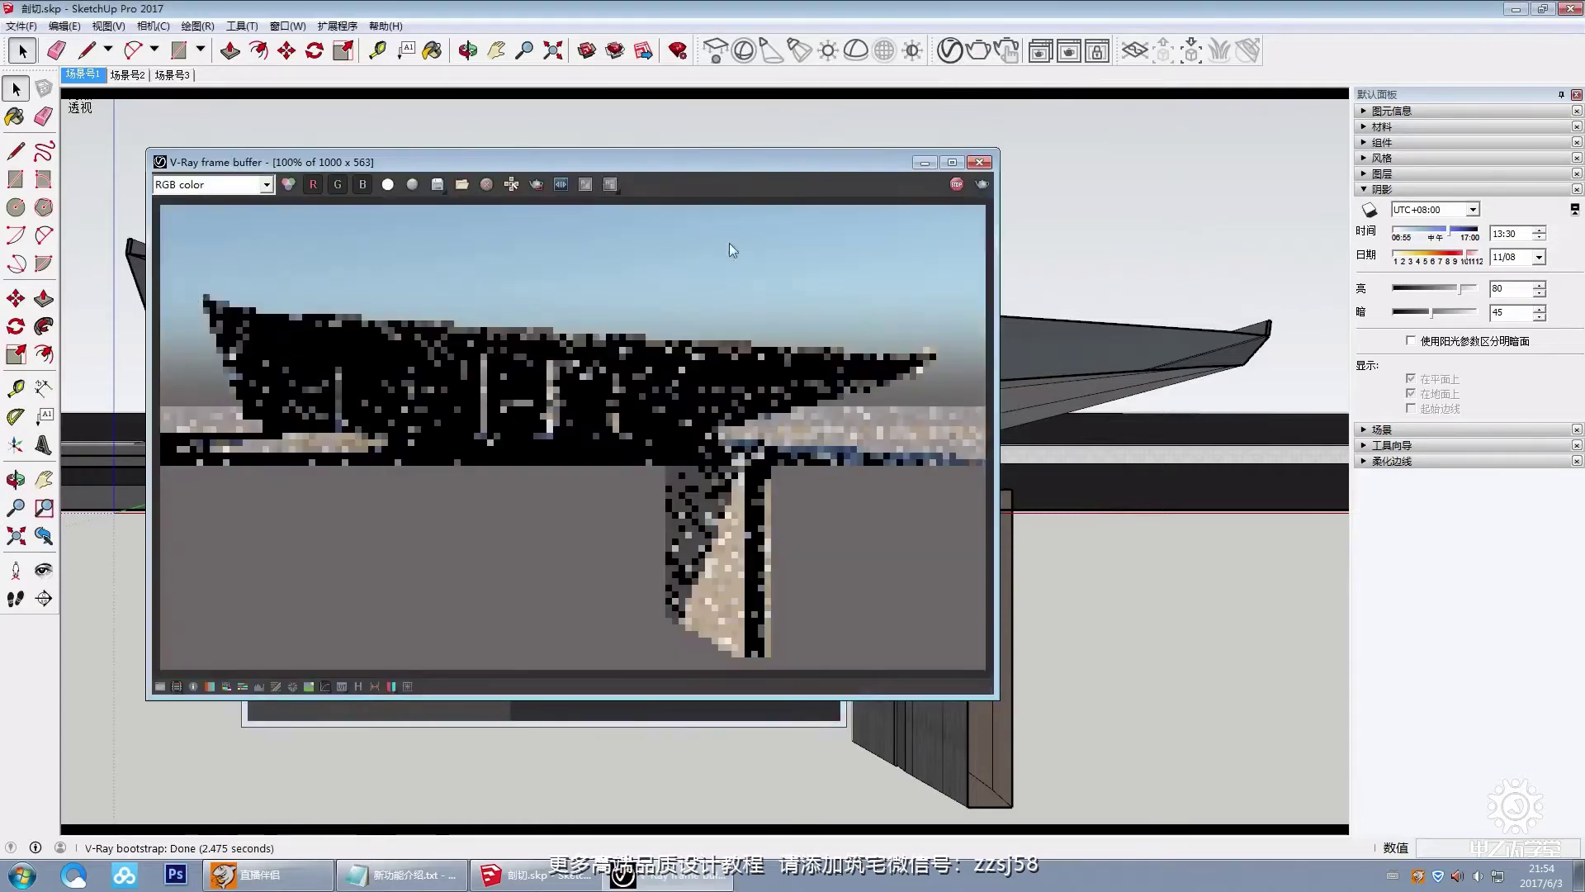
Step: Arrange the V-Ray frame buffer and Asset Editor side by side, and close the V-Ray Progress Window
left_click_drag(744, 161, 1165, 168)
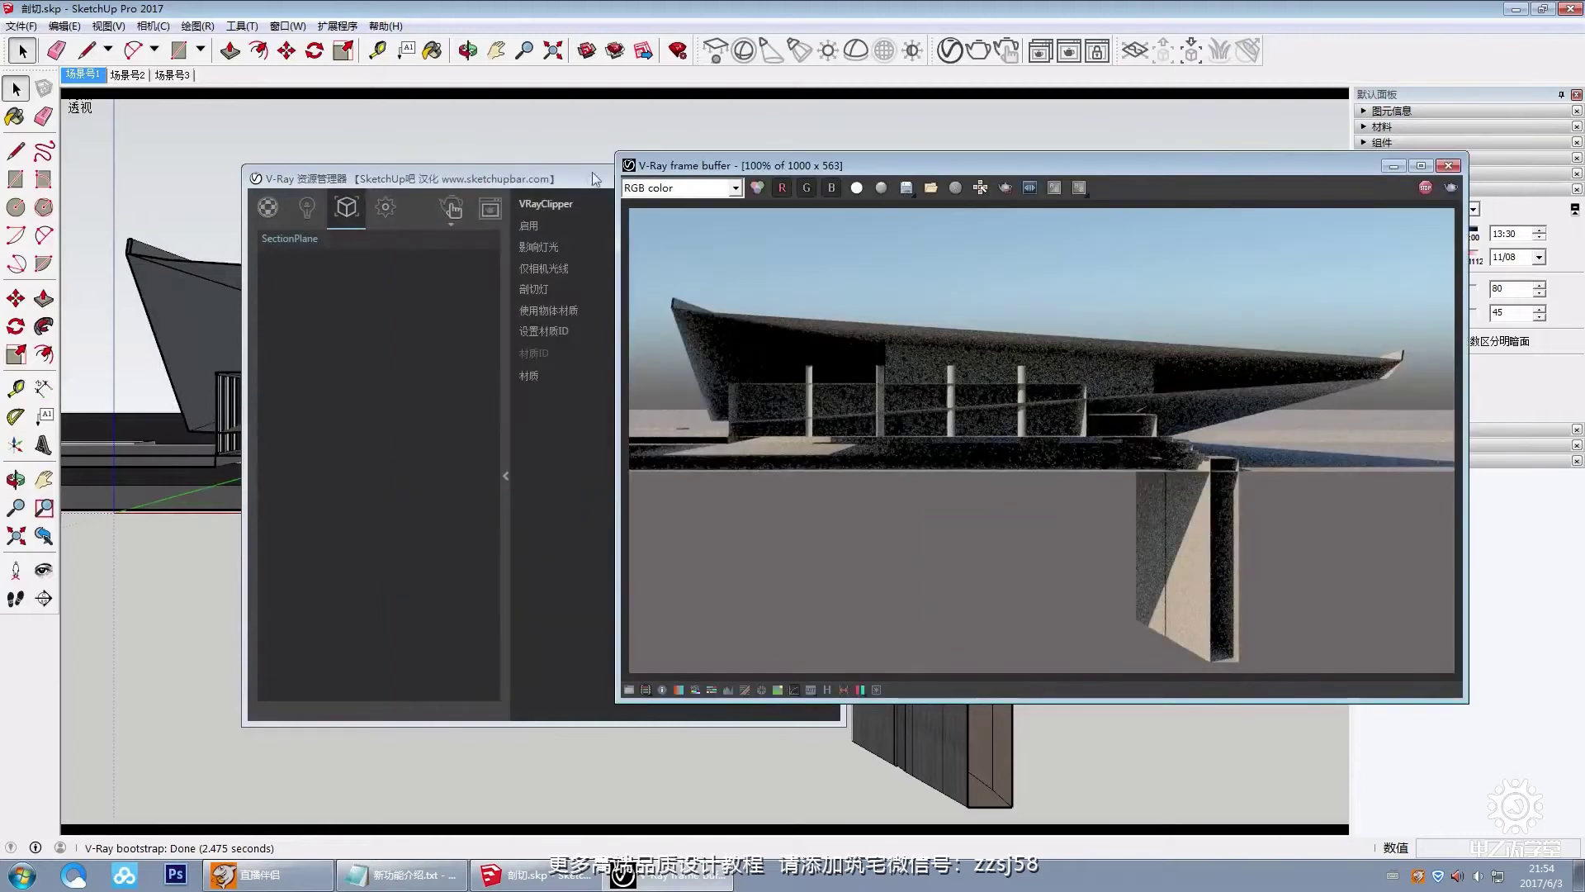
left_click(363, 178)
left_click_drag(364, 178, 122, 178)
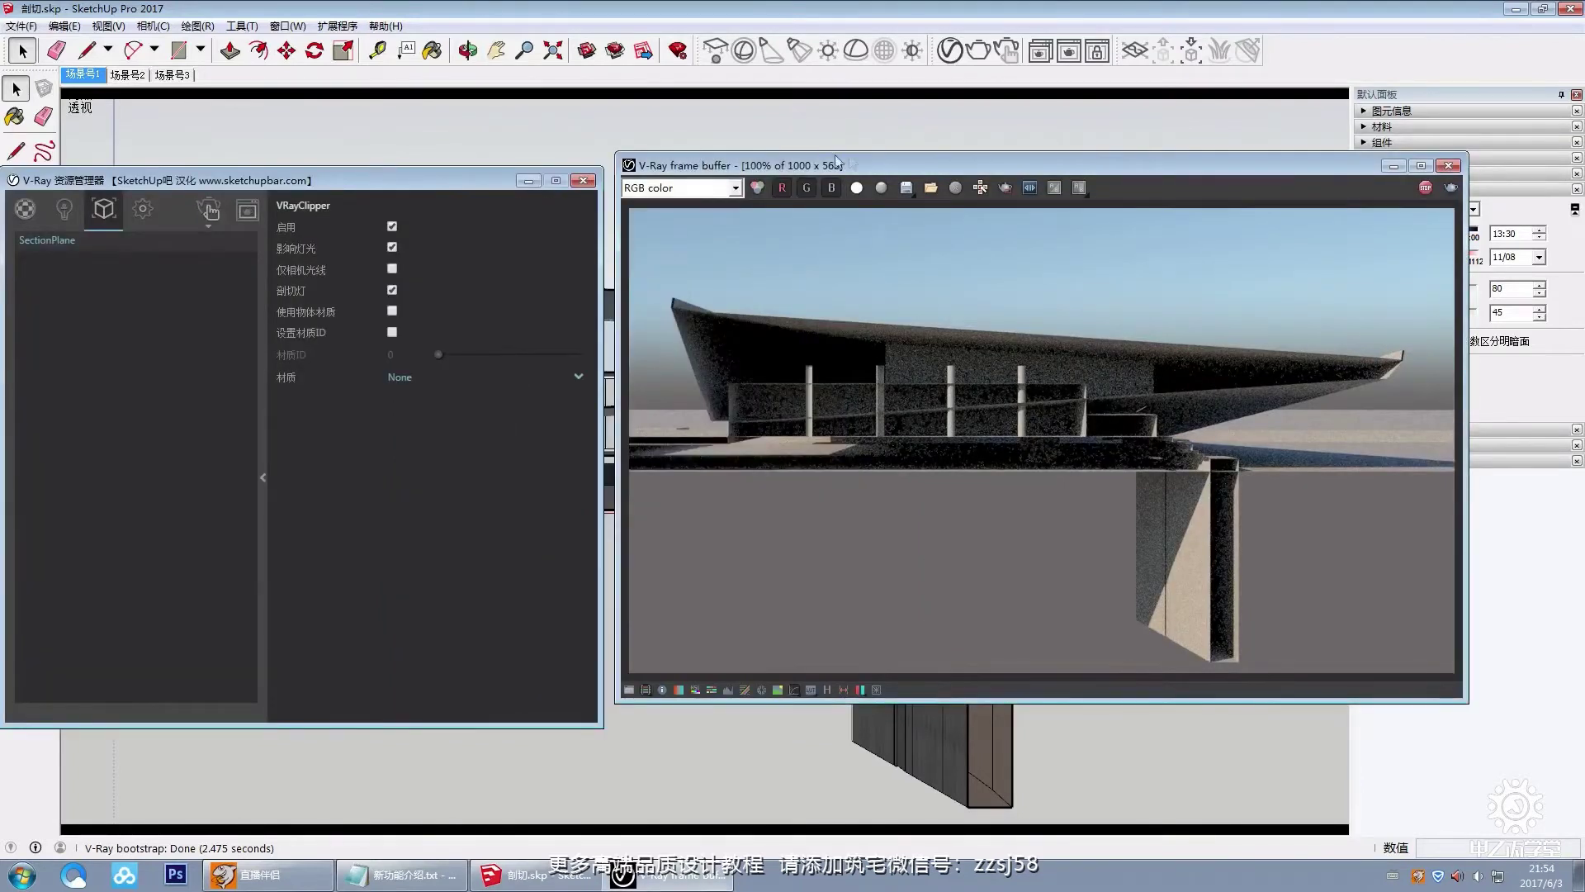
left_click_drag(703, 168, 856, 161)
left_click_drag(731, 284, 472, 295)
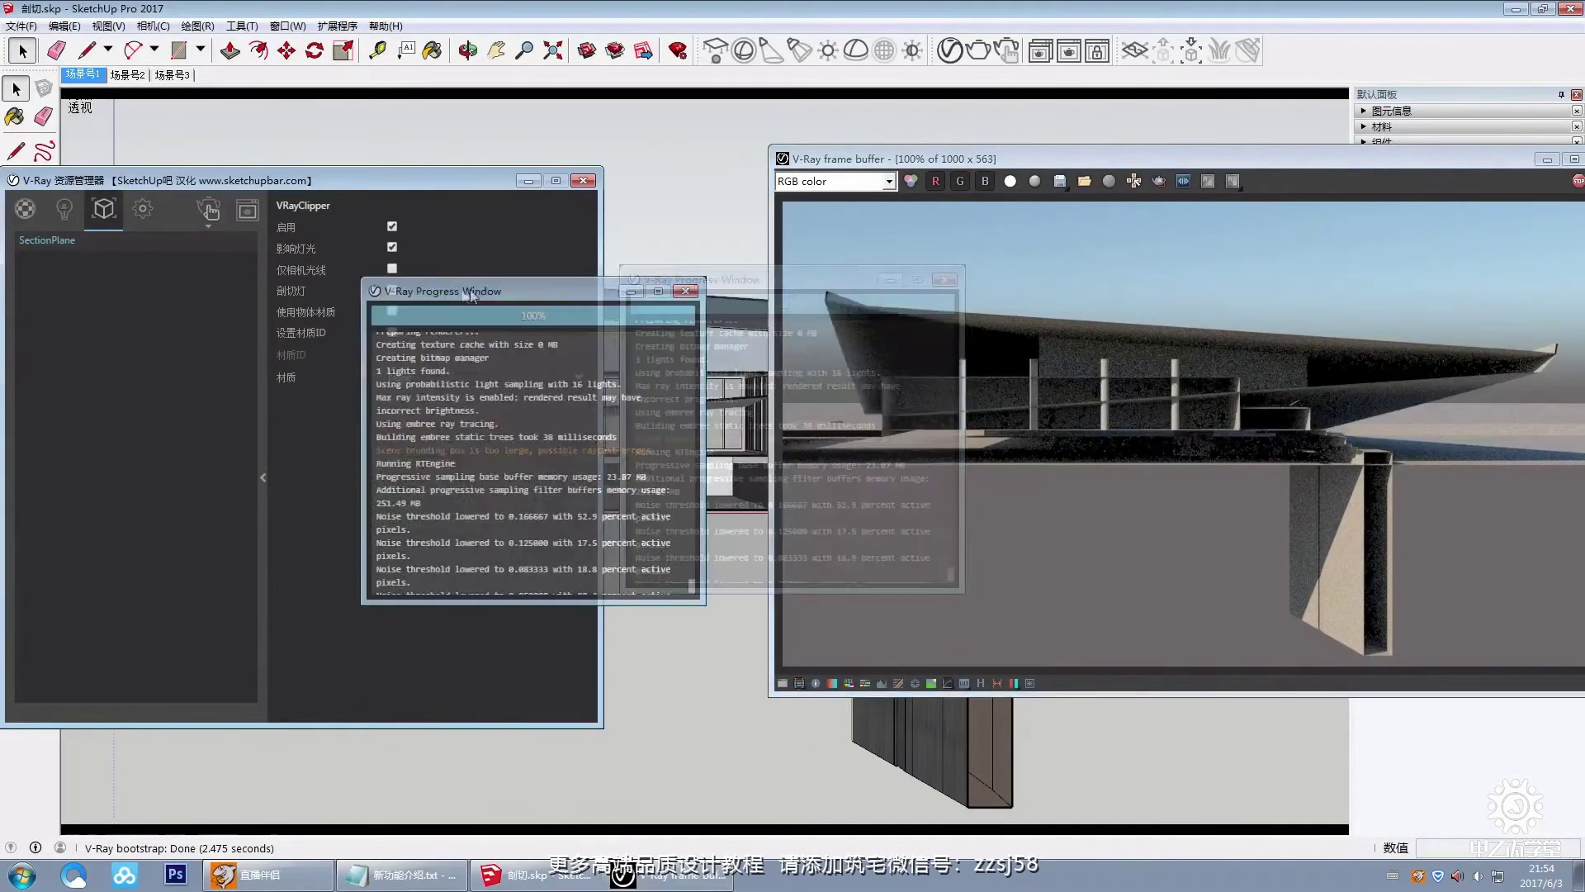
left_click(684, 291)
left_click_drag(450, 181, 607, 158)
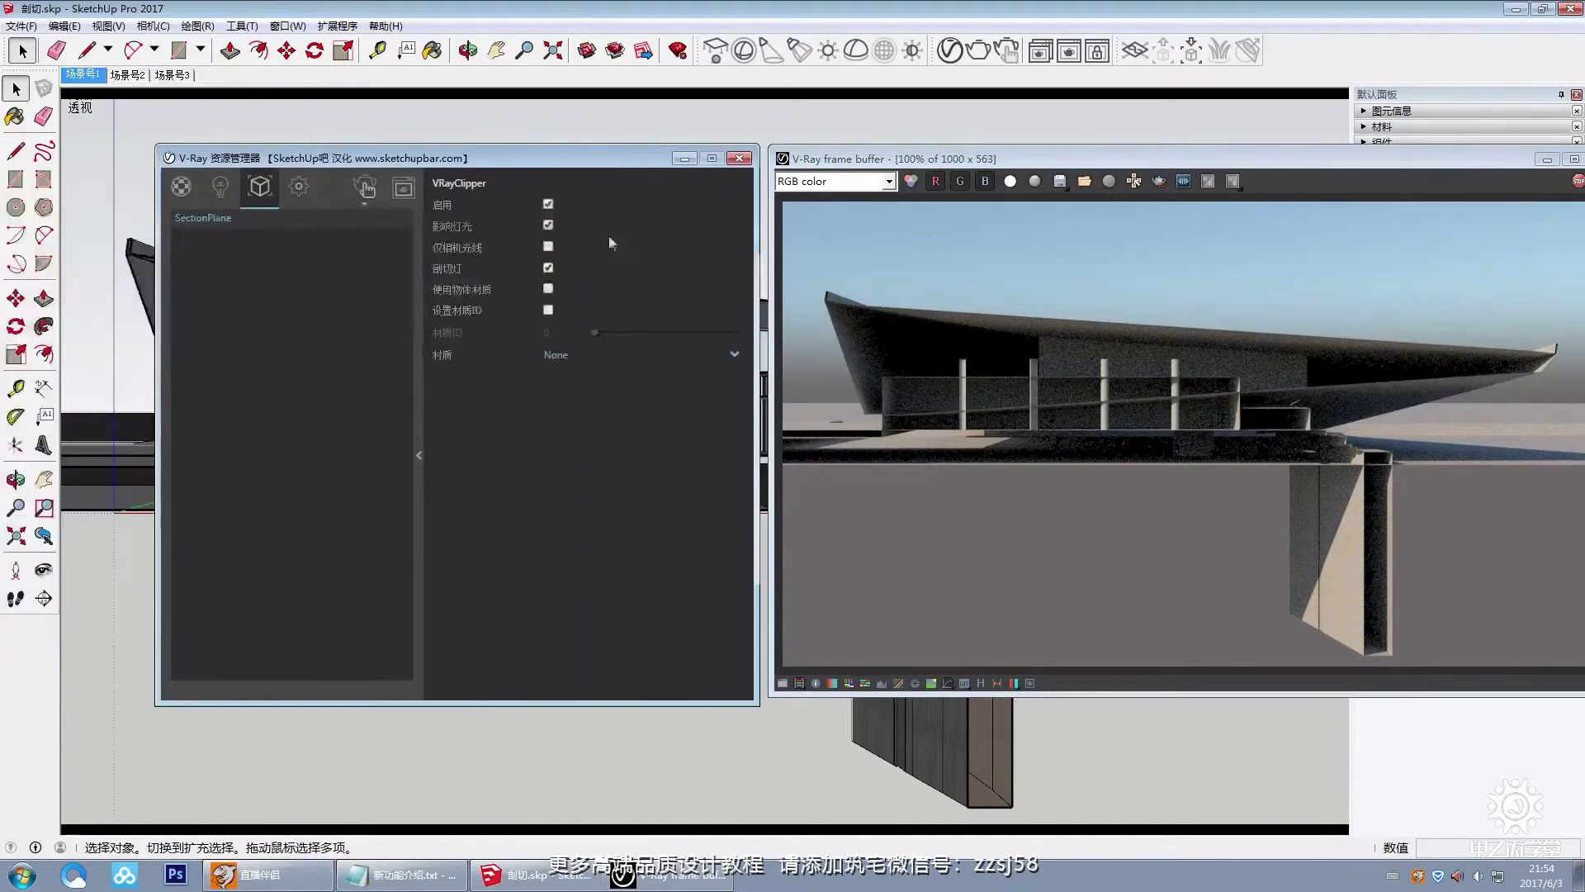
Step: Switch the clipper's 使用物体材质 (use object material) option on and off again to compare the rendered cut faces
left_click(548, 288)
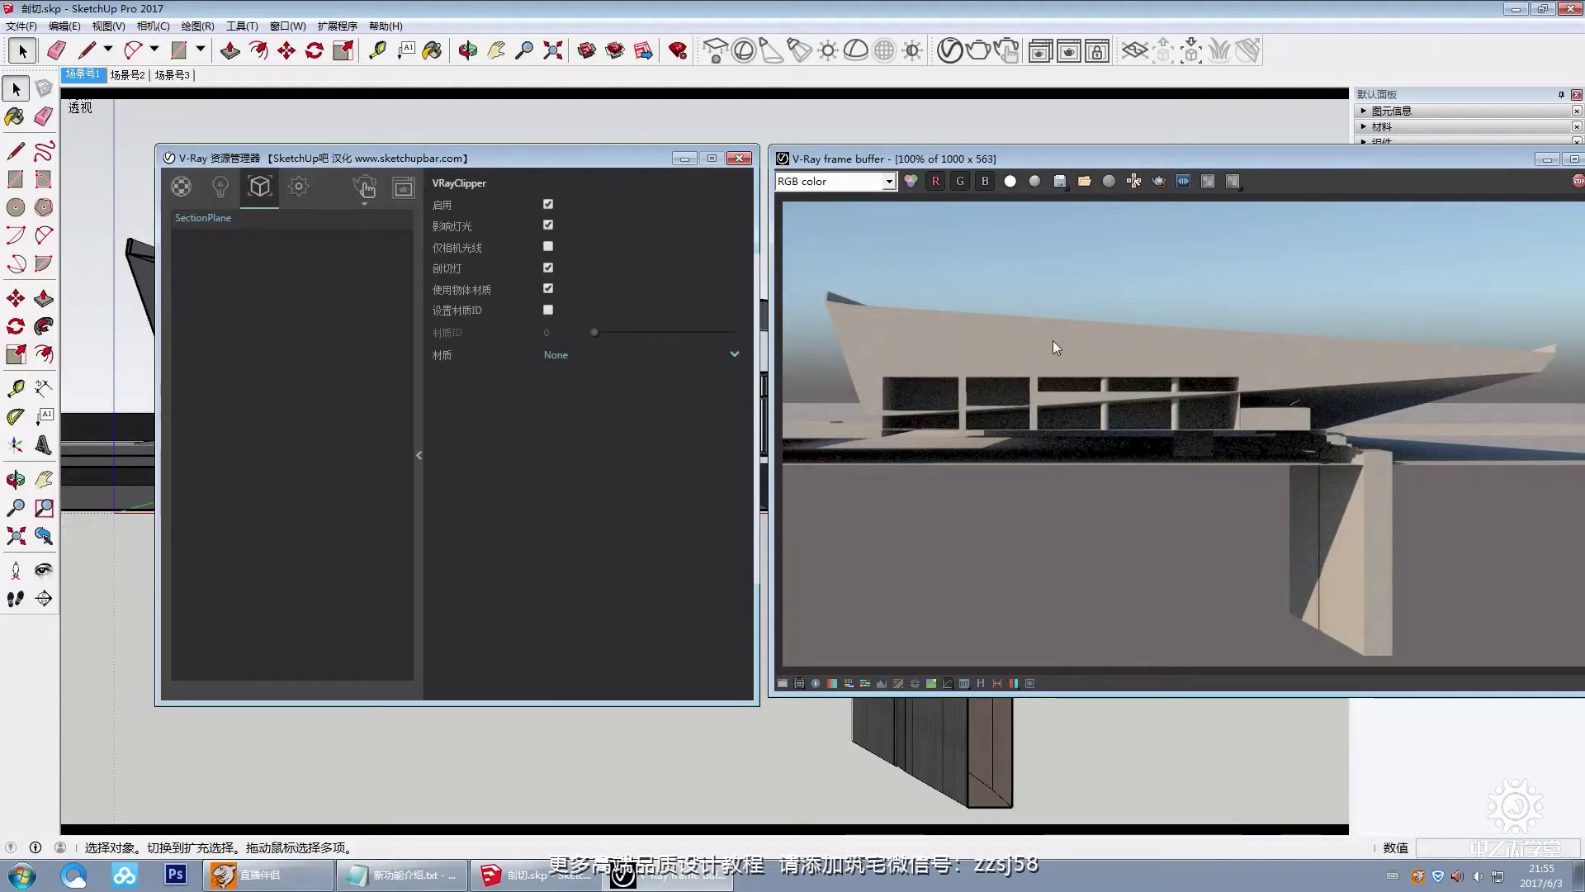
left_click(549, 288)
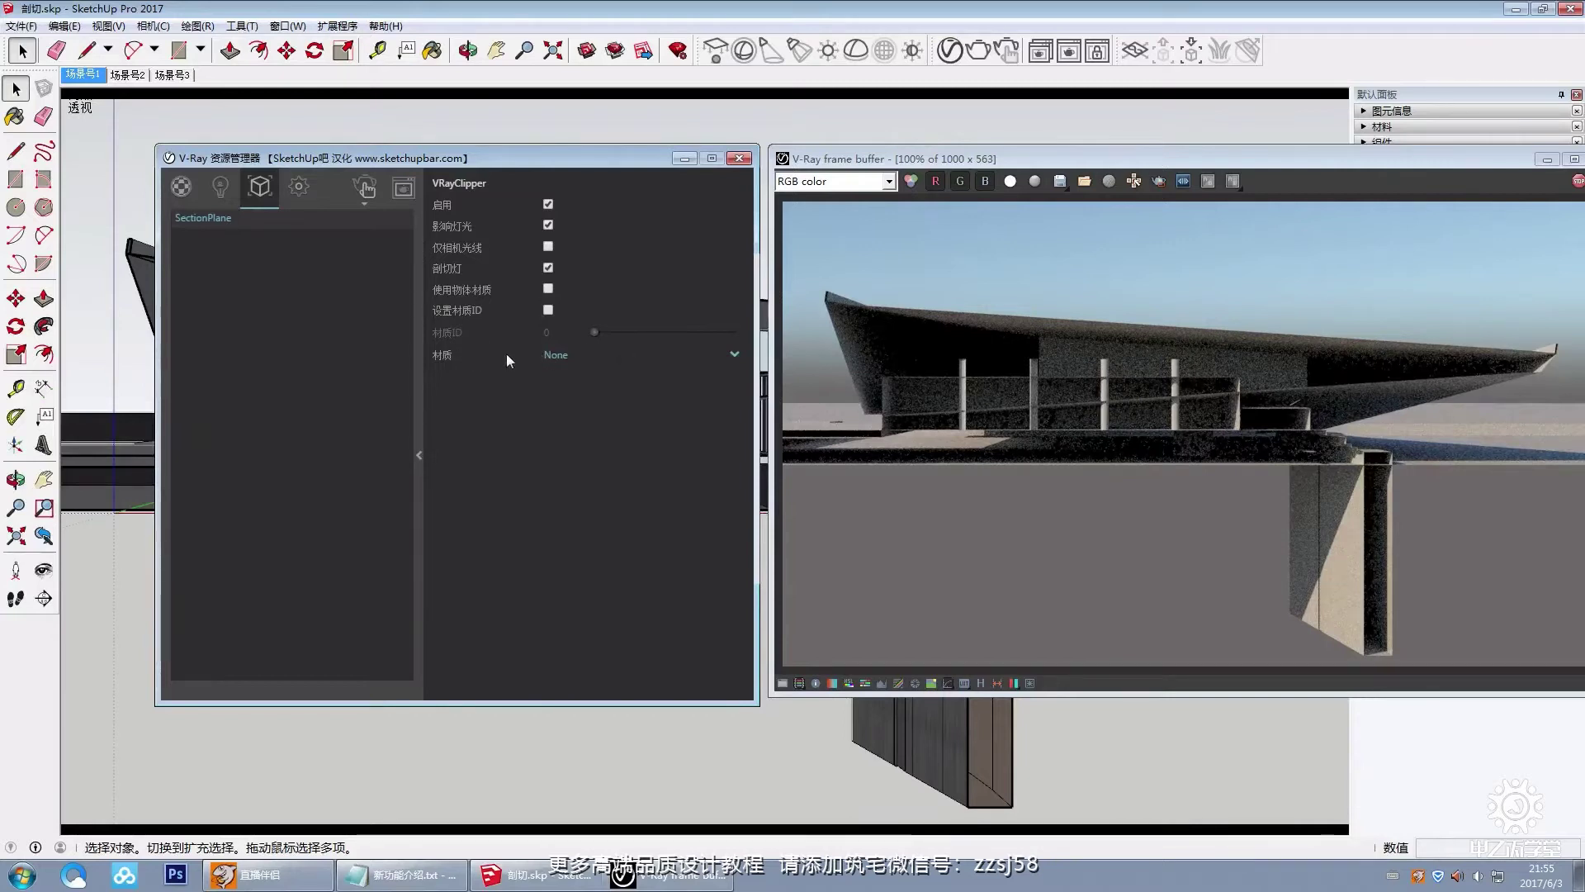
left_click(570, 356)
left_click(570, 355)
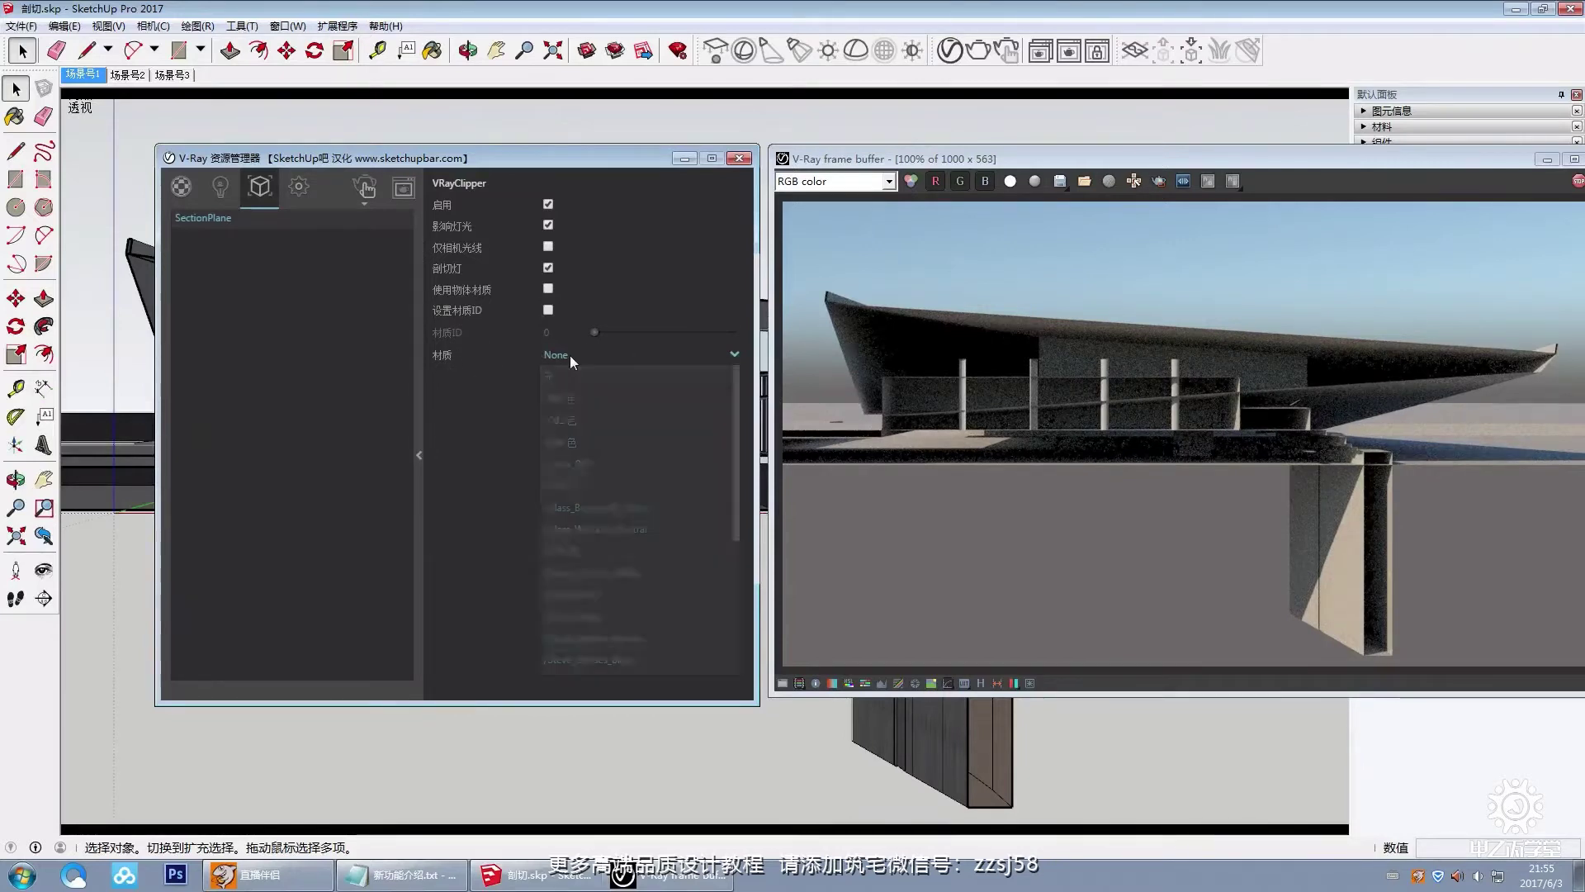
Step: Create a new generic (通用) V-Ray material and set its diffuse colour to bright red
left_click(182, 188)
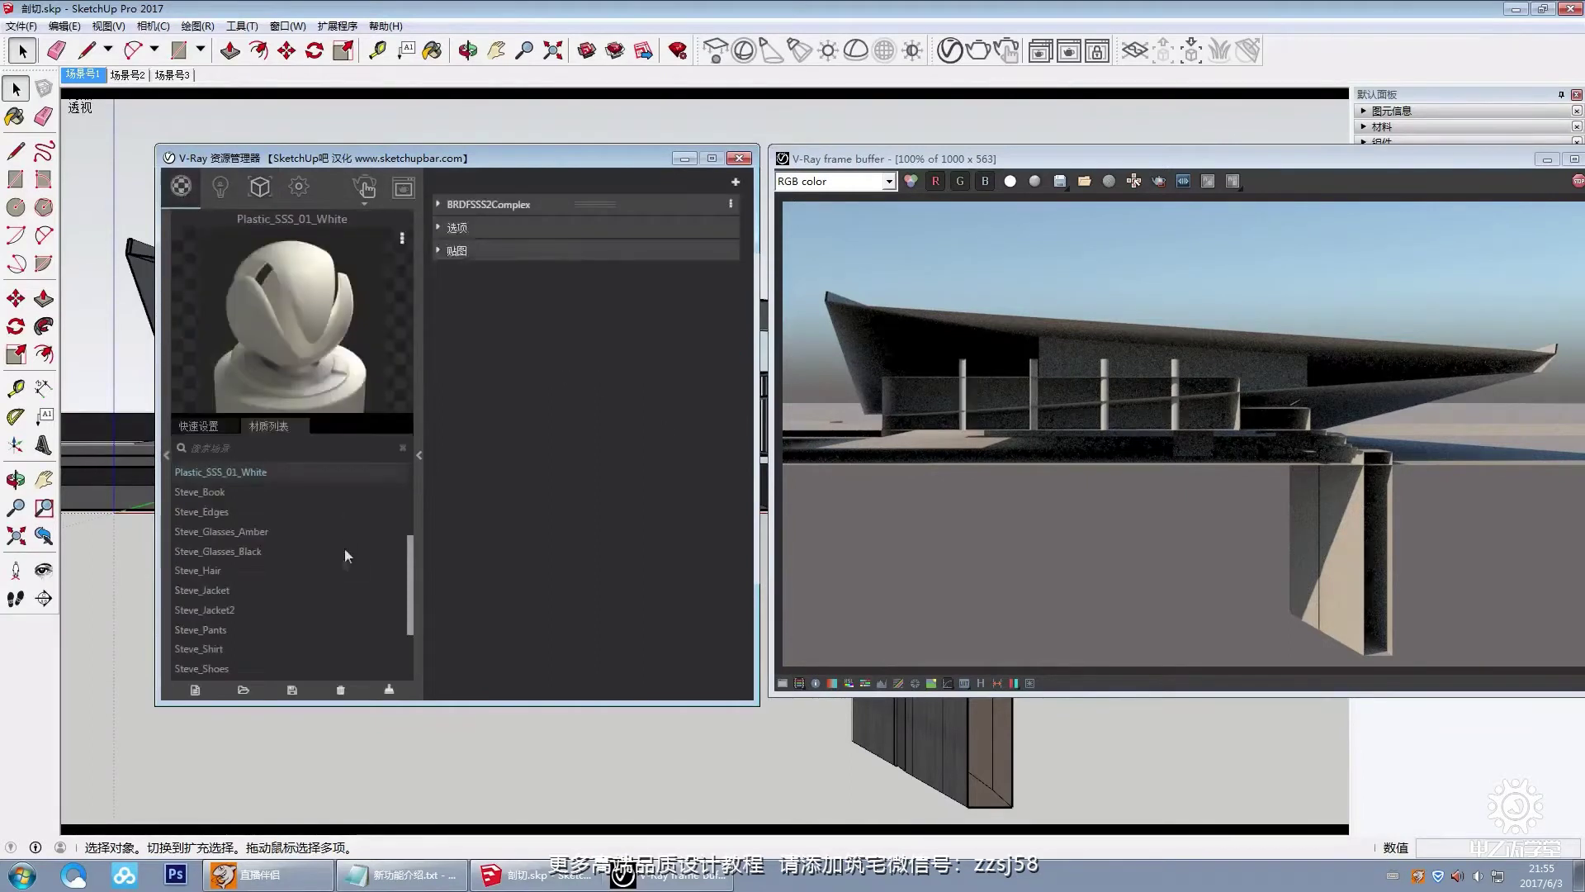
left_click(195, 691)
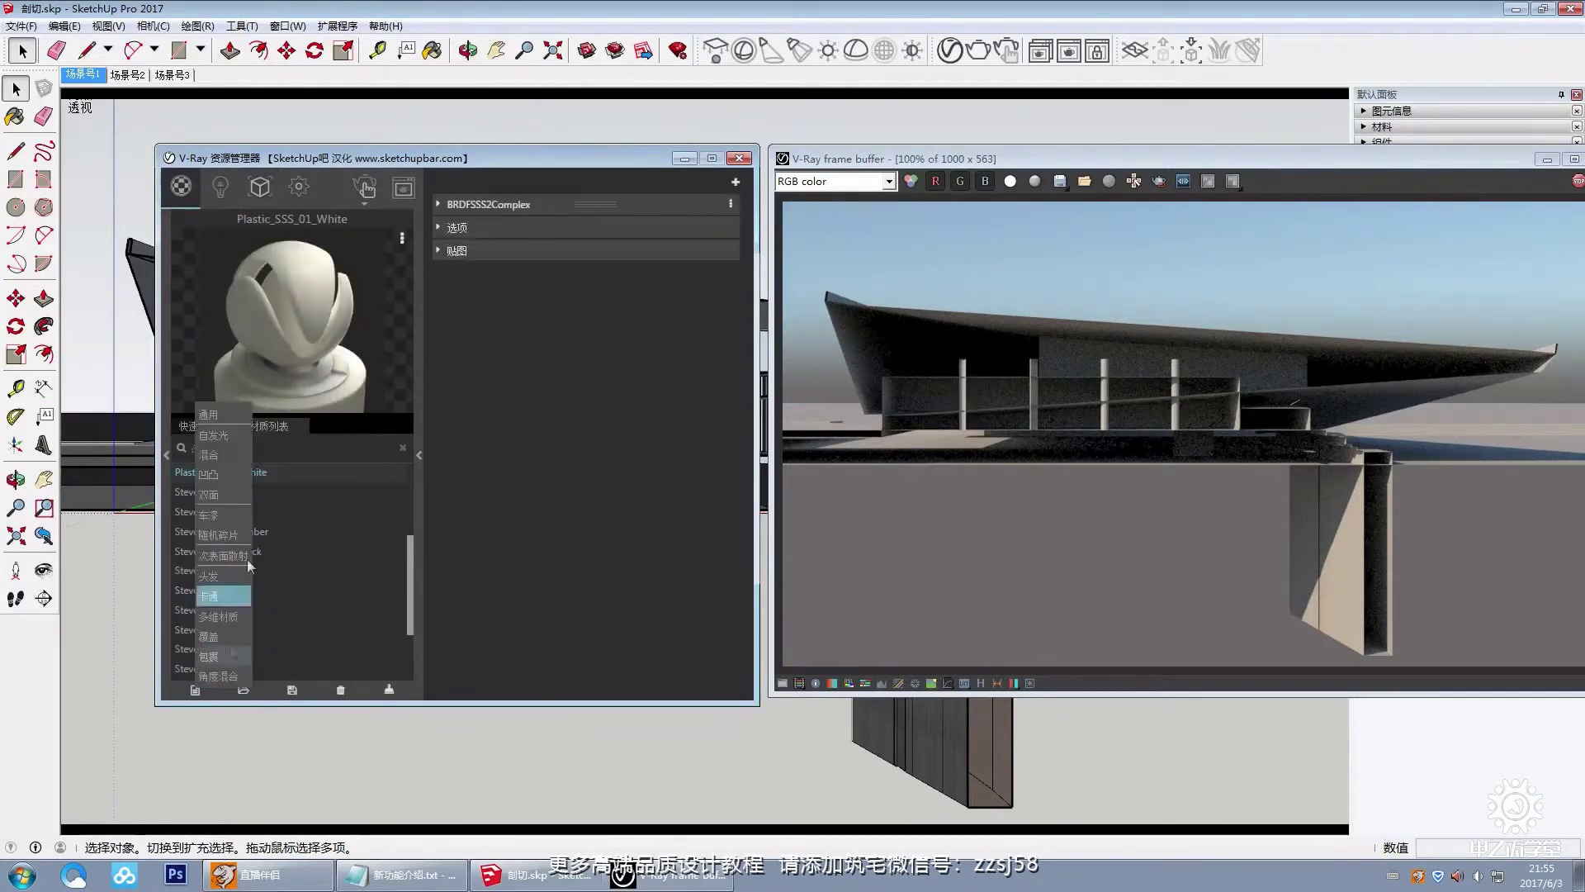
left_click(232, 415)
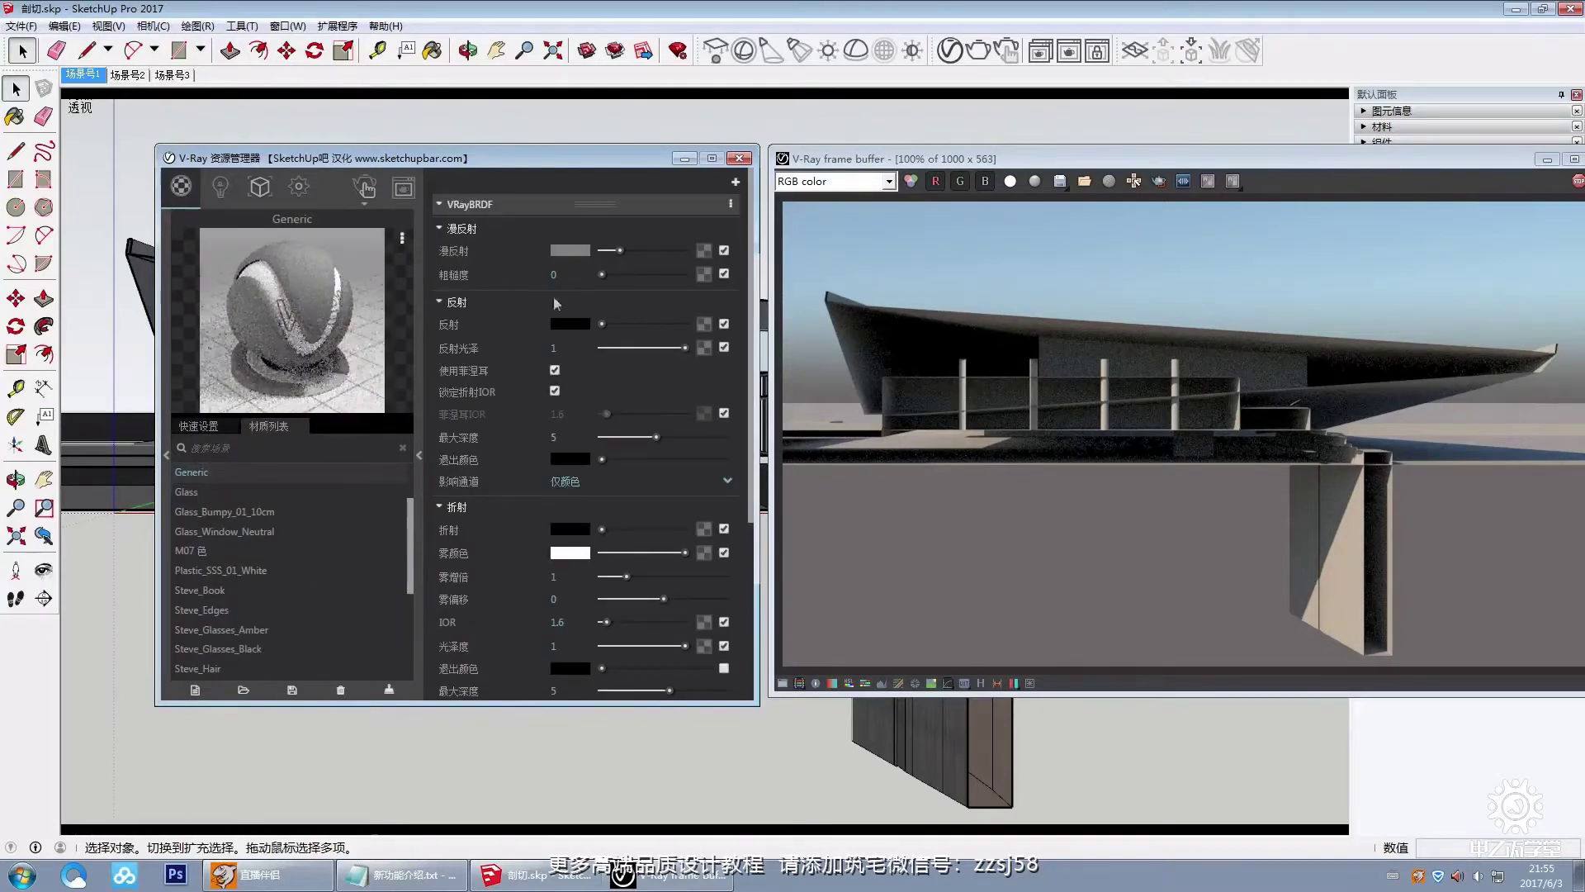
left_click(583, 255)
left_click(519, 202)
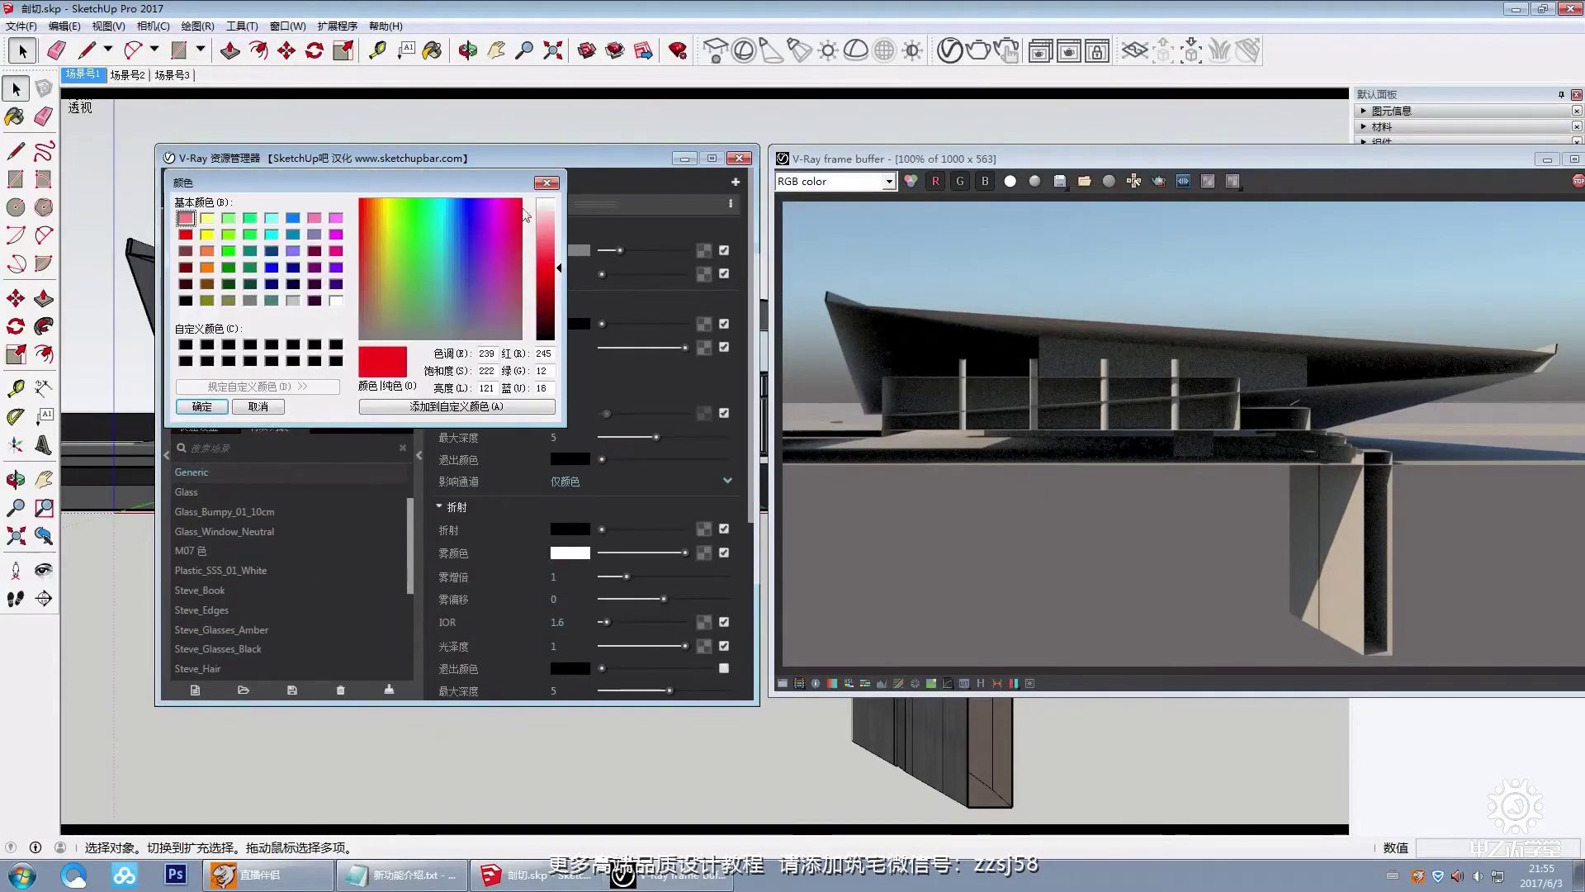
left_click(554, 271)
left_click_drag(388, 223, 360, 198)
left_click(201, 406)
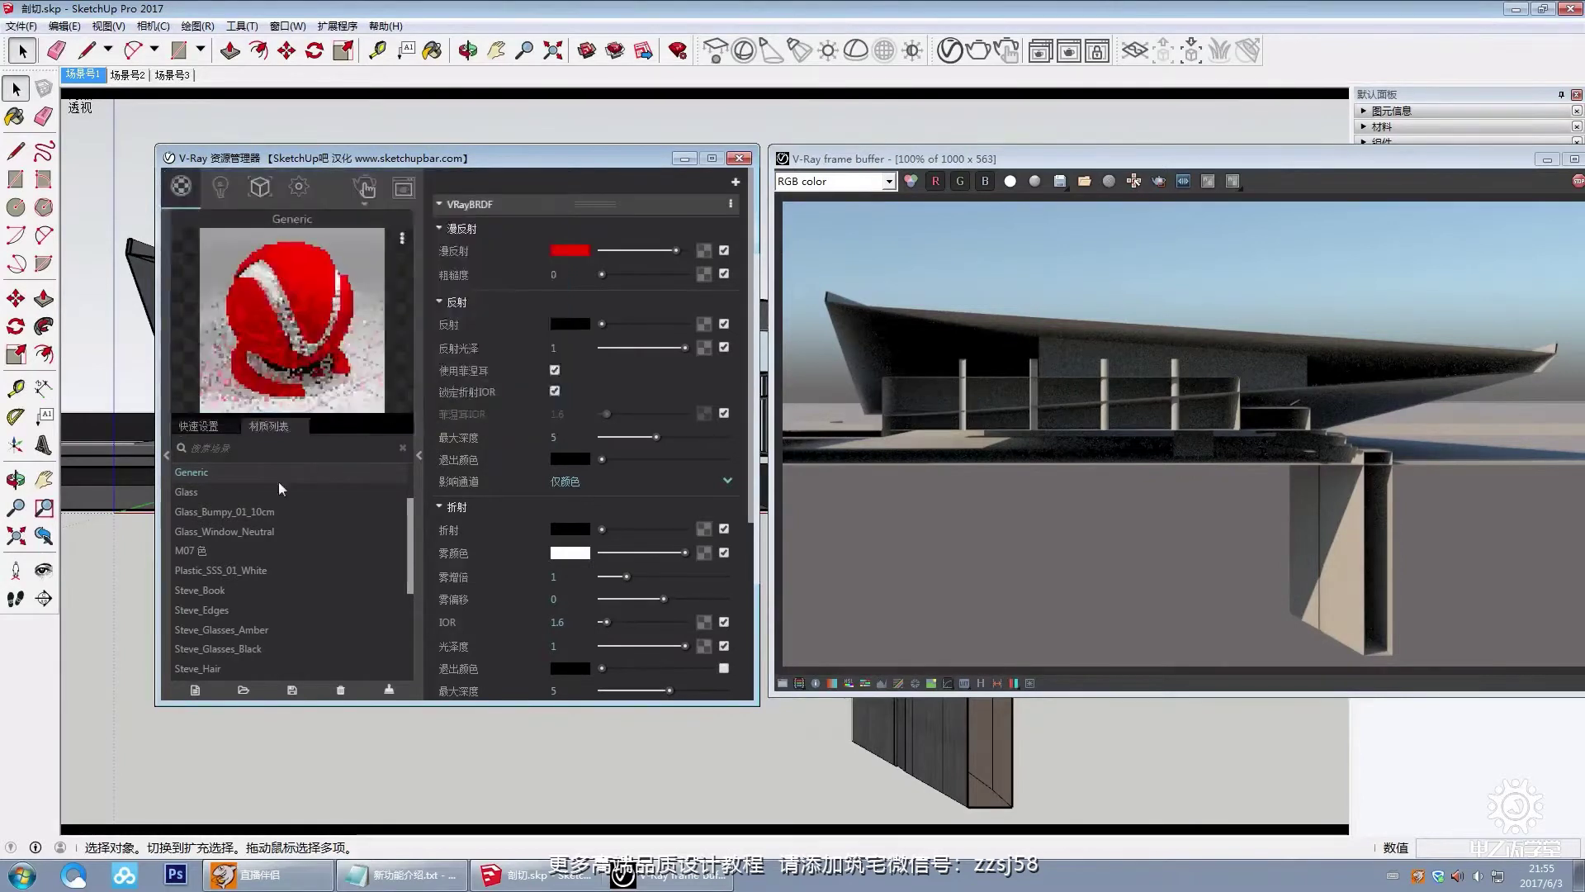
Step: Rename the new red Generic material to REd
right_click(215, 473)
left_click(255, 526)
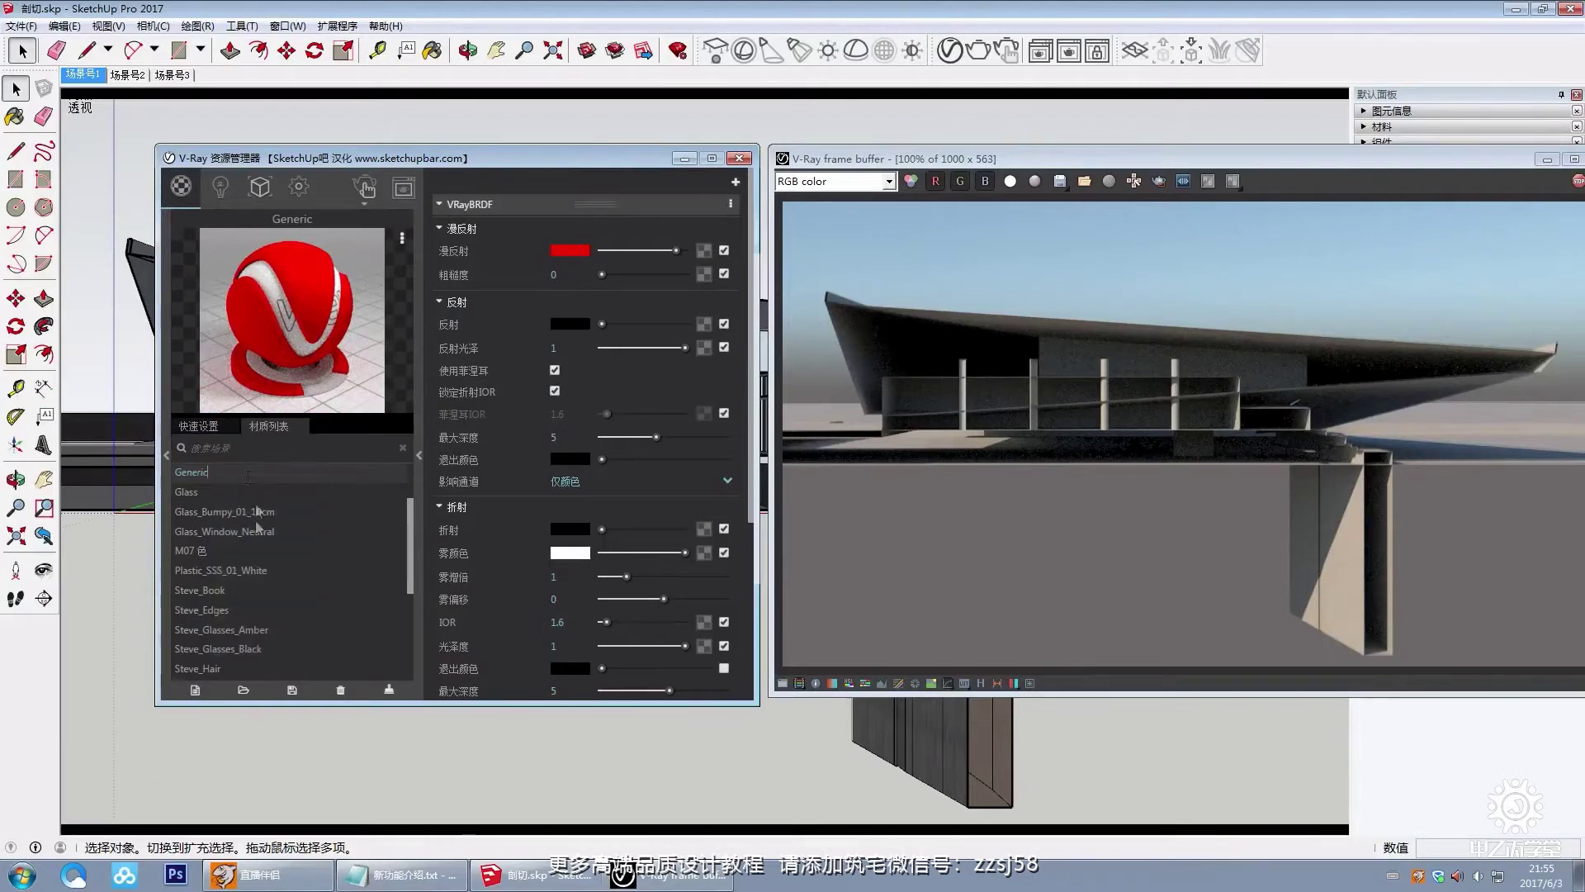
type("REWD")
key("Return")
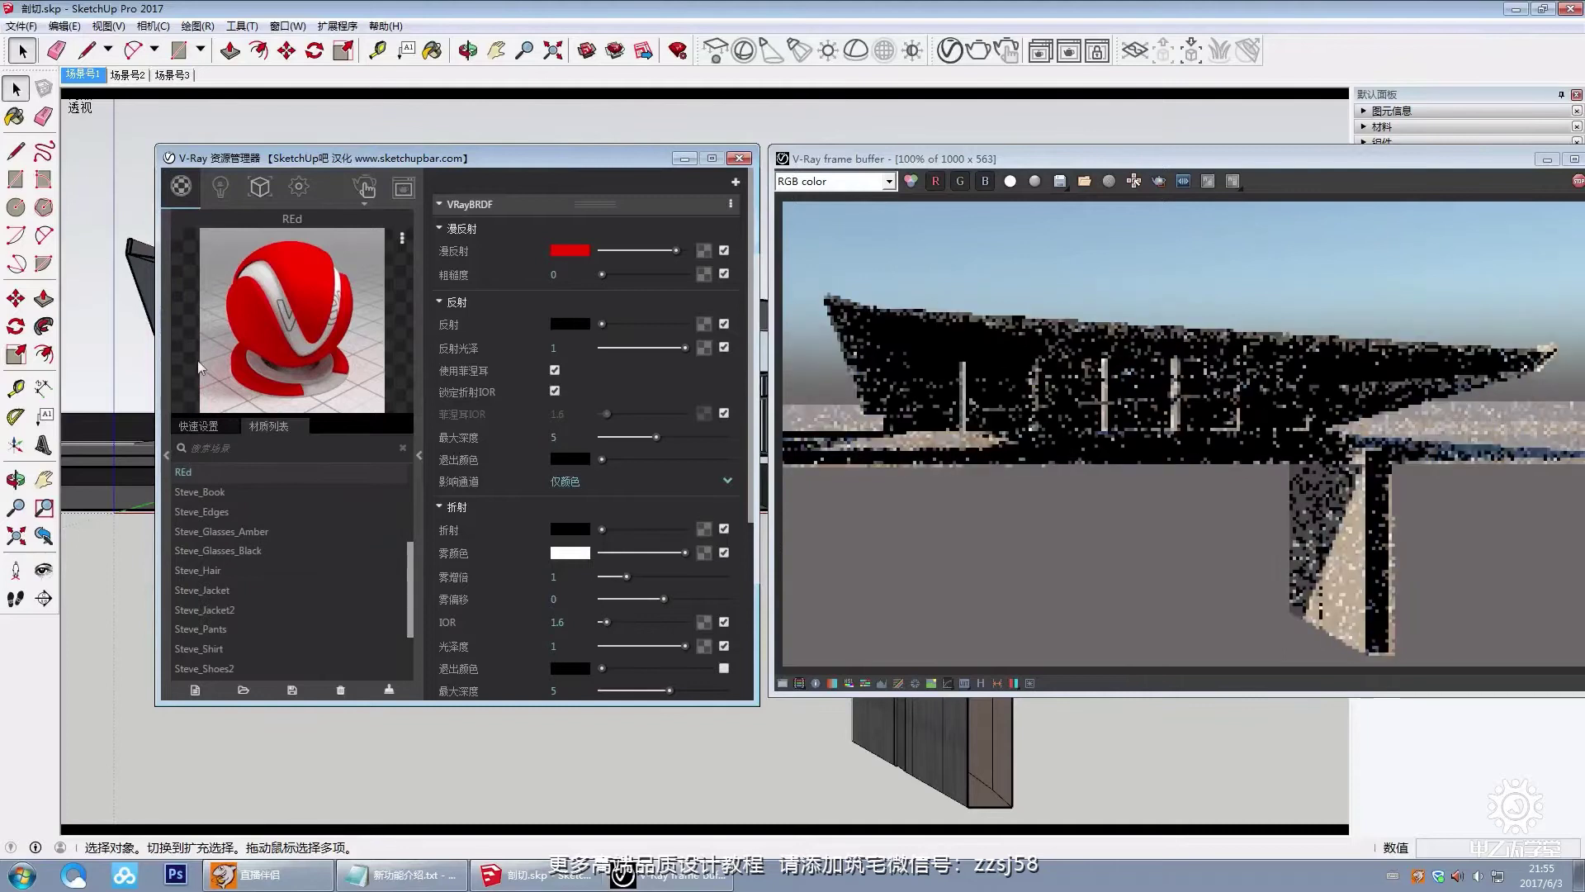
Step: Assign the REd material to the SectionPlane's VRayClipper as its cut-face material
left_click(259, 188)
left_click(598, 354)
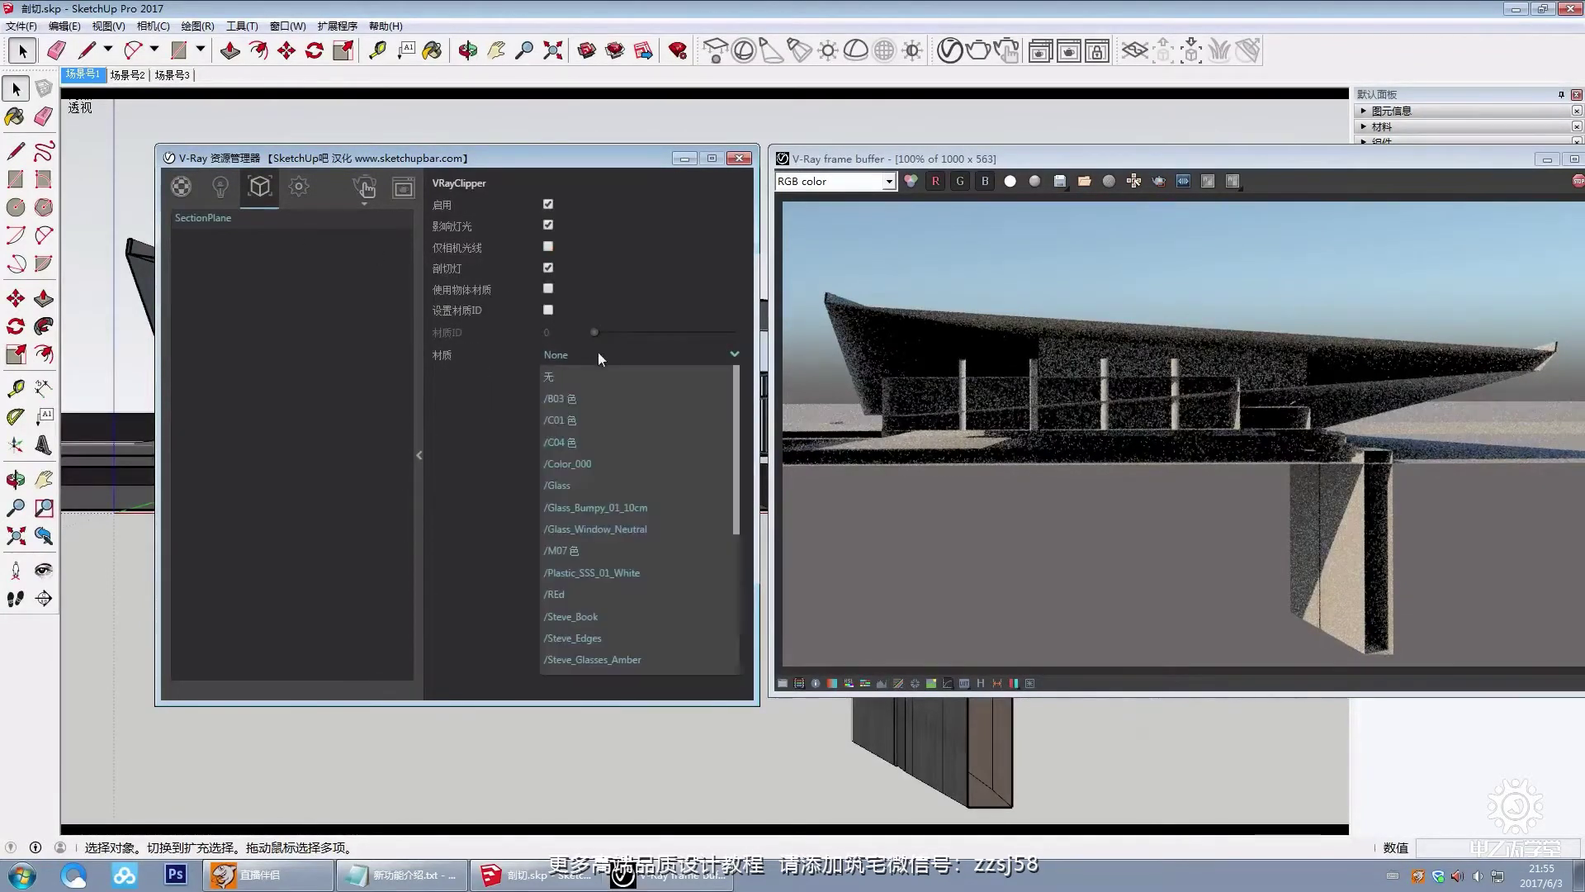
left_click(592, 594)
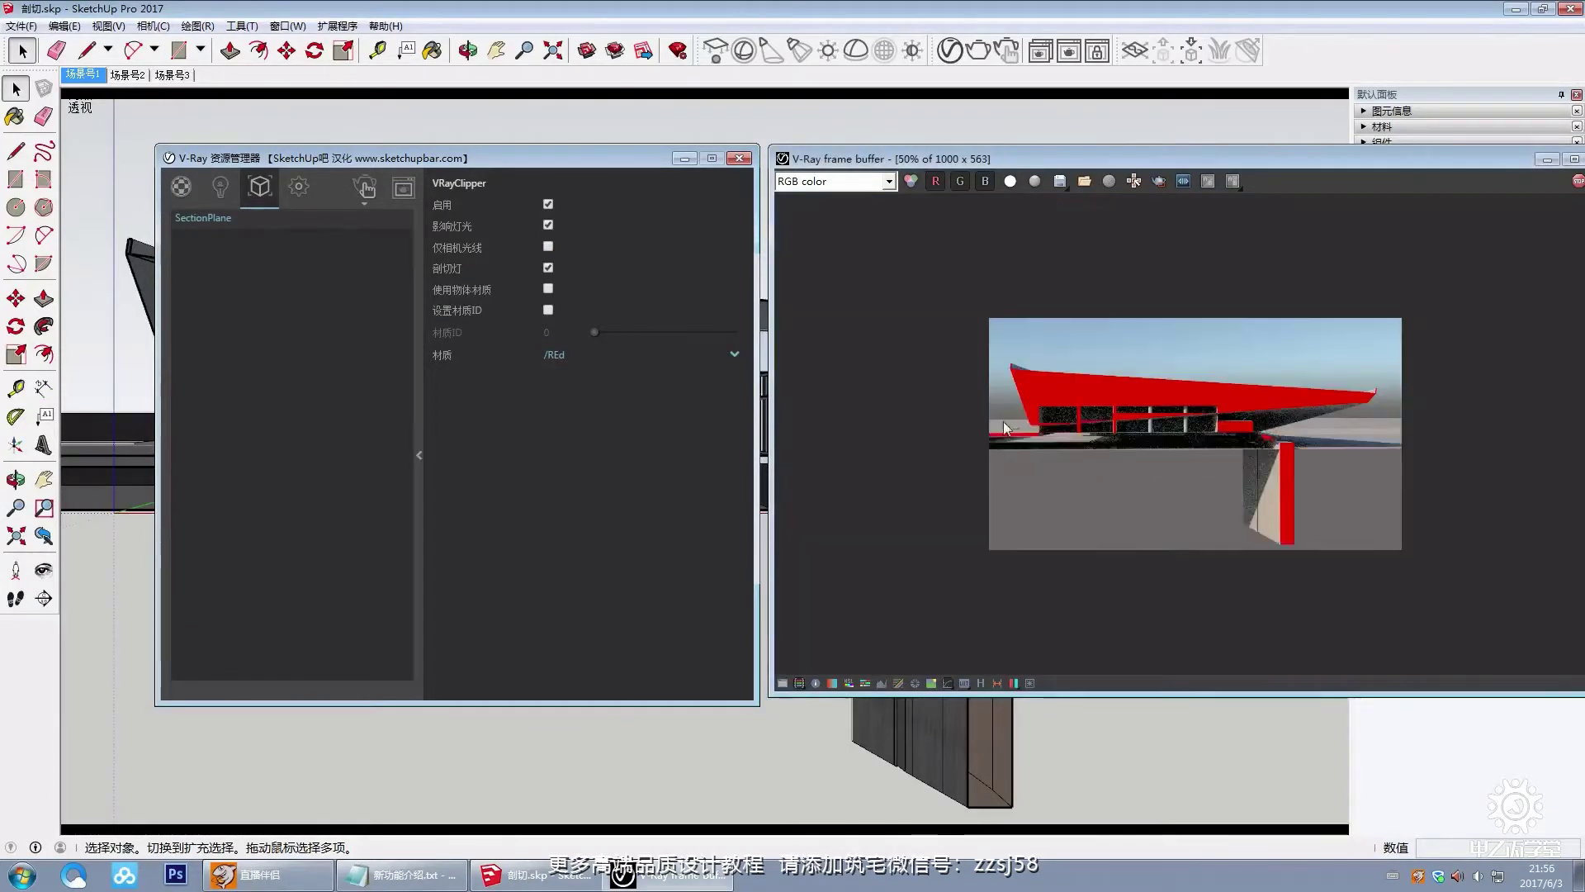
Step: Inspect the rendered section cut in the frame buffer, and close both the frame buffer and the Asset Editor
left_click_drag(881, 157, 379, 153)
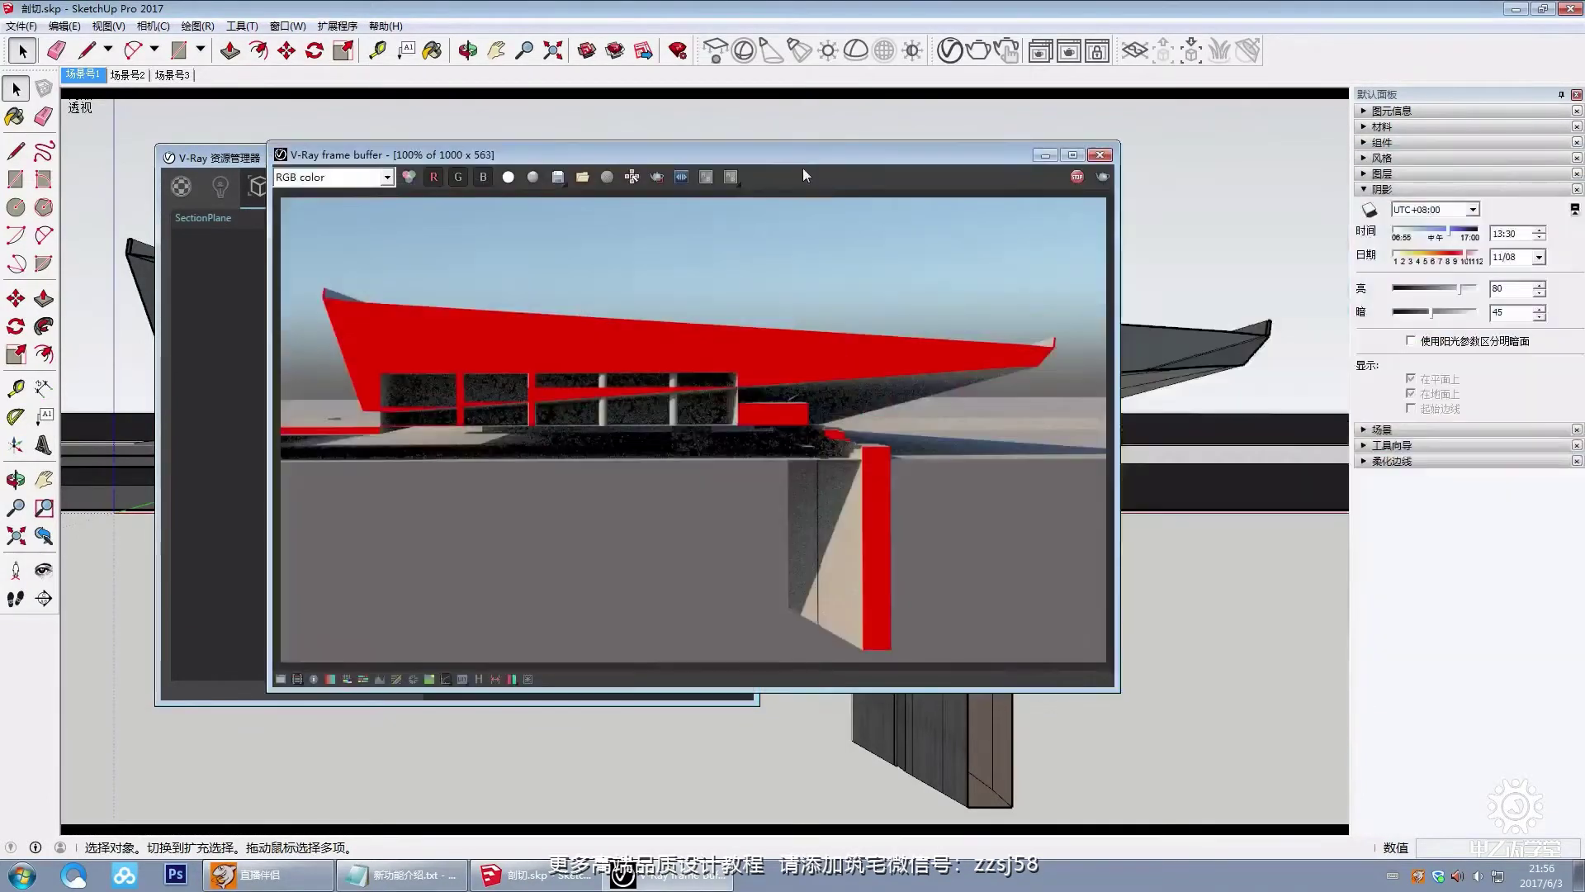
left_click_drag(733, 154, 905, 124)
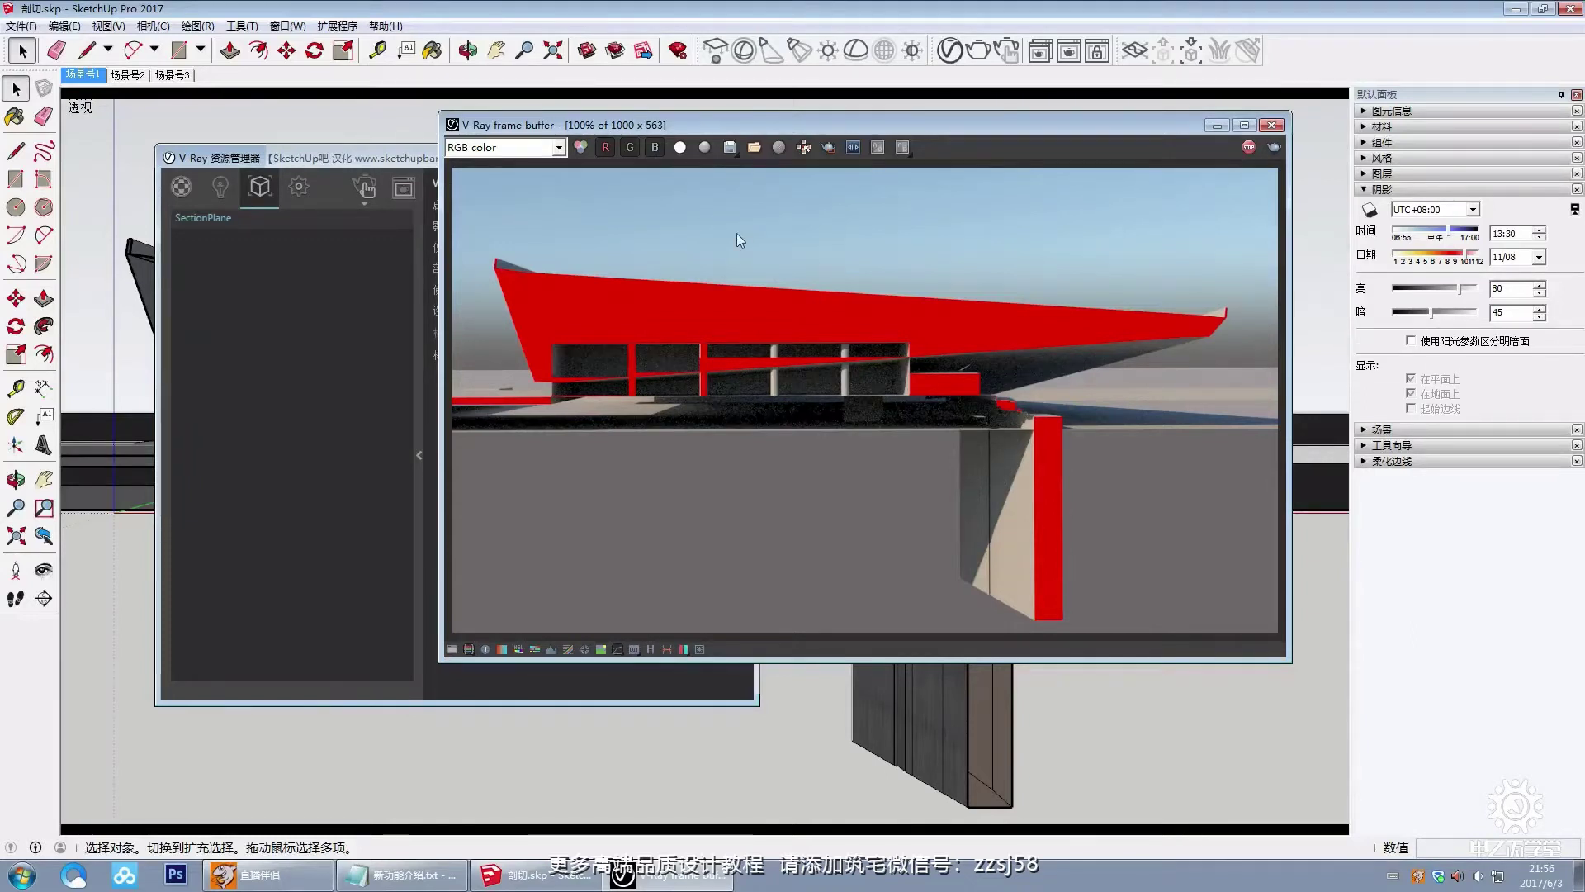
left_click(1272, 125)
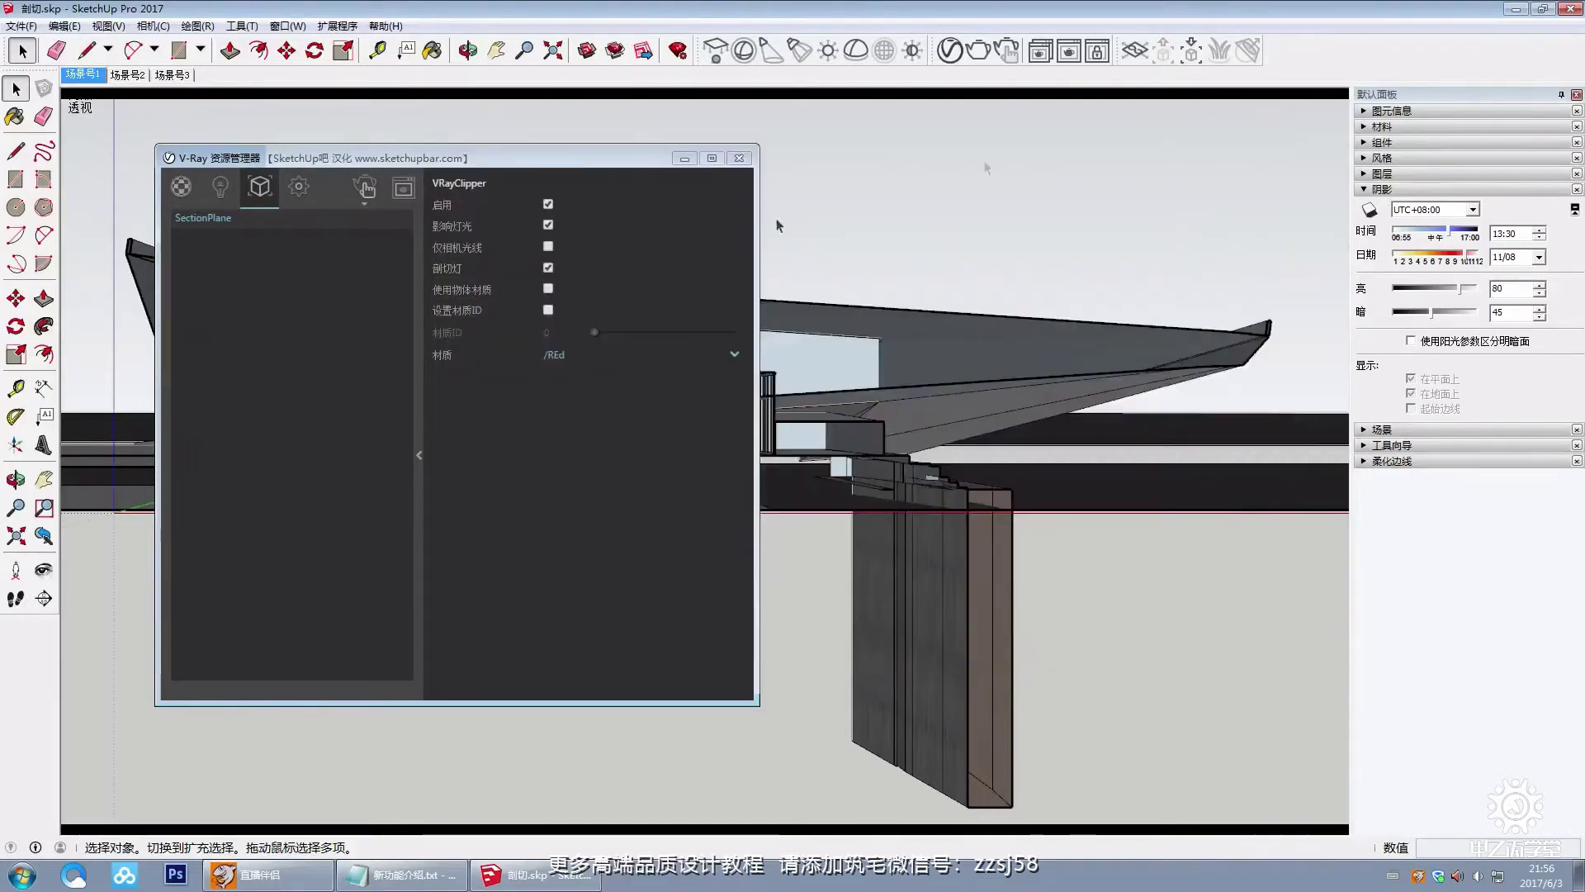
left_click(739, 159)
Step: Switch to the 新功能介绍.txt notes and review item No.4 on interactive and progressive rendering and item No.5 on camera settings
left_click(403, 874)
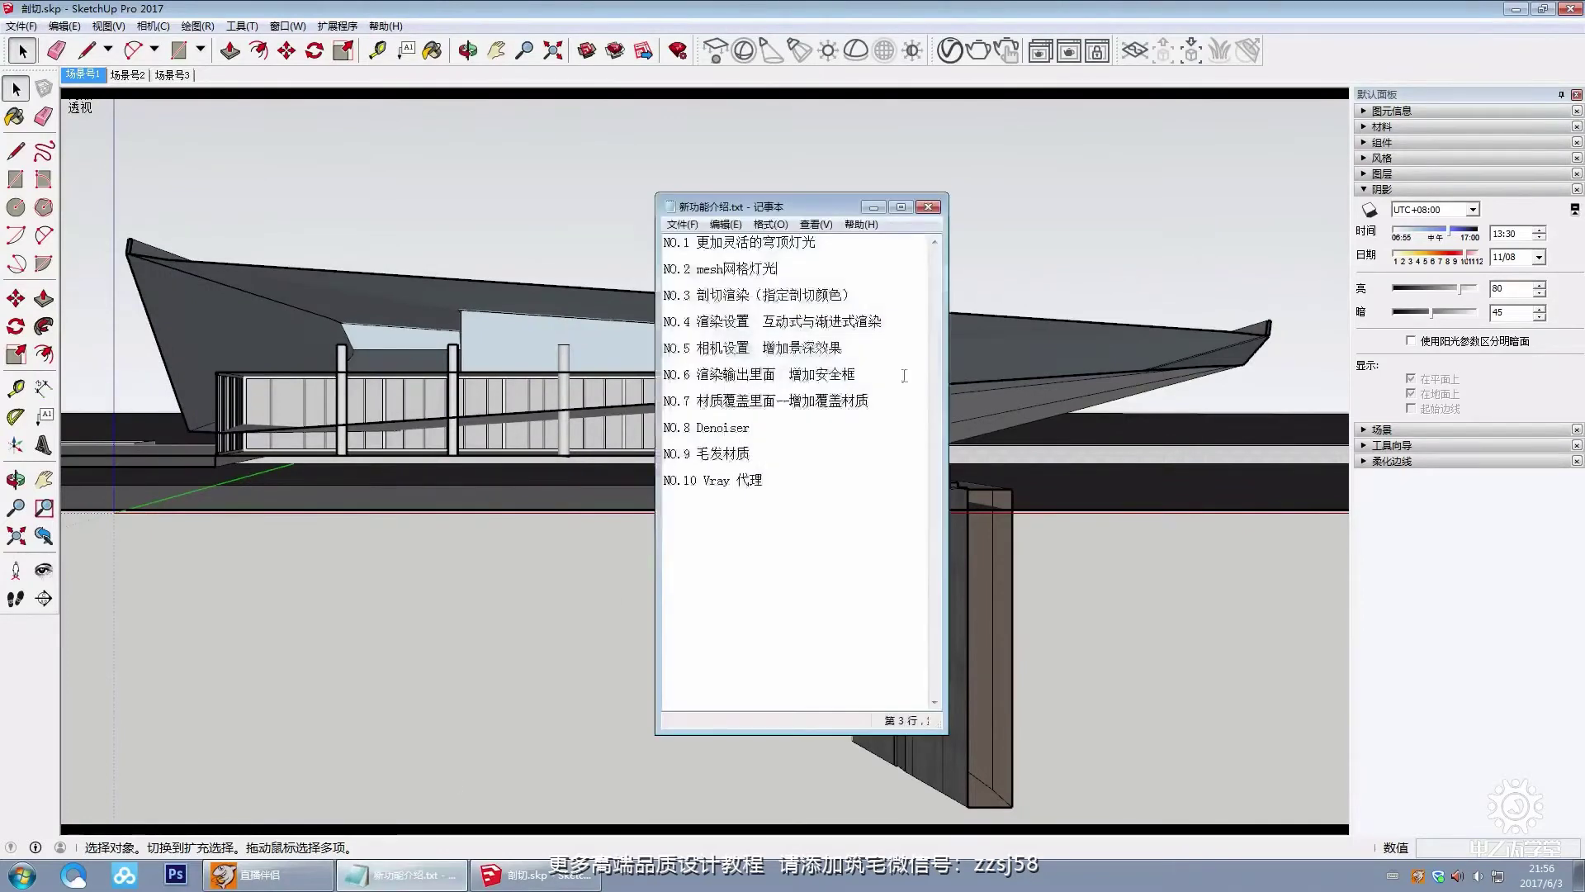
left_click_drag(697, 324, 661, 323)
left_click(775, 326)
left_click(890, 340)
left_click(895, 326)
left_click_drag(895, 324, 733, 327)
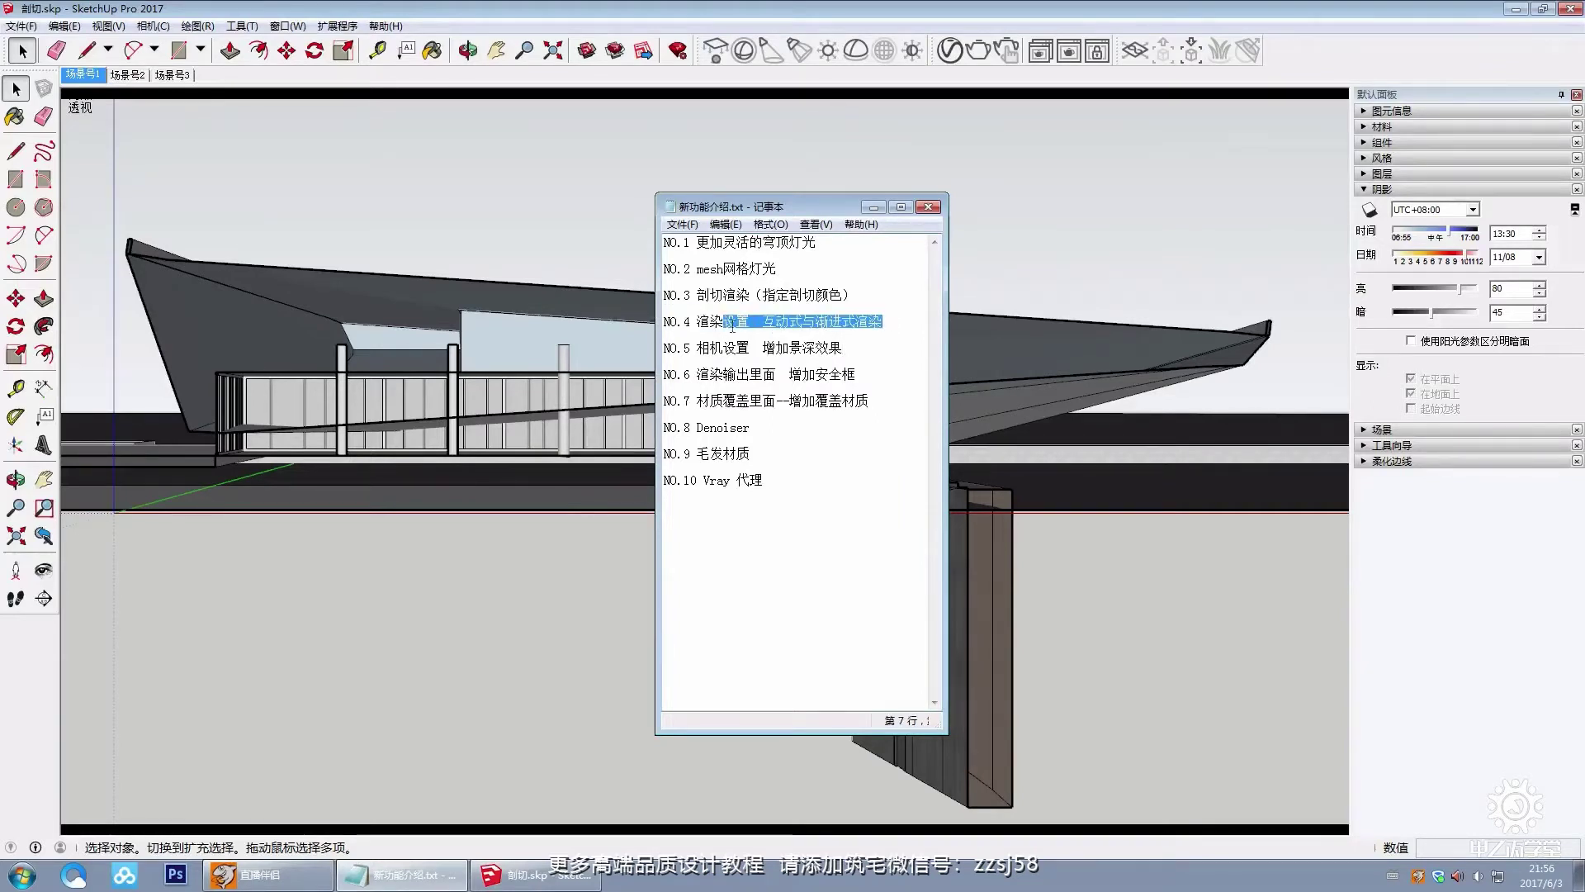
left_click(733, 327)
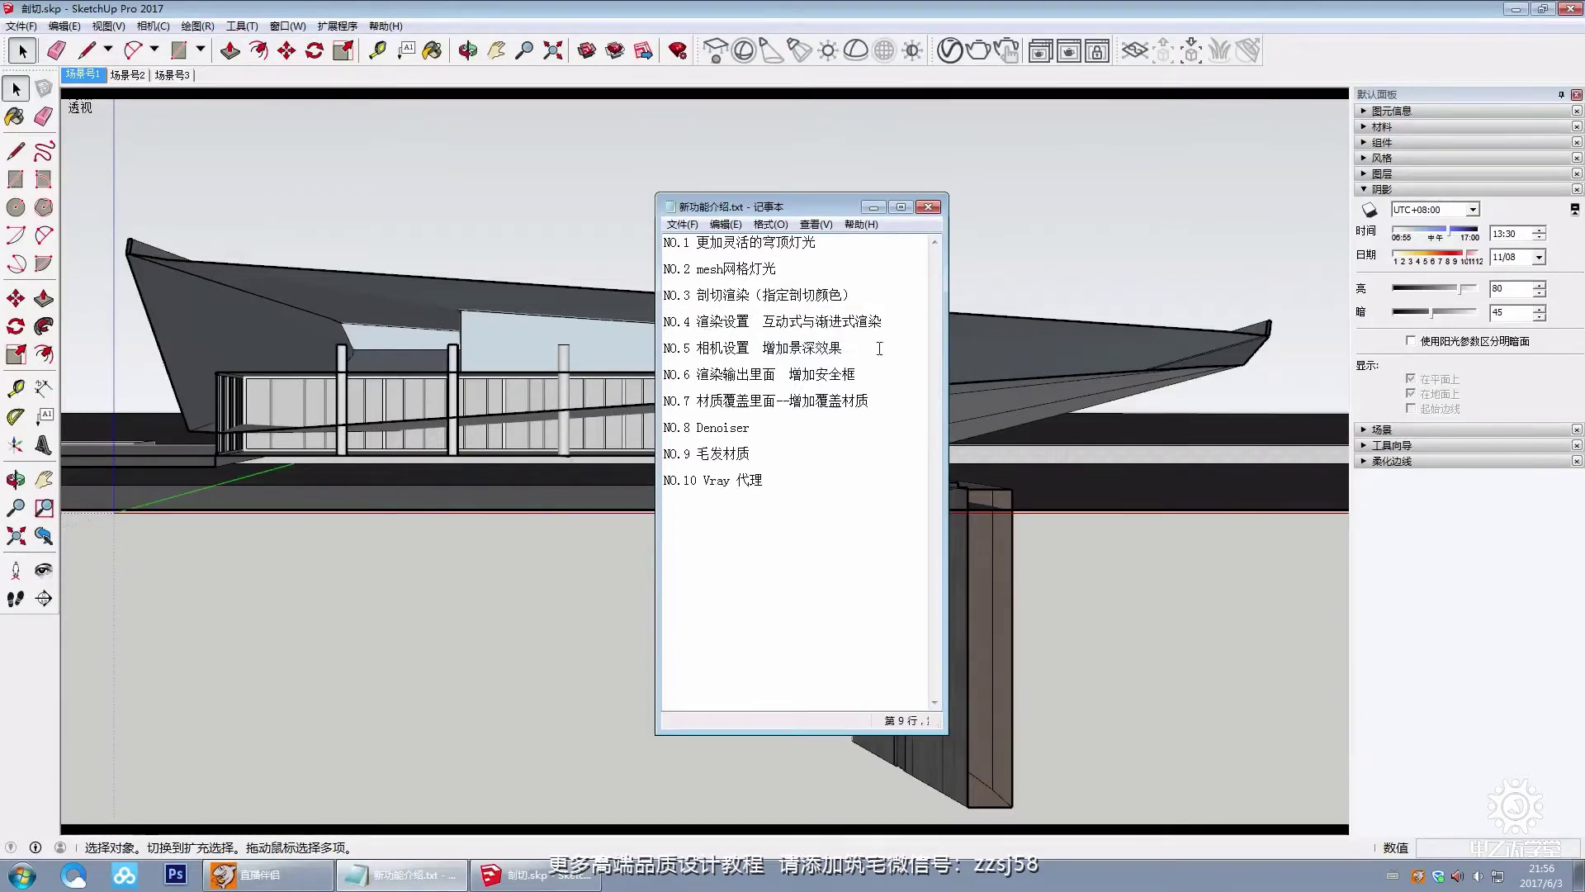
left_click(695, 185)
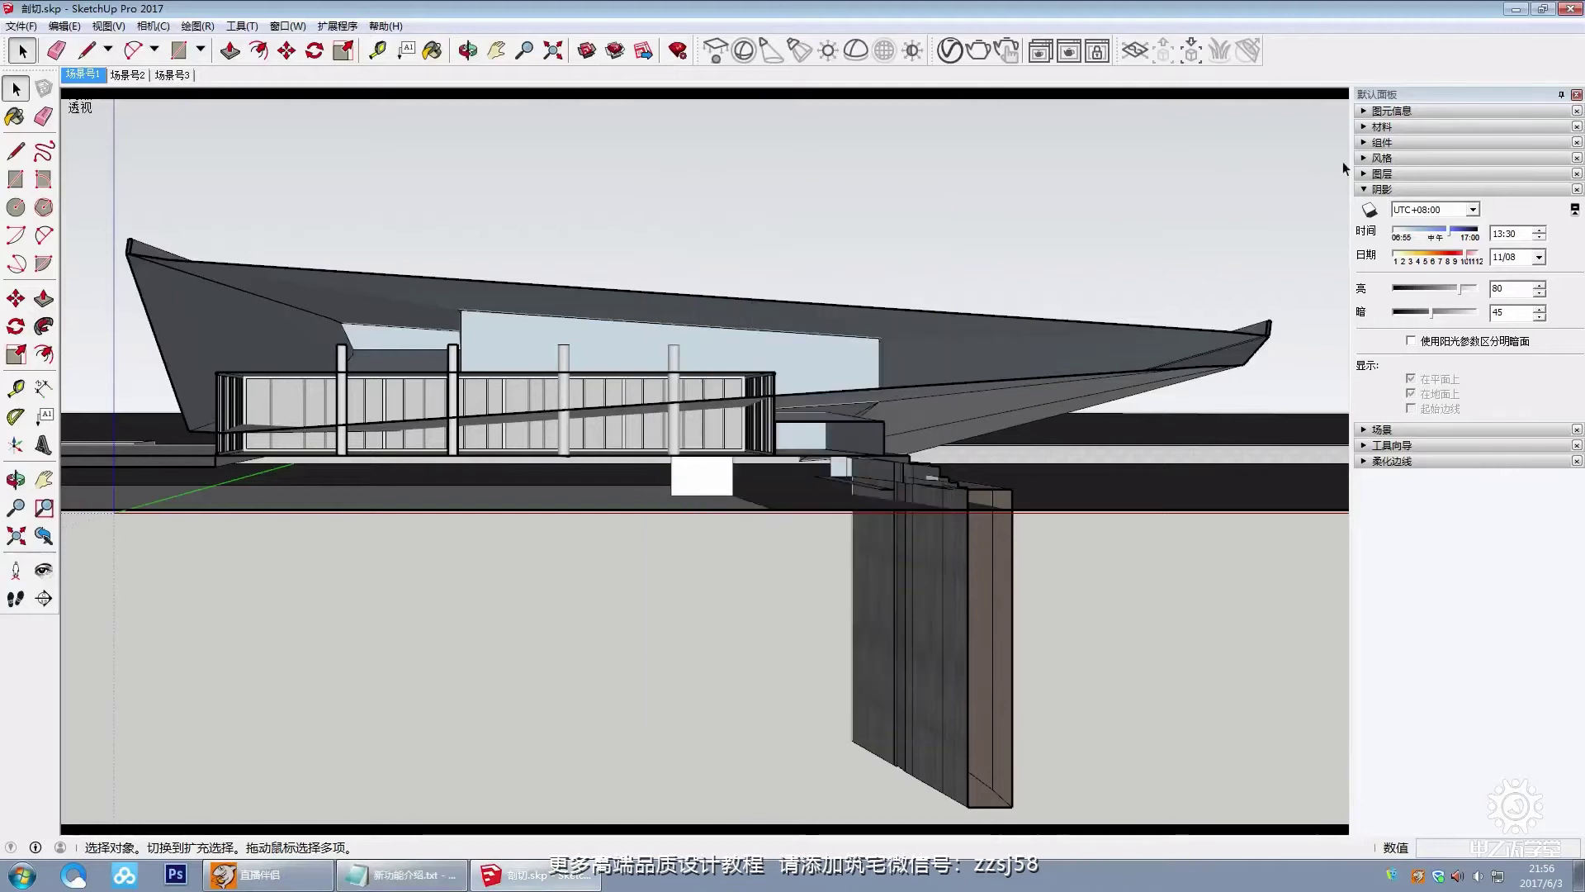
left_click(1572, 9)
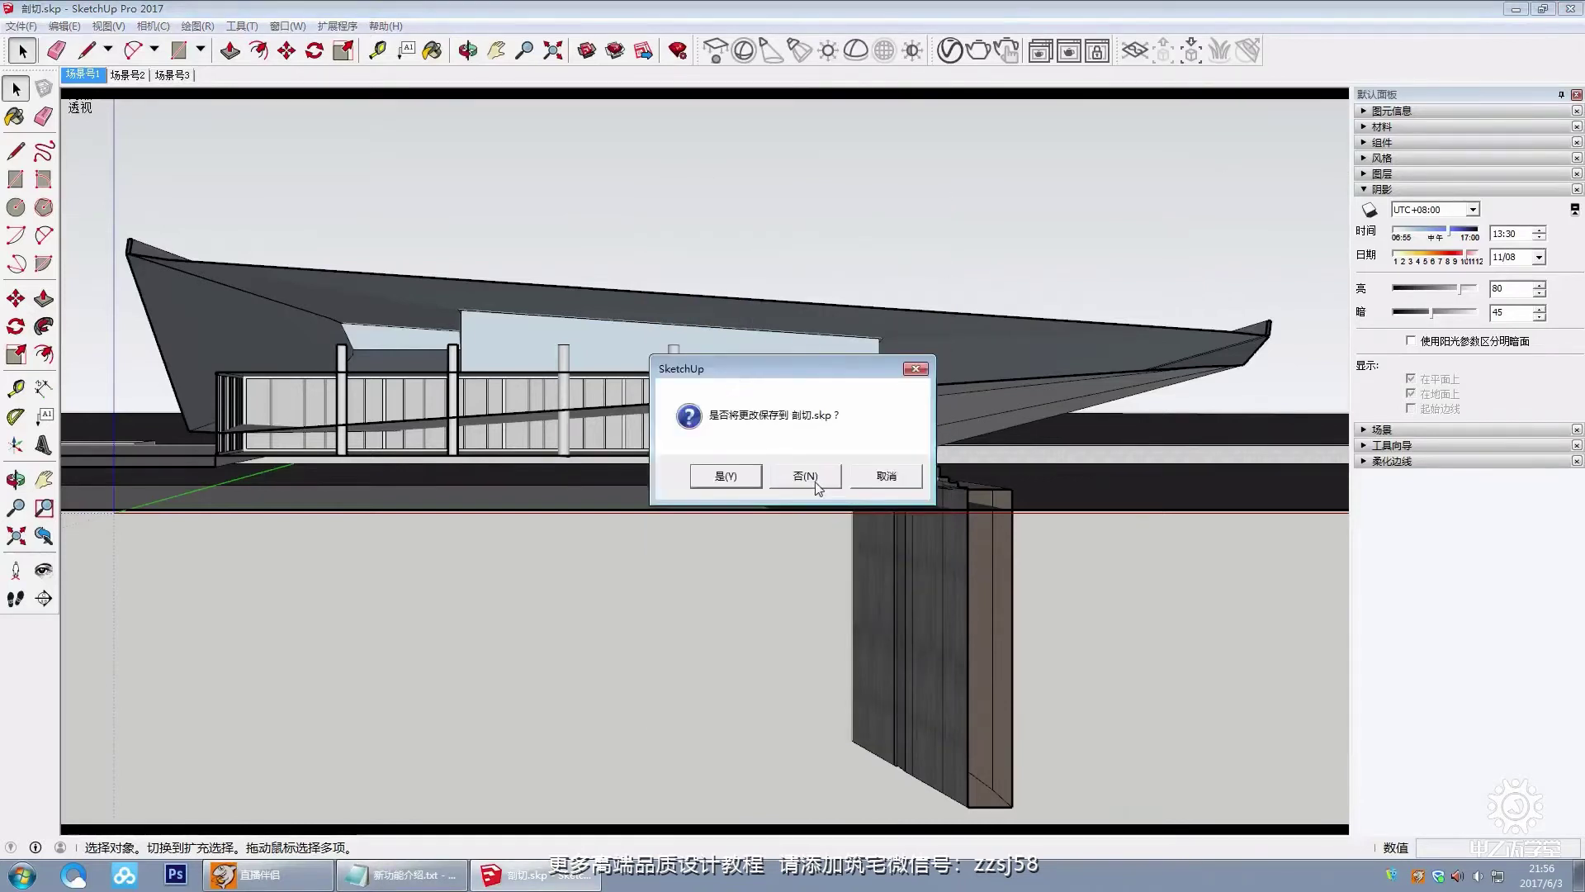
left_click(902, 484)
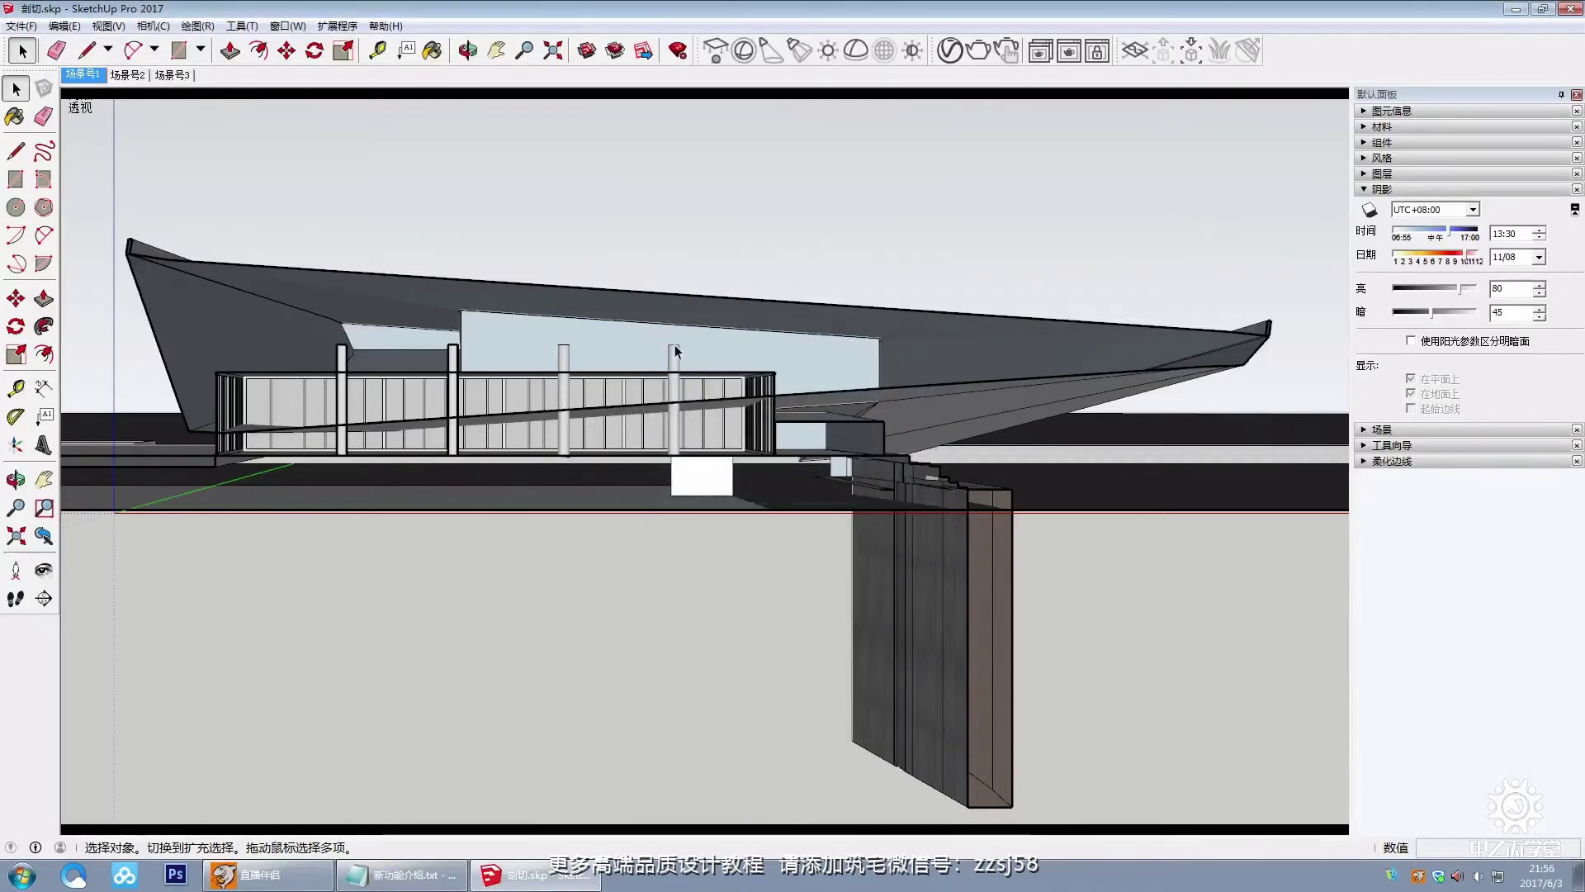
Step: Toggle the SectionPlane's VRayClipper off and on in the Asset Editor, and close the editor
left_click(950, 51)
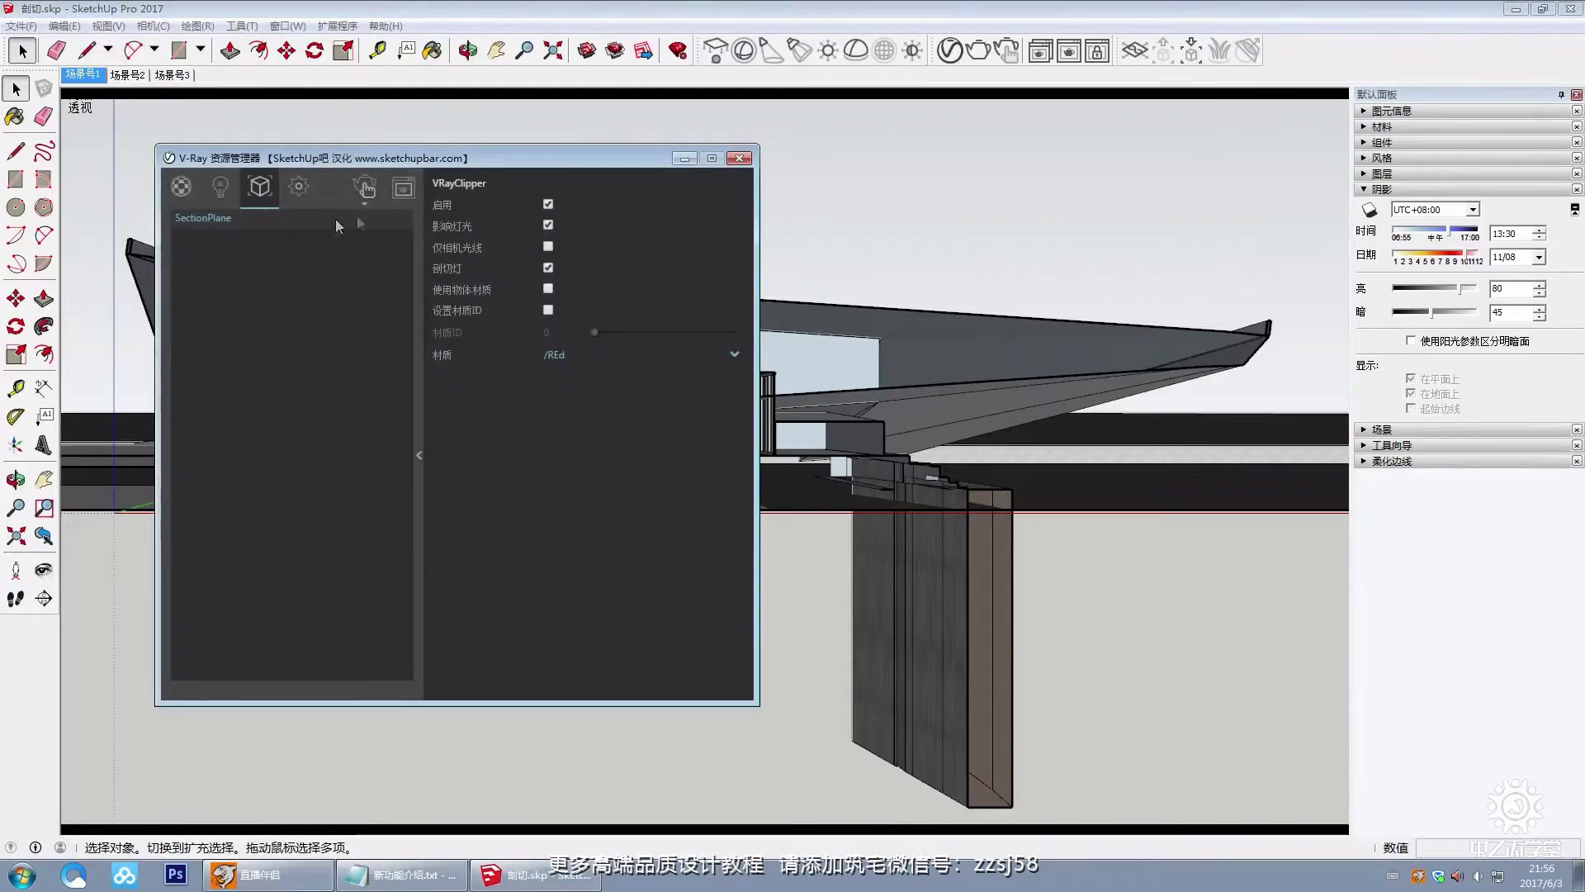
left_click(547, 202)
left_click(547, 203)
left_click(548, 202)
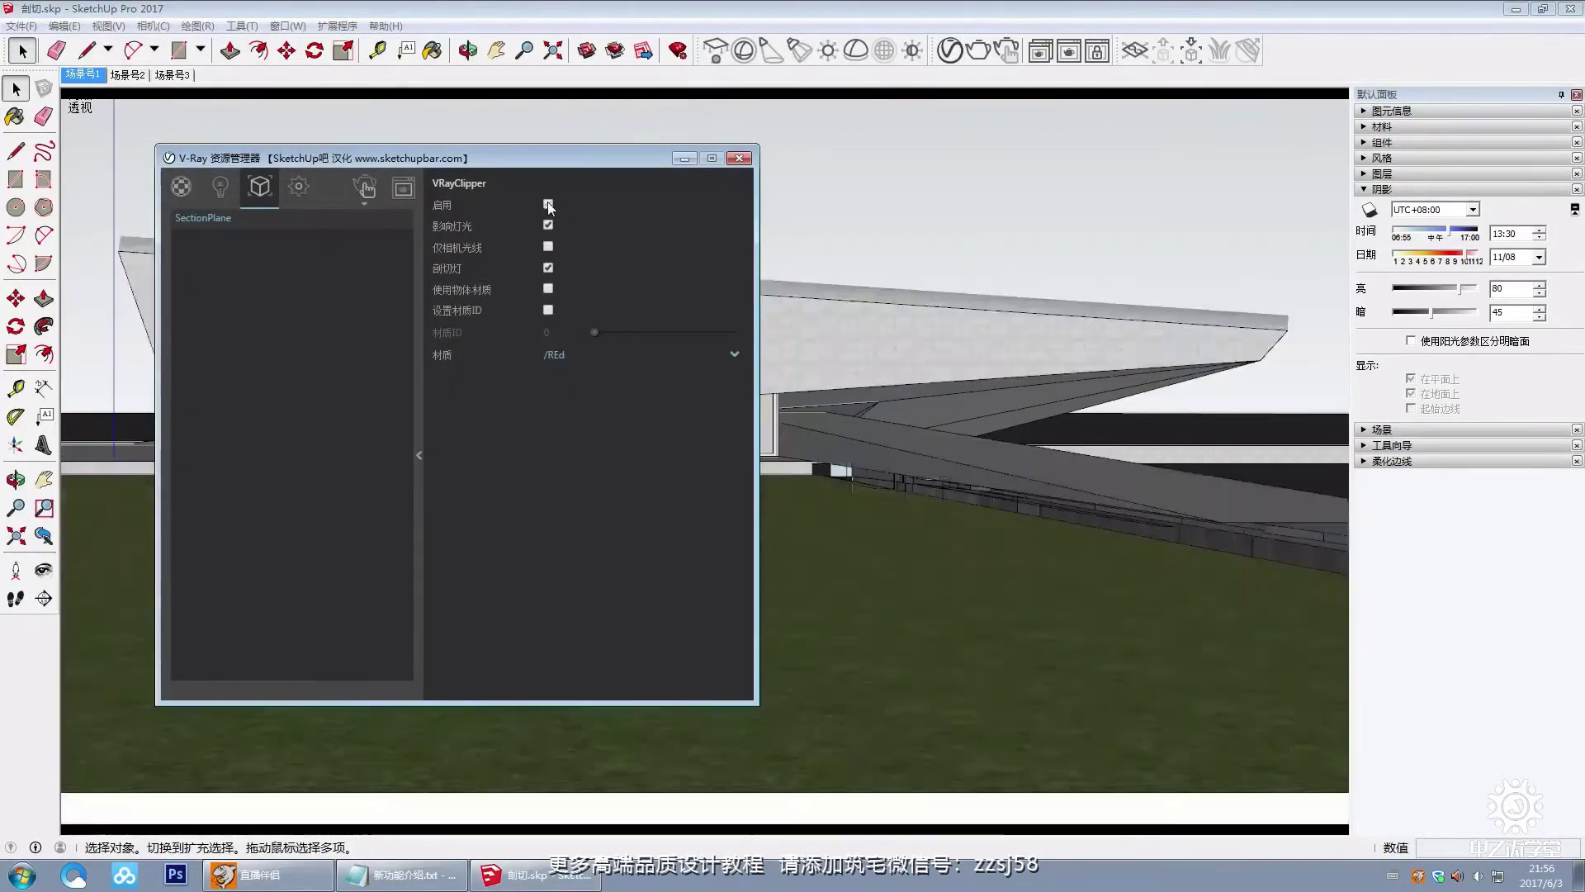
left_click(548, 202)
left_click(735, 158)
Step: Delete the SectionPlane from the V-Ray geometry assets and close the Asset Editor
scroll(355, 504, "up", 5)
middle_click_drag(355, 504, 535, 390)
scroll(536, 389, "down", 5)
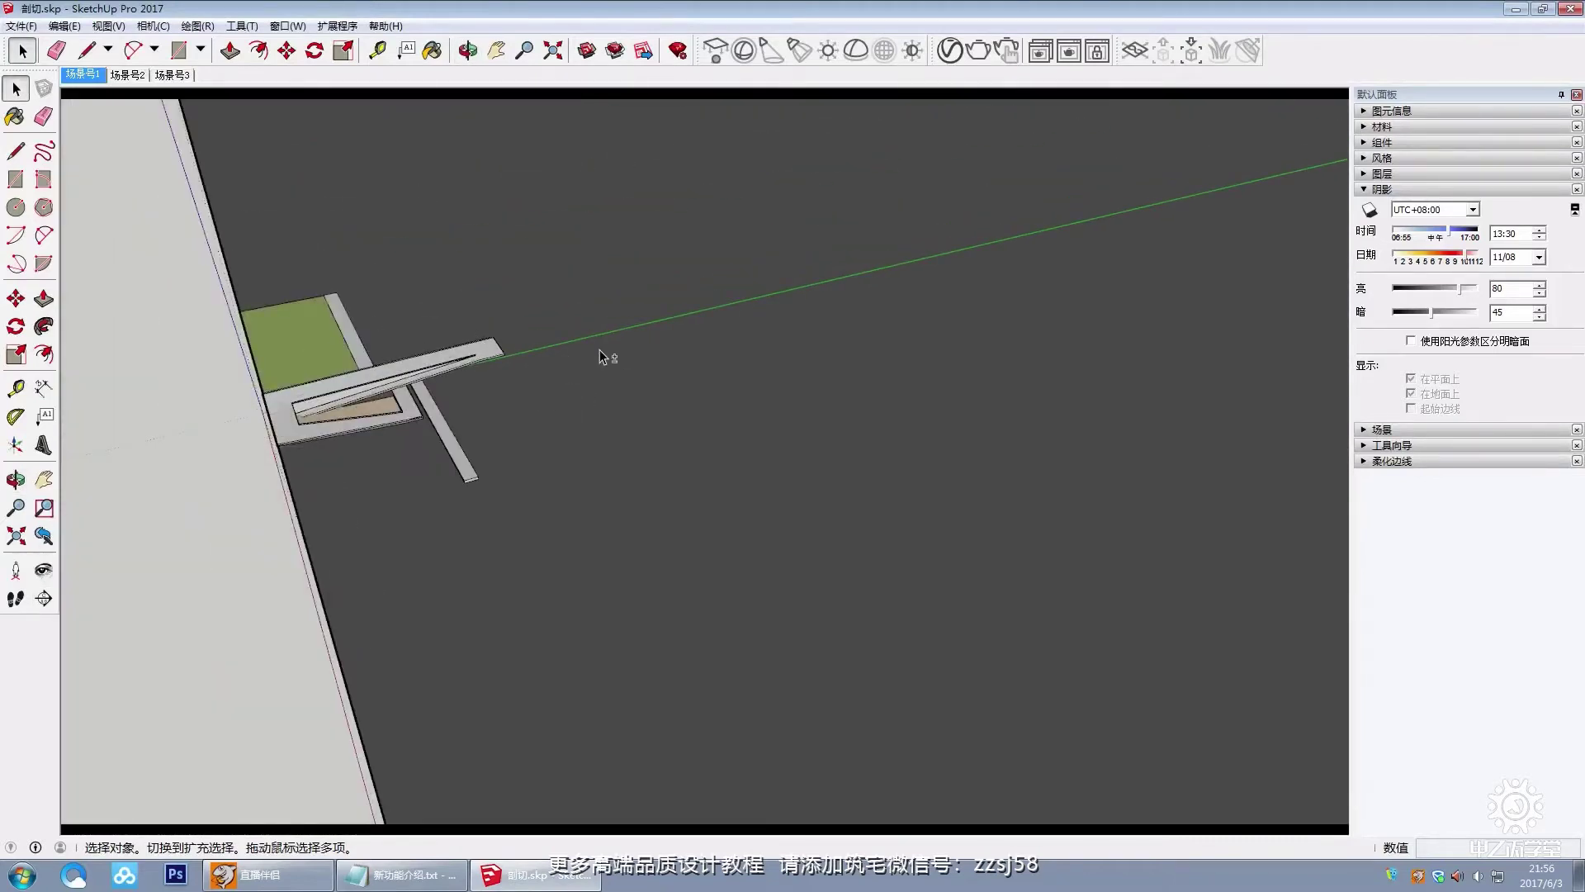
scroll(600, 340, "down", 5)
middle_click_drag(597, 336, 672, 488)
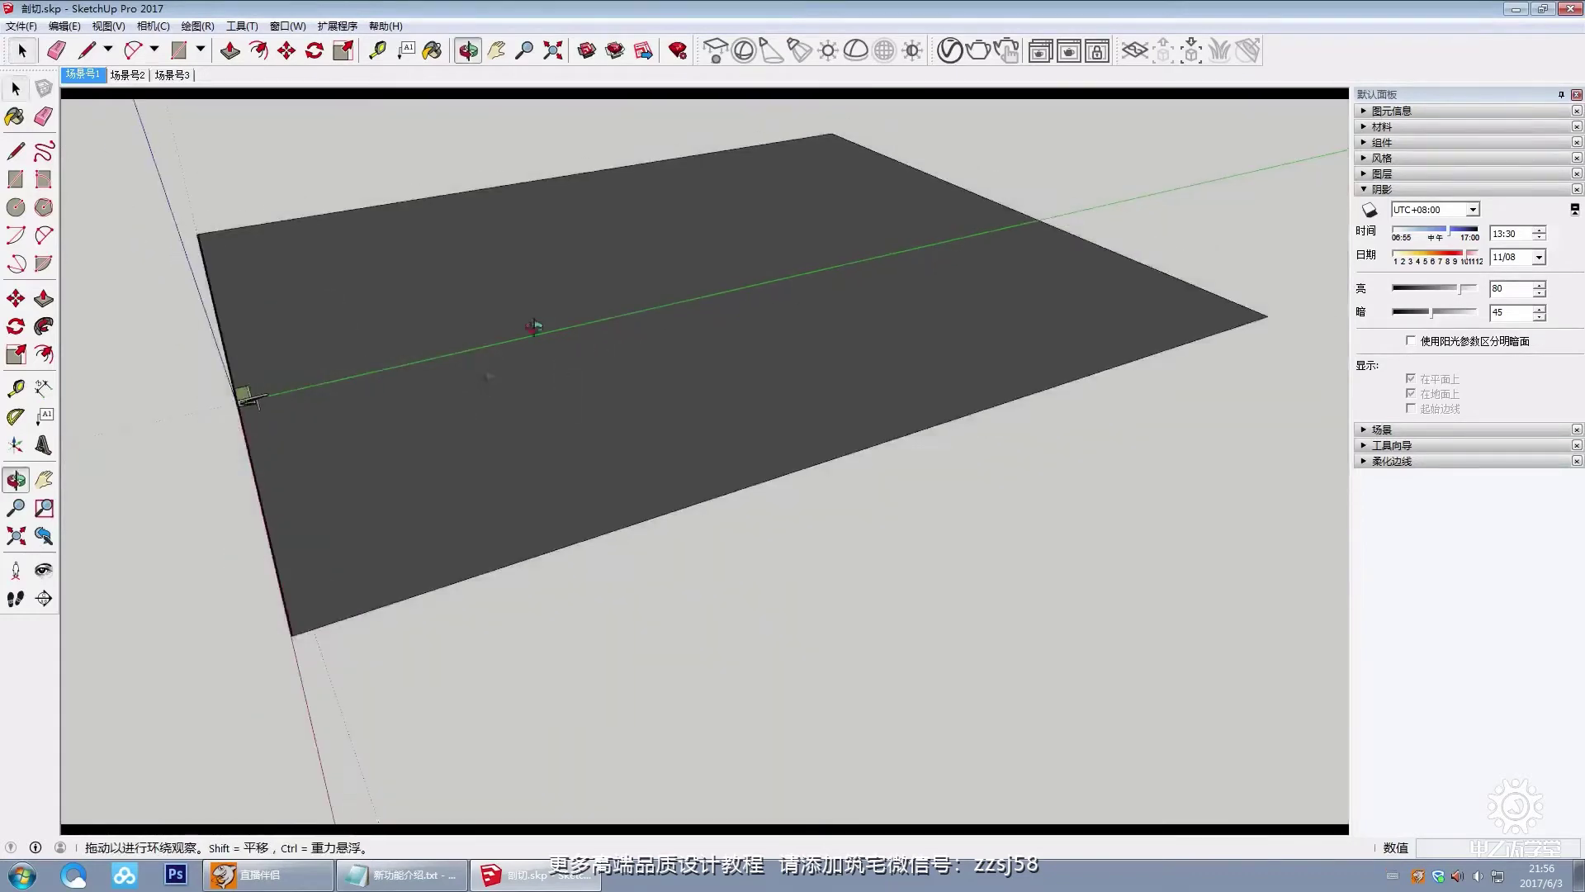
scroll(566, 414, "up", 4)
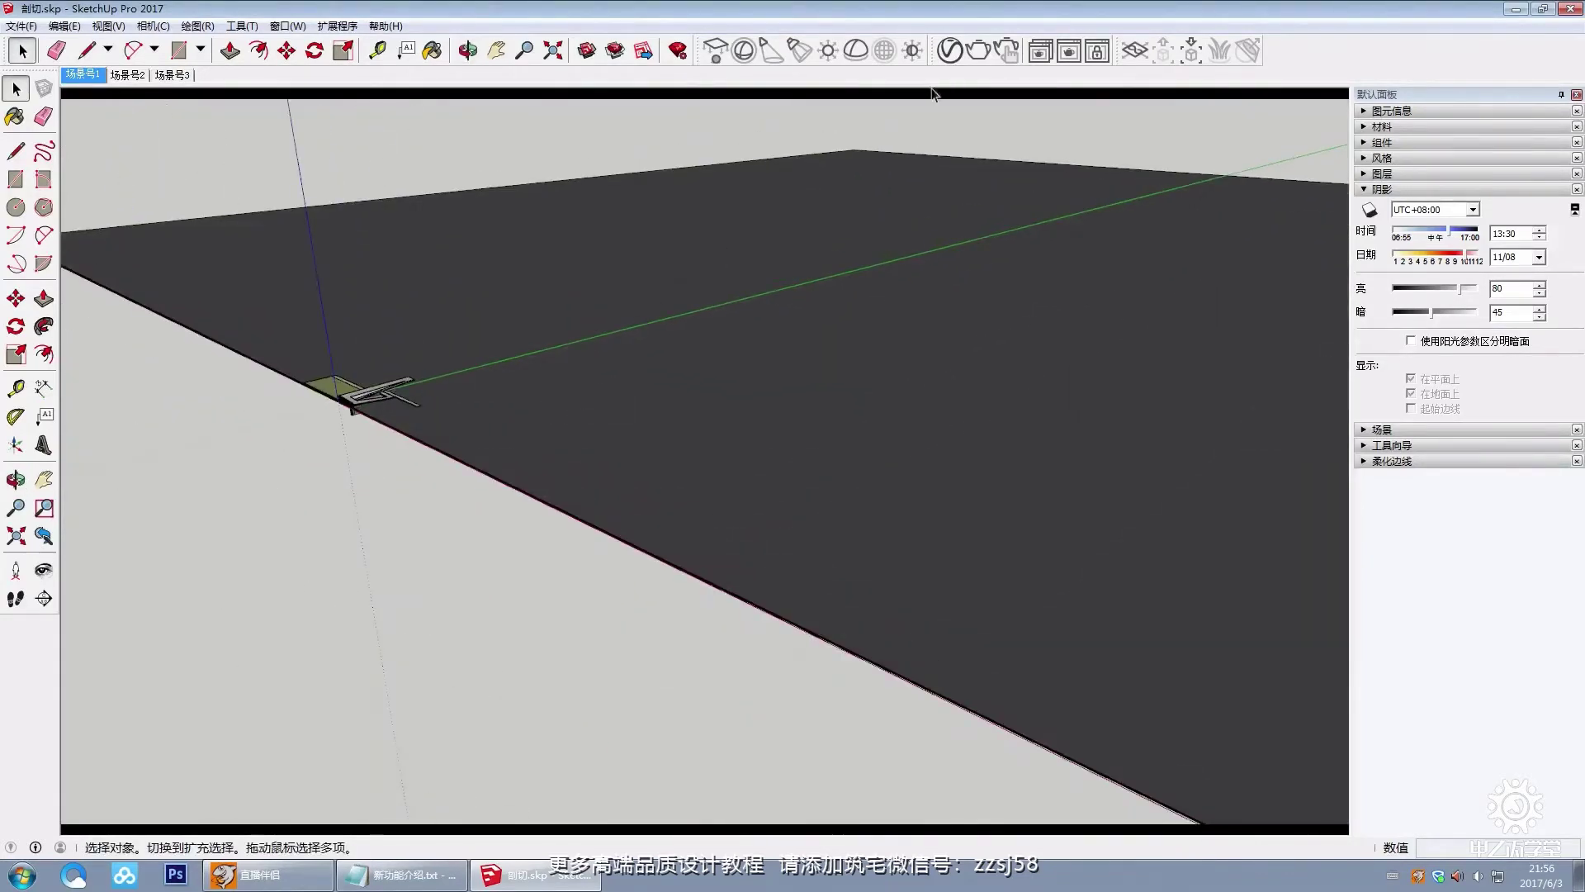
left_click(950, 51)
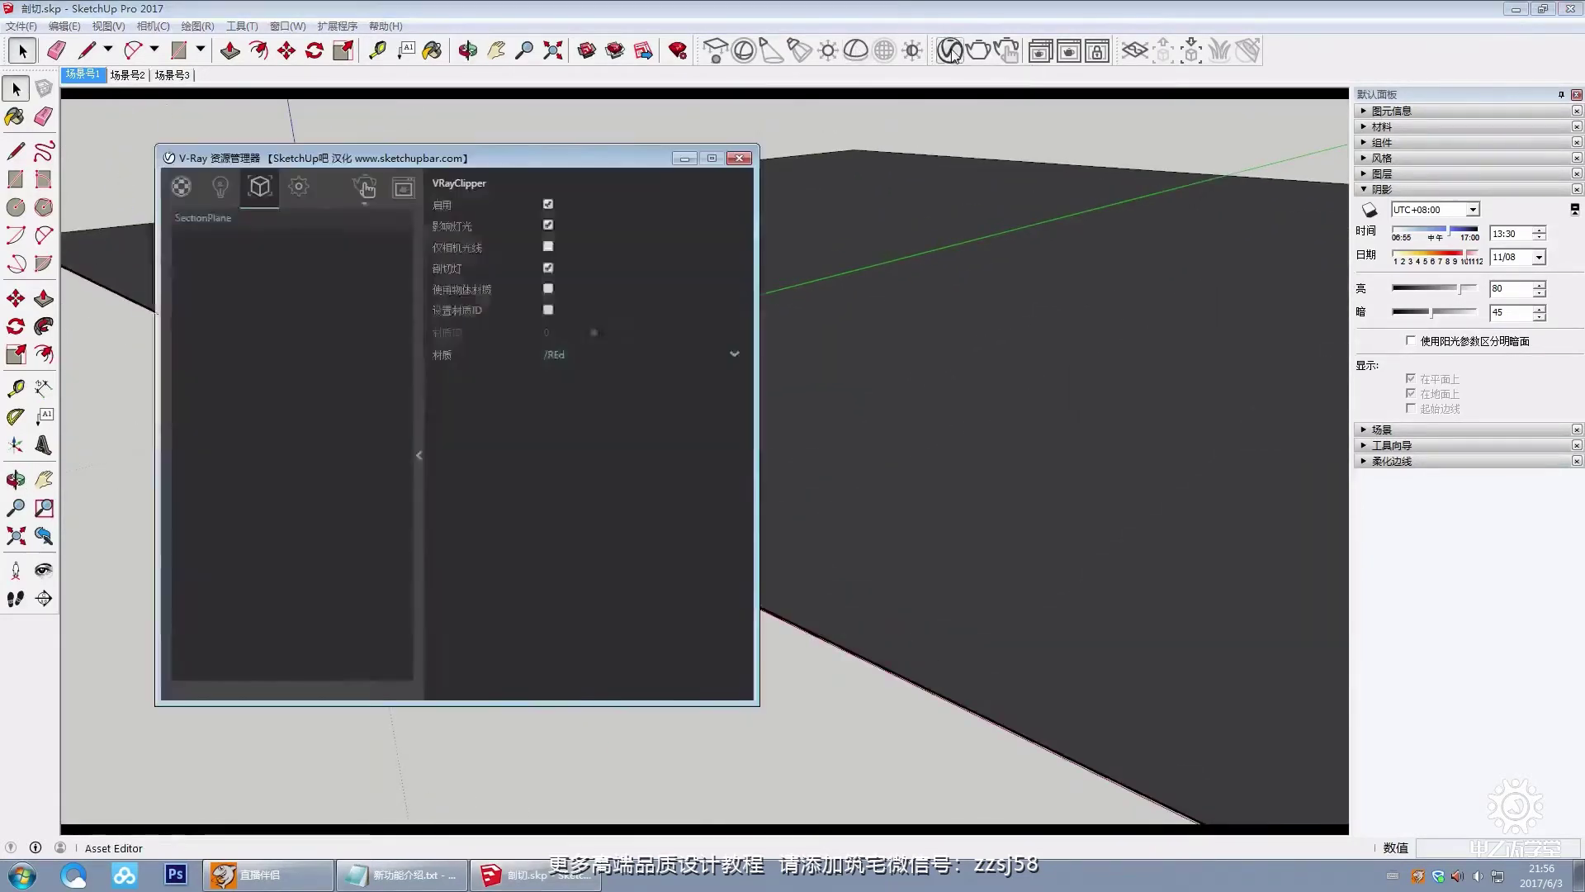
right_click(264, 220)
left_click(294, 273)
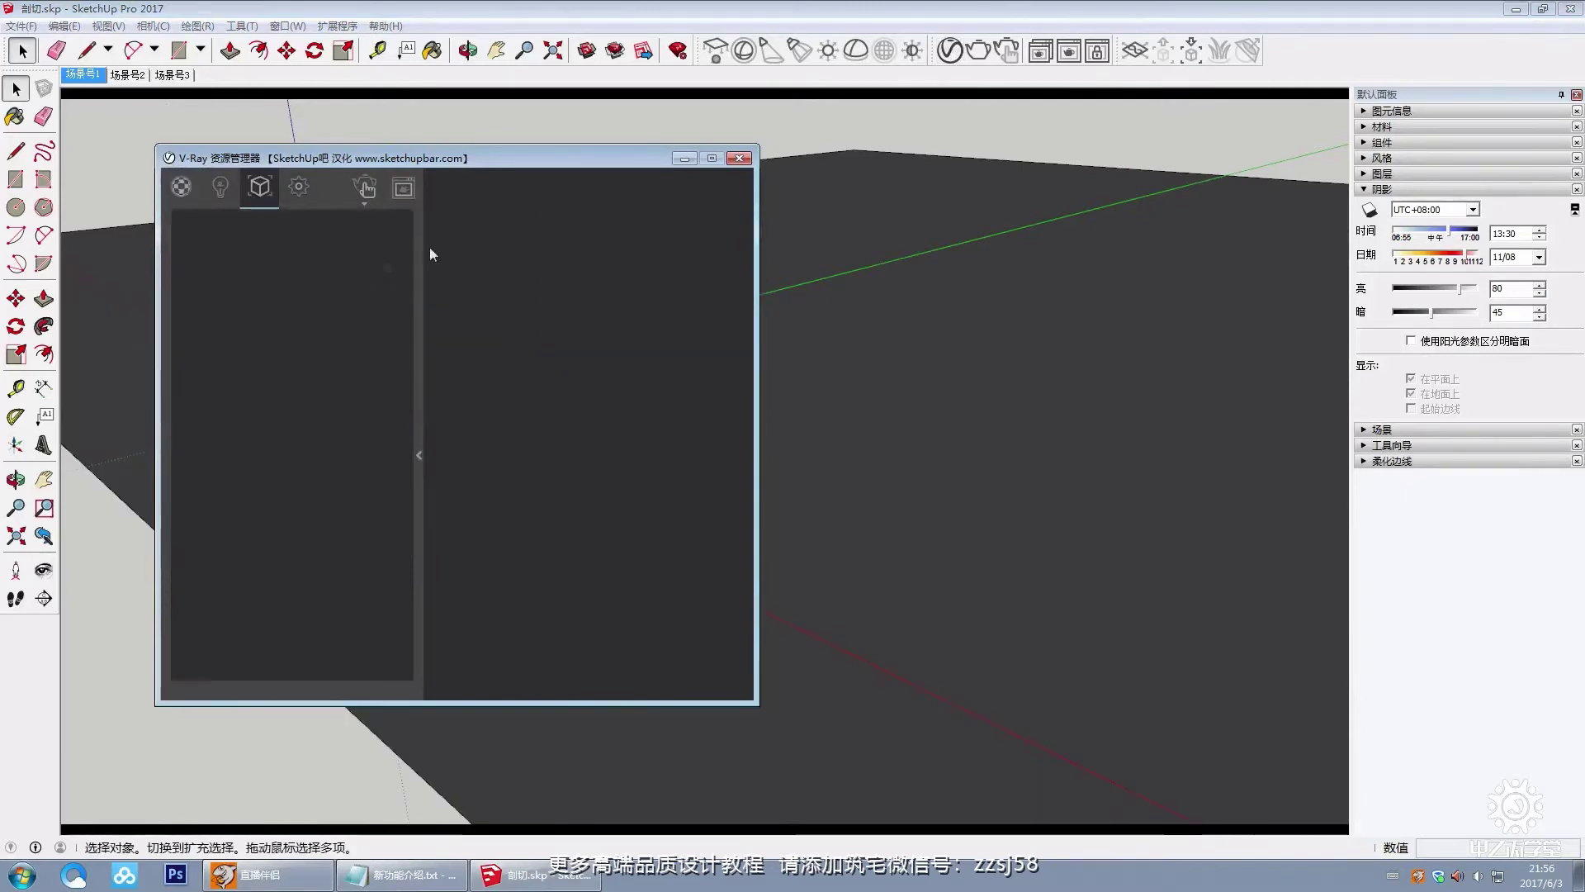
left_click(744, 157)
Step: Start an interactive V-Ray render of the whole building seen from above, without the section cut
scroll(335, 478, "up", 10)
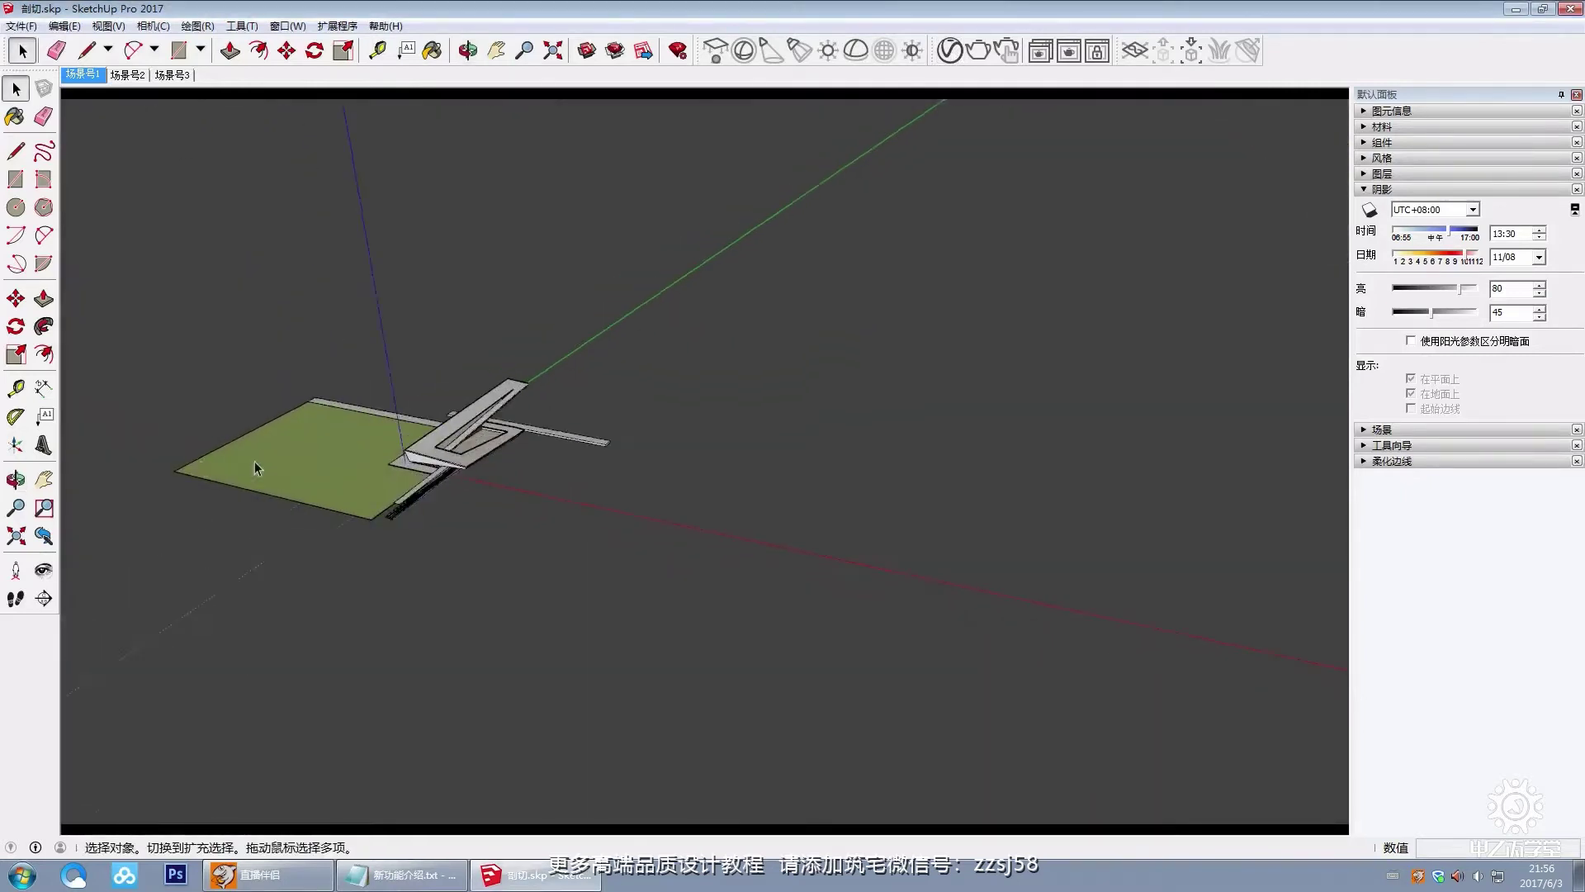
middle_click_drag(641, 539, 637, 472)
middle_click_drag(720, 426, 859, 280)
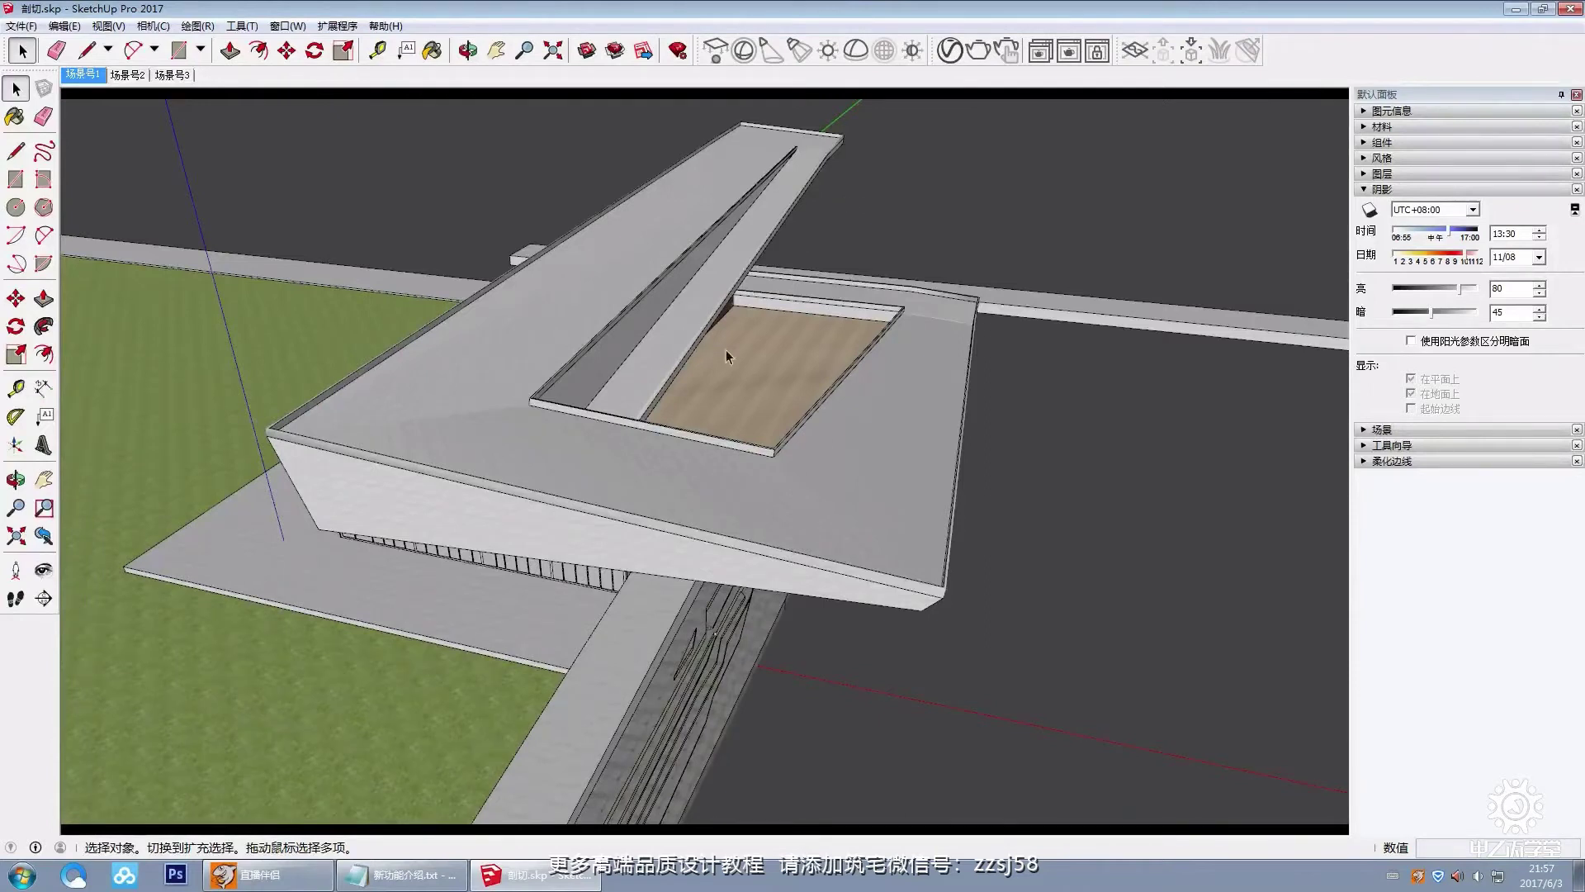
left_click(949, 50)
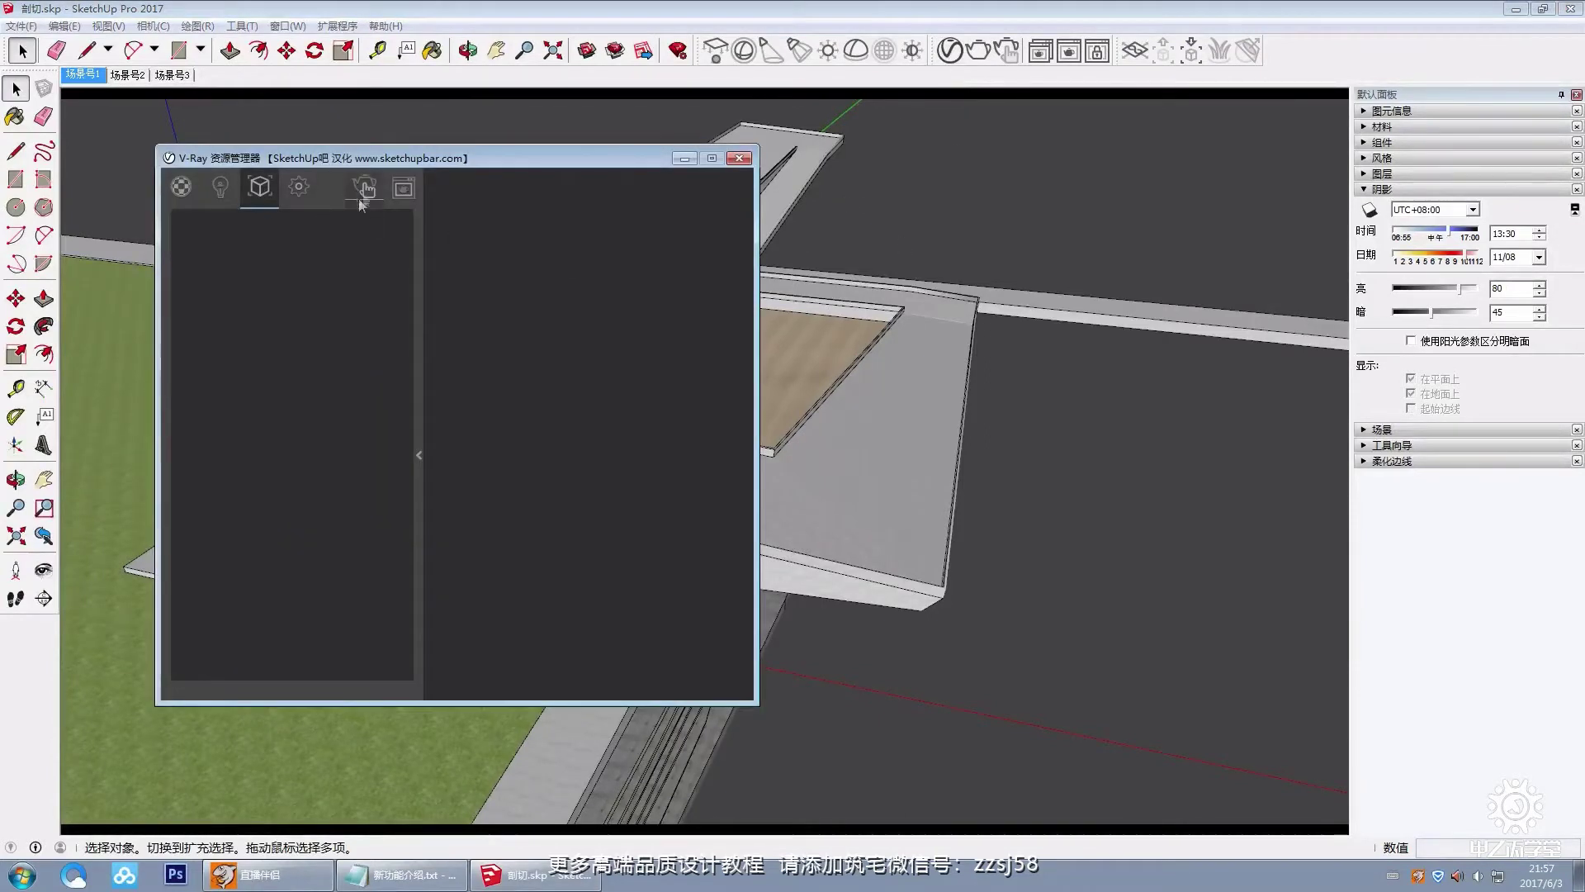
left_click(362, 196)
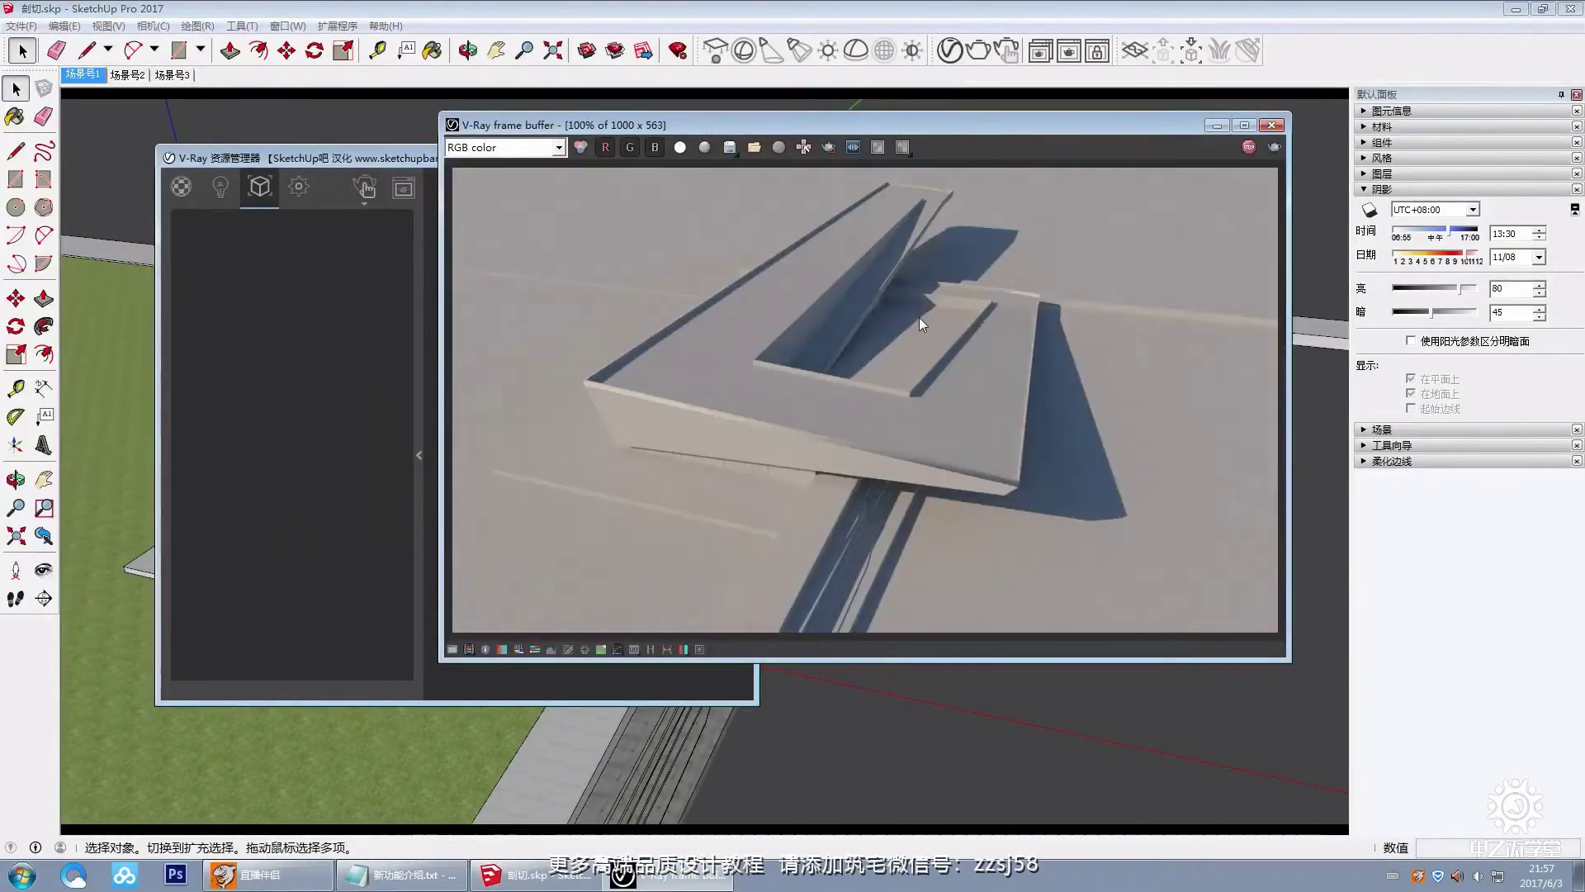
scroll(778, 396, "down", 1)
scroll(778, 396, "up", 1)
Step: Place the frame buffer beside the Asset Editor, collapse the render output settings and expand the camera settings
left_click_drag(683, 127, 904, 115)
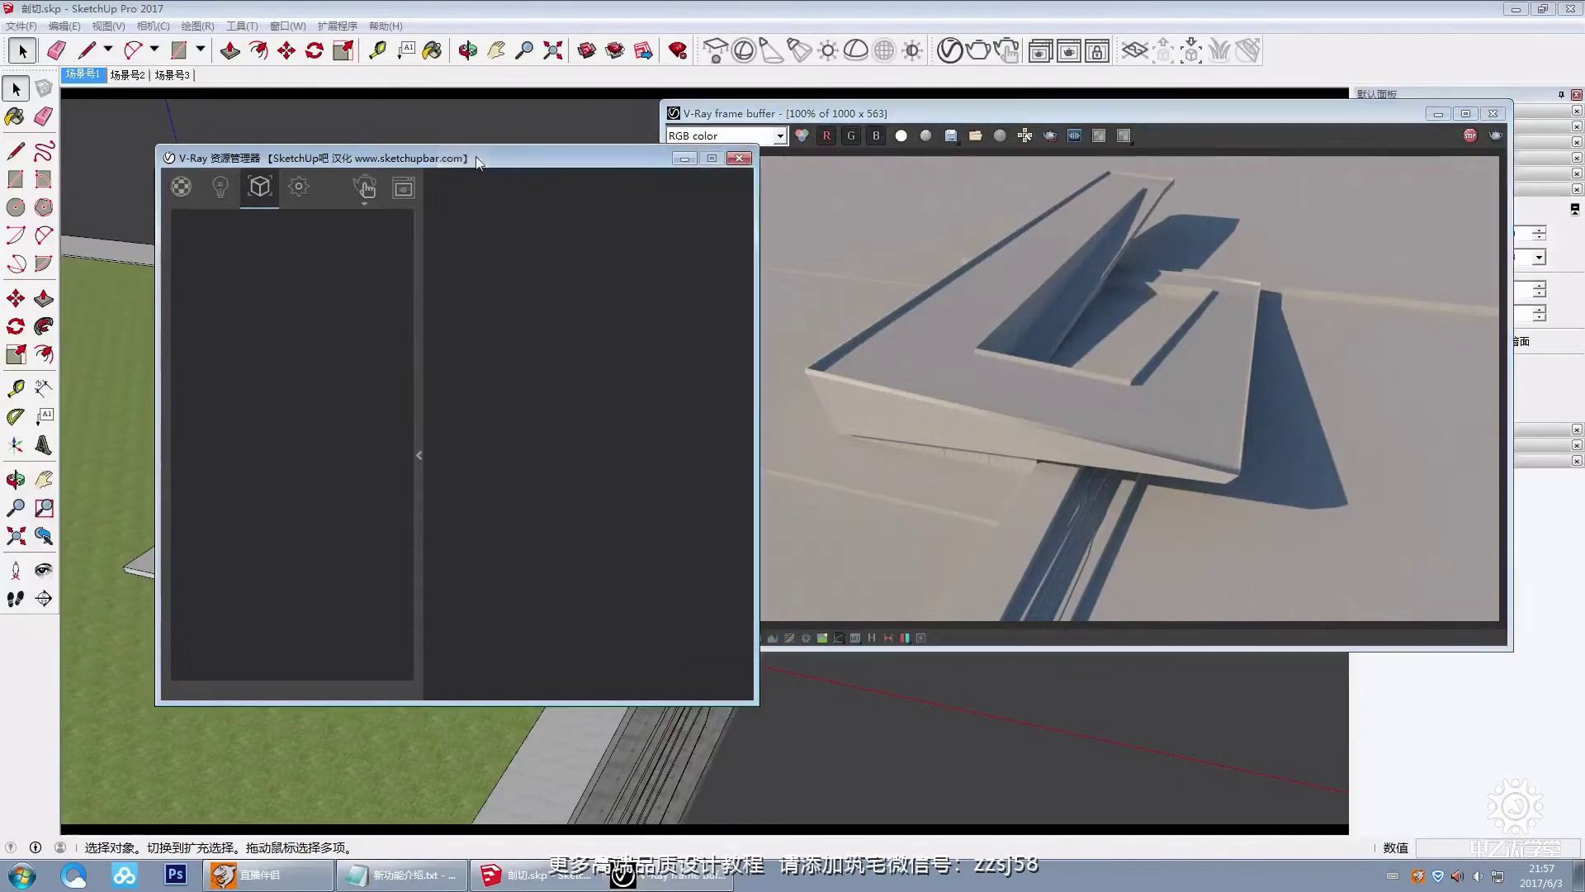
left_click_drag(444, 161, 526, 208)
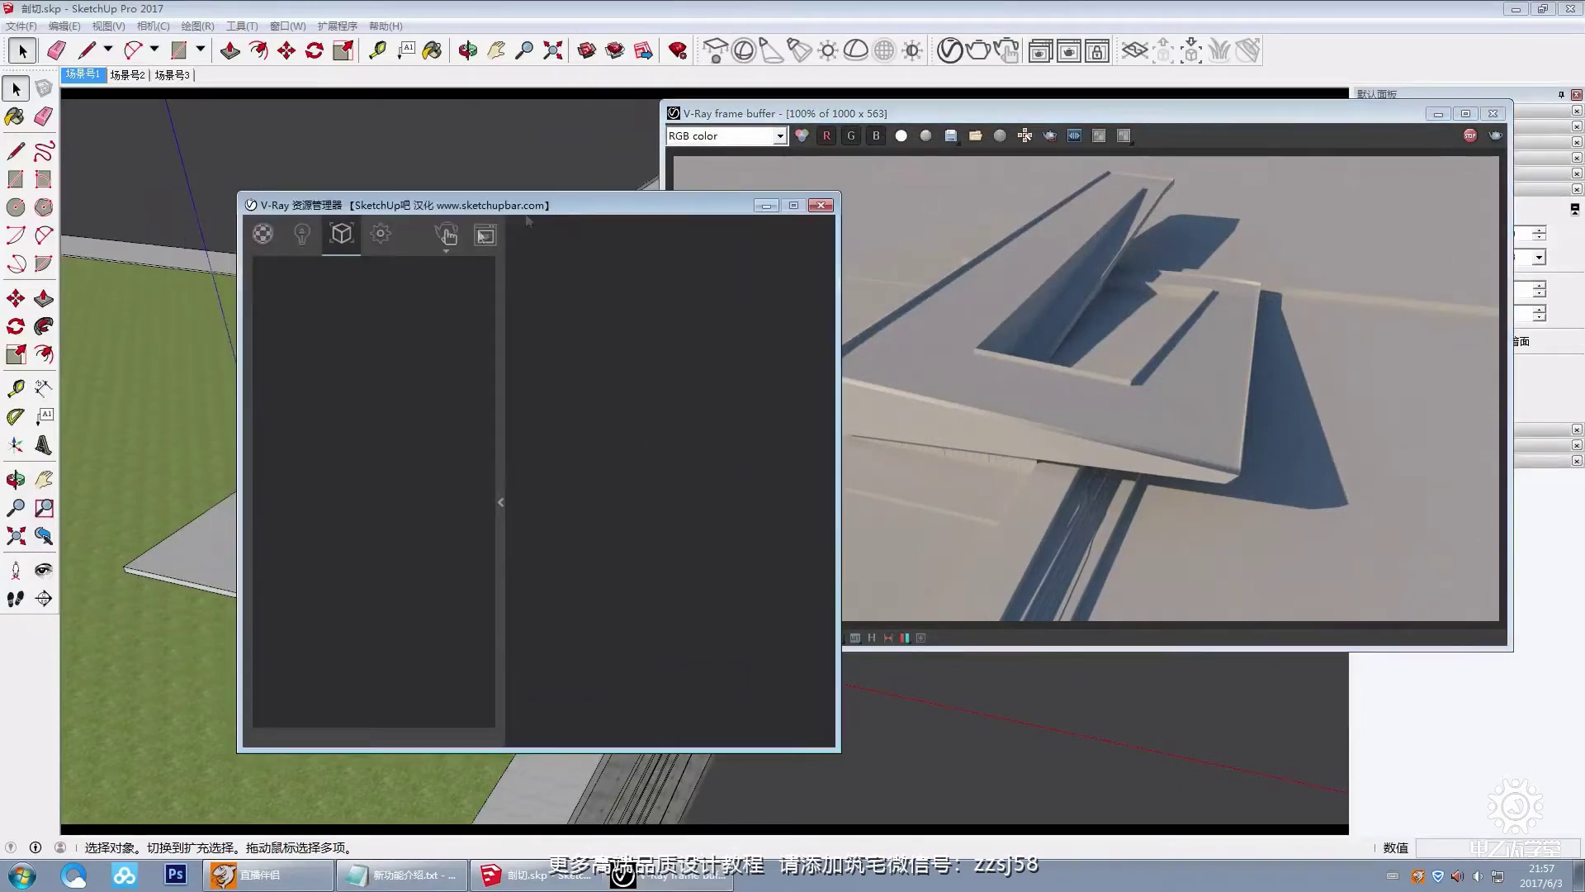
left_click(380, 235)
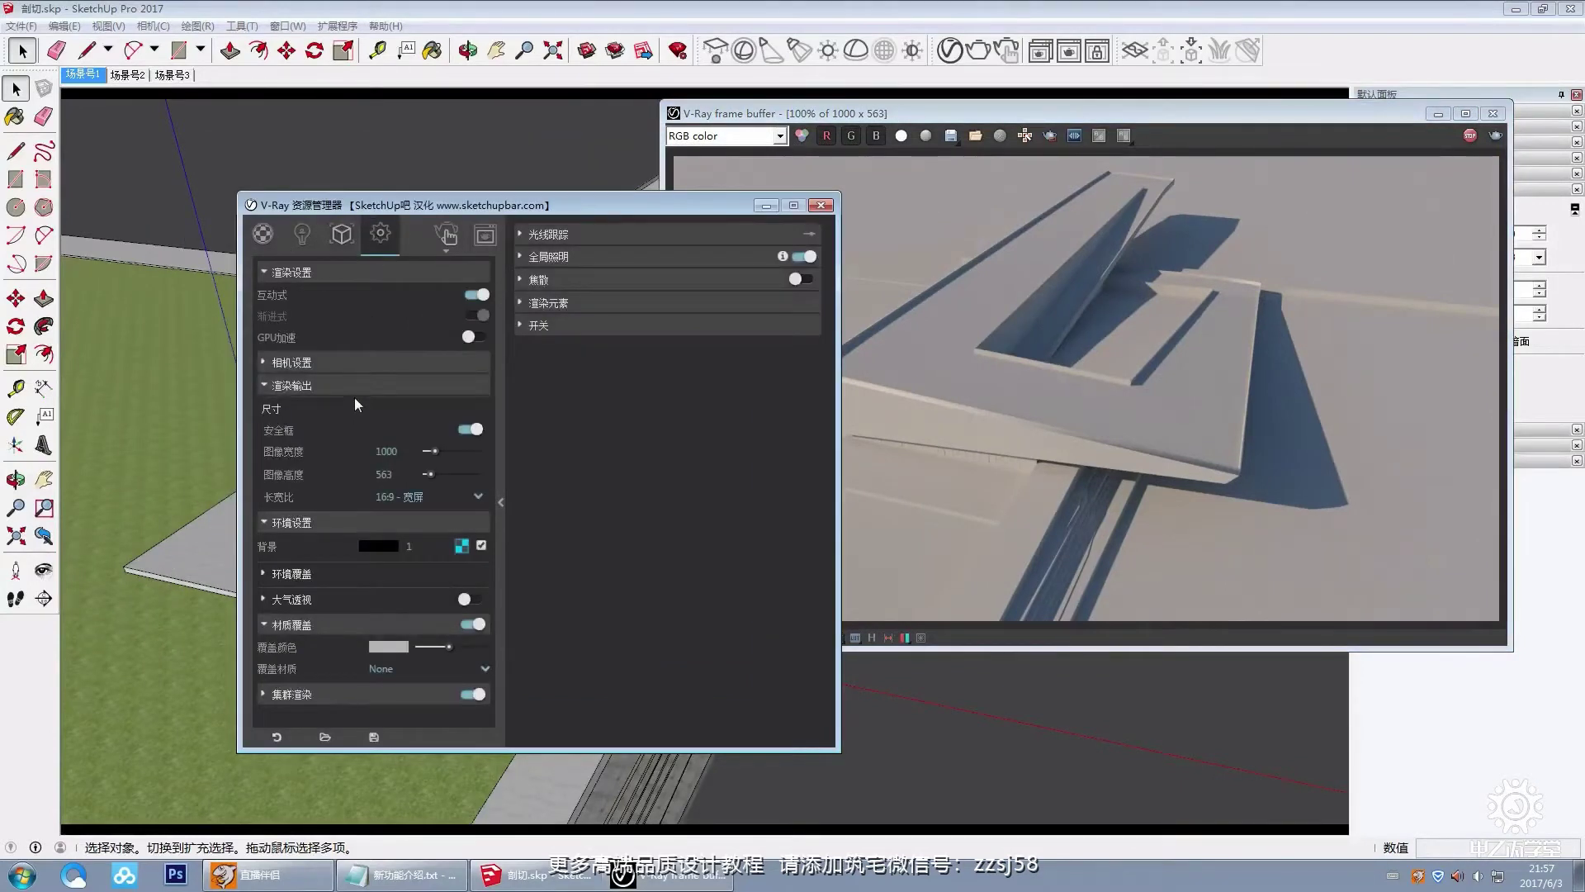
left_click(330, 382)
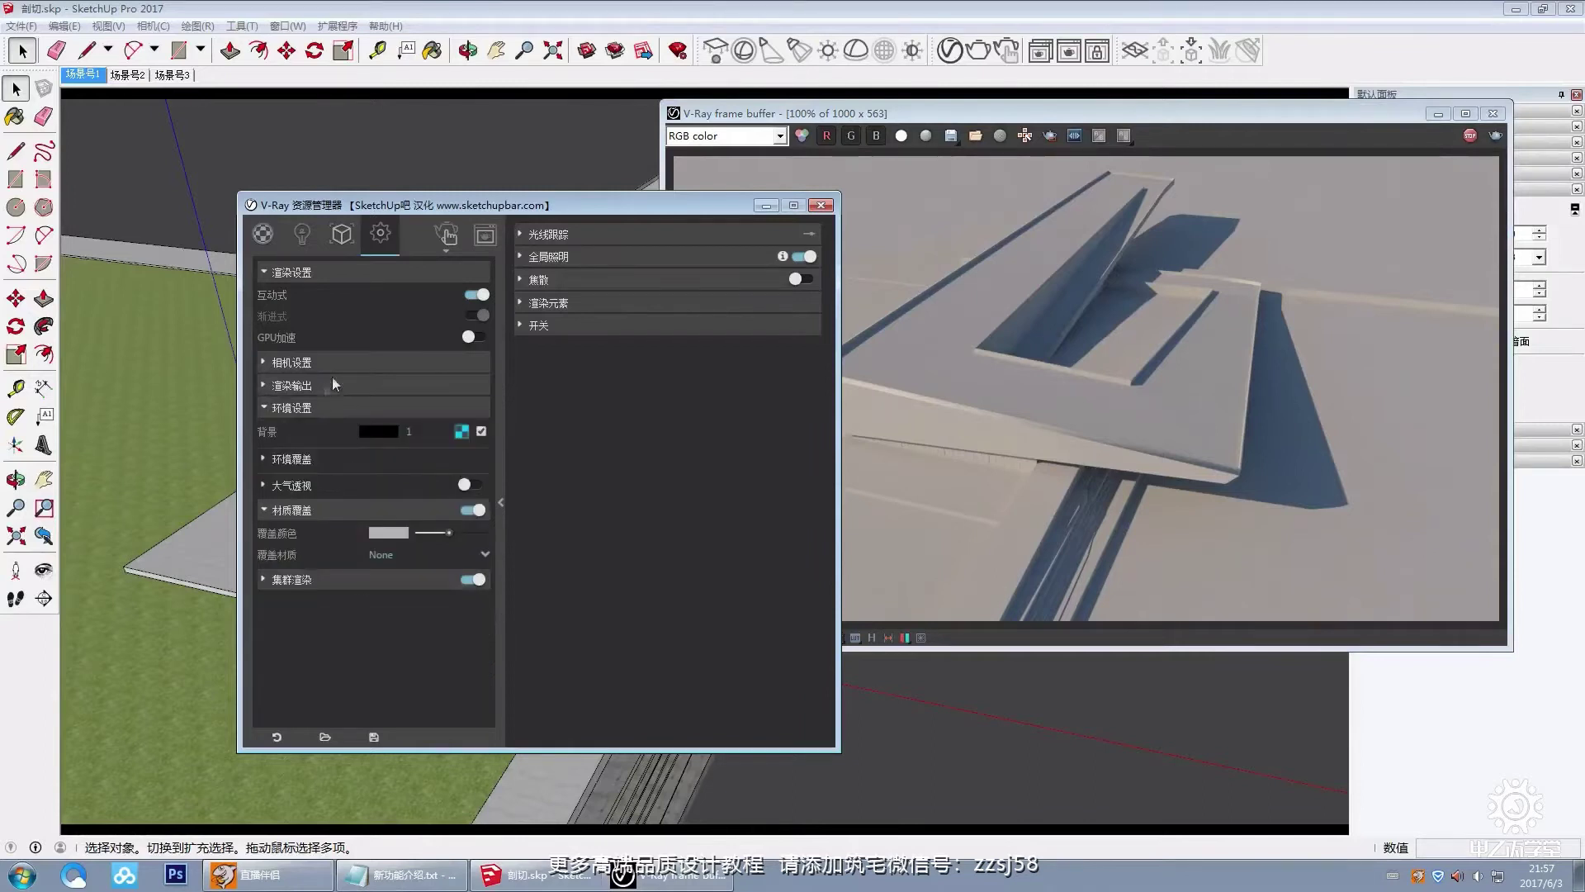
left_click(333, 361)
Step: Enable depth of field for the standard camera and set its defocus to 0.842
left_click(454, 502)
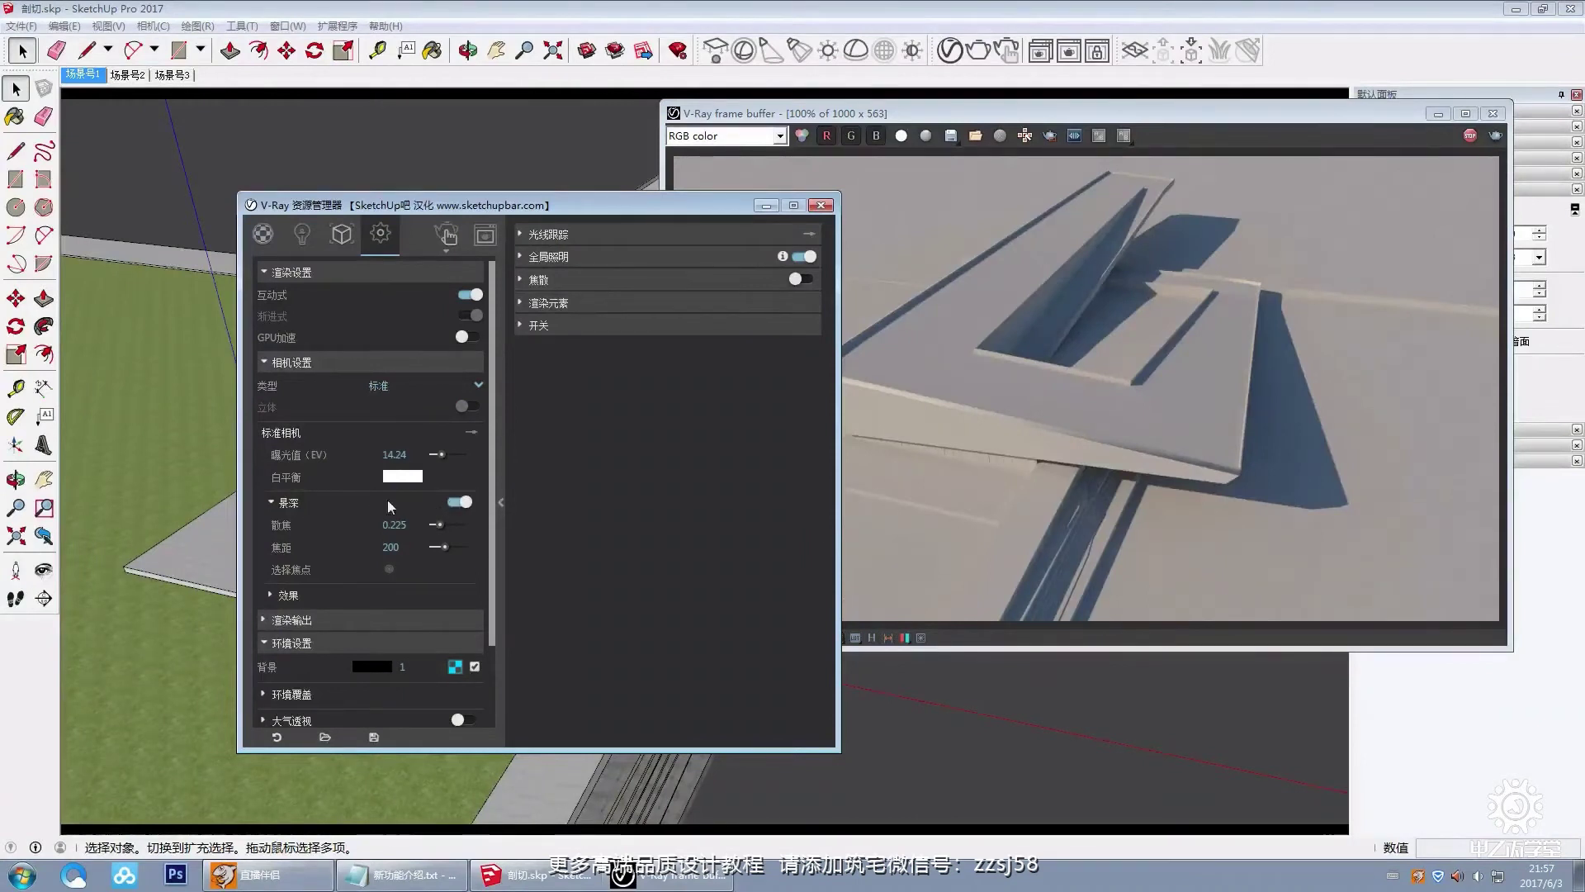
left_click(459, 503)
left_click_drag(438, 523, 458, 524)
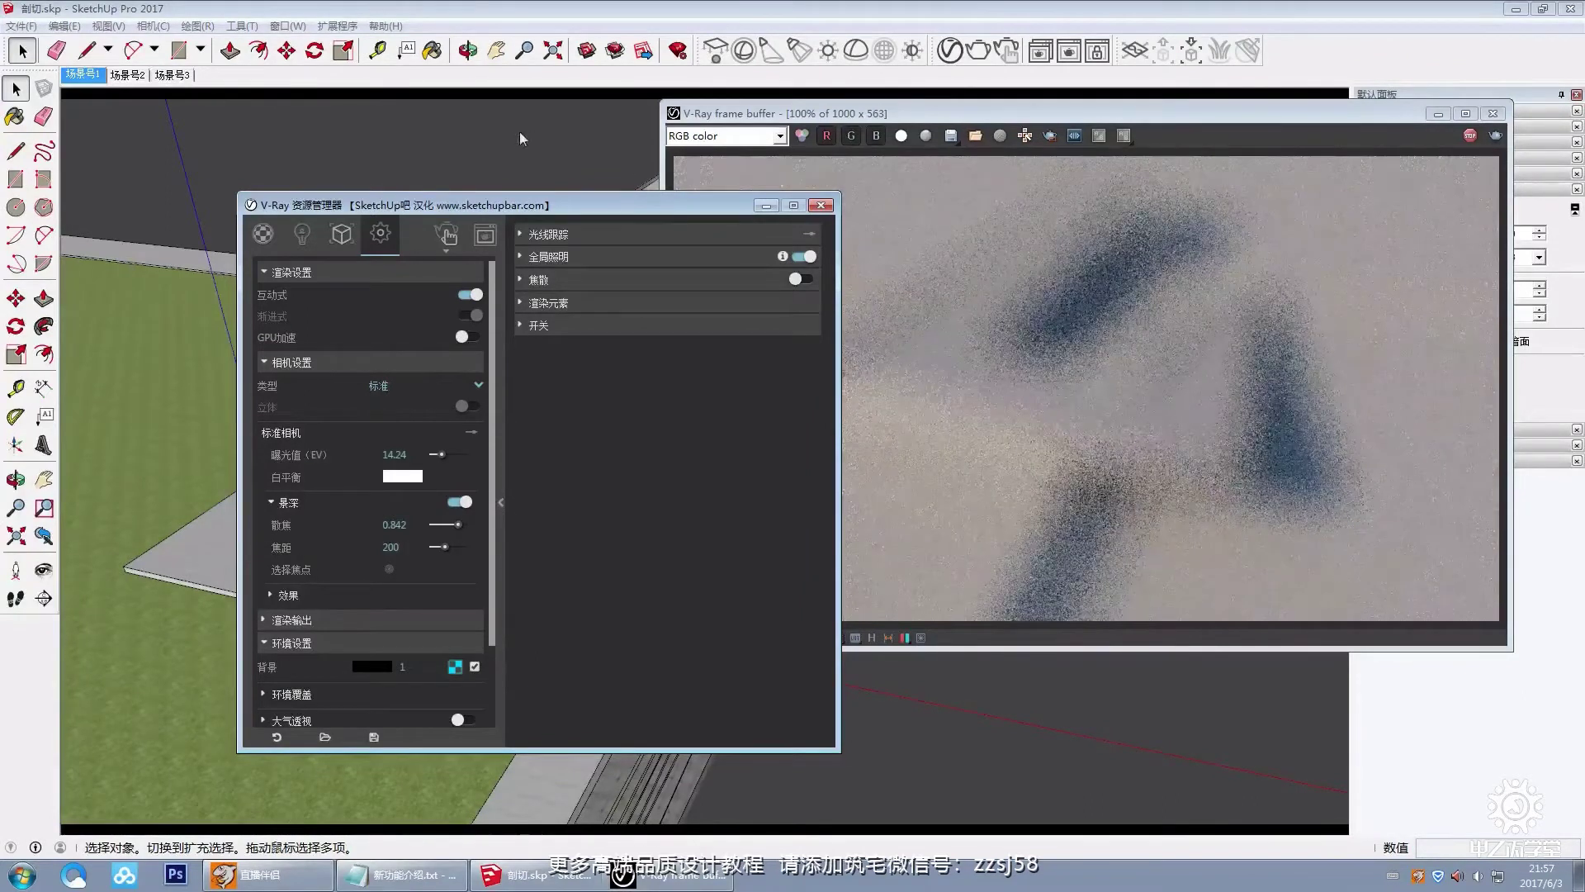
Step: Minimize the frame buffer and pick a focus point on the roof surface near its front edge, giving a focus distance of 3192.351
left_click_drag(674, 204, 520, 132)
left_click(1081, 346)
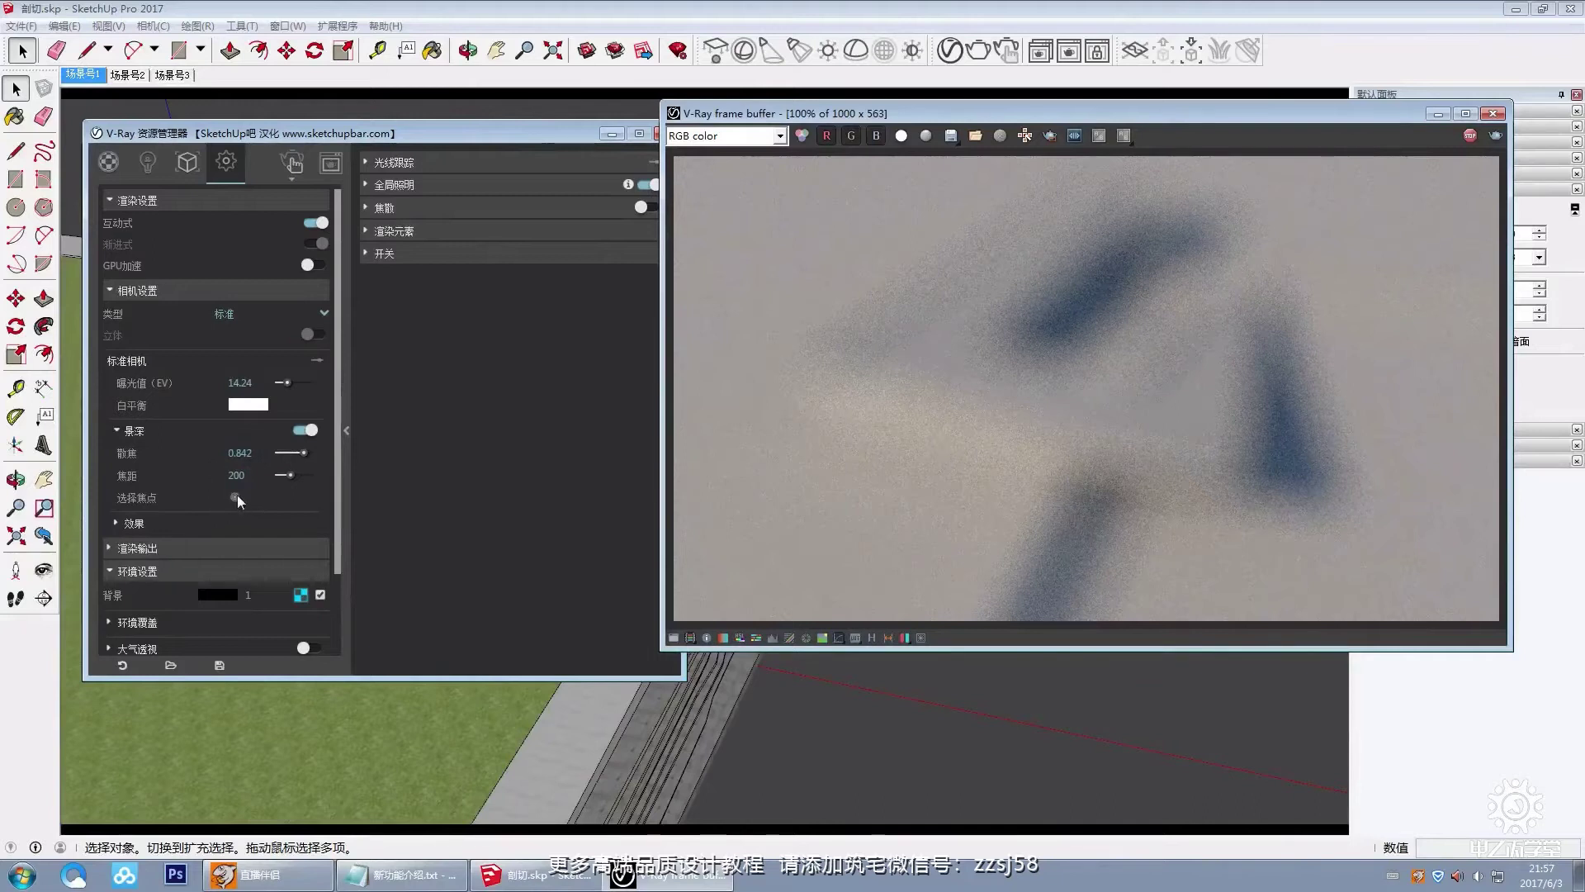
left_click(1439, 115)
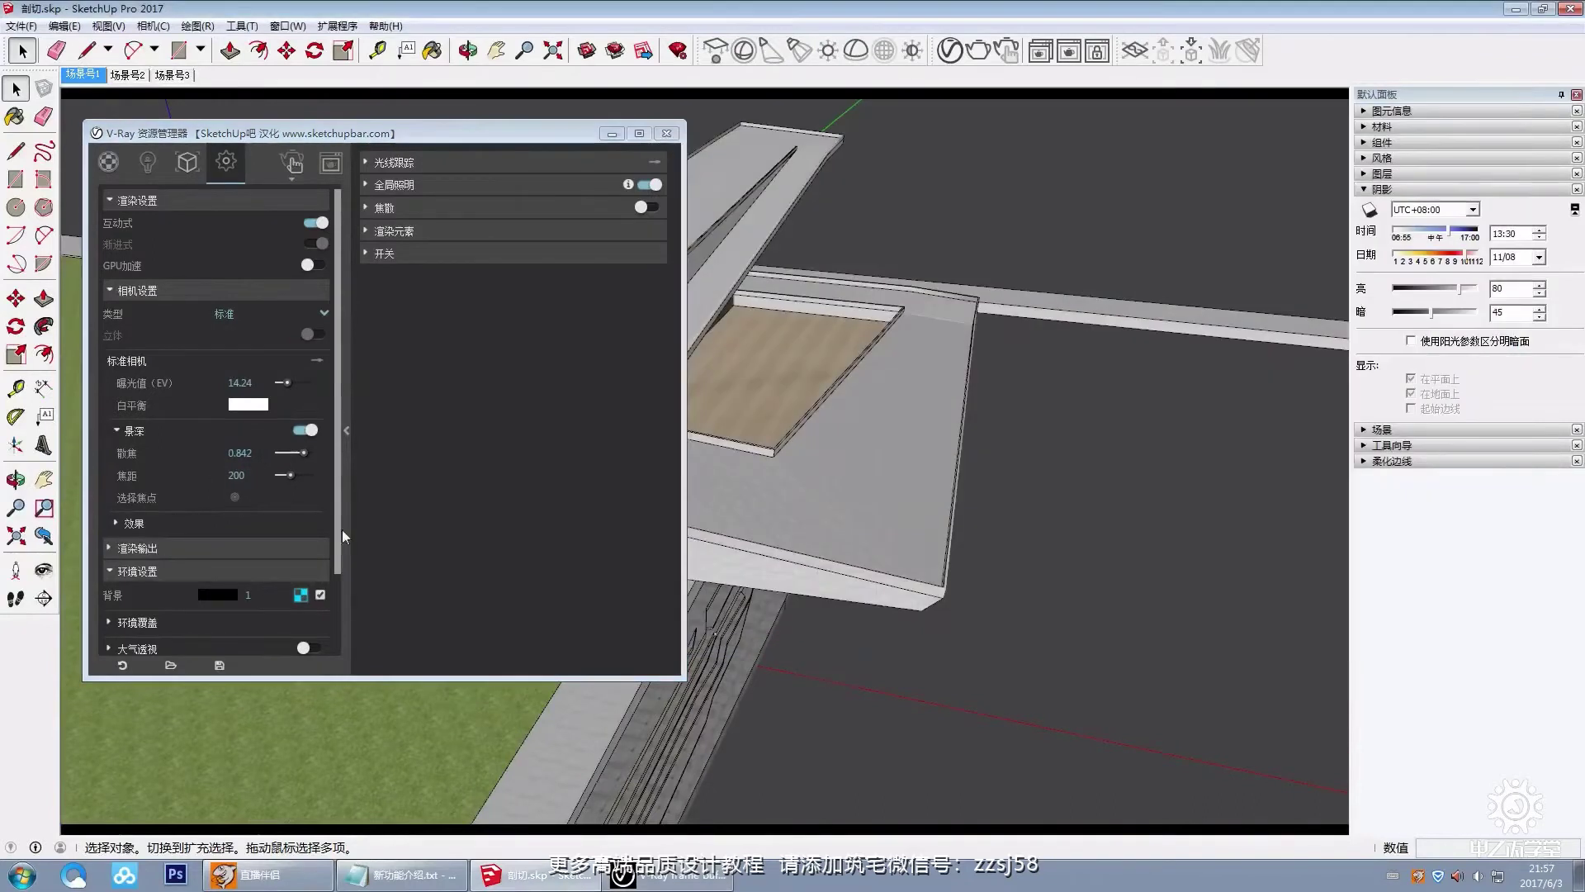
left_click(236, 497)
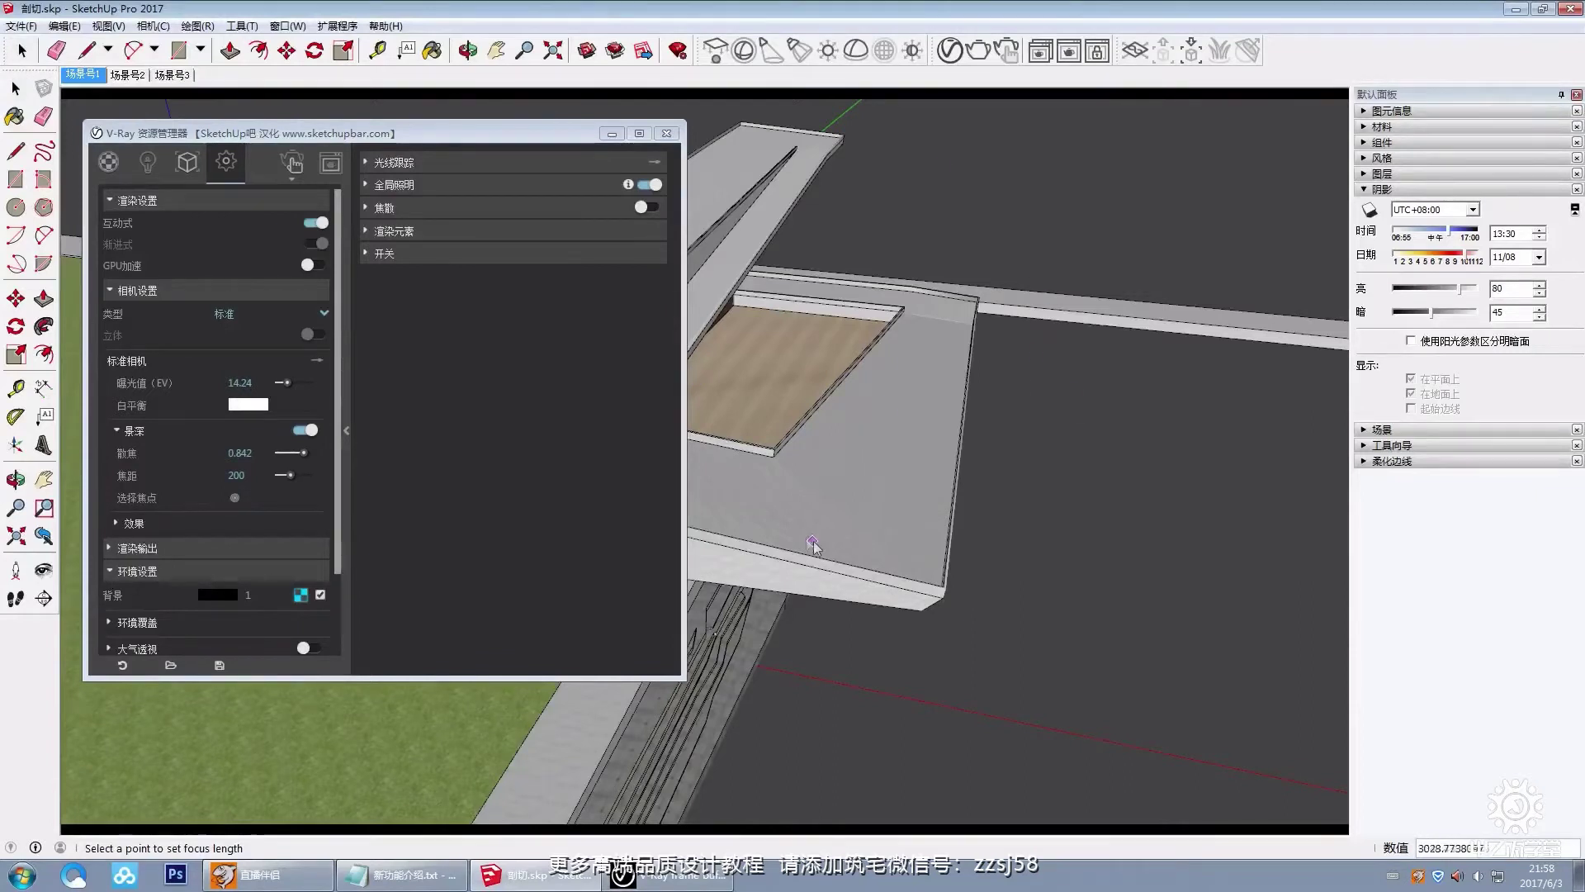
left_click(816, 514)
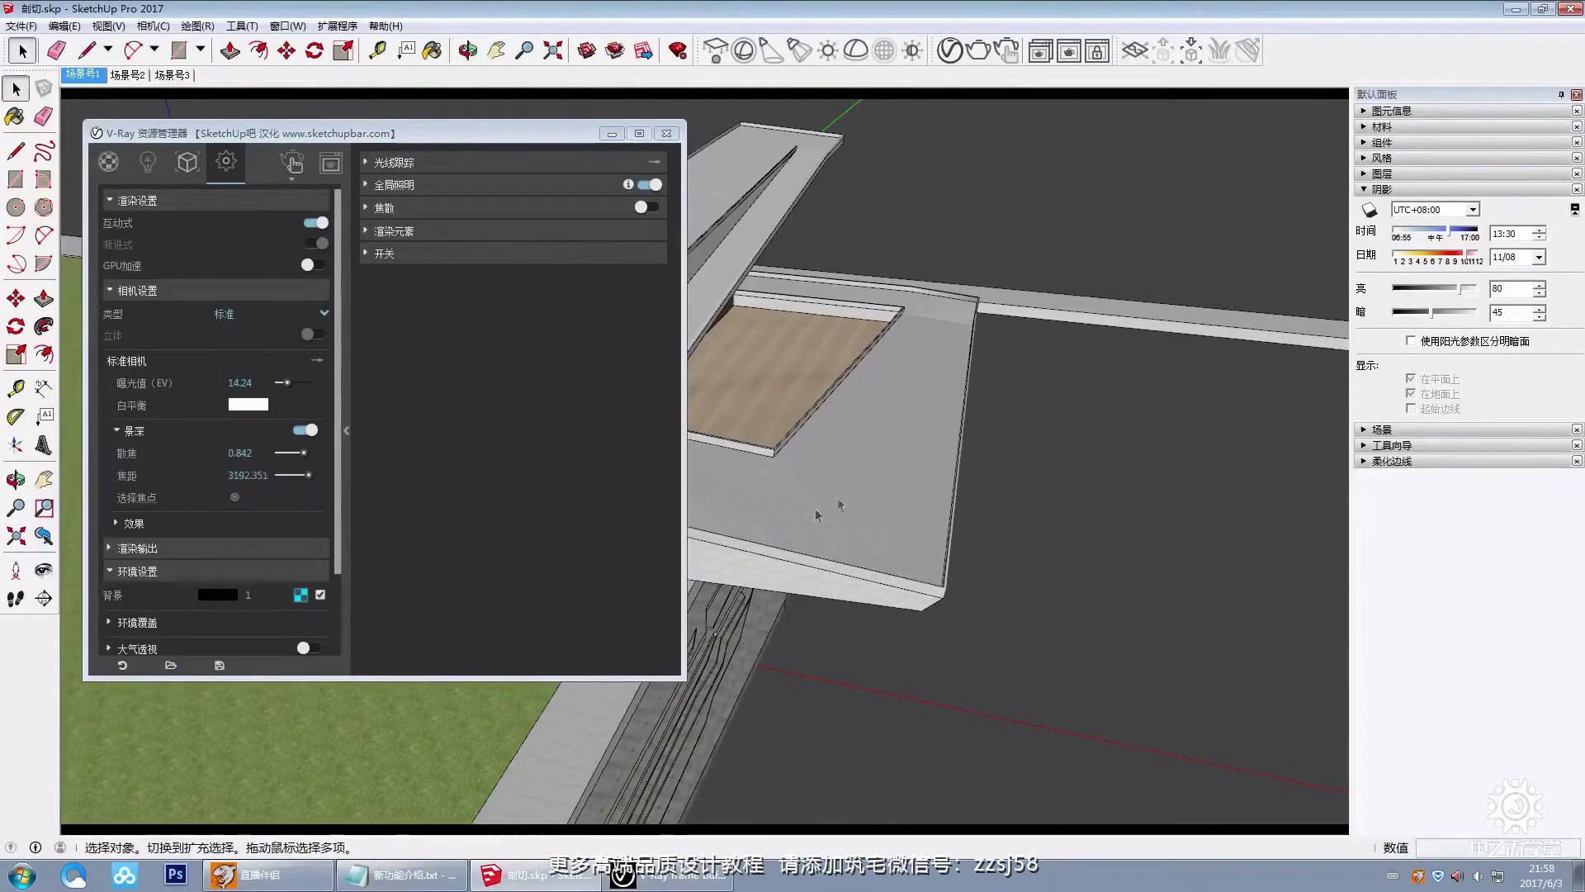
Step: Restart the interactive render and examine the depth of field across the building in the frame buffer
left_click(301, 164)
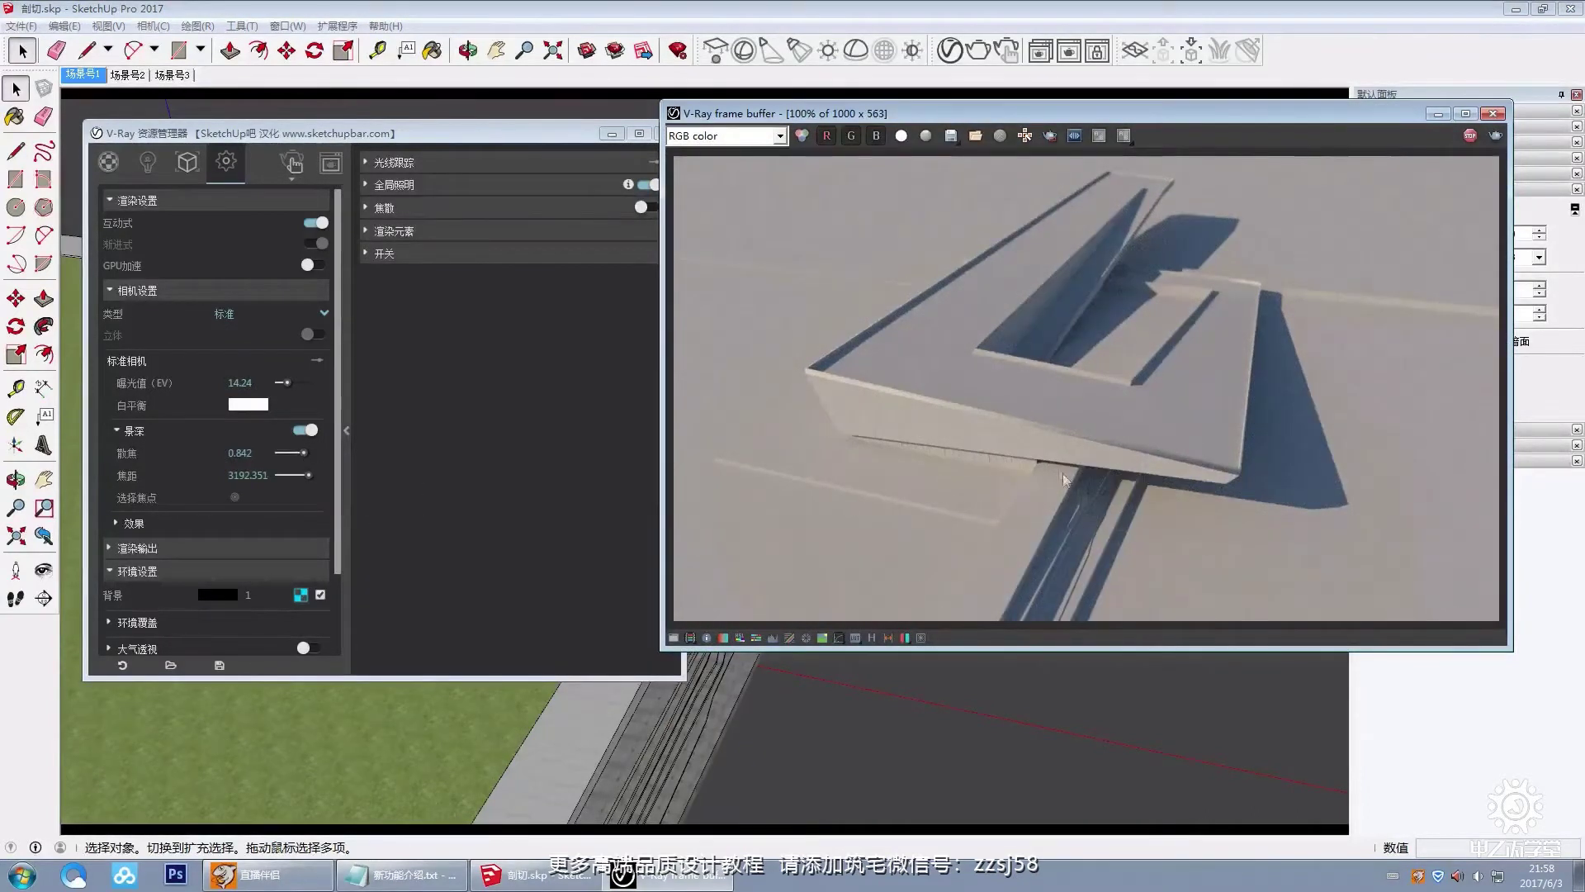
scroll(1189, 429, "up", 1)
scroll(1202, 449, "down", 2)
scroll(1141, 431, "up", 1)
Step: Pick a new focus point on the light path beside the lawn, for a focus distance of 2653.882, and raise the defocus to 1
left_click(236, 498)
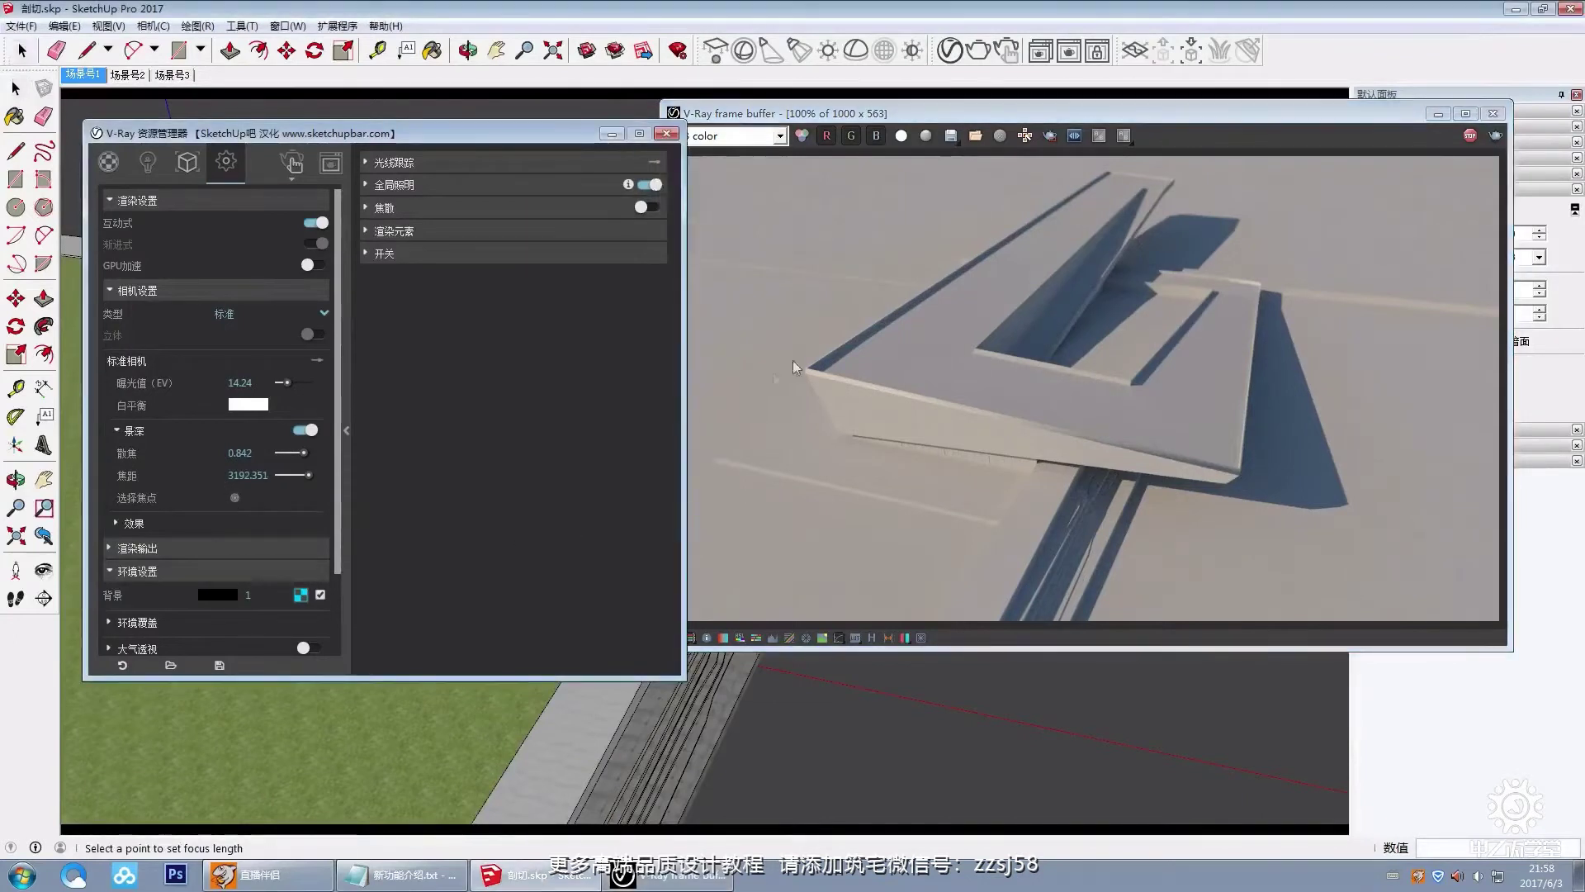
left_click(571, 756)
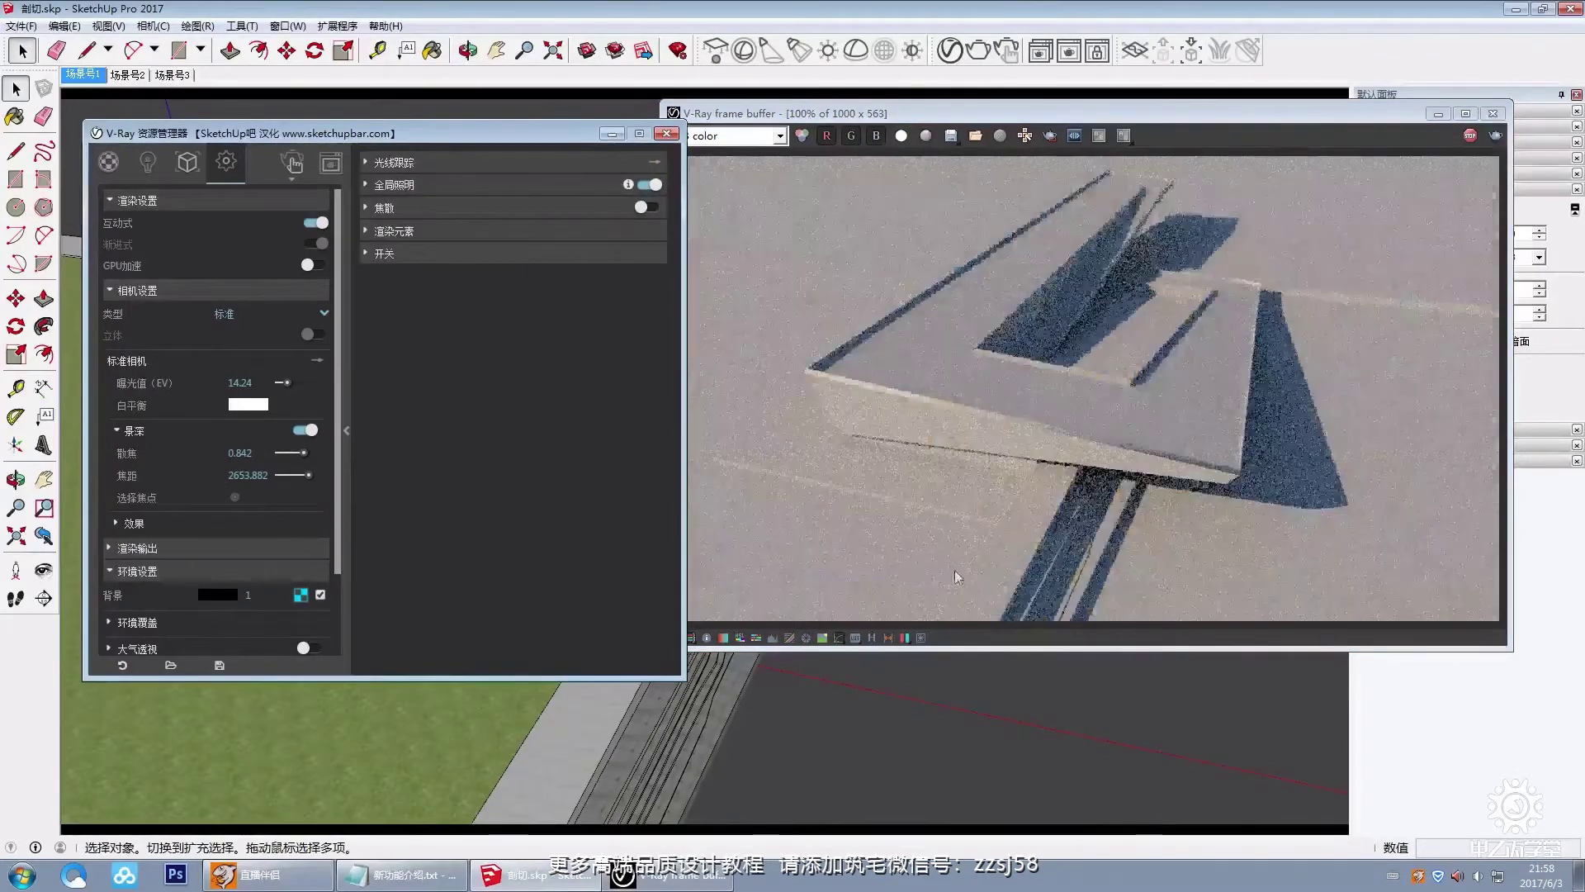
left_click_drag(304, 454, 308, 453)
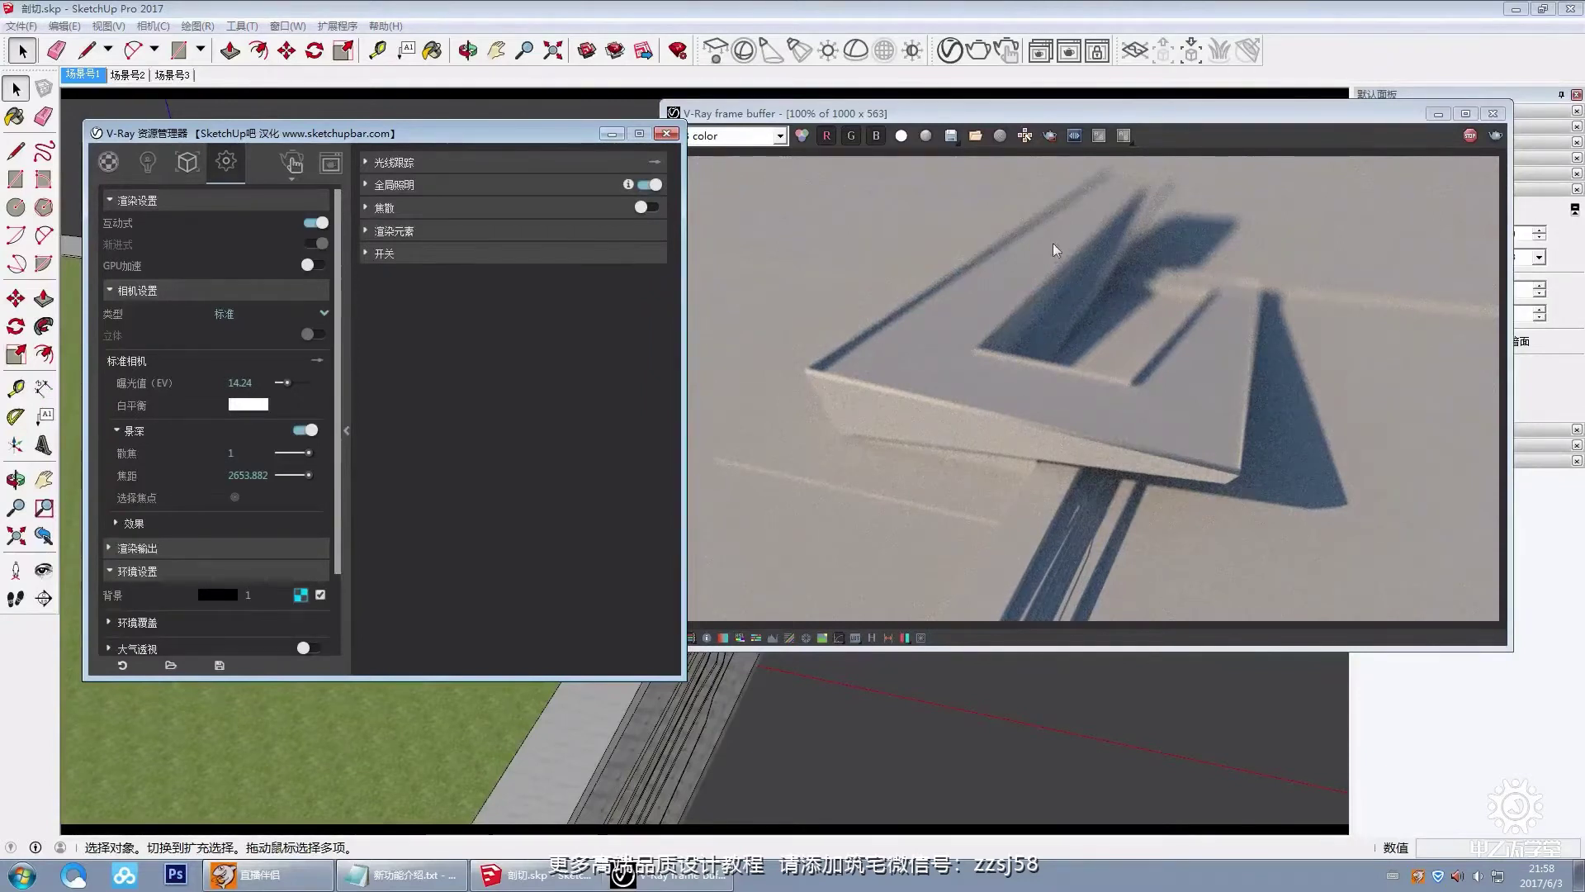
Step: Examine the foreground sharpness and background blur in the maximized frame buffer, and close it
left_click(1019, 364)
scroll(1019, 365, "down", 1)
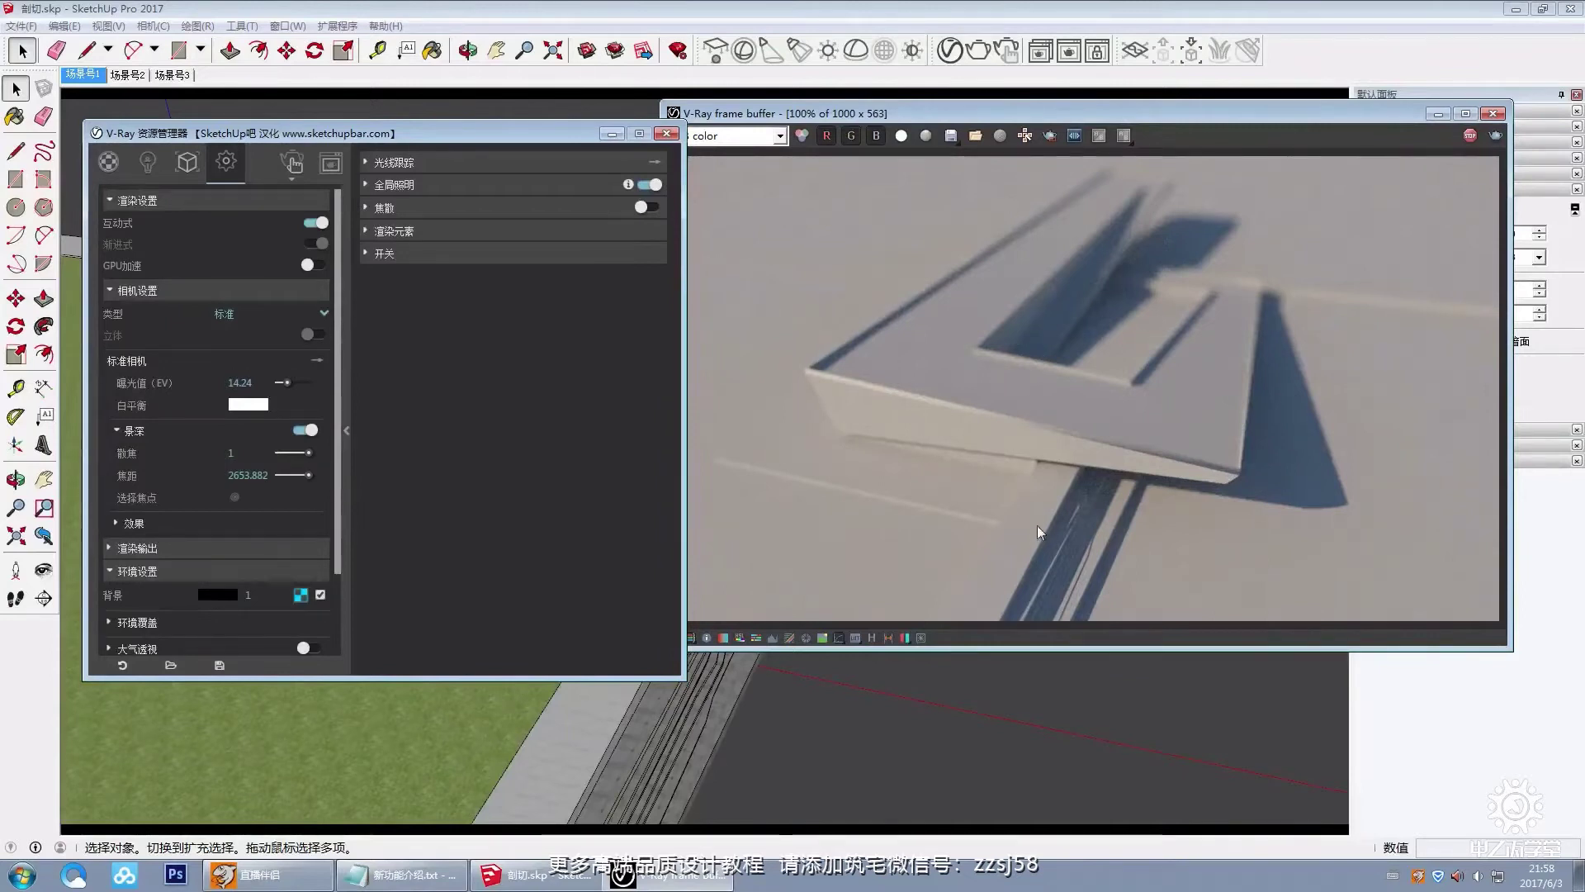
scroll(1044, 435, "down", 1)
scroll(1082, 408, "up", 1)
left_click(1465, 113)
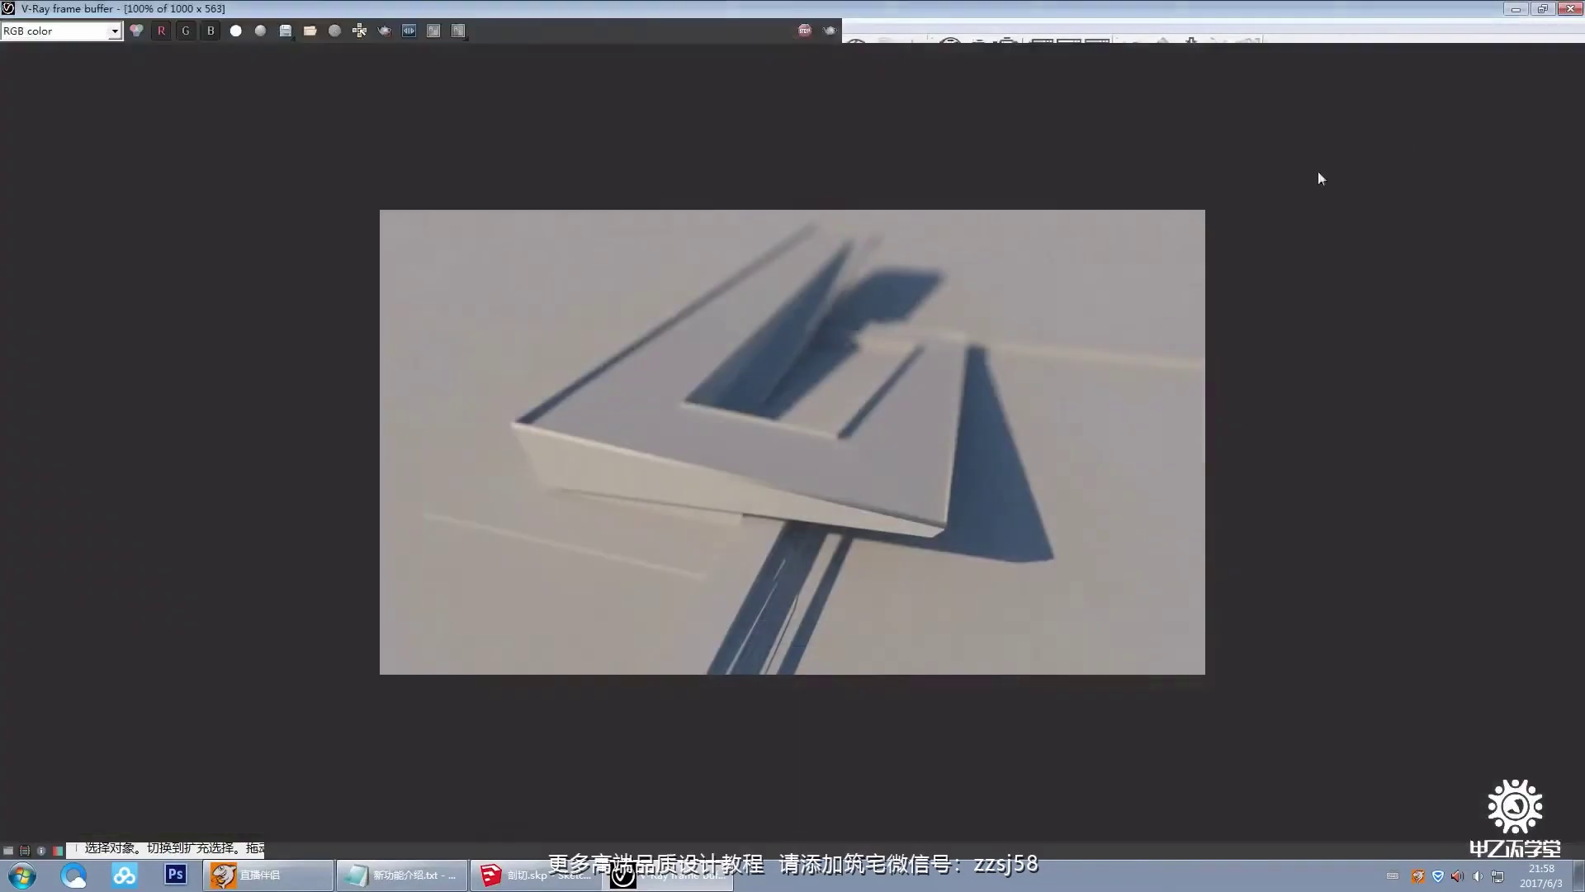
scroll(870, 379, "down", 1)
scroll(870, 380, "up", 1)
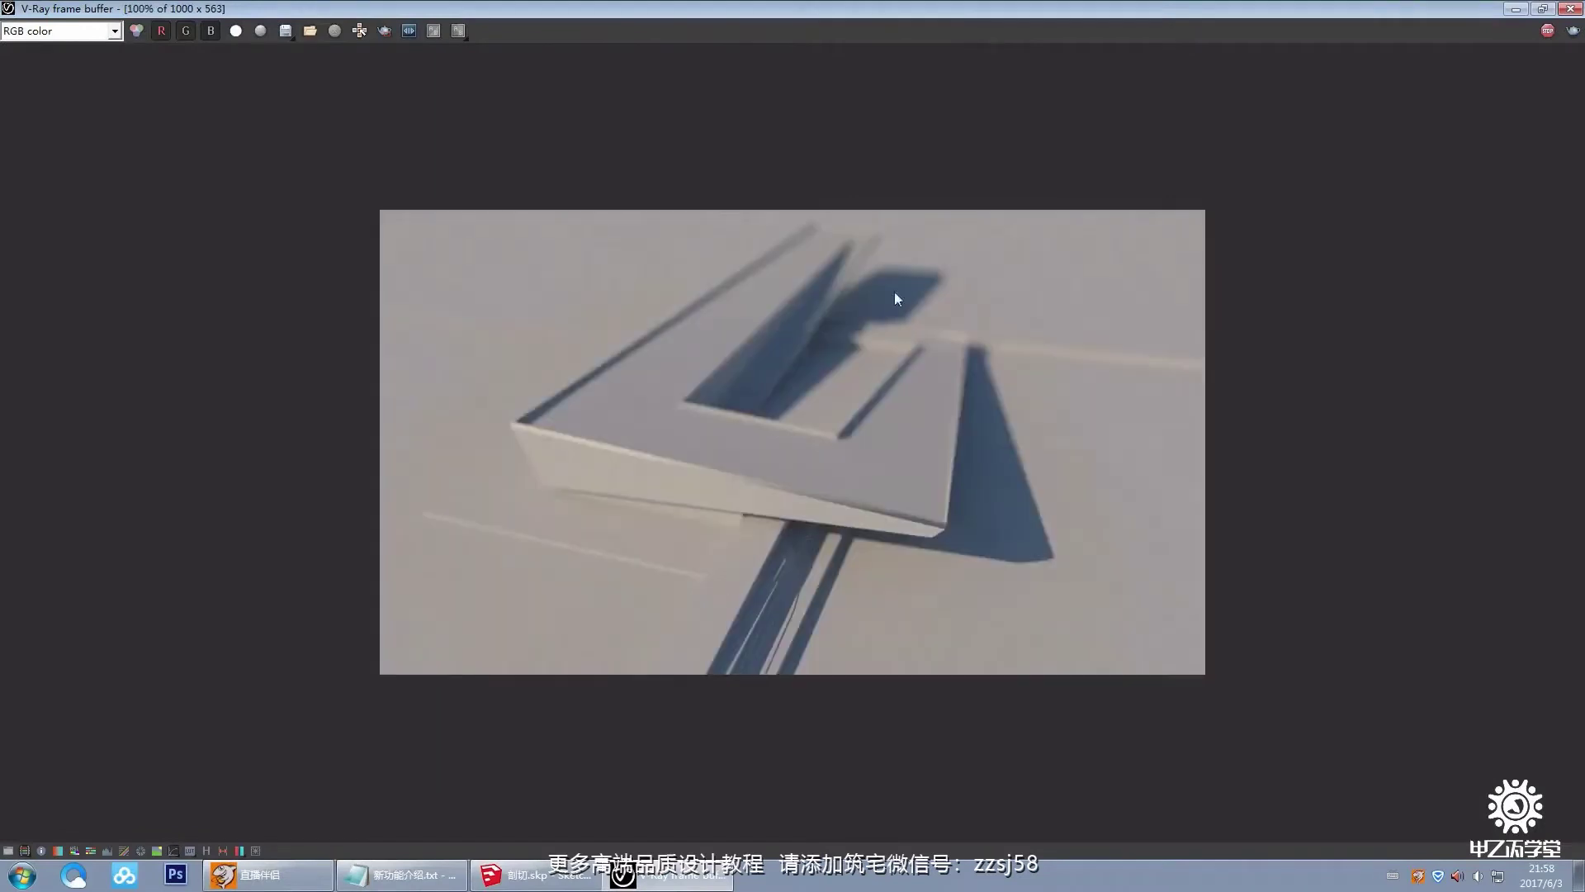
left_click(1568, 9)
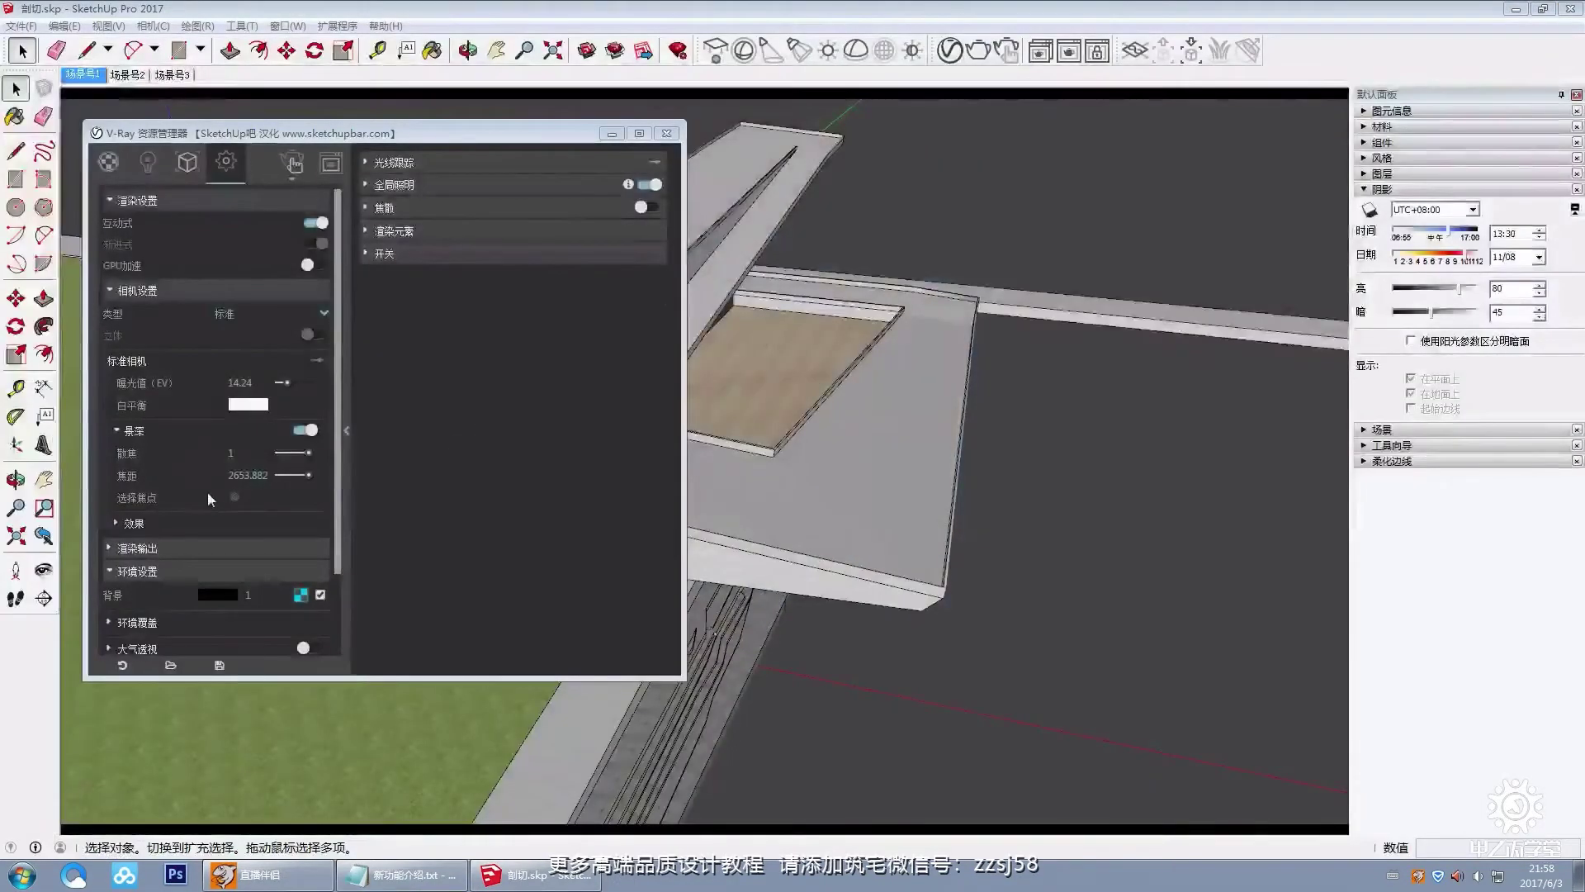
Step: Restart the interactive render, re-enter a defocus of 1, and view the refreshed depth-of-field result
left_click(251, 454)
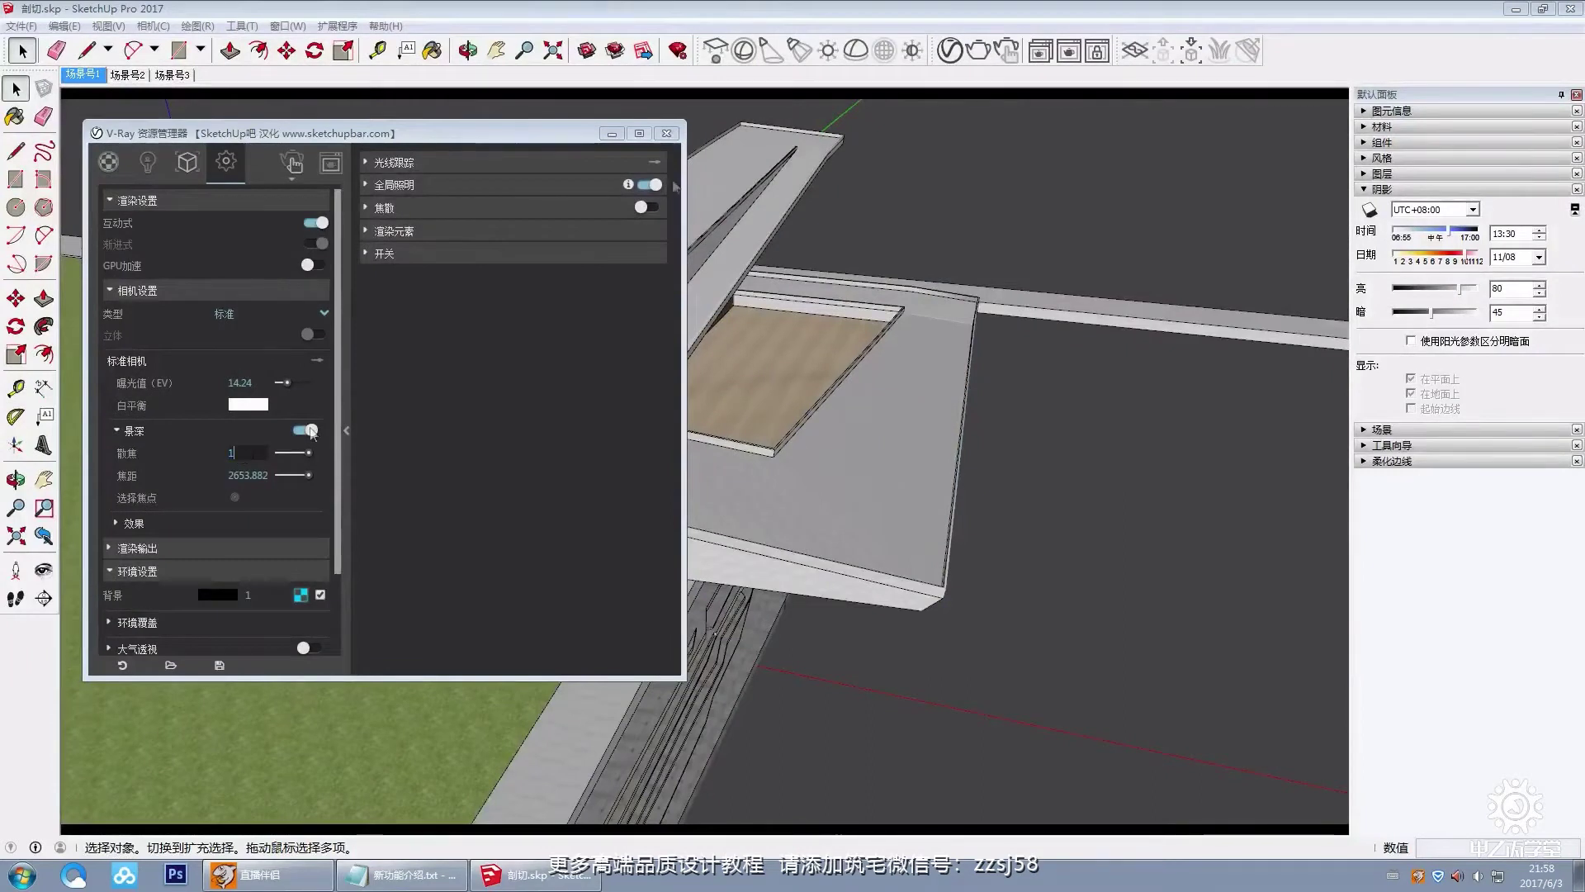
left_click(291, 163)
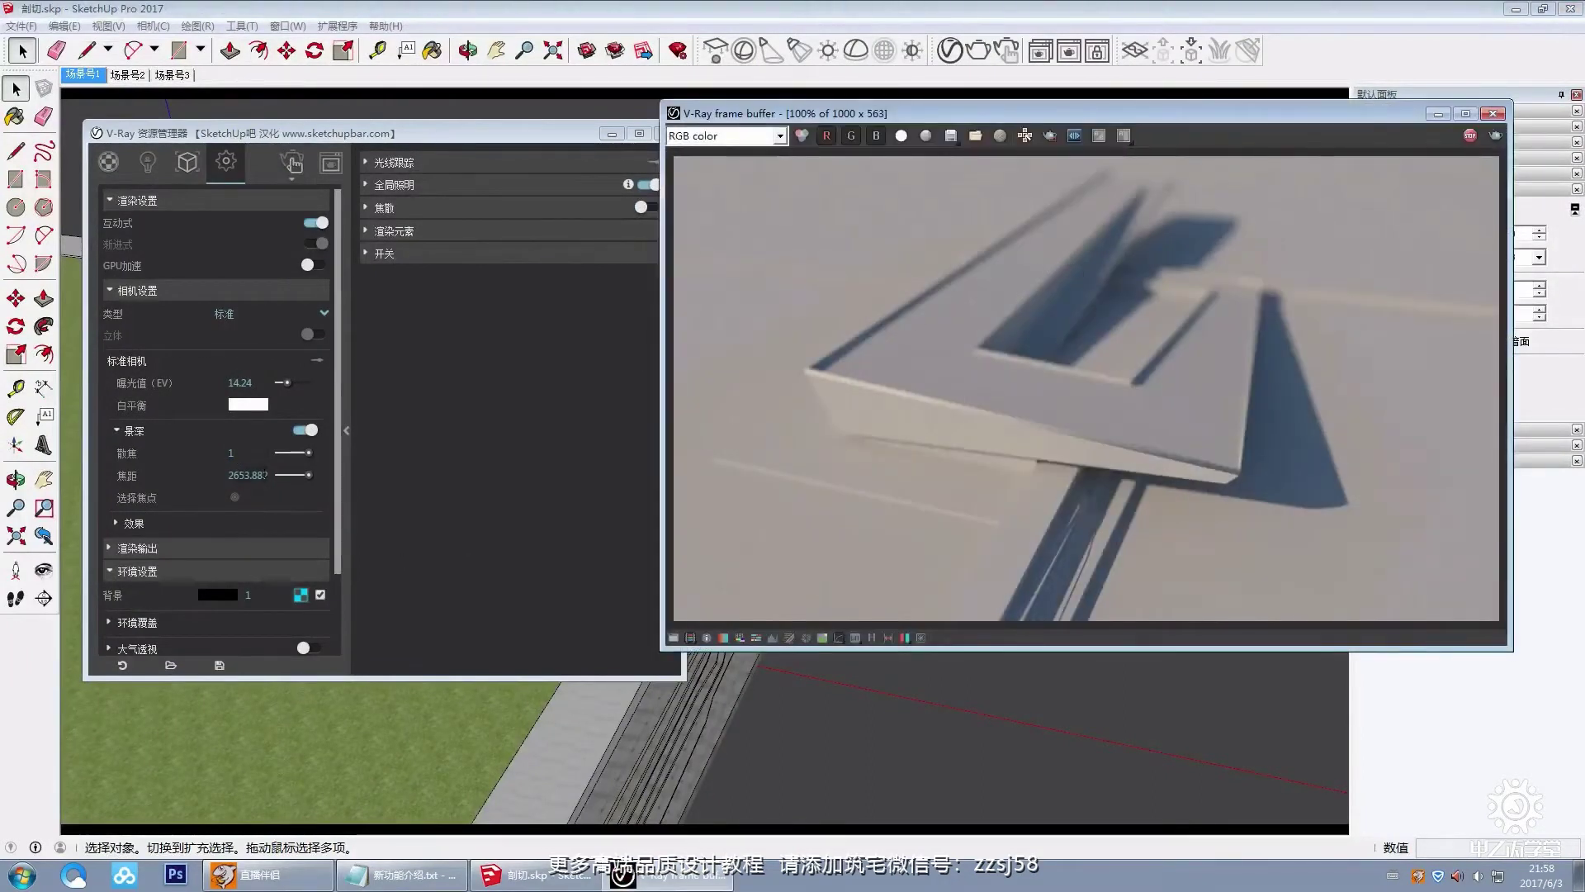
left_click(232, 453)
type("1")
key("Return")
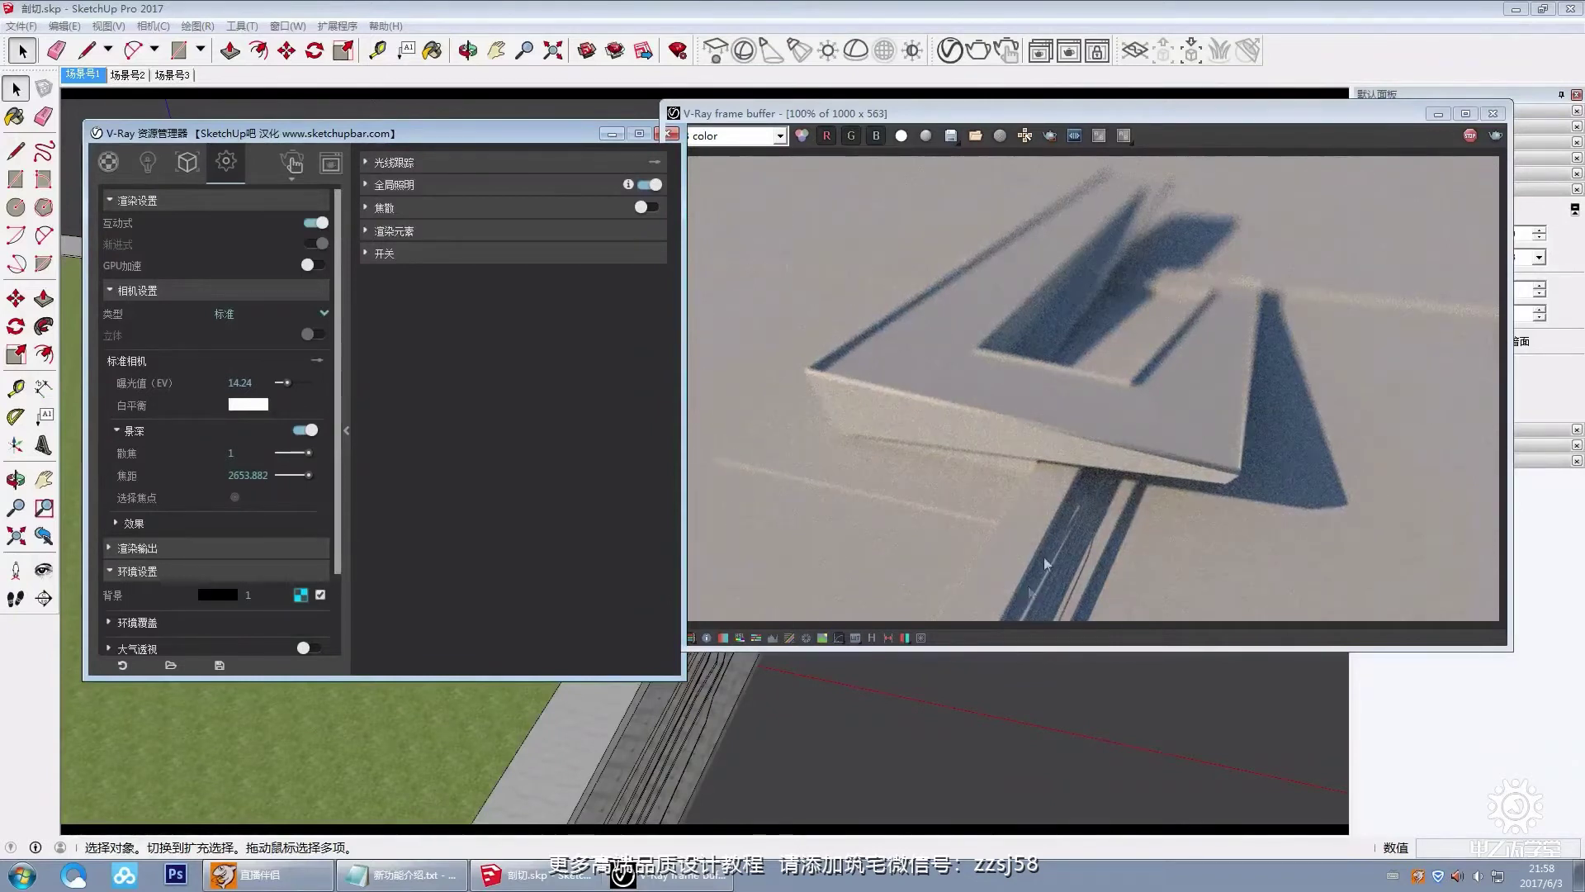
left_click(1081, 318)
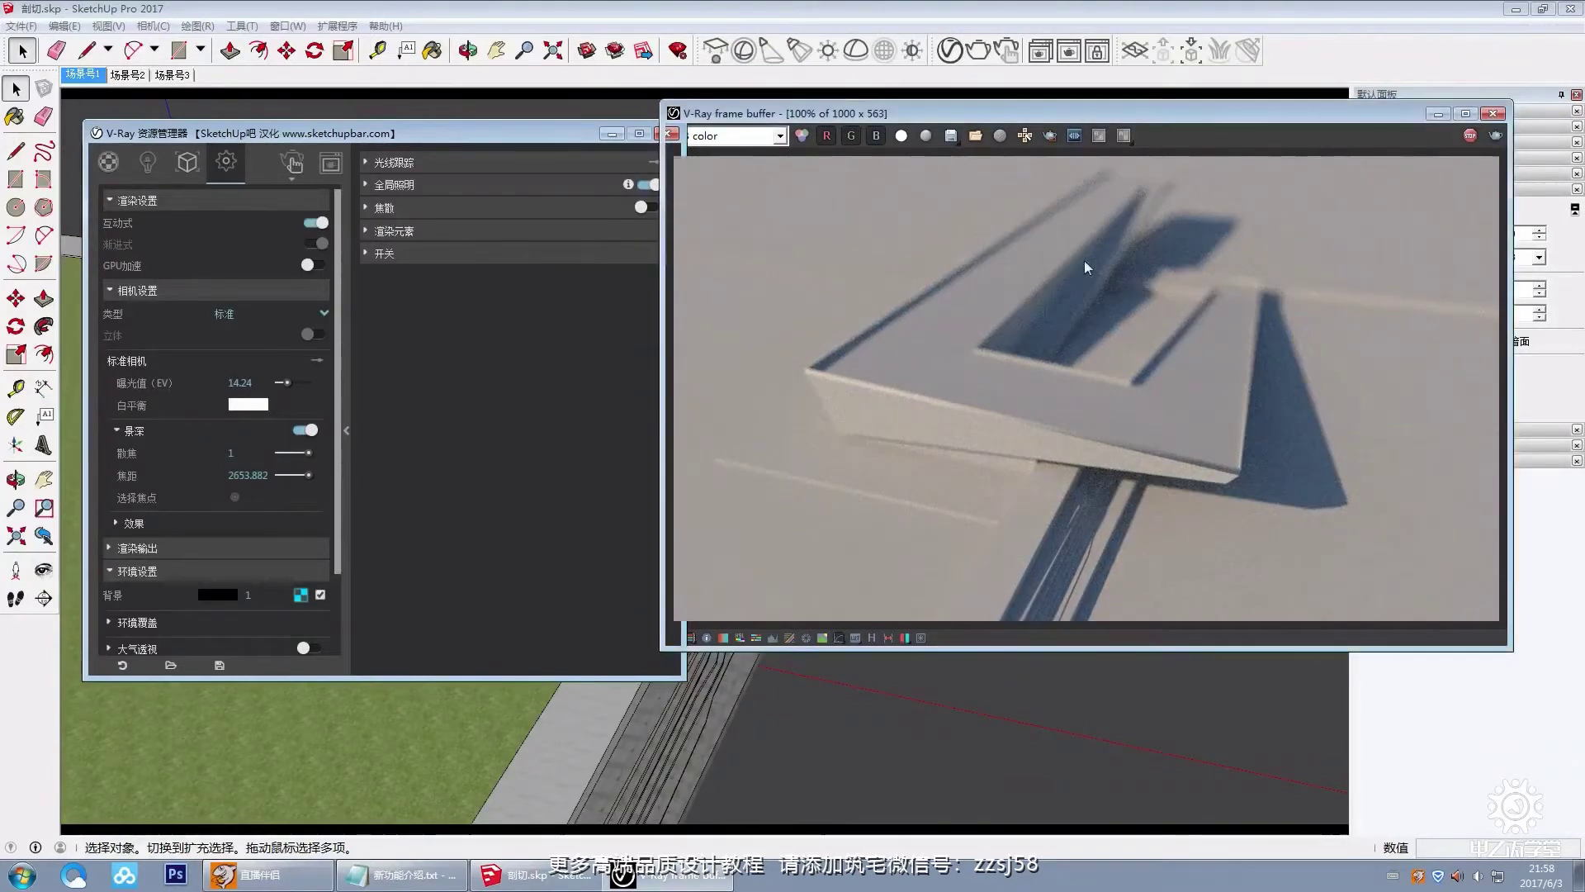
Step: Lower the camera defocus to 0.141, compare the render's sharpness, and raise the defocus back to 1
double_click(239, 453)
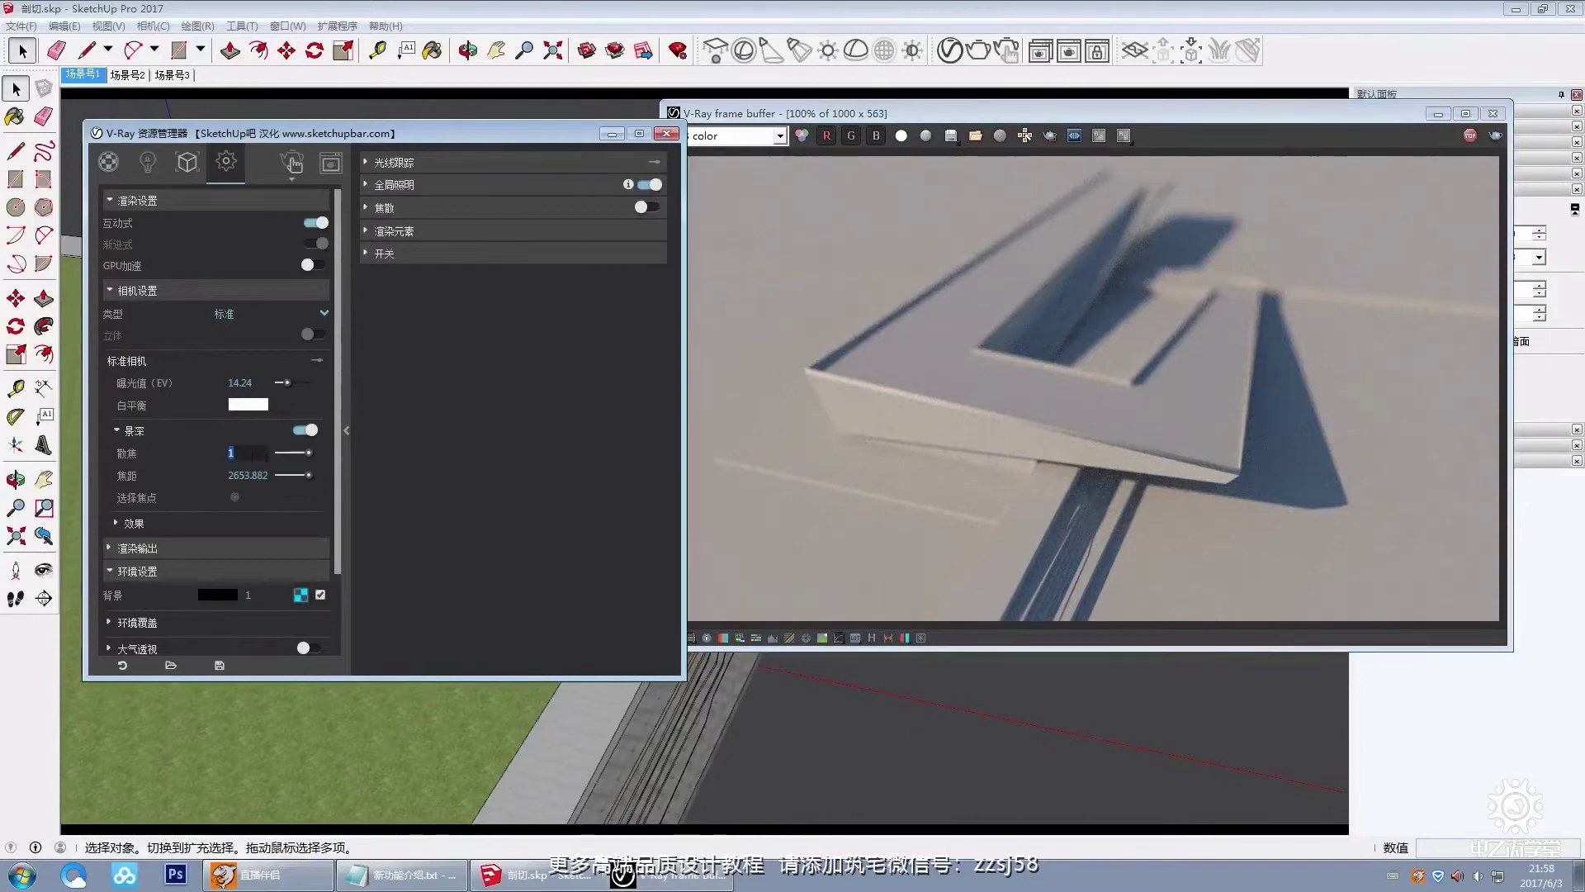
left_click_drag(306, 453, 284, 462)
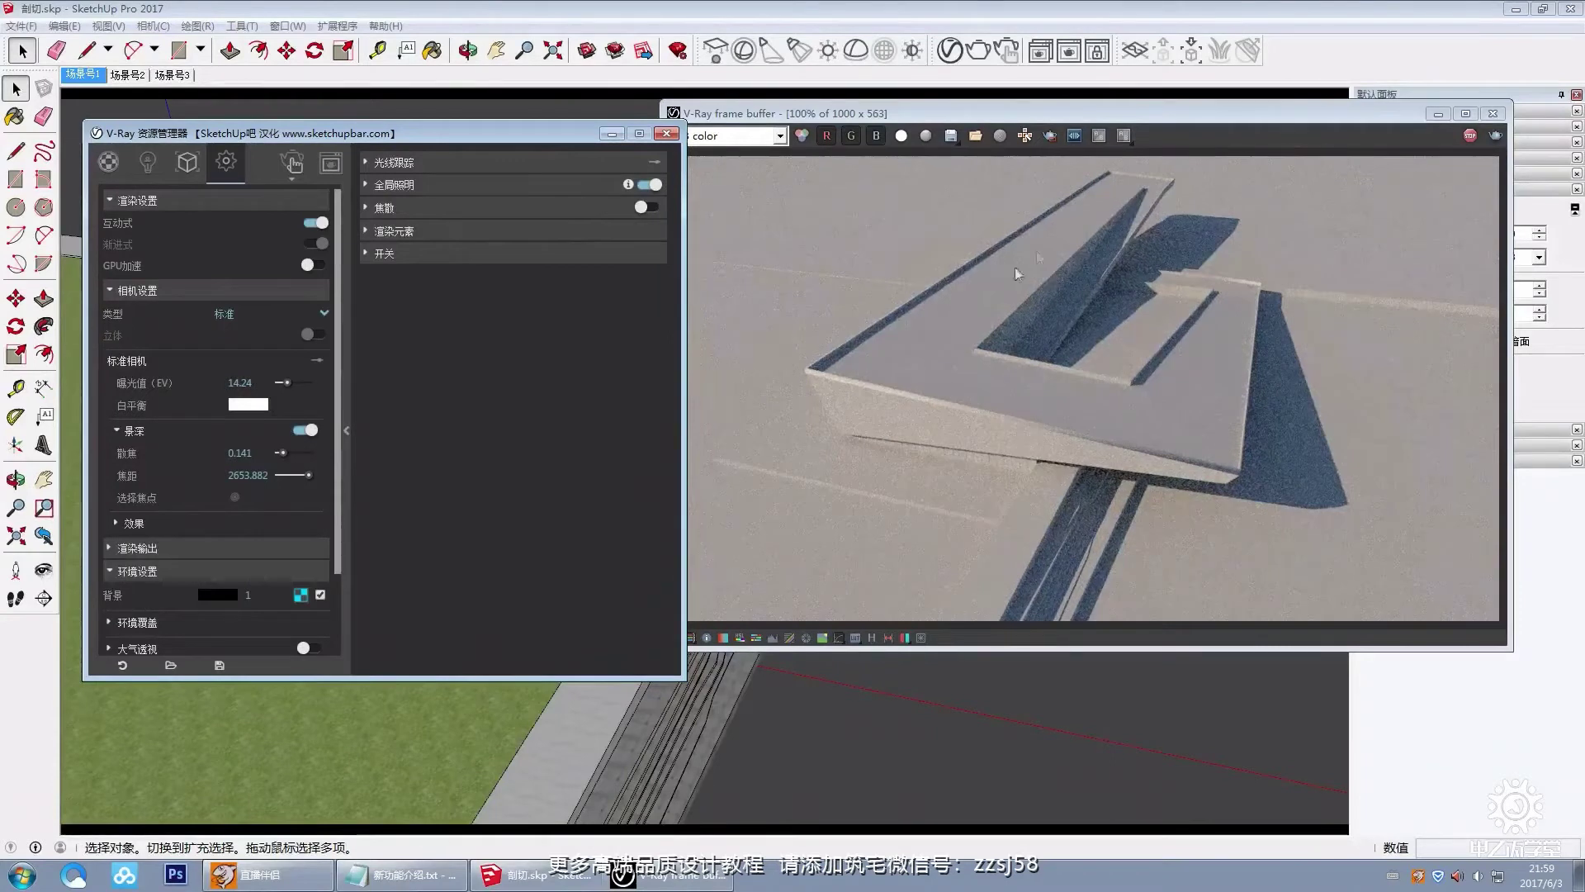
left_click_drag(281, 454, 305, 456)
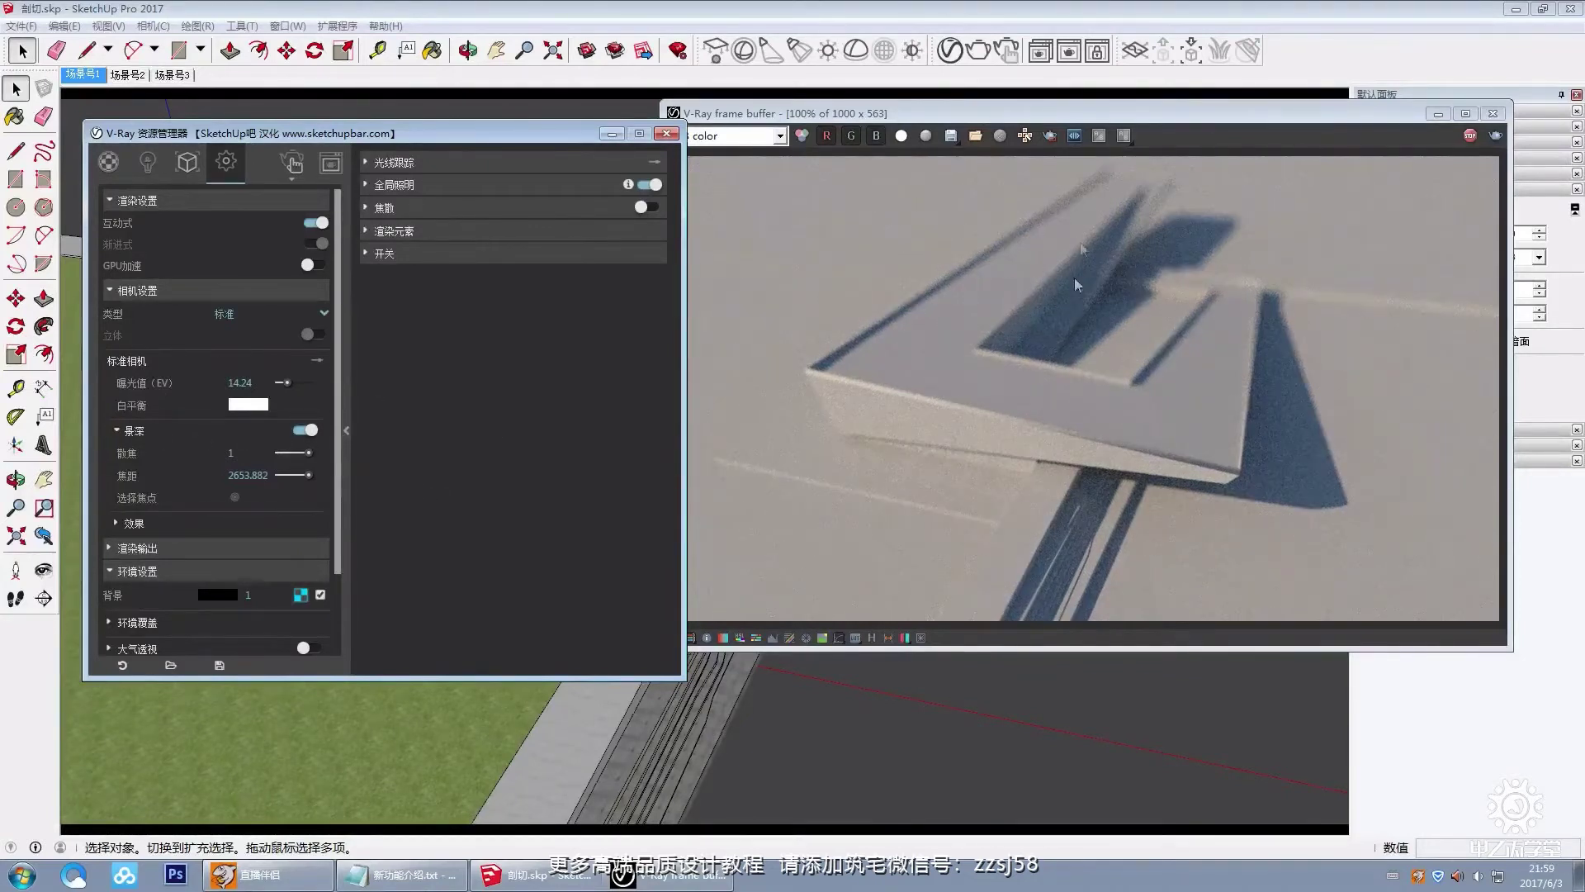
left_click(1006, 211)
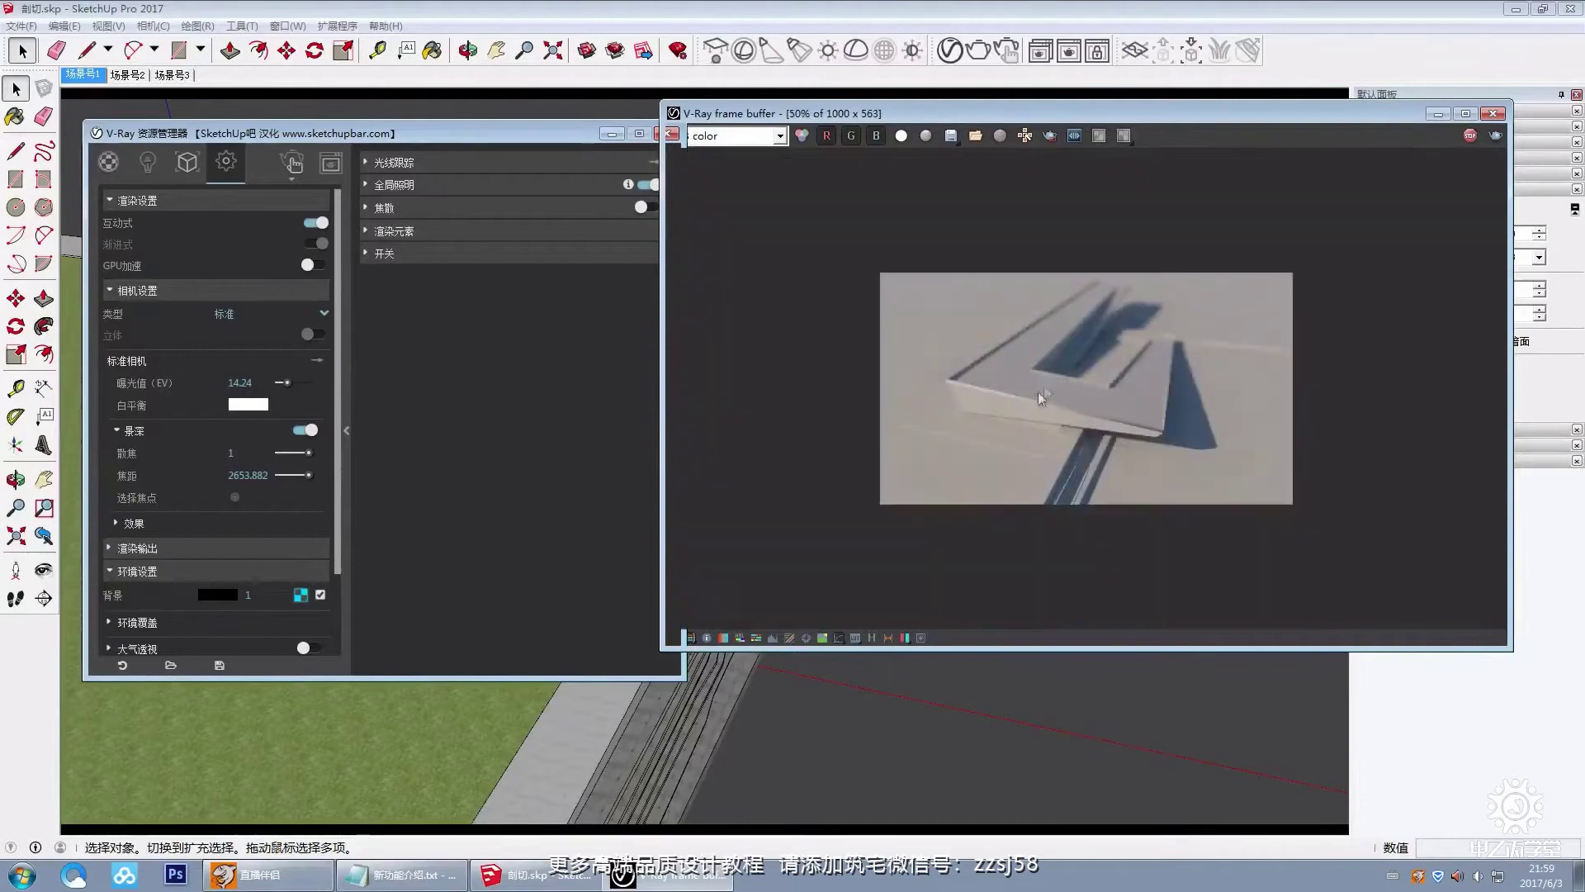
Step: Close the asset editor and read the safe frame entry, NO.6, in the feature notes
left_click(503, 137)
left_click_drag(504, 137, 477, 137)
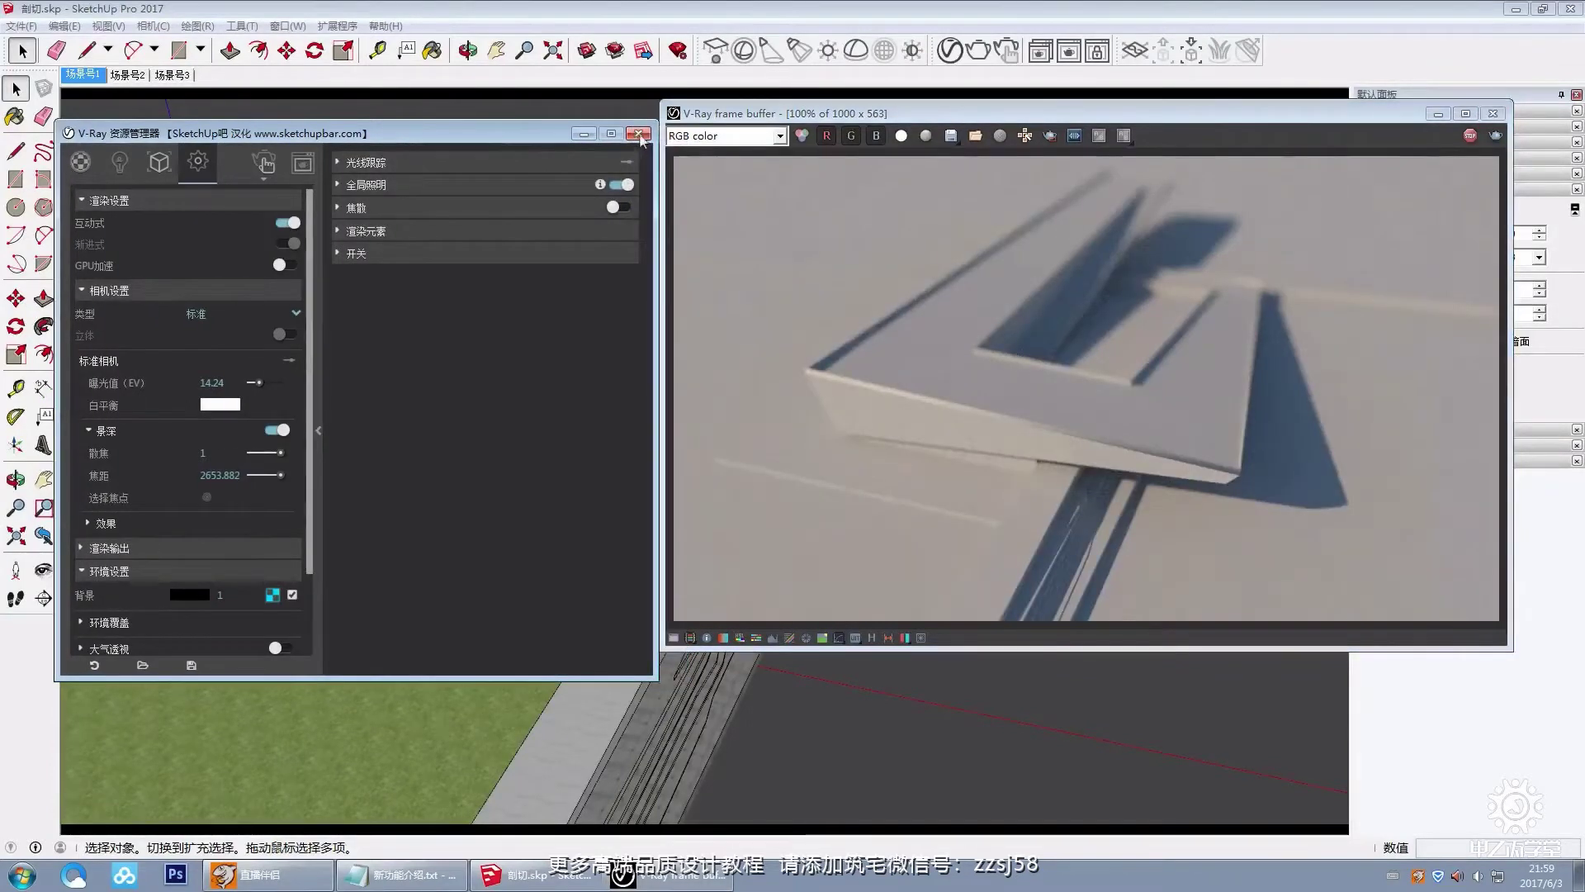
left_click(642, 134)
left_click(403, 874)
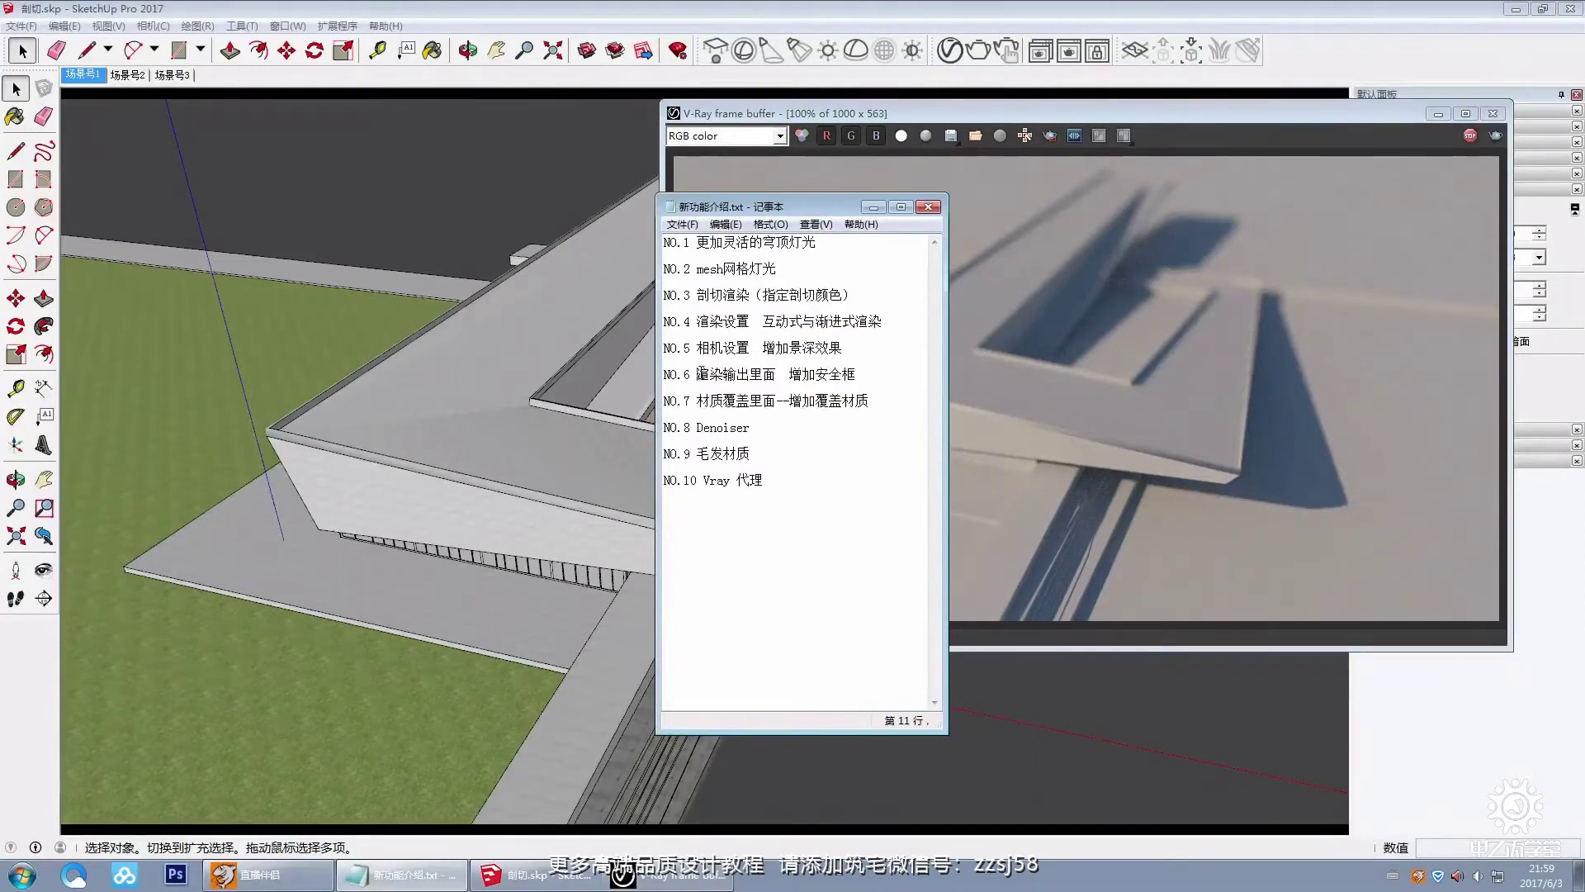
left_click_drag(789, 376, 867, 376)
left_click(875, 375)
left_click(873, 207)
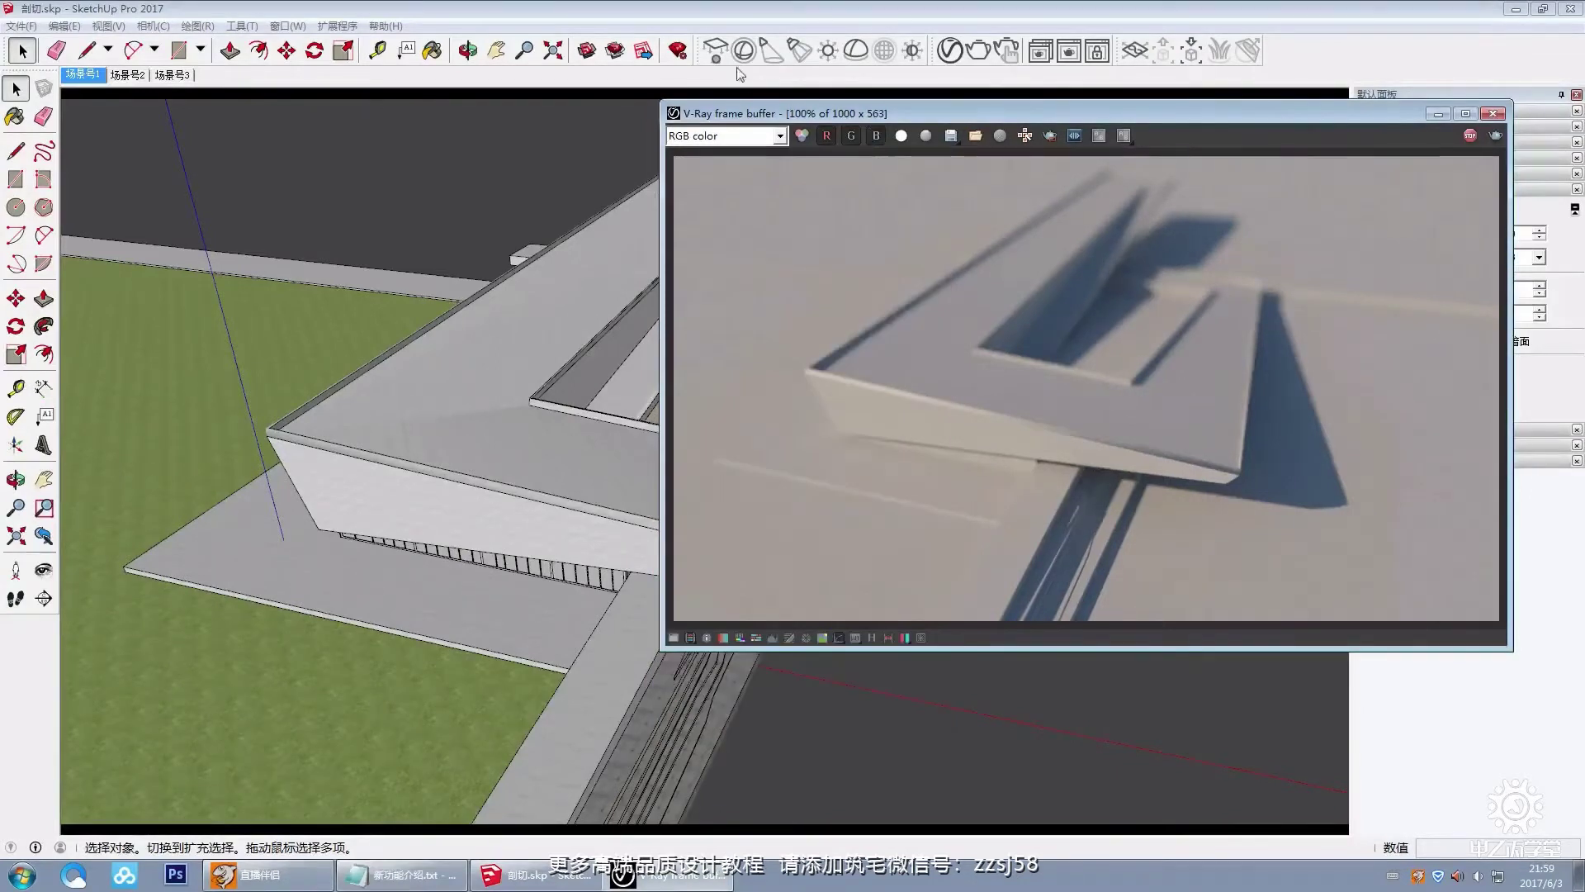
Step: Reopen the asset editor, close the frame buffer, and set the render output aspect ratio to 4:3 photo
left_click(949, 51)
left_click(1491, 114)
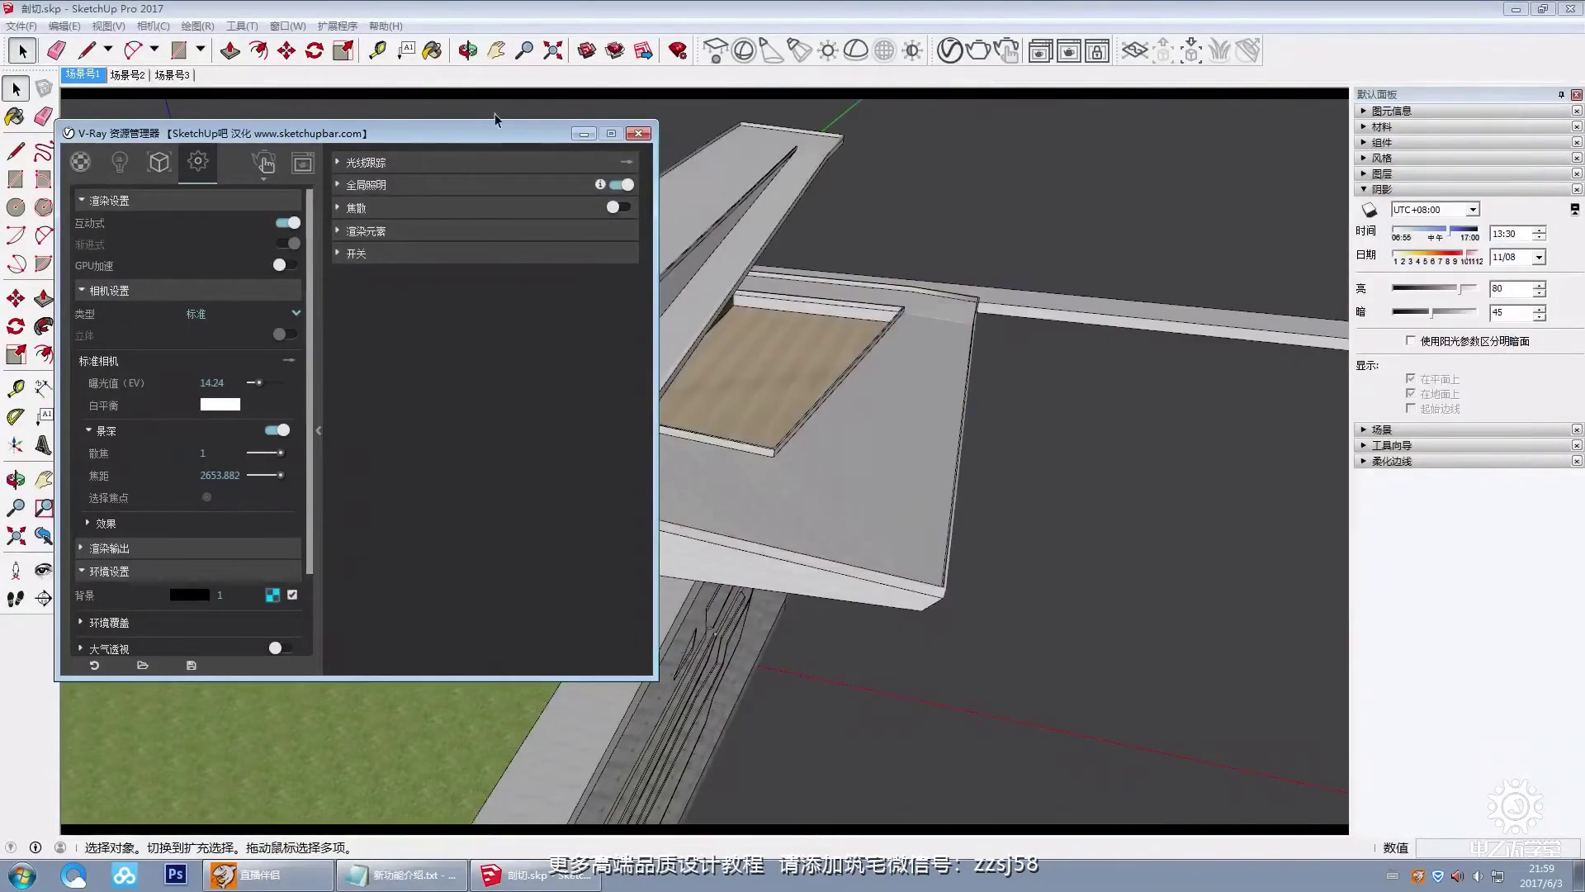
left_click_drag(438, 132, 786, 232)
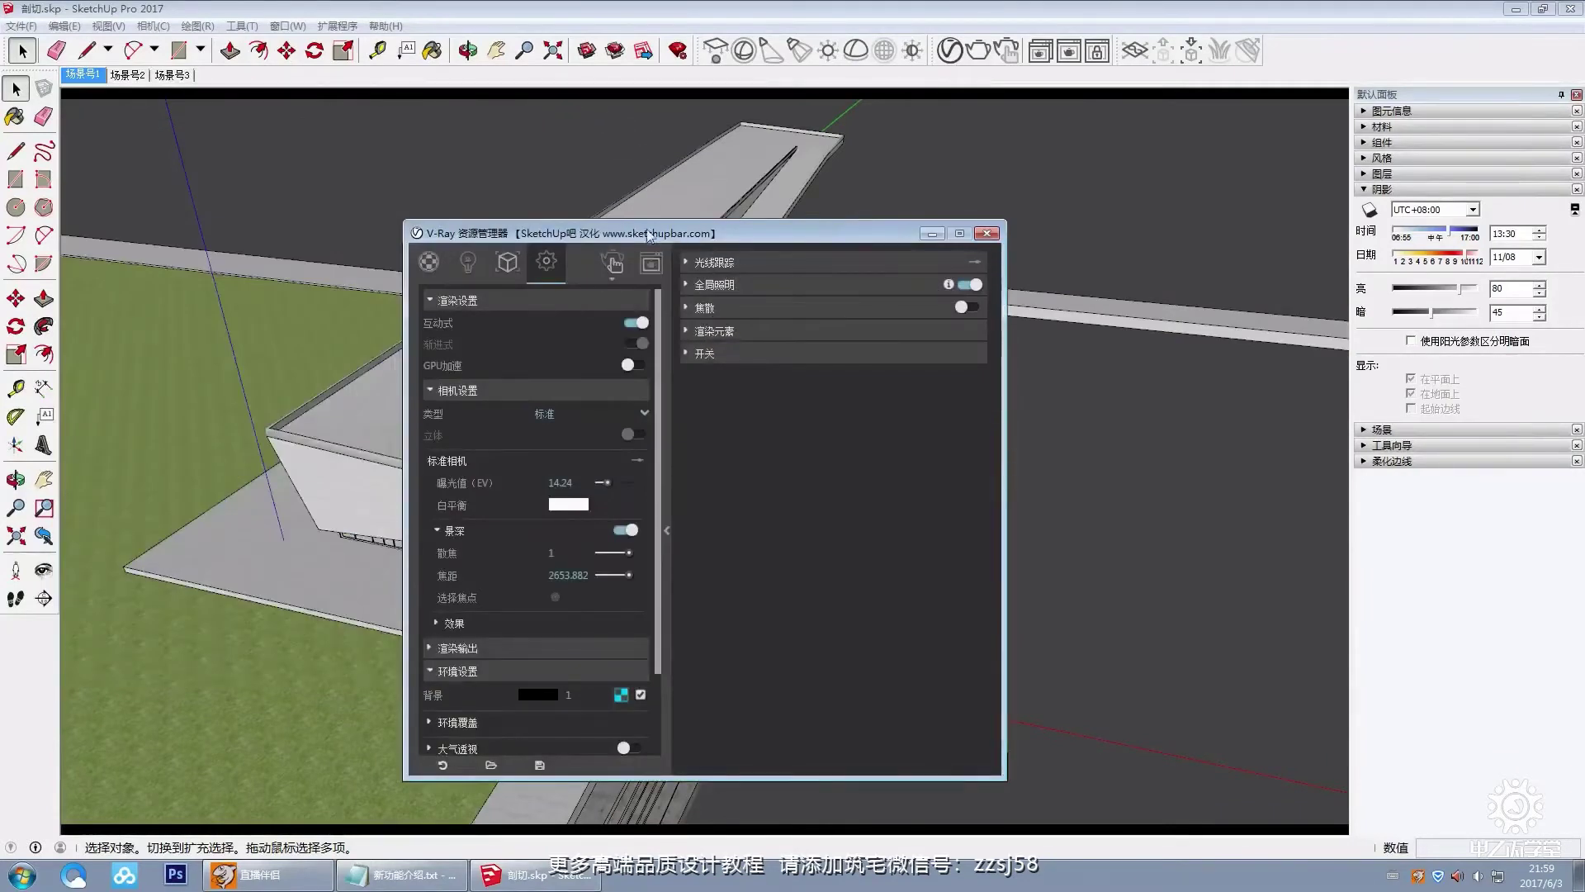
left_click_drag(659, 234, 768, 161)
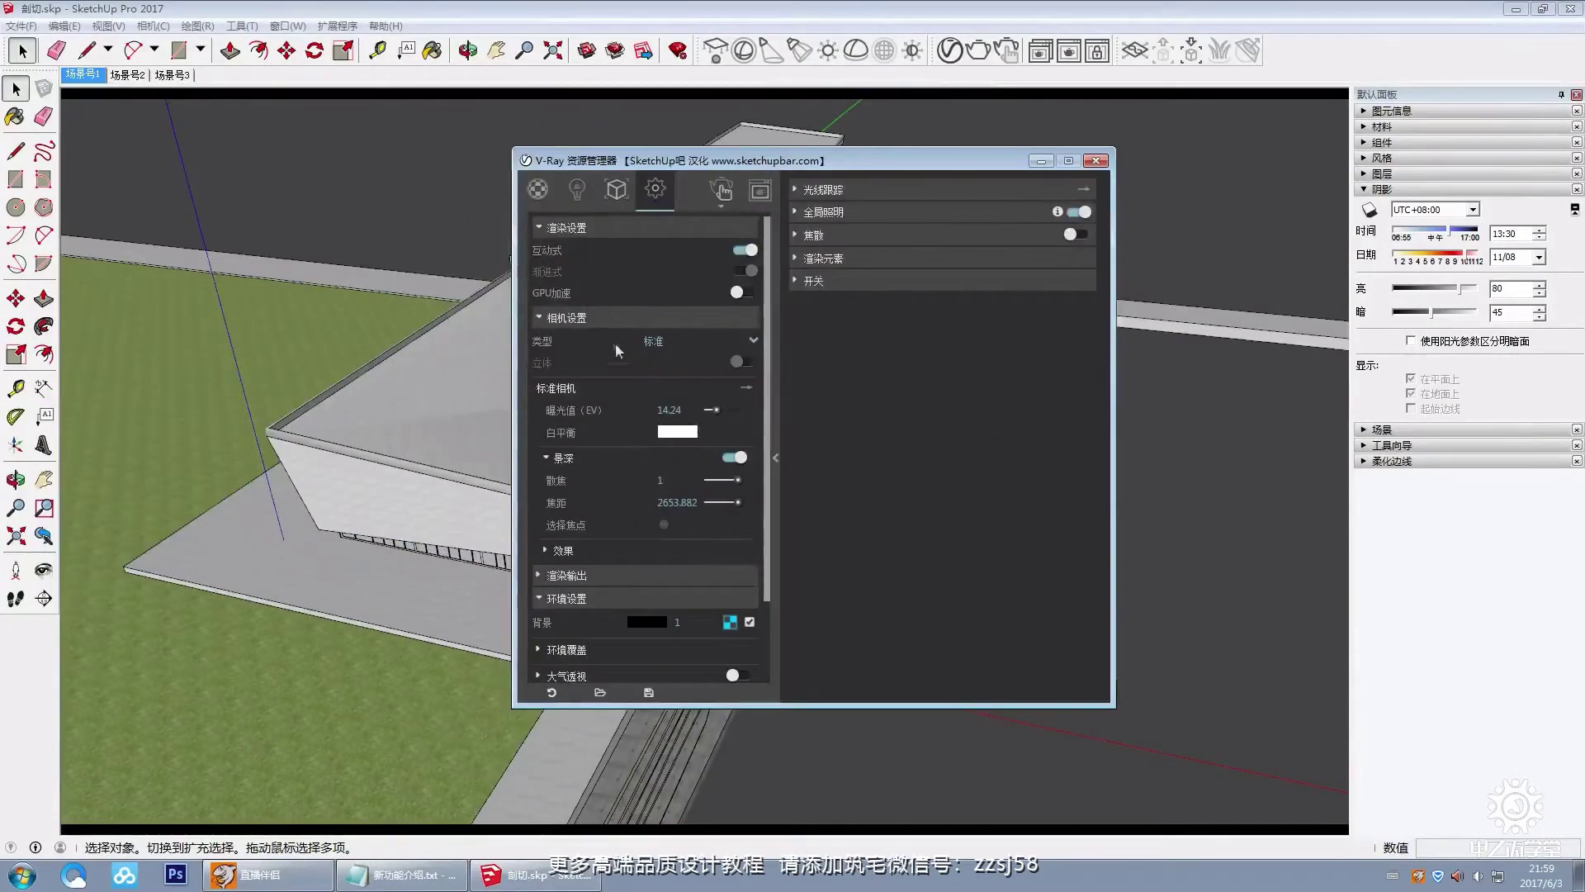
left_click(596, 317)
left_click(595, 341)
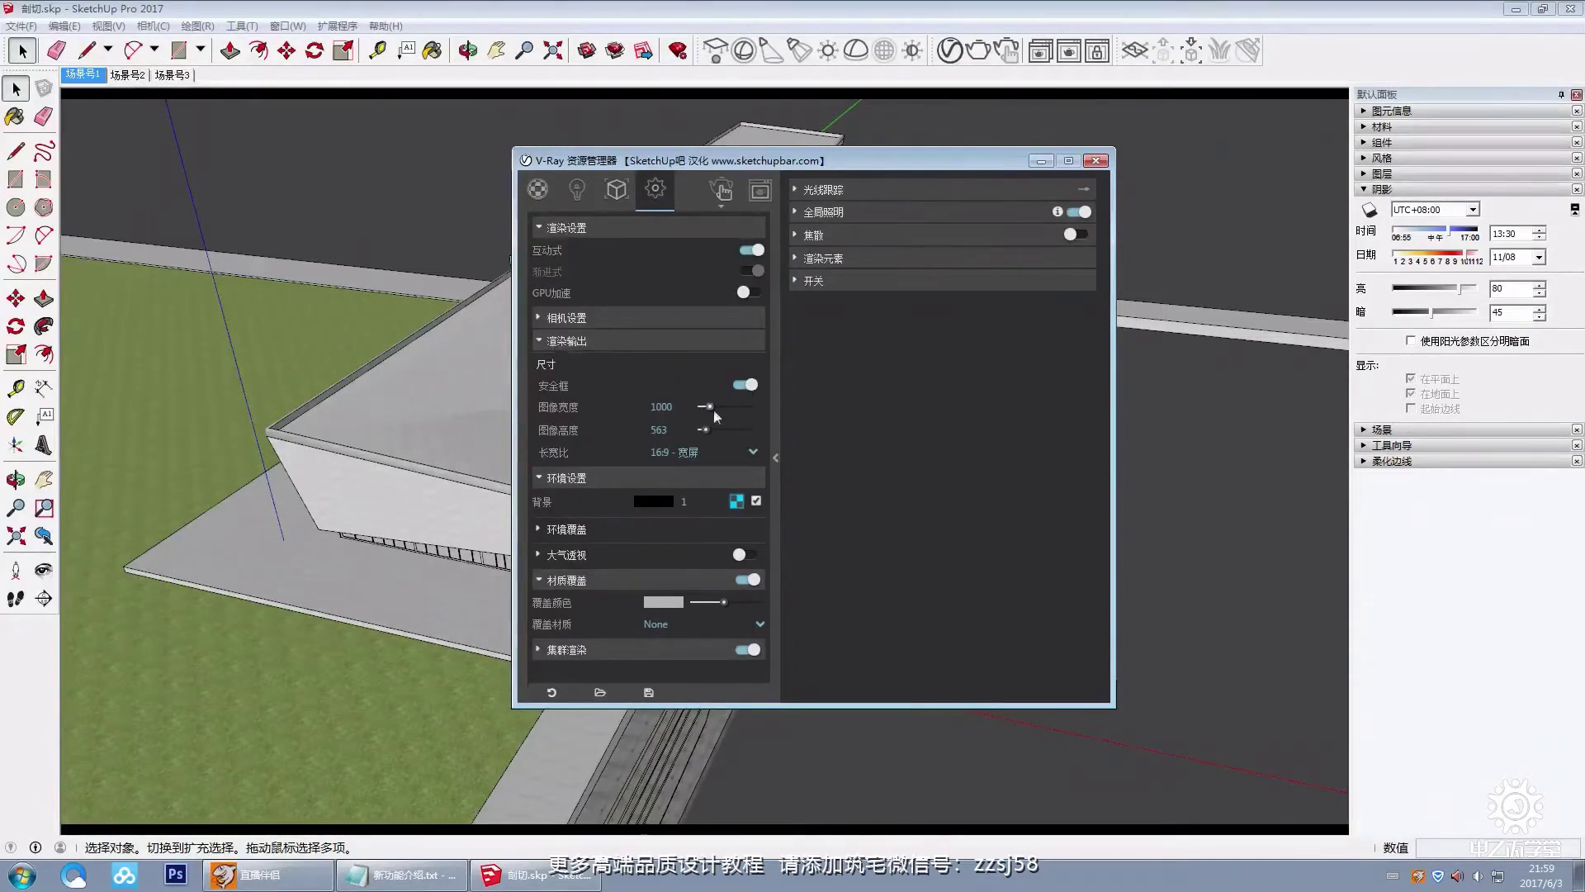
left_click(694, 453)
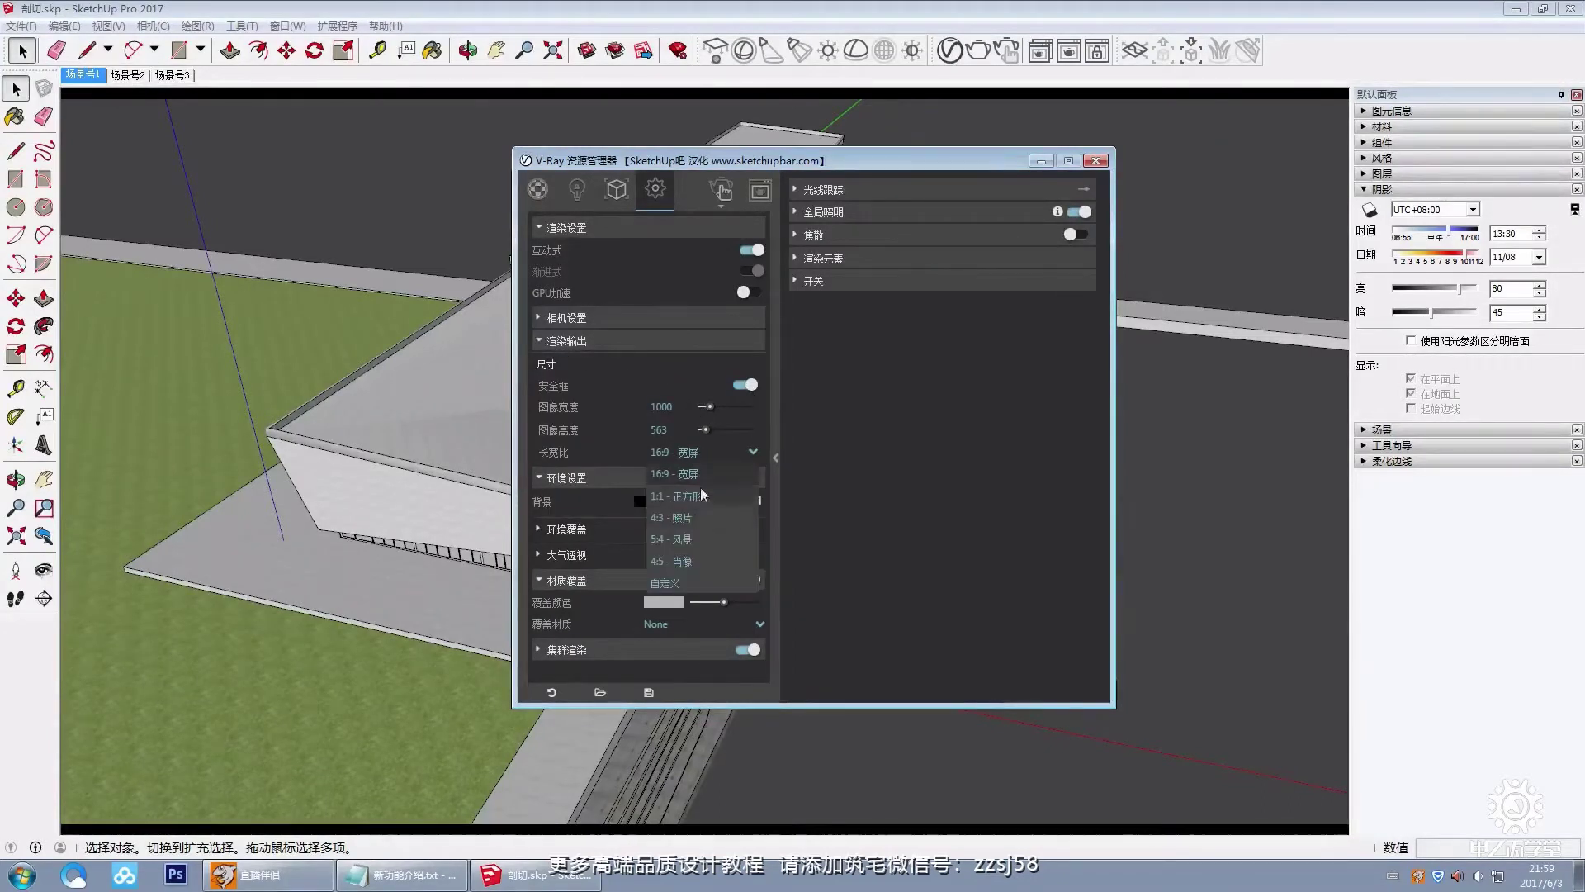
left_click(695, 518)
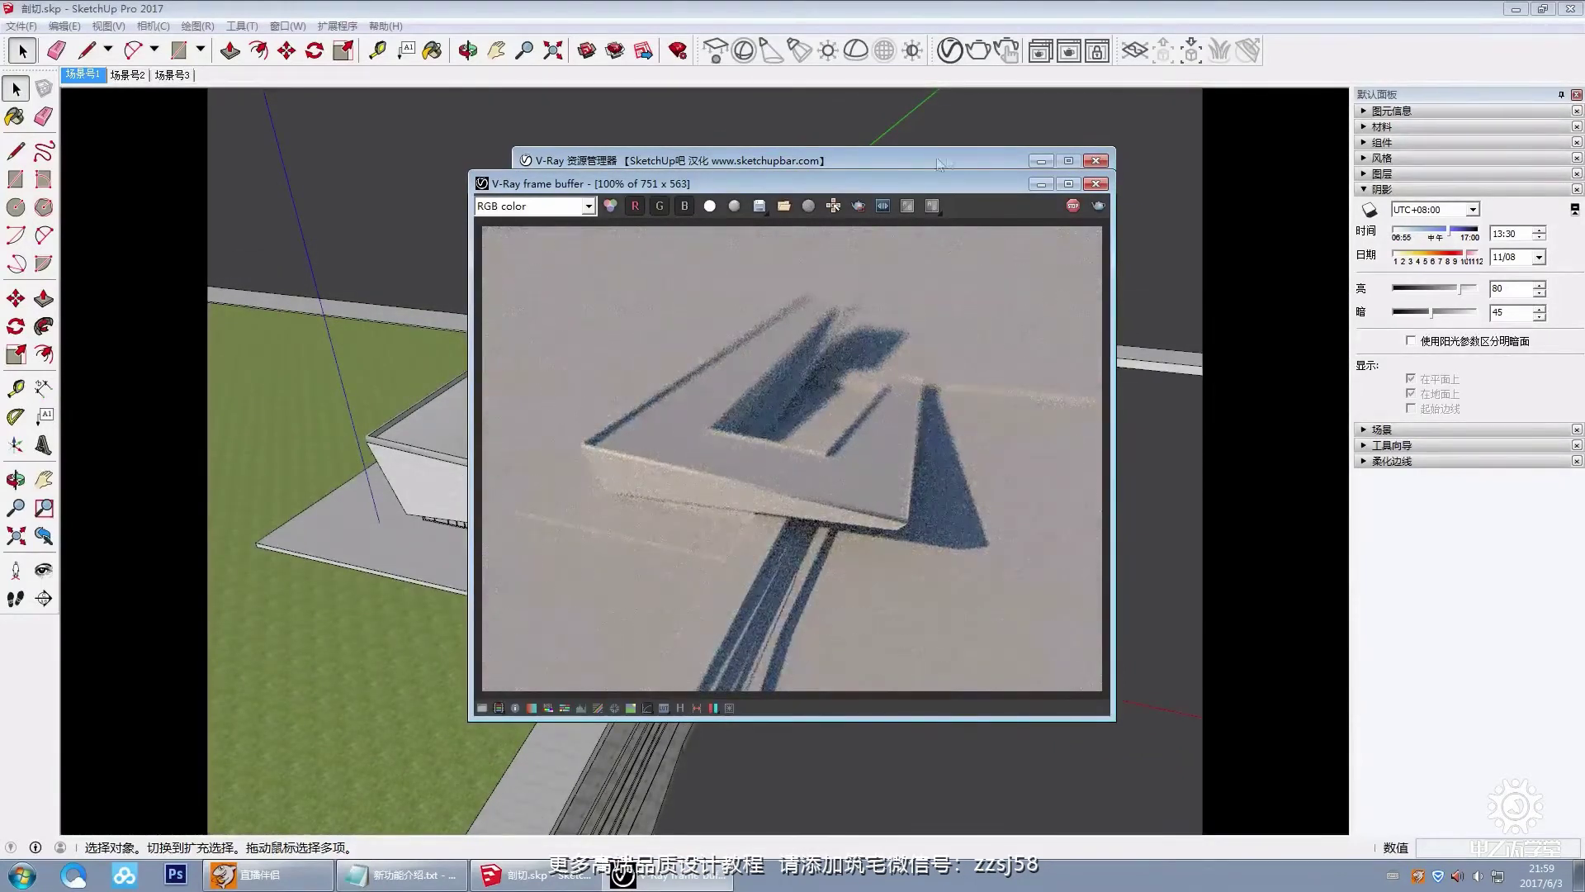
Step: Minimize the frame buffer and examine the safe frame option against the black borders in the viewport
left_click(1040, 185)
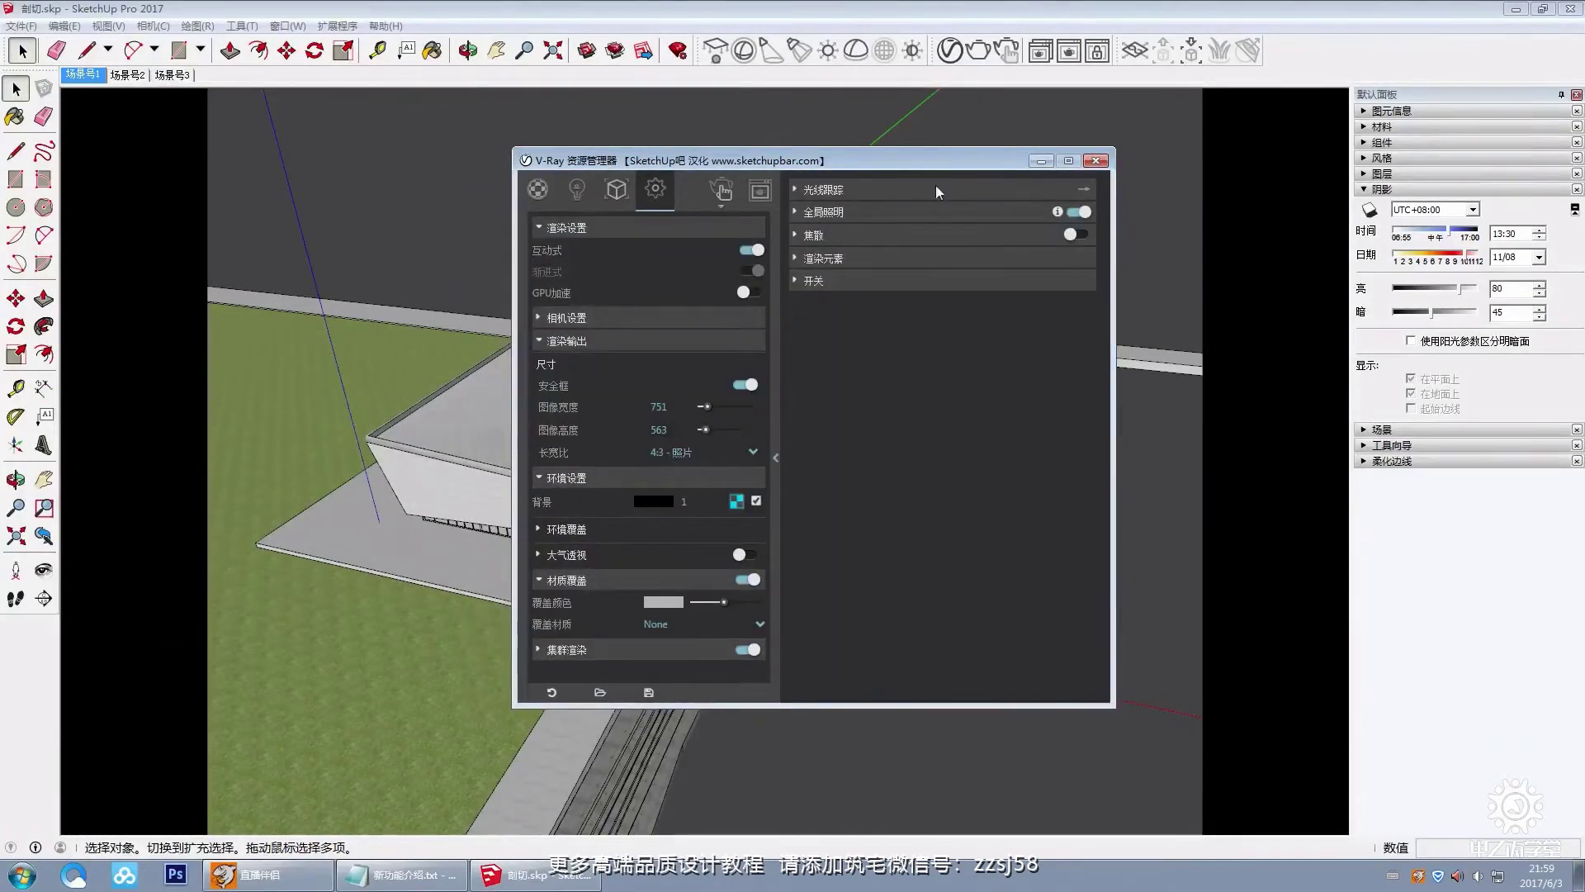
left_click_drag(901, 150, 699, 137)
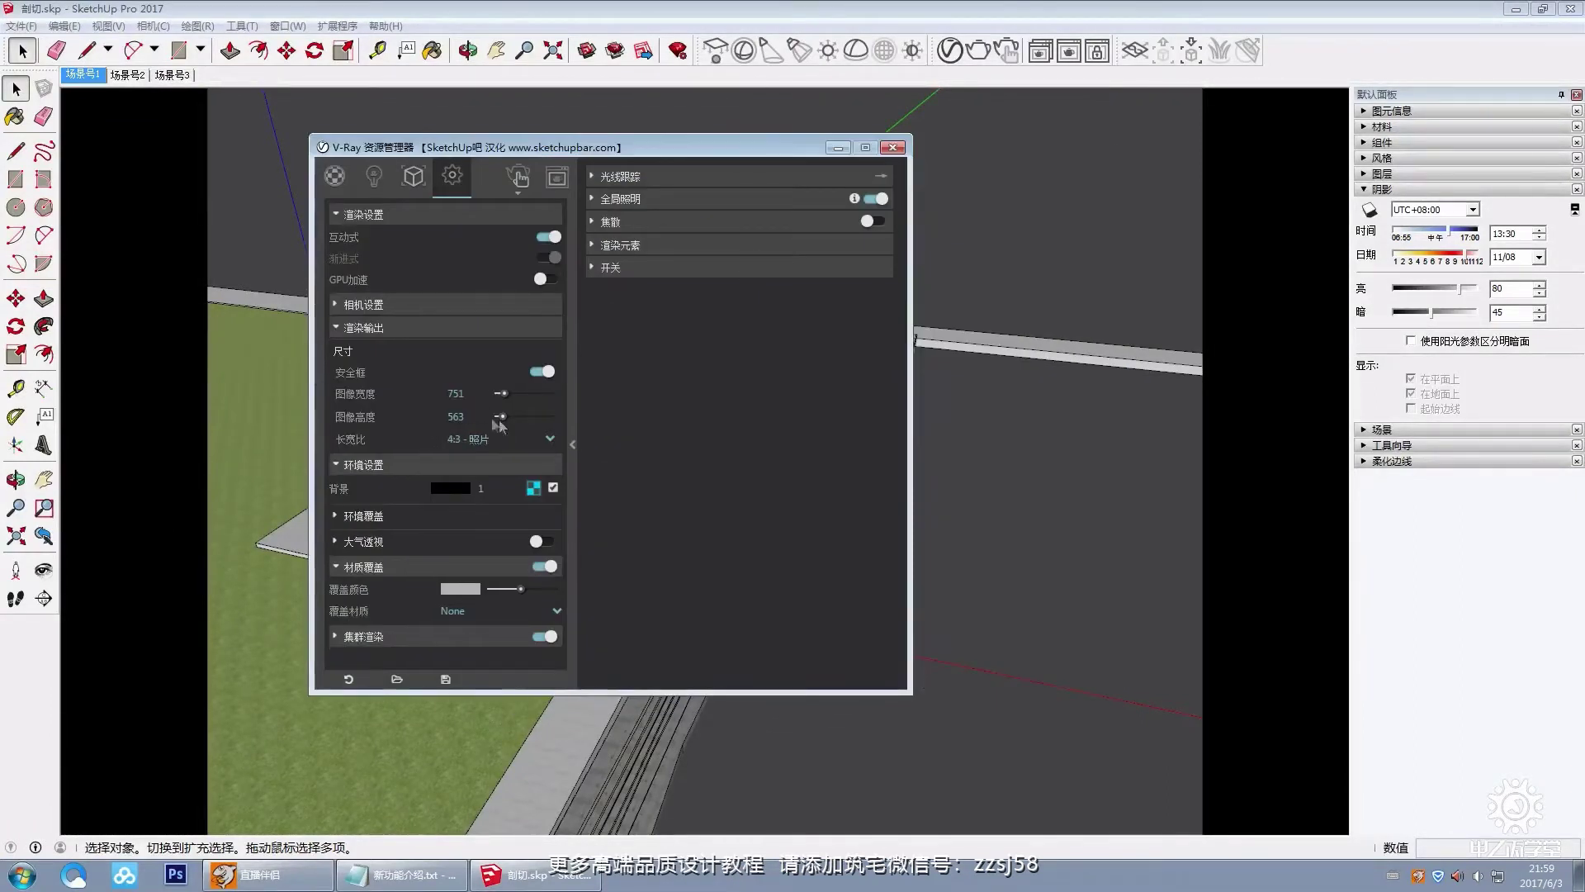
left_click(542, 373)
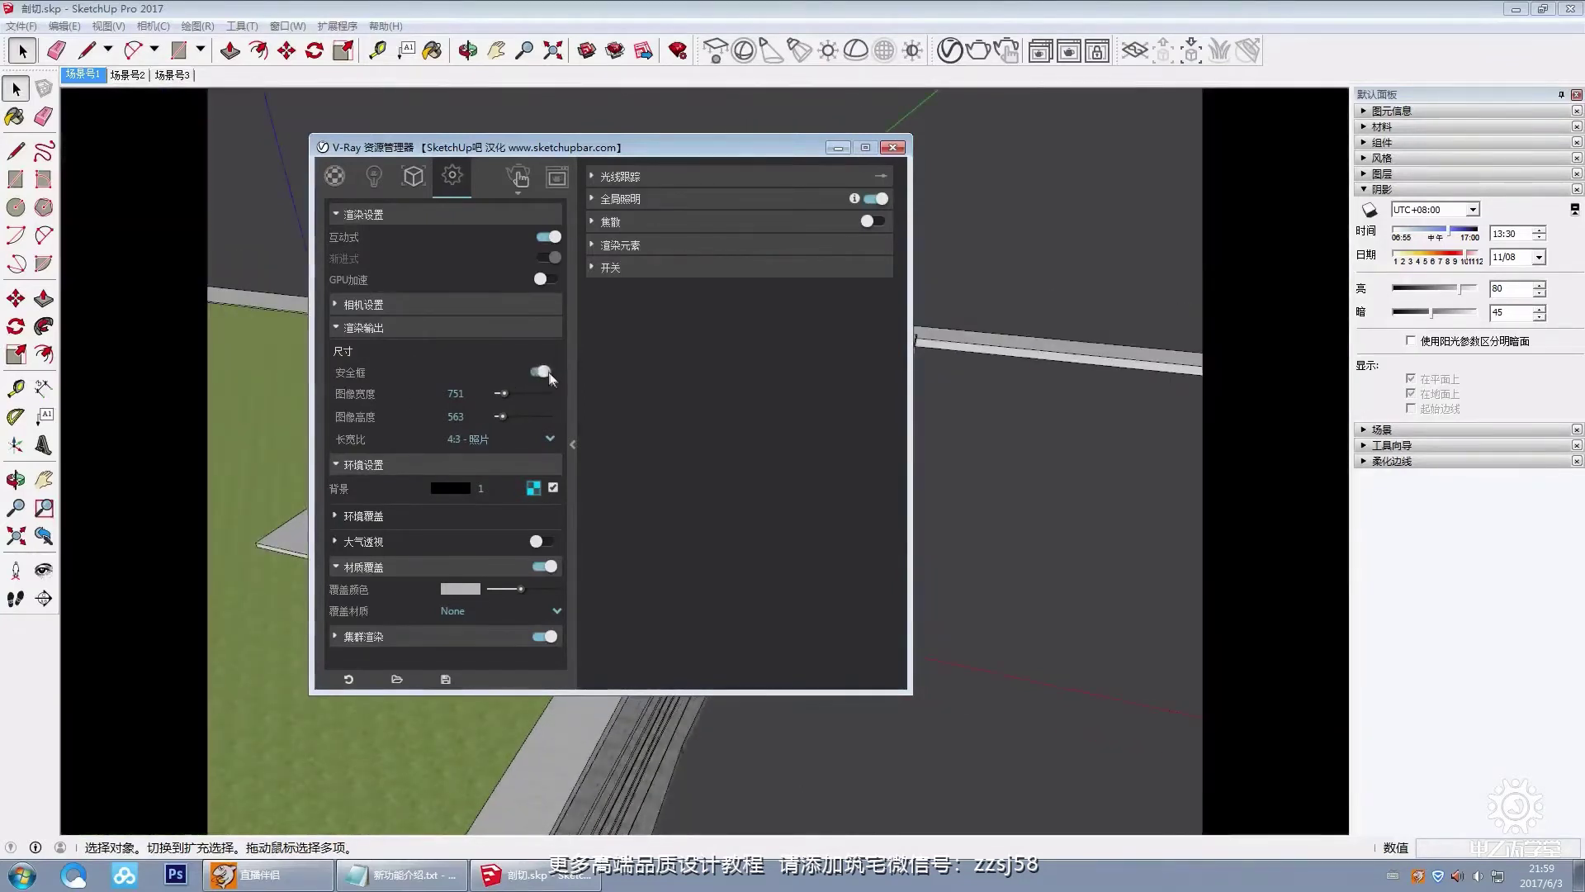
Step: Read the material override entry, NO.7, in the feature notes and put the notes away
left_click(404, 875)
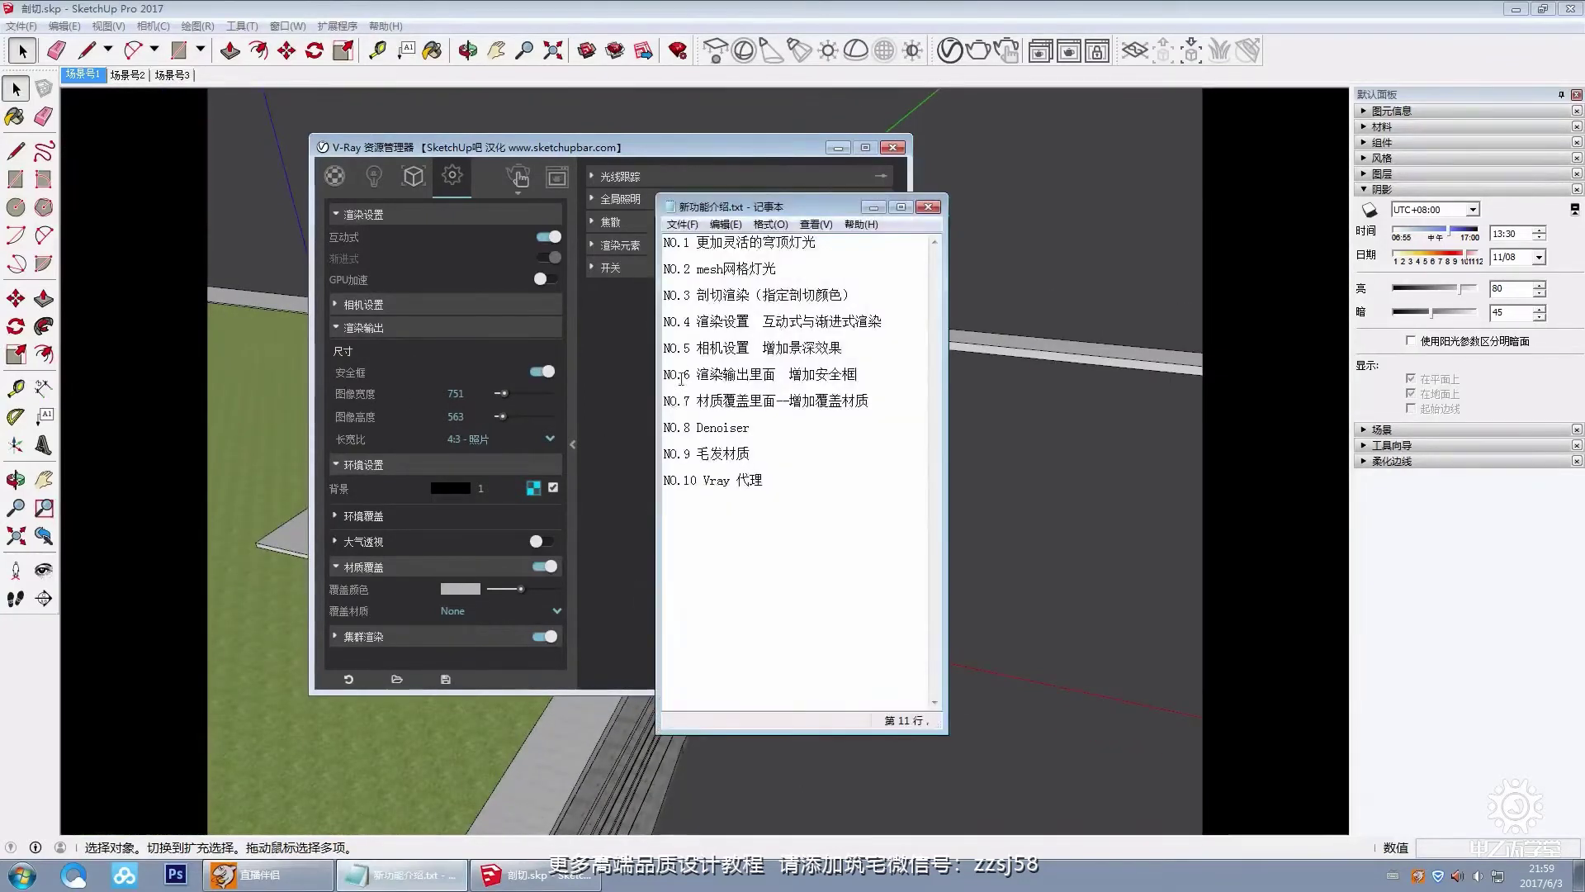
left_click_drag(698, 402, 871, 401)
left_click(793, 402)
left_click(900, 357)
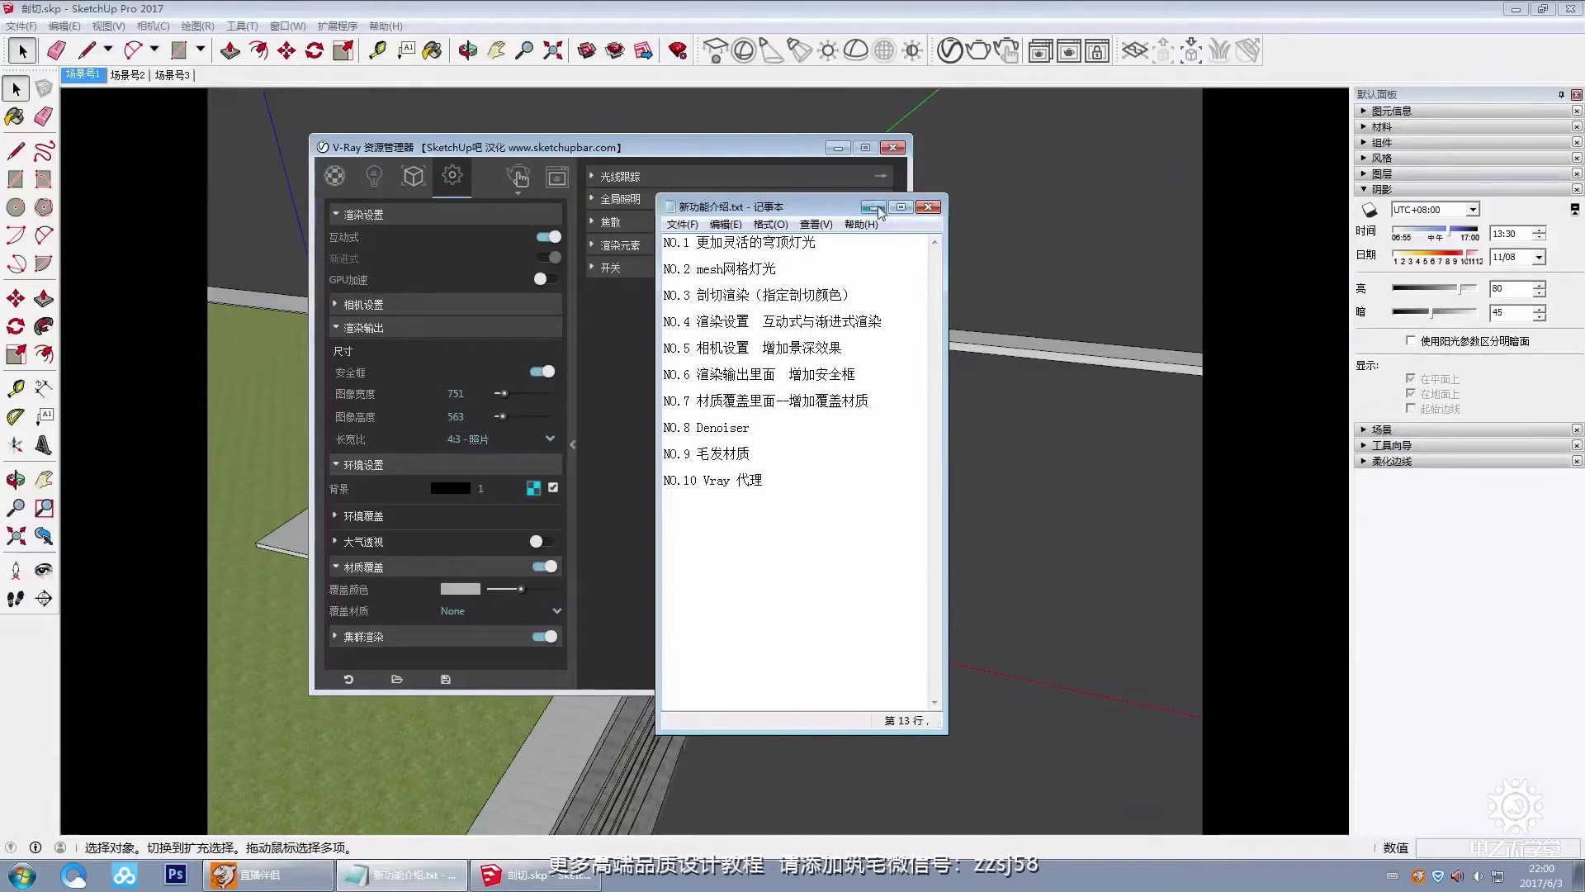
left_click(930, 209)
Step: Arrange the frame buffer beside the asset editor and review the available override materials in the material override settings
left_click(542, 174)
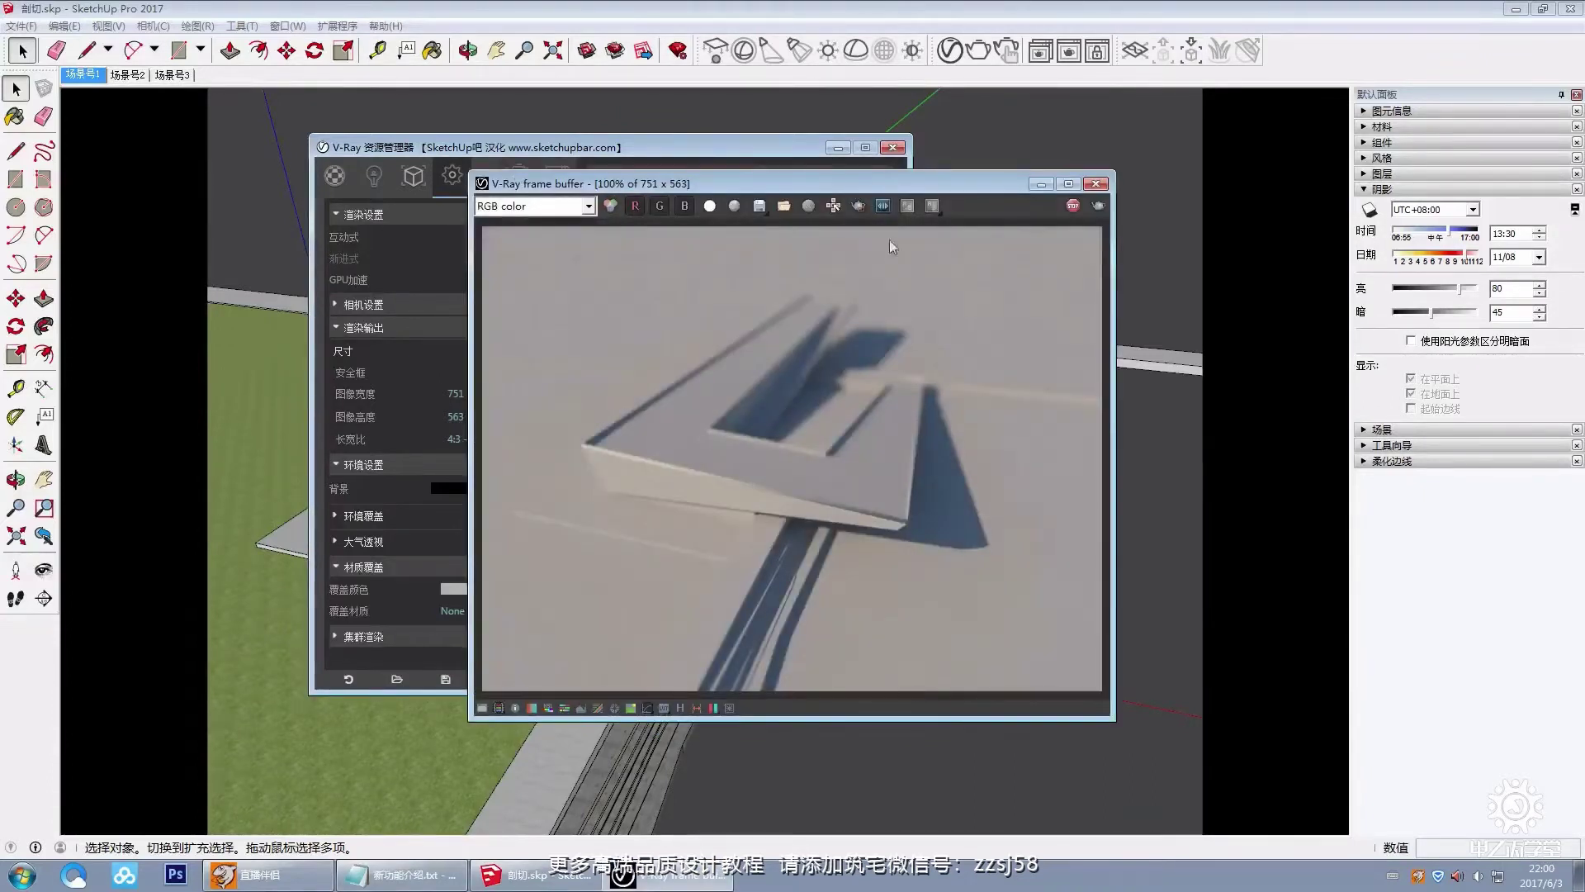
left_click_drag(820, 188, 1047, 167)
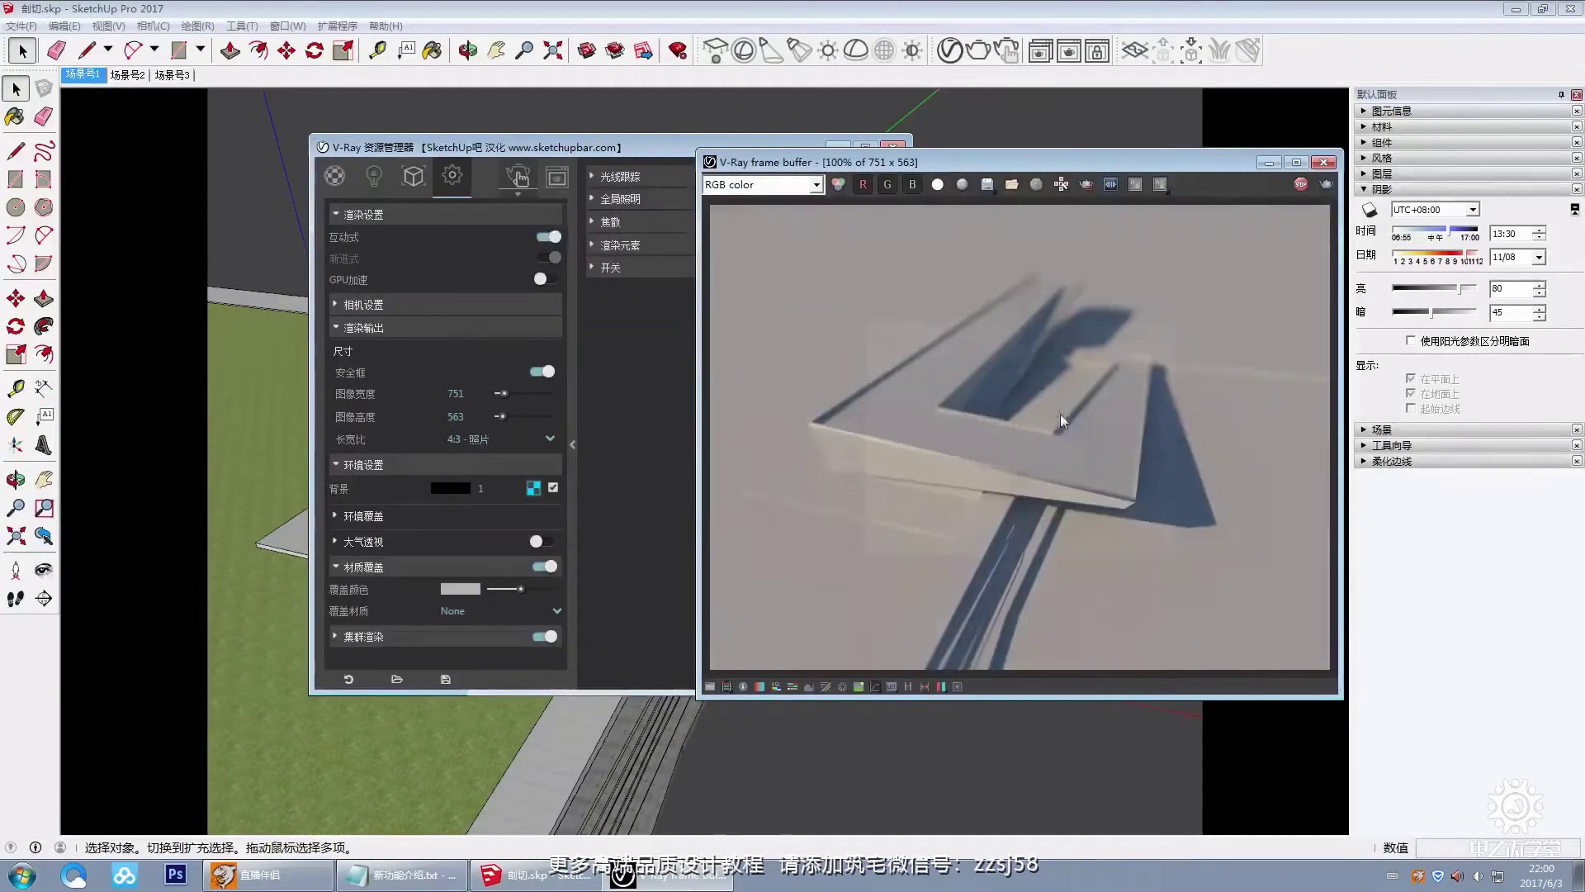
left_click(447, 465)
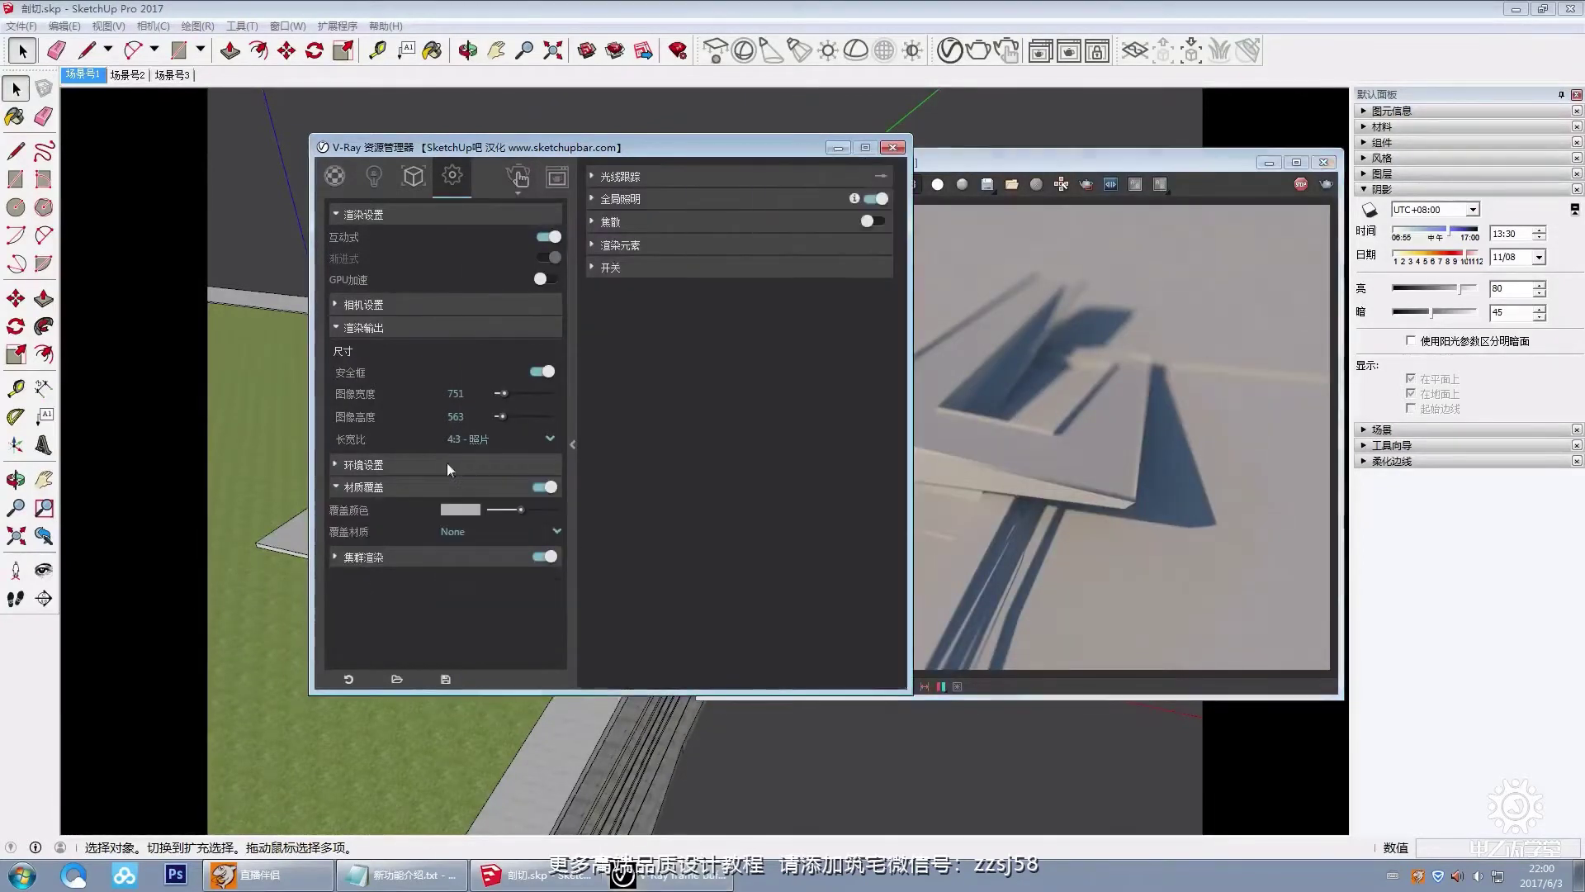
left_click(498, 328)
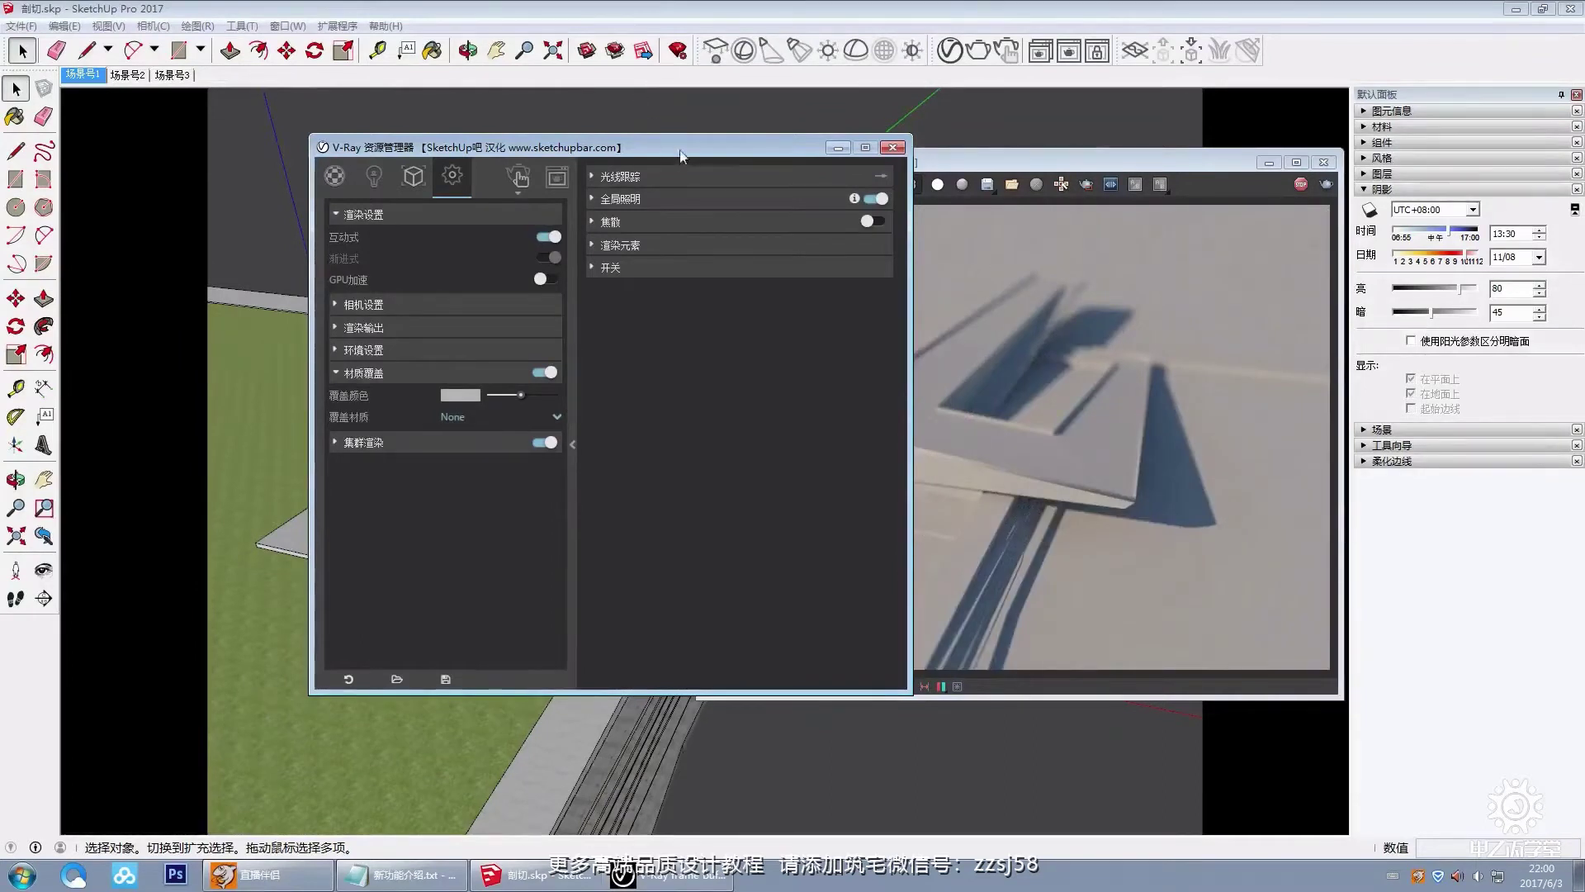
left_click_drag(681, 150, 568, 140)
left_click_drag(839, 156, 953, 128)
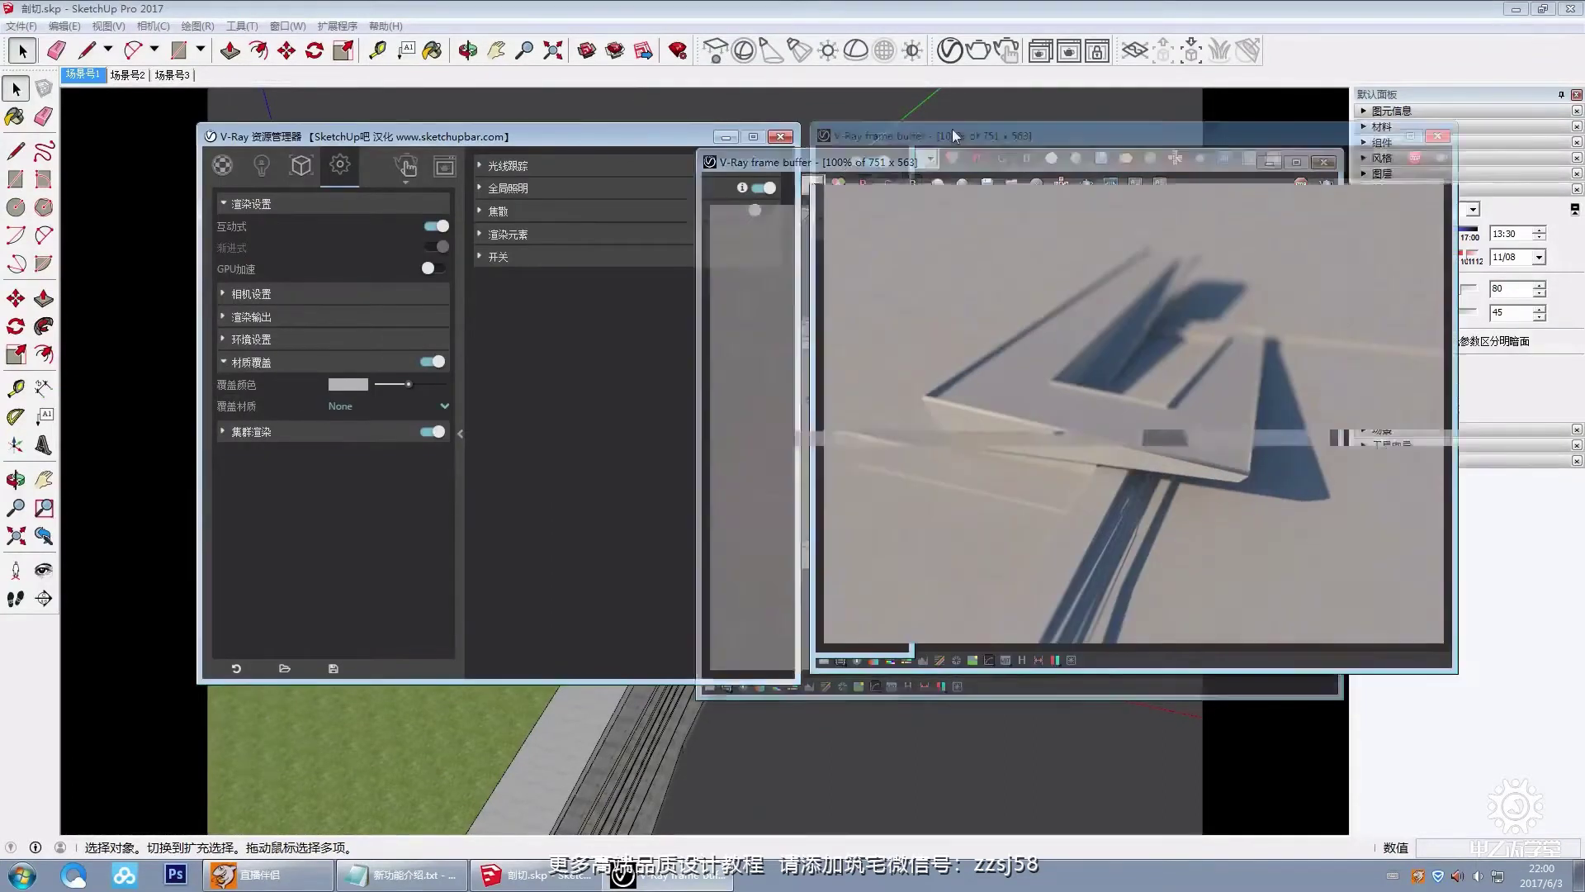
left_click(344, 406)
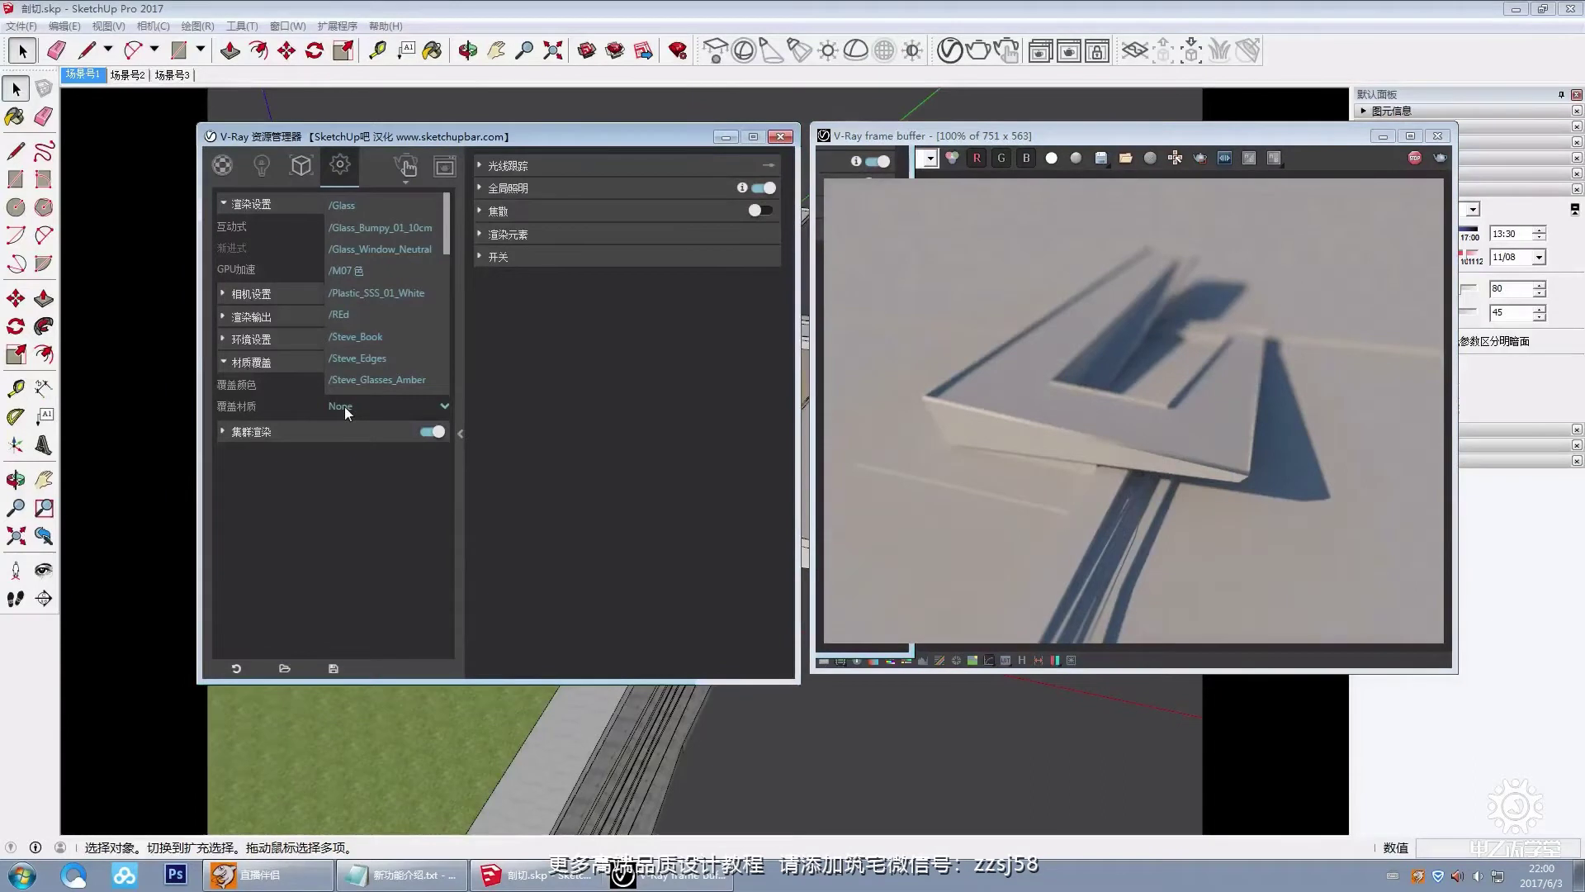
left_click(344, 406)
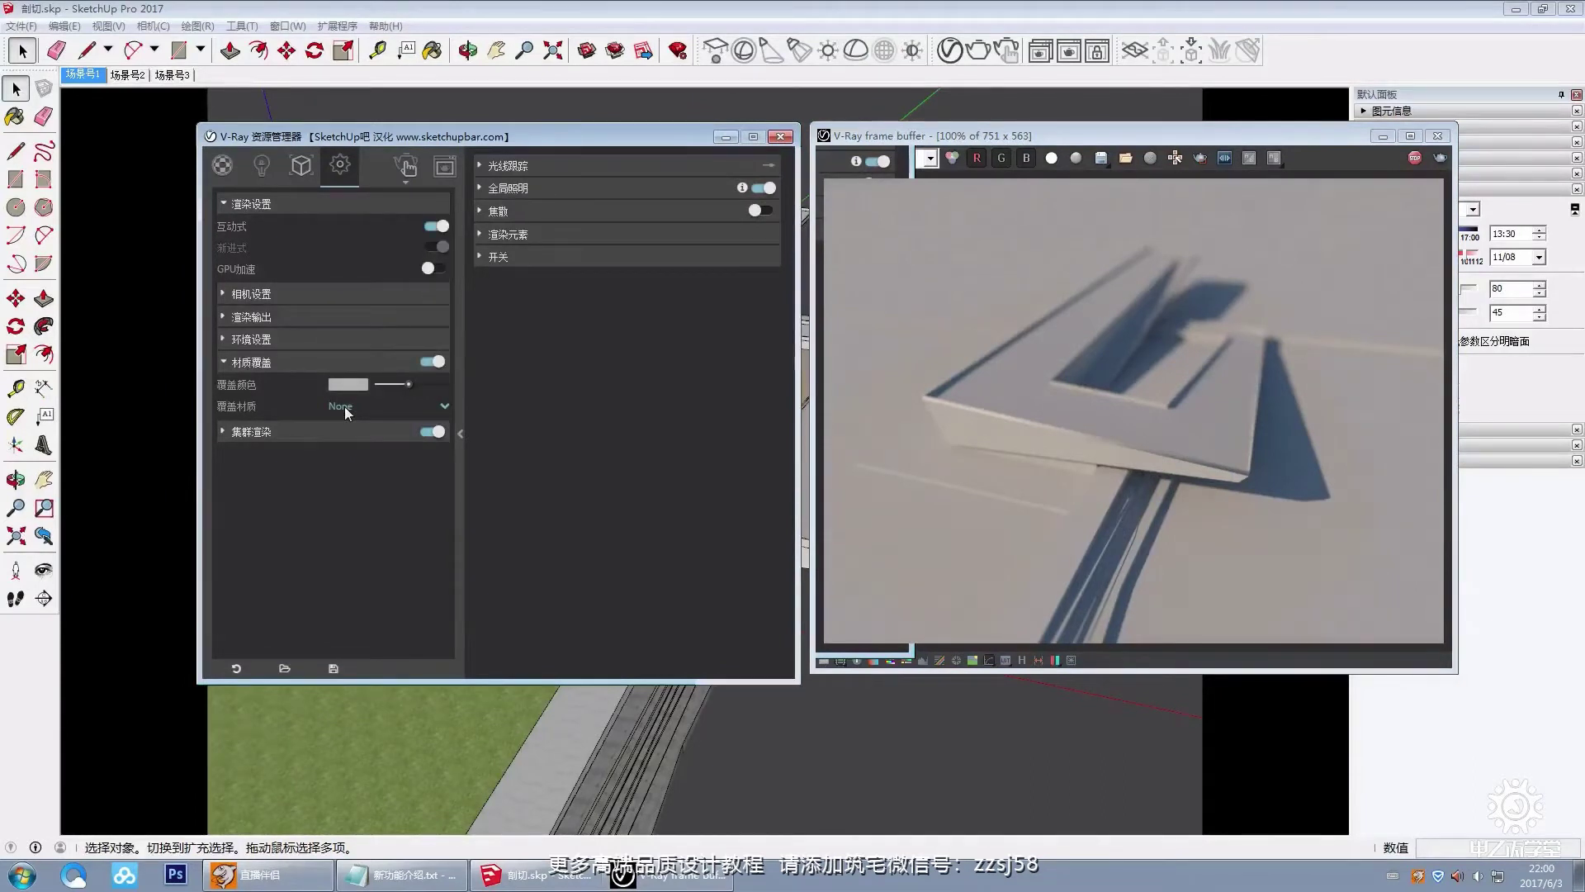
Step: Open the material library and add Plastic_Translucent_02_Orange to the scene's material list
left_click_drag(487, 138, 631, 129)
left_click(994, 329)
left_click(404, 153)
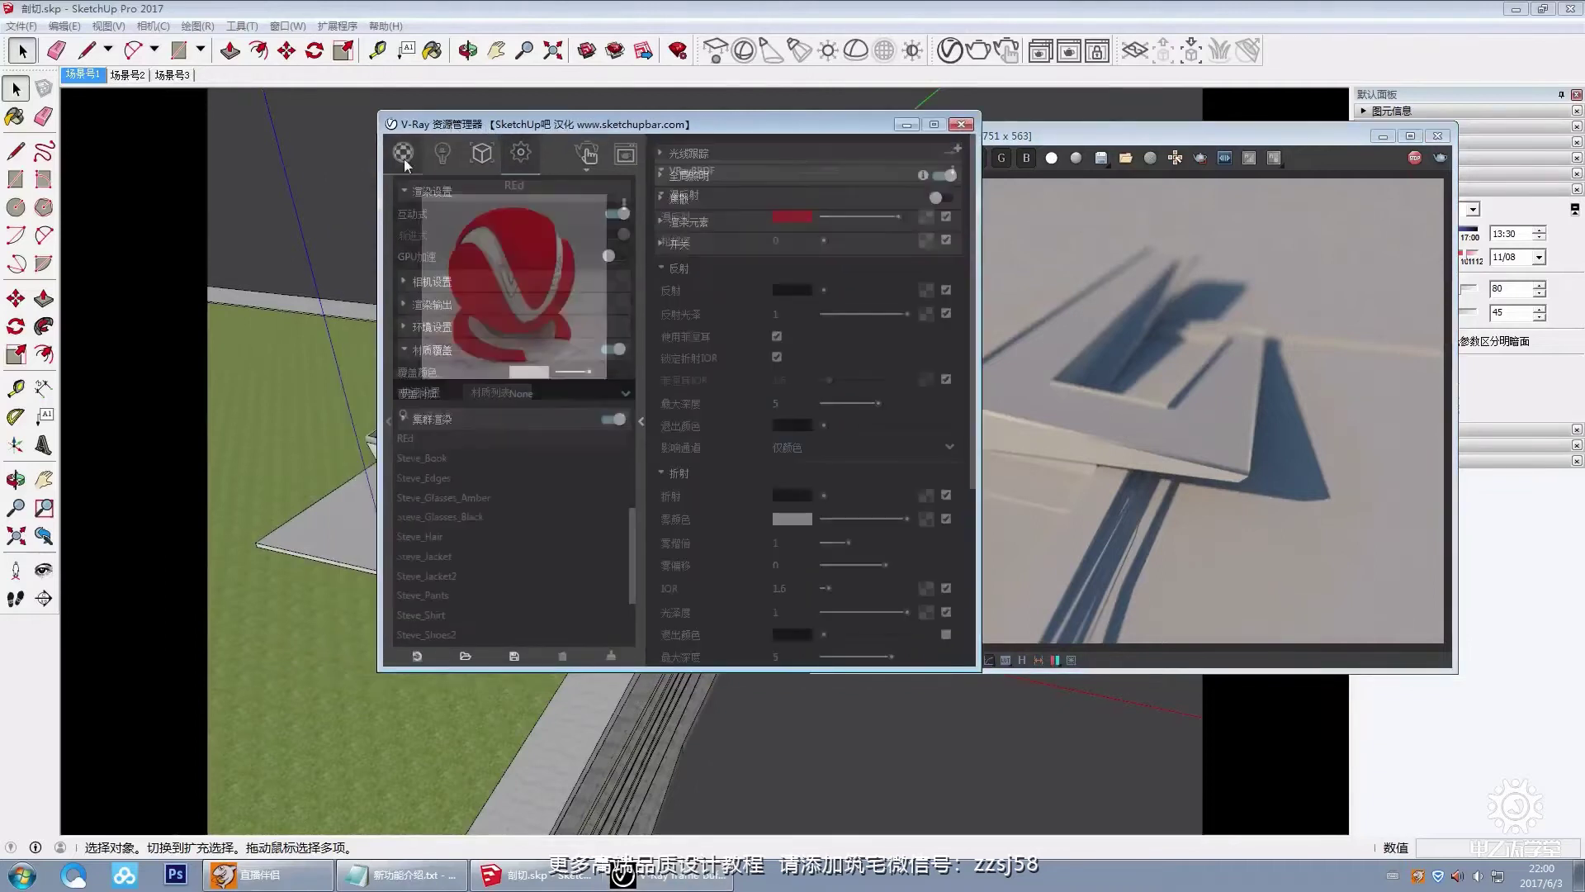
left_click(385, 417)
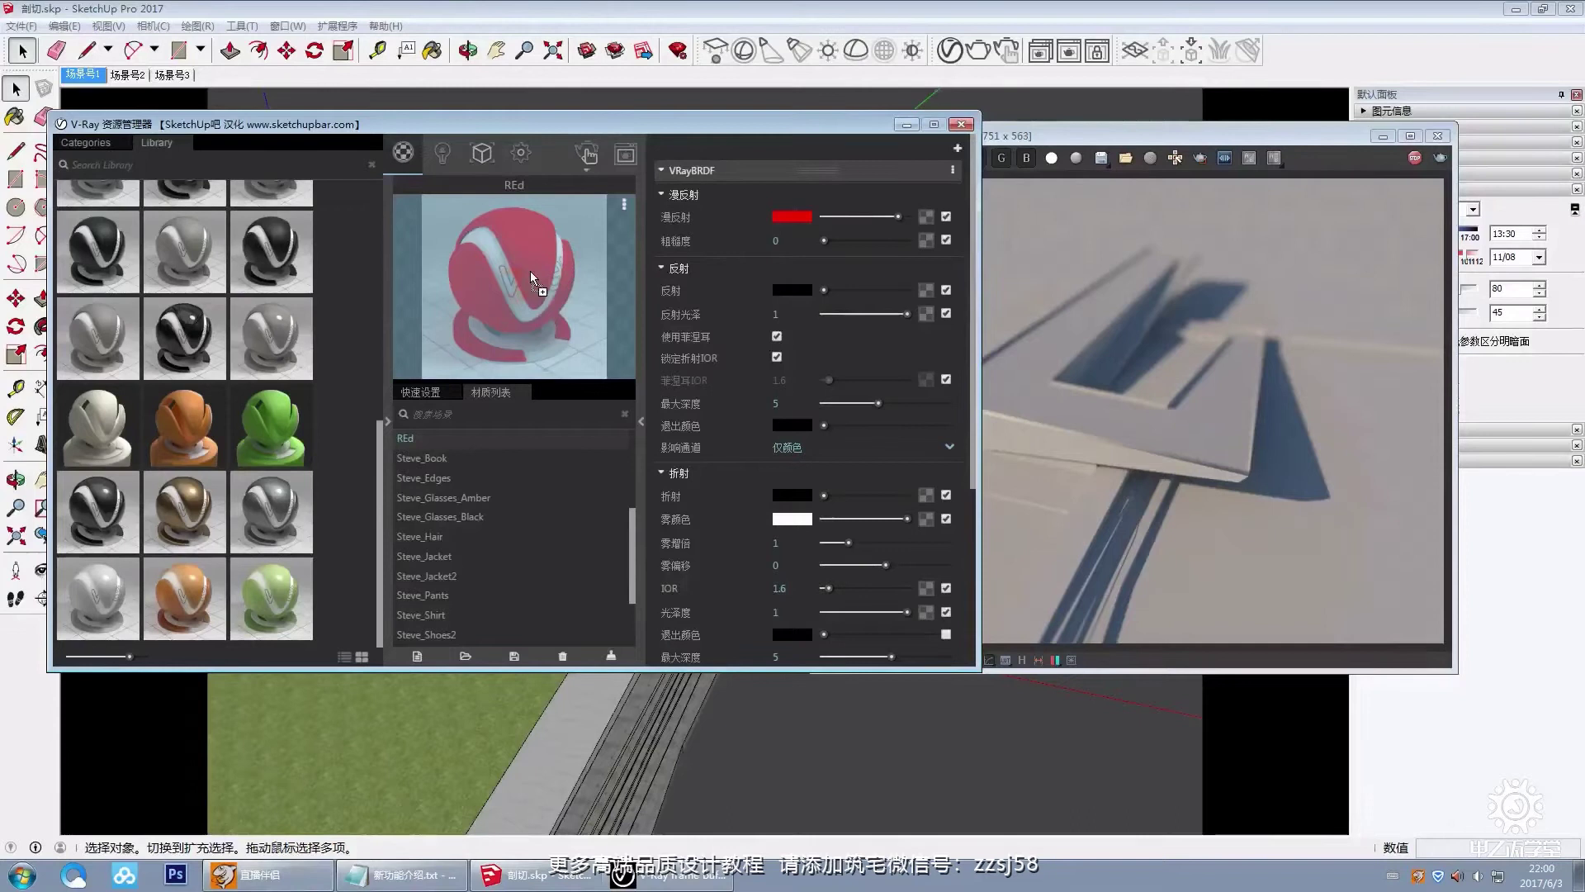
left_click_drag(148, 425, 526, 279)
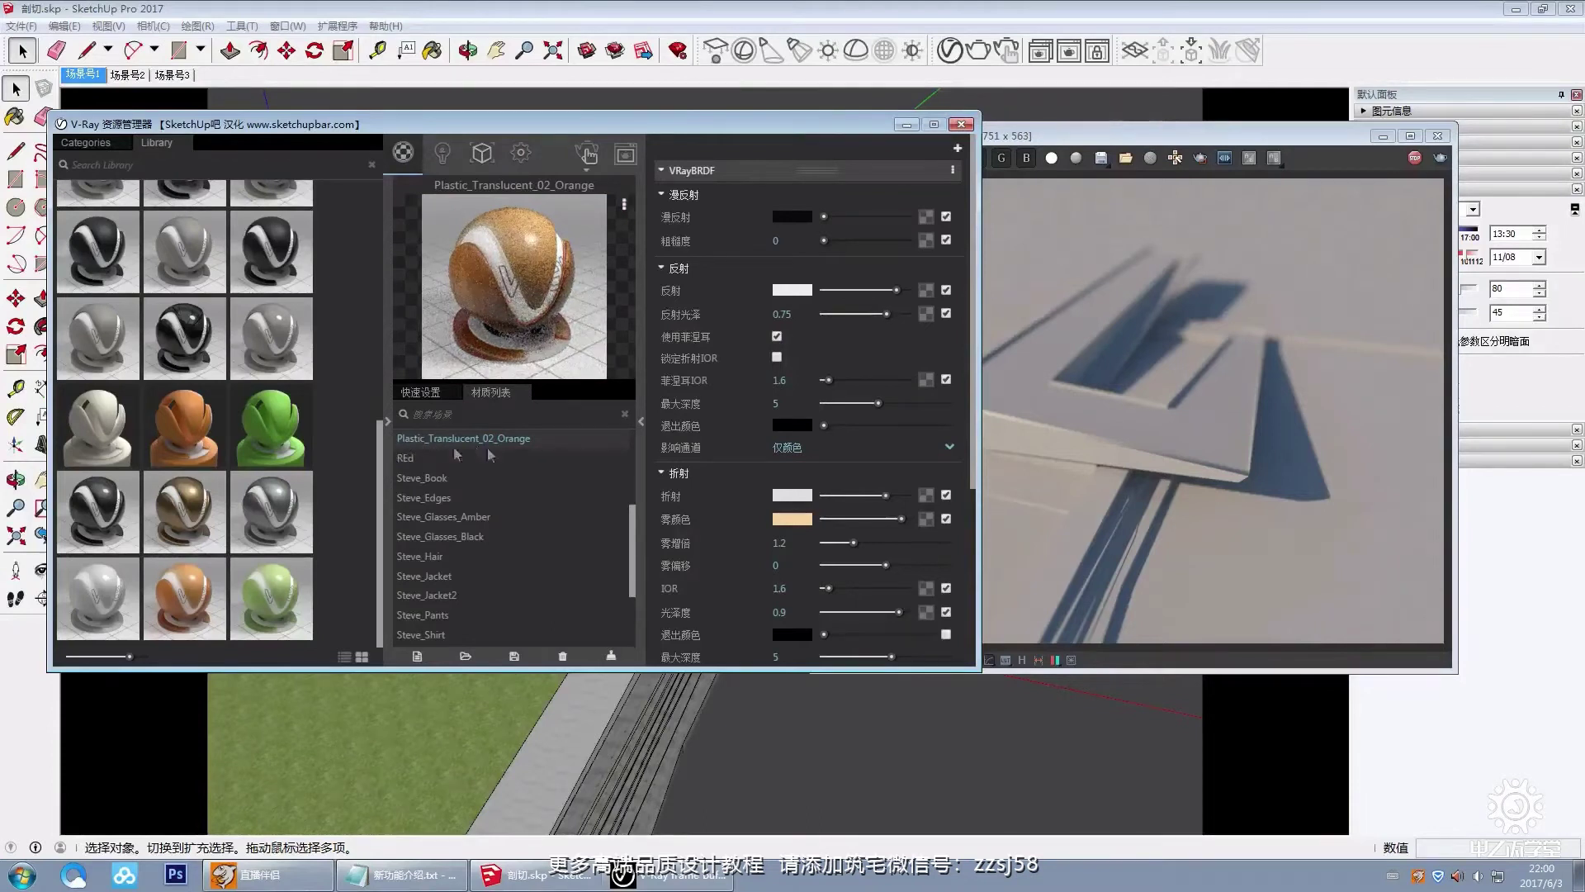
Step: Set the override material in the render settings to Plastic_Translucent_02_Orange
left_click(520, 154)
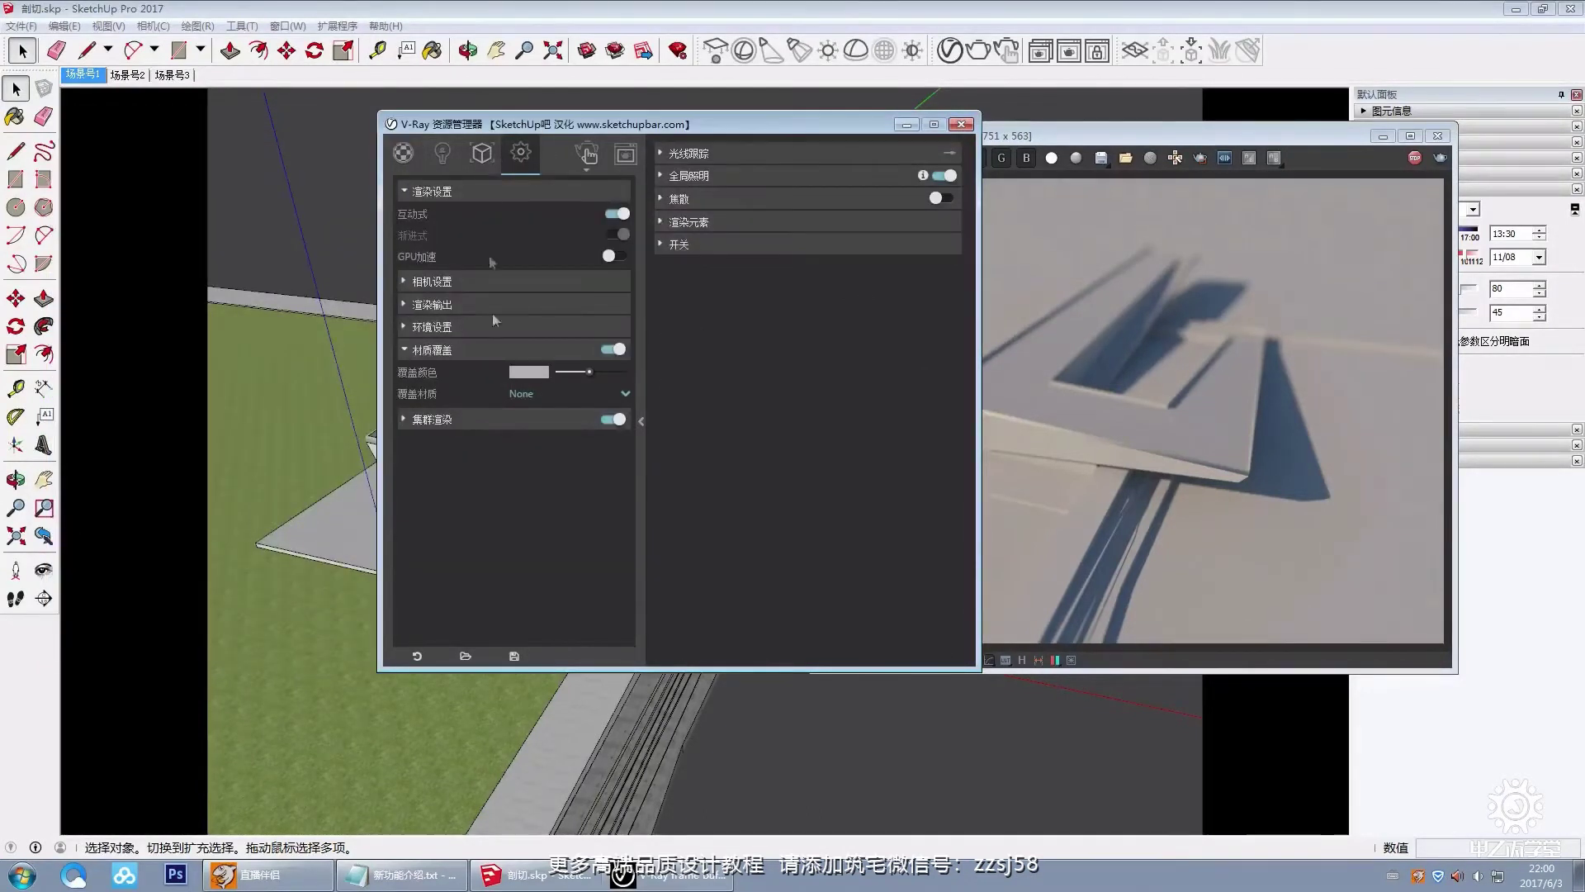
left_click(550, 395)
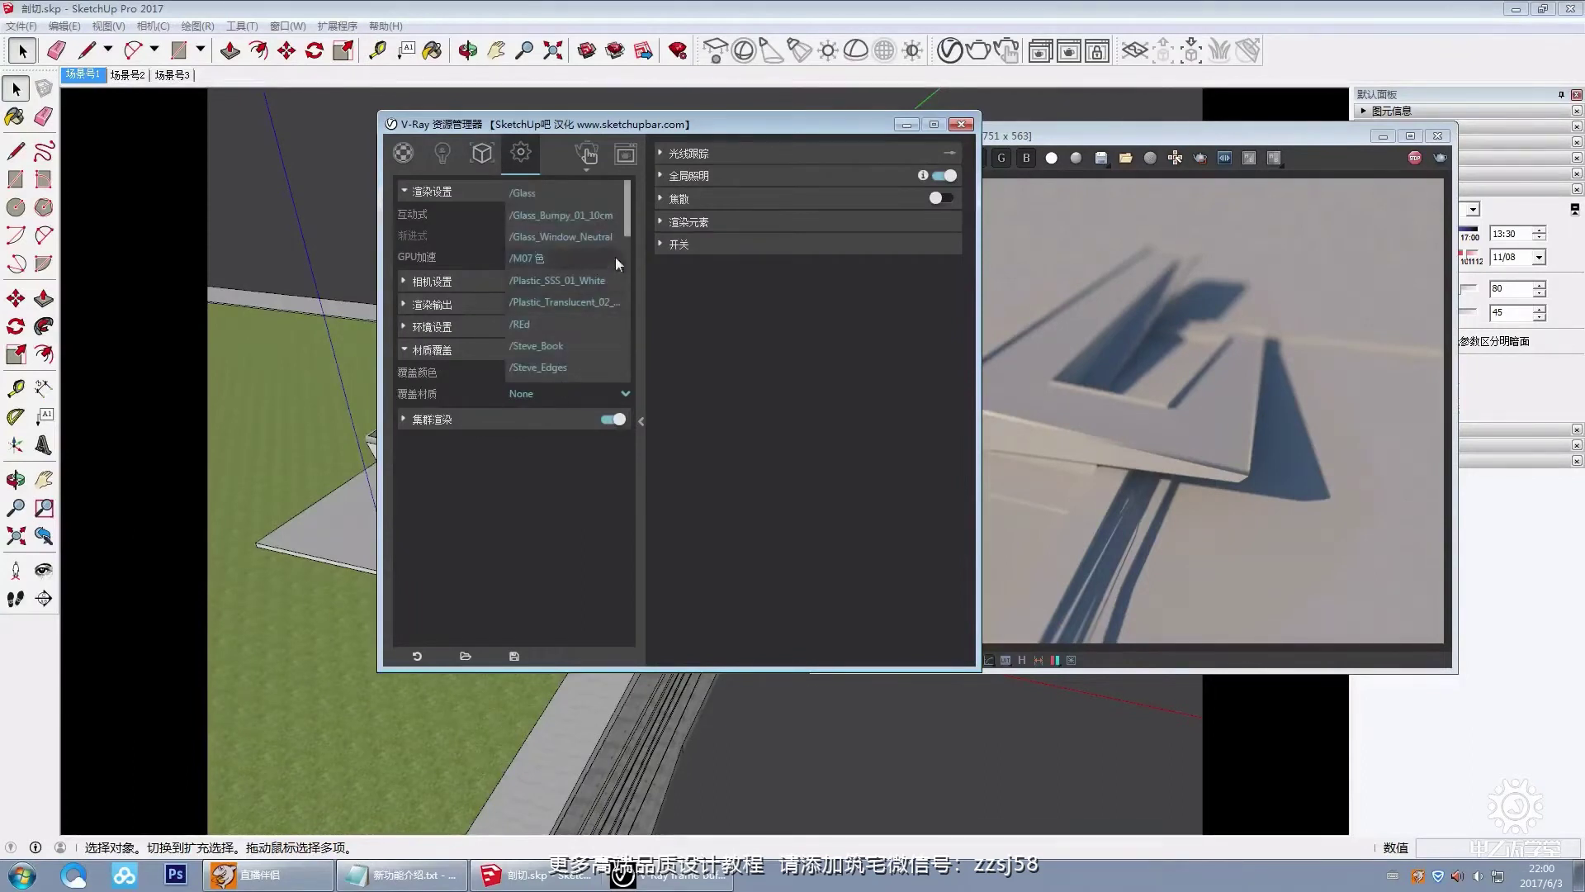
left_click(601, 302)
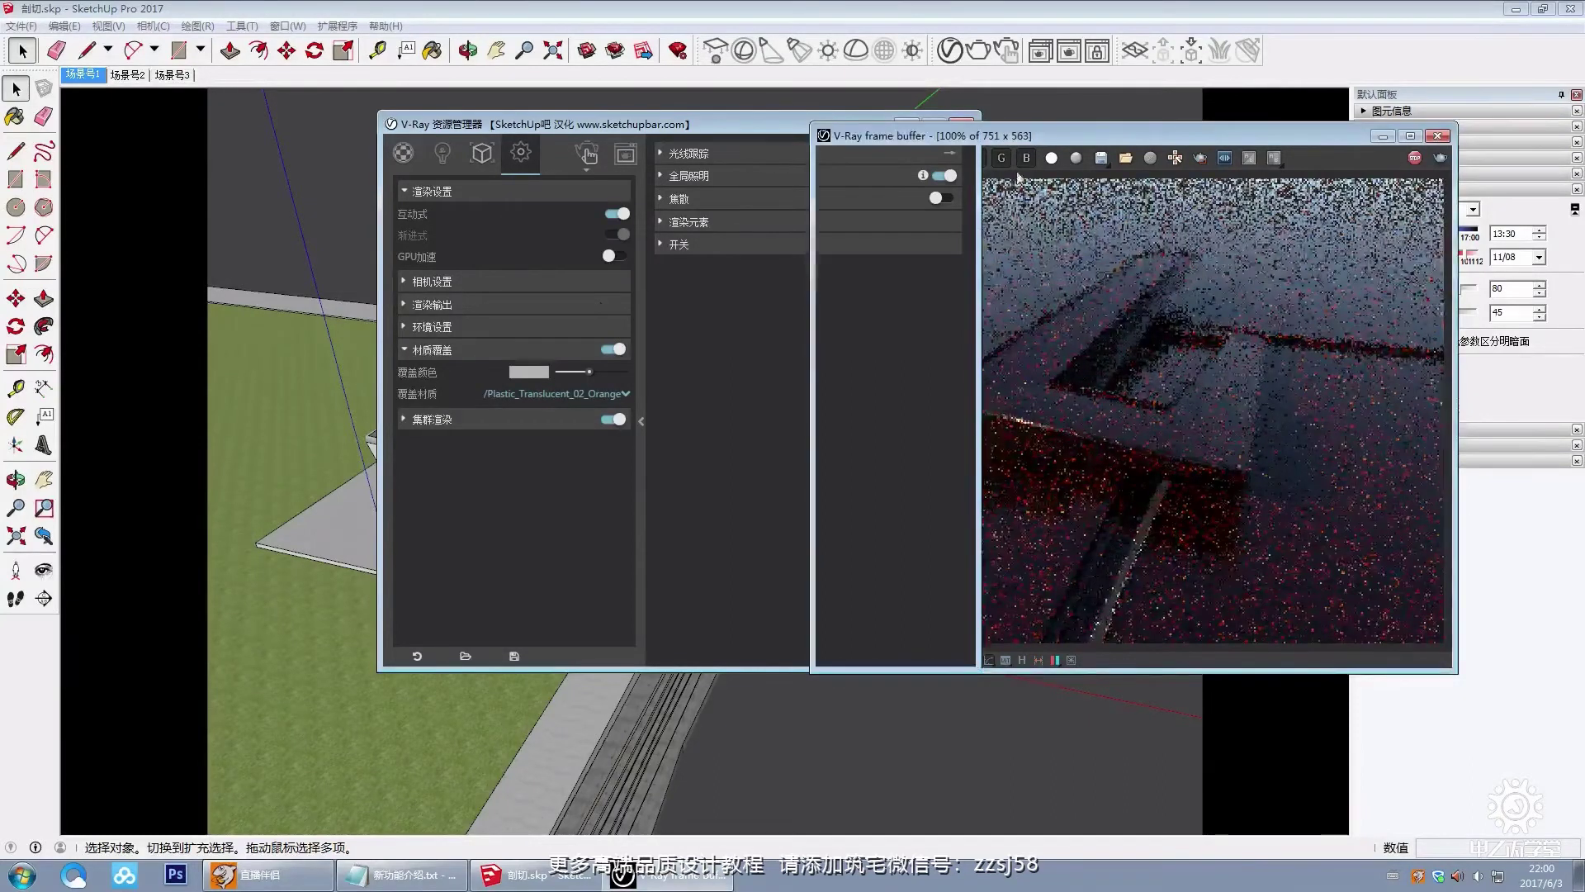
Step: Examine the interactive render with the translucent orange override and place the frame buffer beside the asset editor
left_click_drag(1038, 129, 725, 248)
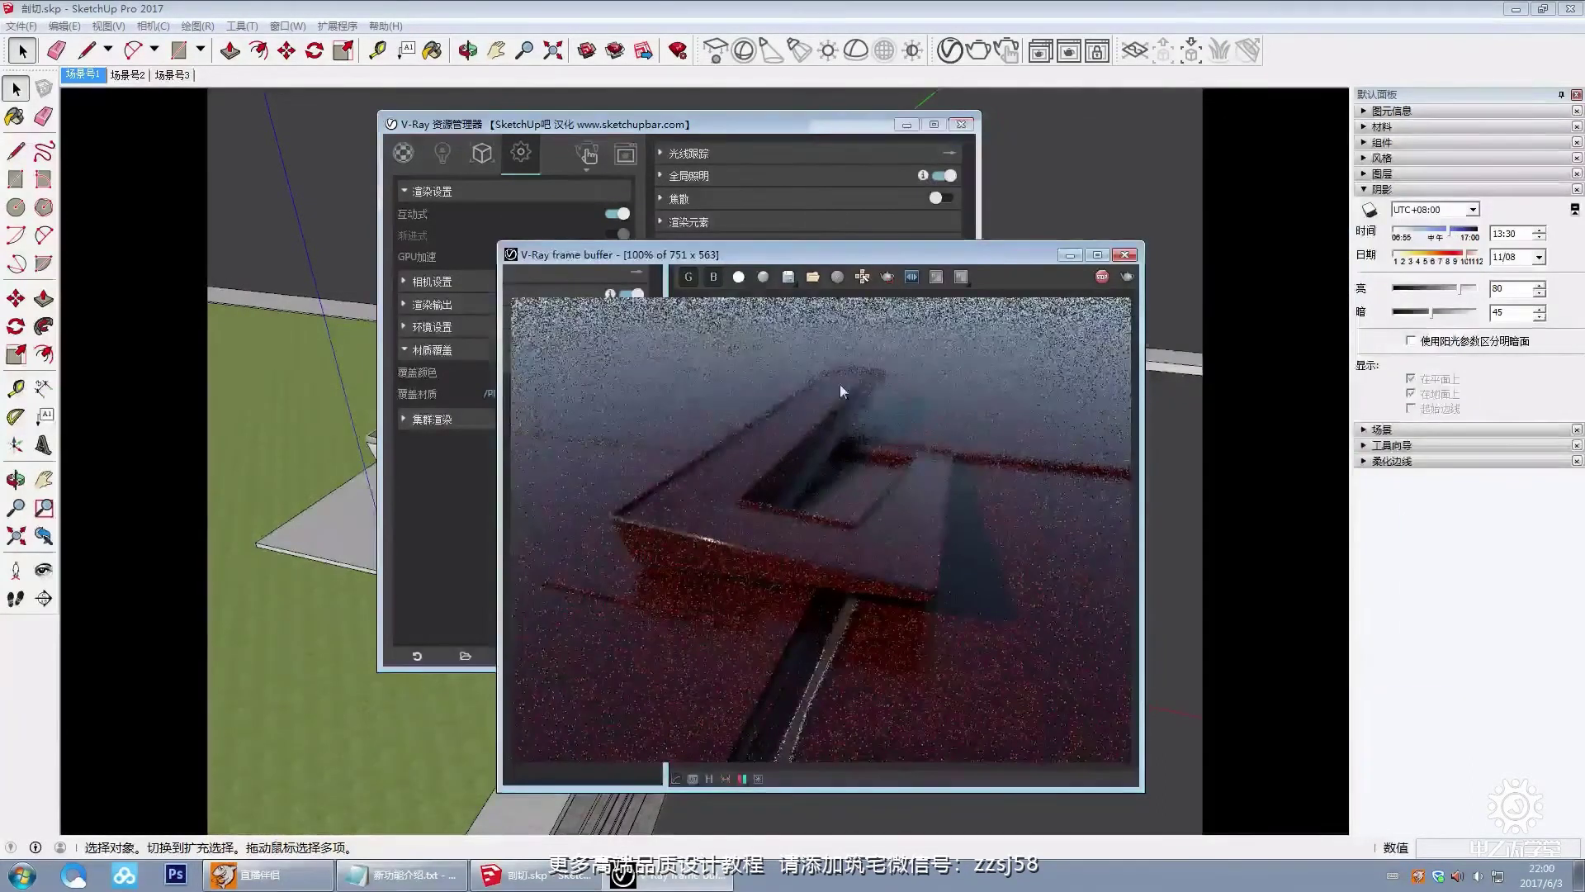
scroll(851, 489, "down", 1)
scroll(850, 489, "up", 1)
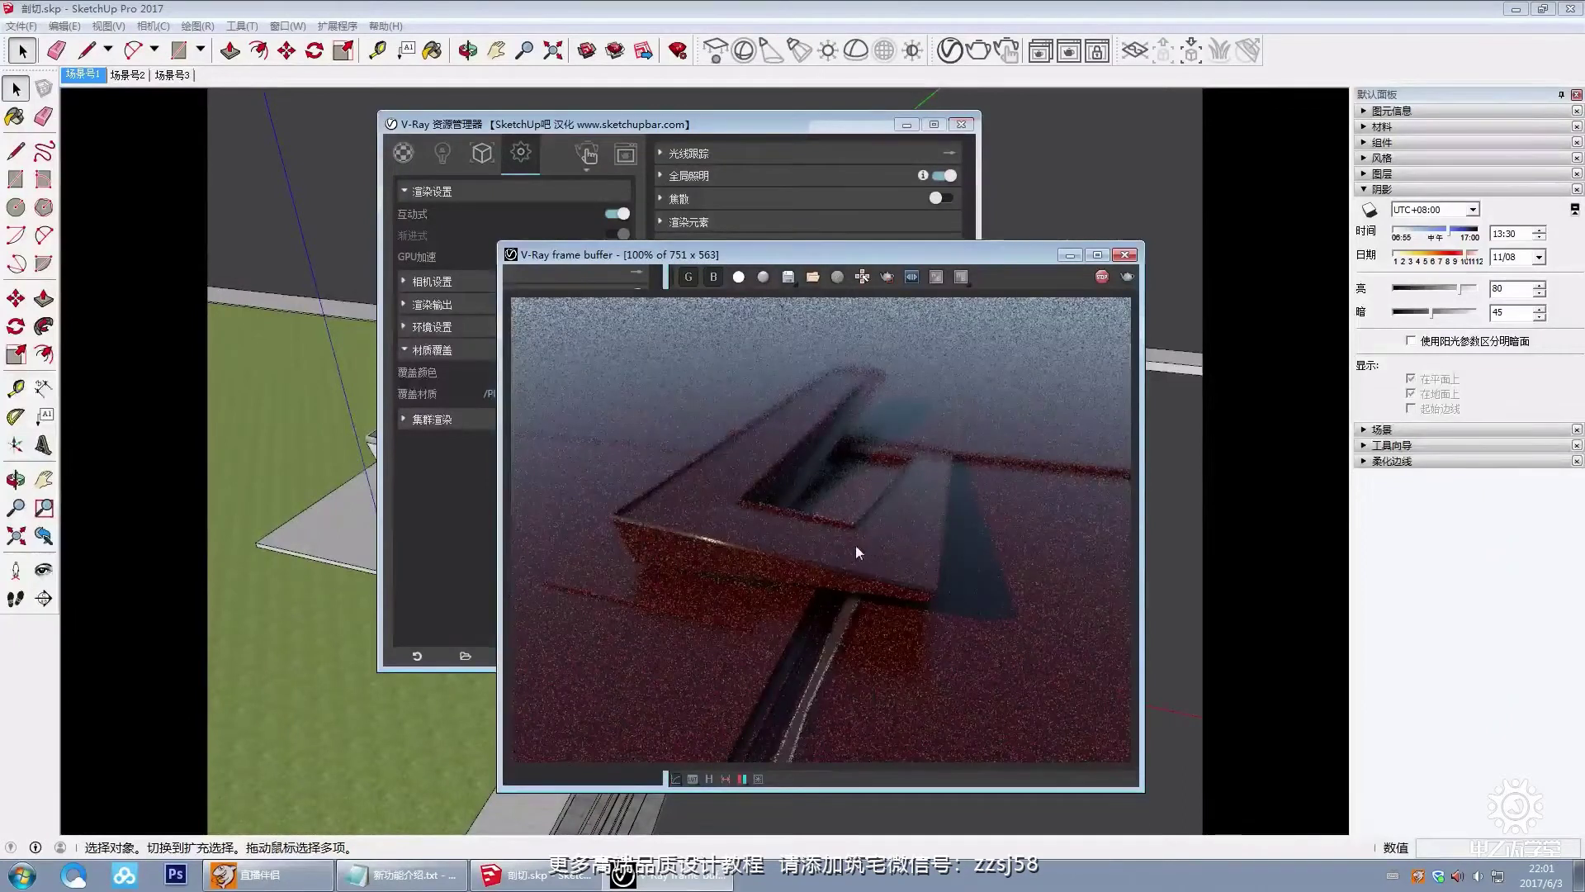
left_click_drag(873, 242, 1123, 216)
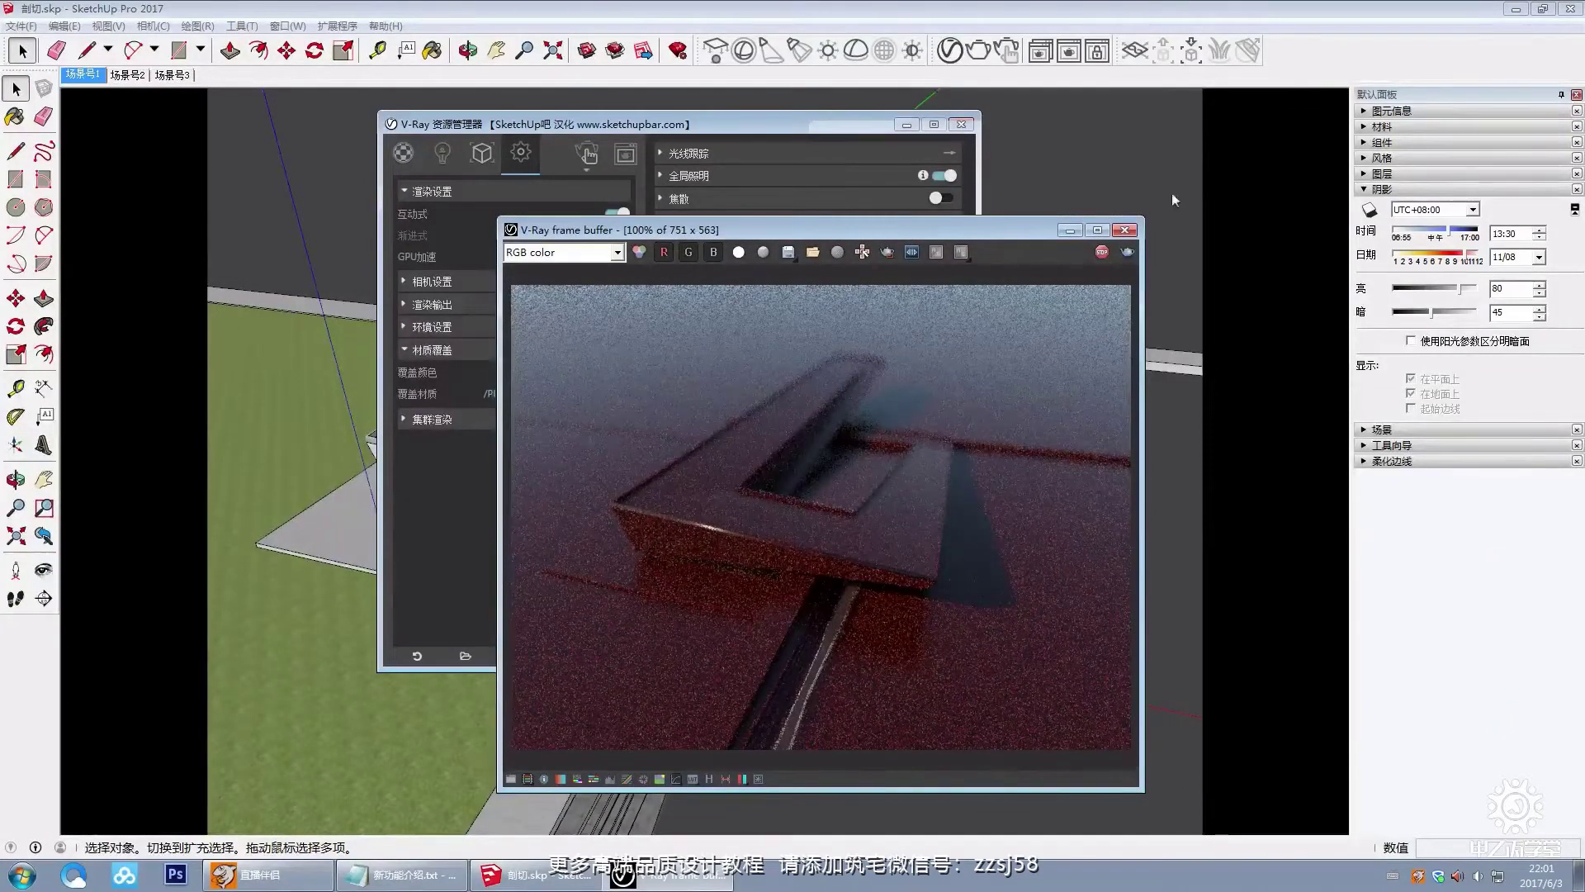
left_click_drag(809, 230, 1123, 156)
left_click_drag(724, 128, 498, 146)
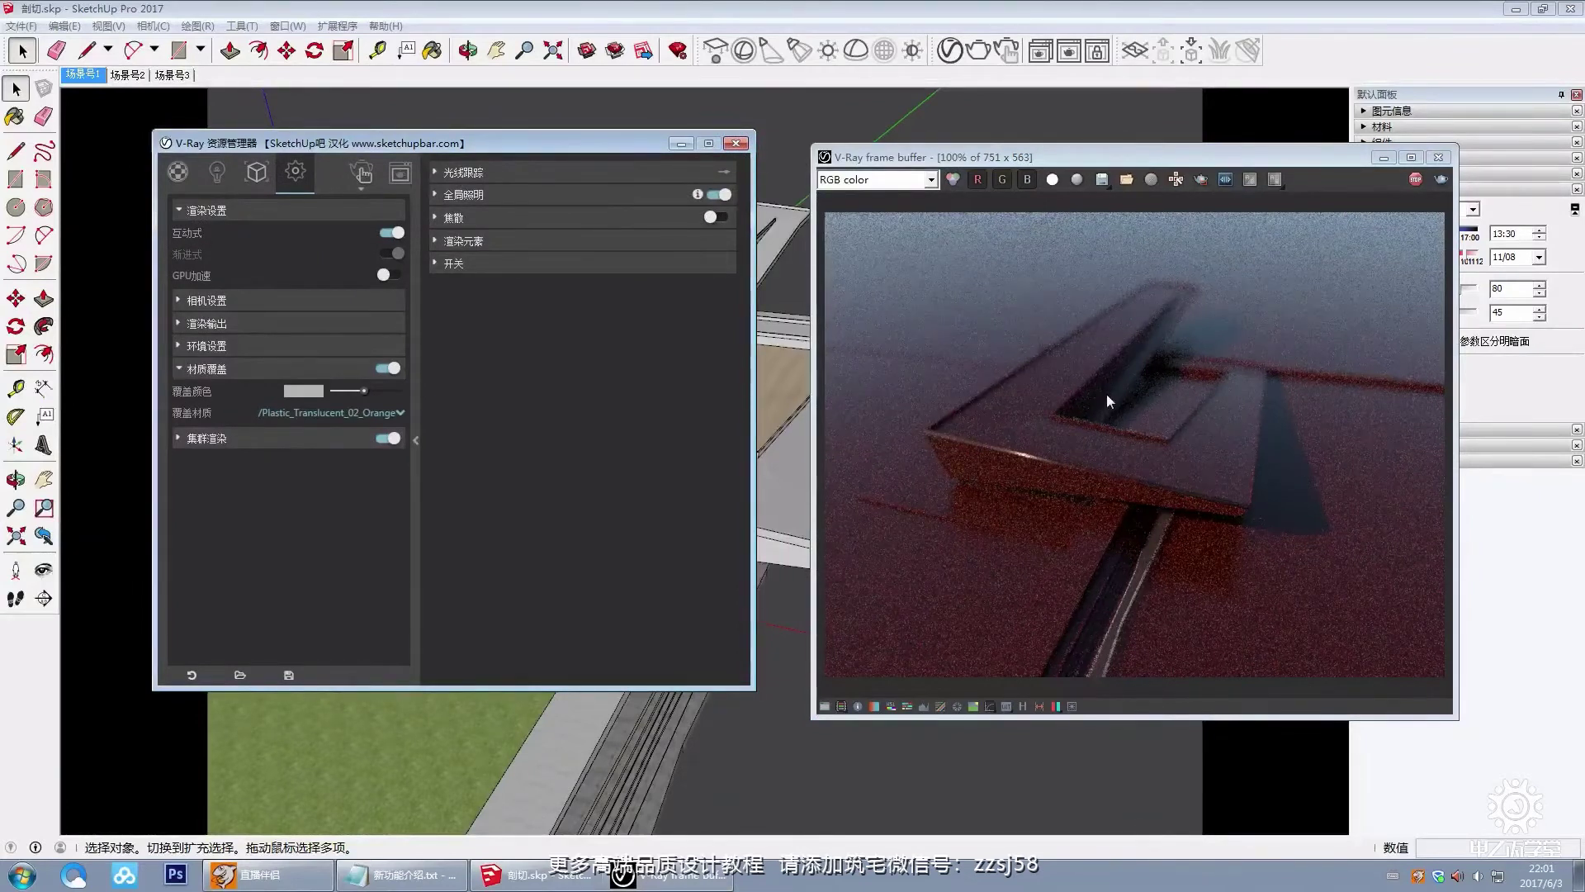
Step: Change the fog color of the Plastic_Translucent_02_Orange material to white
scroll(1106, 394, "down", 1)
scroll(1124, 421, "up", 1)
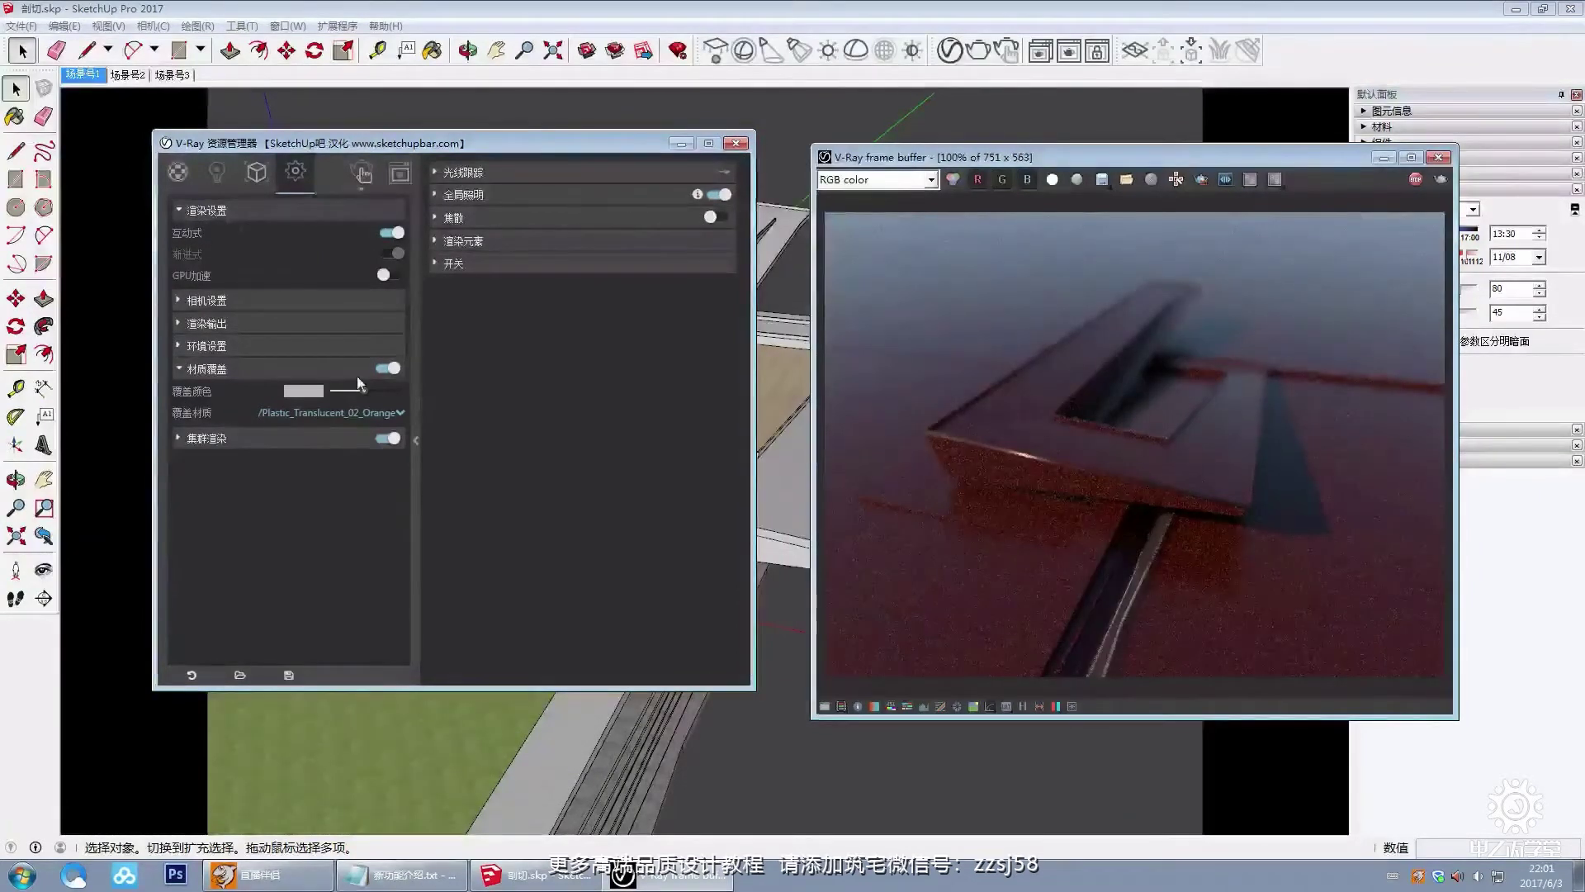
left_click(179, 173)
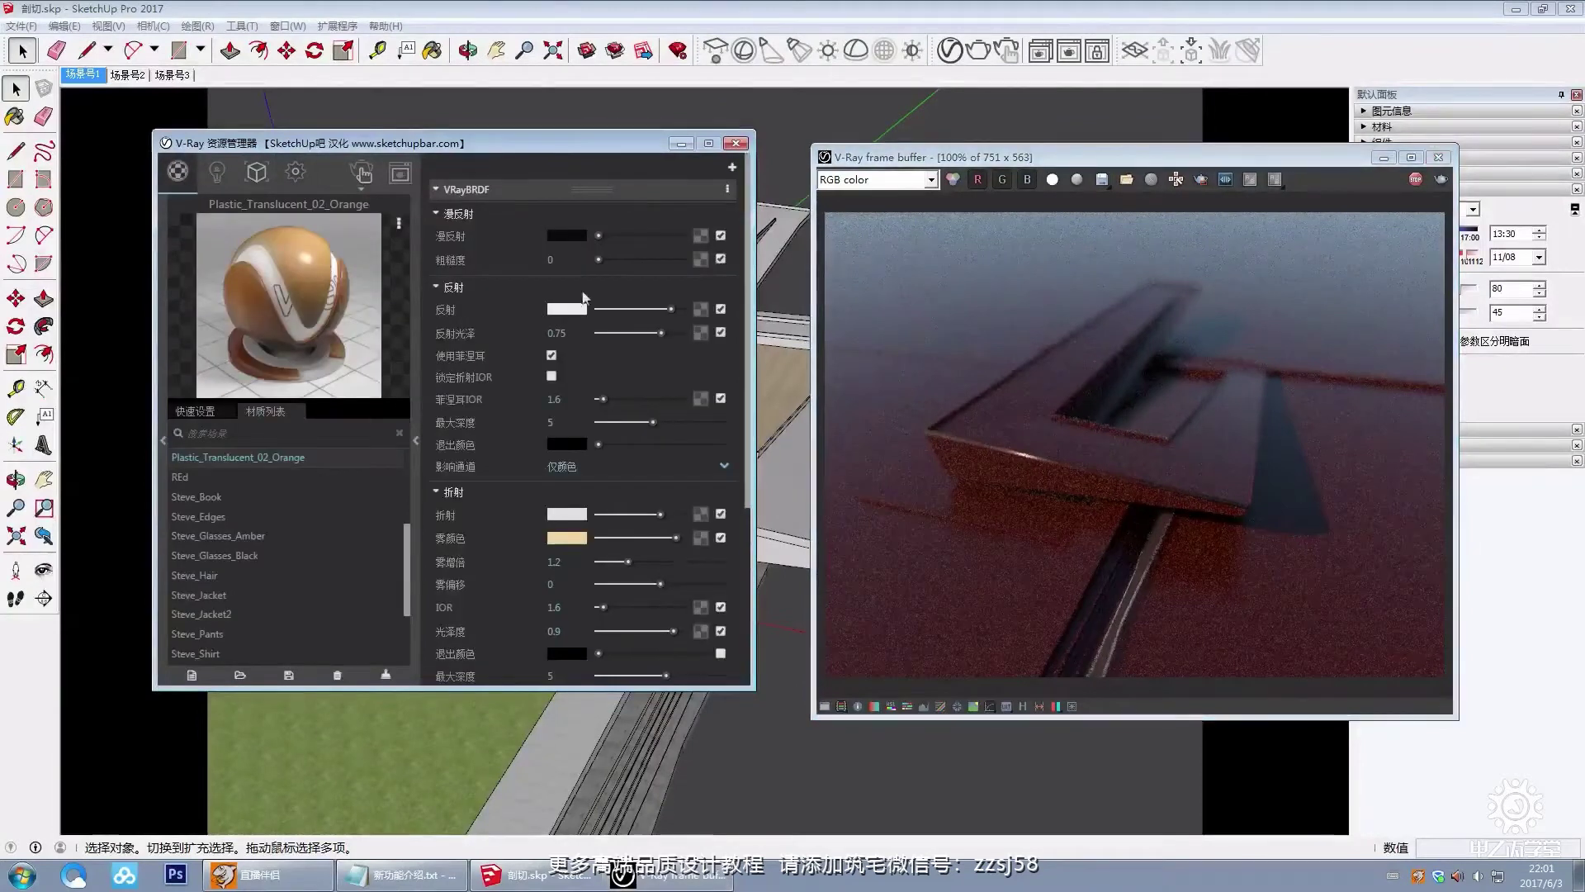
left_click(567, 537)
left_click_drag(543, 260, 557, 185)
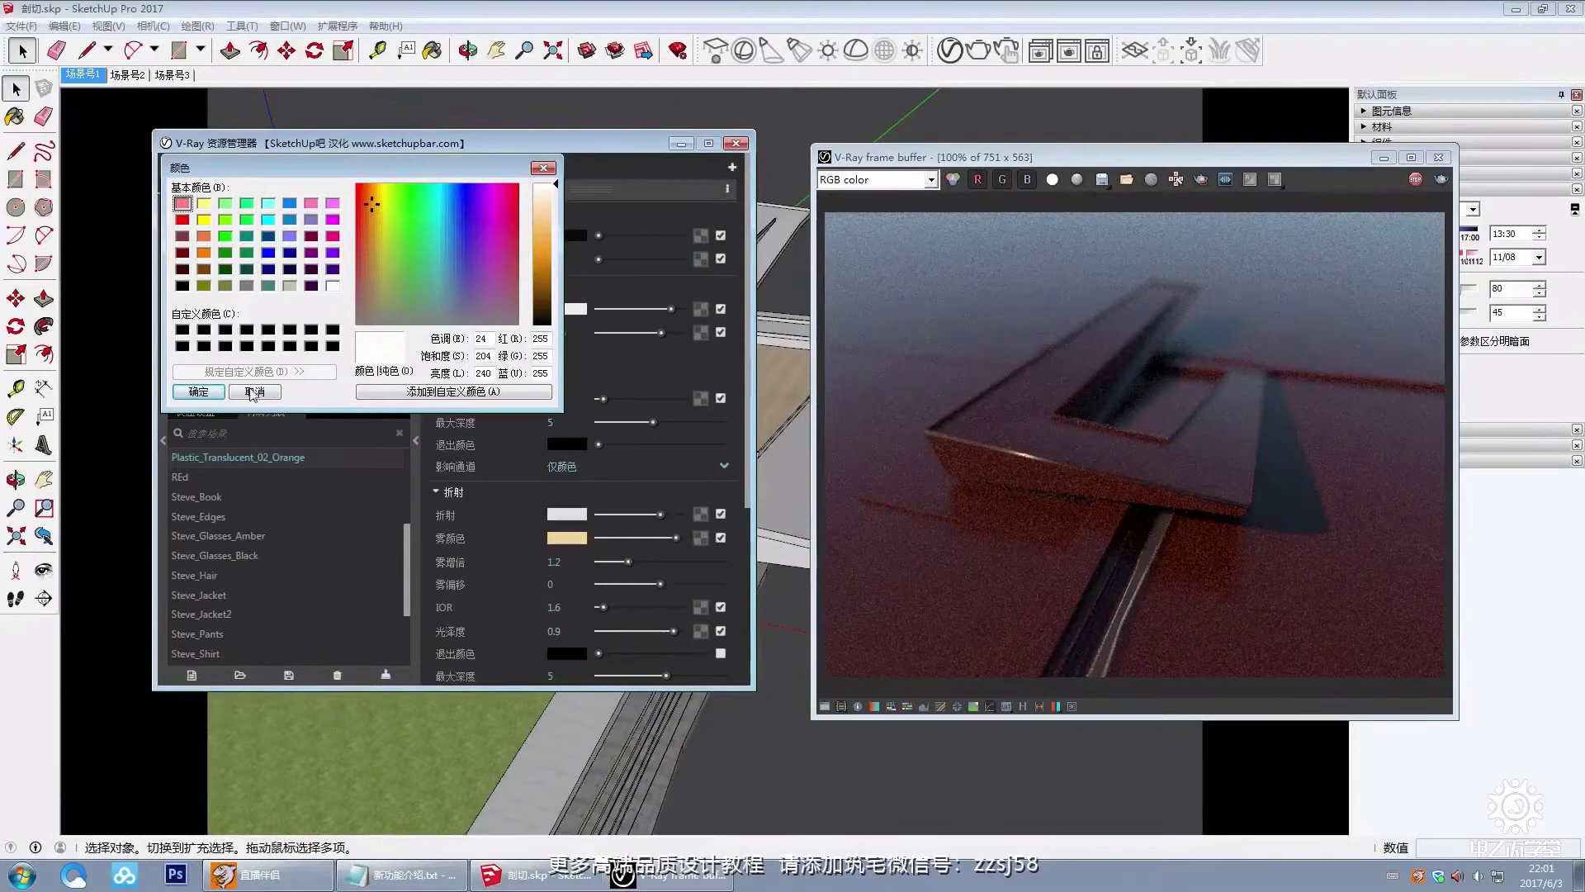
left_click(198, 391)
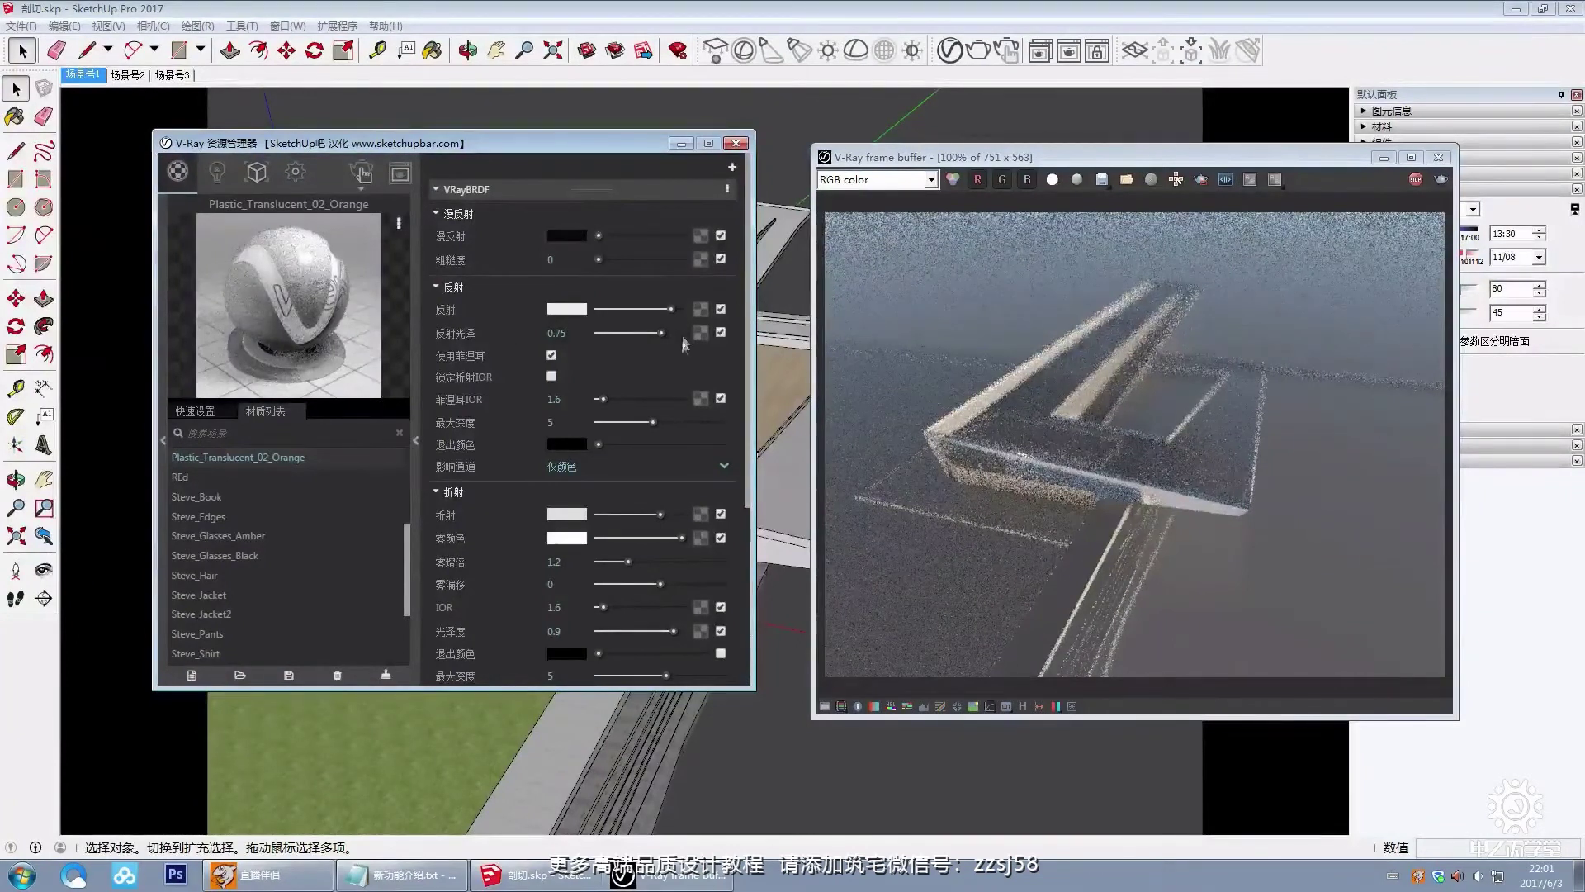
Step: Lower the material's reflection color to a mid grey and check the effect in the interactive render
left_click_drag(670, 311, 627, 312)
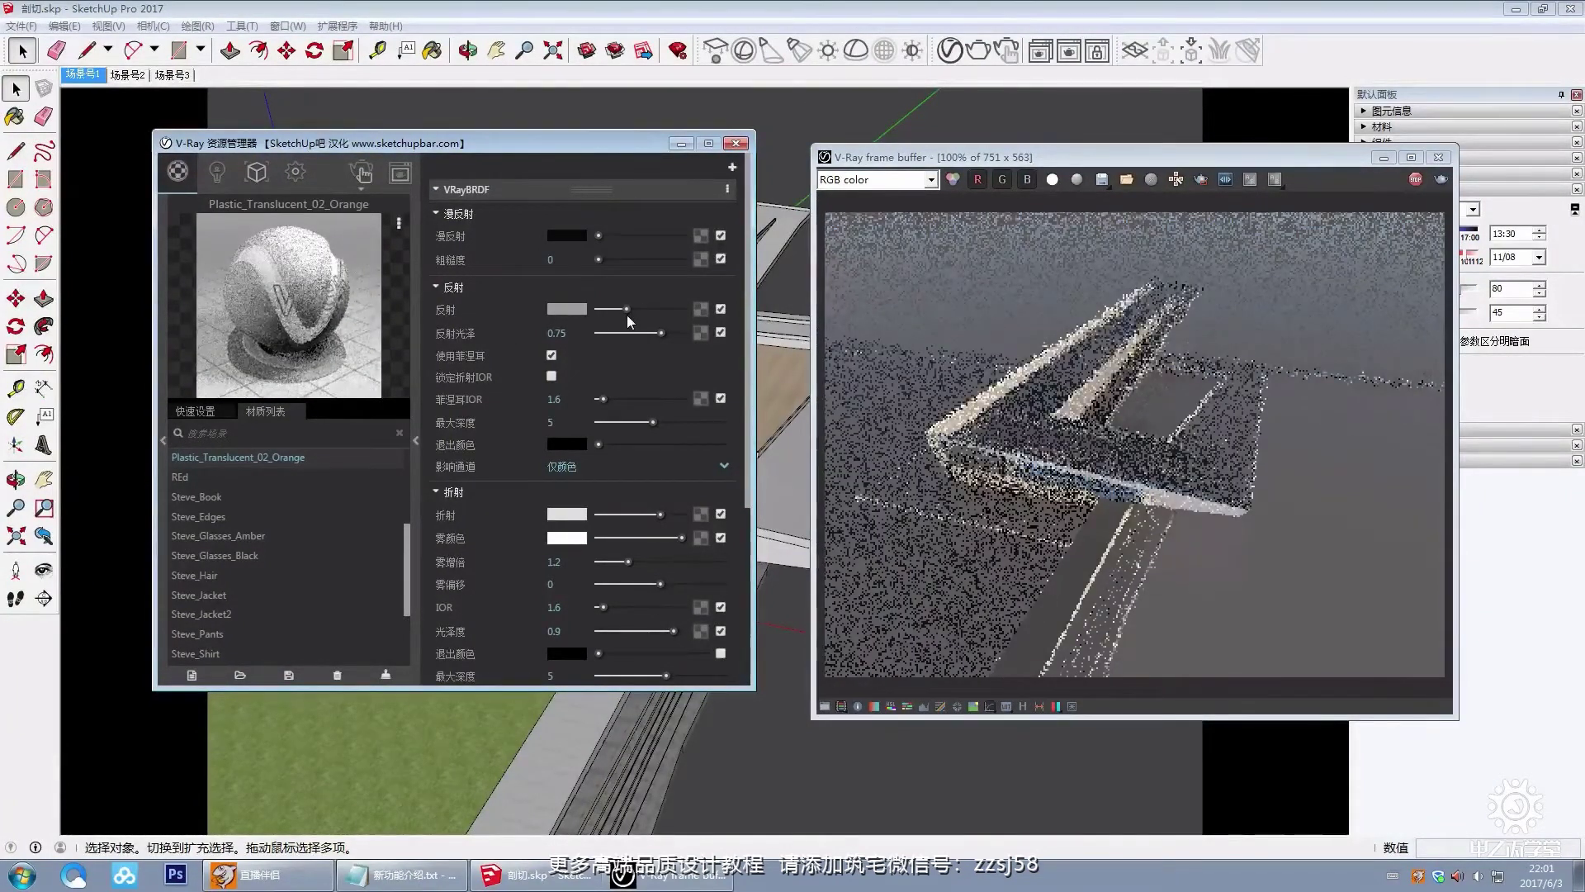
scroll(585, 491, "down", 1)
scroll(585, 492, "up", 1)
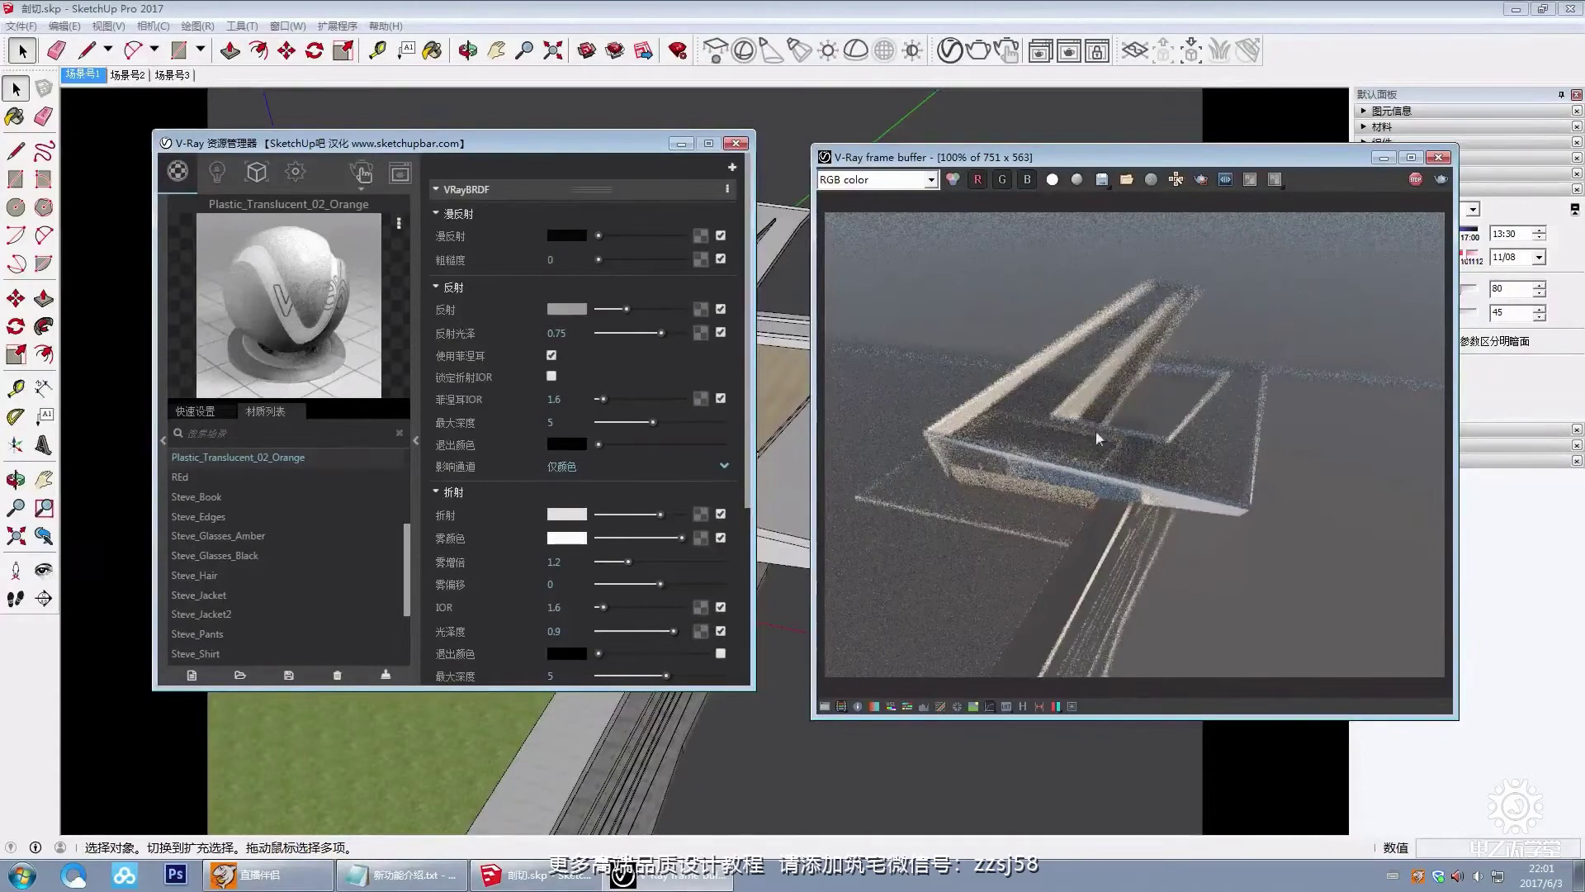
Step: Switch to the 新功能介绍.txt notes, review items NO.7 and NO.8 of the feature list, and hide the notes again
left_click(403, 874)
left_click_drag(882, 409, 765, 402)
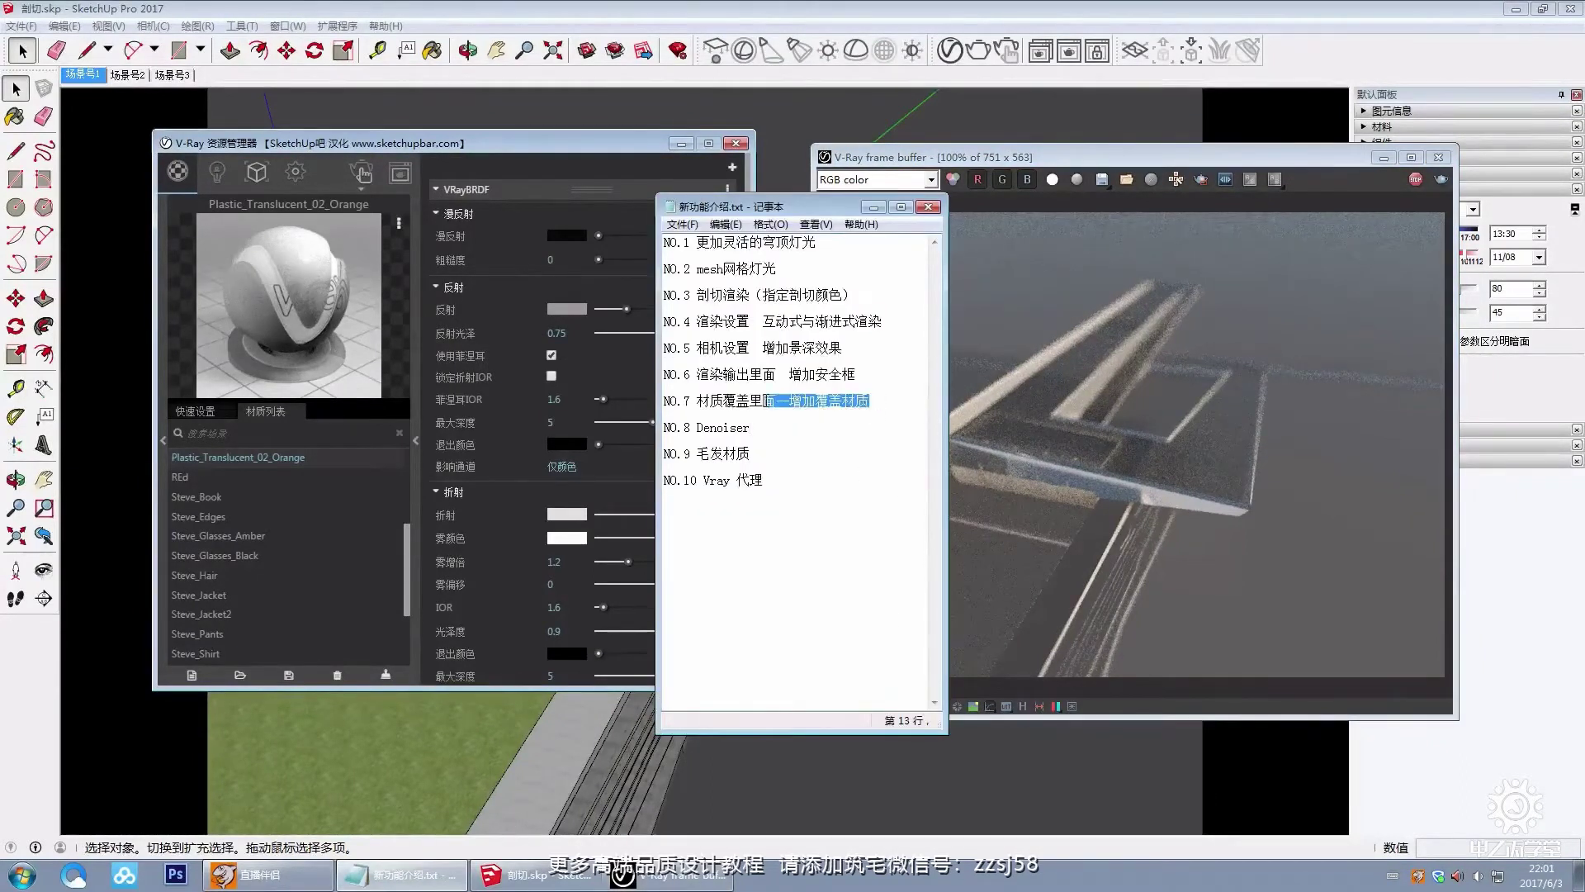
left_click(812, 427)
left_click(872, 207)
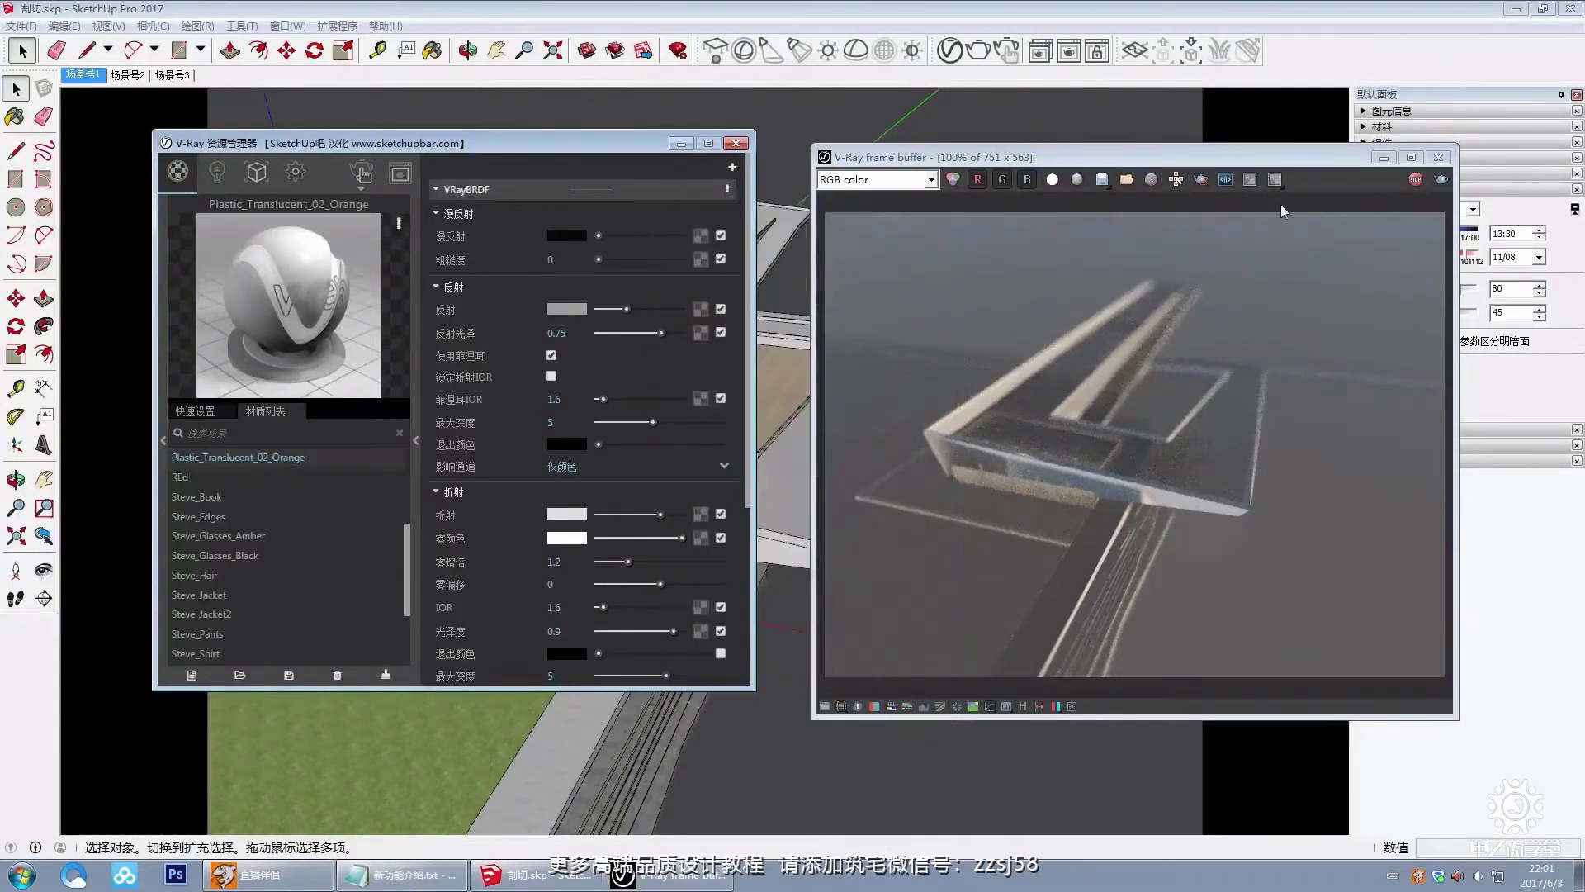
Step: Close the frame buffer and the asset editor, and close 剖切.skp without saving its changes
left_click(1440, 157)
left_click(734, 144)
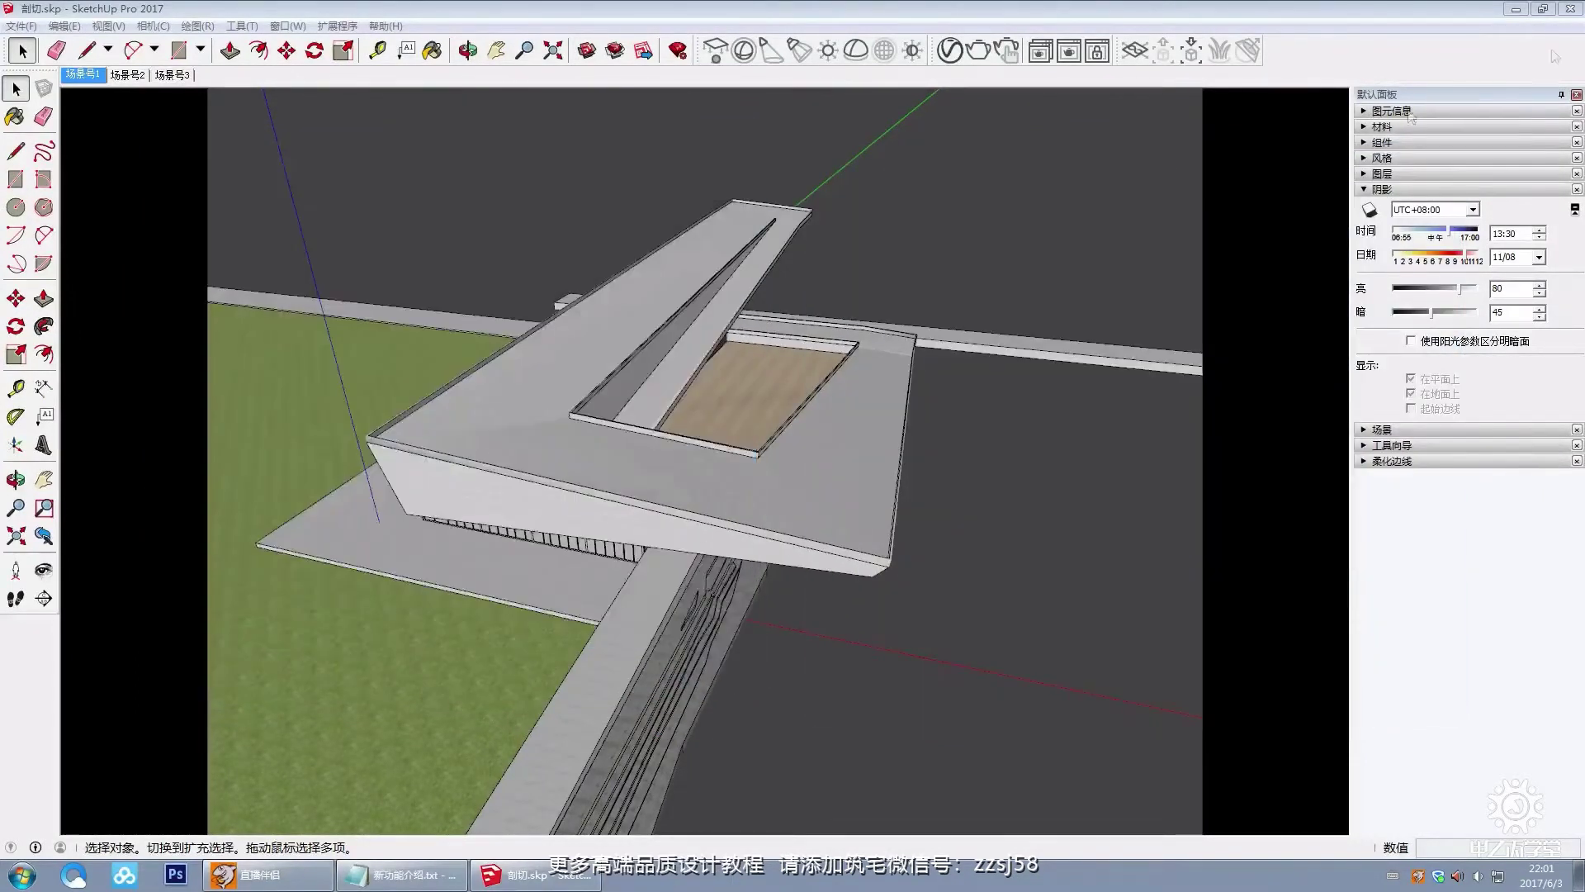
left_click(1568, 10)
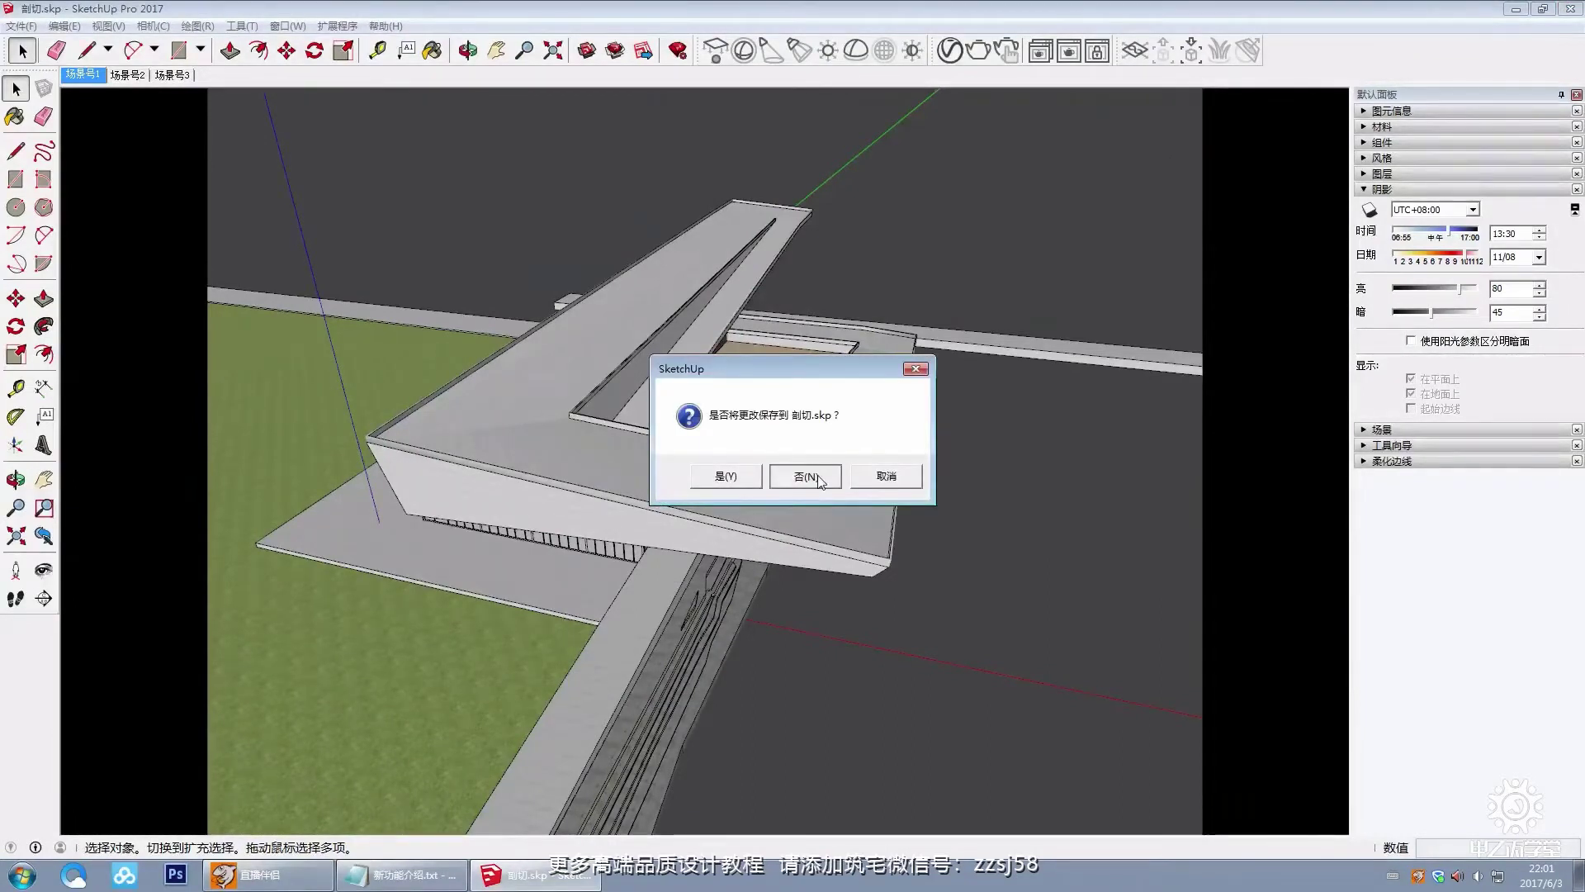
left_click(819, 476)
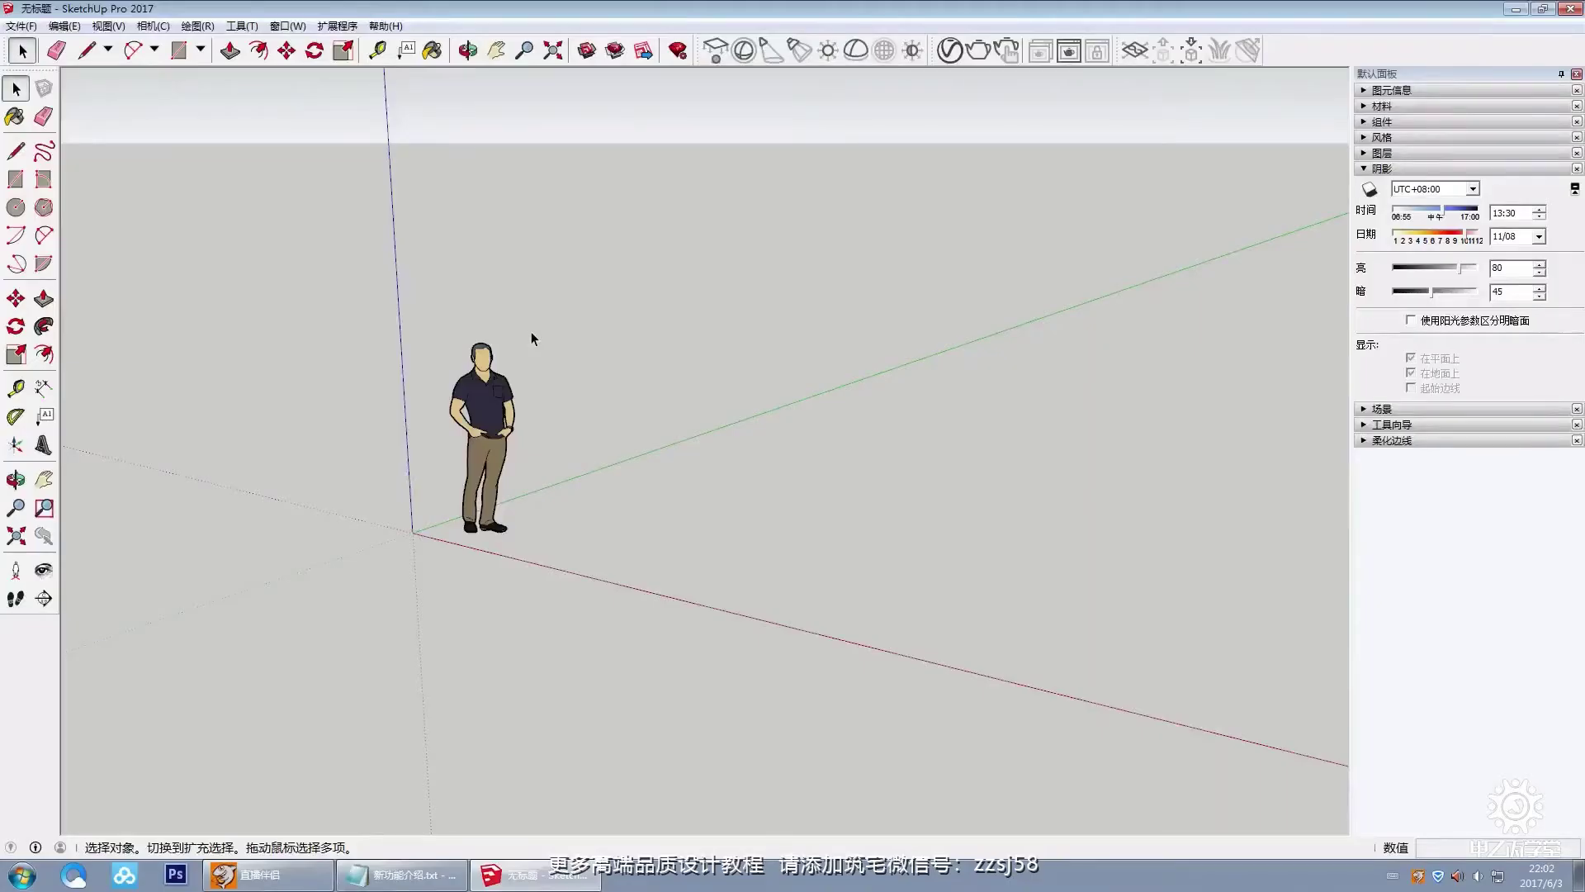
Step: Clear the default figure from the new model and draw a ground rectangle from the origin, about 4114 mm along one side
left_click_drag(372, 261, 606, 549)
key("Delete")
key("o")
left_click_drag(659, 400, 725, 427)
key("r")
left_click(600, 450)
left_click(1214, 400)
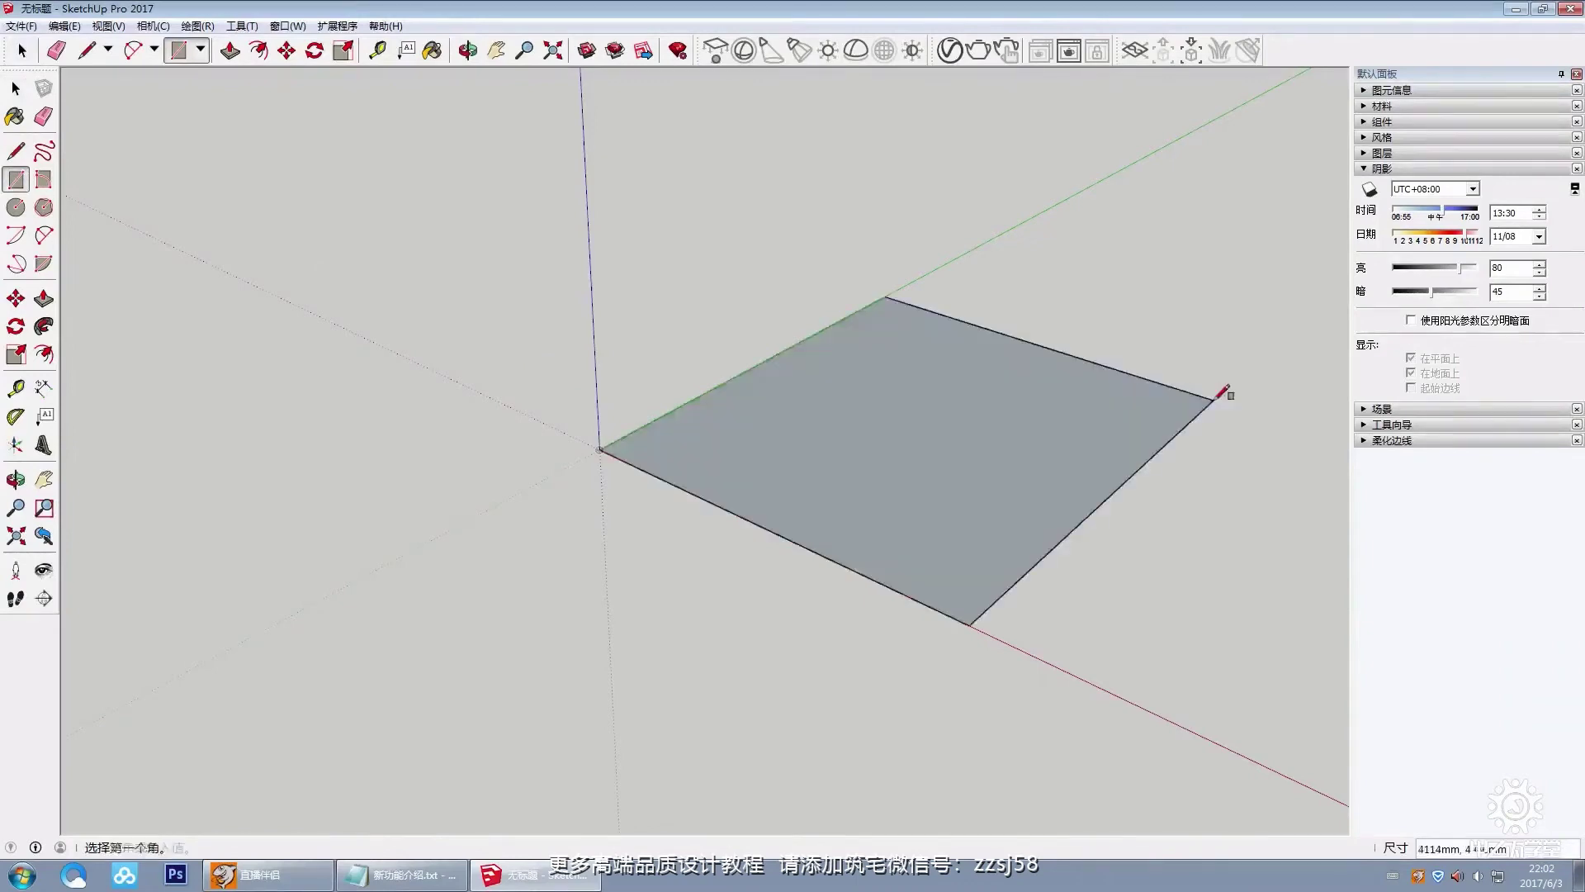
Step: Push/Pull the rectangle upward into a tall rectangular tower
key("space")
left_click(938, 488)
middle_click_drag(888, 527, 877, 428)
key("p")
left_click(862, 477)
scroll(591, 467, "down", 3)
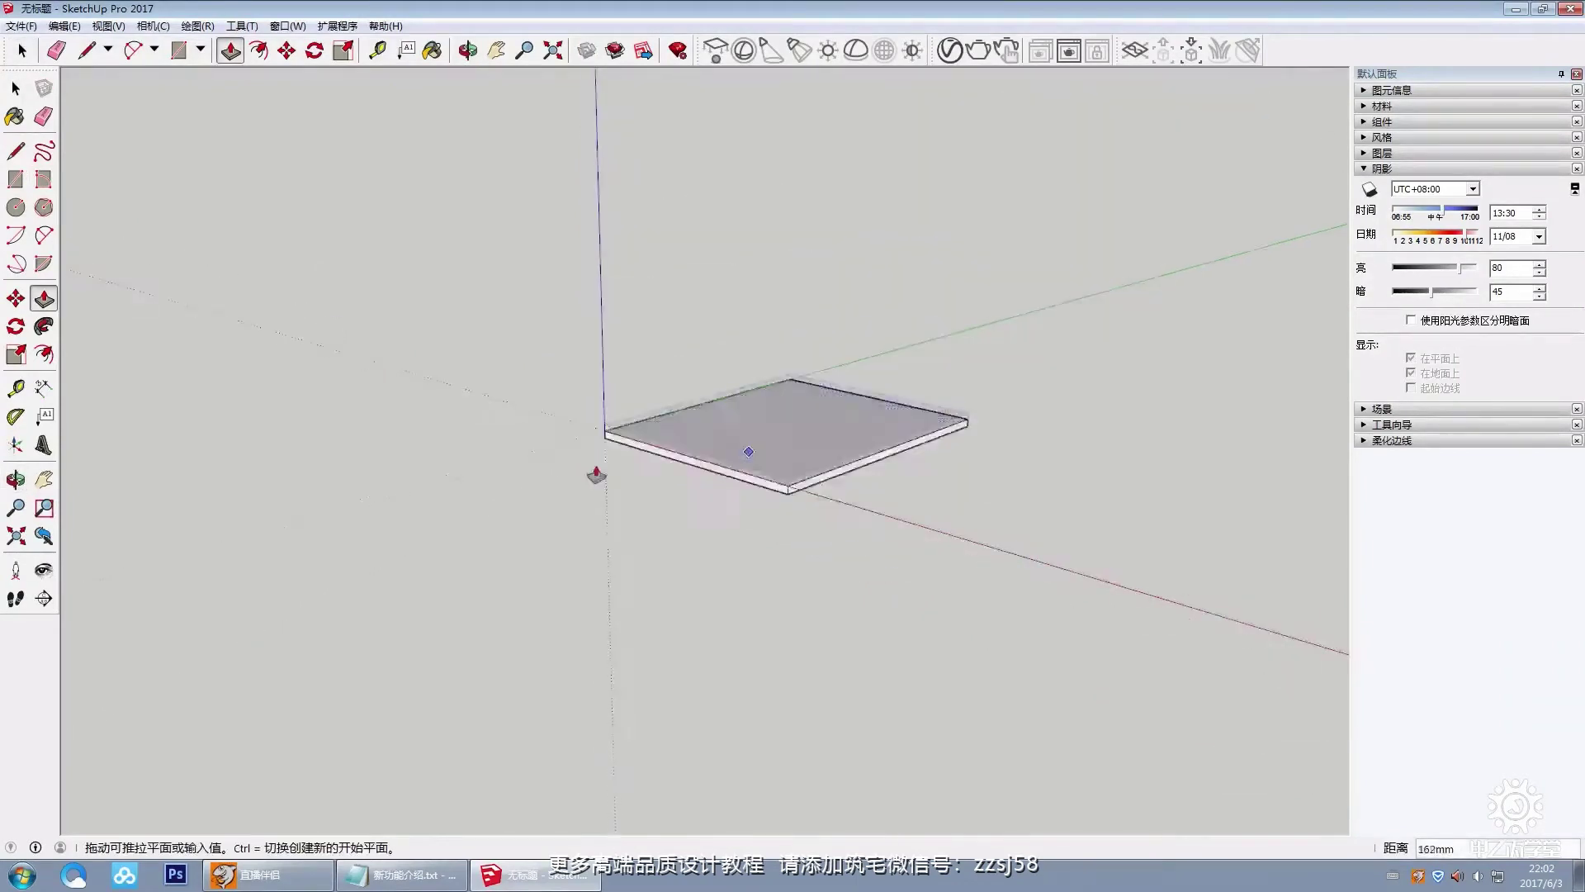
left_click(717, 280)
Step: Place a V-Ray infinite plane at the tower's near base corner and frame the whole tower from a low viewpoint
key("space")
middle_click_drag(726, 510, 701, 446)
scroll(701, 449, "up", 3)
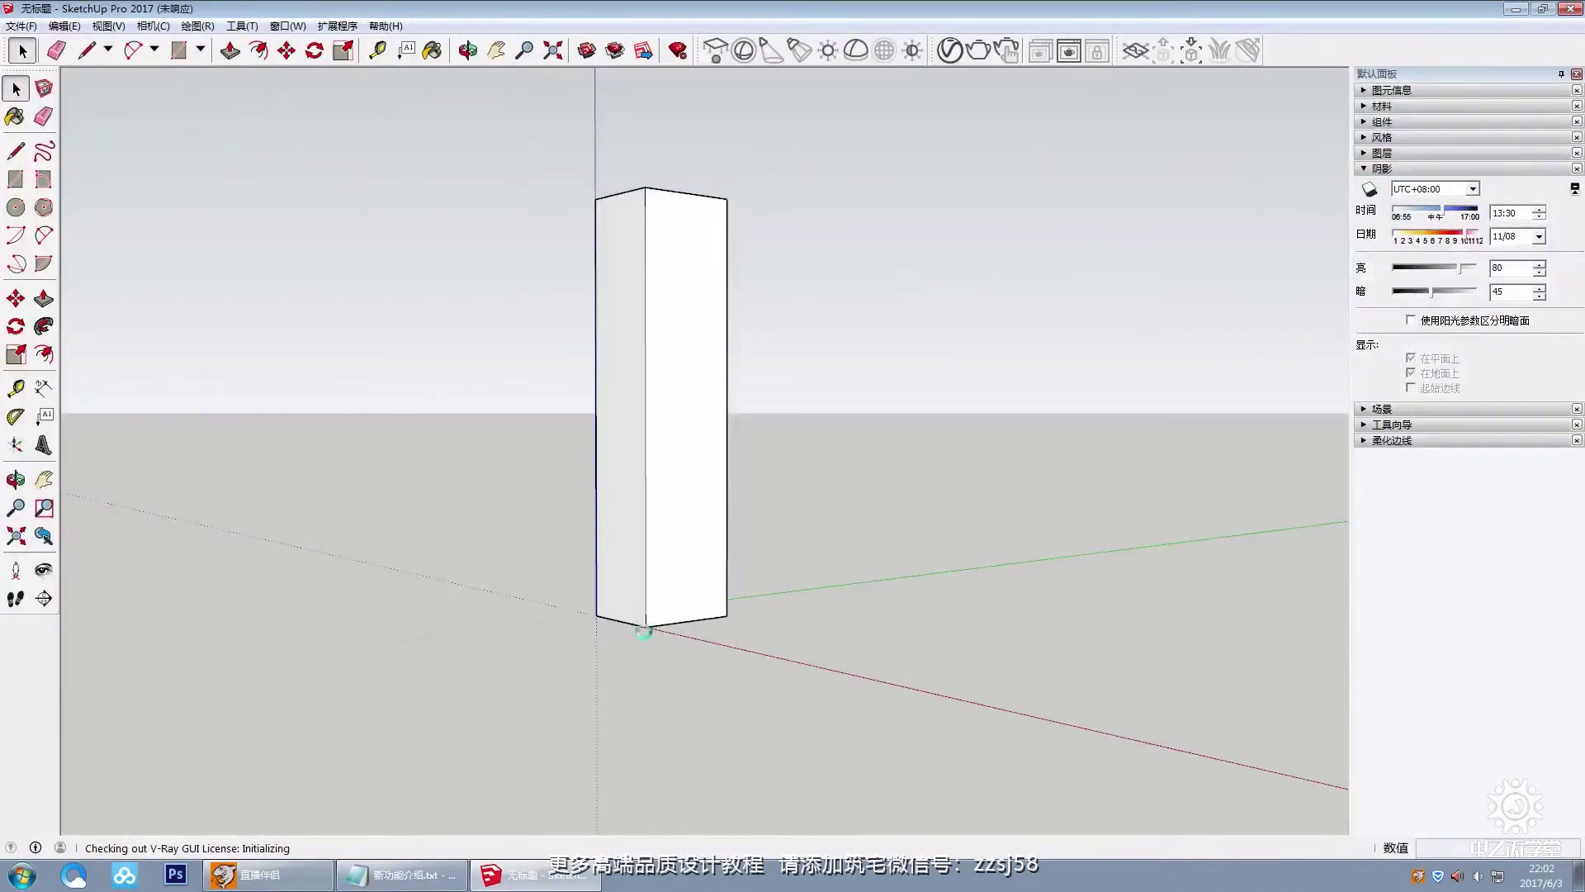
middle_click_drag(722, 564, 723, 555)
scroll(723, 555, "up", 1)
mouse_move(736, 471)
middle_mouse_down("shift")
mouse_move(692, 476)
mouse_move(742, 452)
middle_mouse_up("shift")
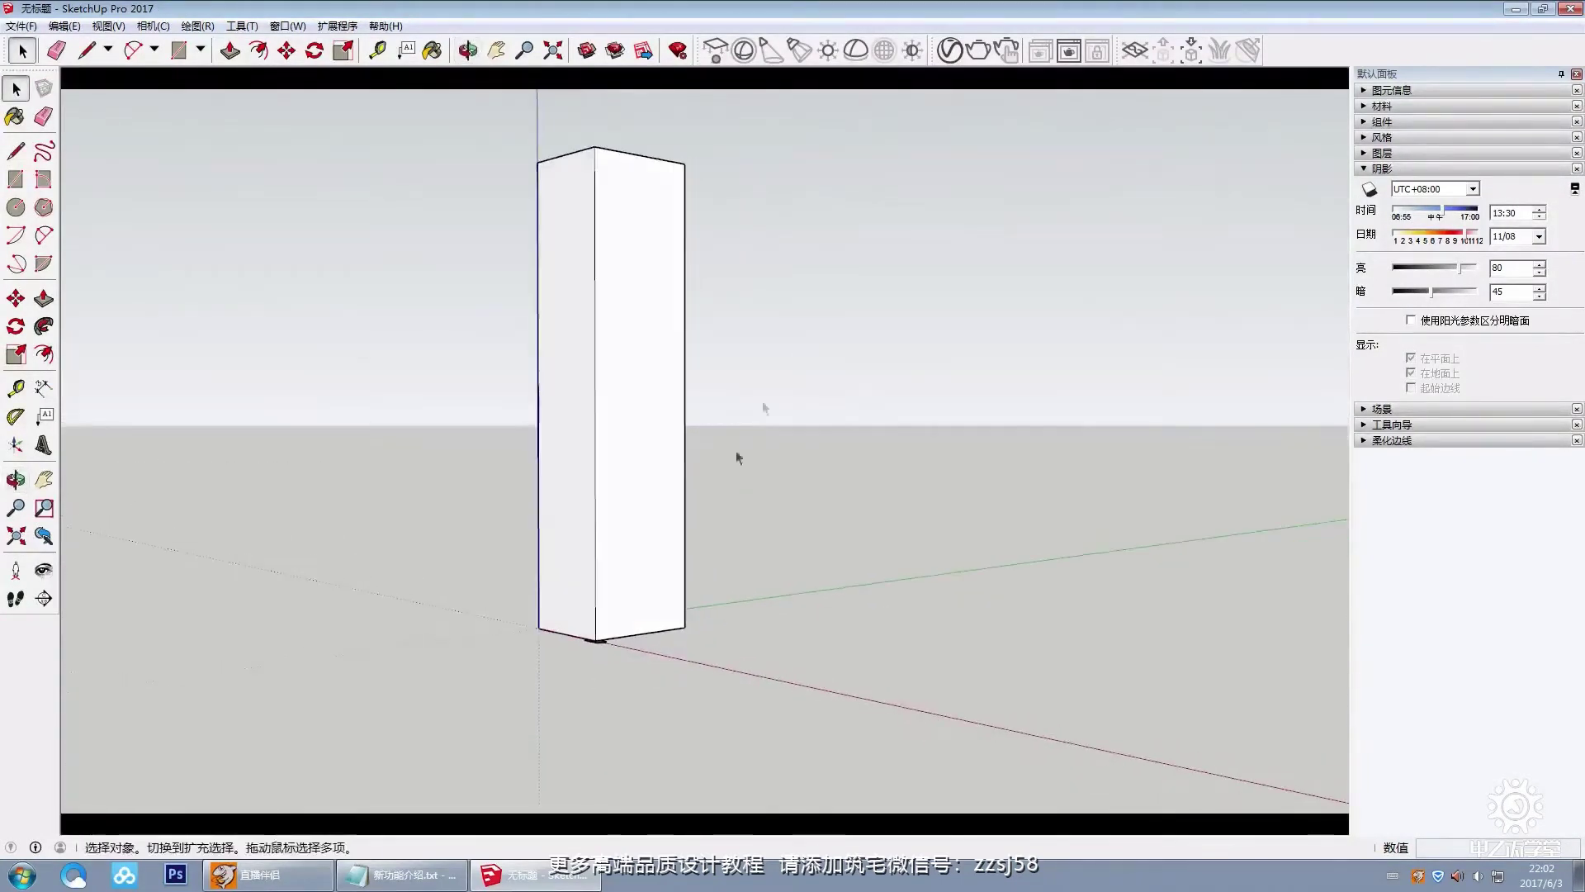
Step: Try a V-Ray render of the whole tower and zoom in on its shadow in the frame buffer
left_click(978, 52)
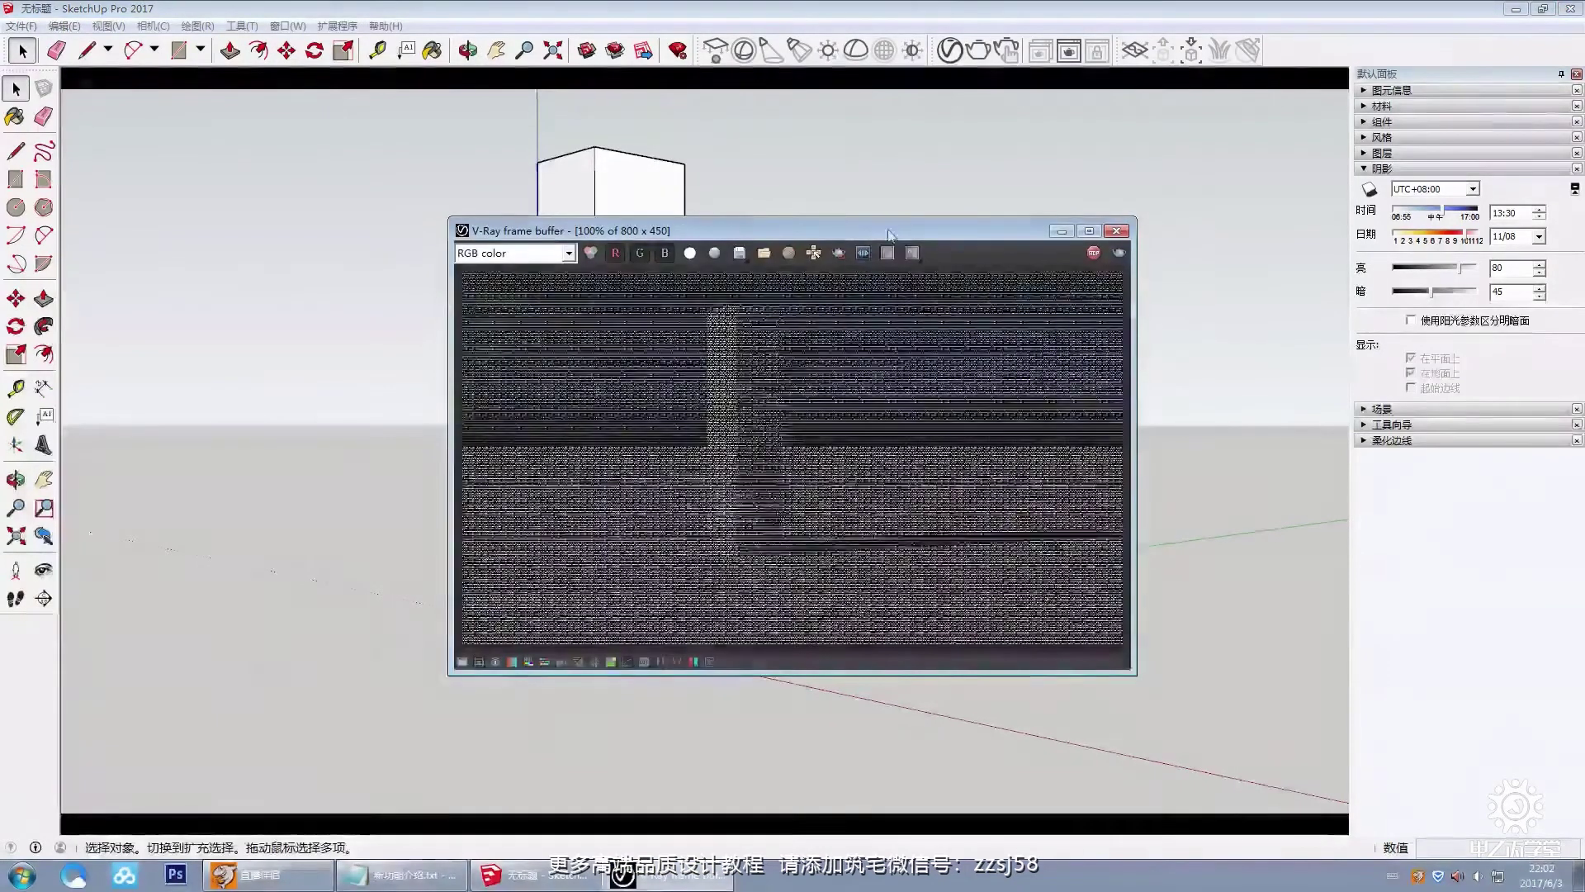
left_click_drag(522, 225, 133, 211)
scroll(488, 518, "up", 1)
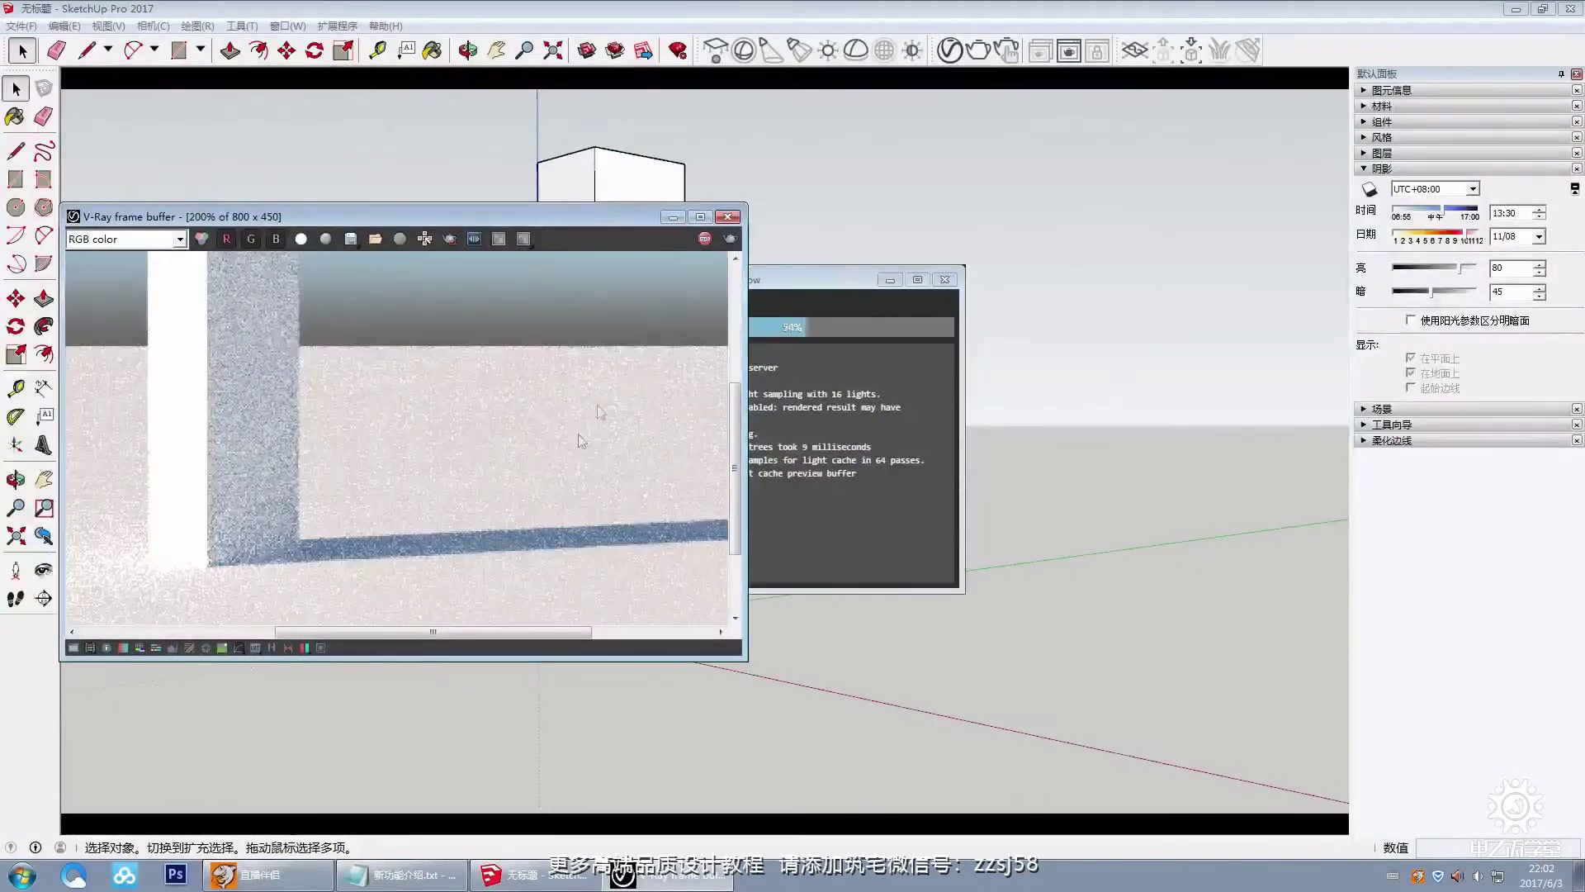
left_click(921, 279)
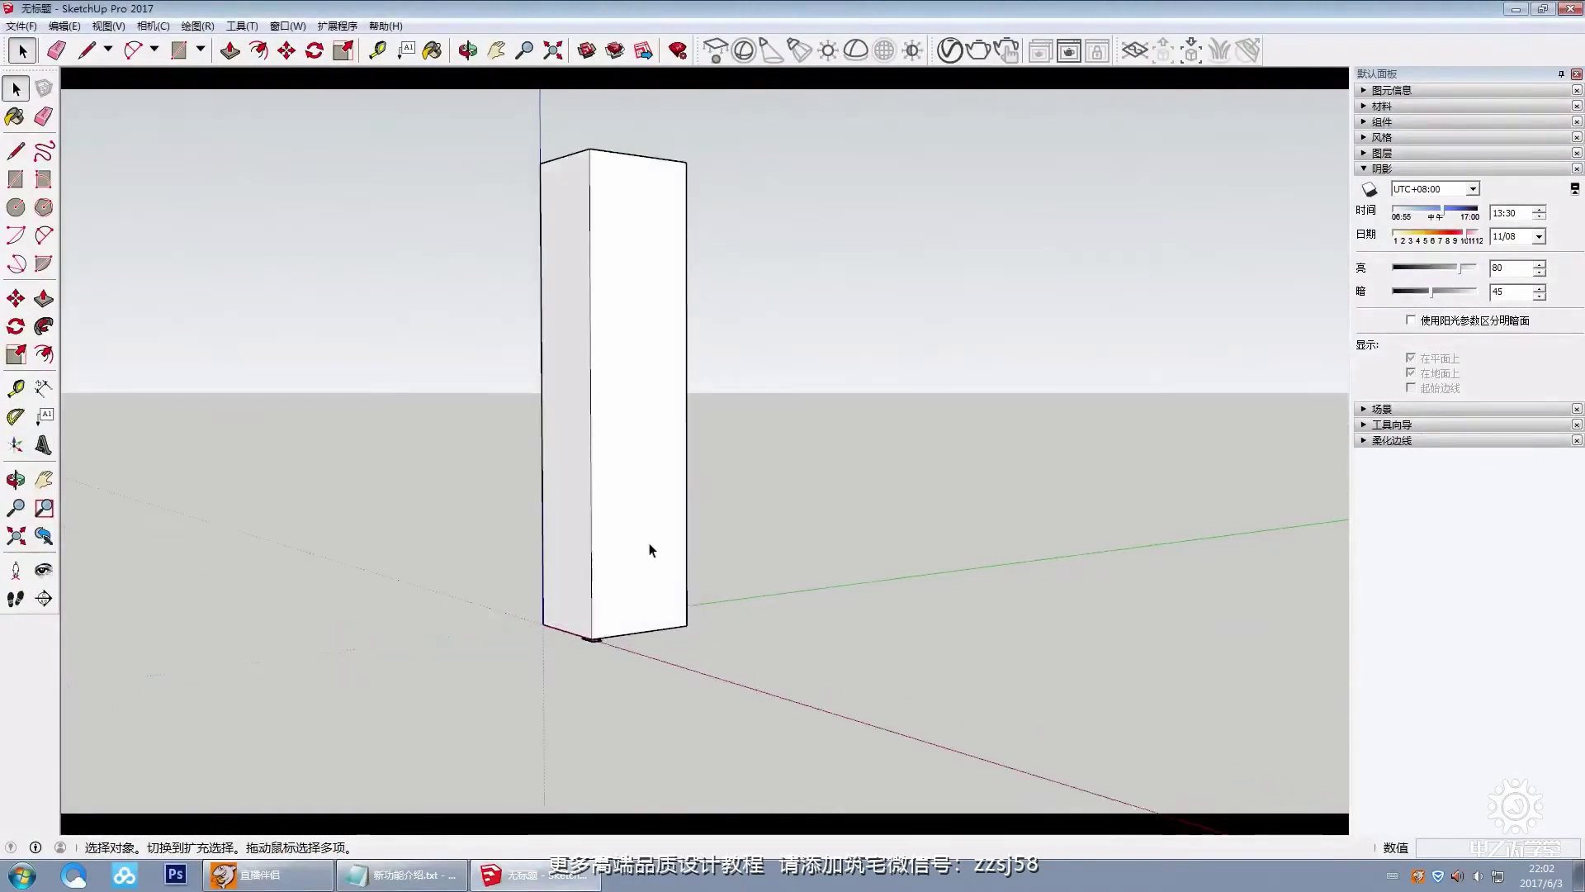
Step: Render a closer view of the tower's base and move the progress window clear of the frame buffer
middle_click_drag(700, 497, 721, 433)
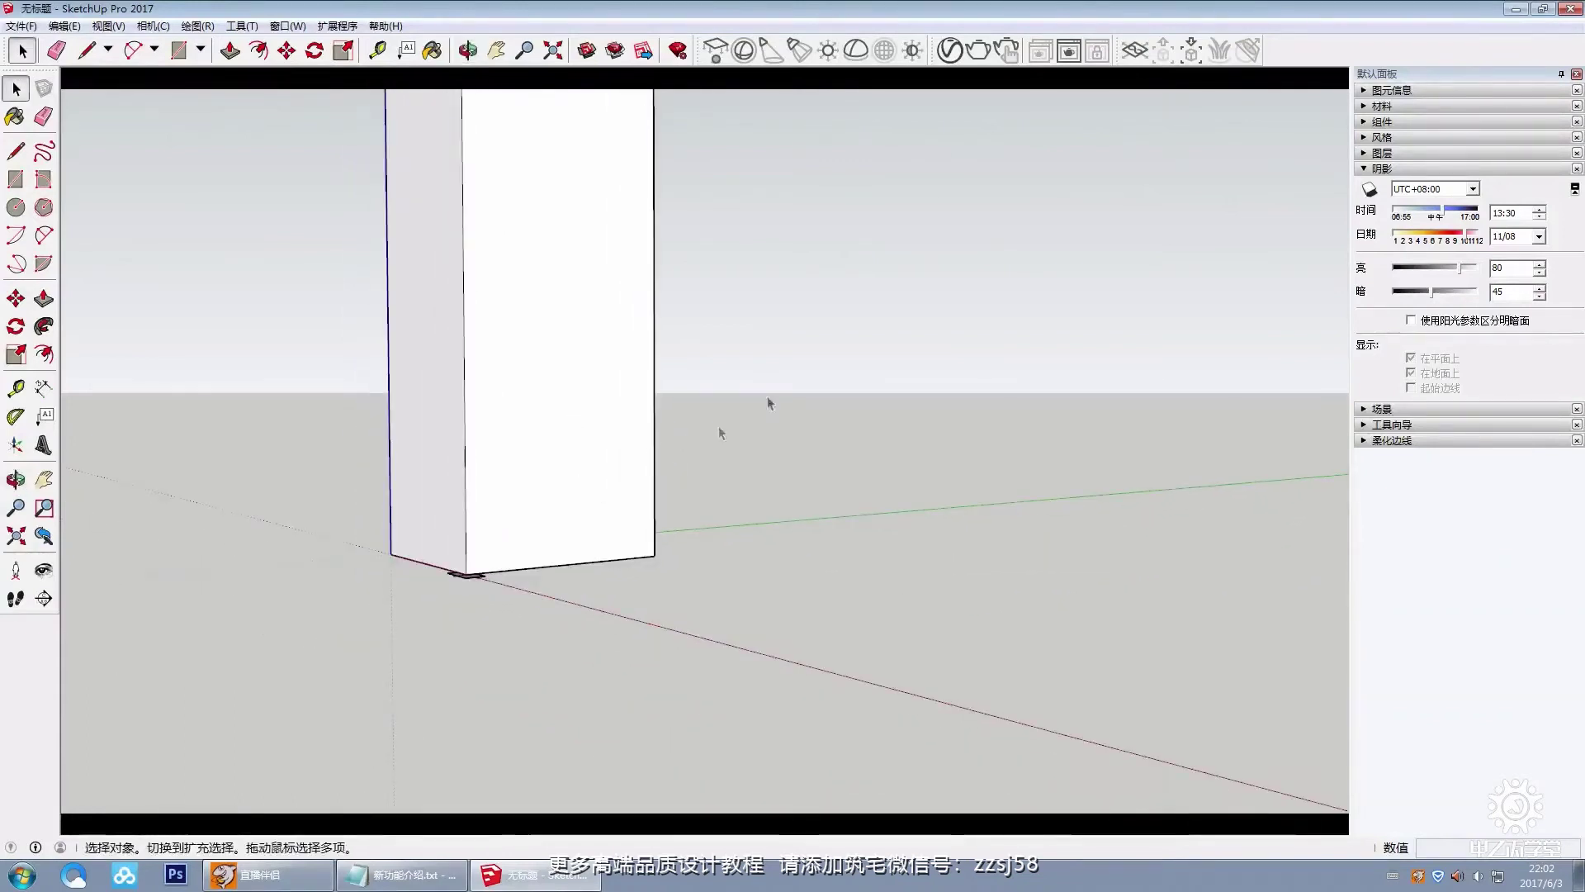
left_click(978, 50)
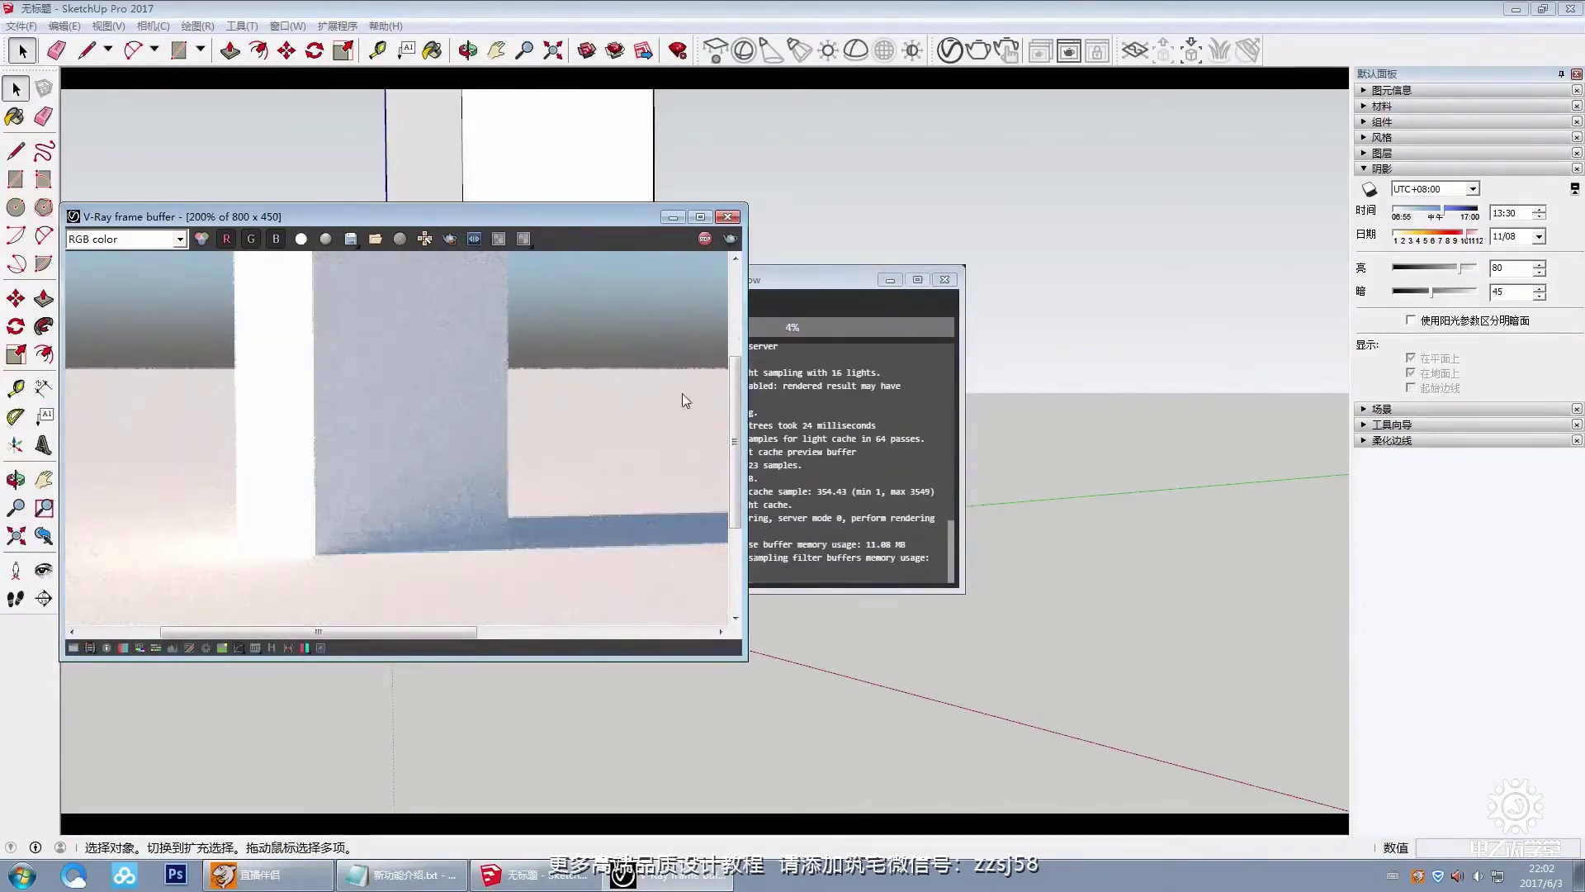
left_click_drag(789, 305, 1078, 171)
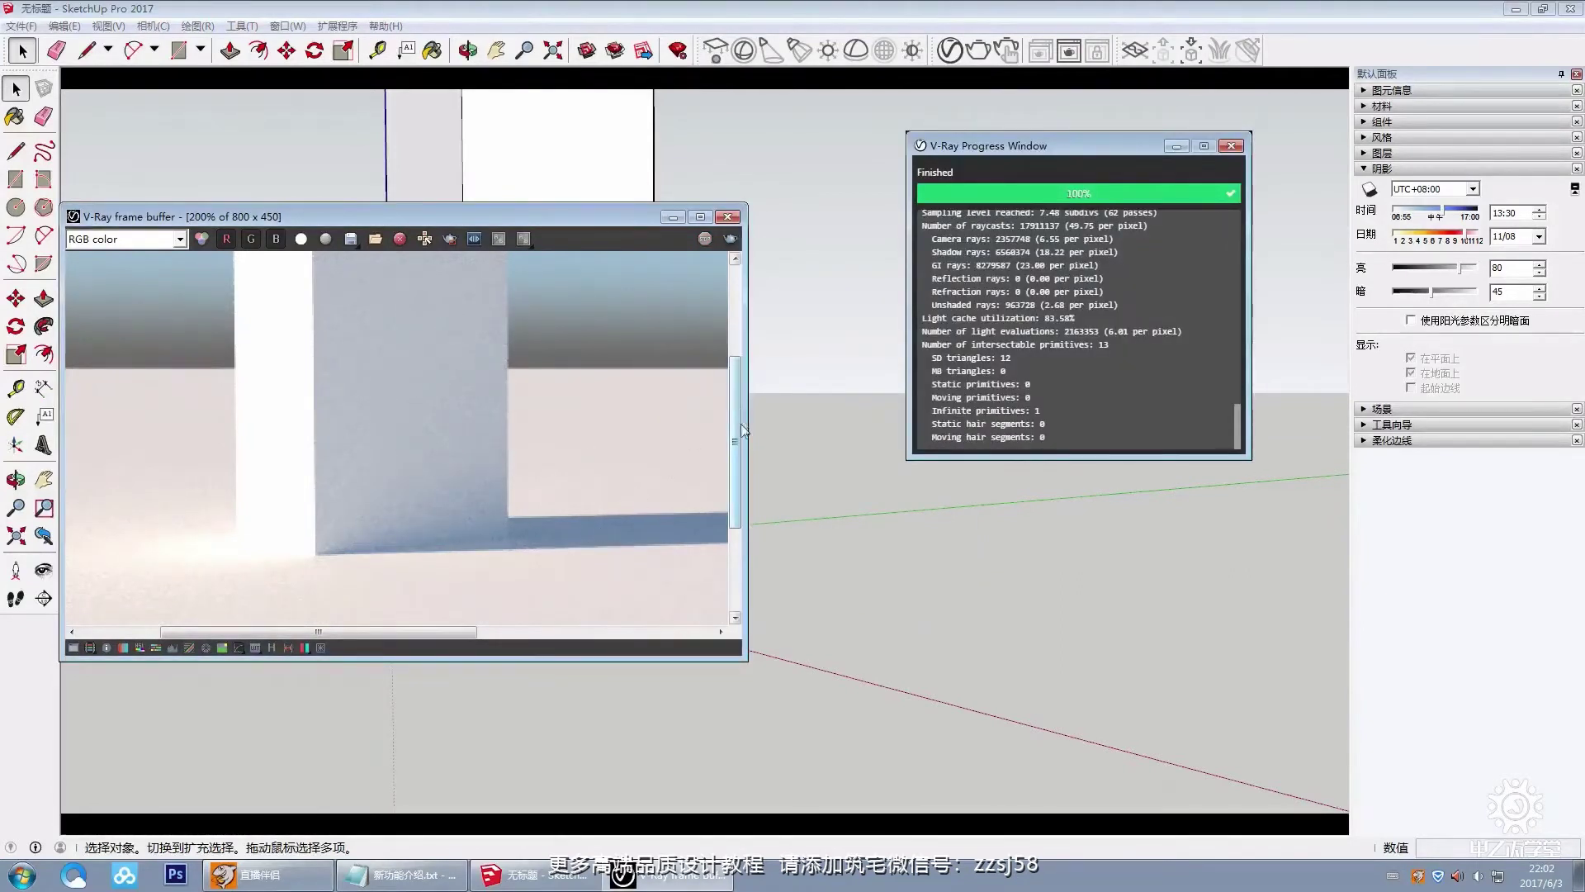
Step: Widen the frame buffer and examine the rendered shadow at the tower's base up close
left_click_drag(915, 422, 921, 421)
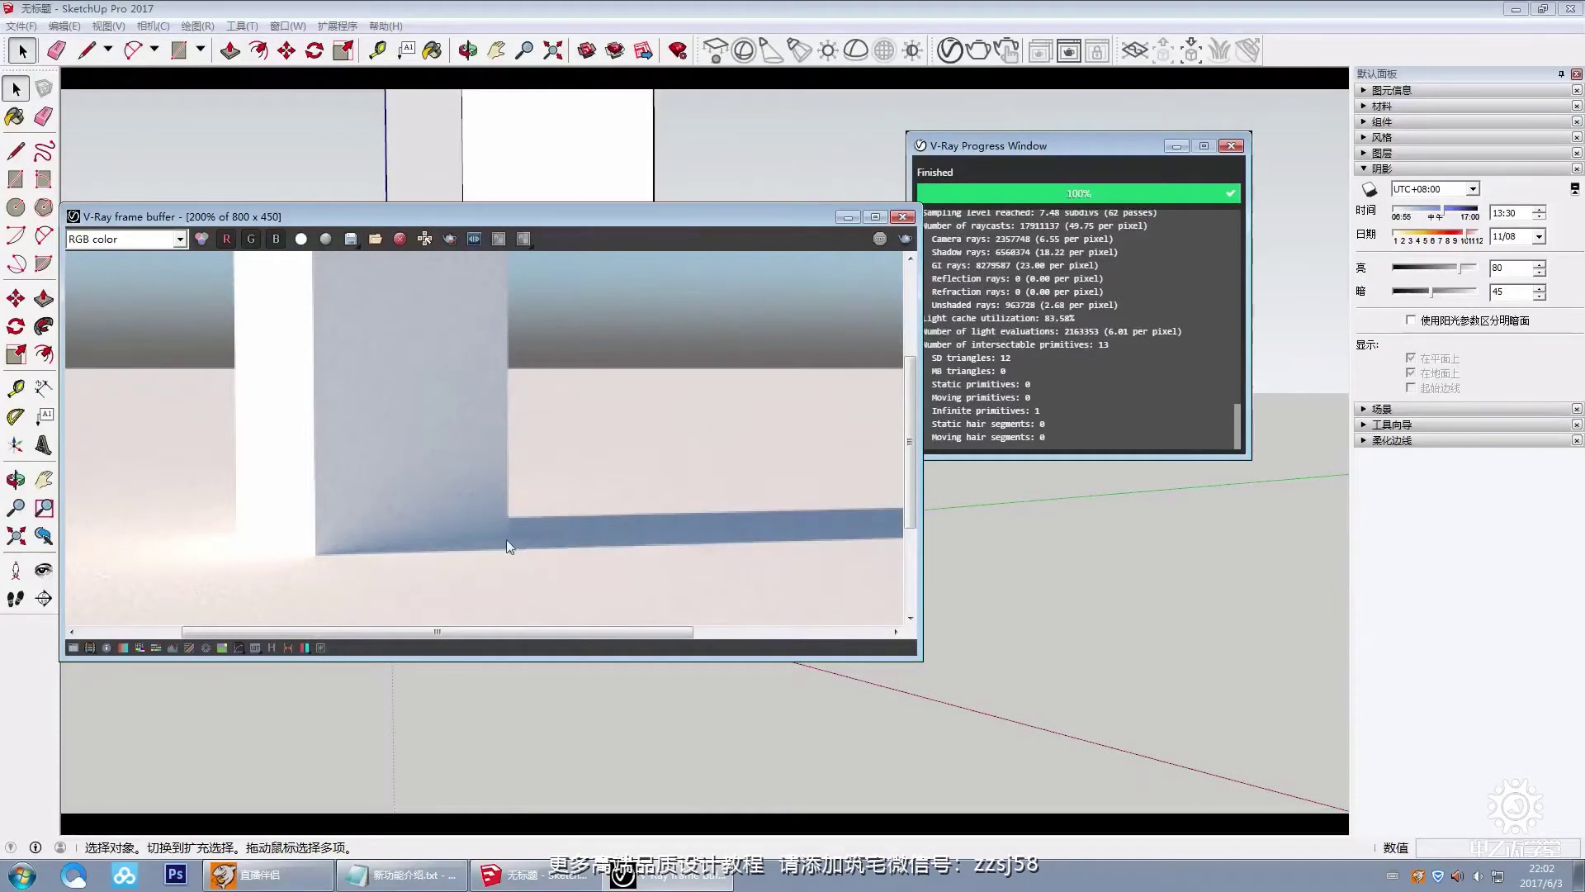
scroll(507, 542, "up", 1)
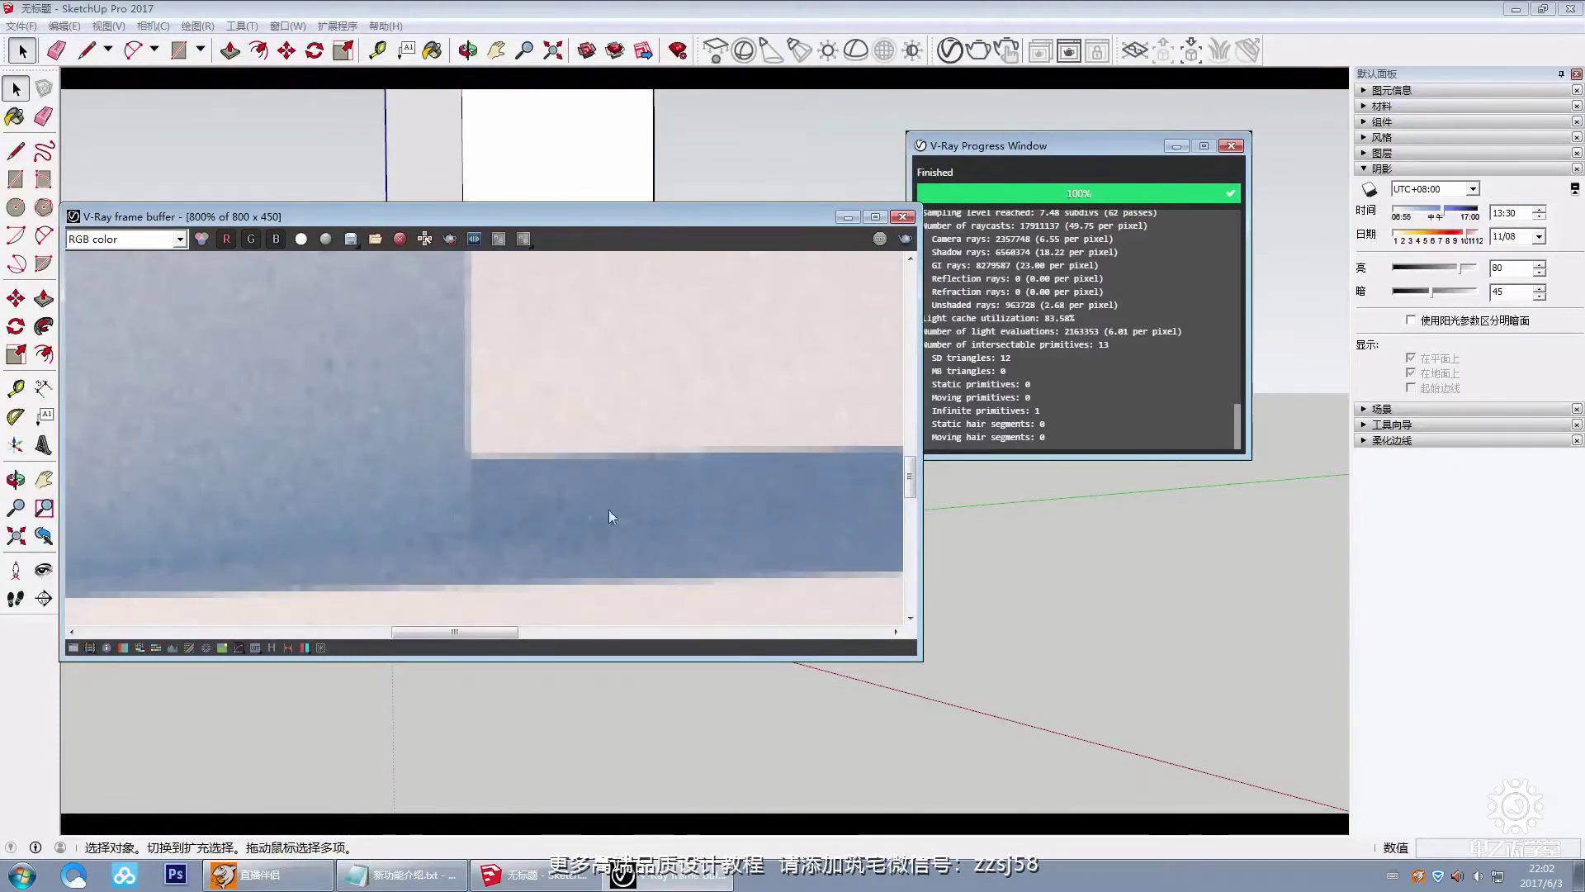
scroll(513, 521, "down", 1)
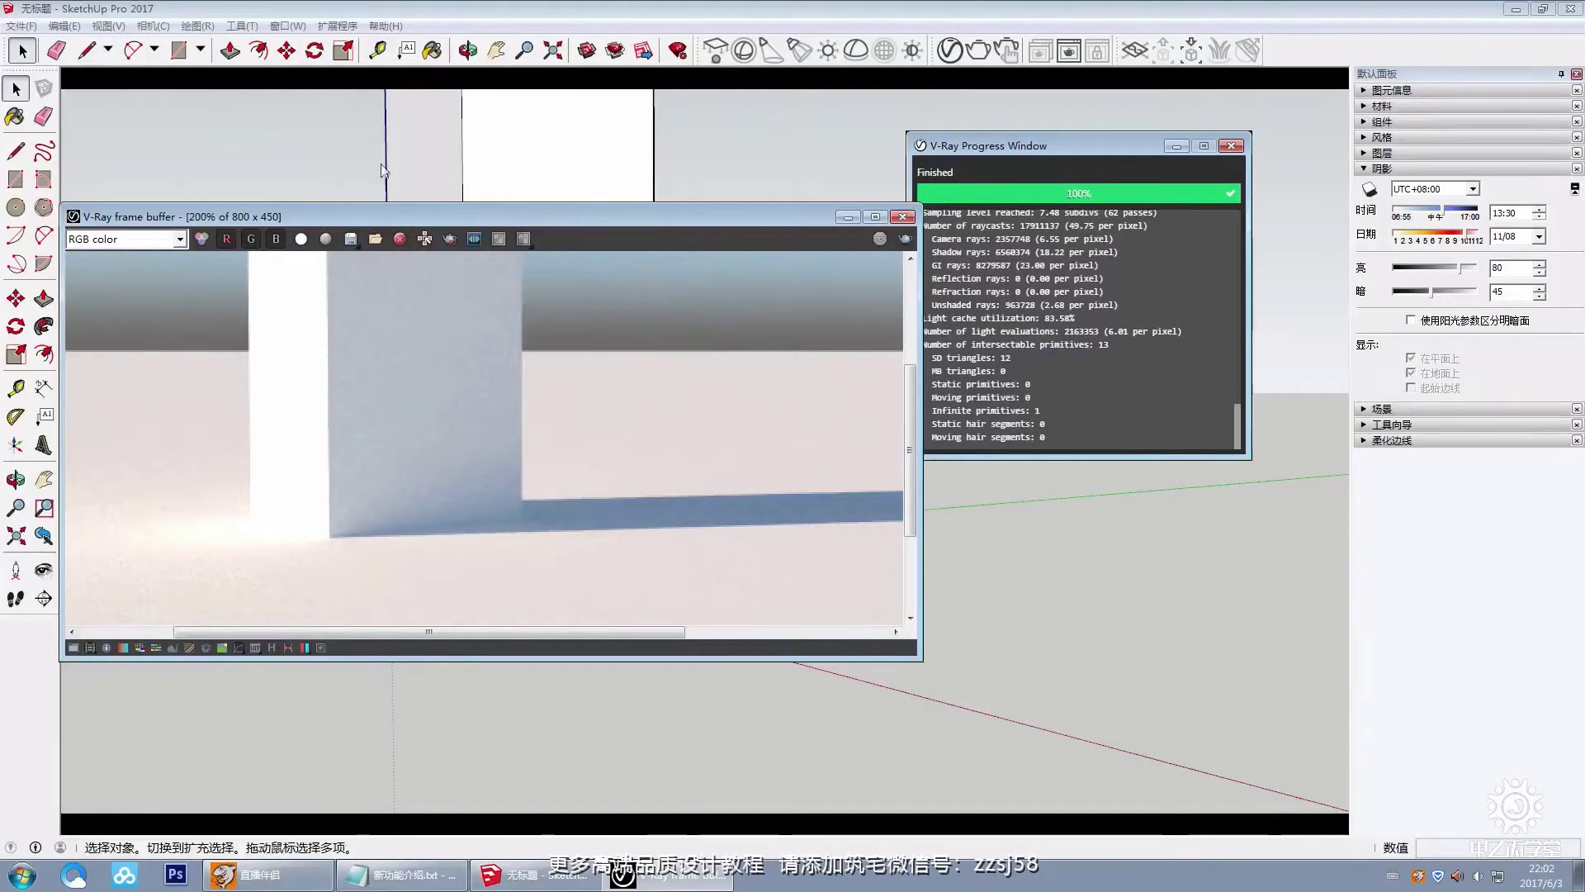
Step: Show the frame buffer's color corrections and reposition the widened window
left_click_drag(381, 216, 444, 198)
left_click(147, 630)
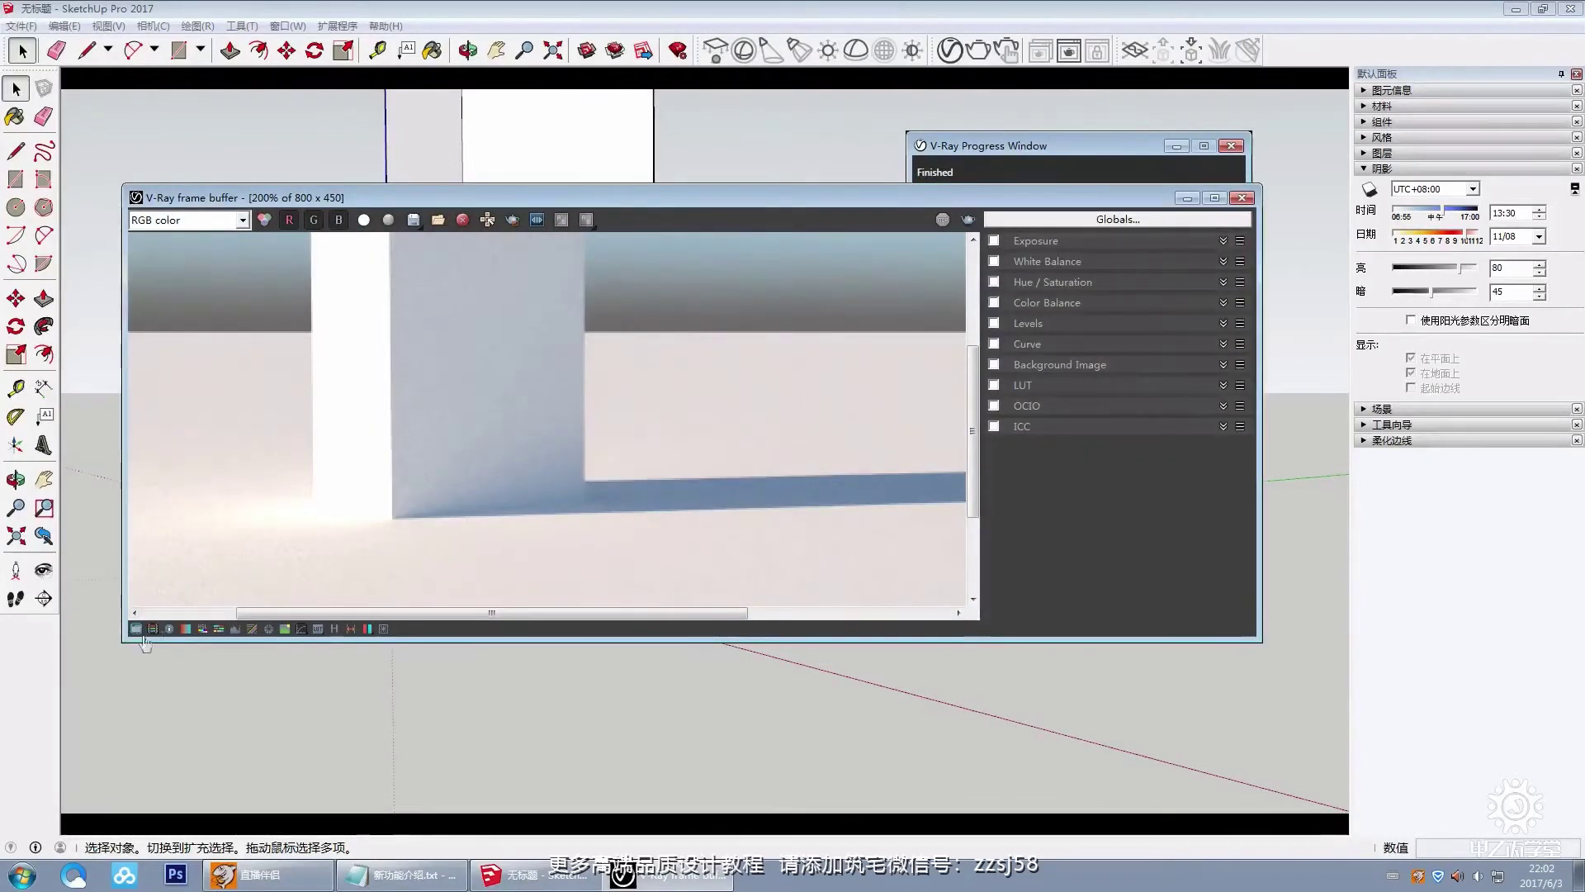
left_click_drag(1050, 201, 924, 251)
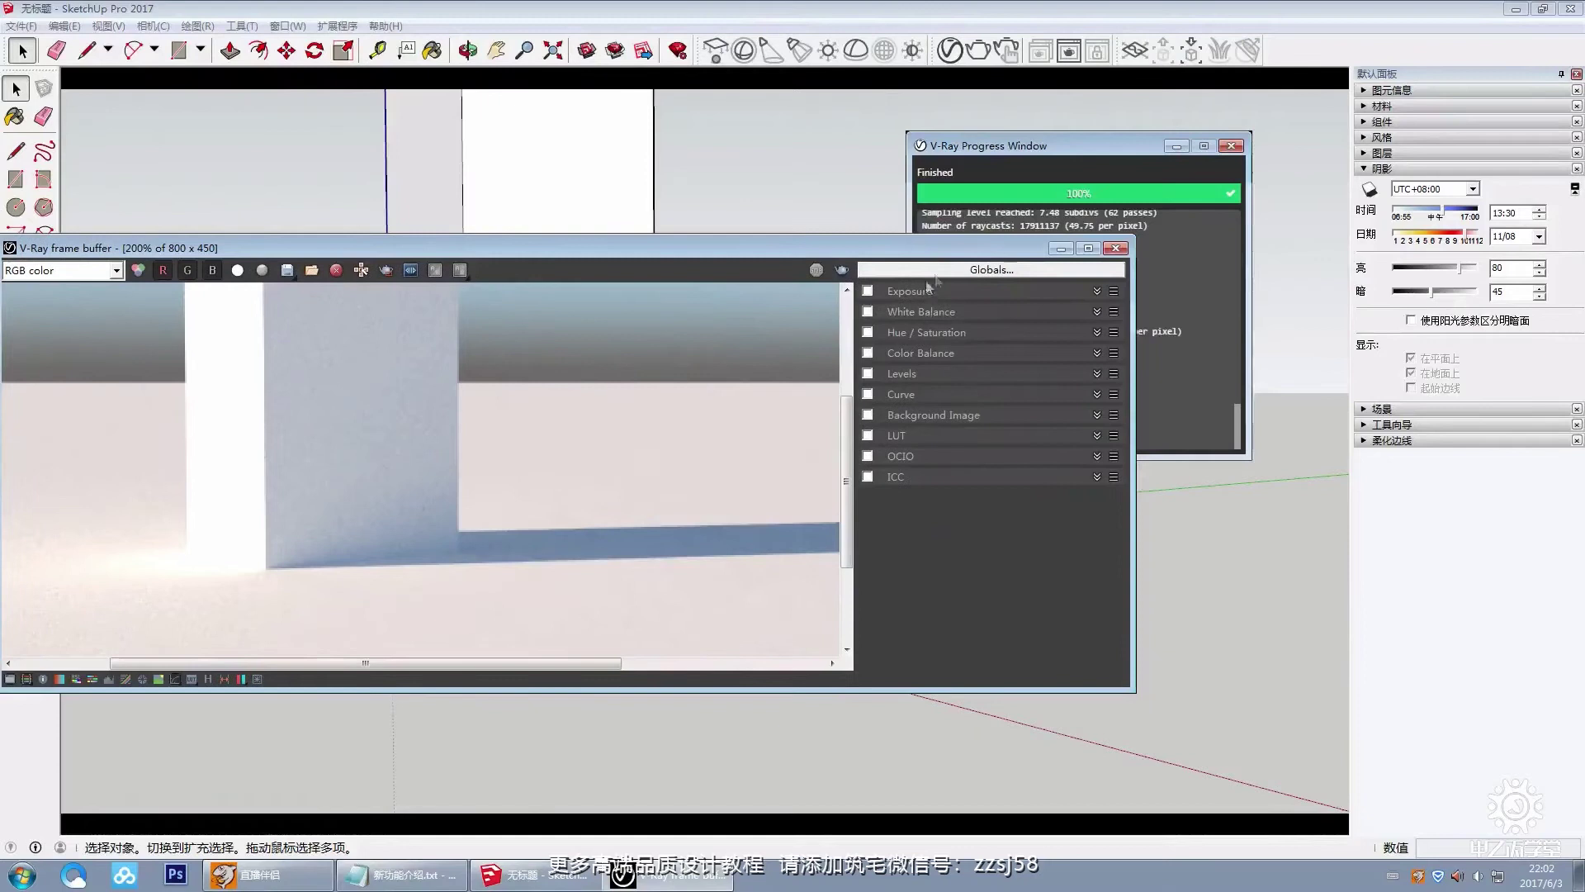
Step: Try the Levels correction on the render and turn it off again
left_click(900, 375)
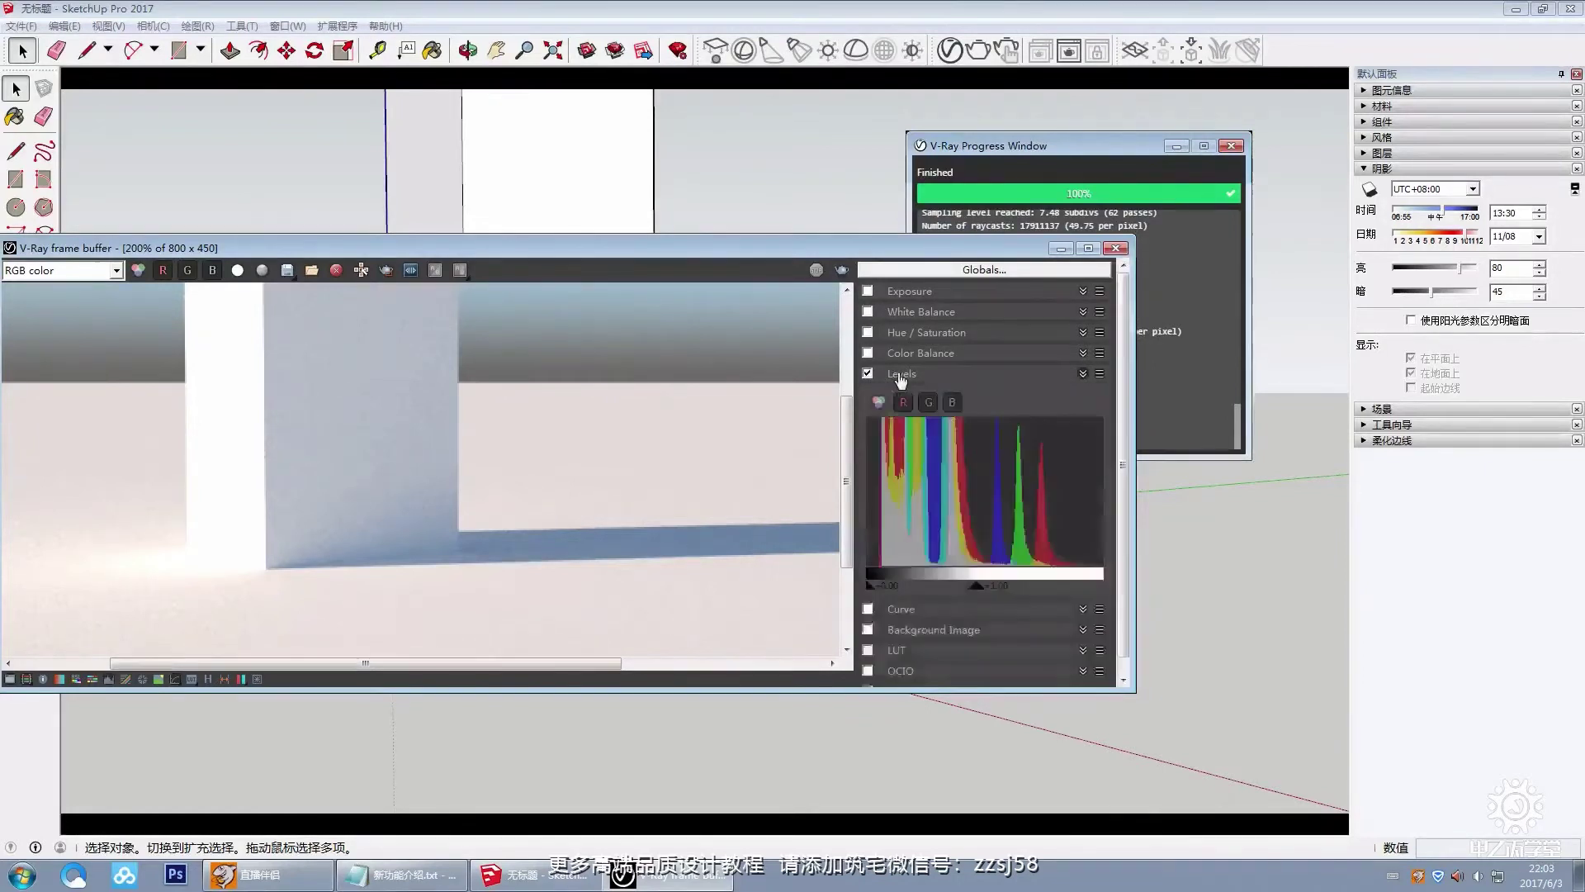
left_click(867, 373)
left_click(896, 380)
Step: Apply a Curve correction that deepens the render's dark tones, with a lower curve point at about 0.09, -0.09, and inspect the image
left_click(900, 395)
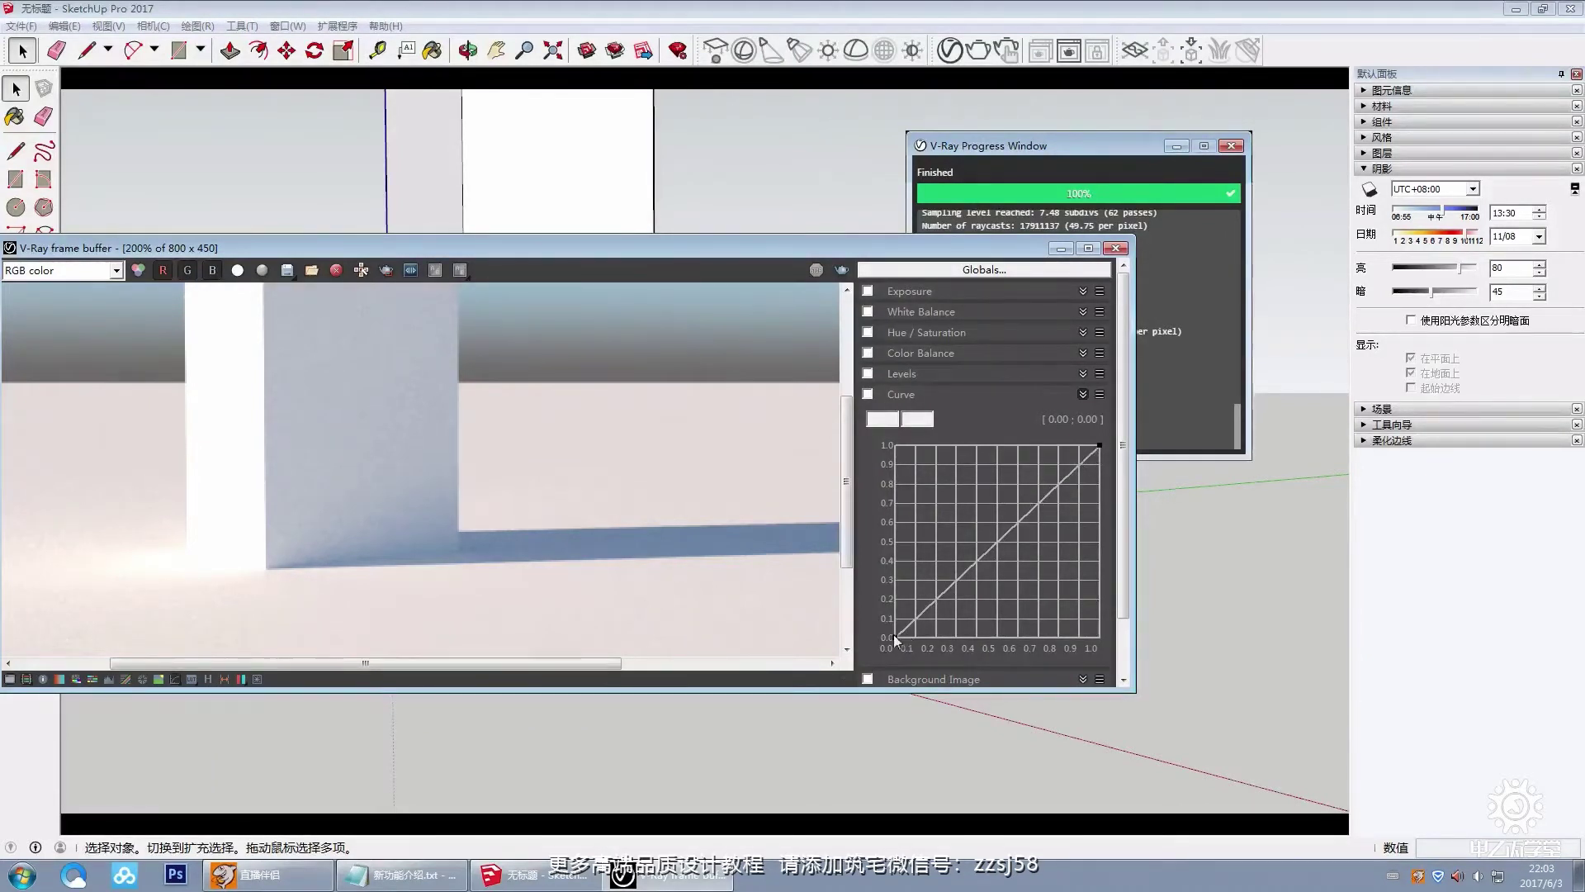
scroll(502, 448, "down", 1)
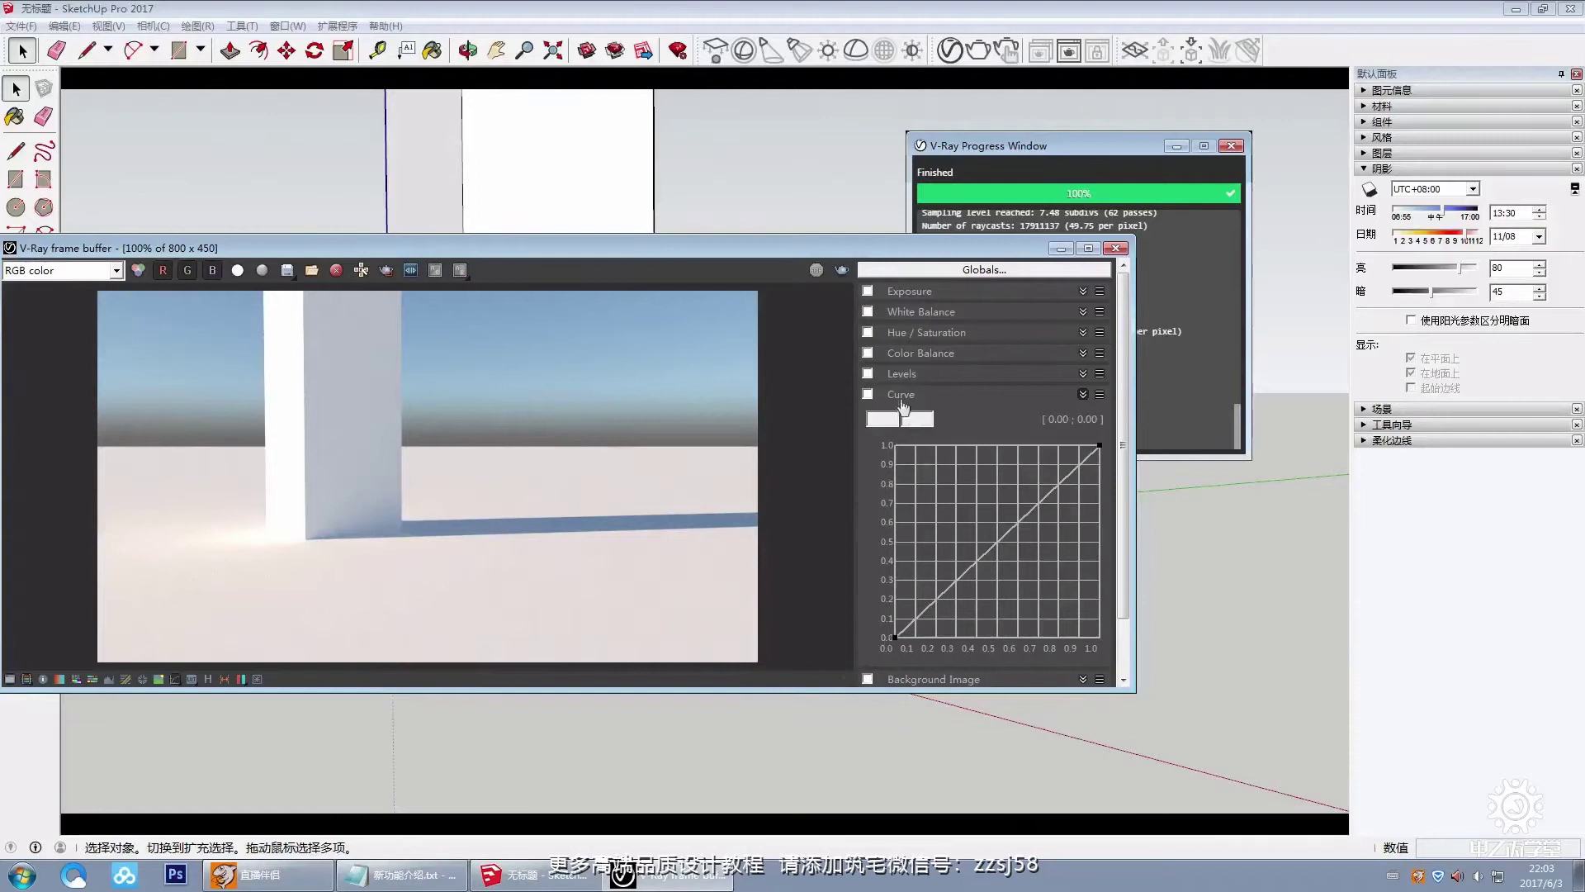
mouse_move(897, 636)
left_mouse_down()
mouse_move(899, 577)
mouse_move(900, 607)
left_mouse_up()
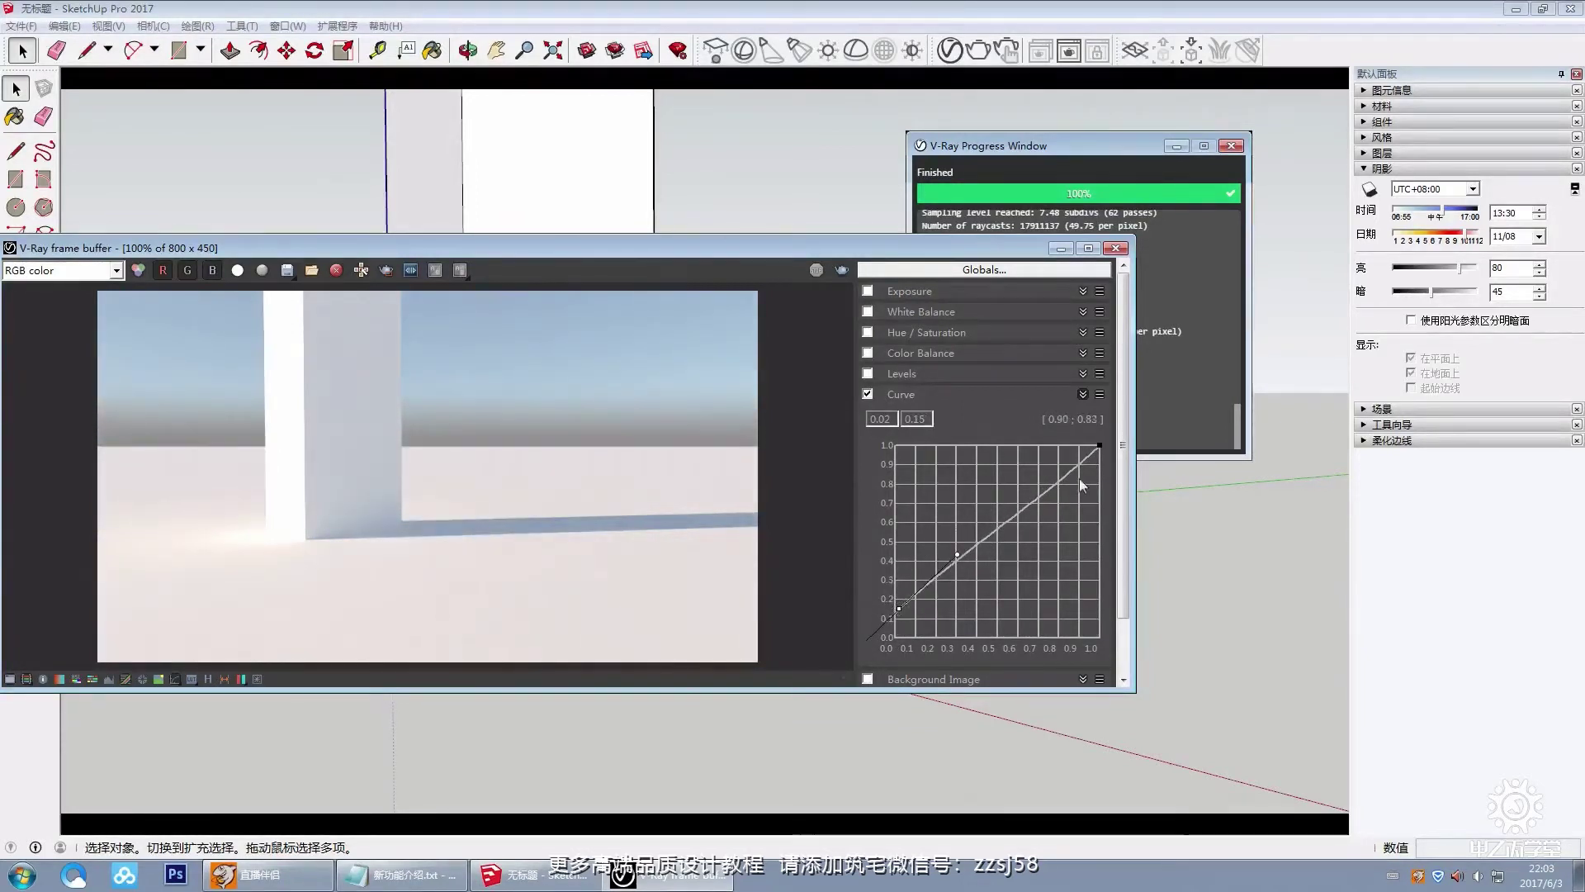
left_click_drag(957, 554, 882, 640)
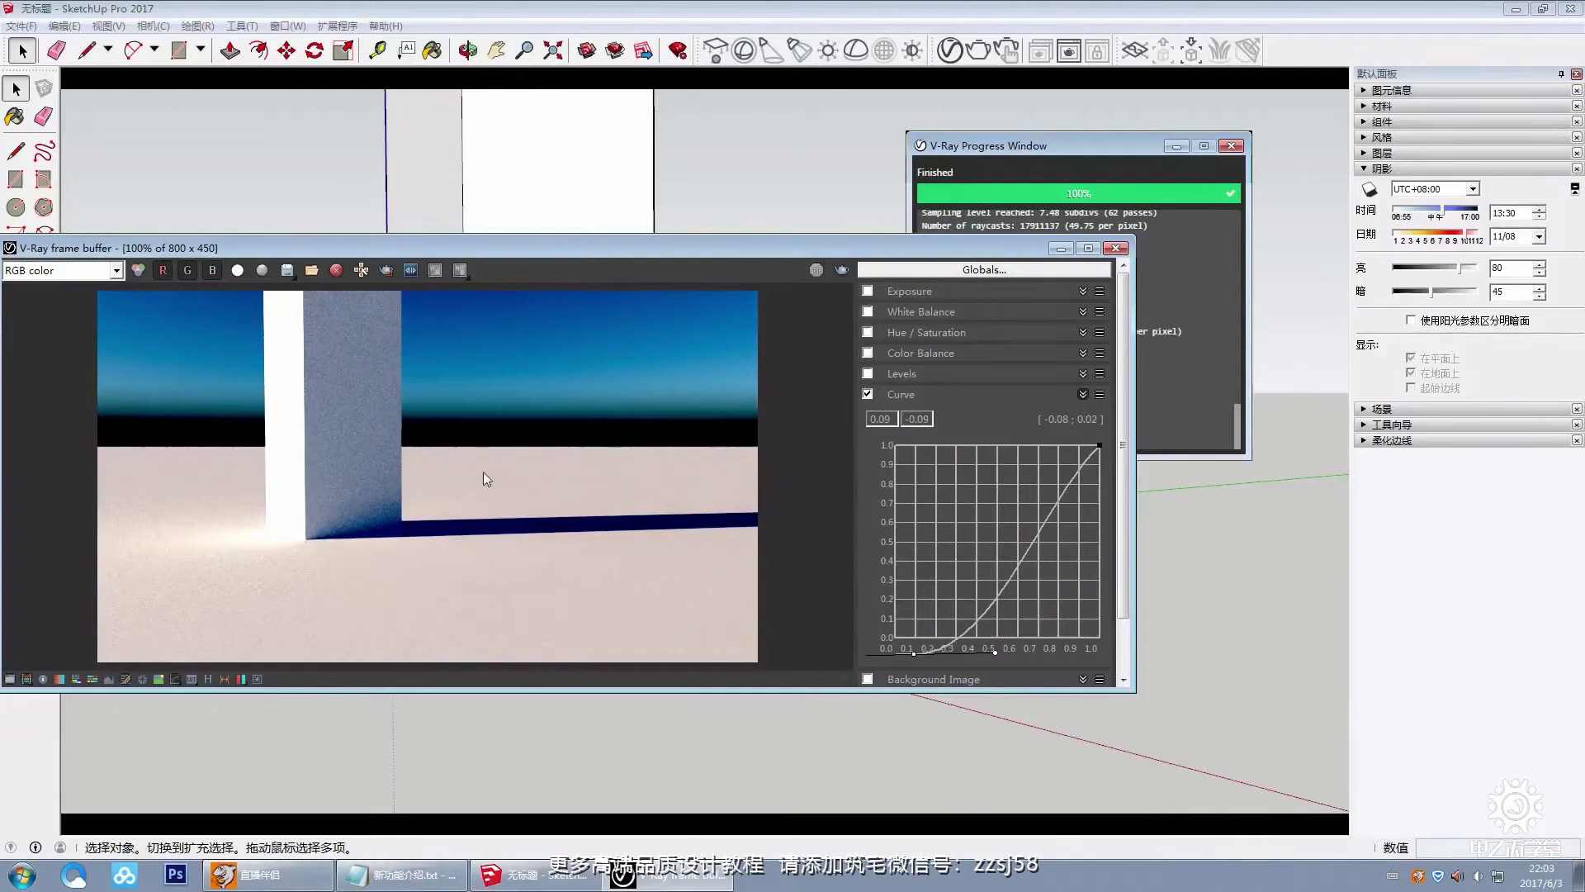
scroll(361, 520, "up", 2)
scroll(491, 565, "down", 1)
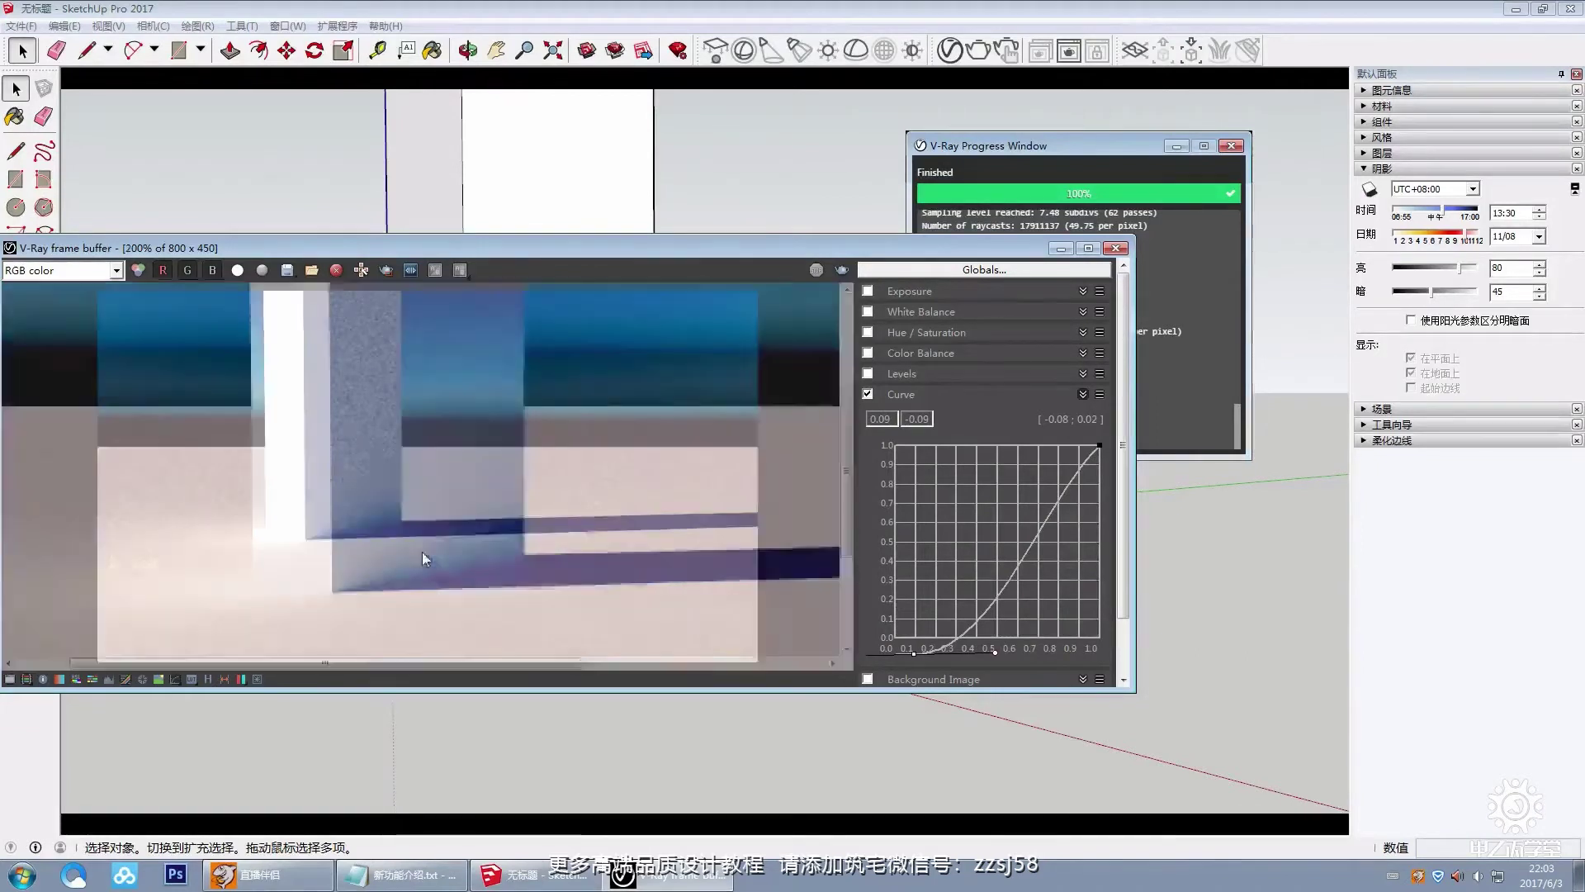
scroll(460, 534, "down", 1)
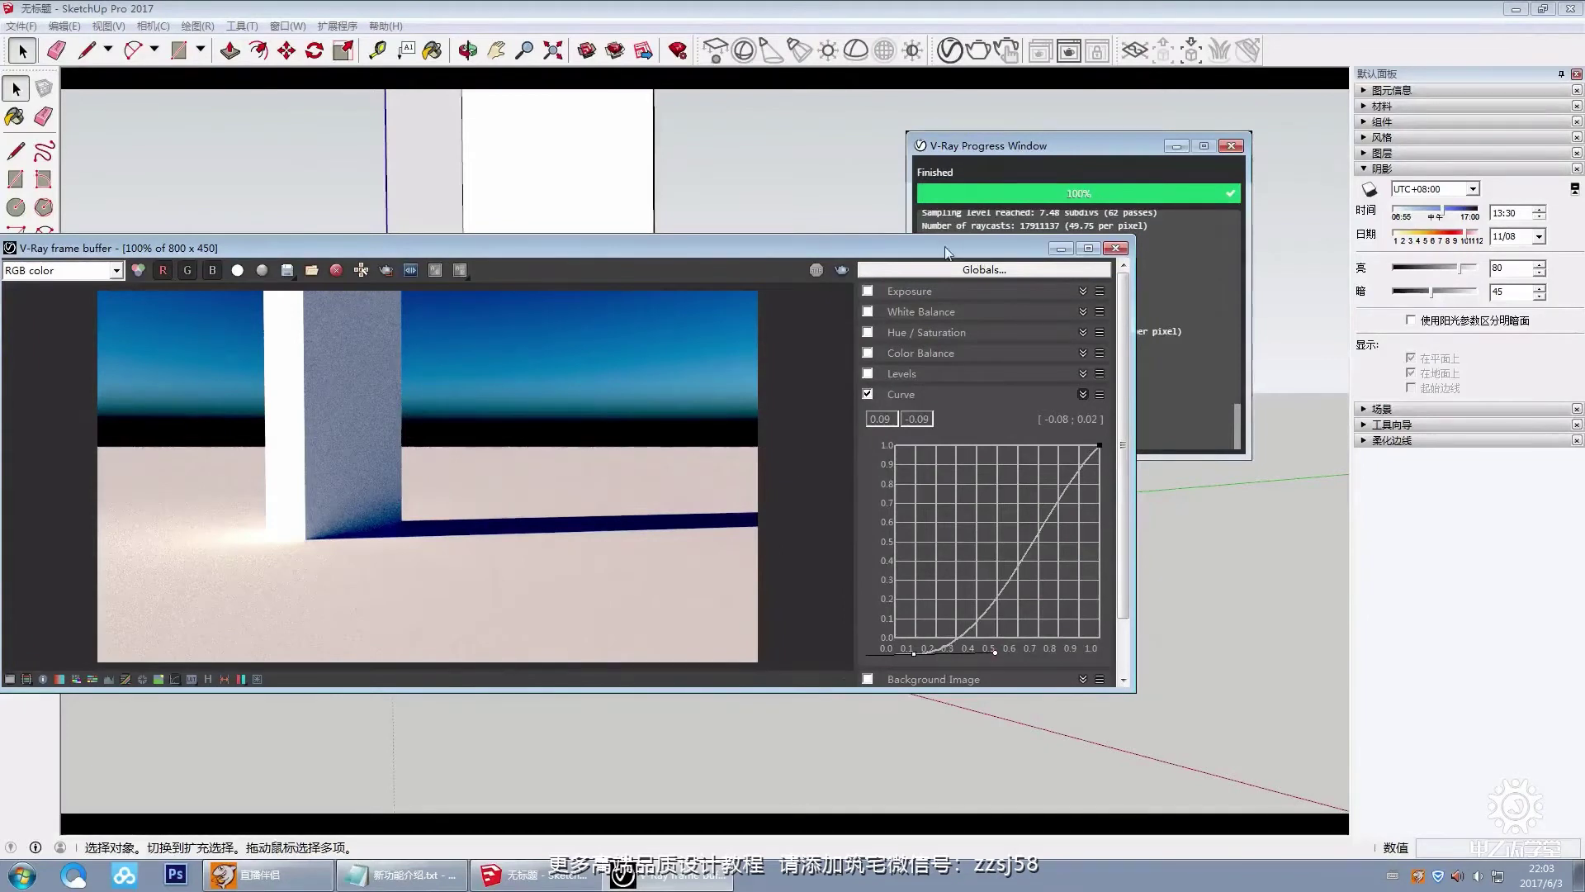
Step: Close the frame buffer and the V-Ray progress window
left_click_drag(1021, 248, 1101, 264)
left_click(1196, 262)
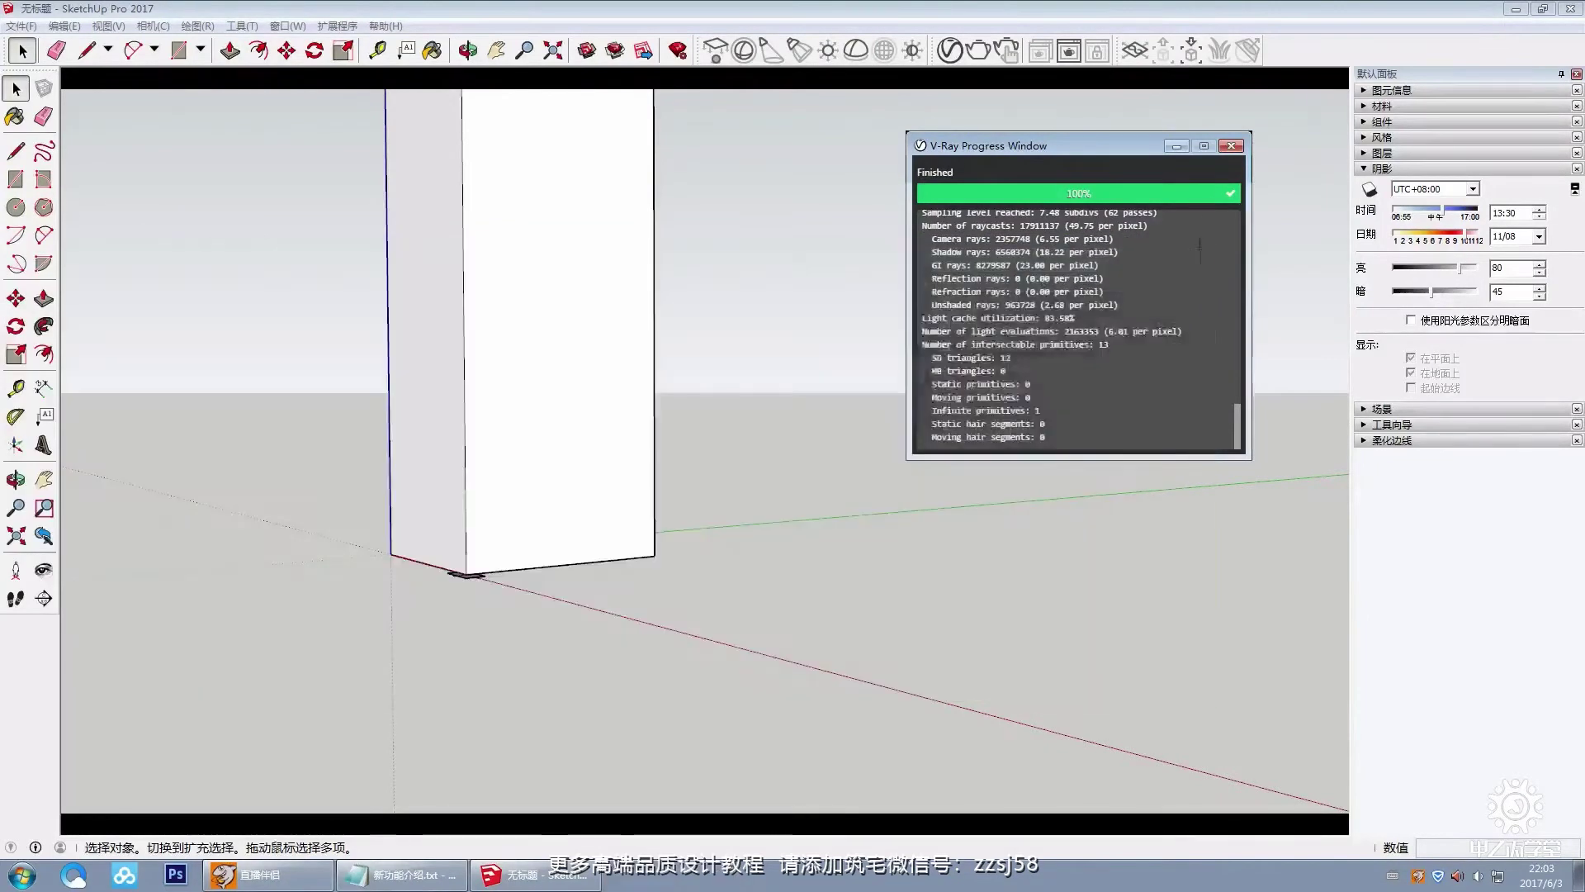
left_click(1231, 147)
Step: Open the V-Ray asset editor with its detailed parameters shown and collapse the VRayBRDF section of Chris_Hair
left_click(950, 49)
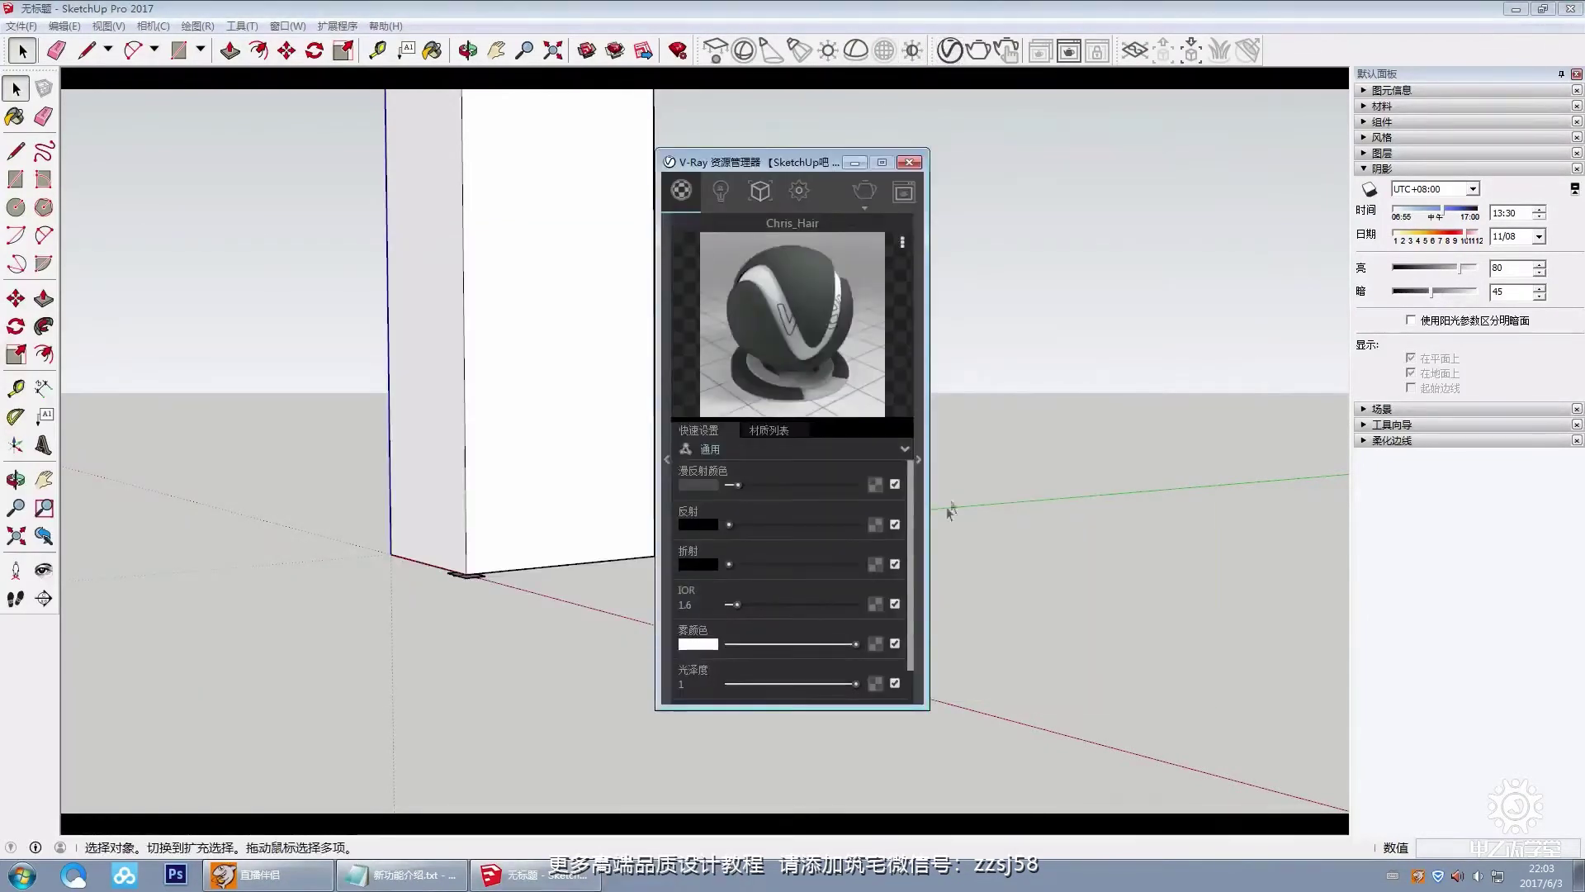
left_click(915, 450)
left_click_drag(1023, 162, 702, 144)
left_click(626, 189)
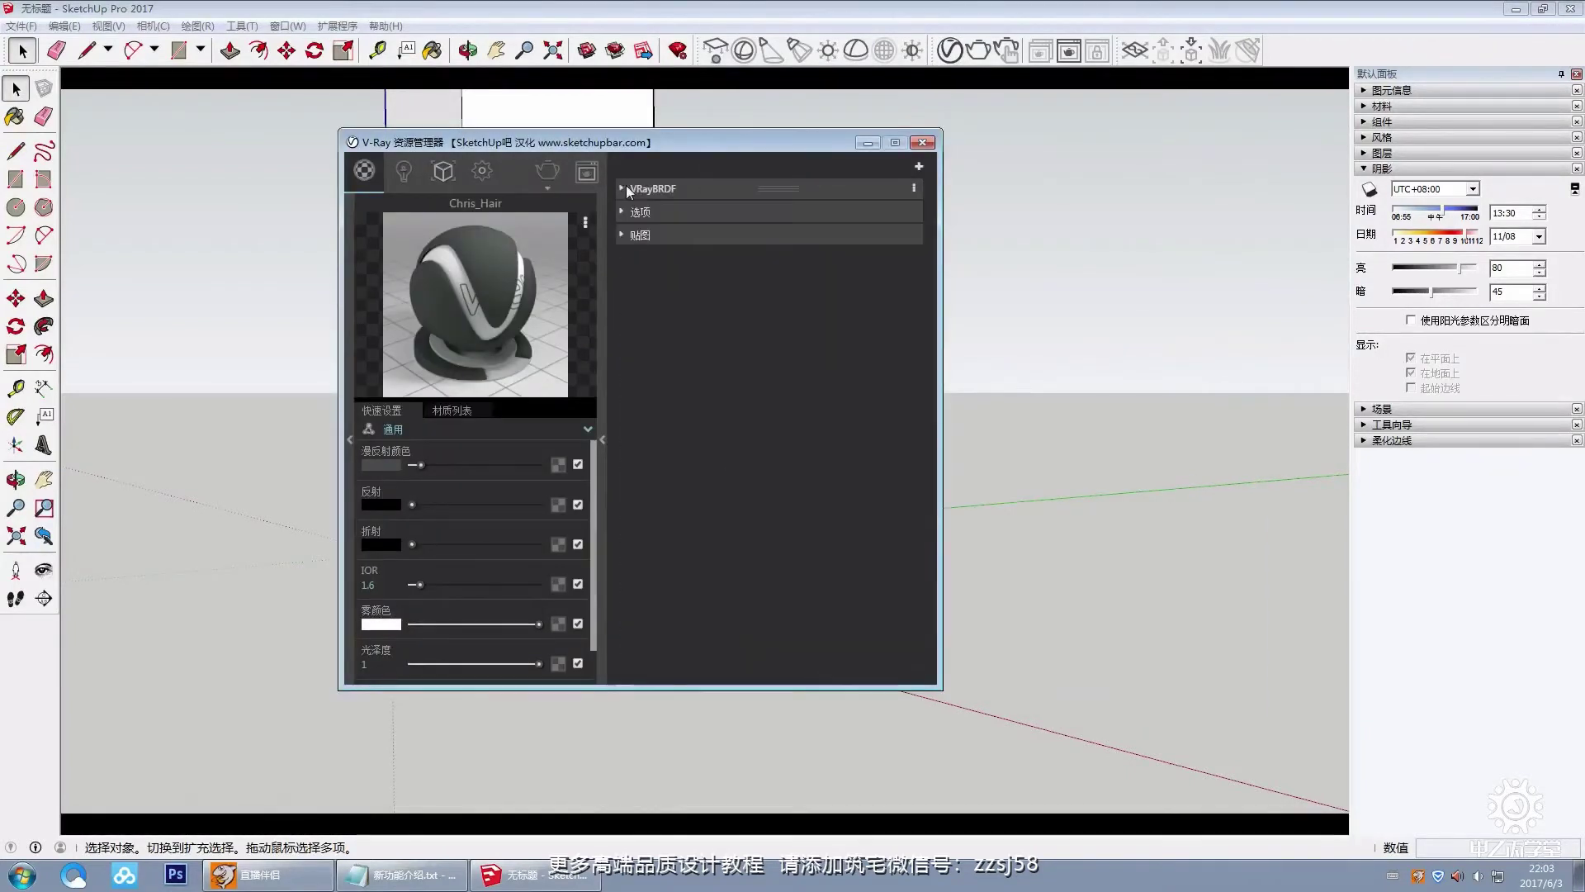
Step: Add the Denoiser render element in the V-Ray render settings and collapse its parameters after viewing them
left_click(482, 171)
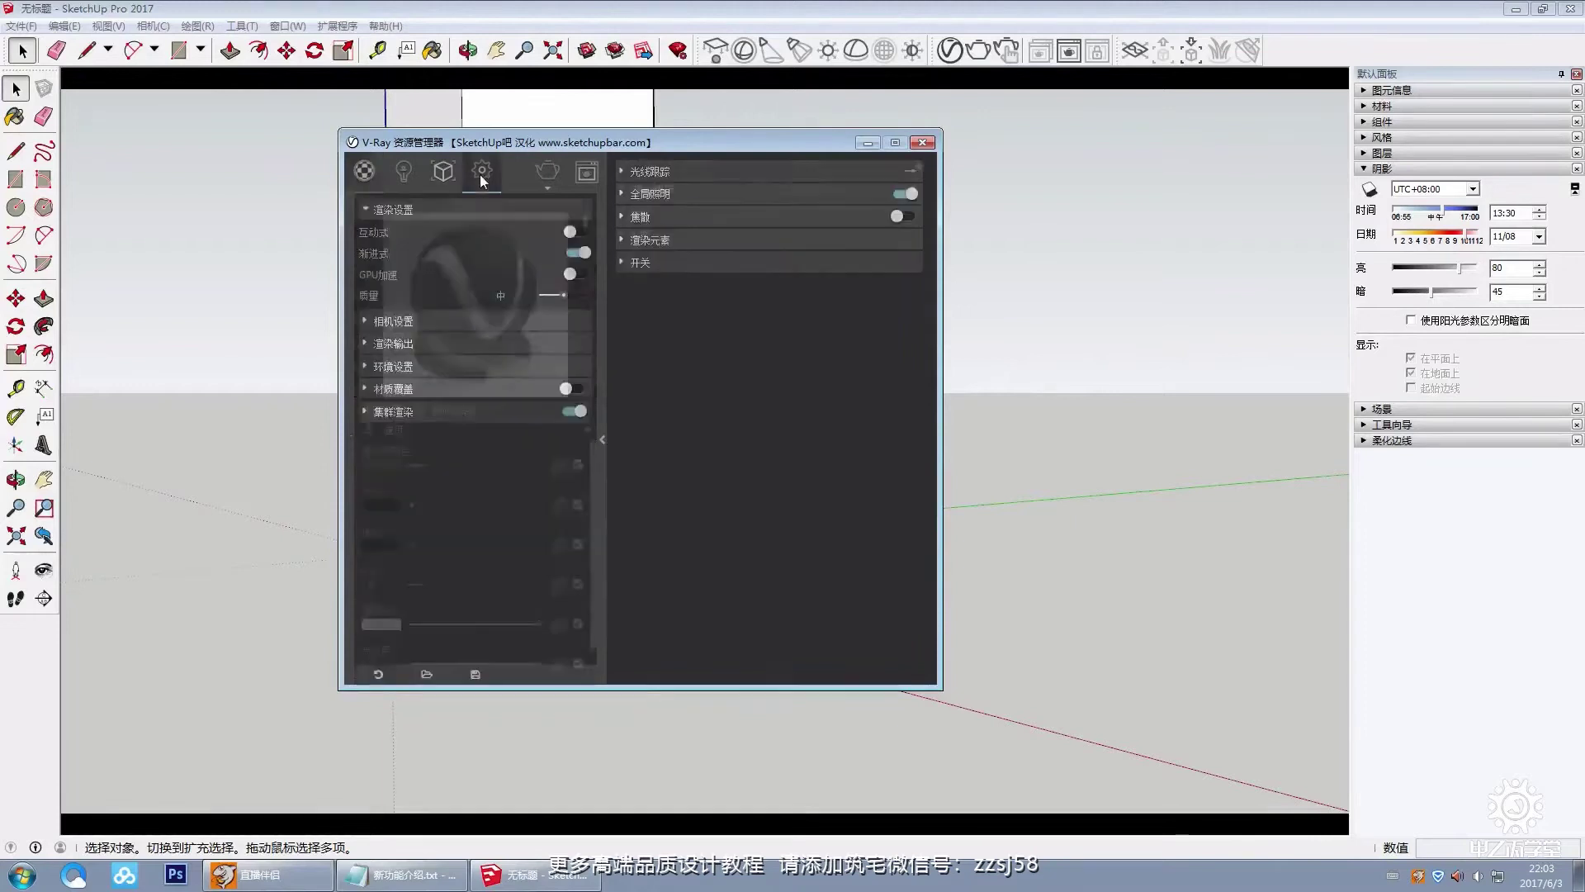
left_click(657, 245)
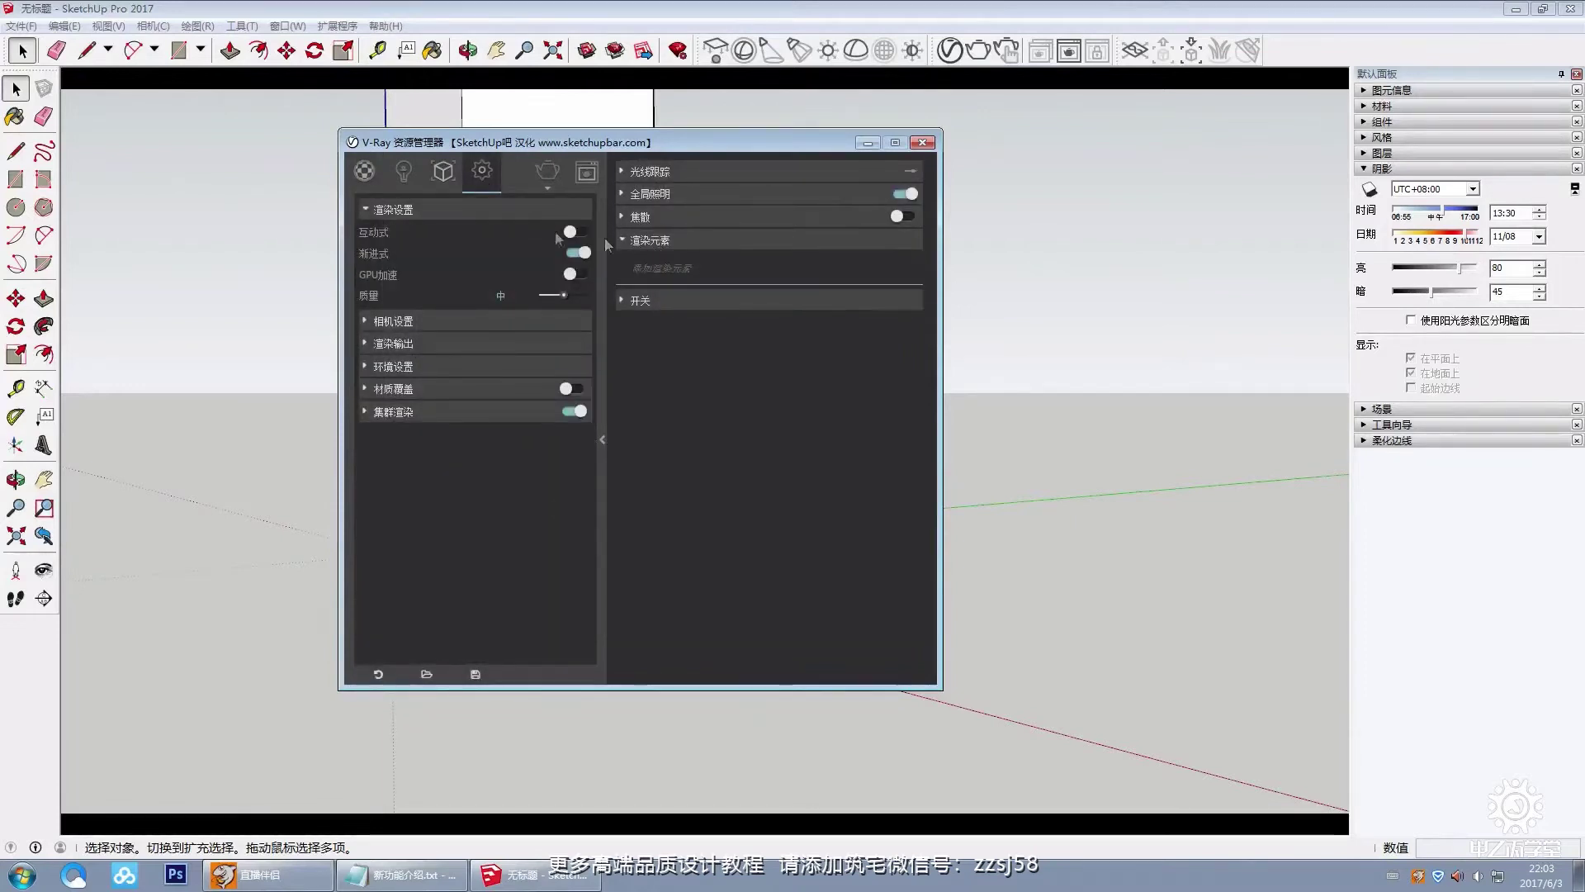
left_click(661, 268)
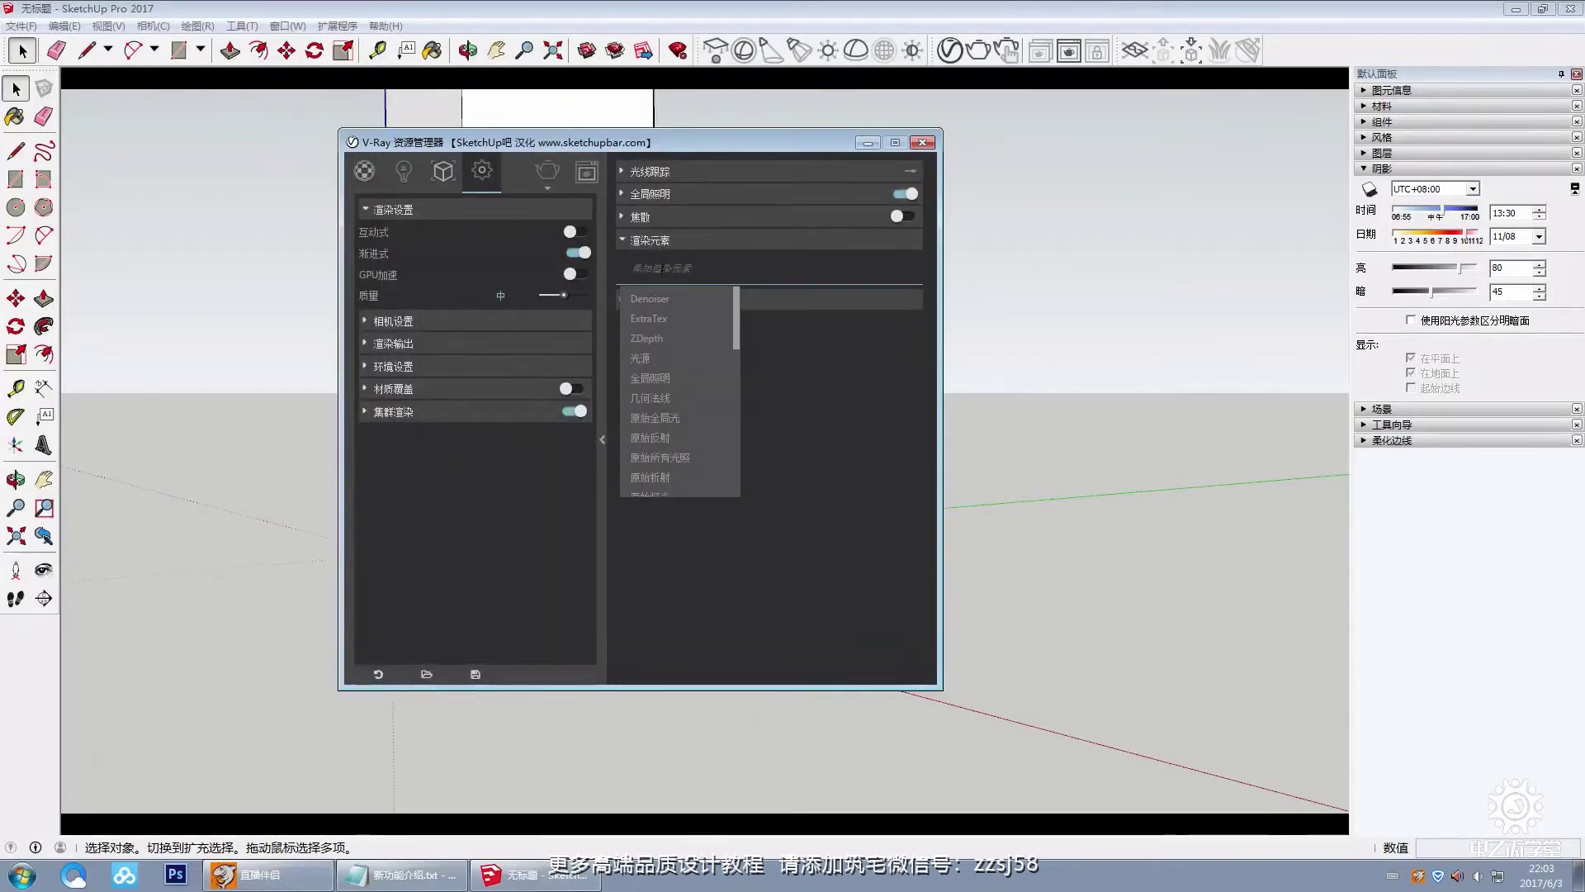
left_click(679, 301)
left_click(625, 297)
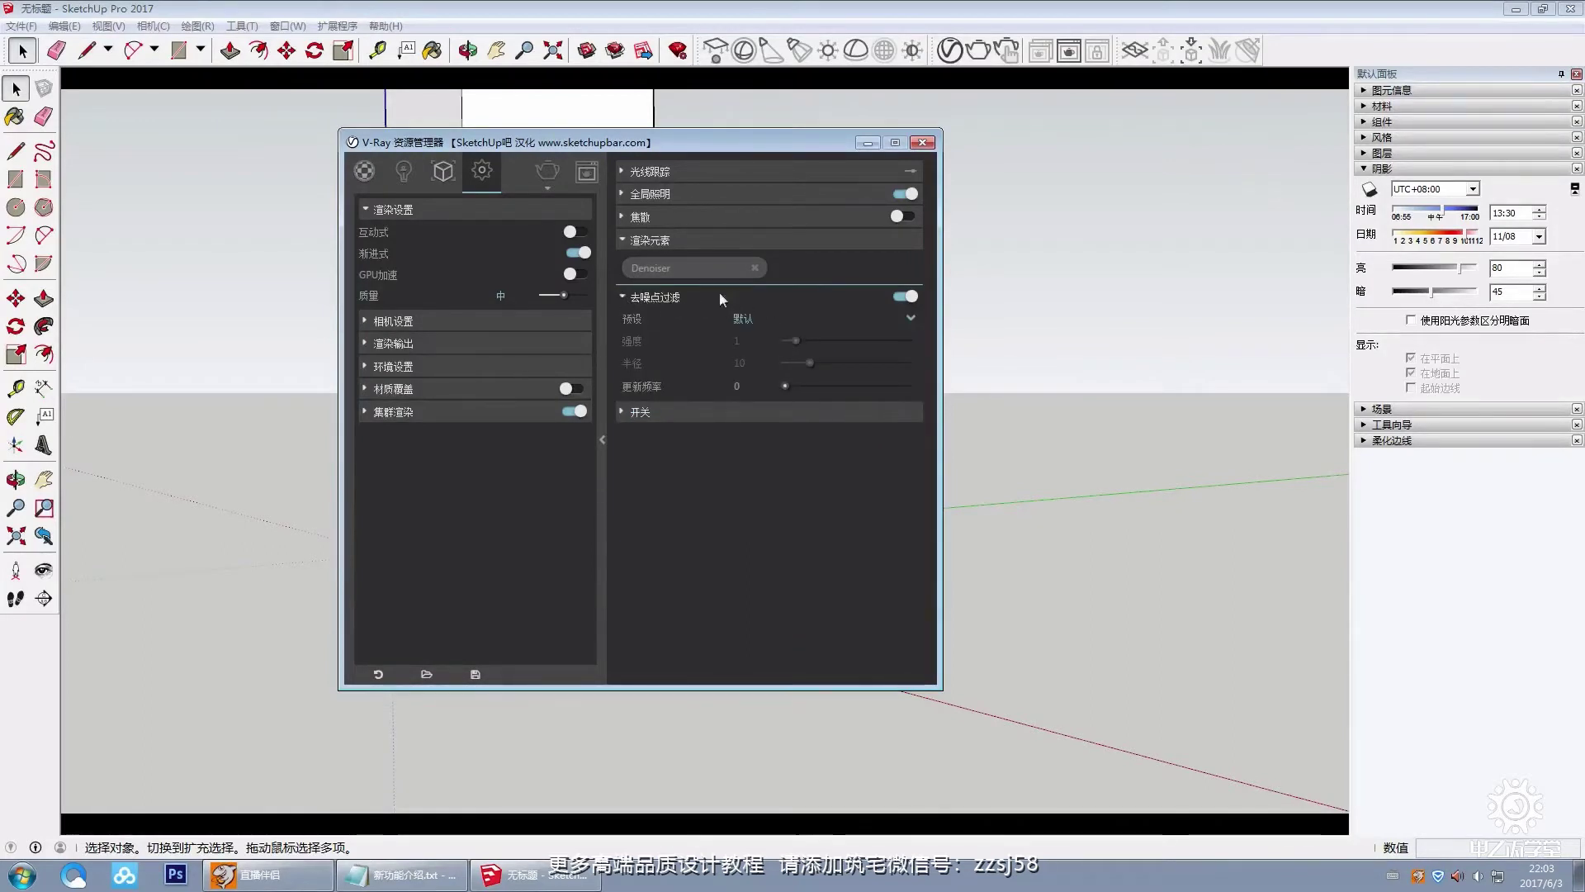
left_click(687, 295)
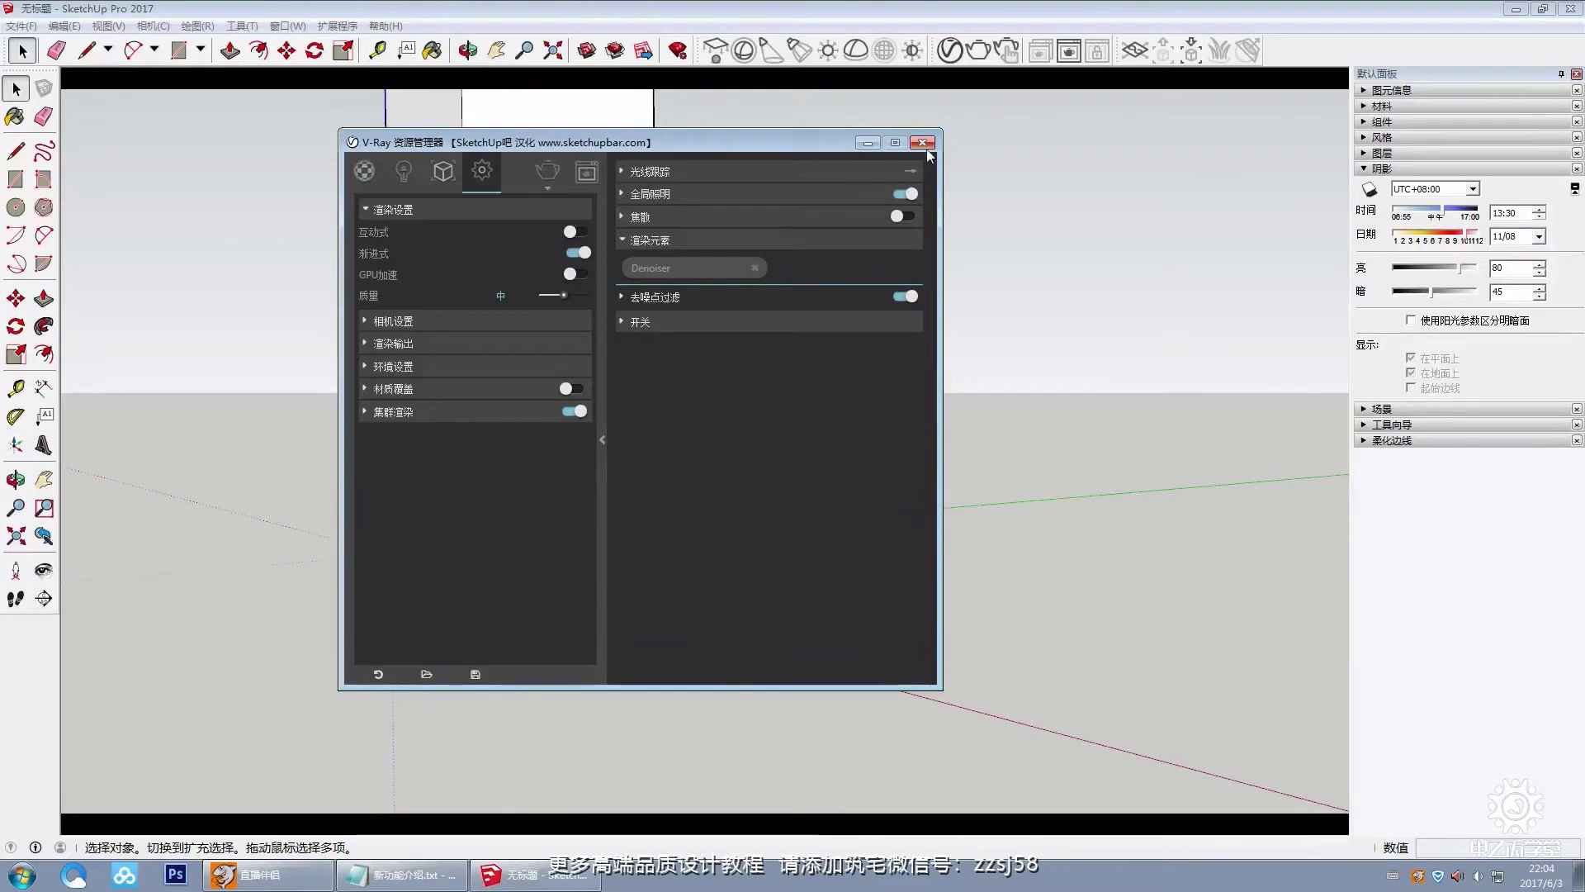
Step: Render the scene with V-Ray and display the Denoiser channel in the frame buffer
left_click(979, 52)
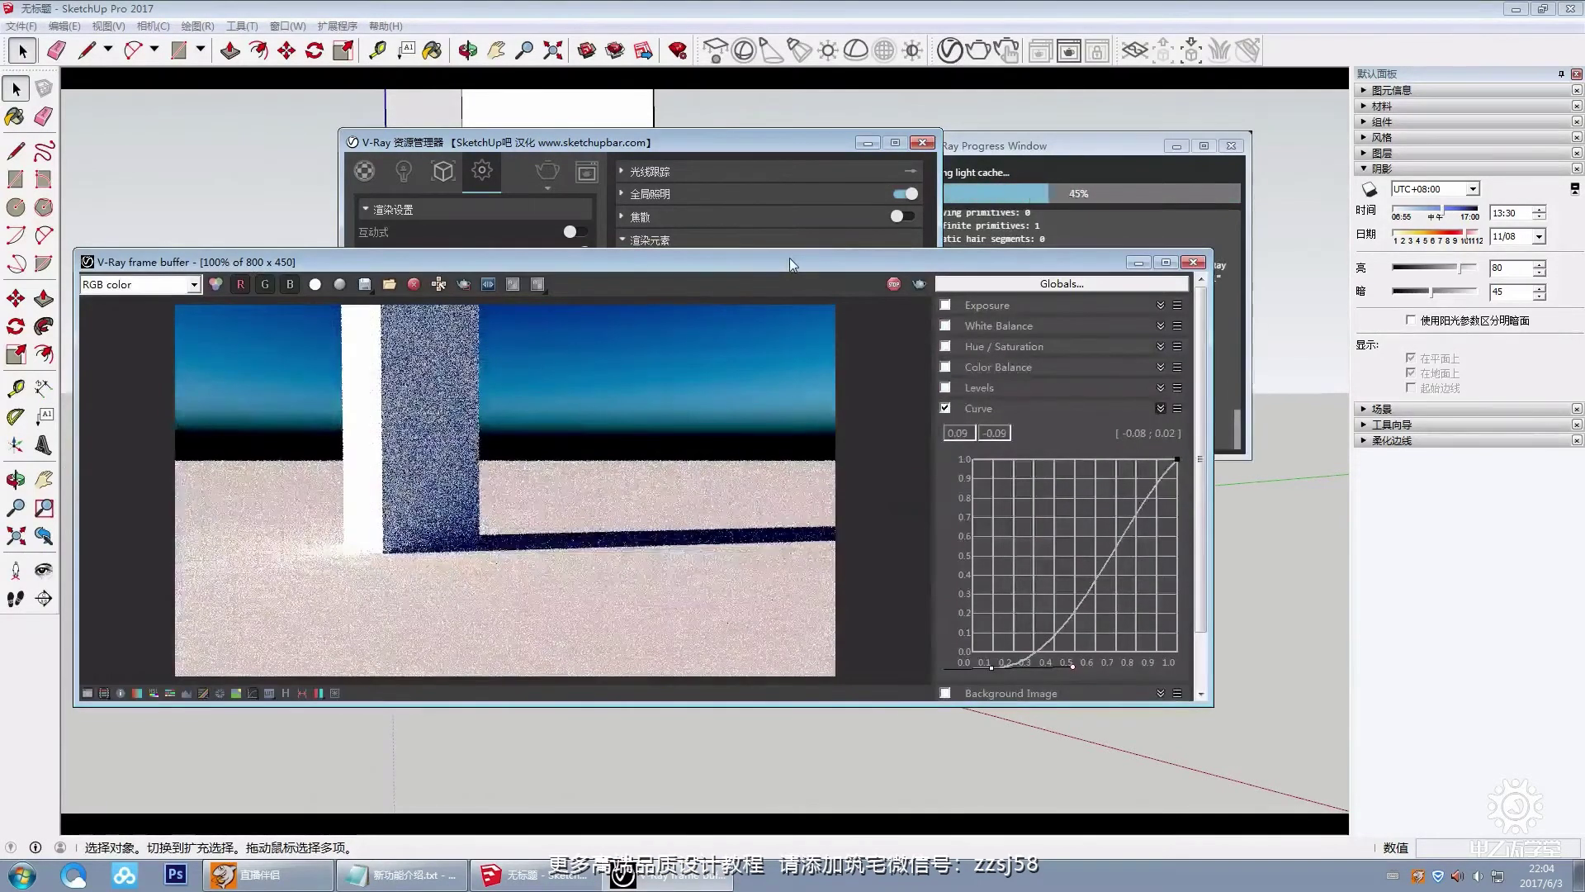
left_click_drag(814, 264, 898, 267)
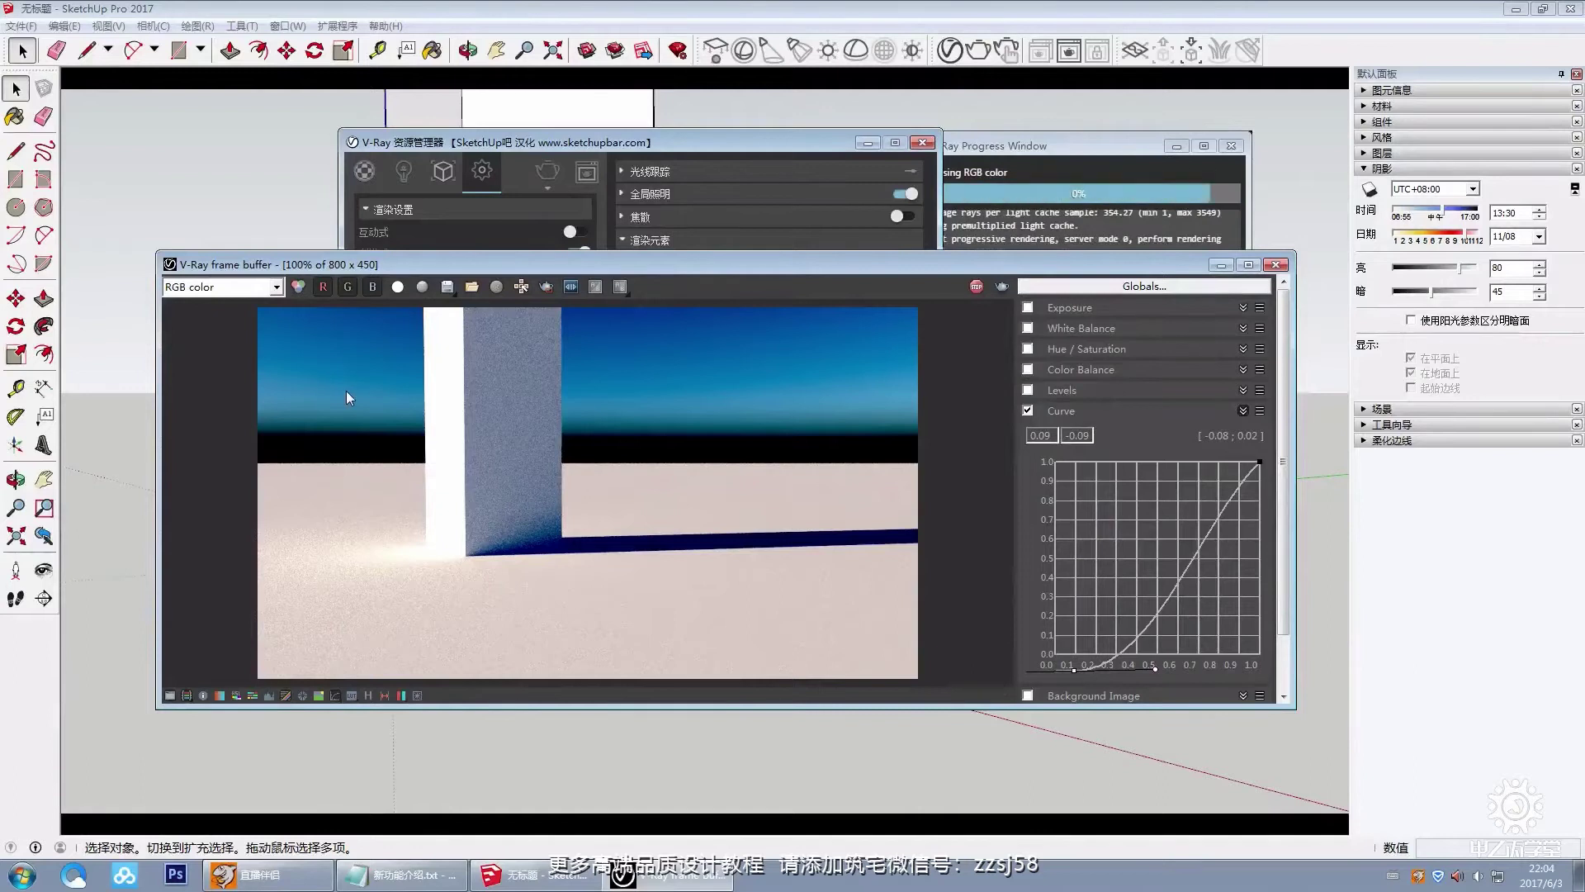
left_click_drag(300, 266, 339, 277)
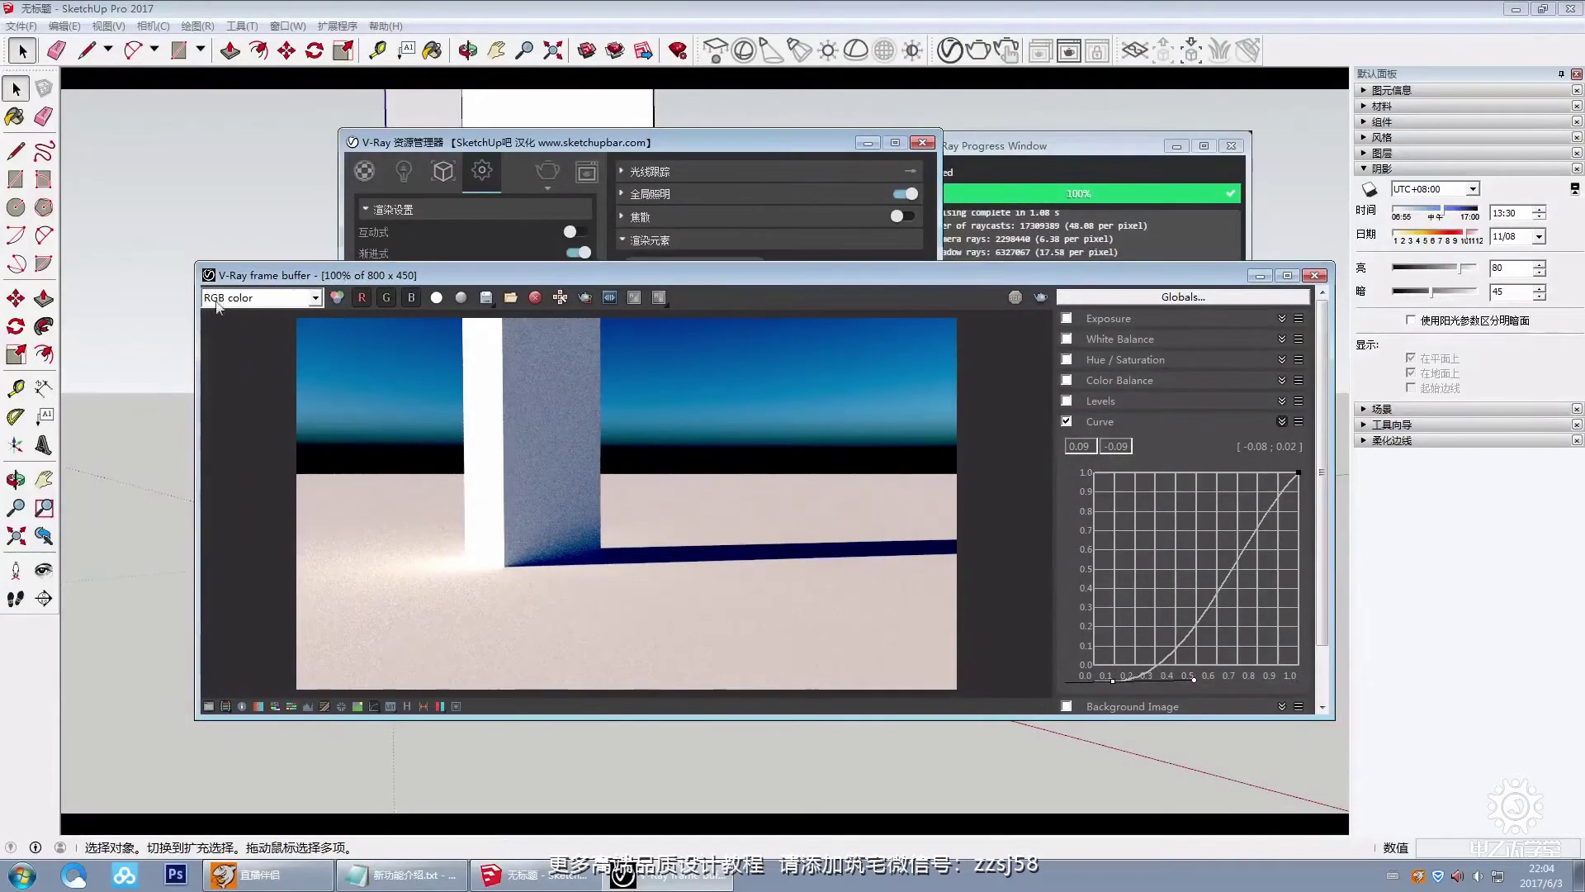
left_click(249, 299)
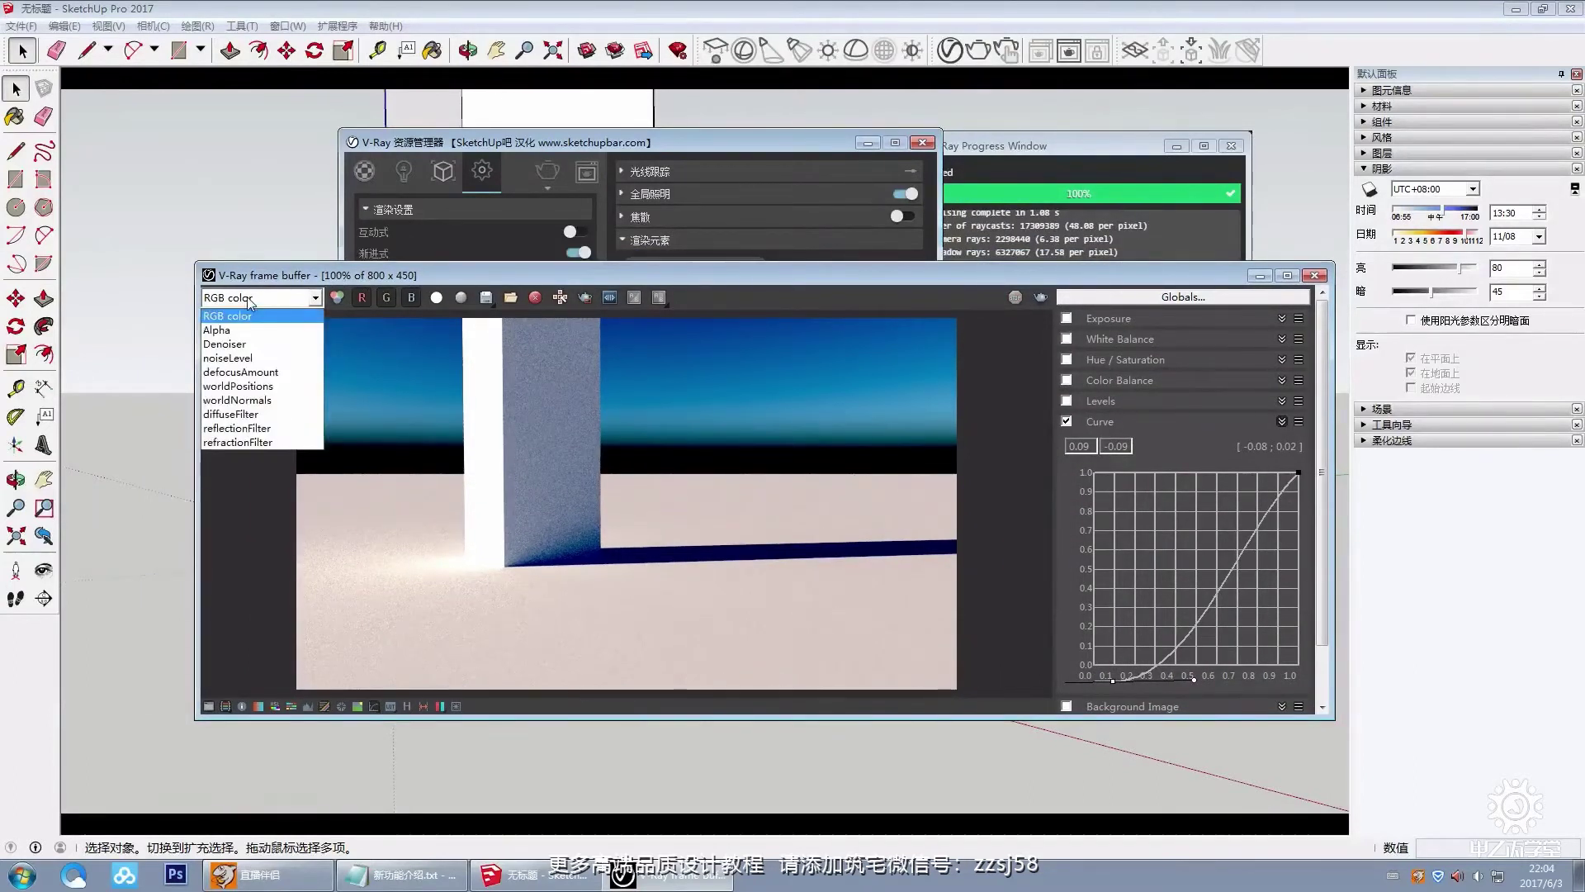
left_click(257, 345)
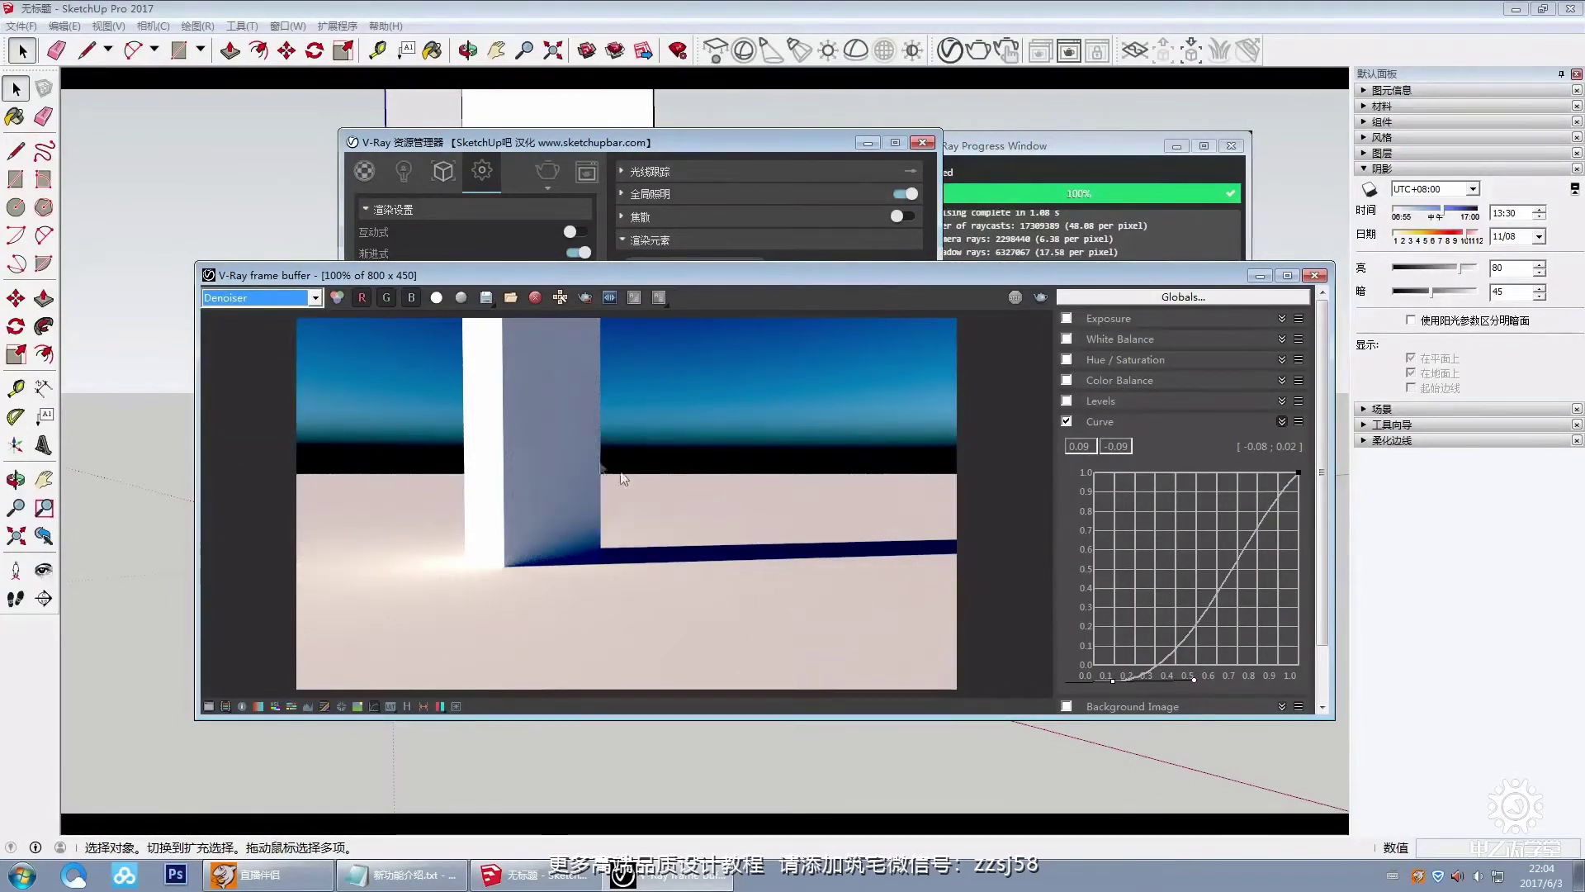
Step: Examine the denoised image close up around the tower's shaded face and its ground shadow
scroll(569, 564, "up", 1)
scroll(519, 613, "up", 3)
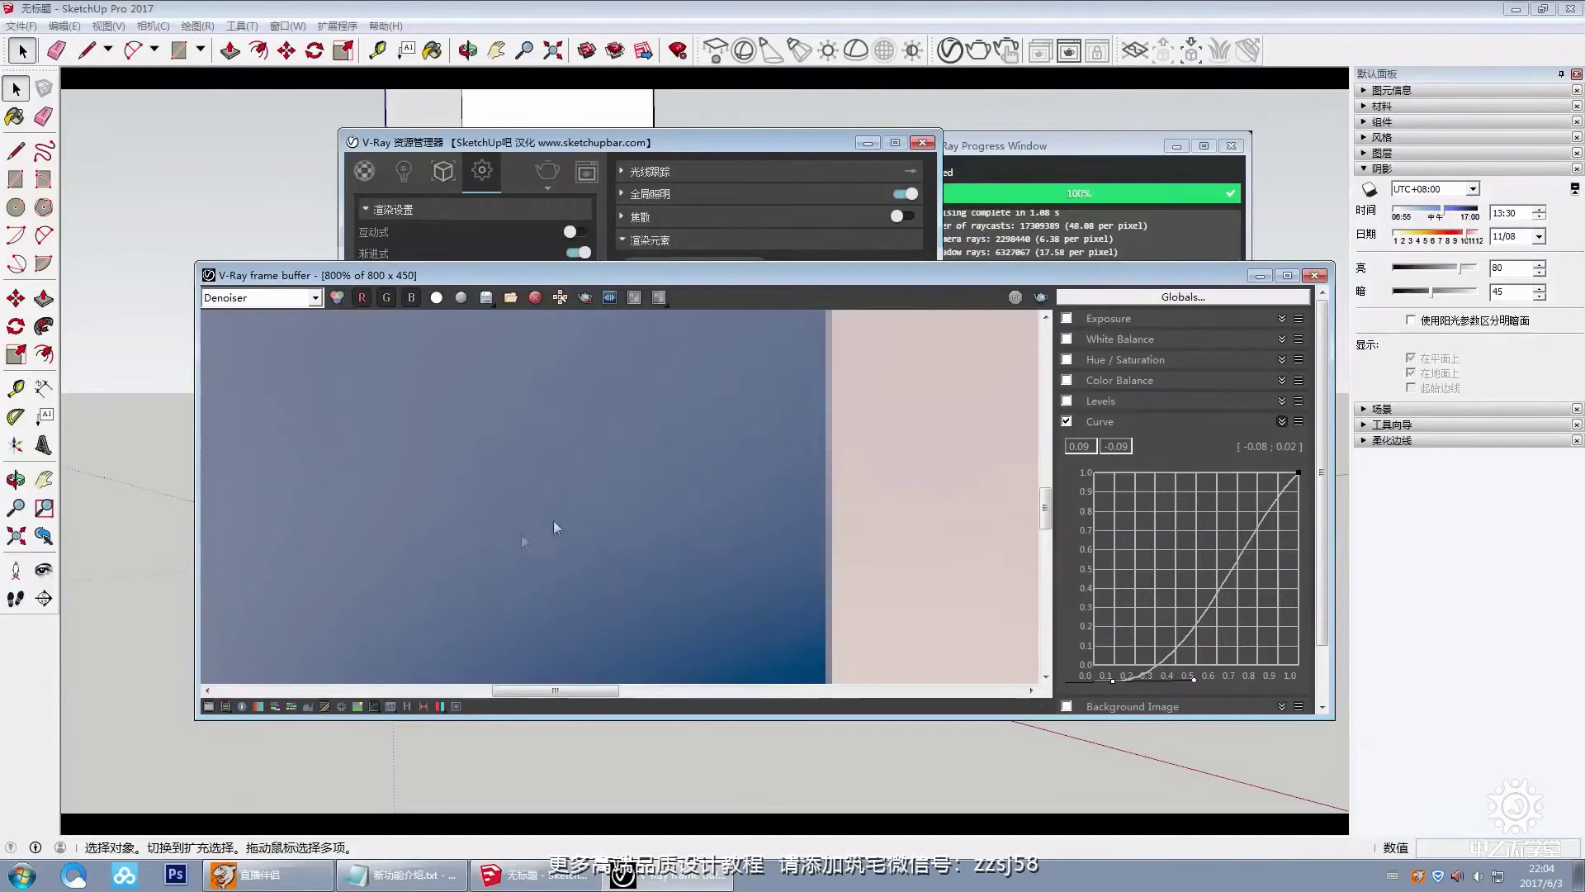
scroll(606, 486, "down", 3)
scroll(606, 493, "up", 1)
middle_click_drag(593, 522, 442, 618)
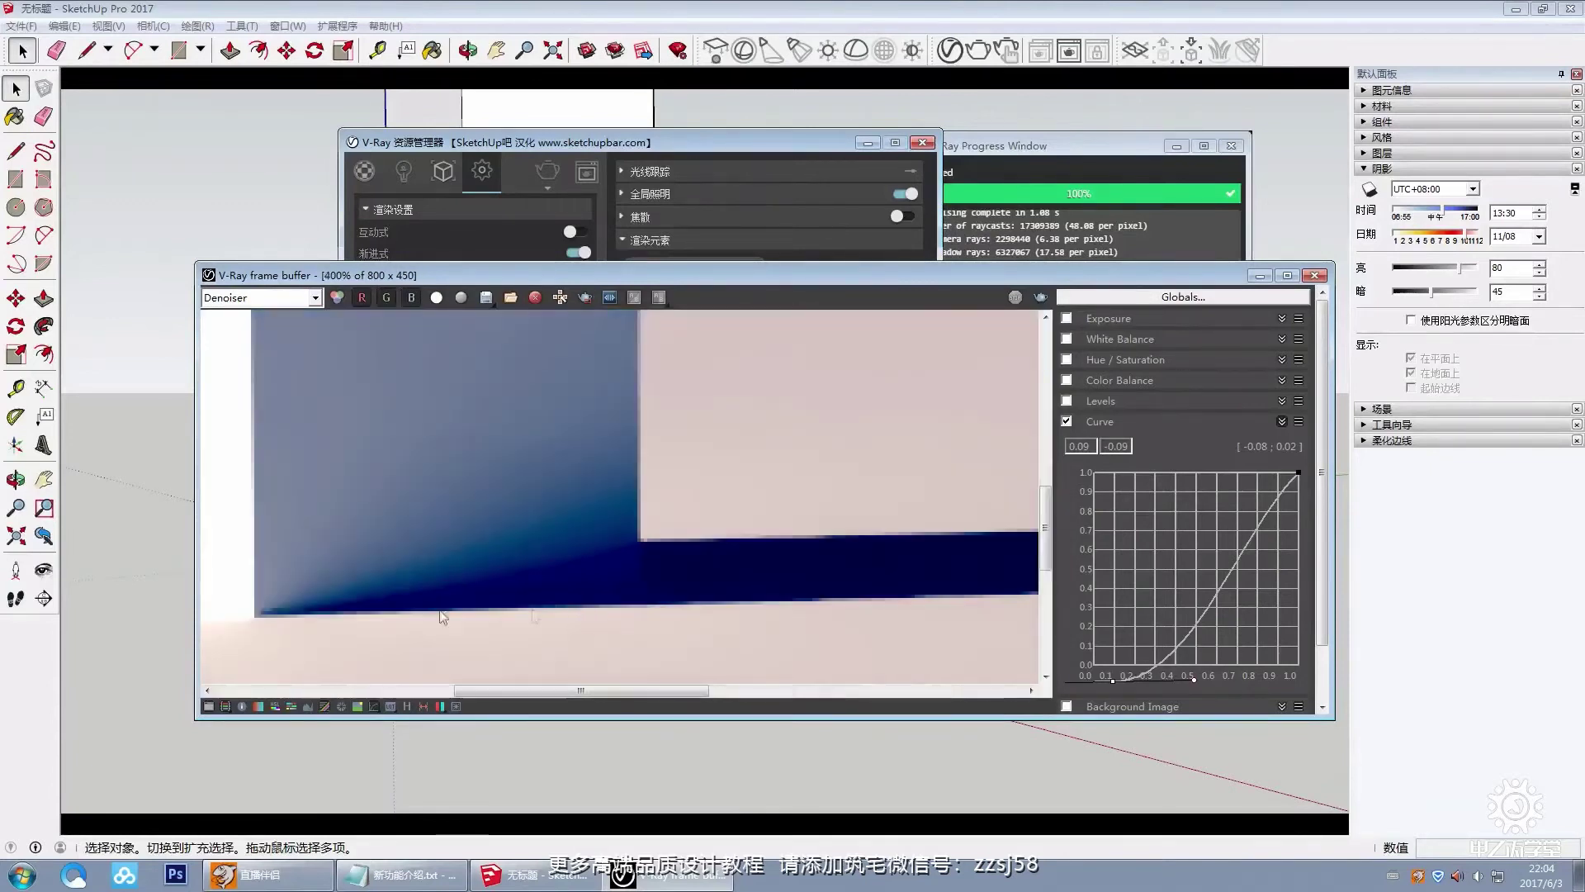
scroll(363, 611, "up", 1)
scroll(400, 582, "up", 1)
scroll(399, 582, "down", 2)
scroll(643, 536, "up", 1)
scroll(560, 543, "down", 3)
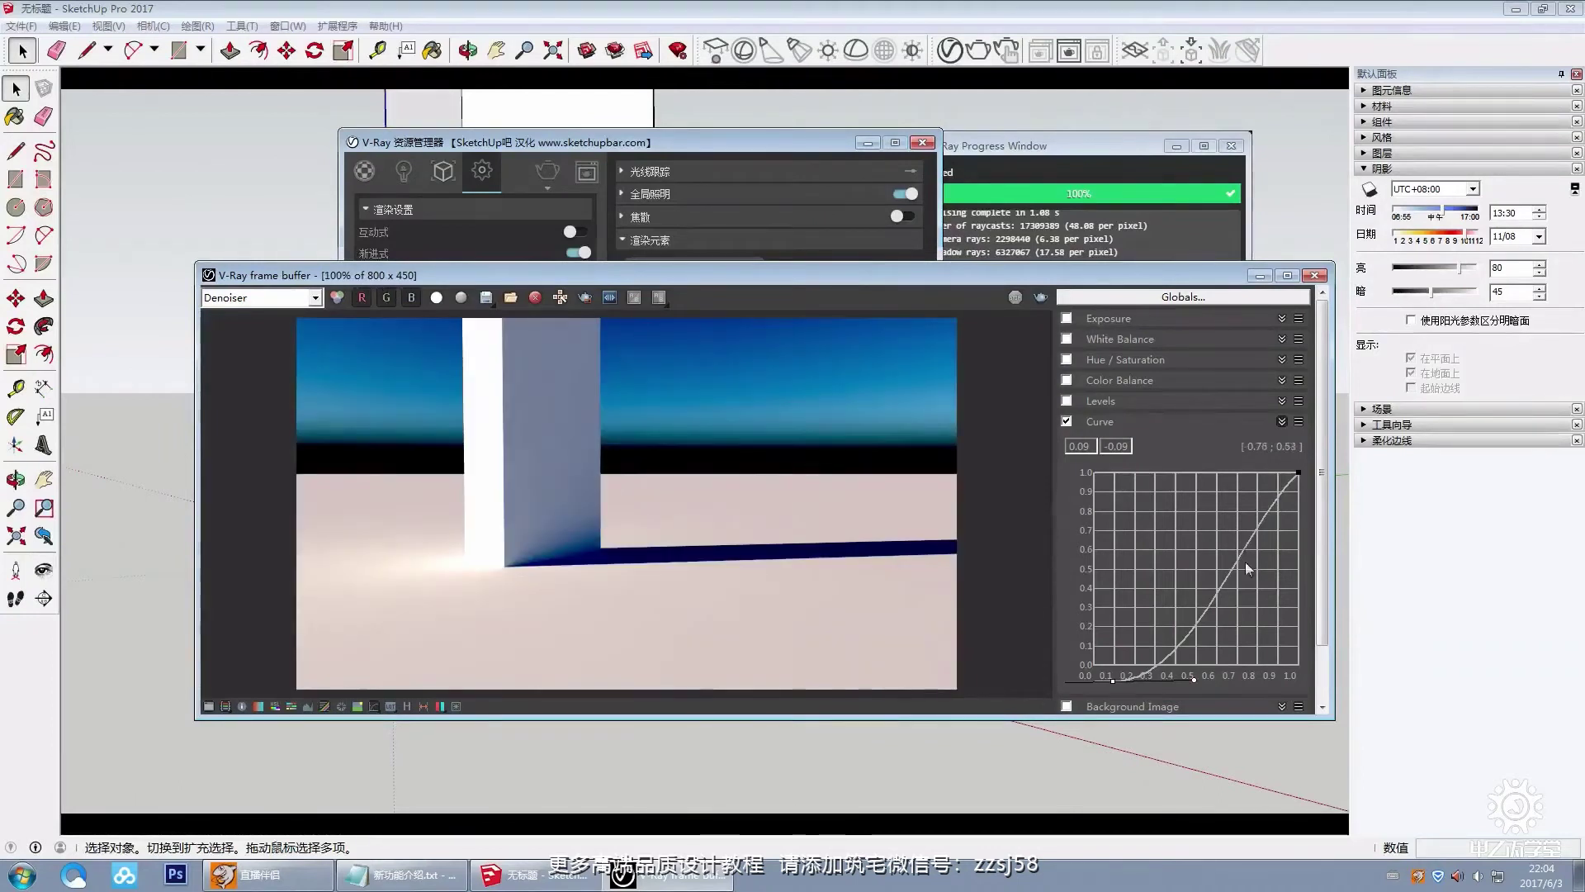
Step: Compare the denoised render with and without the Curve correction, leaving the correction off
left_click(1067, 421)
left_click(1067, 421)
left_click(1066, 421)
left_click(1066, 421)
left_click(1067, 421)
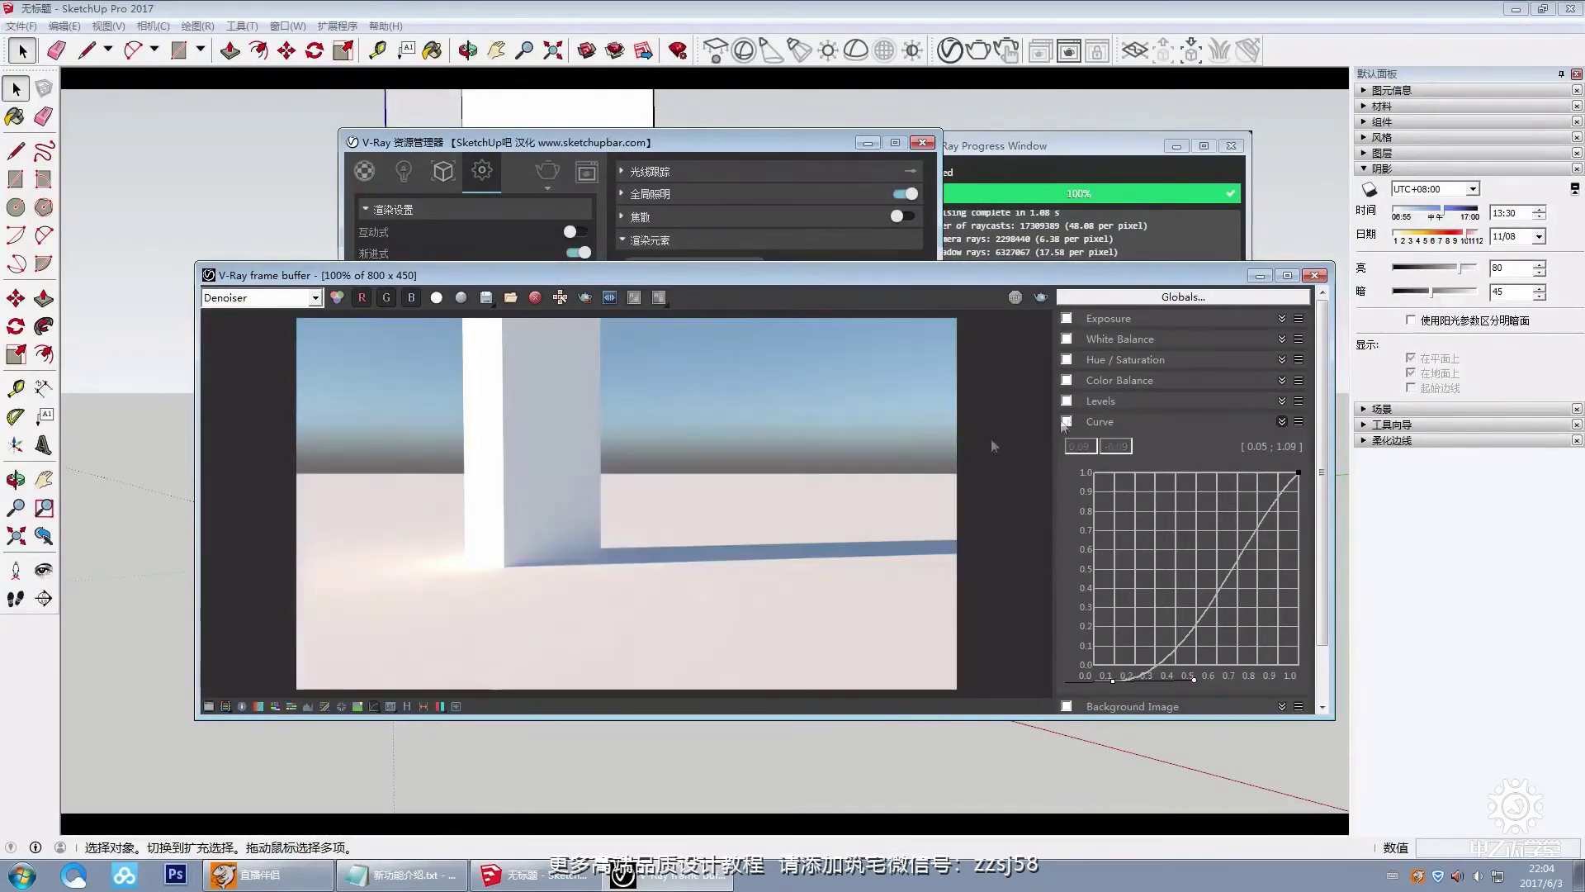
Step: Maximize the frame buffer and inspect the uncorrected denoised render around the tower base and its shadow
left_click(1288, 275)
scroll(731, 465, "up", 1)
scroll(644, 468, "down", 1)
scroll(687, 449, "up", 1)
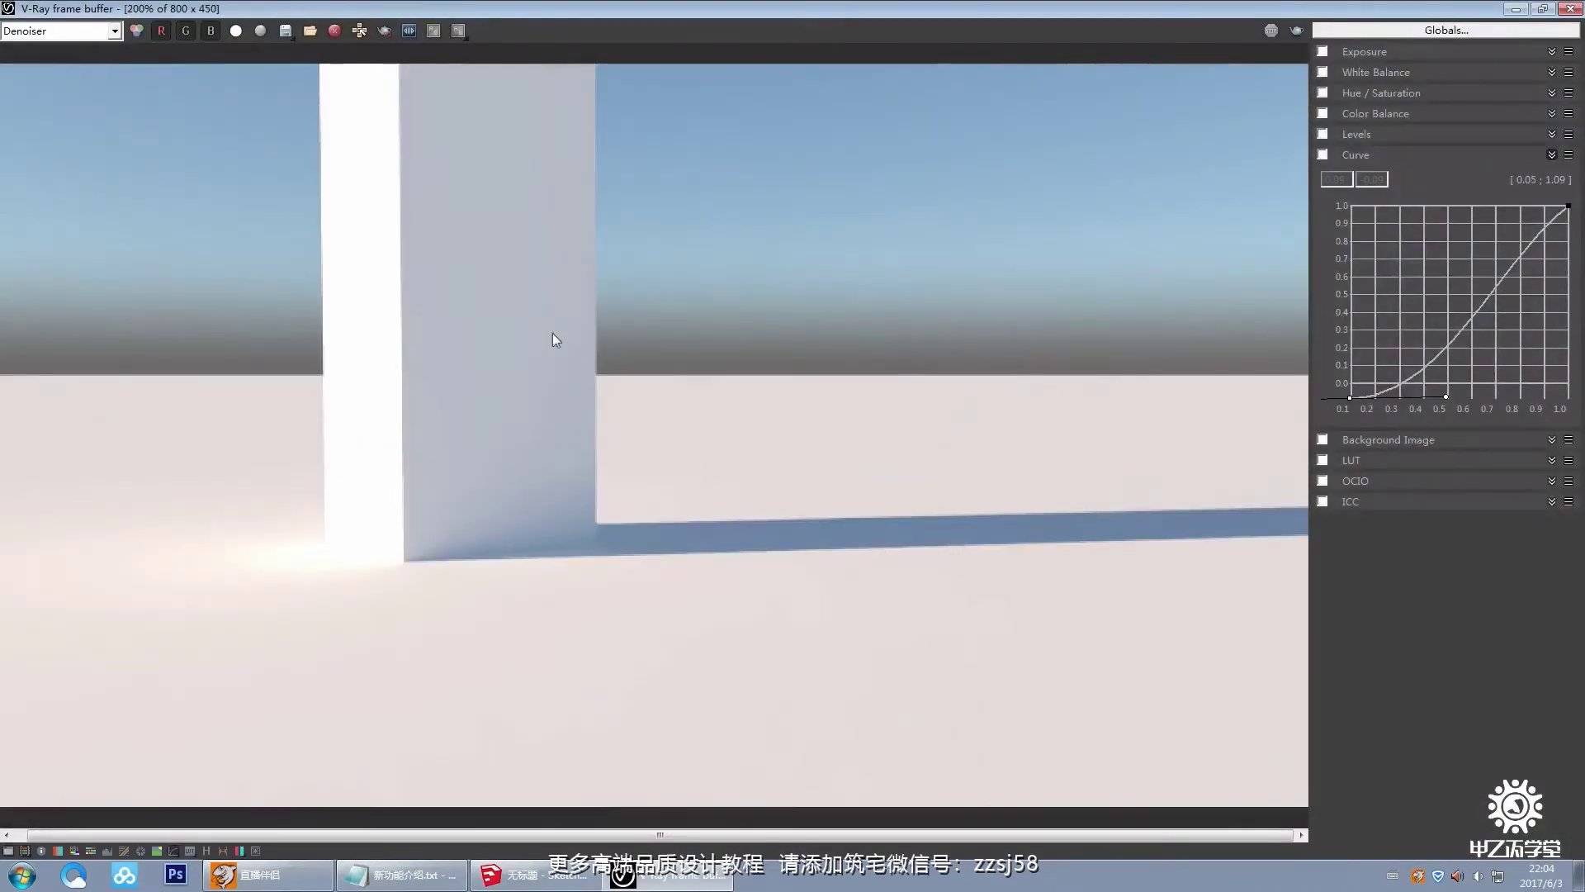
scroll(665, 549, "up", 3)
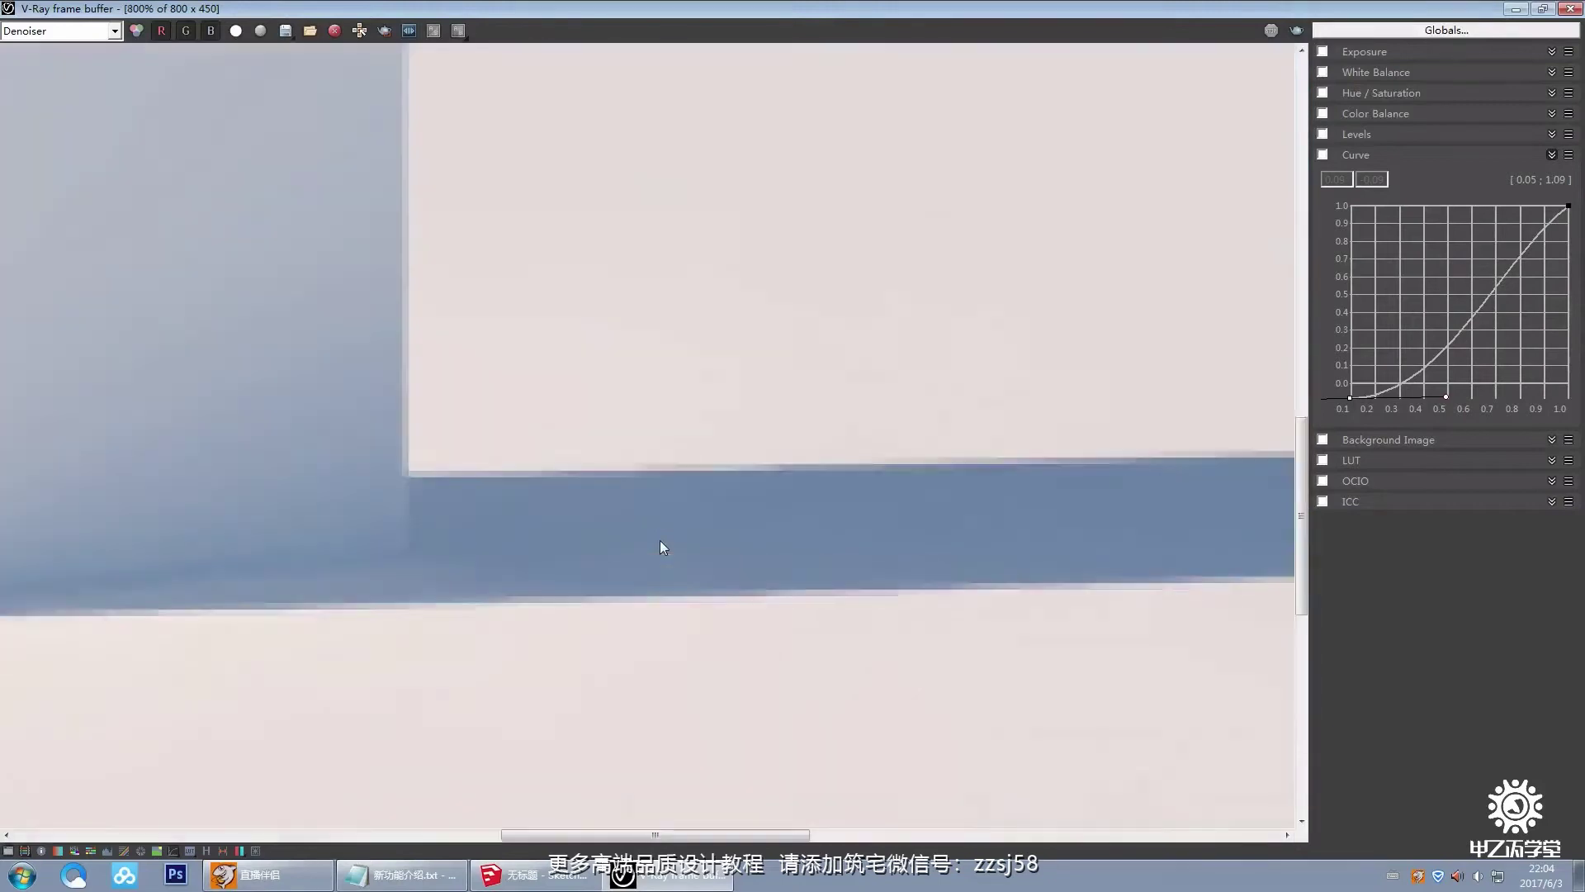
scroll(660, 540, "down", 4)
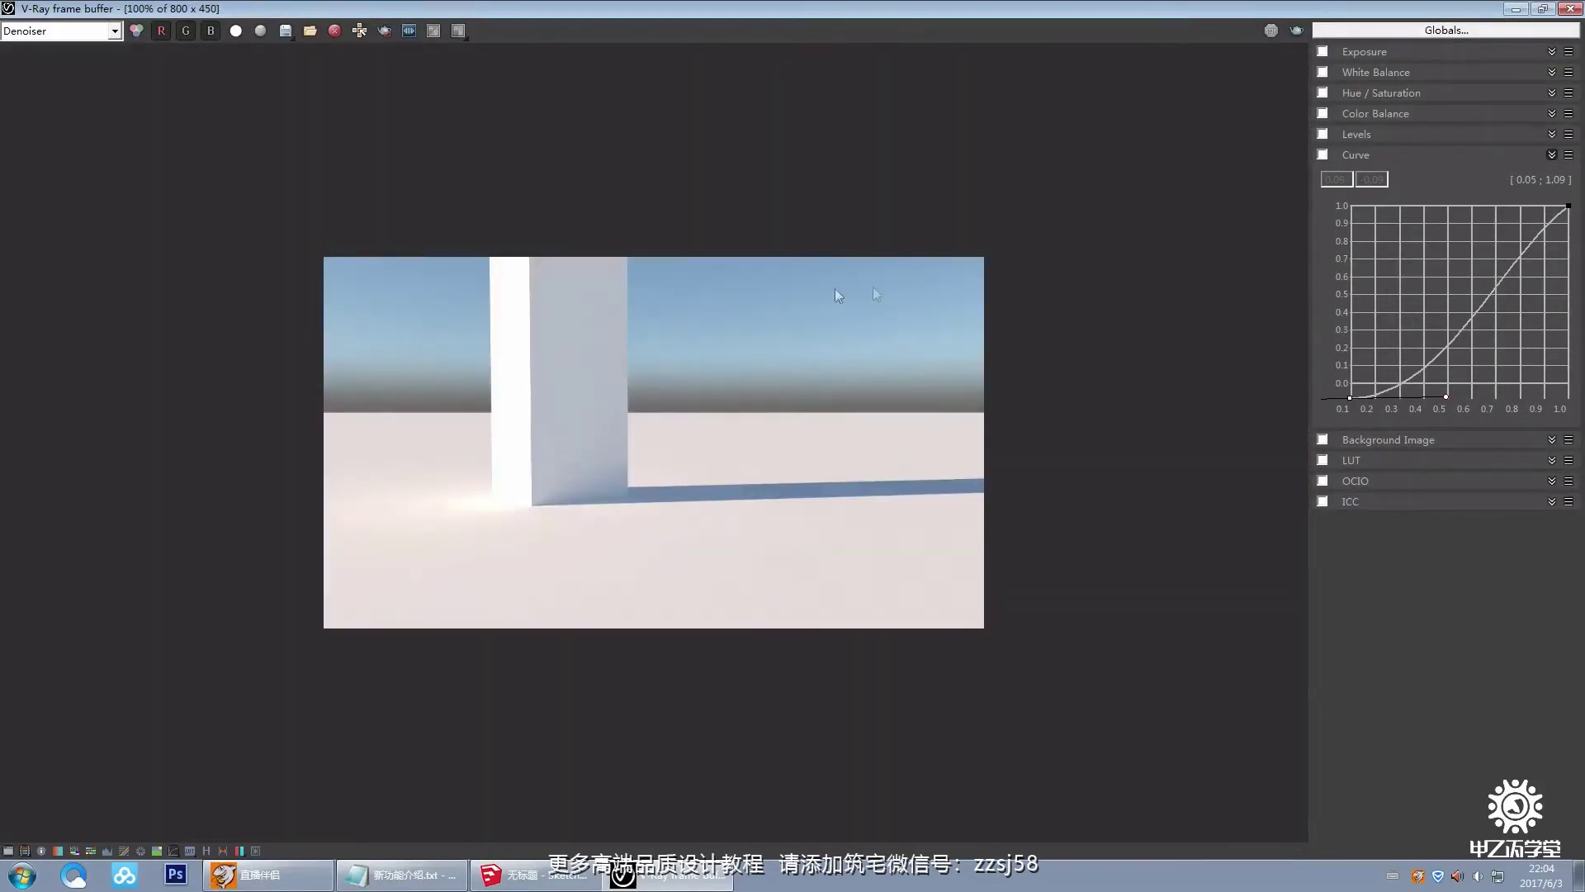
Step: Close the frame buffer and the progress window, and move the asset editor clear of the tower
left_click(1543, 9)
left_click(1127, 290)
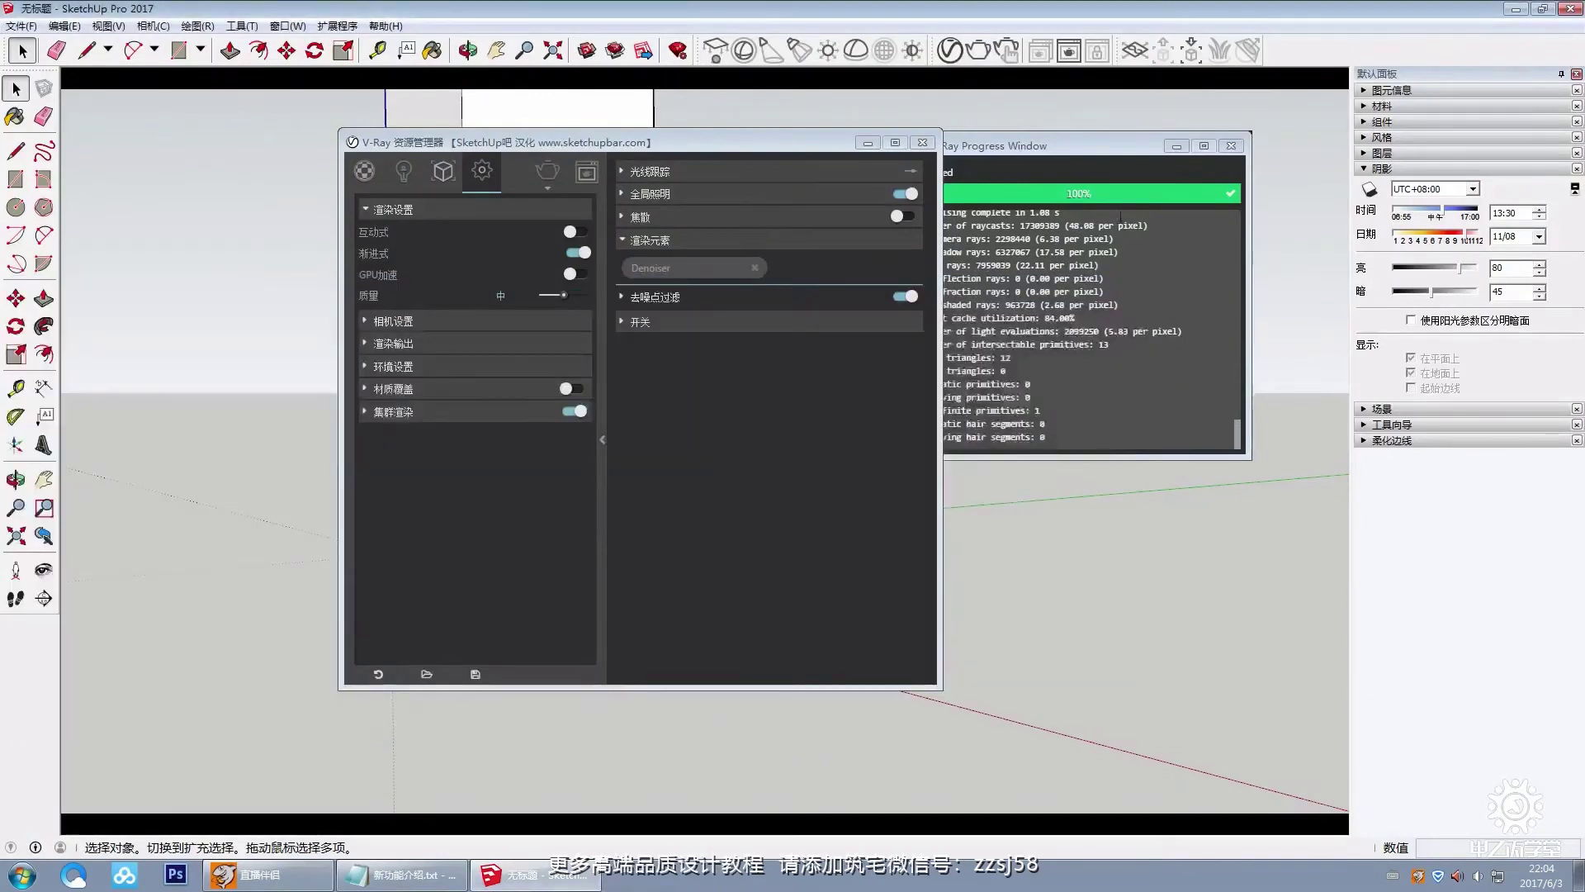
left_click(1231, 145)
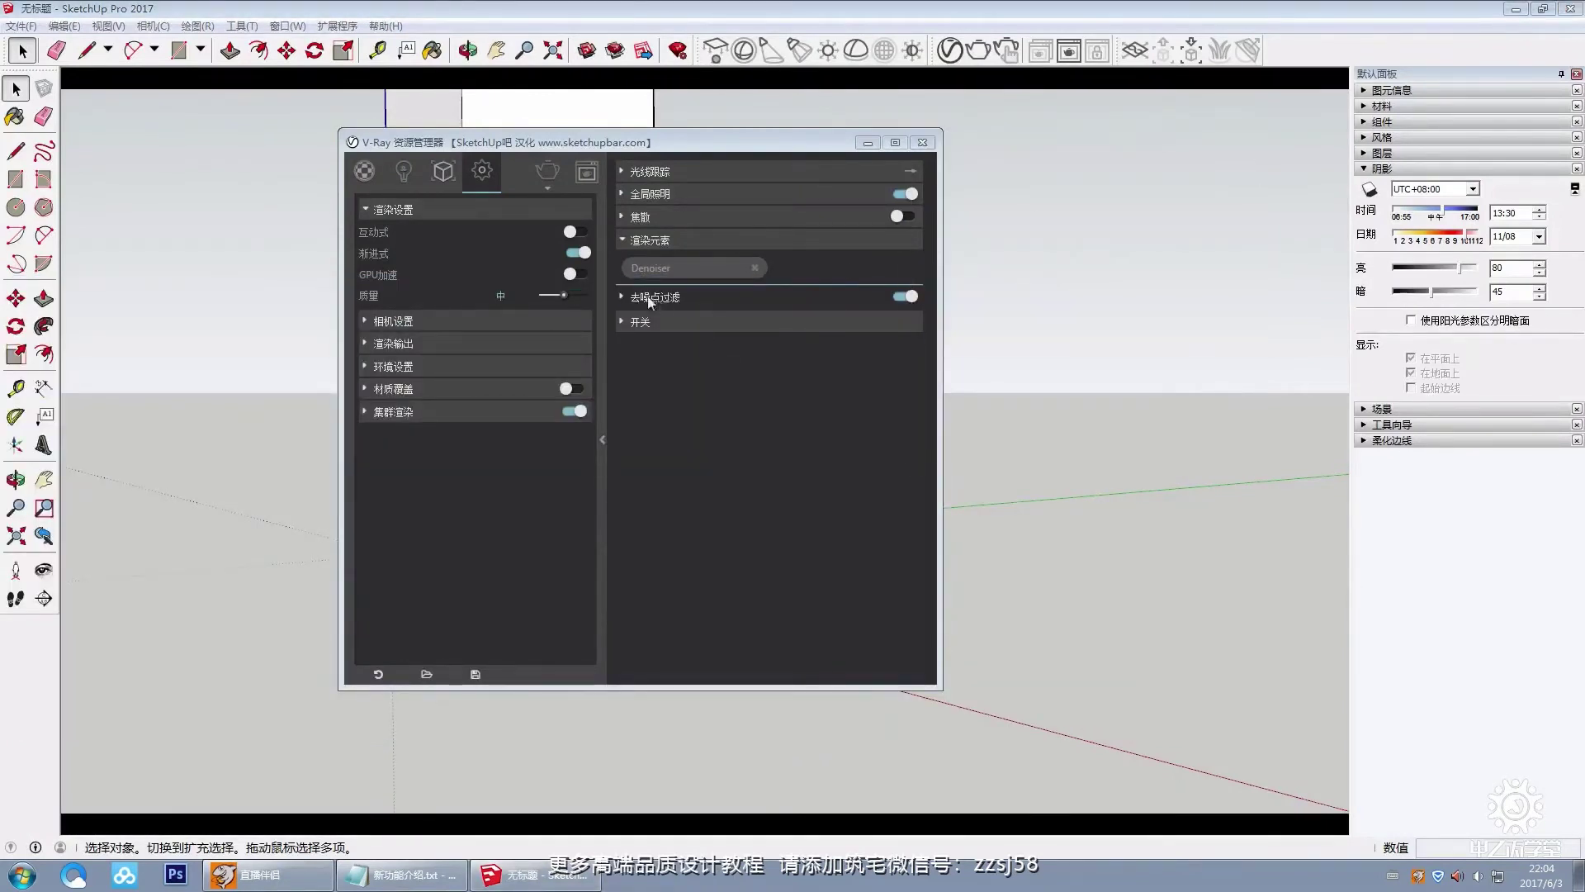
left_click_drag(684, 143, 1103, 127)
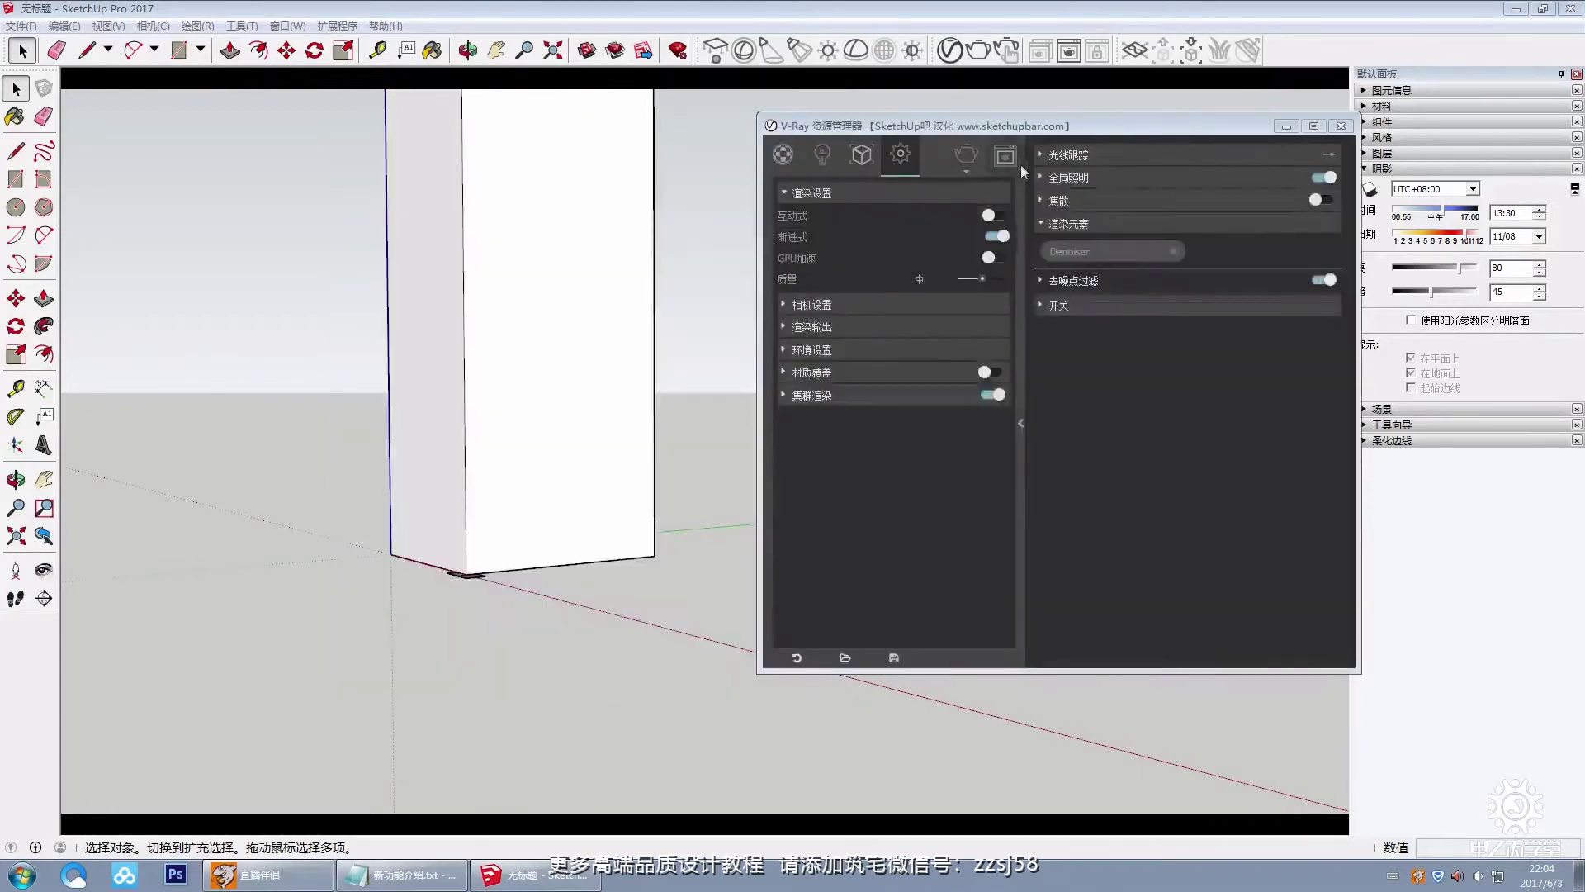
Step: Render the scene again and reposition the frame buffer so the render settings are accessible
left_click(977, 51)
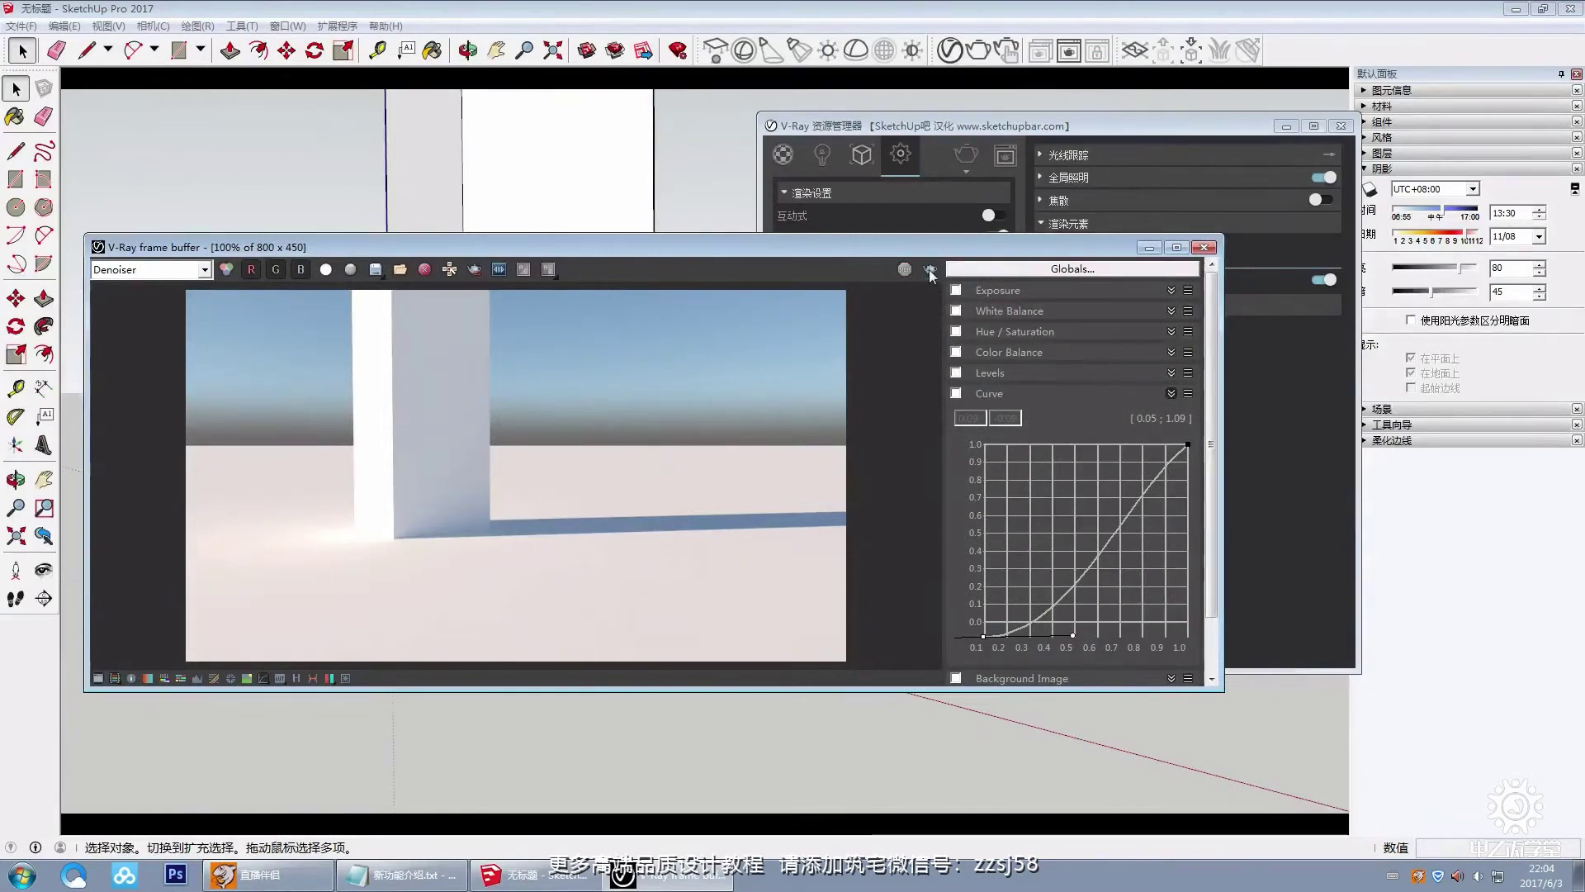
left_click(928, 269)
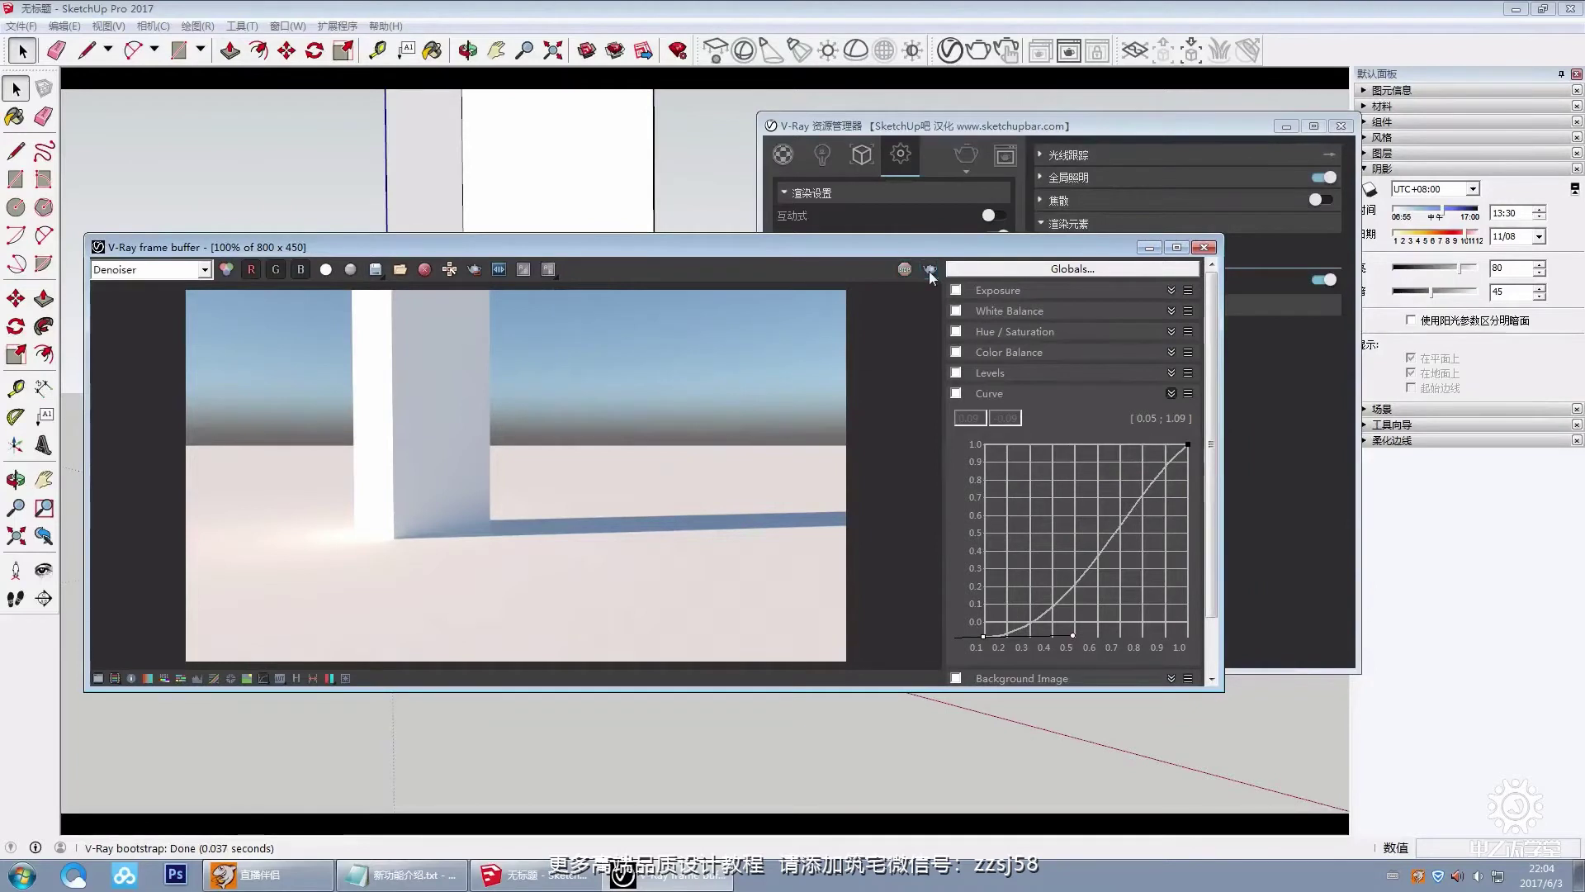
left_click_drag(996, 250, 1033, 483)
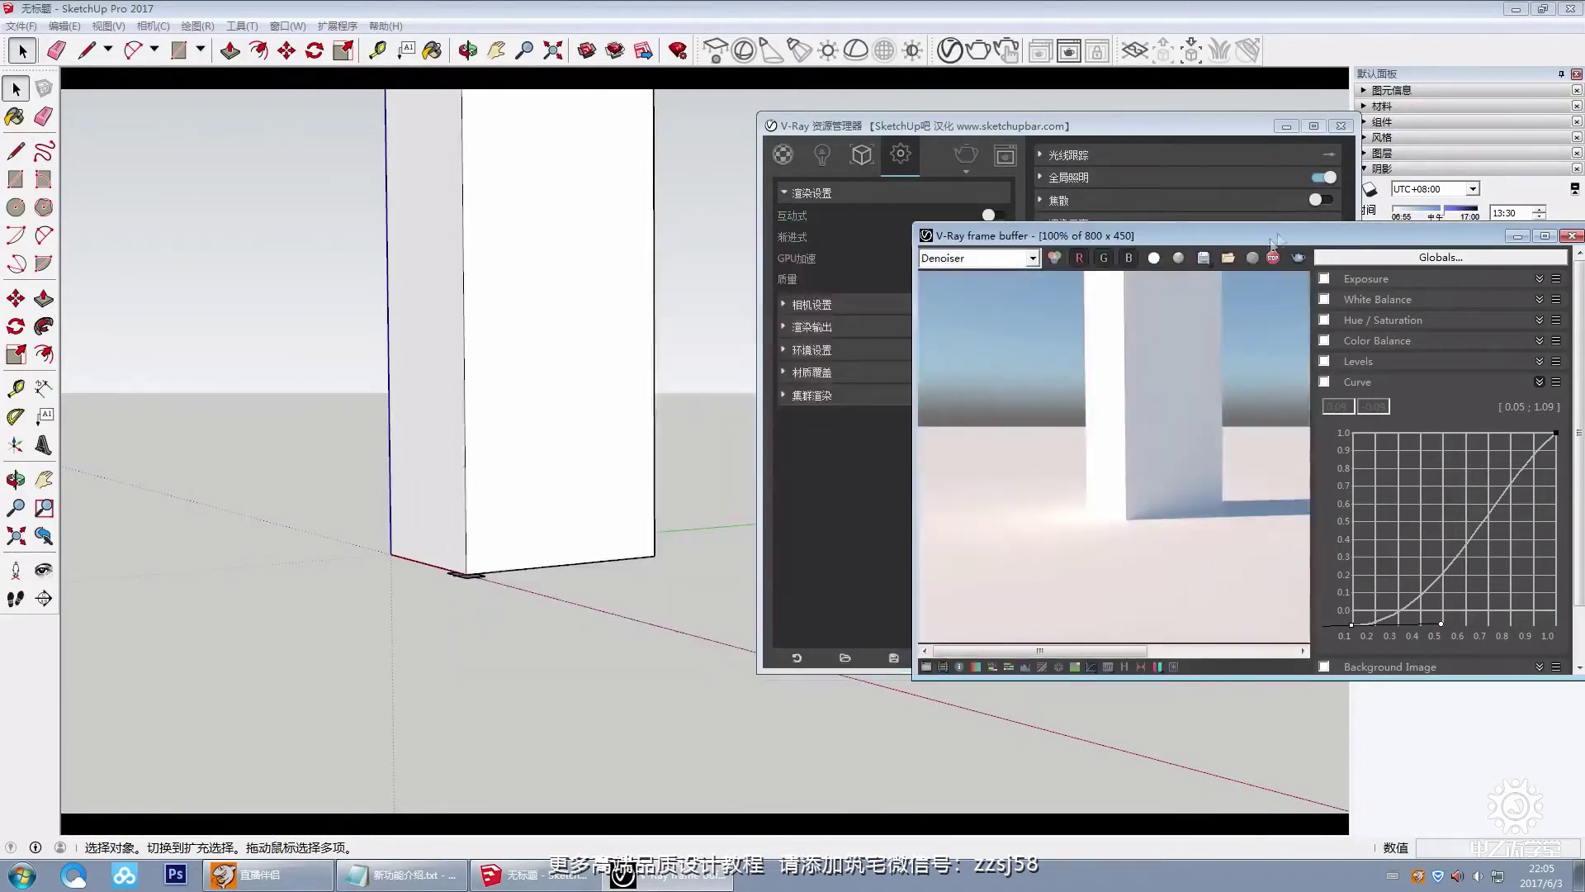
left_click_drag(1272, 242, 545, 218)
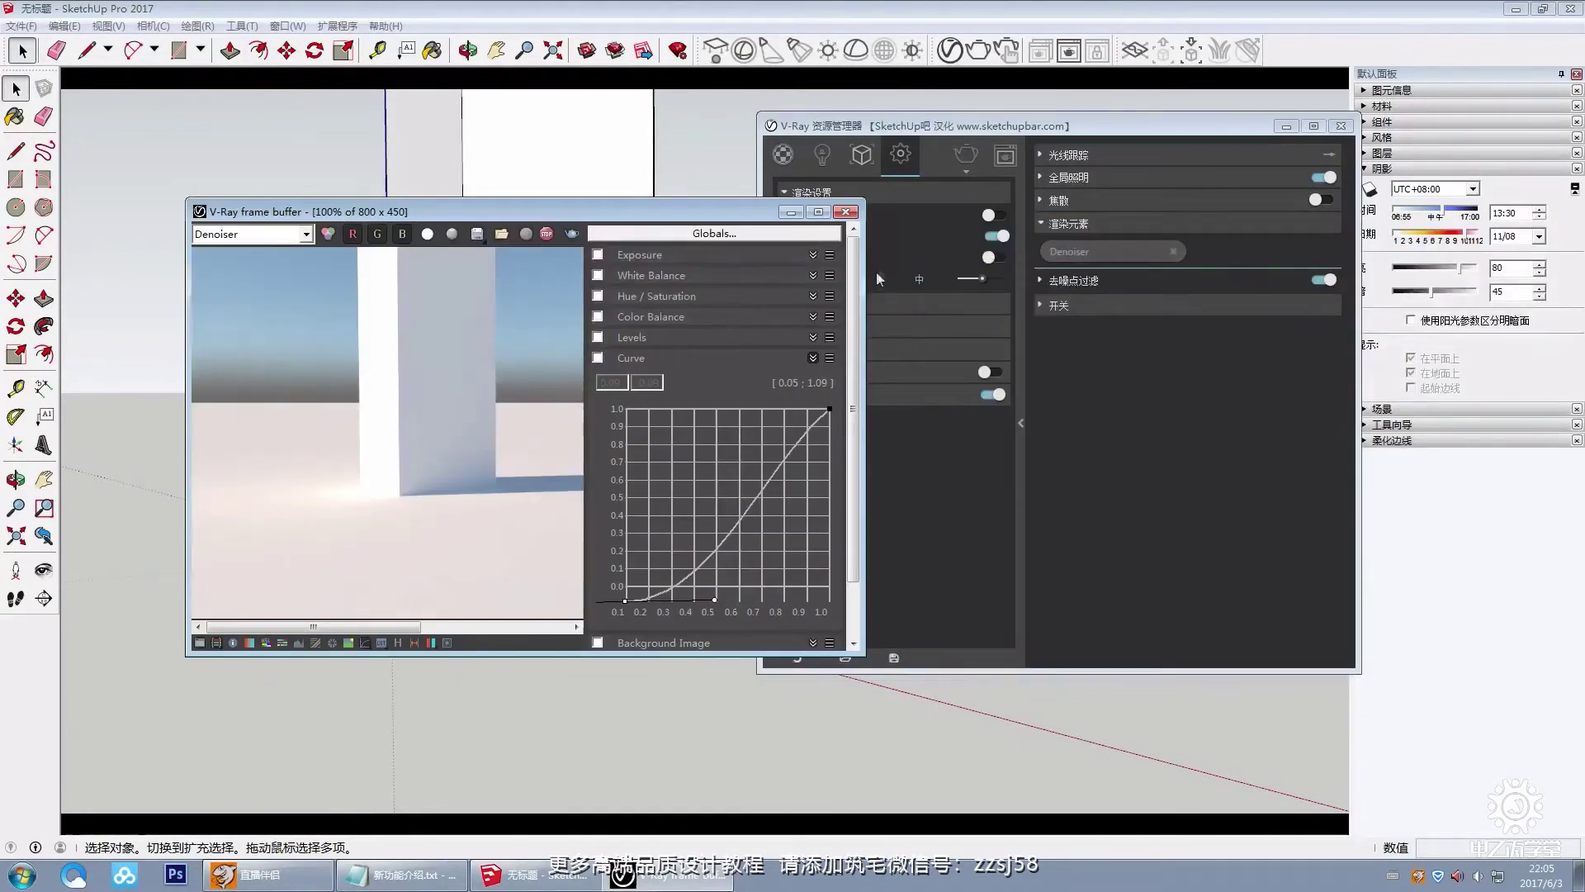
Step: Turn off progressive rendering, render the scene again, and close the V-Ray progress window
left_click(994, 237)
left_click_drag(611, 213, 565, 208)
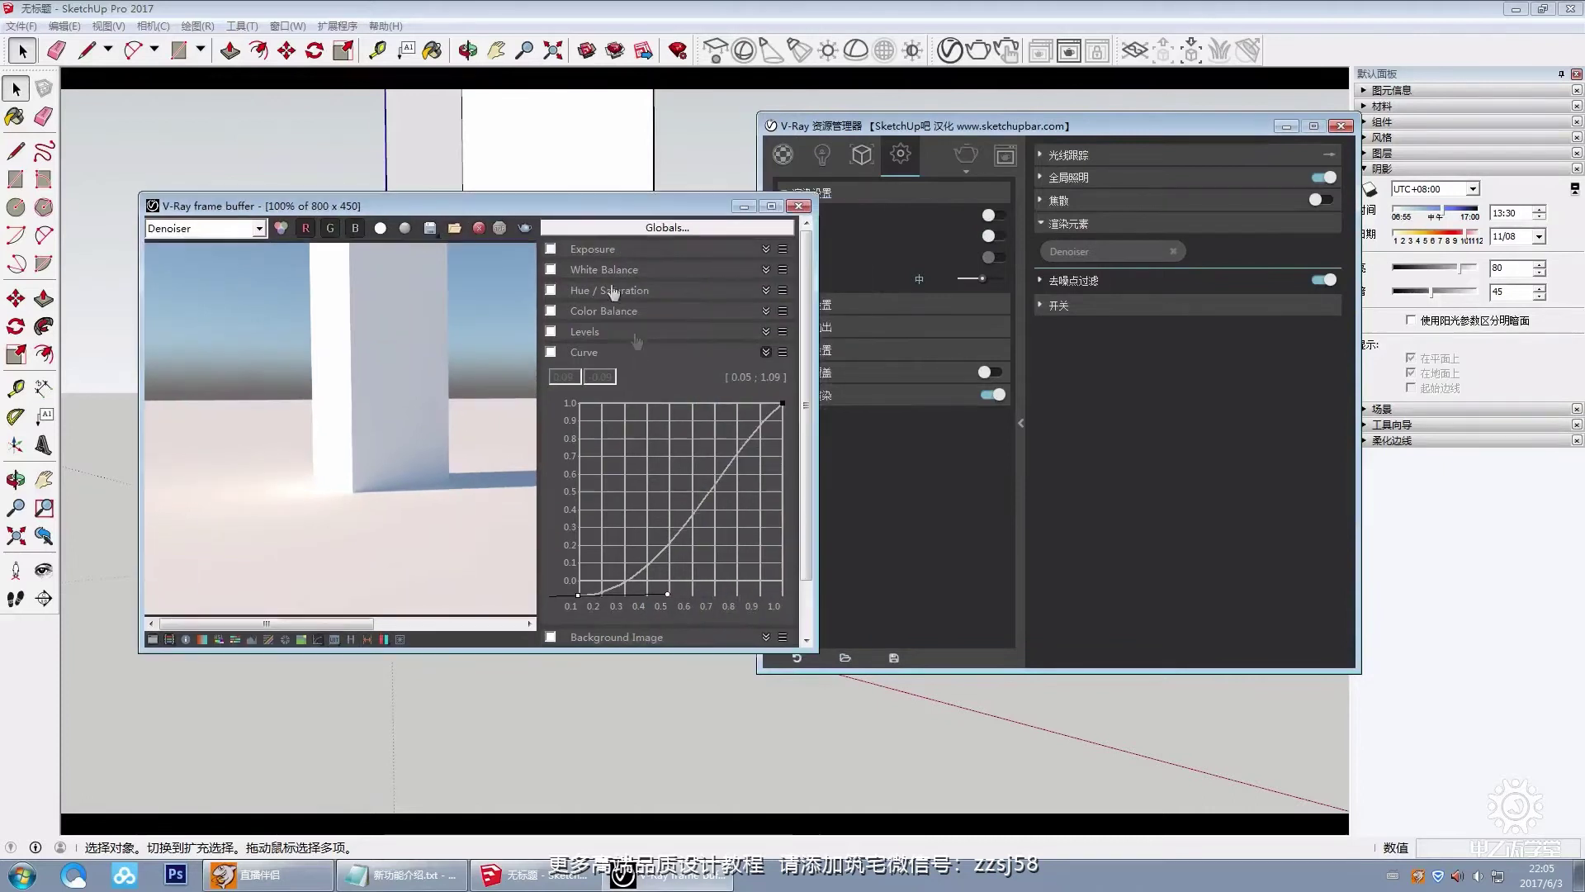
left_click(526, 230)
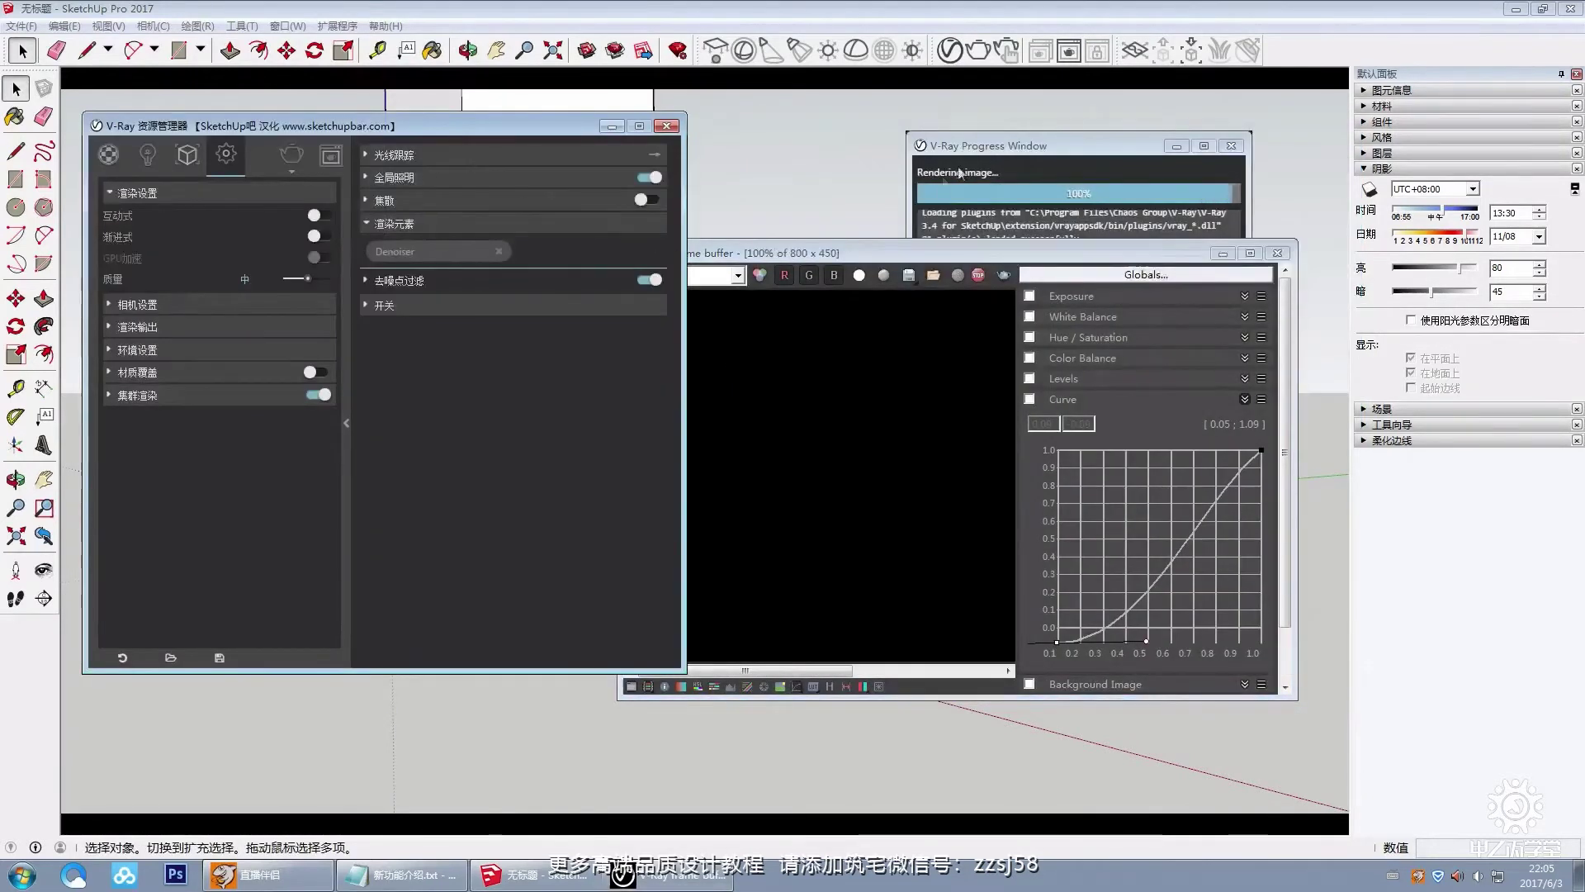
left_click_drag(1002, 143, 800, 106)
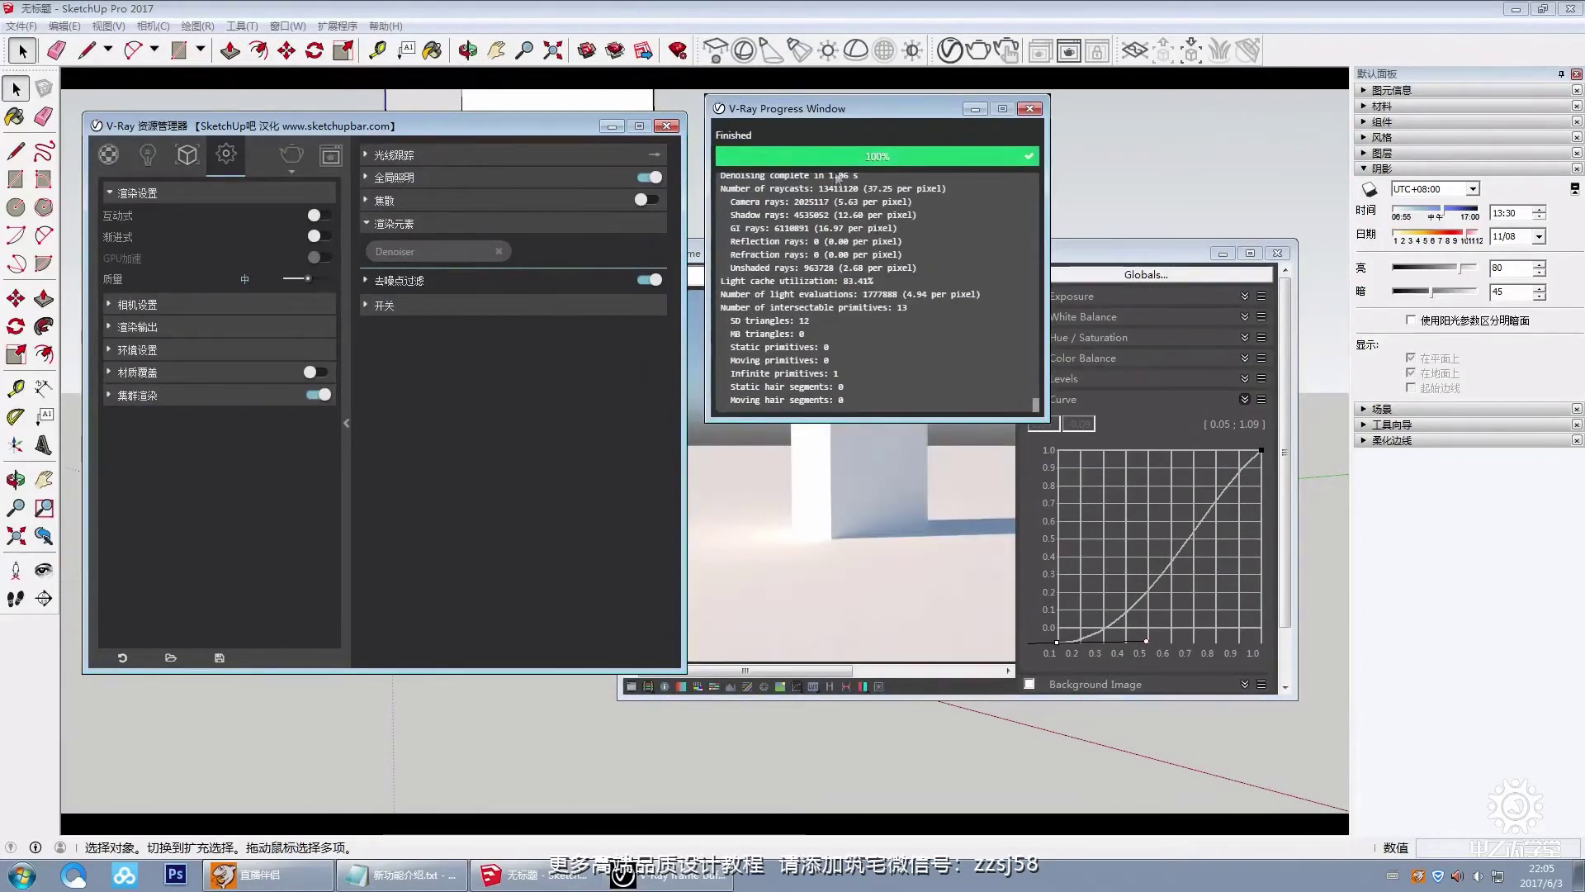
left_click(912, 569)
left_click(1030, 109)
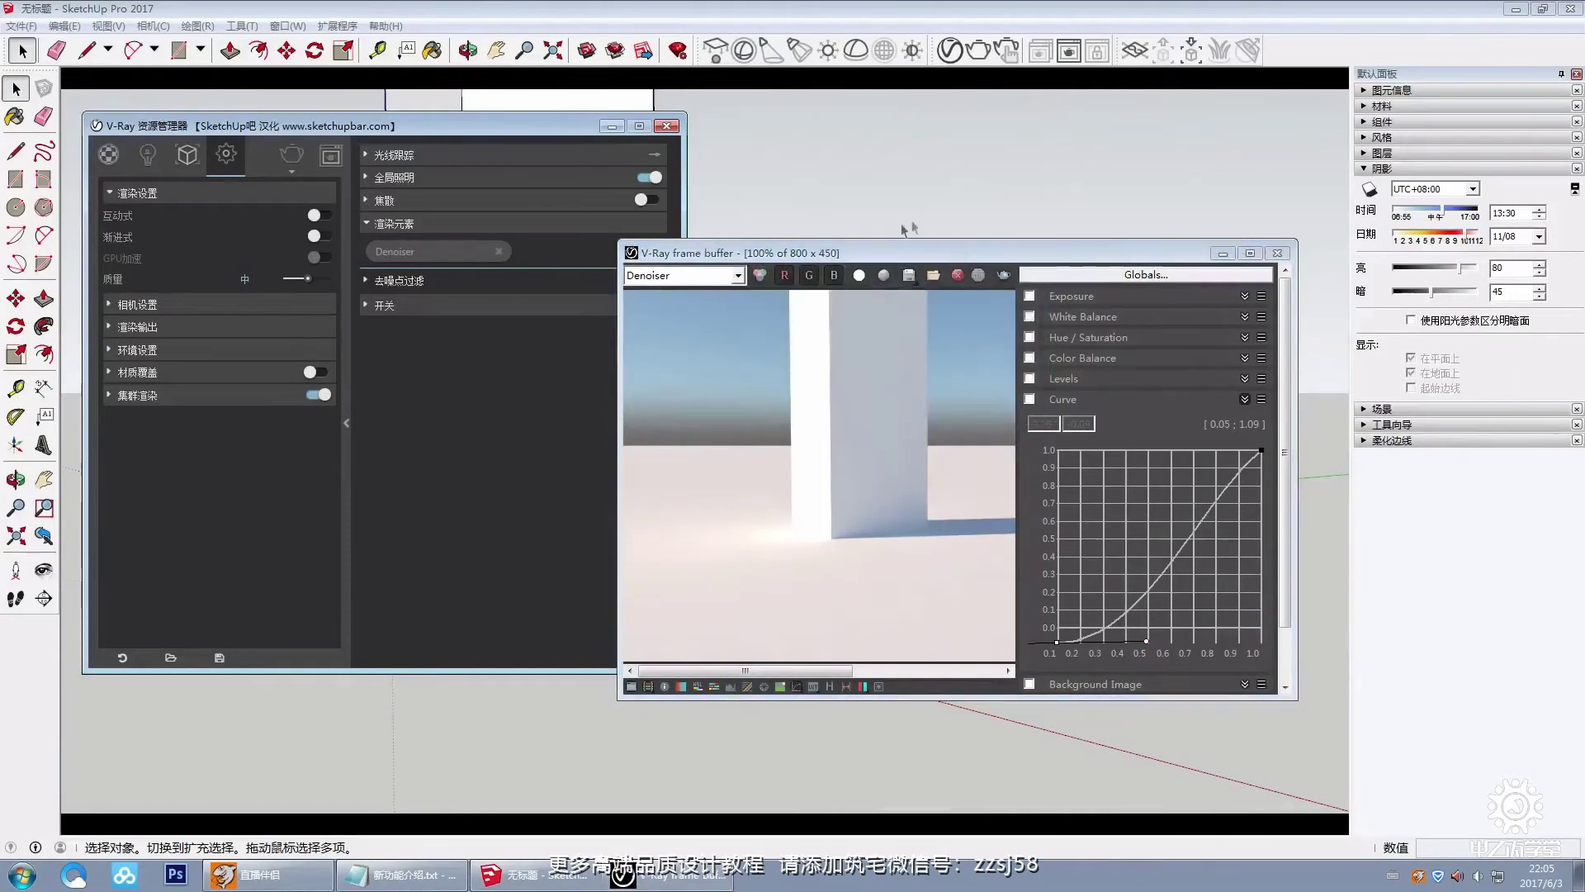
Step: Inspect the Denoiser channel of the non-progressive render and close the frame buffer
left_click_drag(892, 247, 920, 214)
left_click(671, 242)
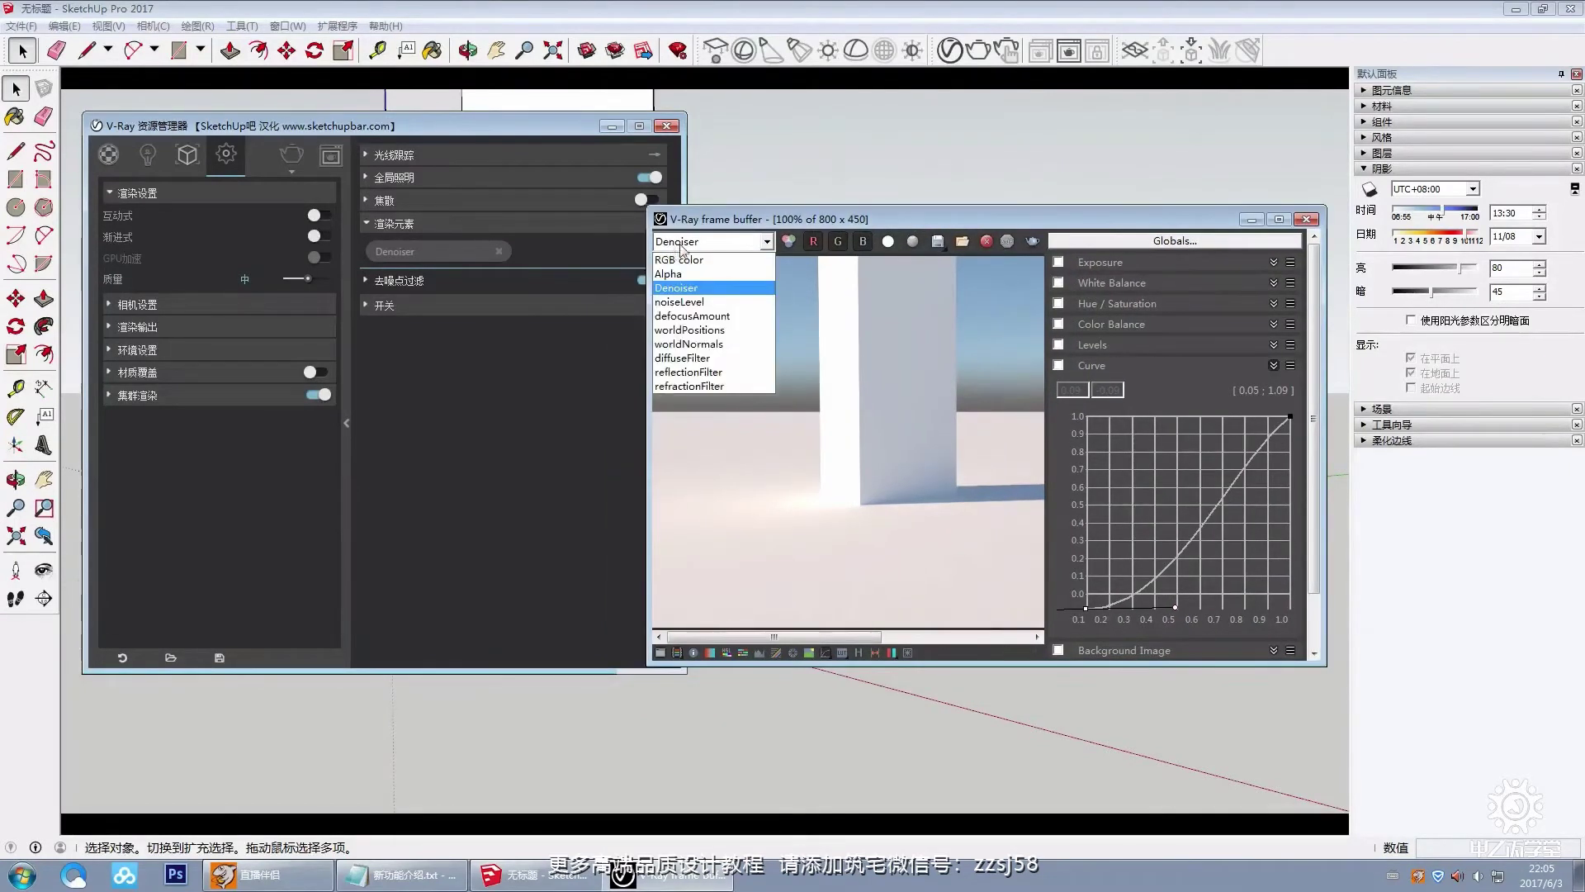
left_click(679, 287)
scroll(750, 474, "down", 2)
scroll(900, 441, "up", 2)
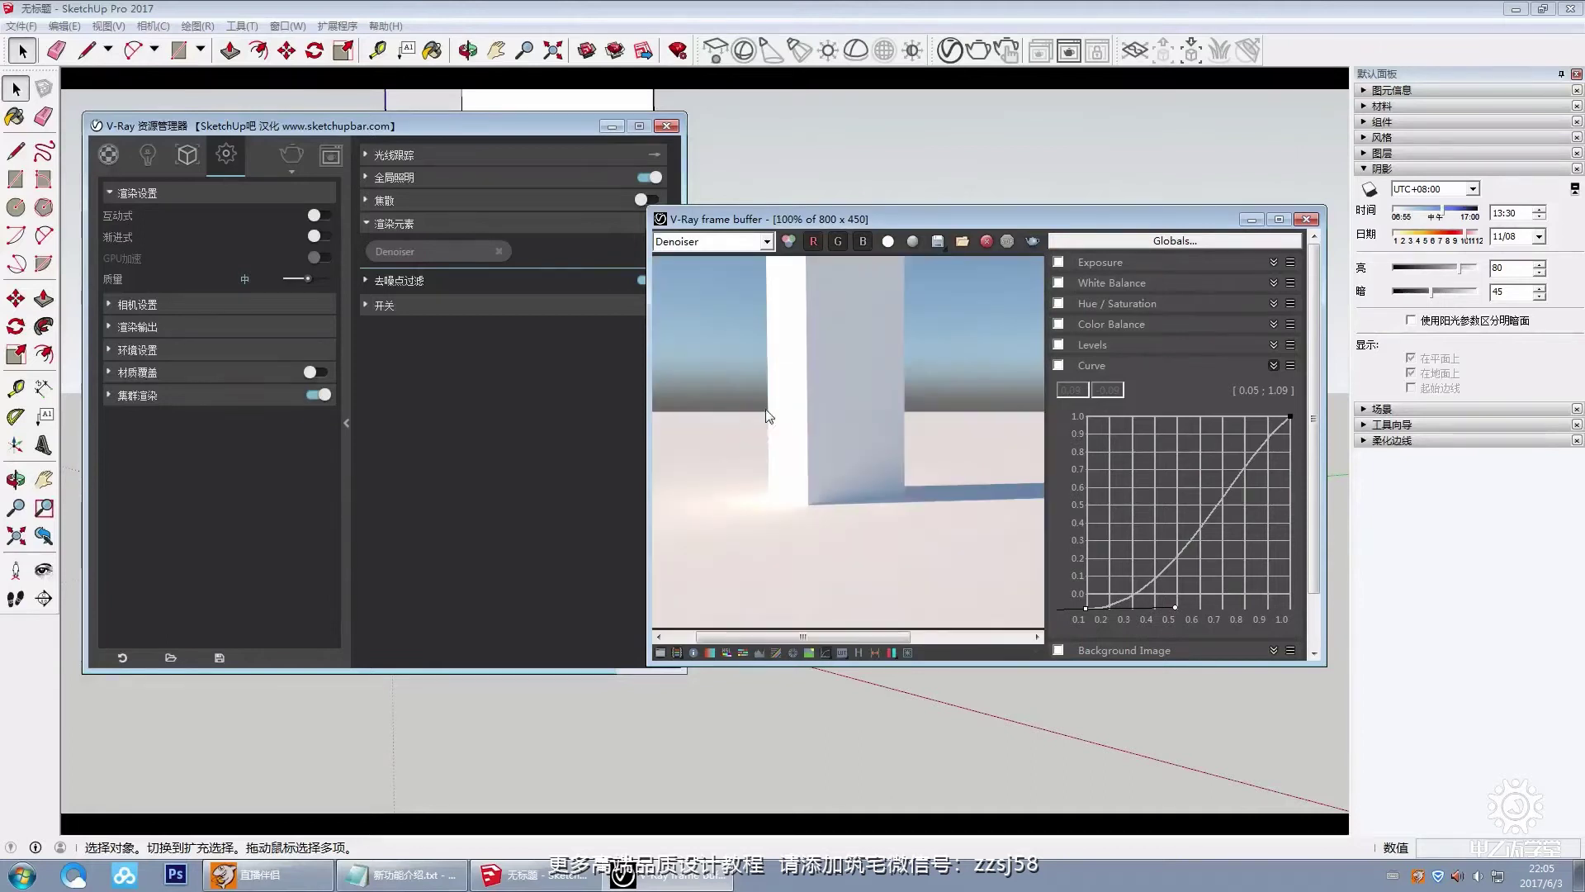
left_click(1307, 220)
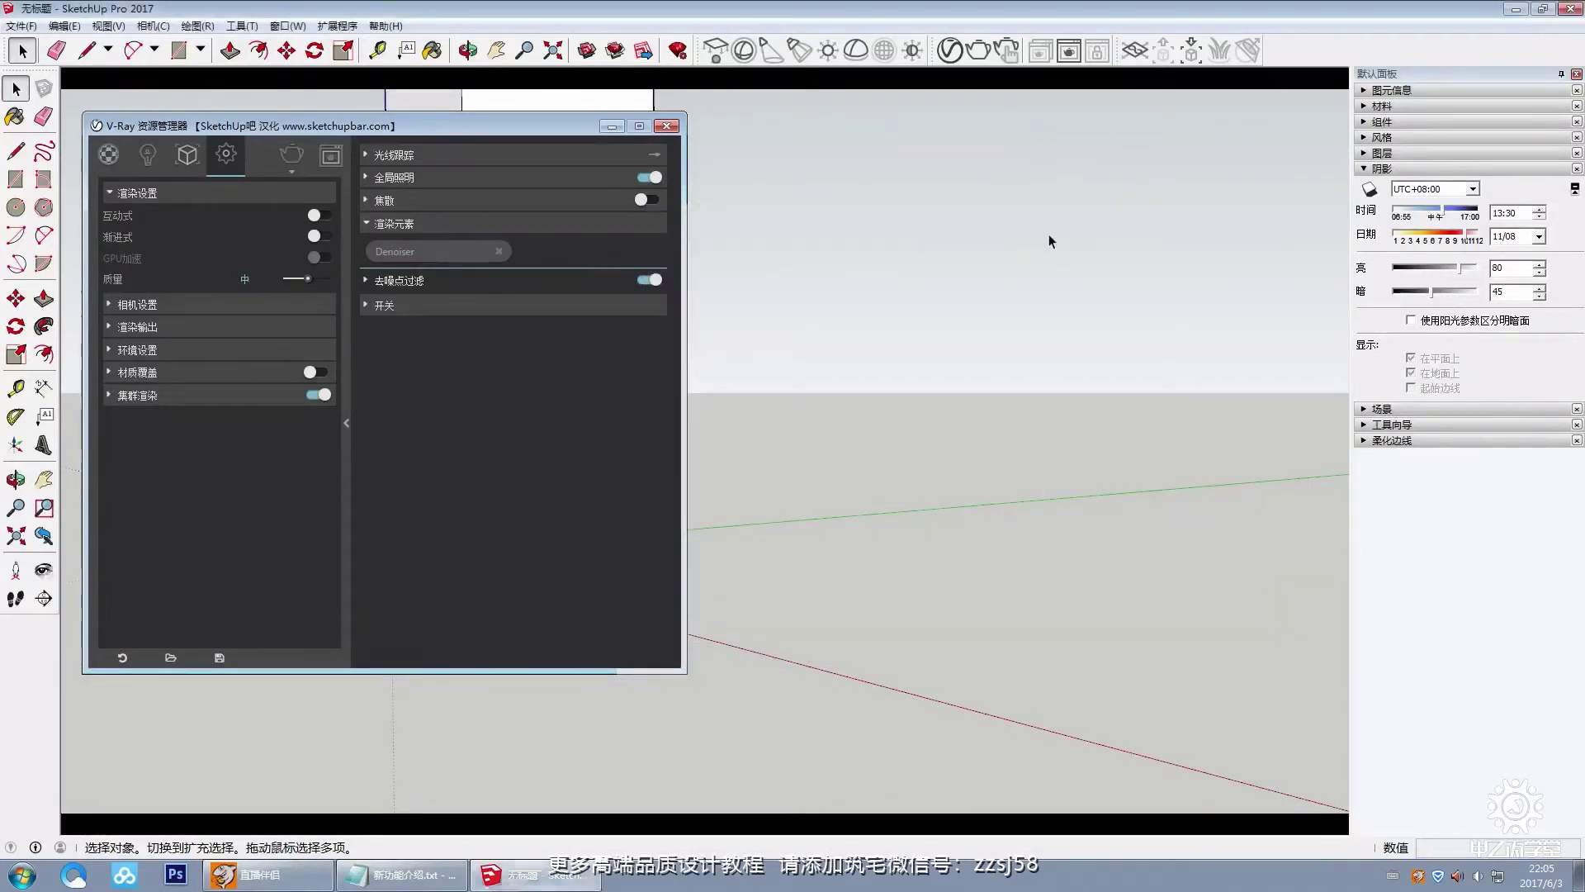
Step: Remove the Denoiser render element, and check the feature list in 新功能介绍.txt in Notepad before minimizing it
left_click(498, 251)
left_click(417, 877)
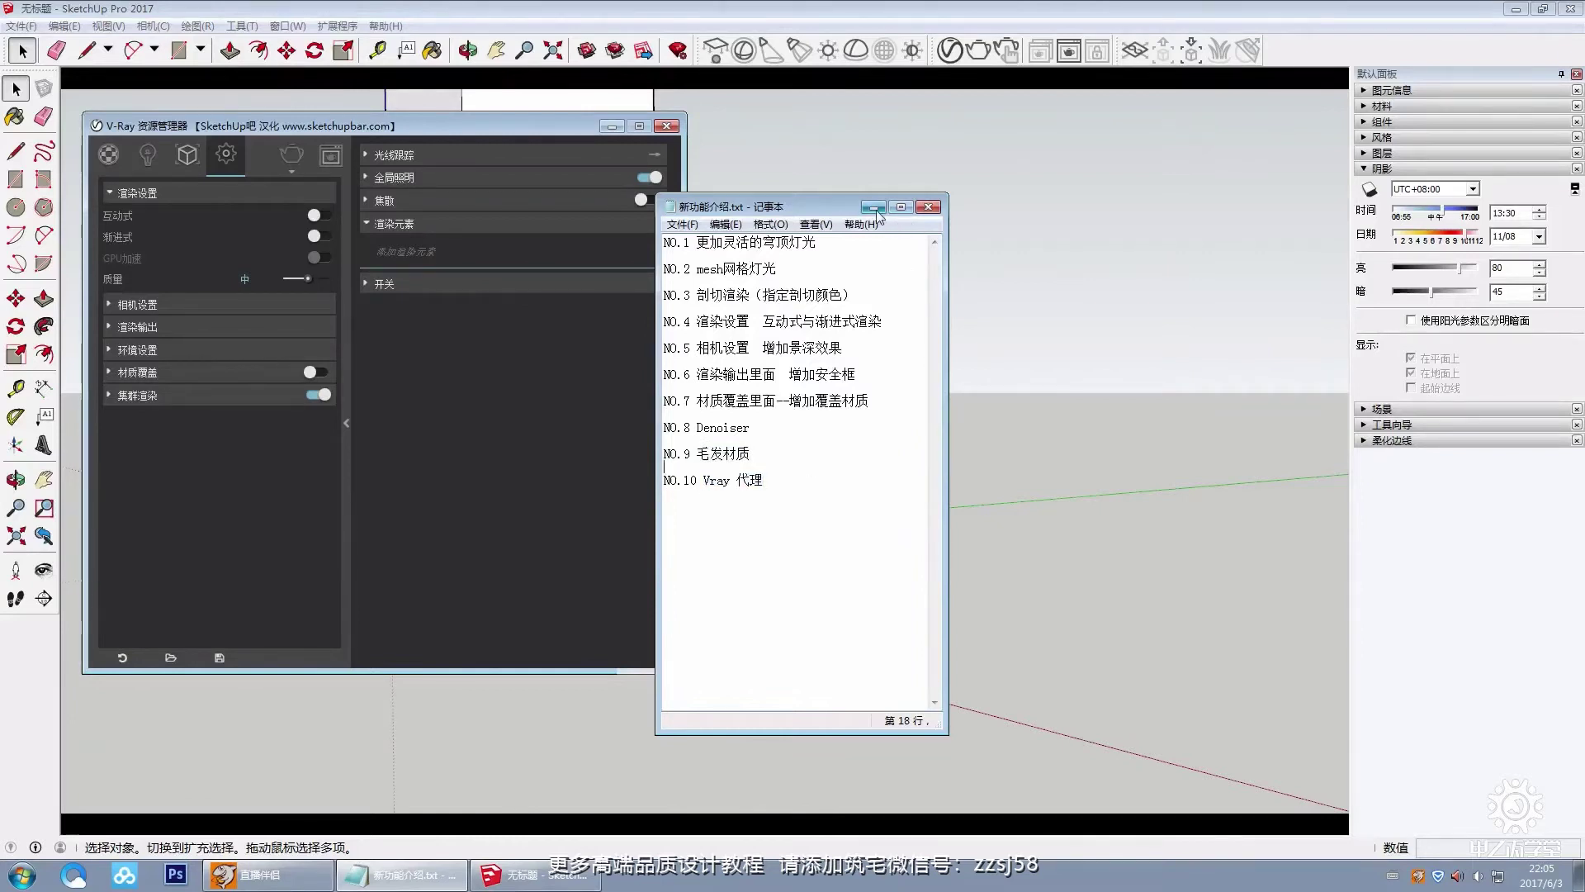
left_click(790, 479)
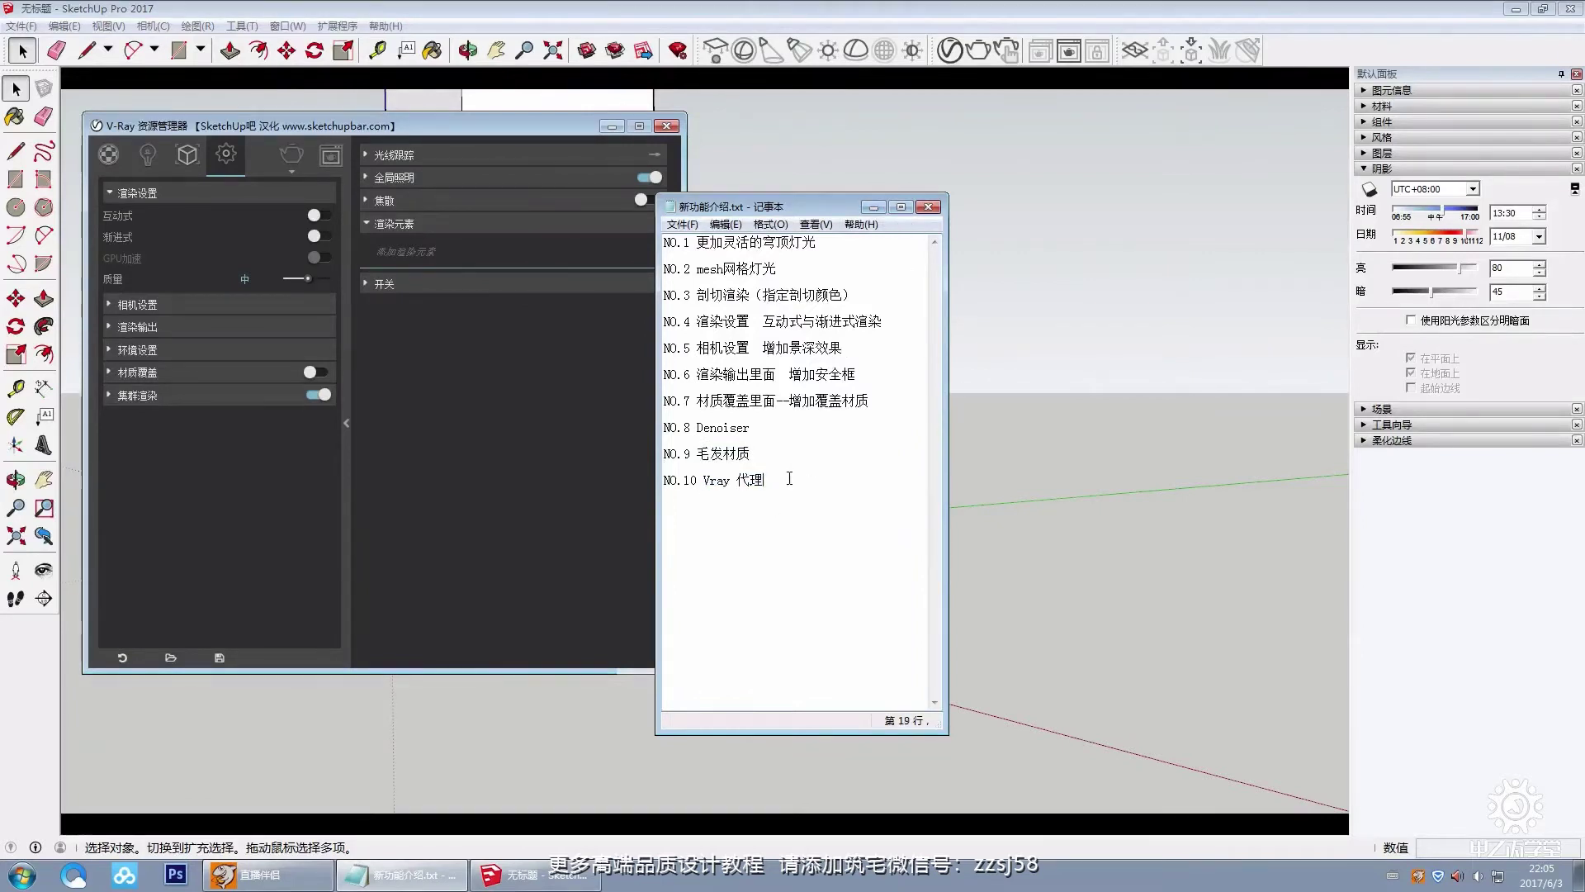
left_click(463, 252)
left_click(874, 207)
left_click(592, 314)
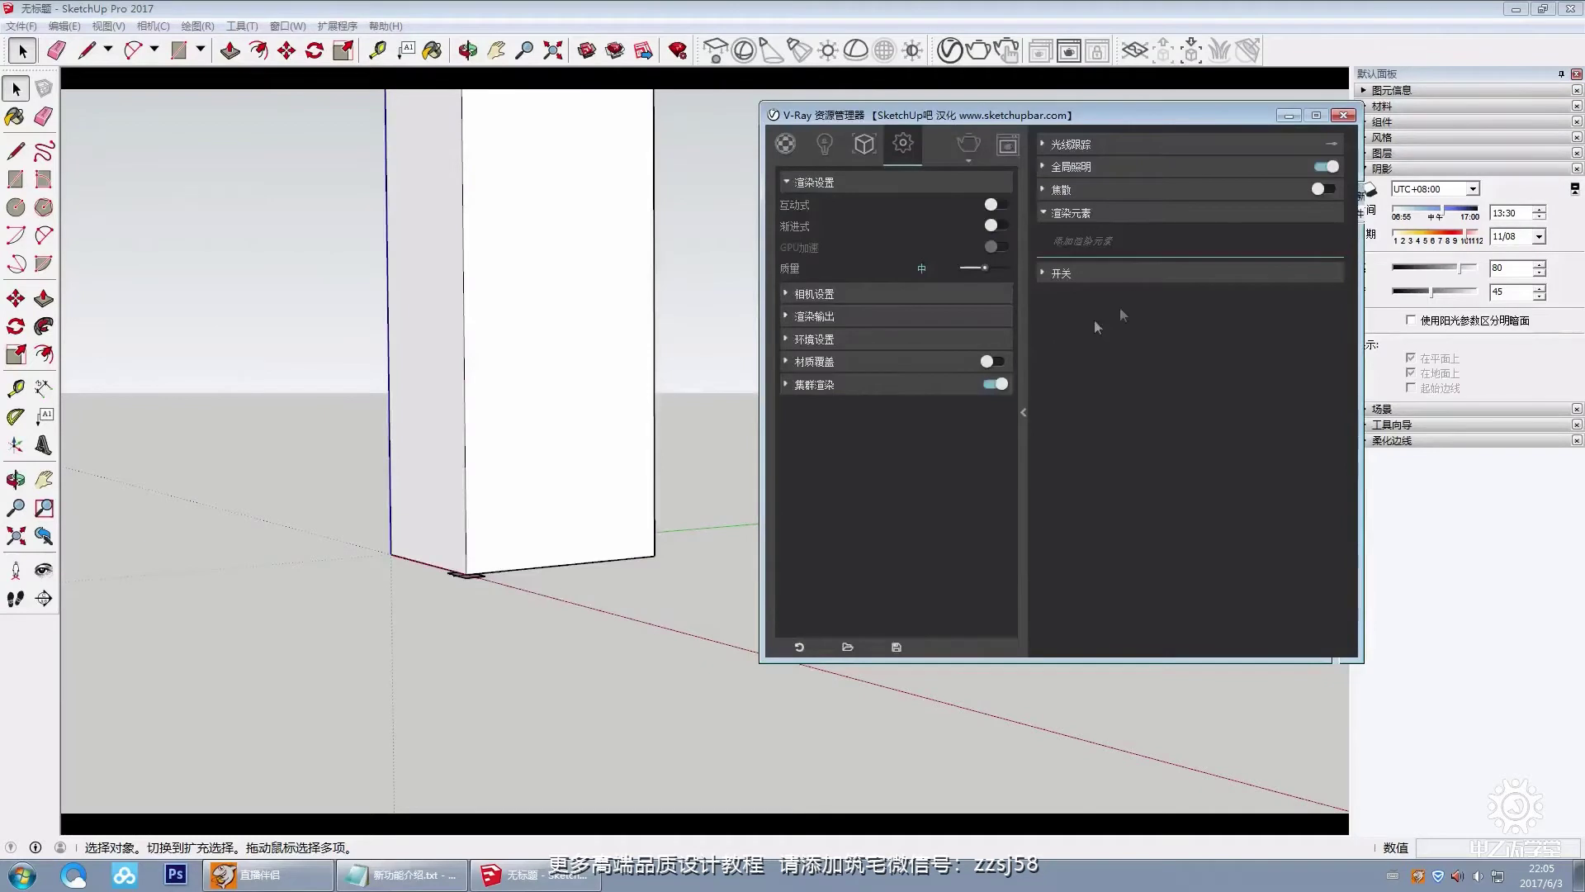
Step: Add the material ID (材质ID) render element in the V-Ray render settings
left_click(1065, 239)
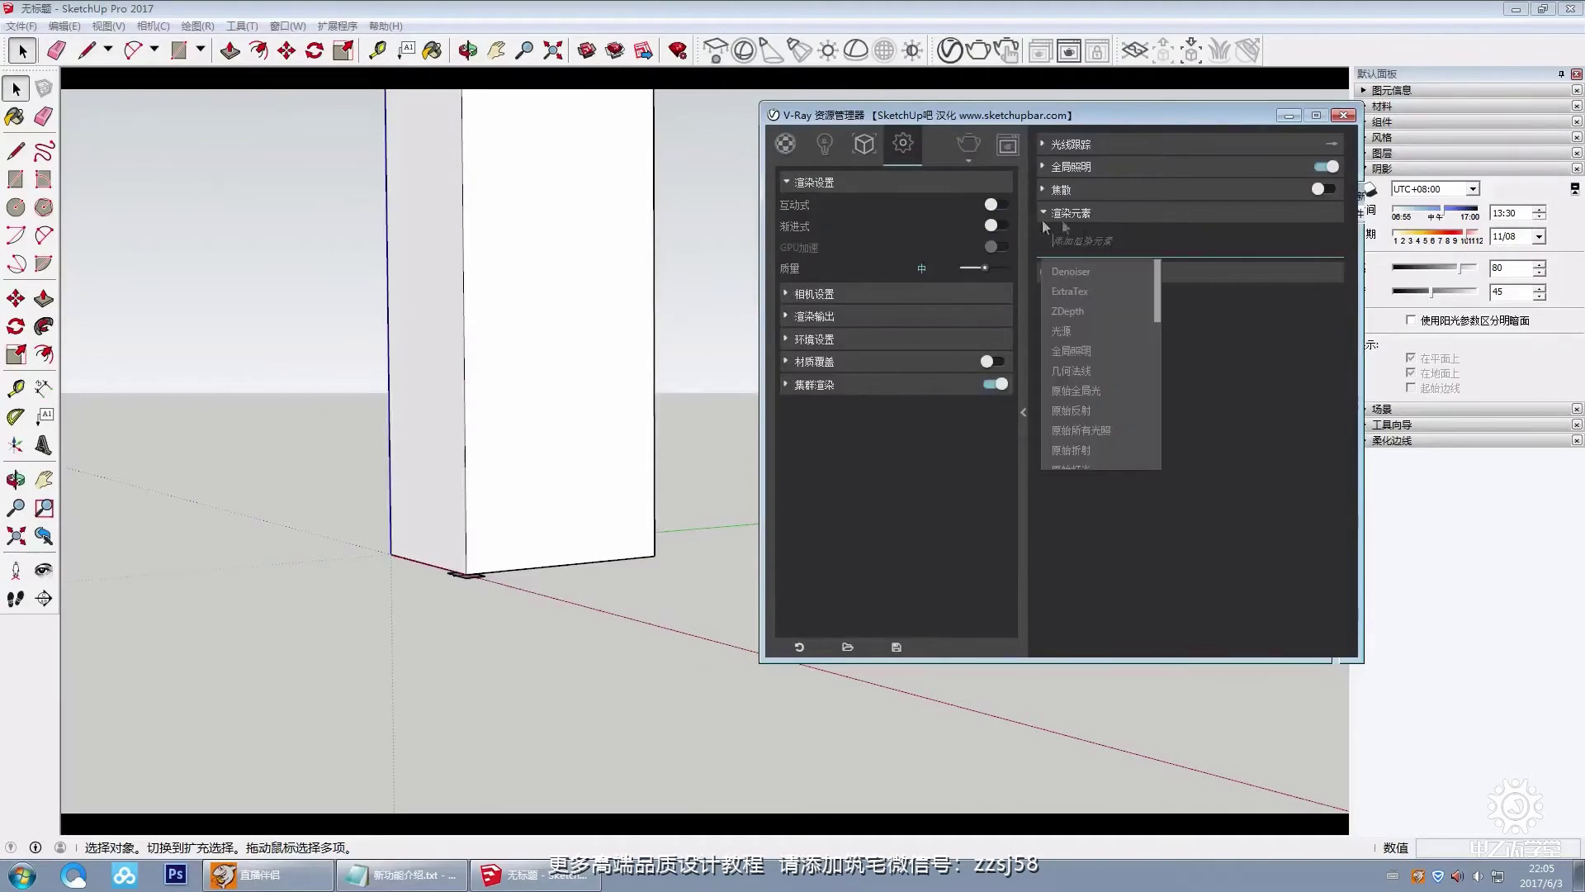
left_click_drag(1157, 272, 1157, 369)
left_click(1088, 379)
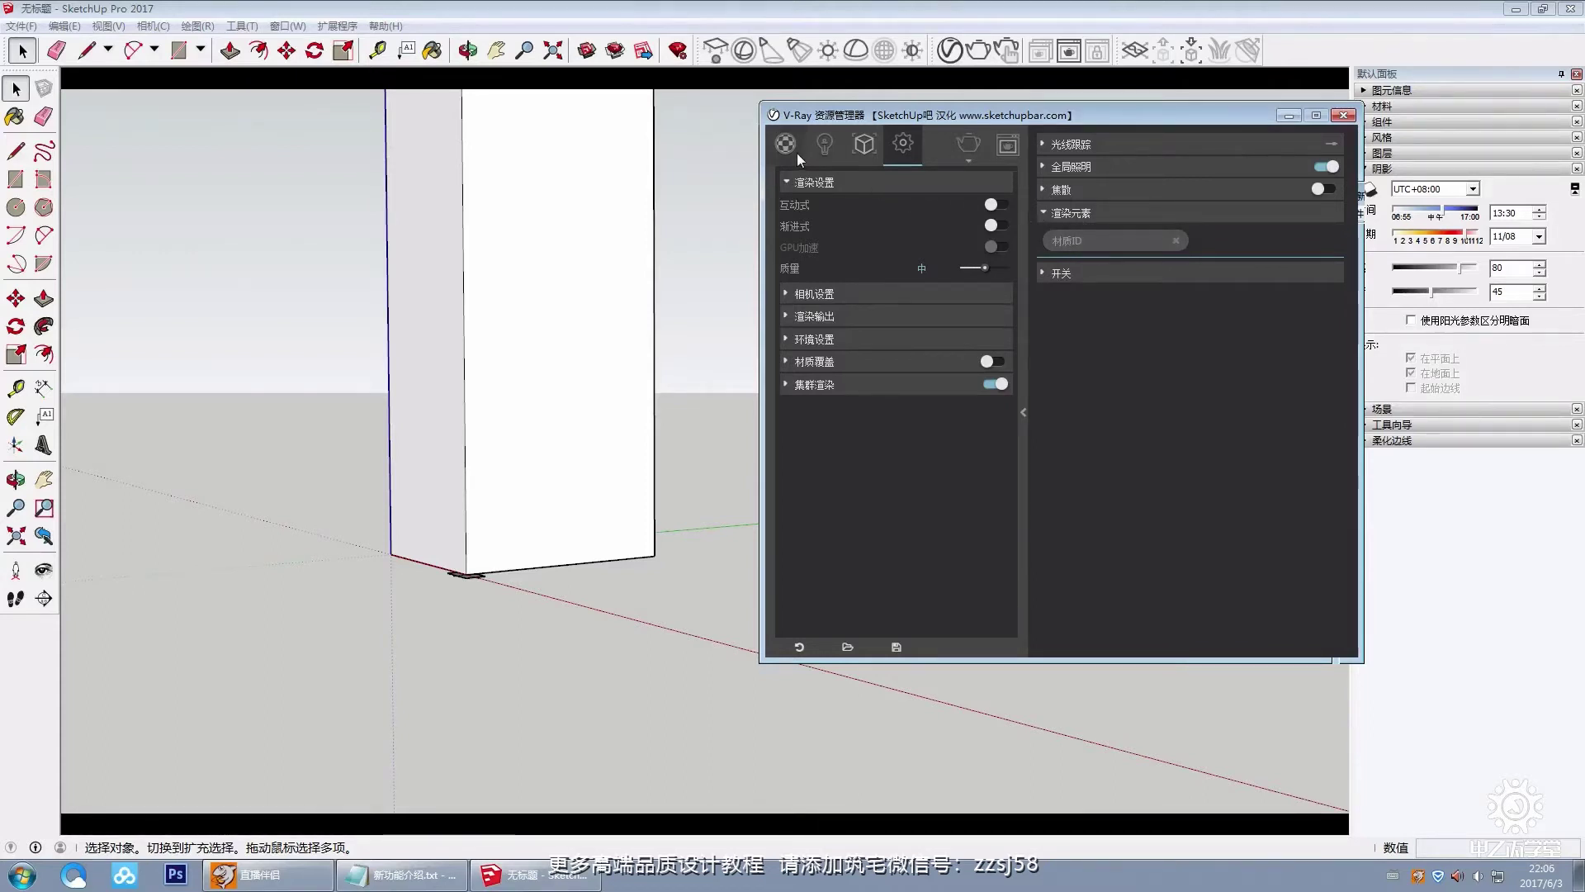
Step: Paint the tower's front face with 大理石 Carrera and its side face with 大理石石材 from the stone materials
left_click(512, 248)
key("b")
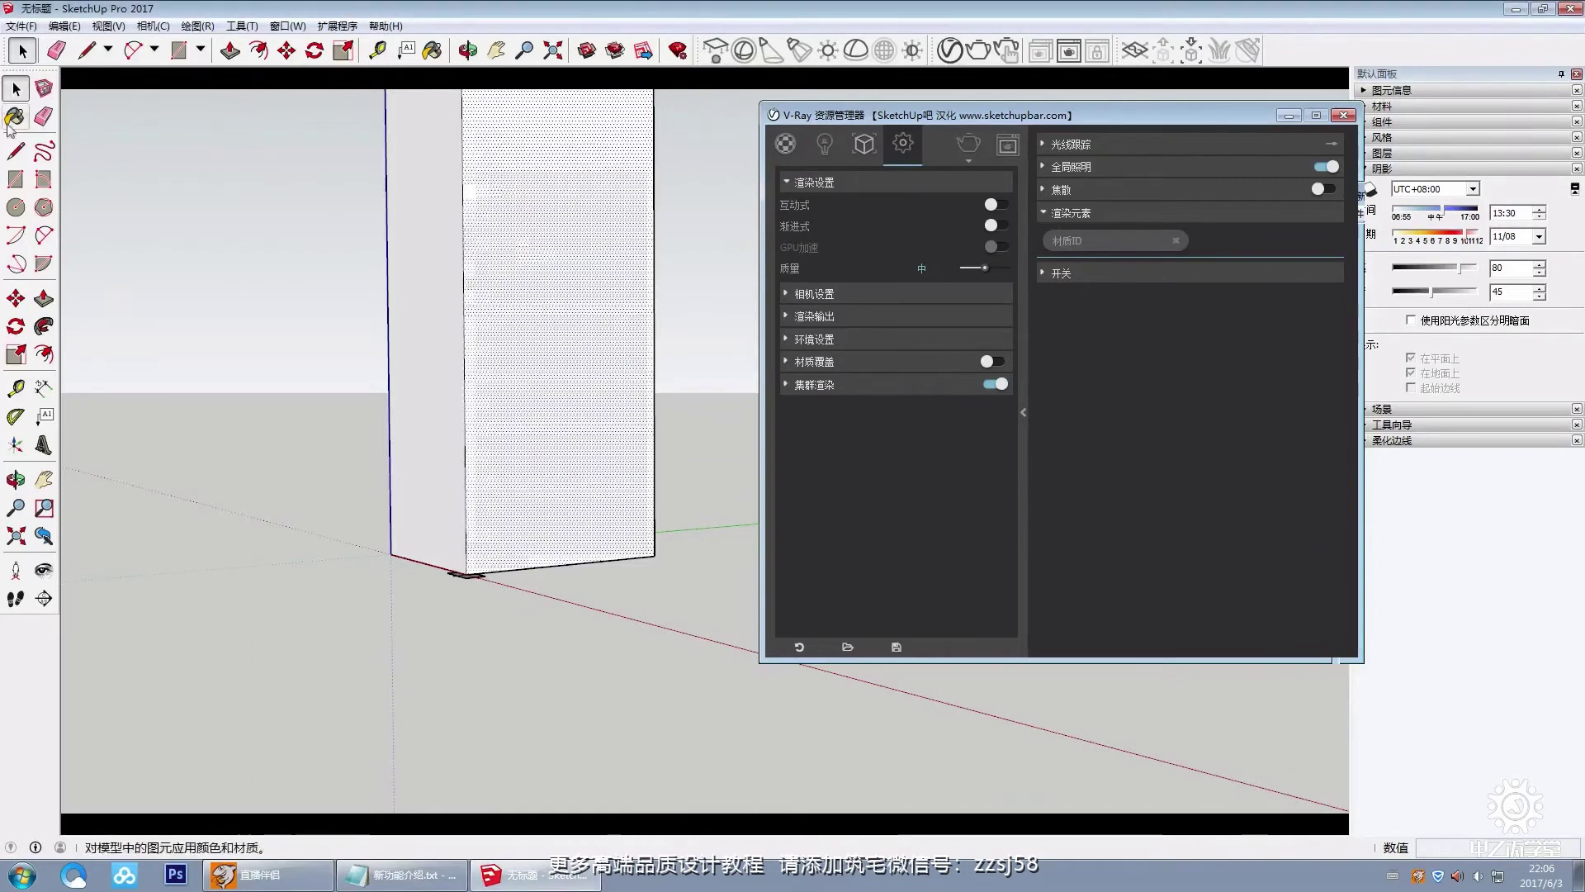
left_click(1462, 245)
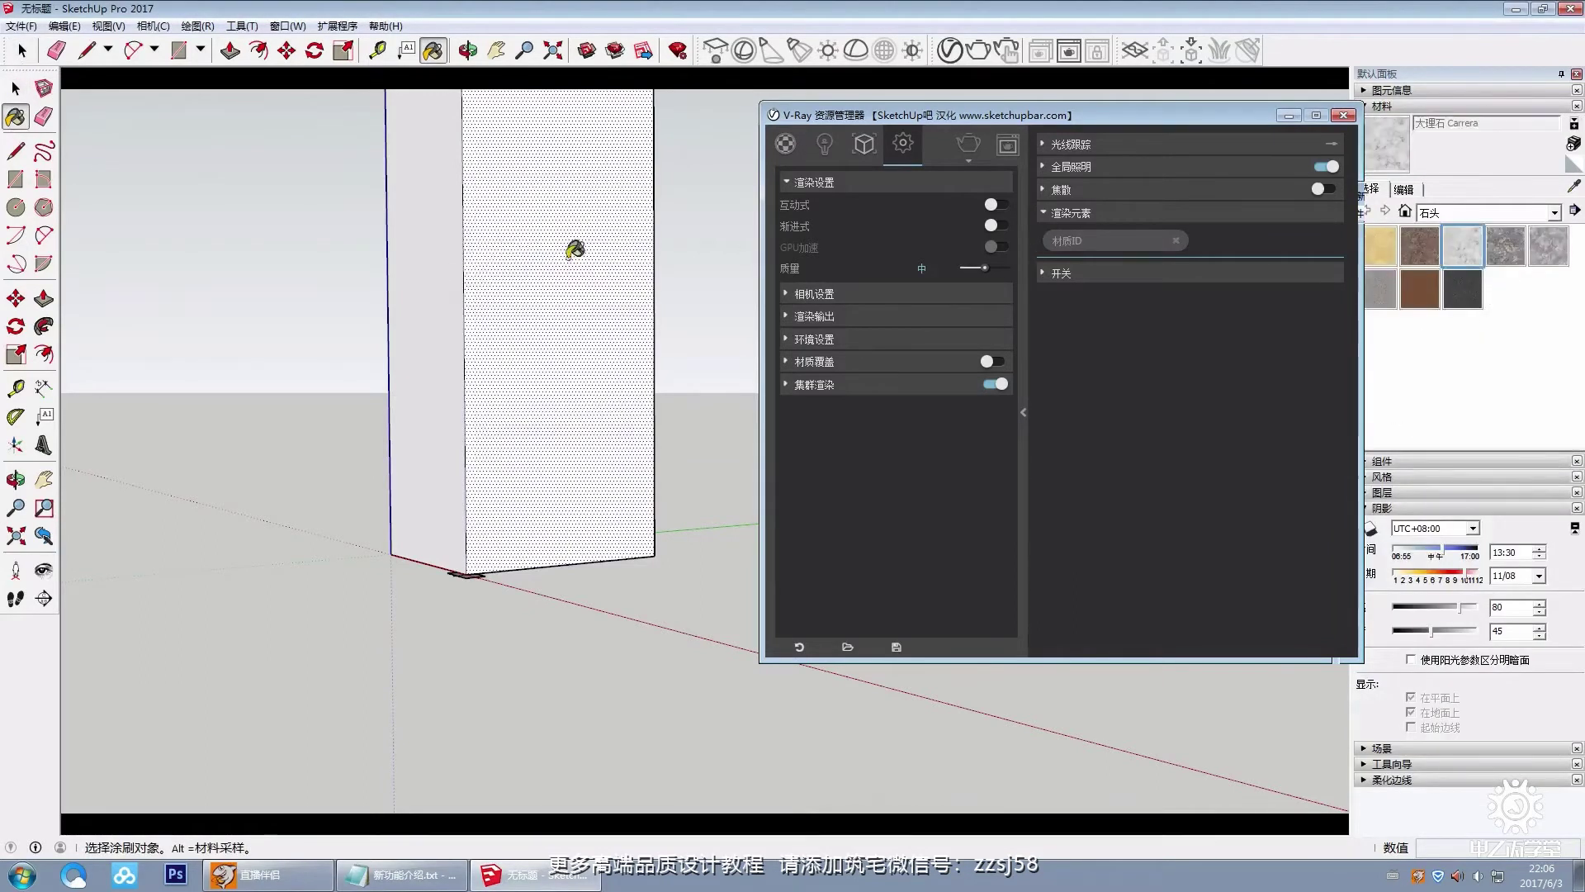
left_click(566, 255)
left_click(1522, 248)
left_click(425, 240)
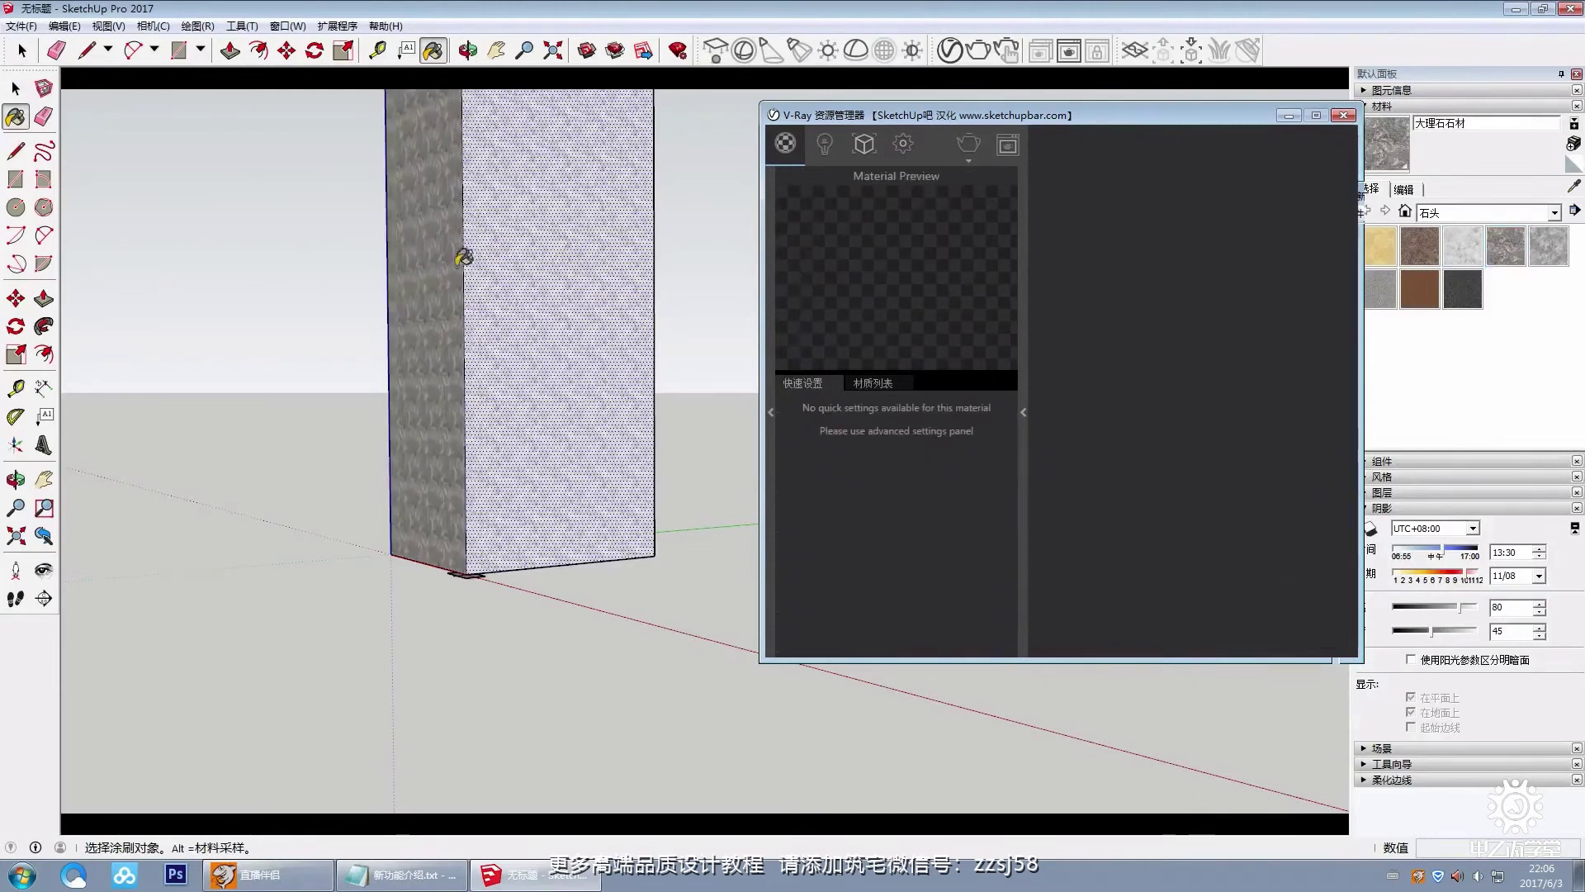
key("space")
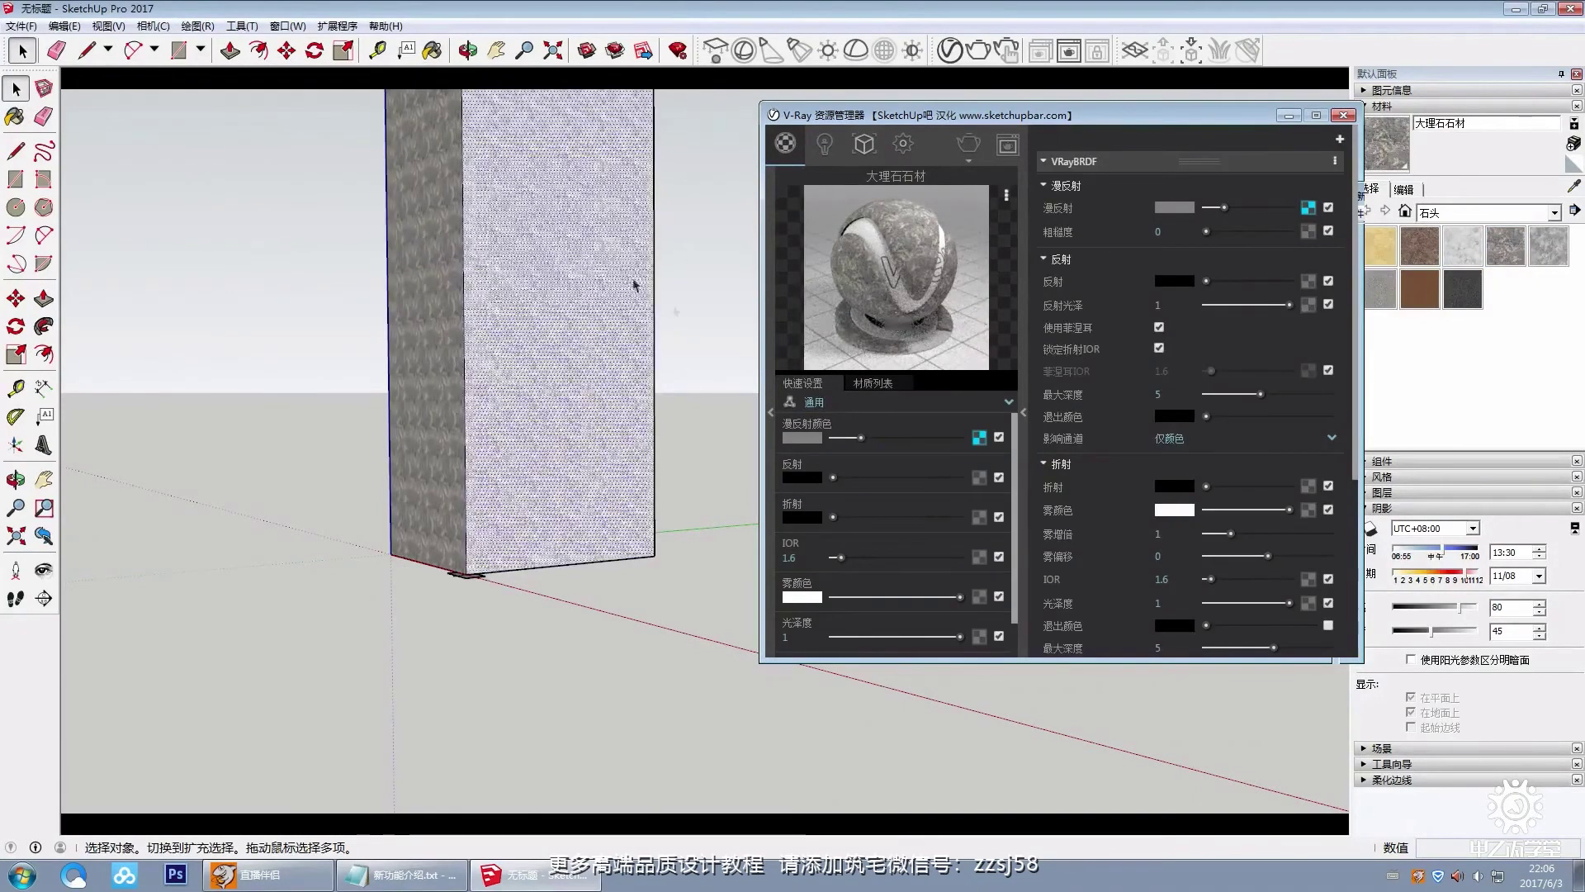
Step: Set the material ID color of 大理石石材 on the tower's side face to red (255, 38, 38)
left_click(880, 385)
left_click(437, 269)
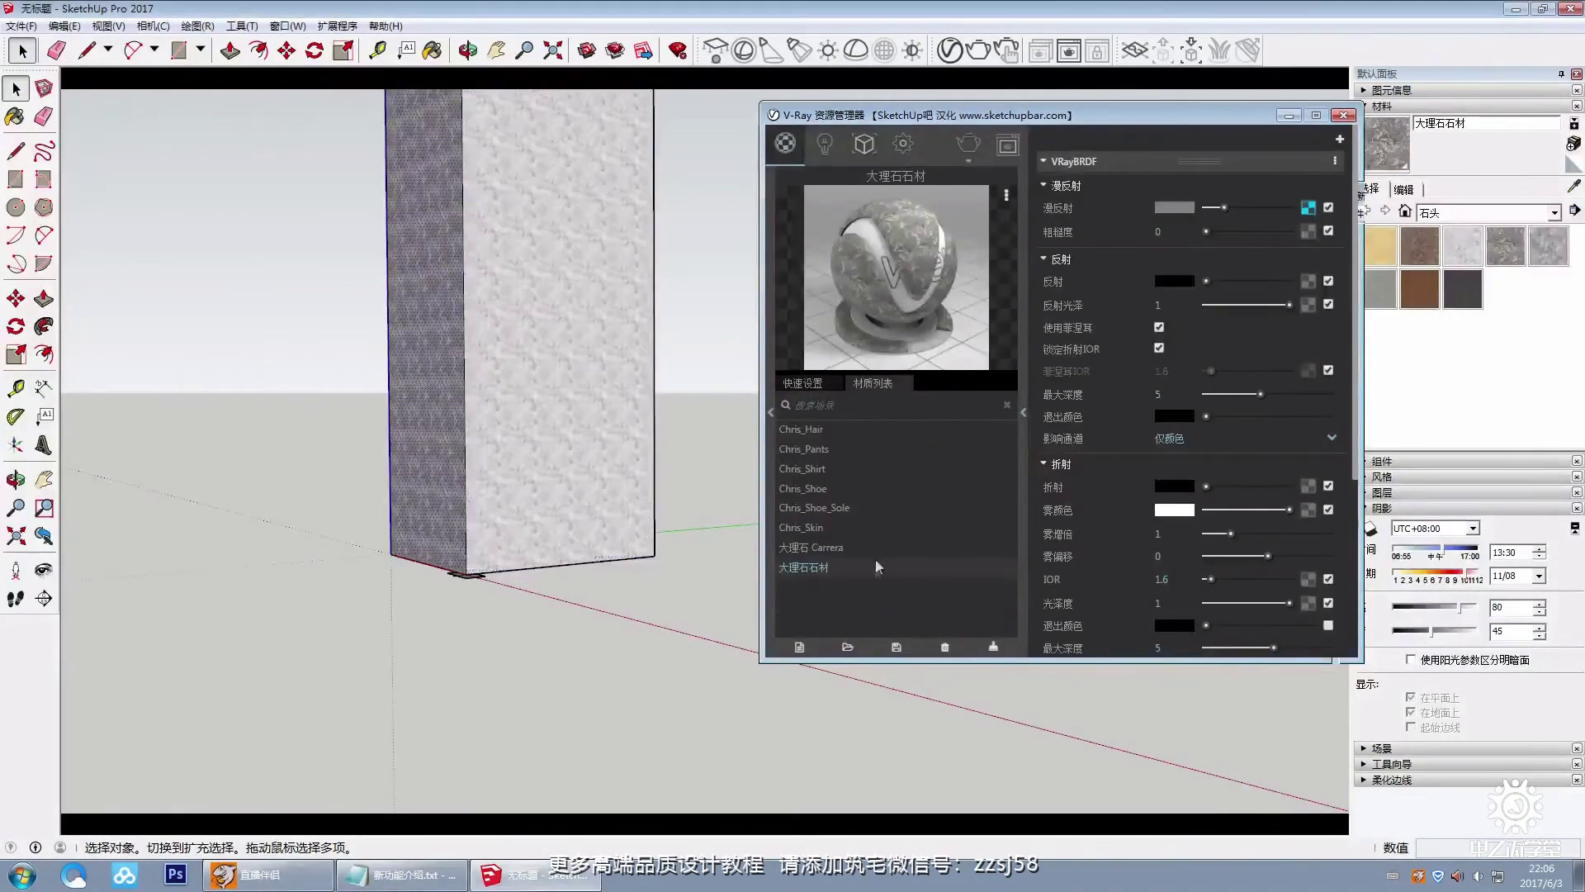
left_click(1114, 161)
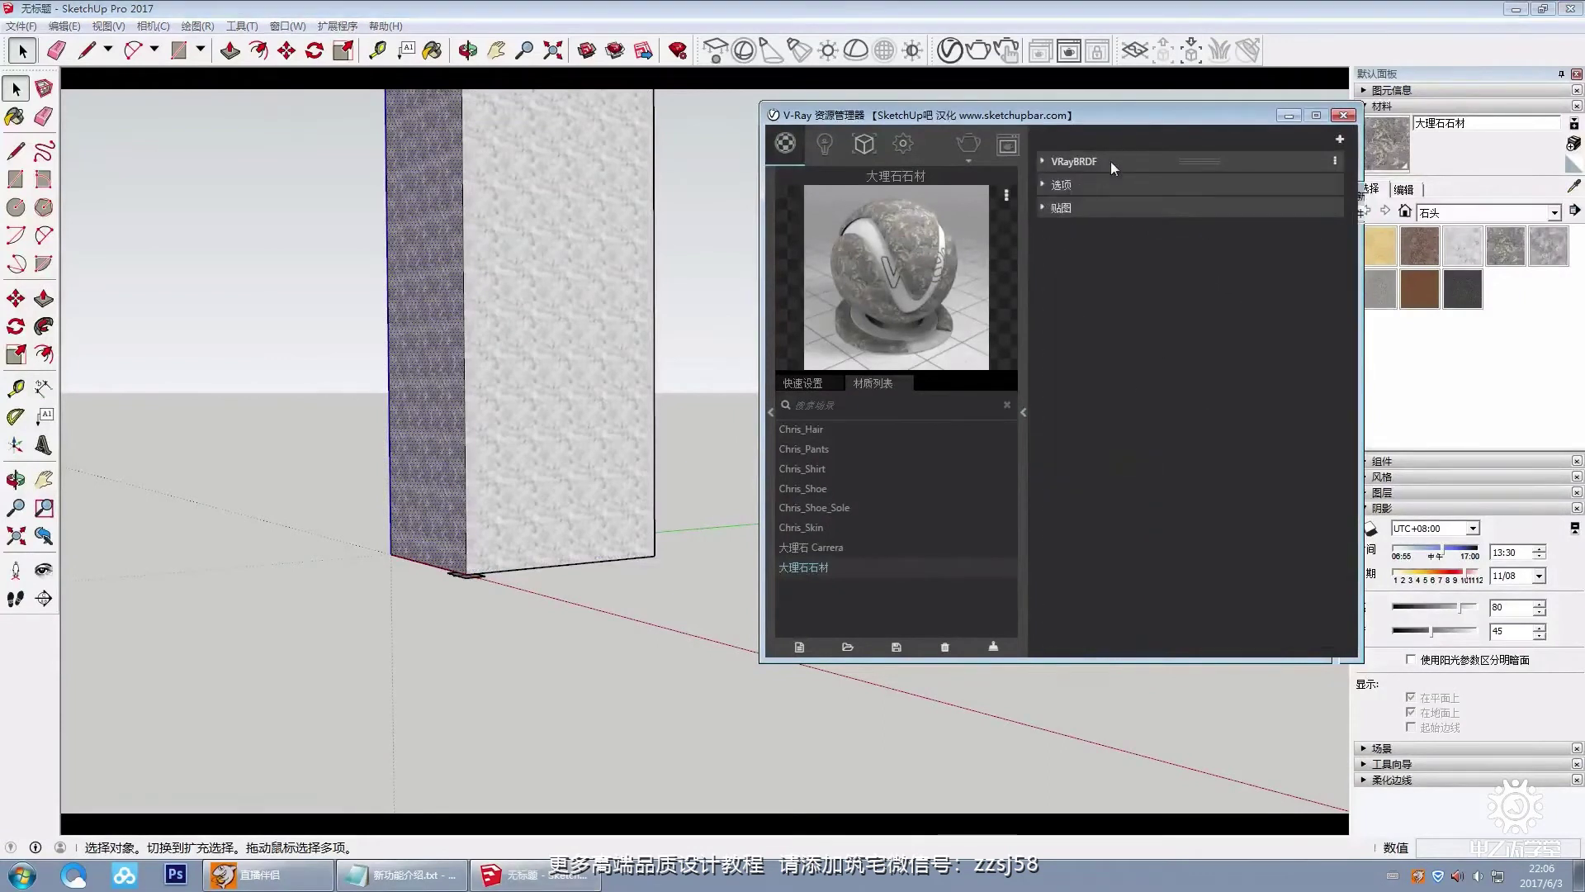
left_click(1085, 188)
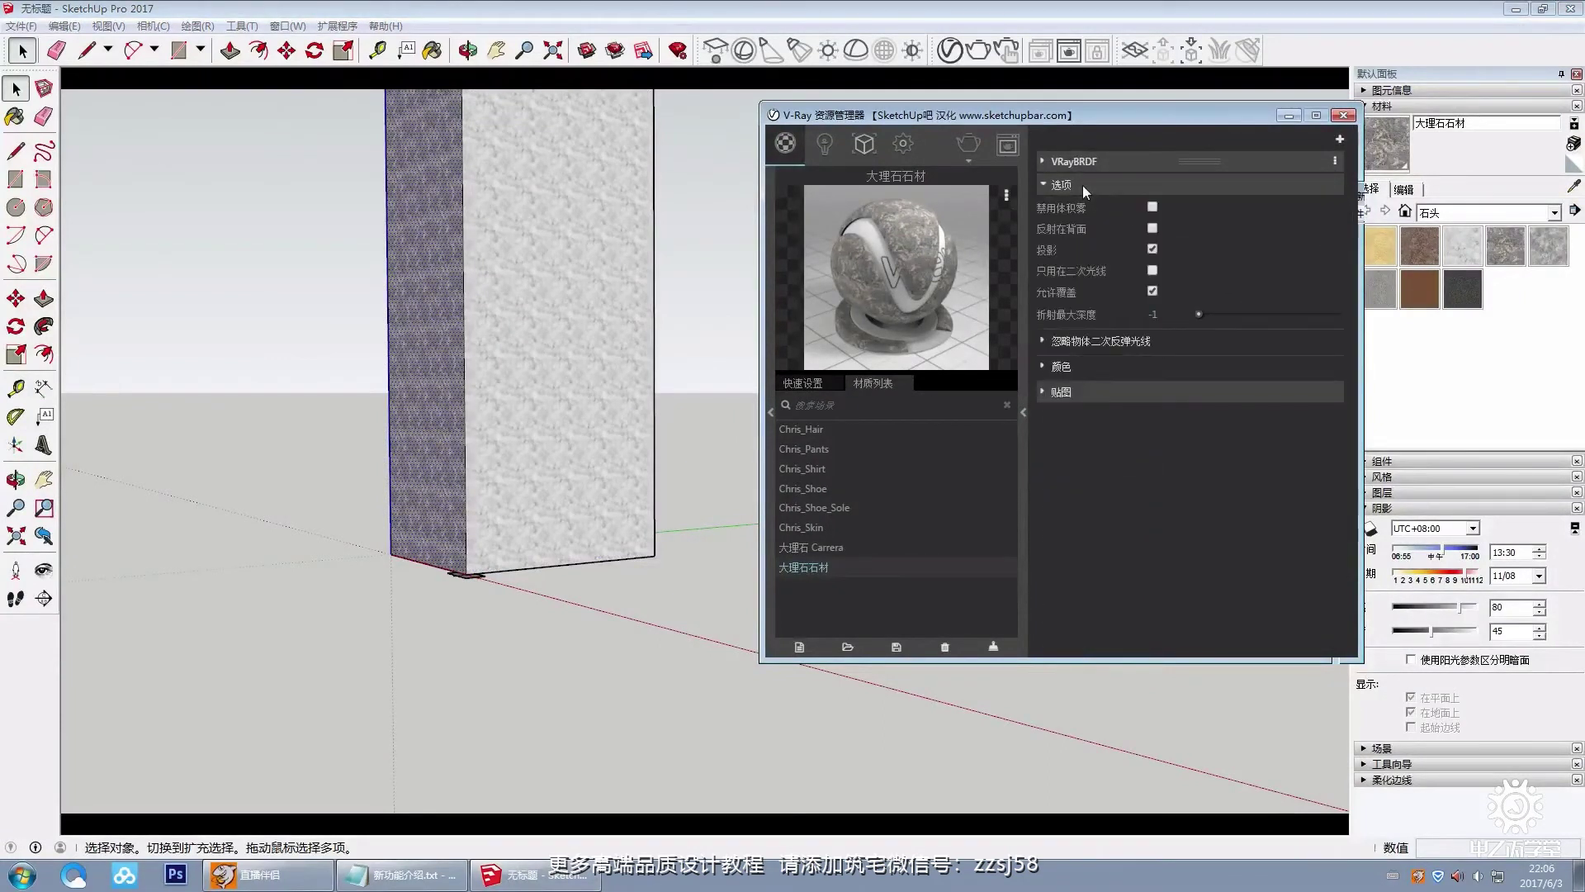
left_click(1065, 367)
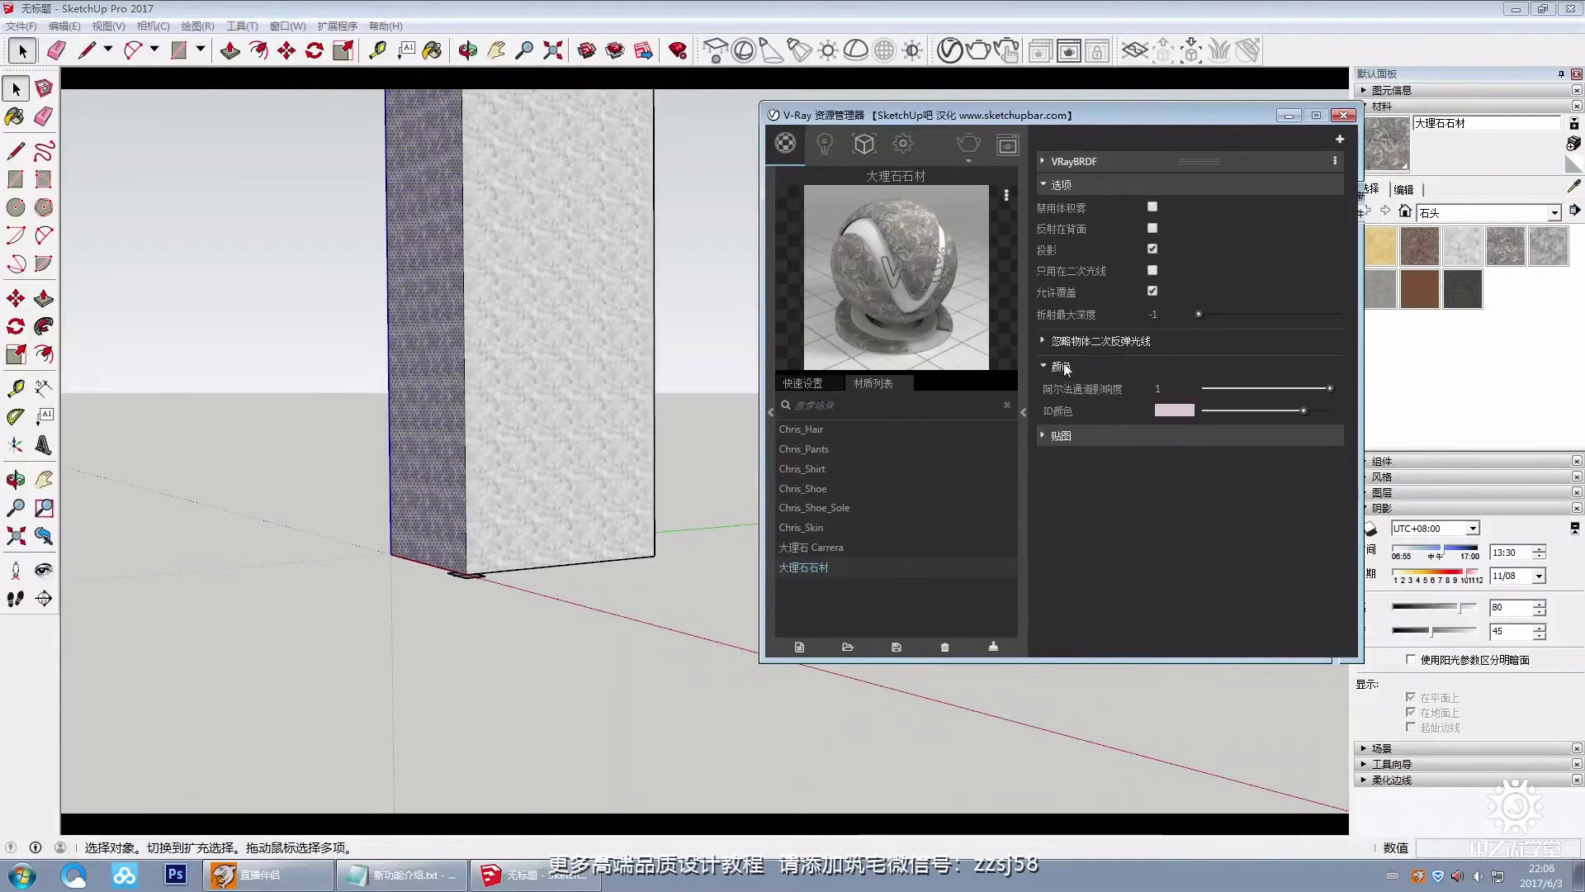
left_click(1173, 411)
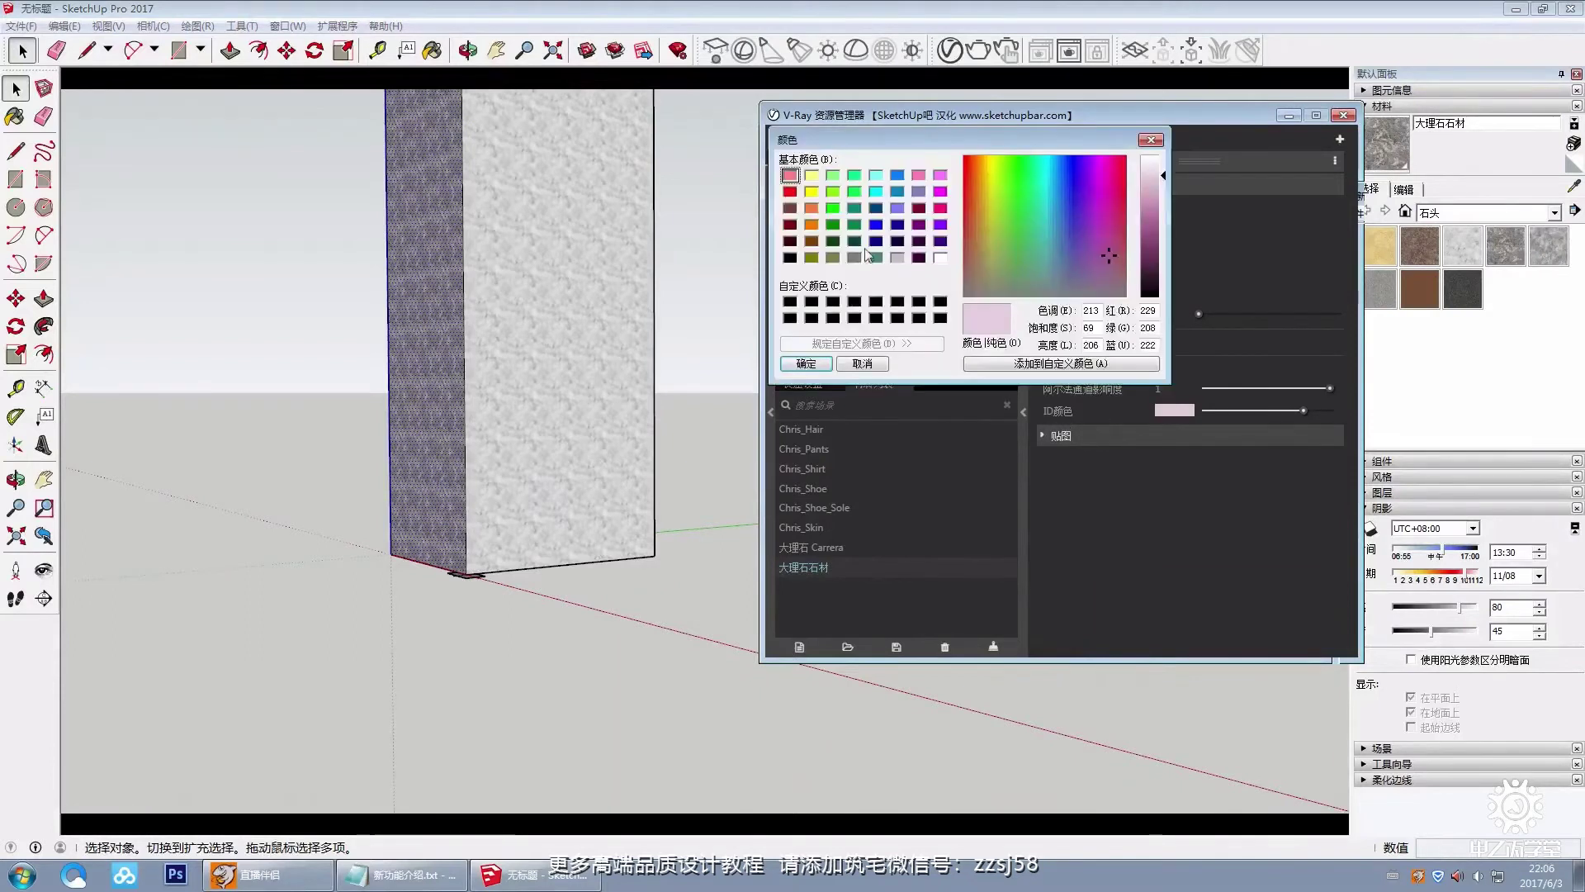
left_click_drag(1162, 177, 1164, 219)
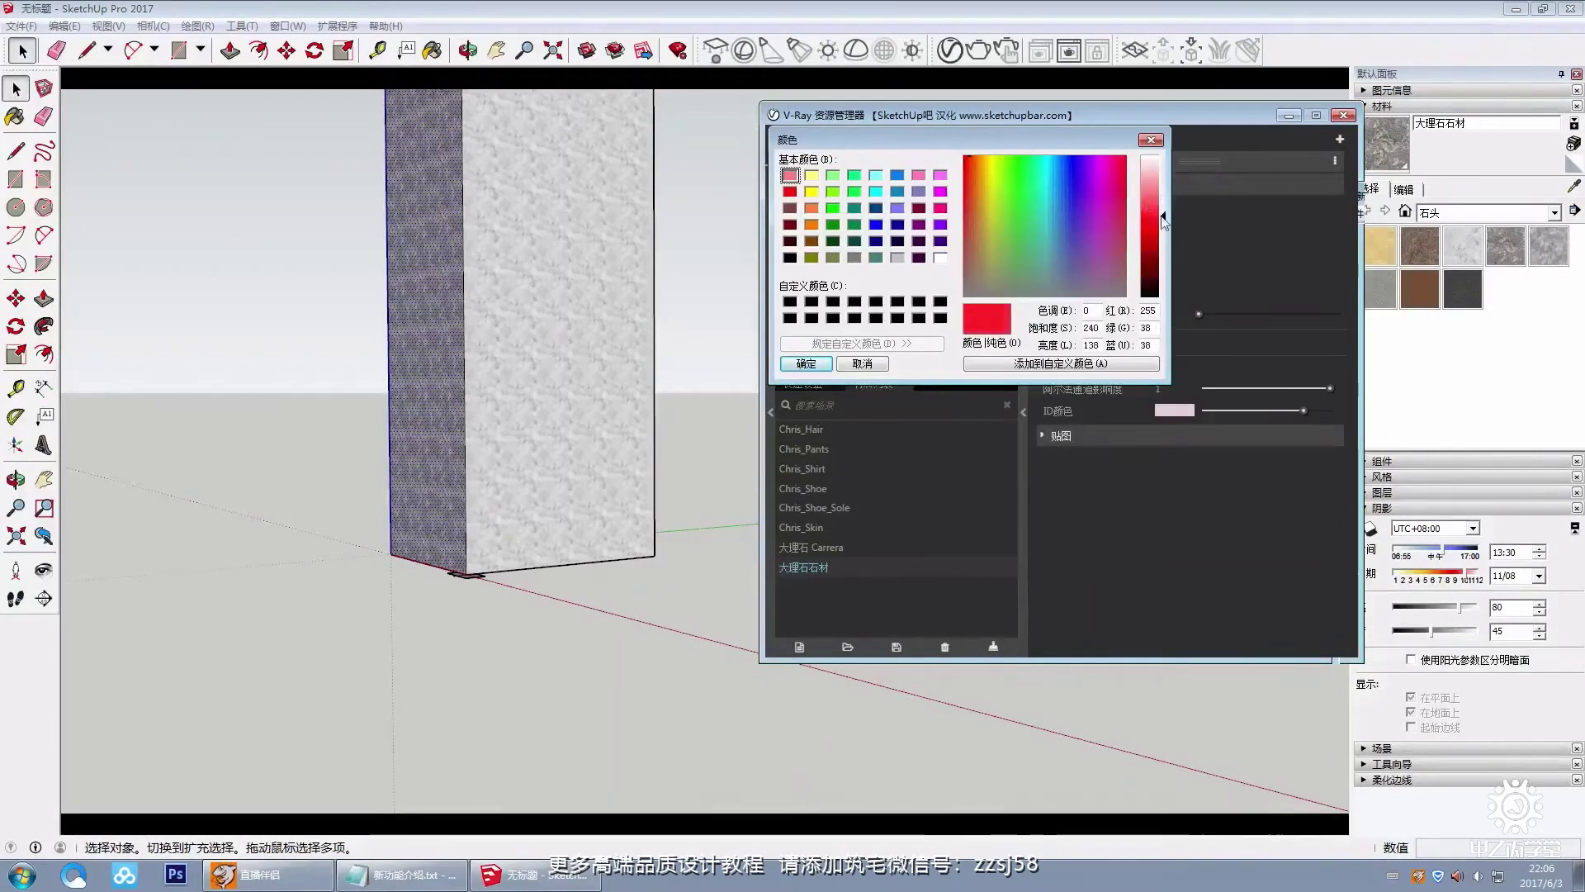
left_click(806, 365)
Step: Set the material ID color of 大理石 Carrera on the tower's front face to yellow (255, 234, 45)
key("b")
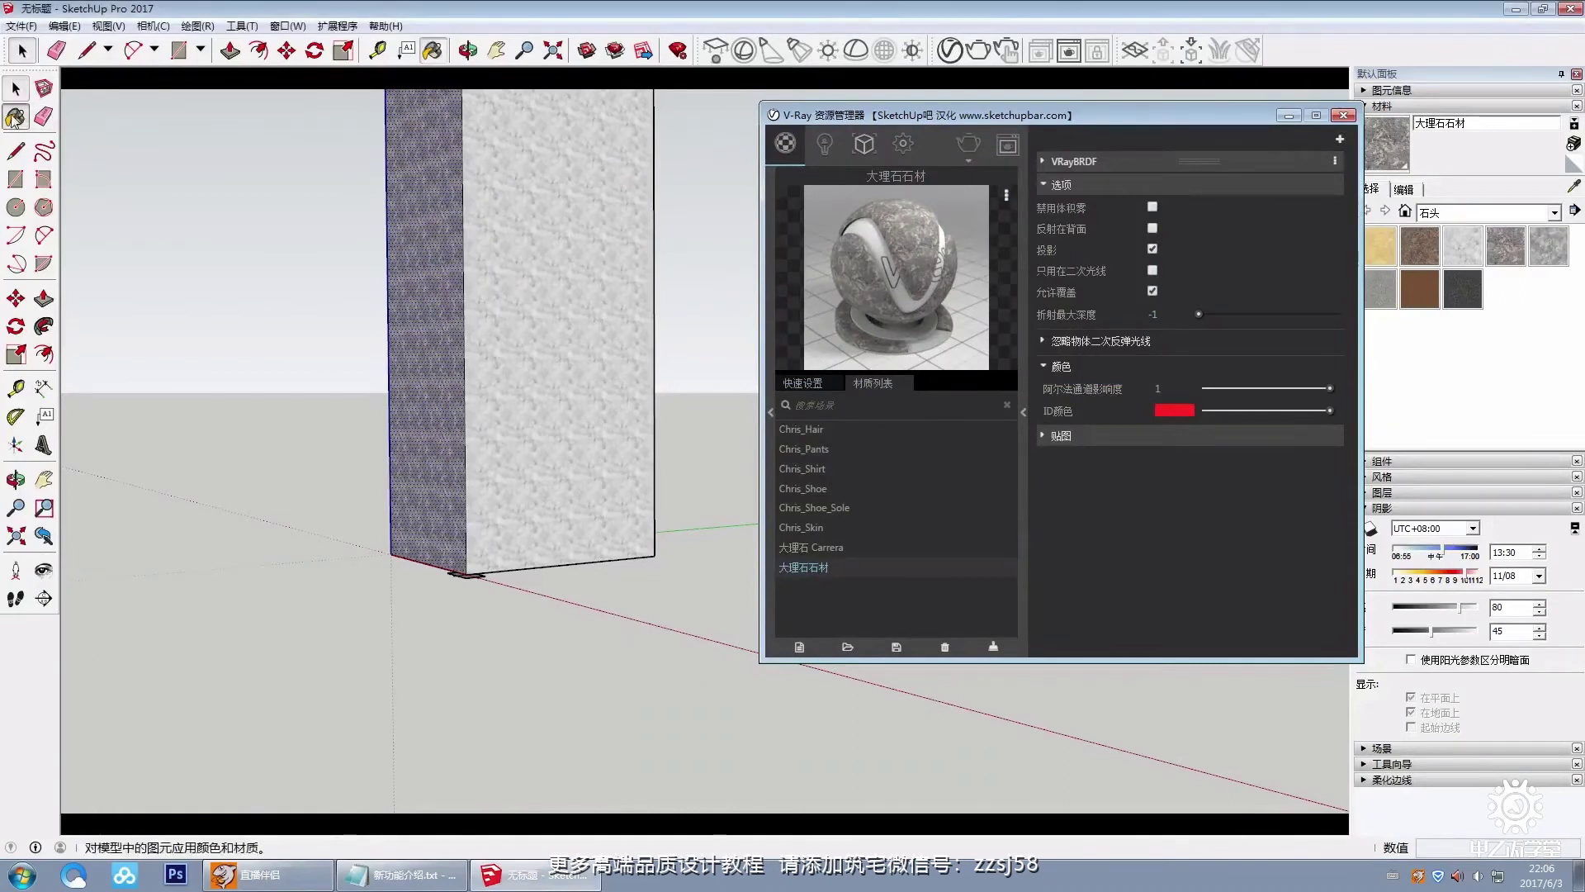
left_click(562, 206, "alt")
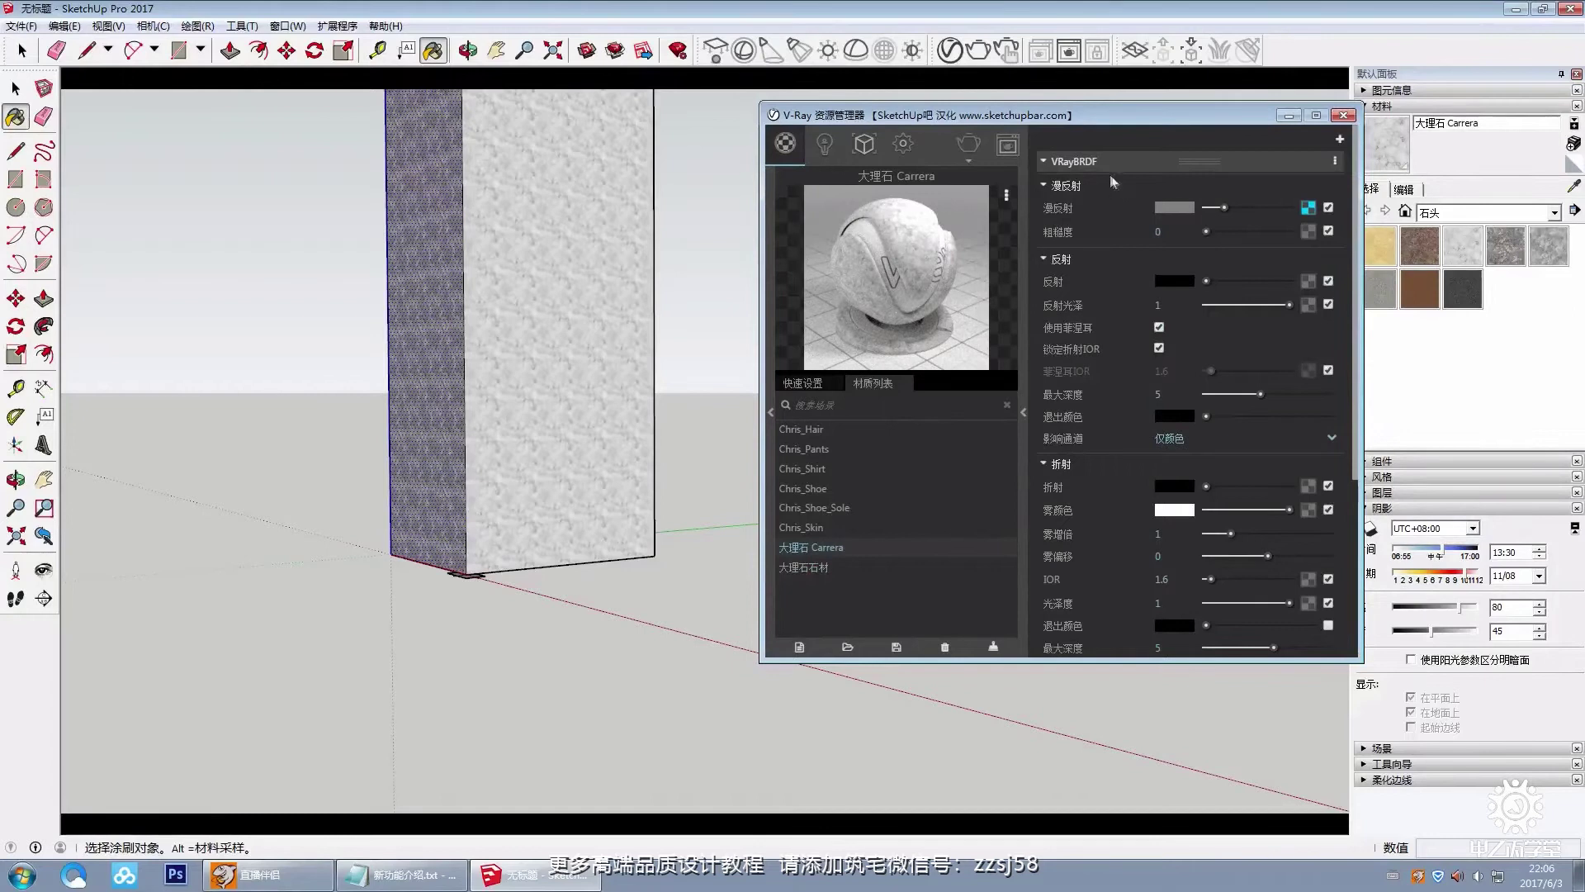
left_click(1087, 162)
left_click(1078, 184)
left_click(1090, 366)
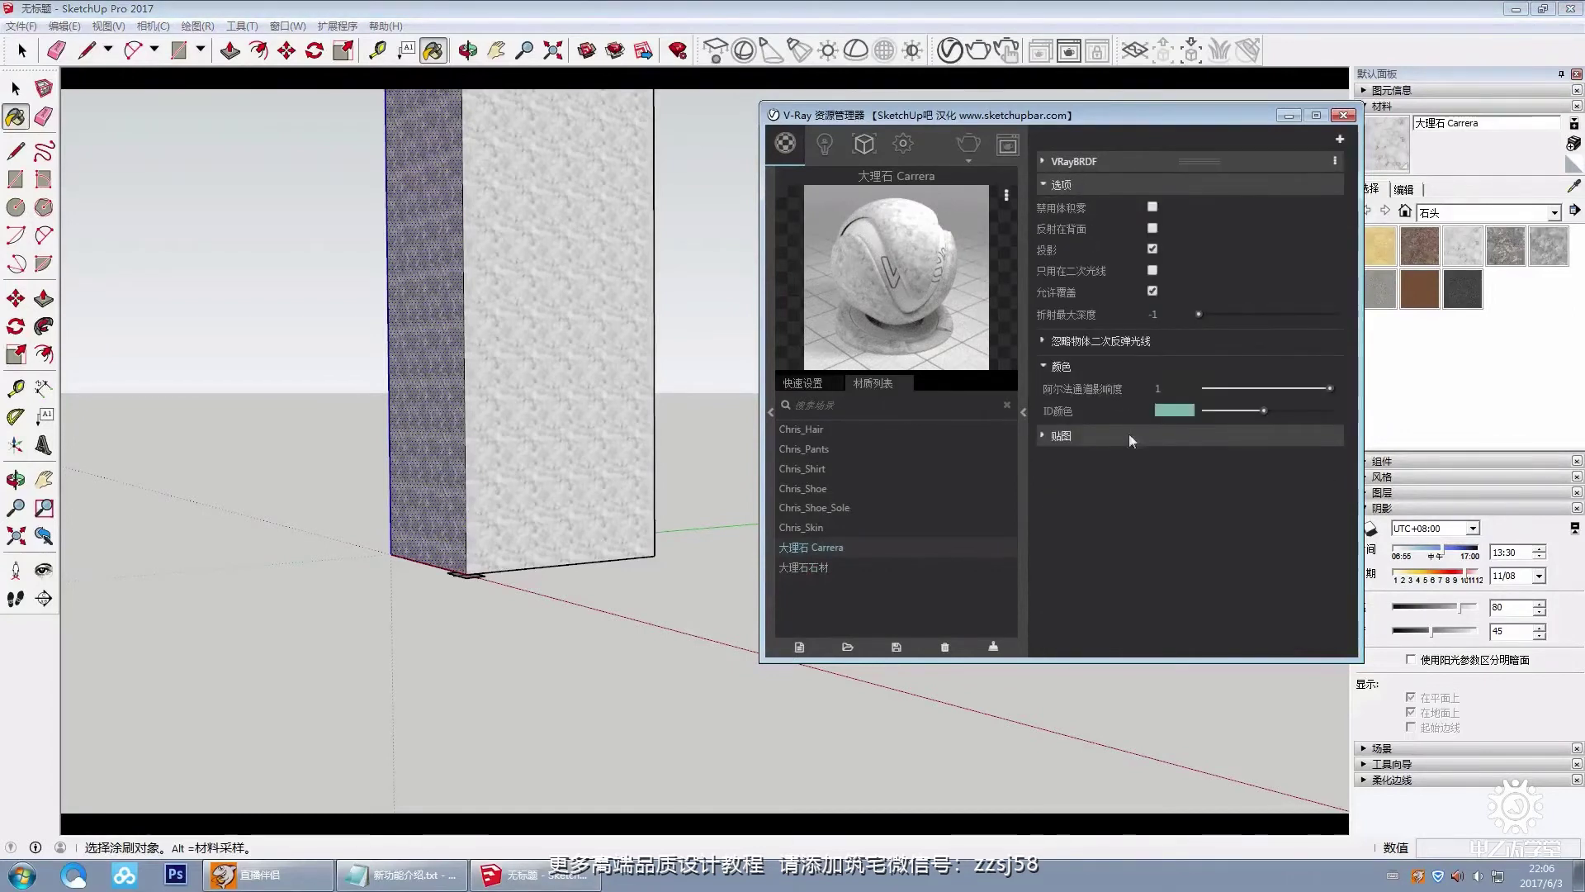
left_click(1181, 410)
left_click_drag(977, 170, 989, 155)
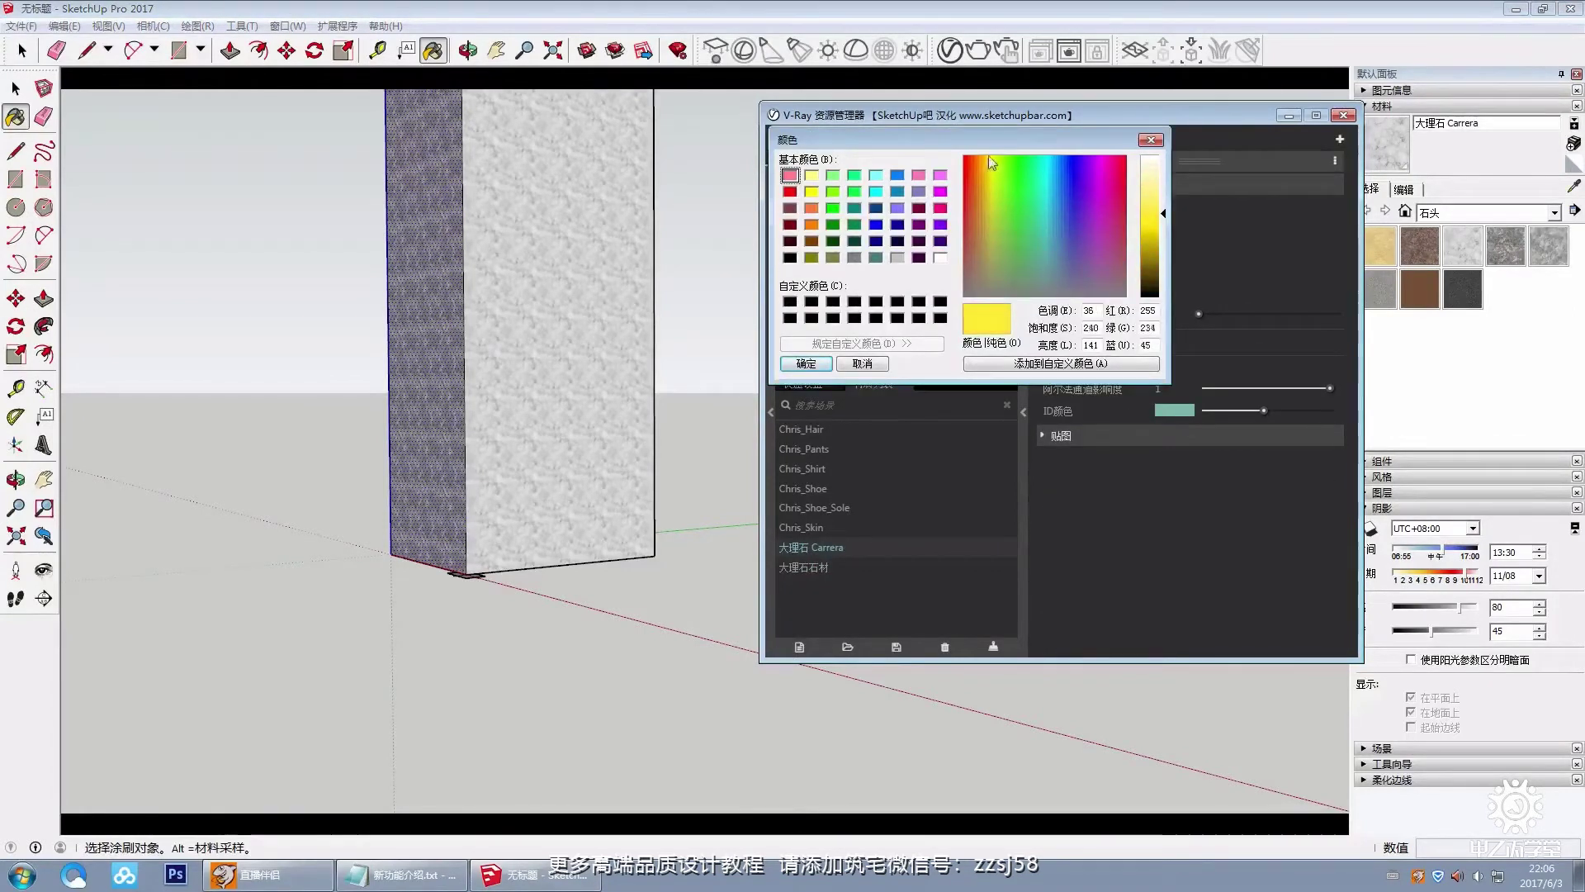
left_click(807, 364)
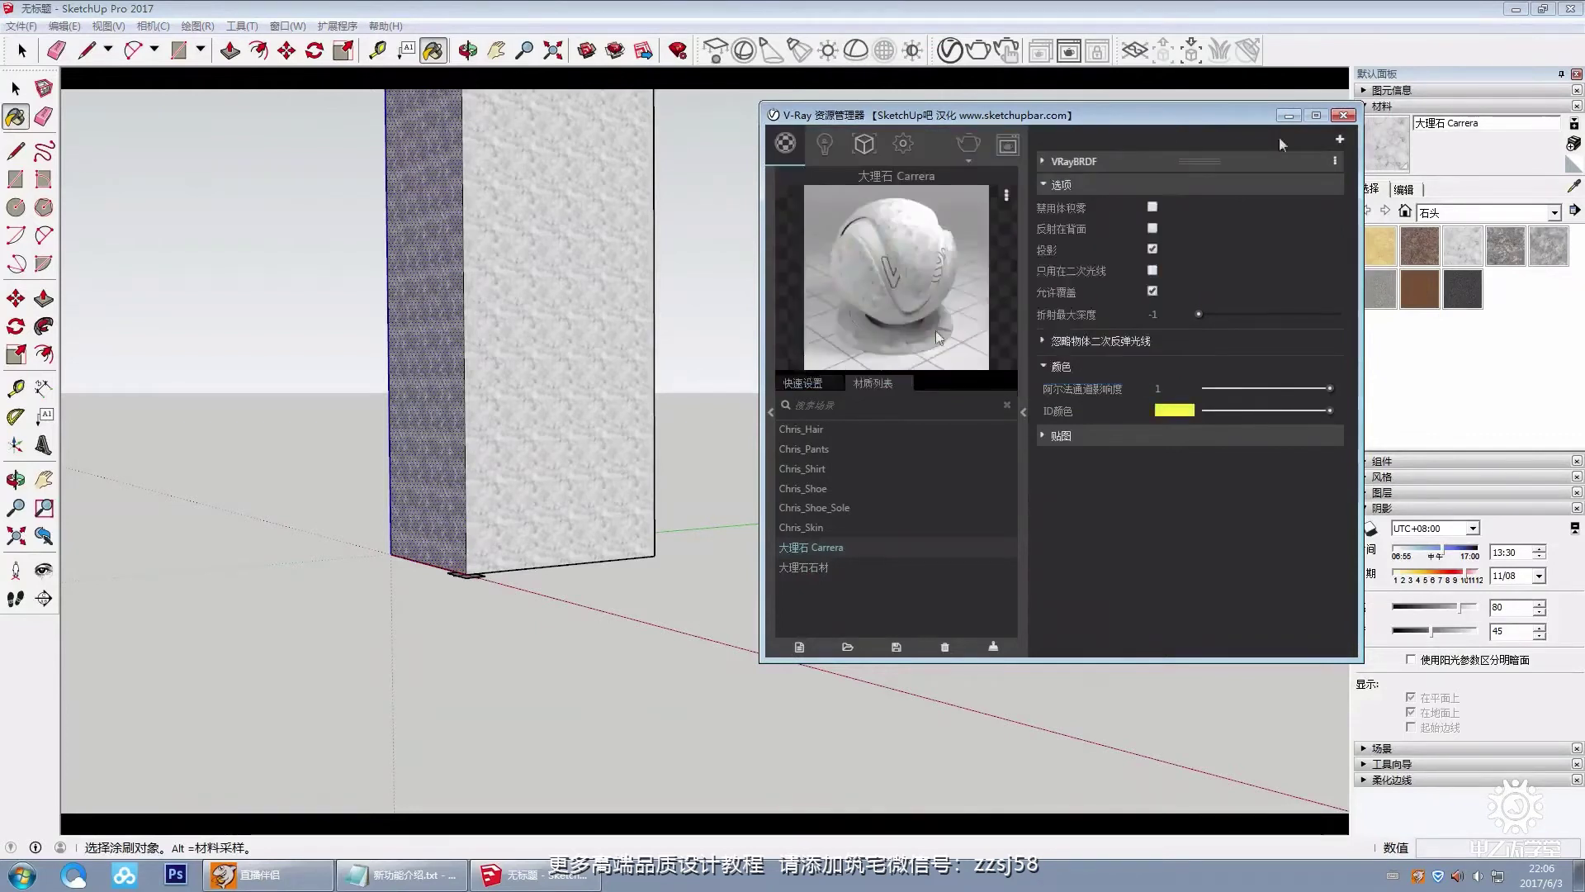
Step: Close the asset manager, render the tower, compare the RGB color and MaterialID channels, and close the frame buffer
left_click(1343, 115)
left_click(977, 49)
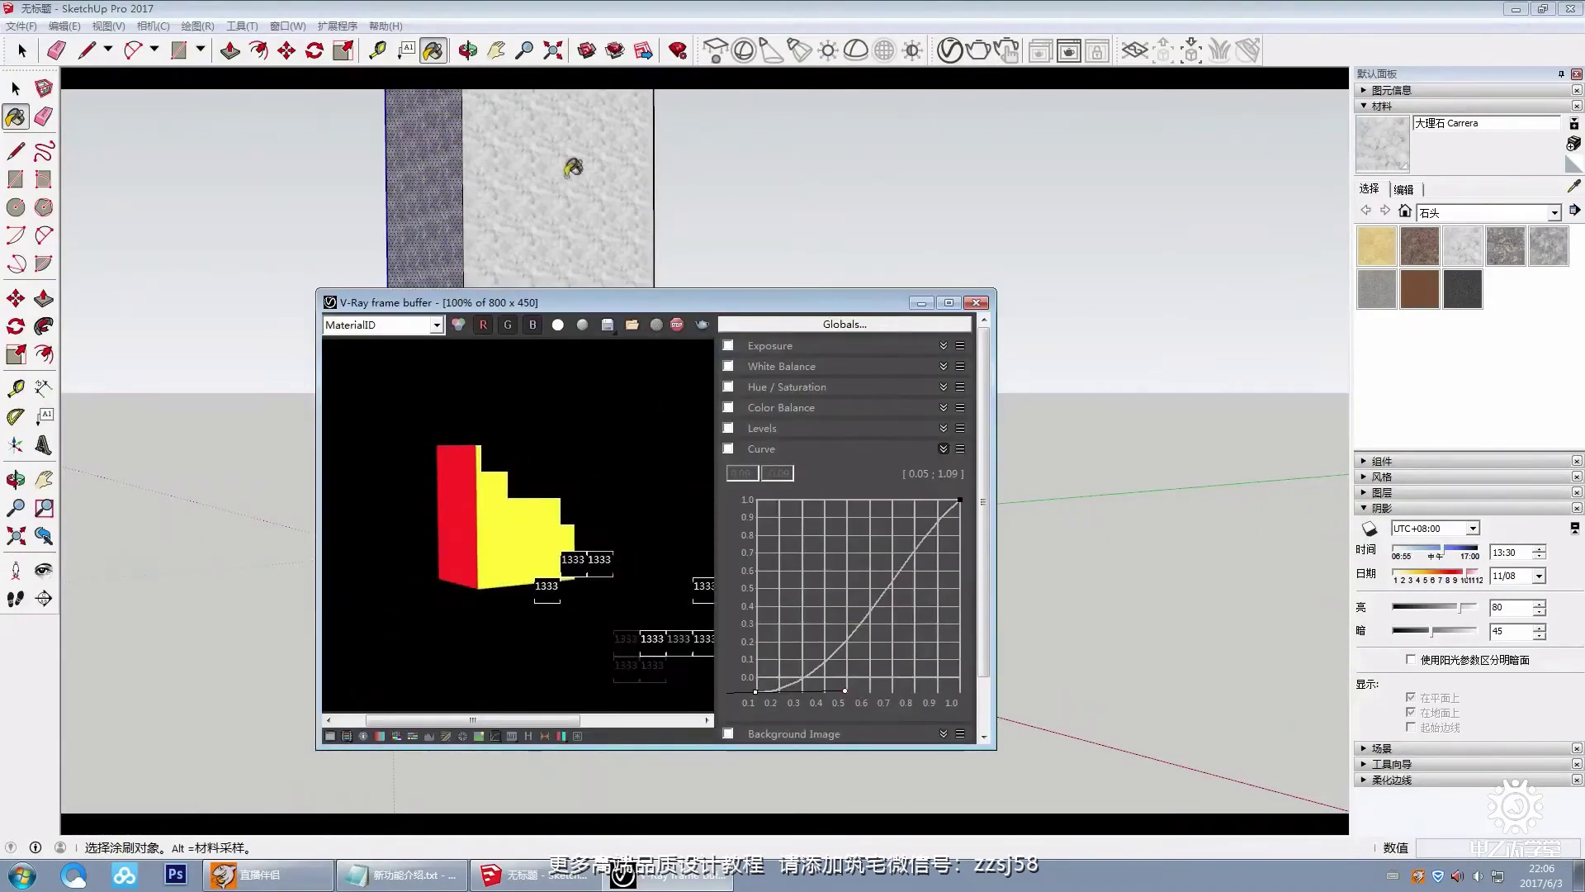
left_click(380, 324)
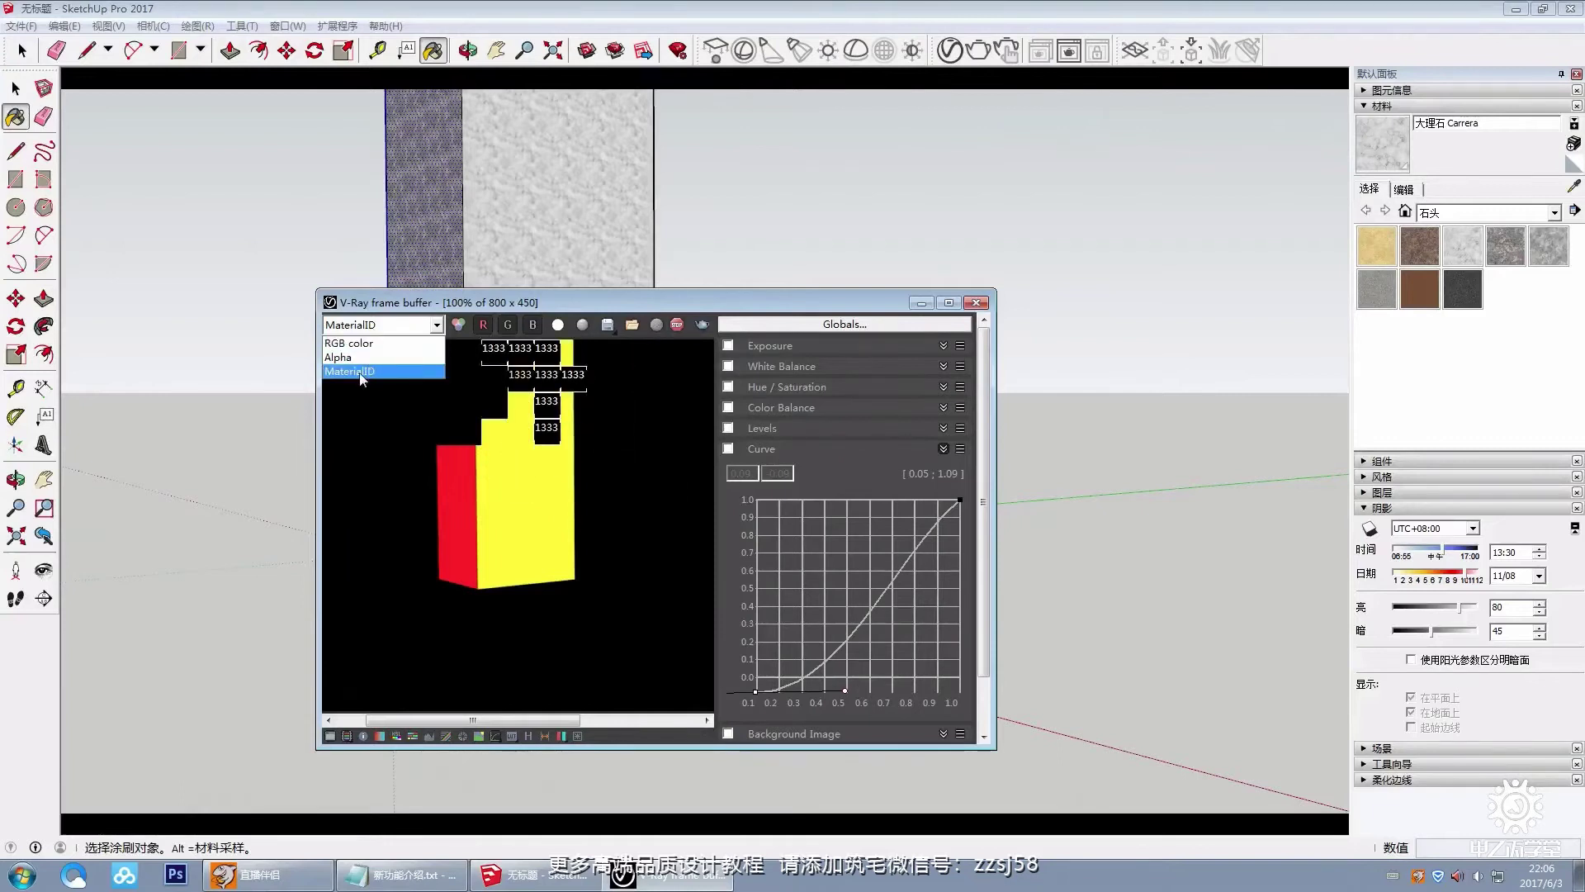
left_click(355, 339)
left_click(380, 325)
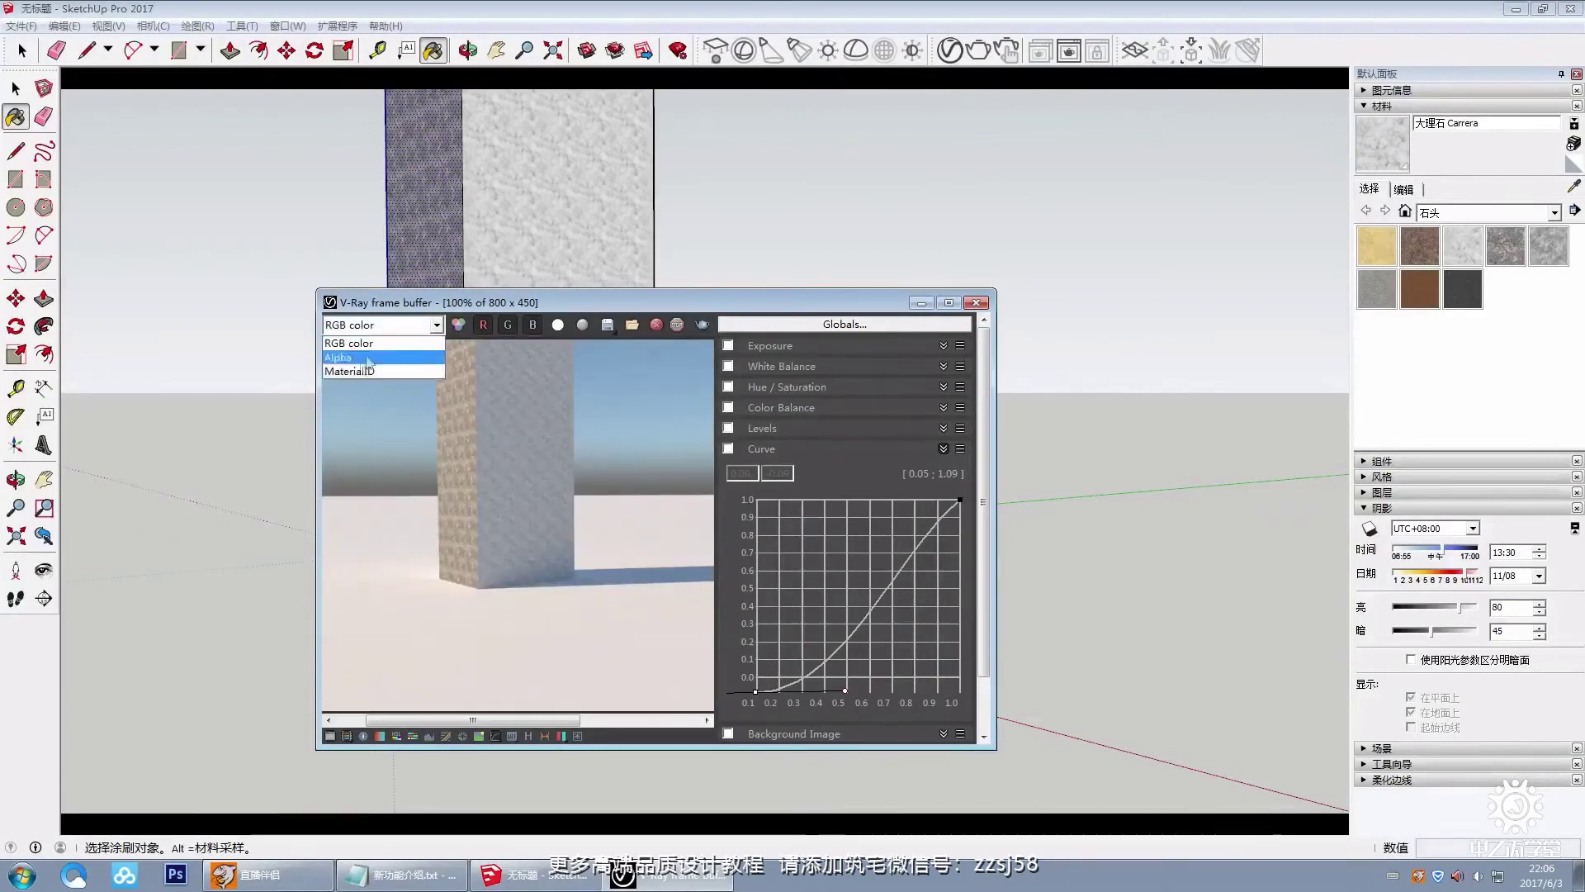
left_click(347, 355)
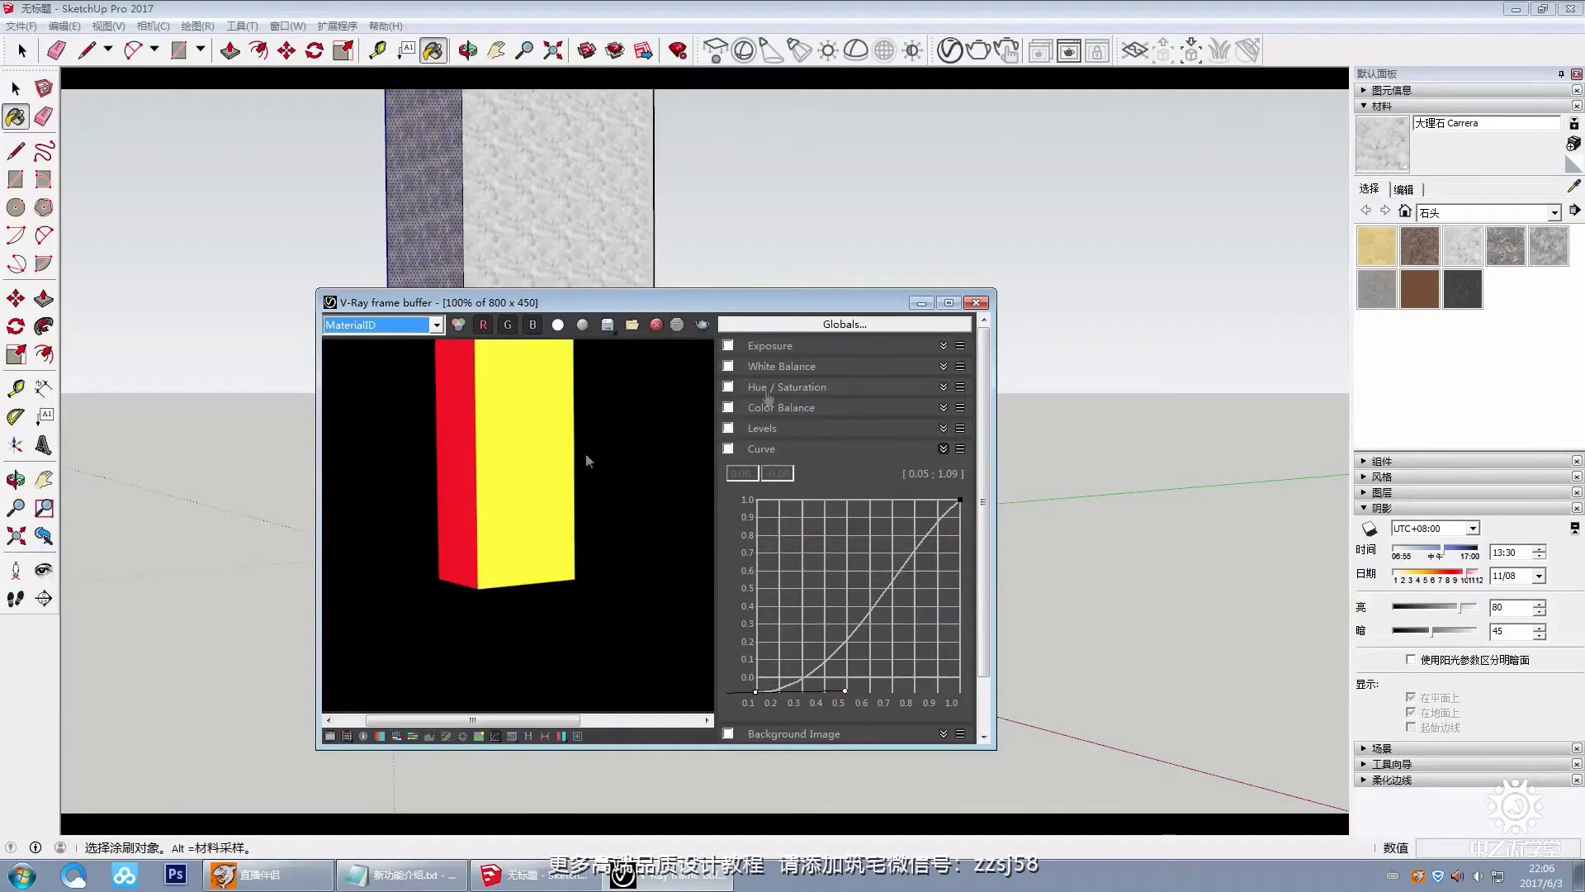
left_click(976, 303)
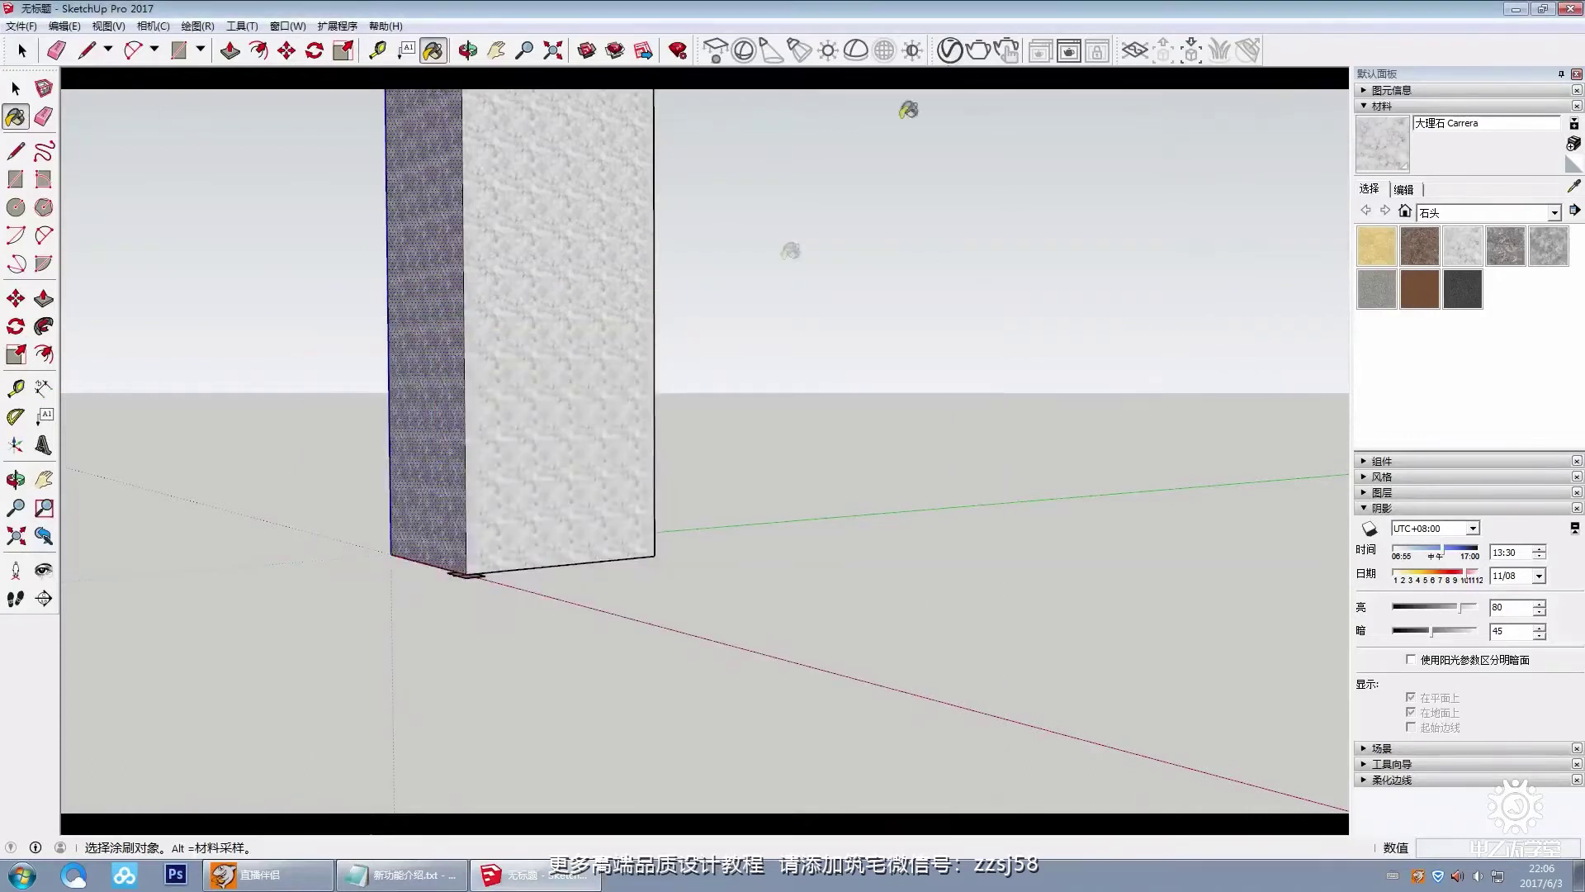
Step: Select the whole textured tower and delete it from the scene
left_click(16, 88)
left_click(542, 509)
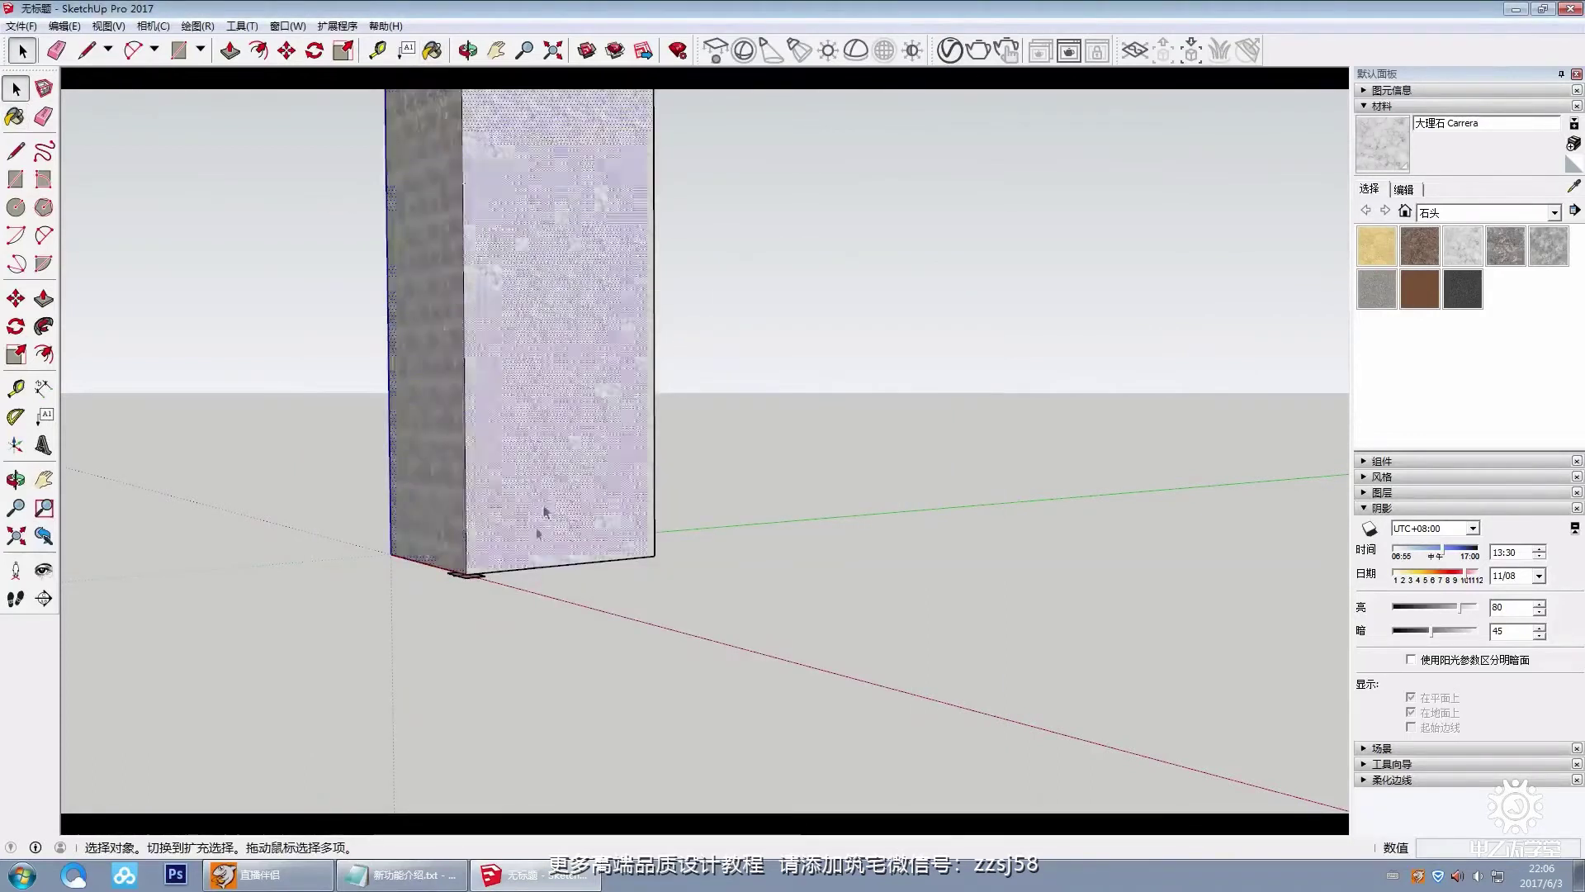
scroll(549, 396, "down", 5)
scroll(562, 306, "down", 2)
left_click_drag(419, 163, 674, 700)
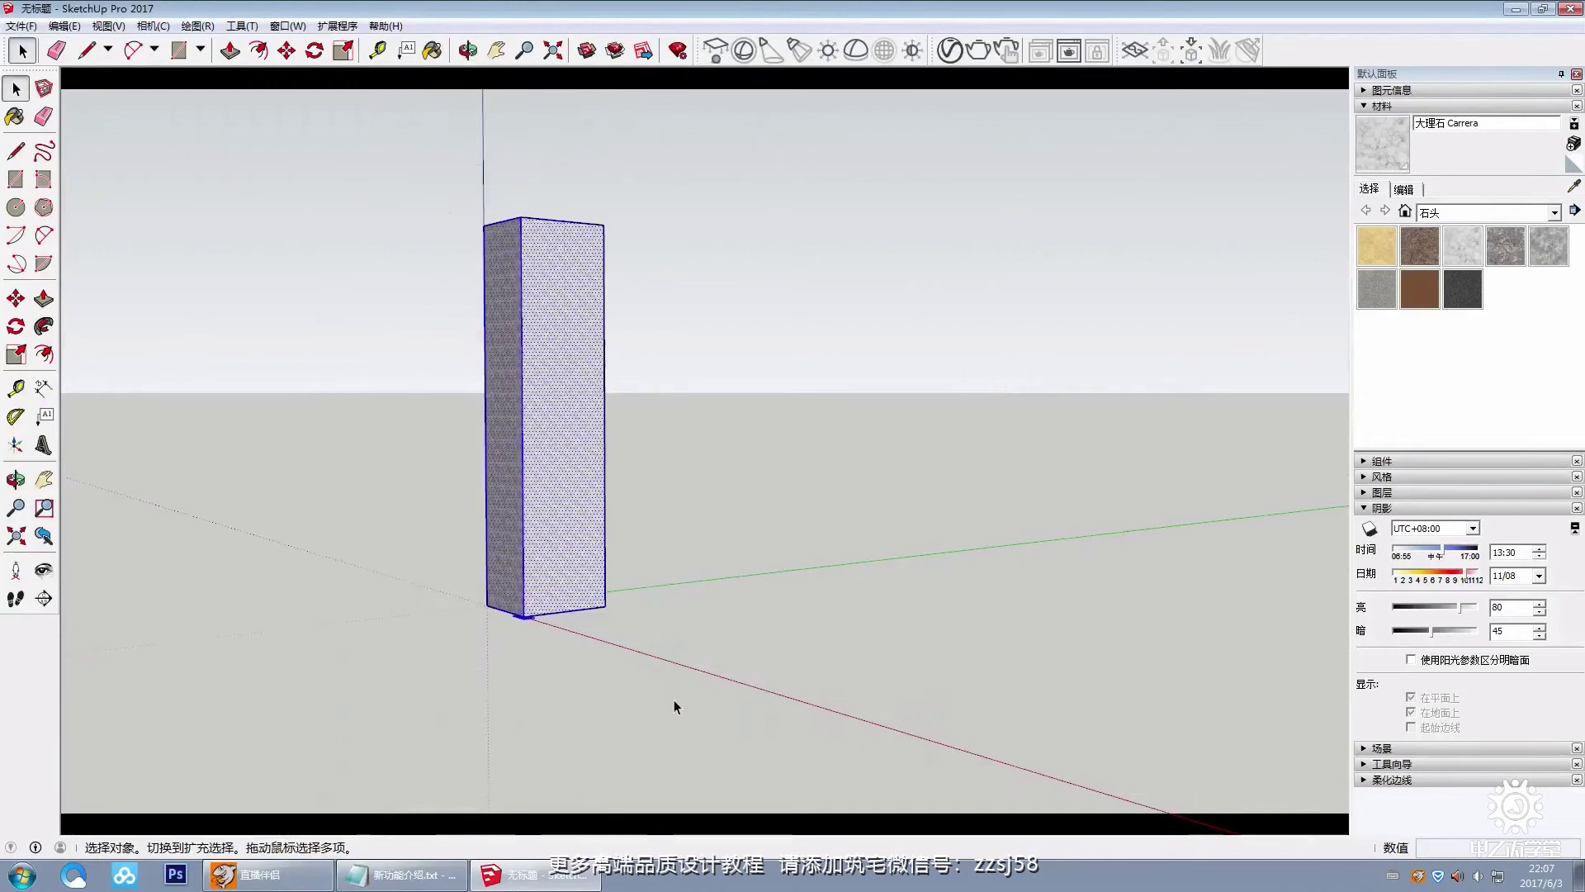
key("Delete")
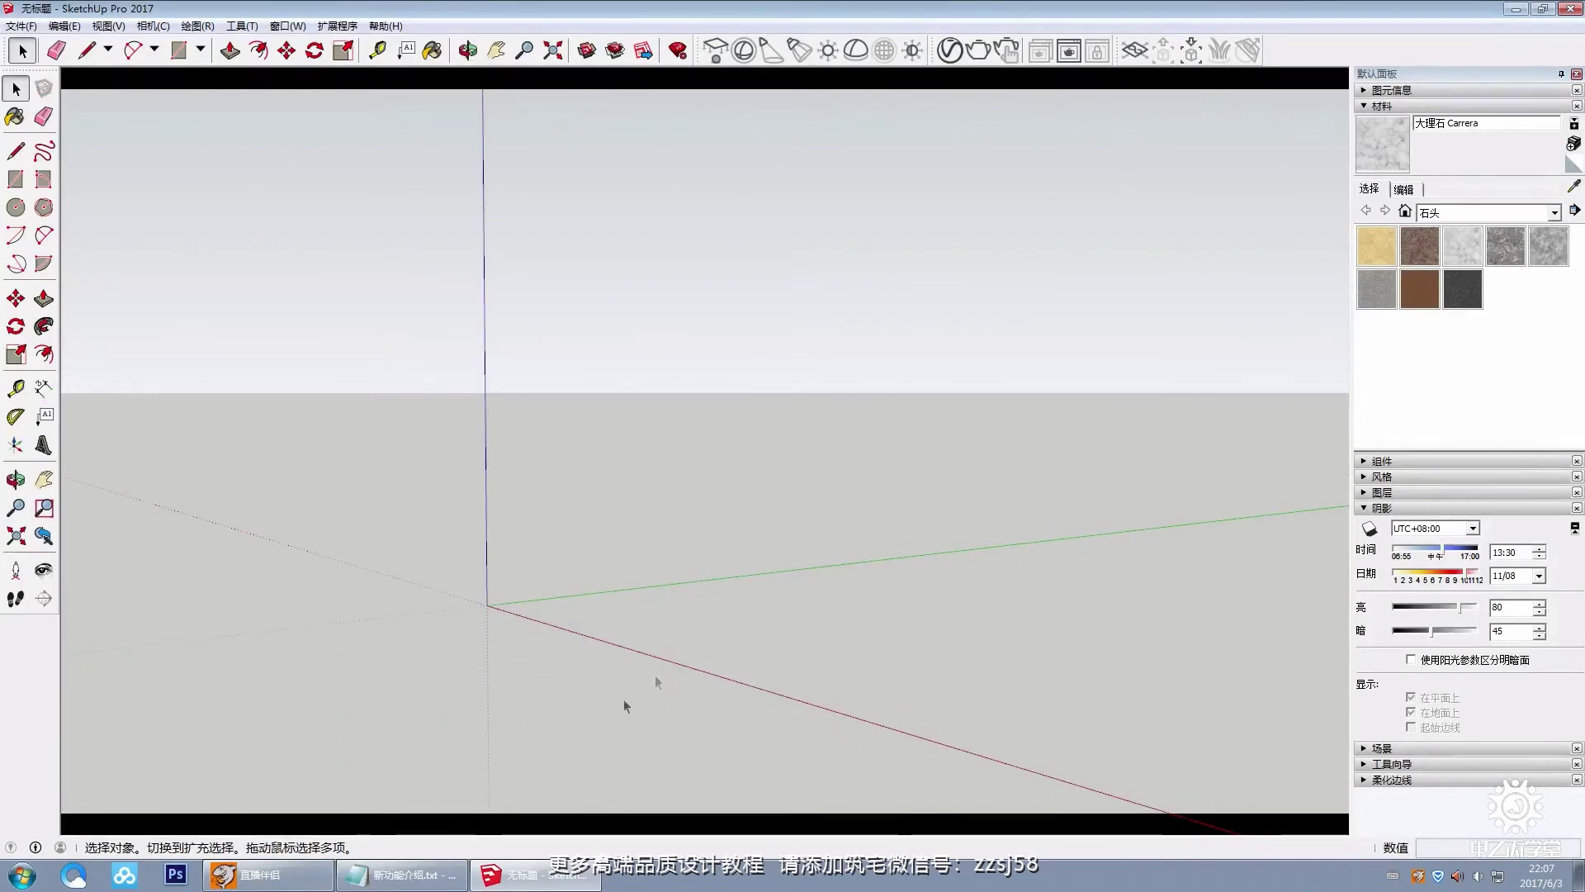
Step: Check the feature list in 新功能介绍.txt in Notepad, minimize it, and close the V-Ray progress window
left_click(403, 874)
left_click(658, 467)
left_click_drag(765, 479, 660, 453)
left_click(762, 454)
left_click(874, 207)
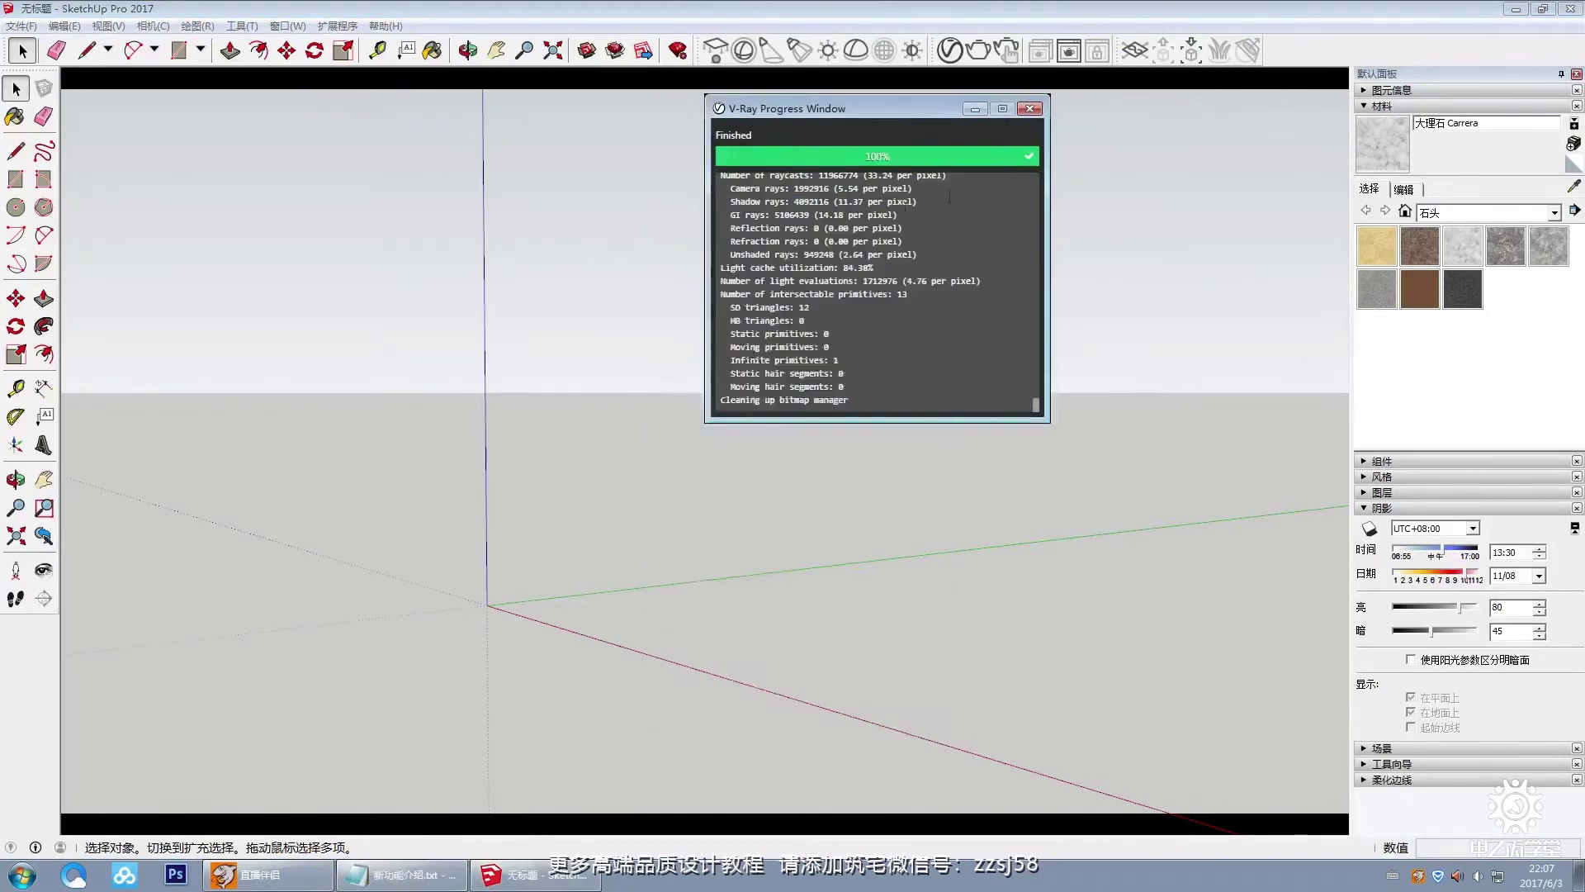
left_click(1029, 110)
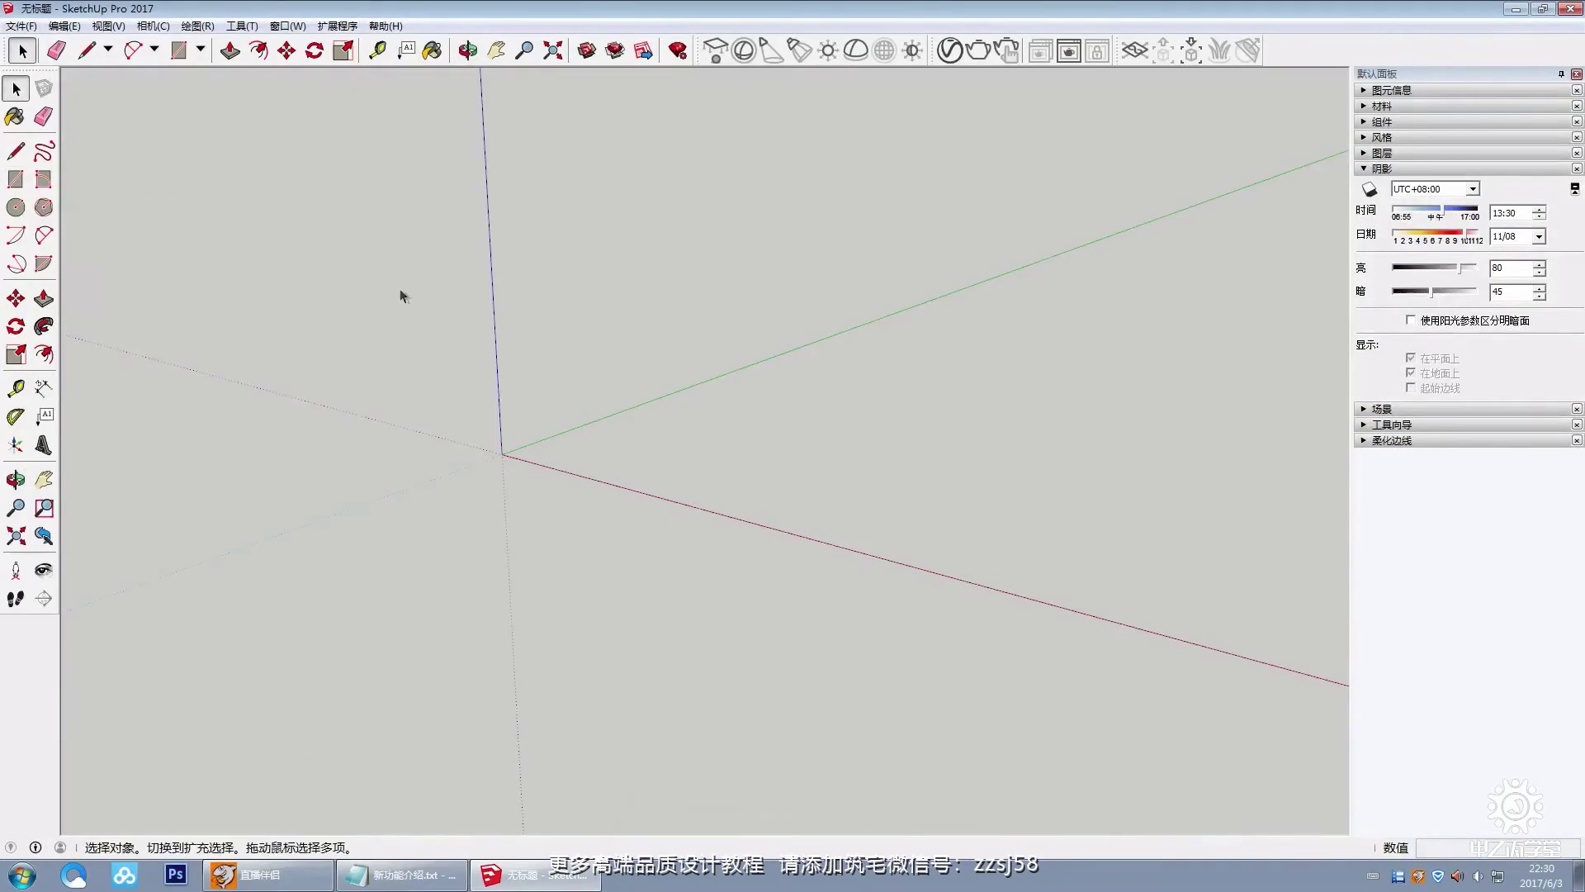
Step: Draw a large rectangle on the ground starting at the origin and turn it into a group
left_click(15, 179)
left_click(502, 453)
left_click(1016, 418)
mouse_move(1015, 417)
middle_mouse_down()
mouse_move(660, 368)
mouse_move(797, 438)
mouse_move(686, 497)
middle_mouse_up()
scroll(737, 433, "up", 5)
left_click(638, 529)
right_click(637, 529)
left_click(741, 642)
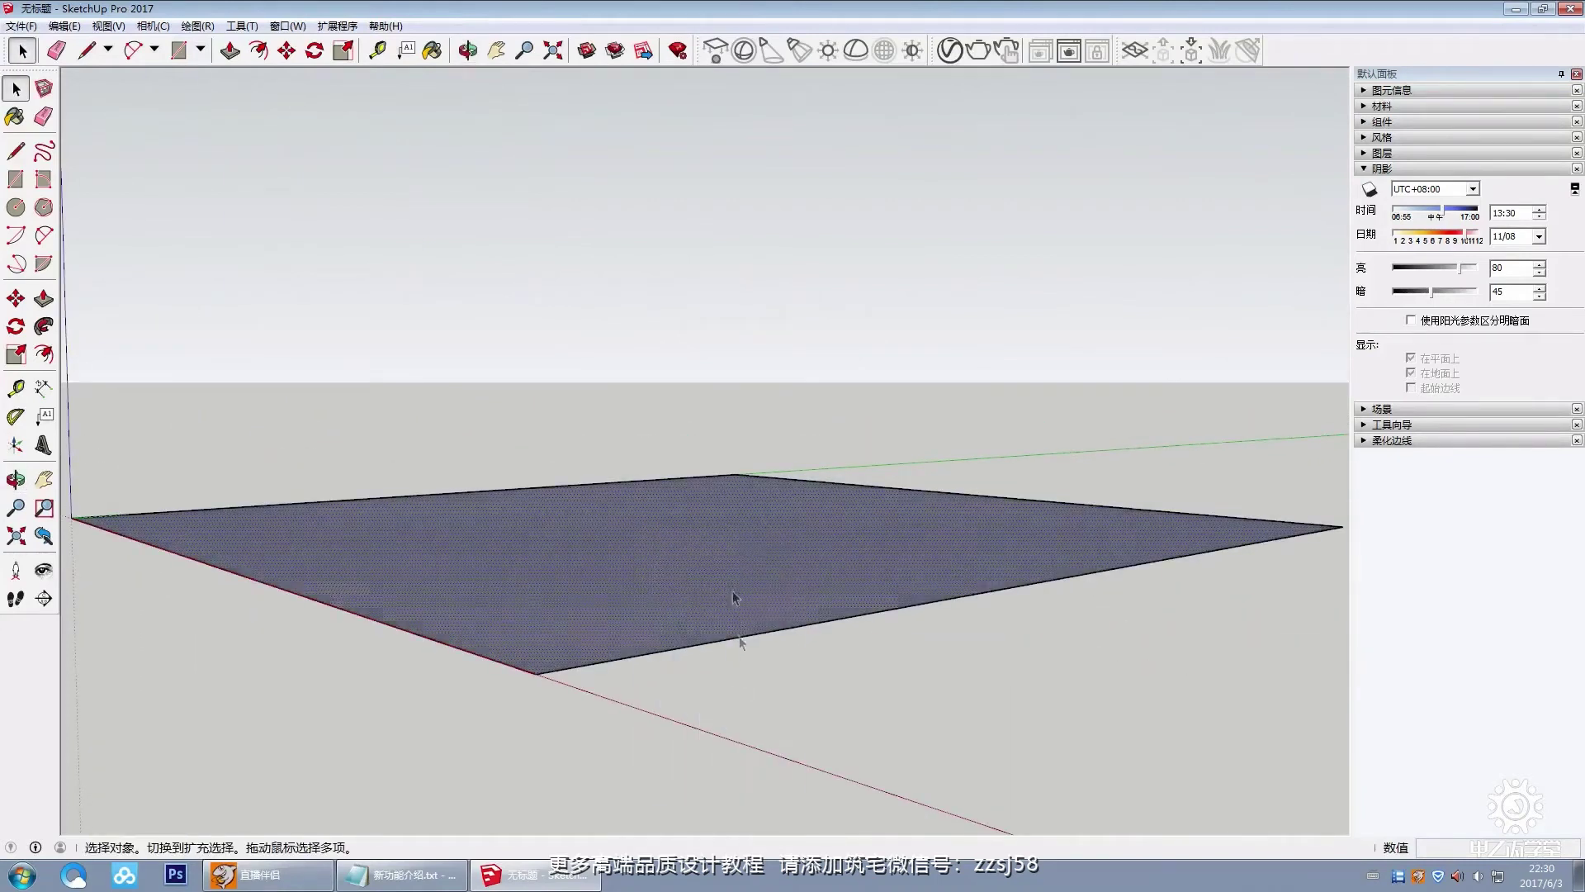
key("Return")
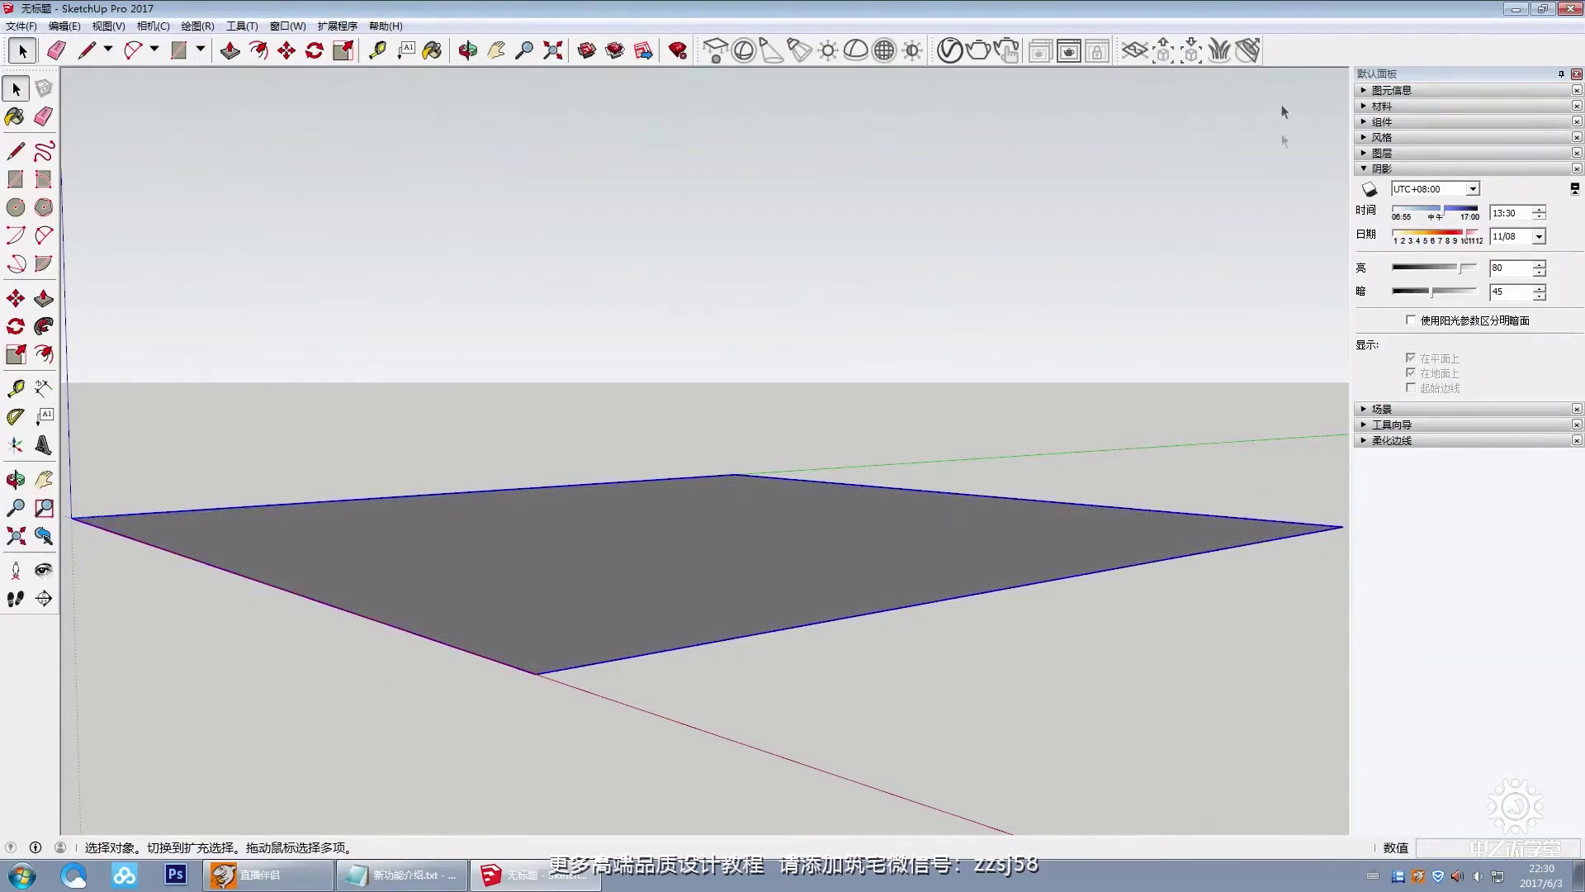
Step: Add V-Ray Fur to the grouped ground rectangle and deselect it
left_click(1226, 58)
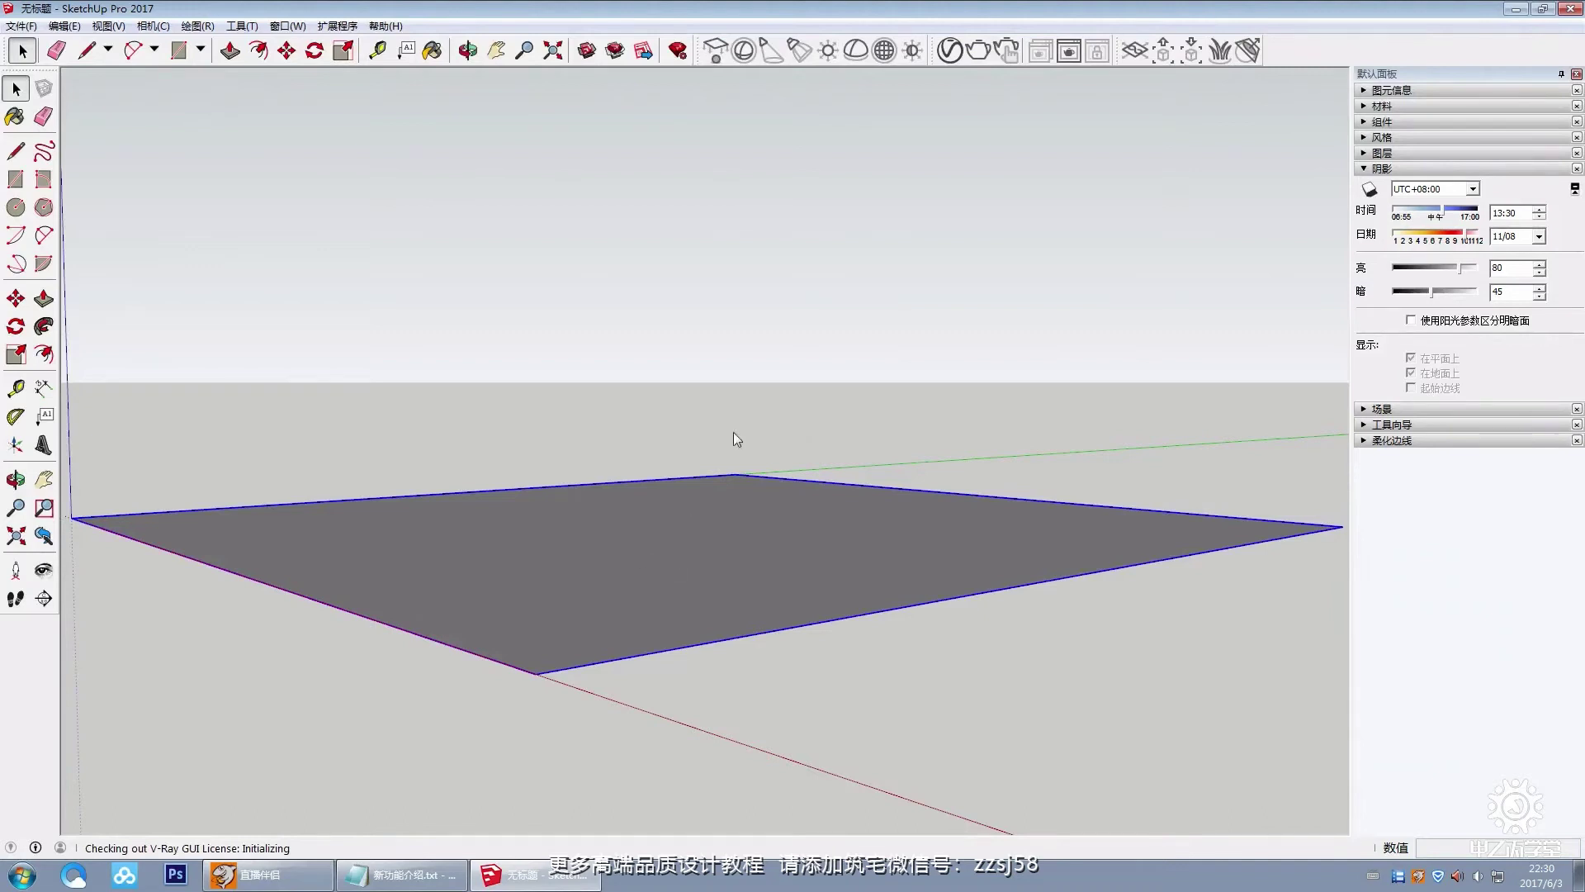
middle_click_drag(686, 548, 647, 520)
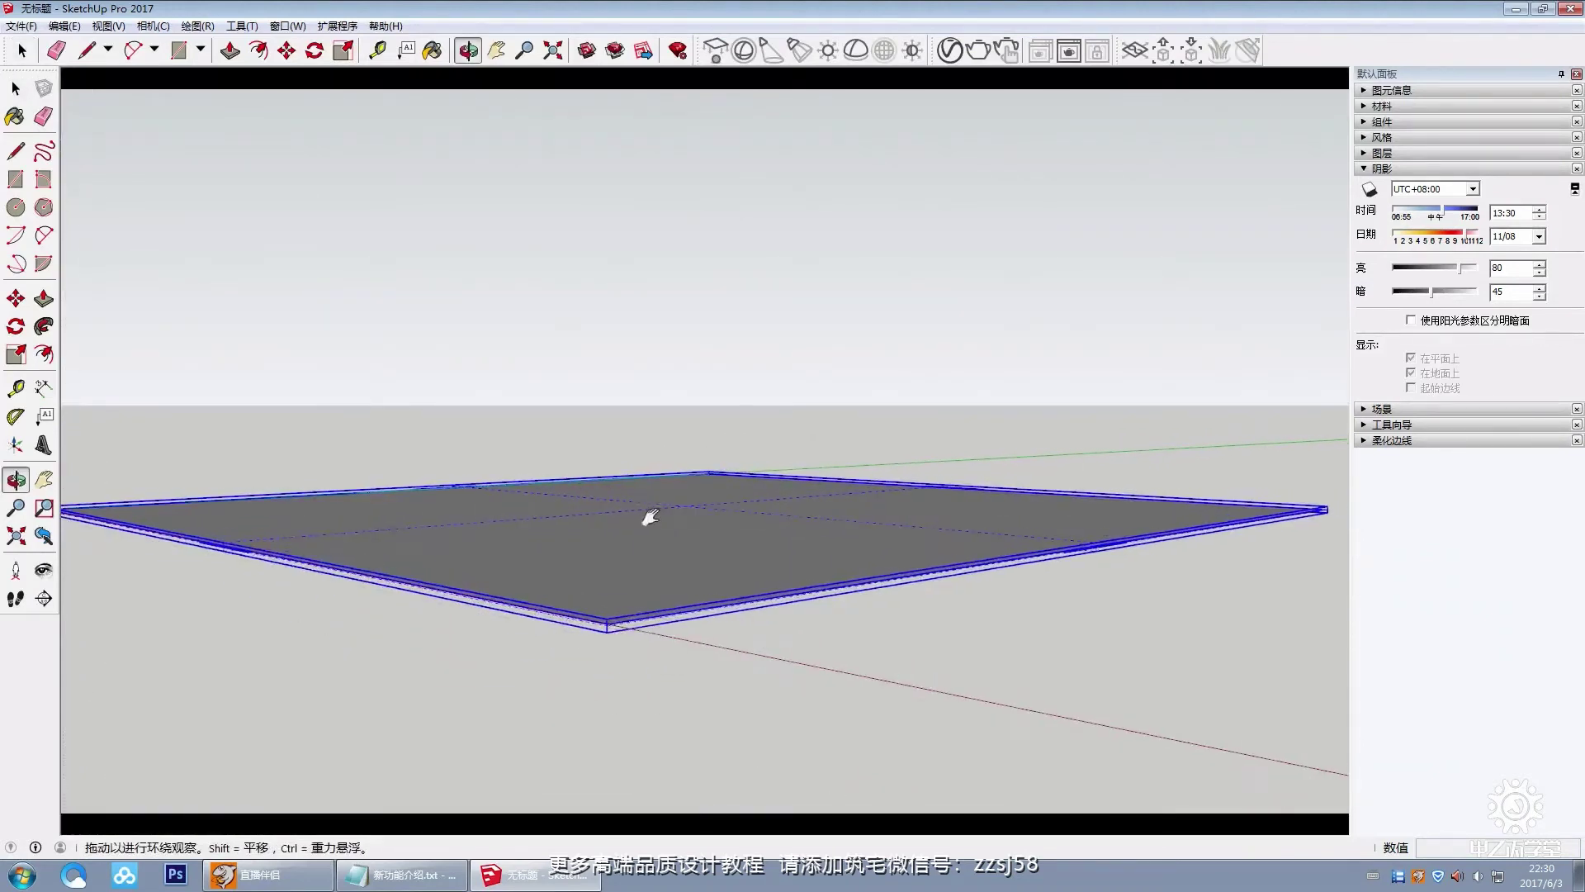
left_click(938, 201)
Step: Open the V-Ray asset manager and display the V-Ray Fur object's parameters
left_click(950, 51)
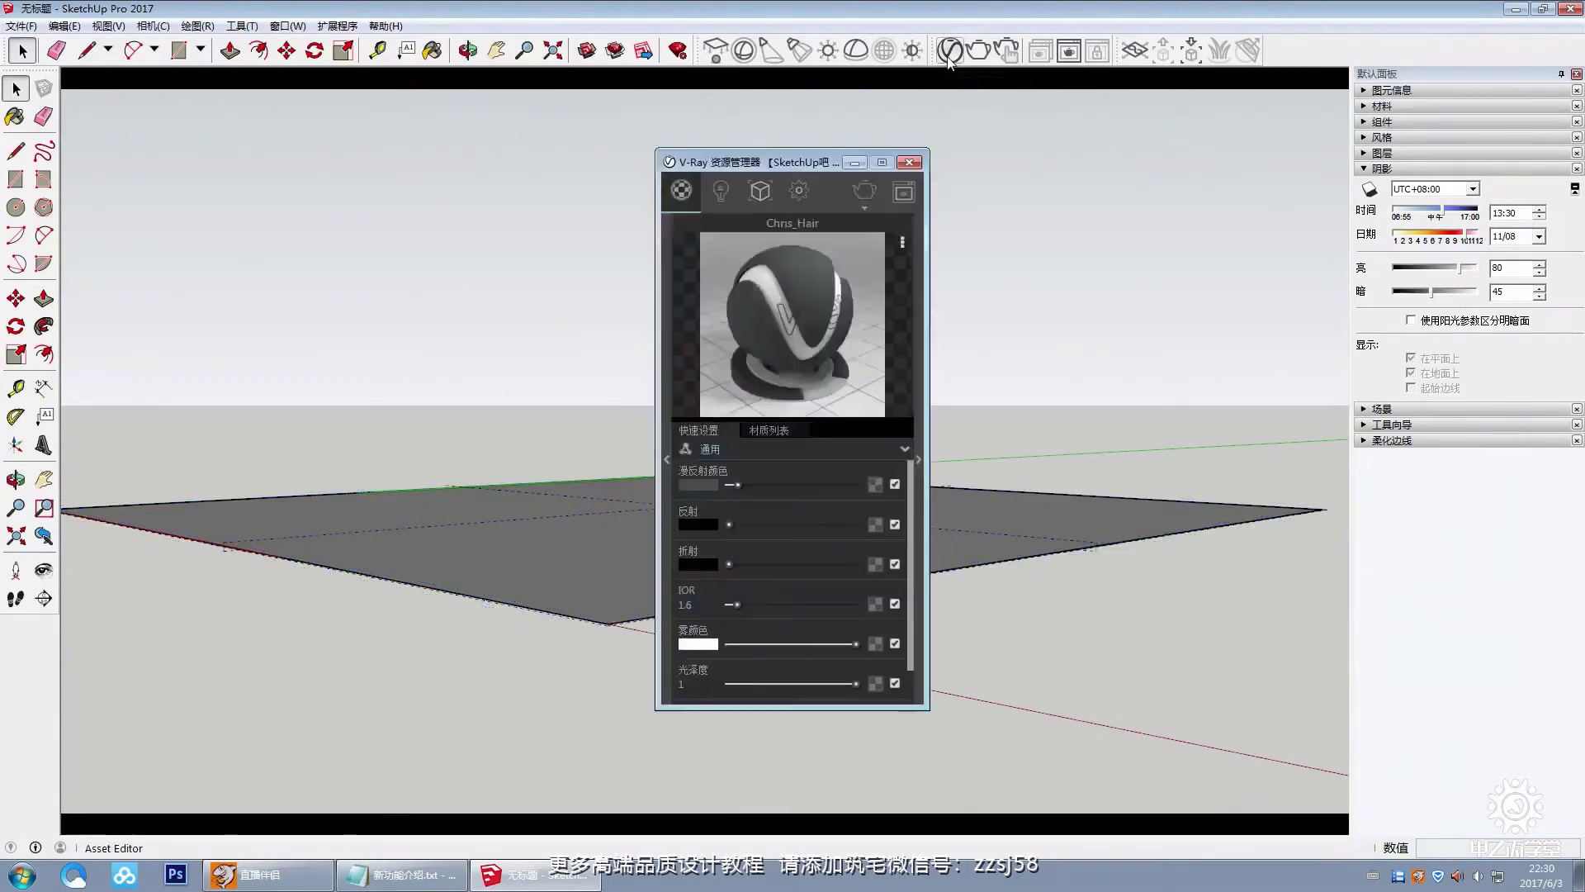
left_click(813, 445)
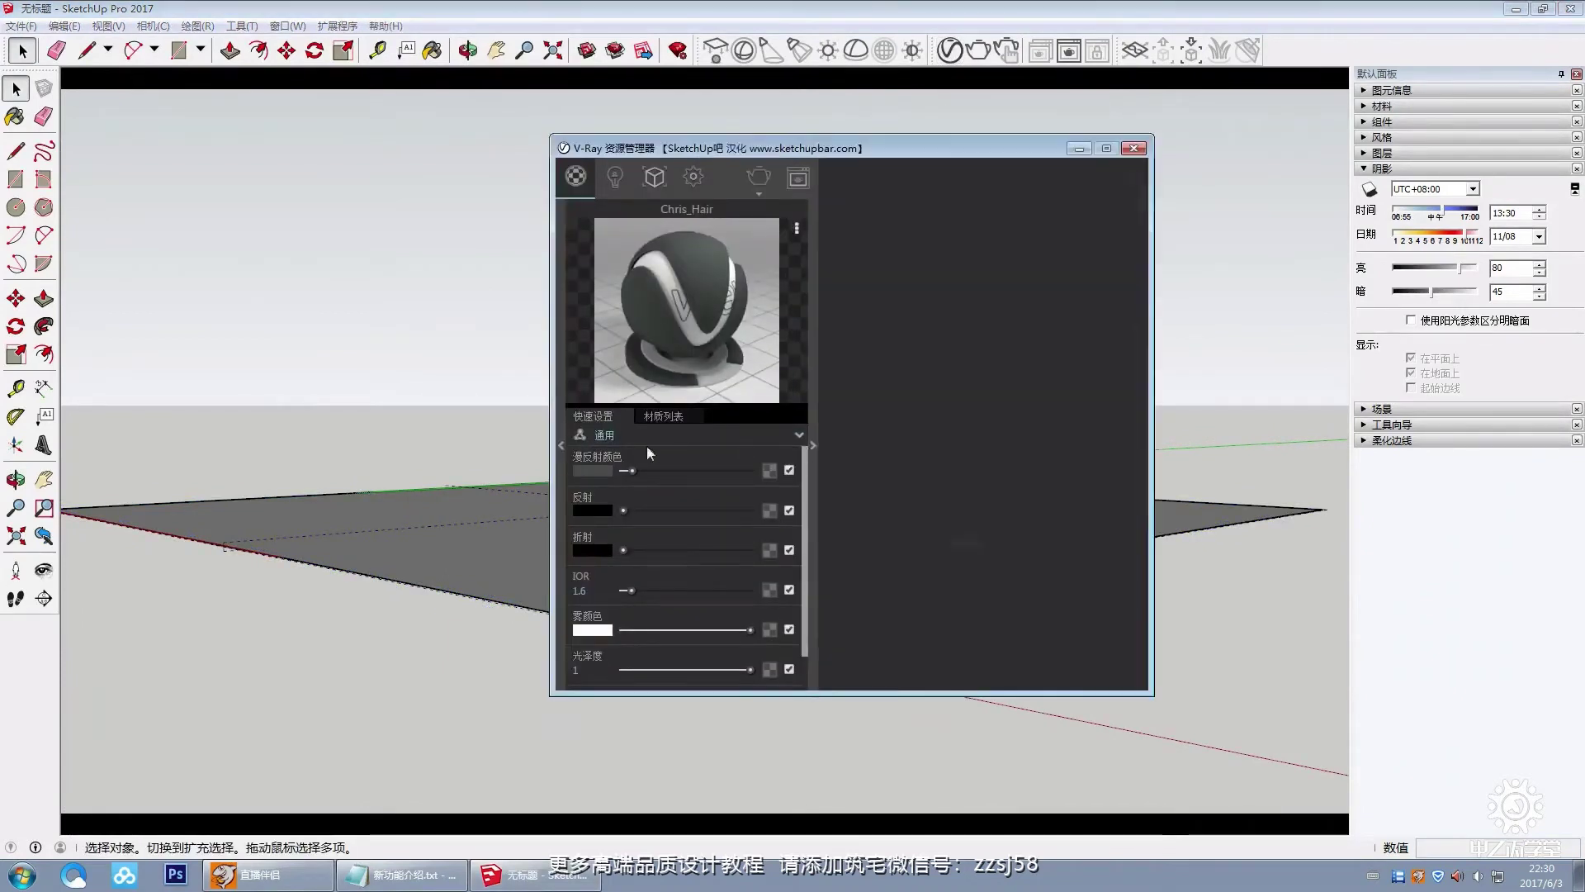
left_click(561, 446)
left_click(663, 417)
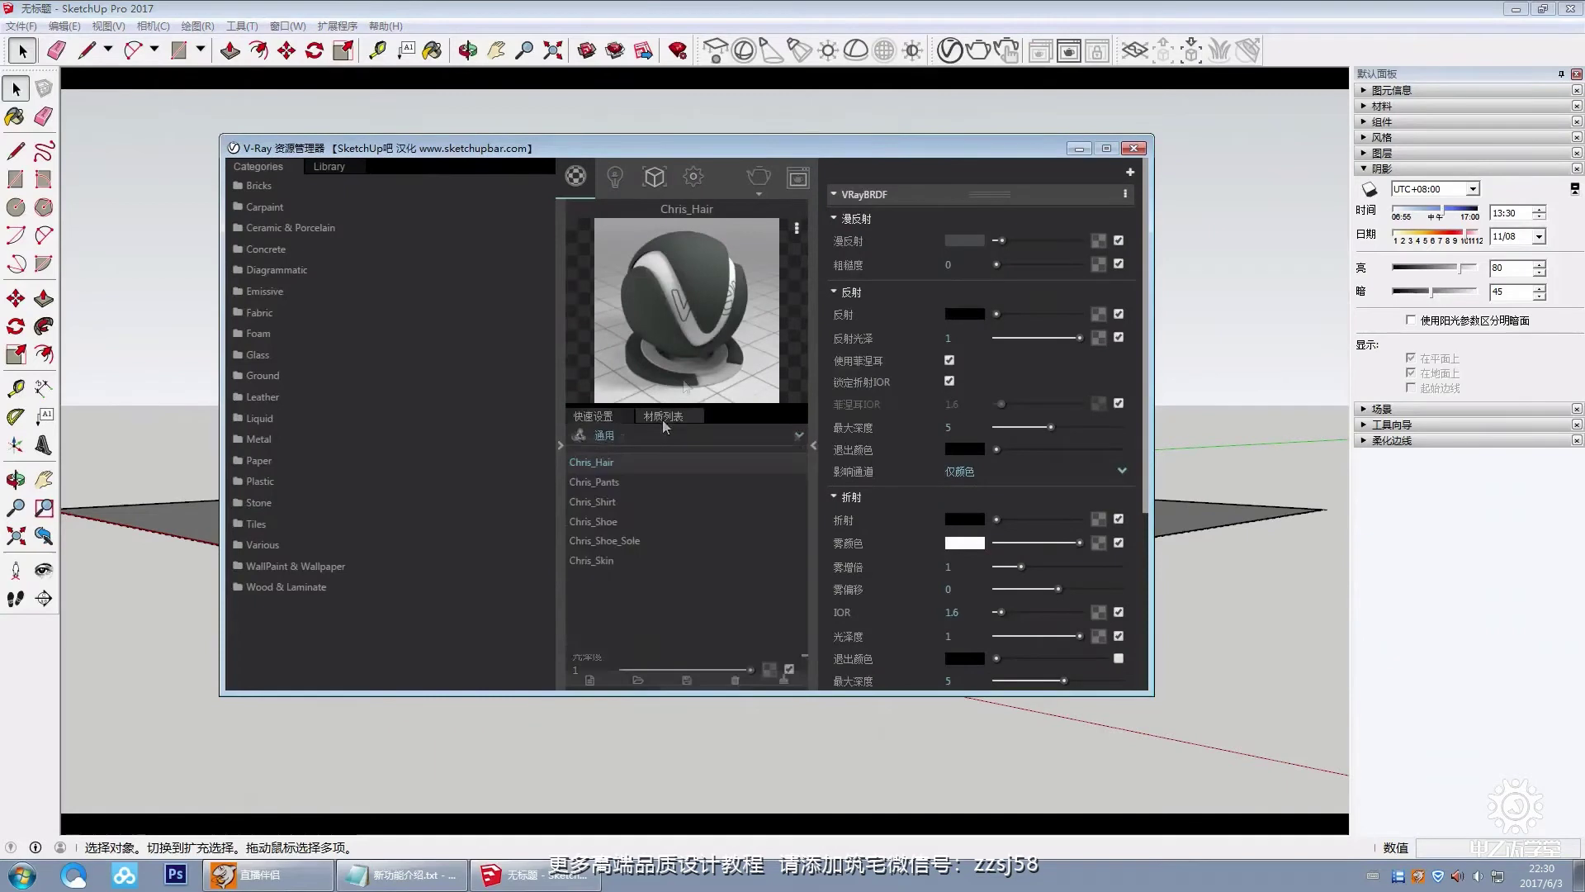
left_click(664, 184)
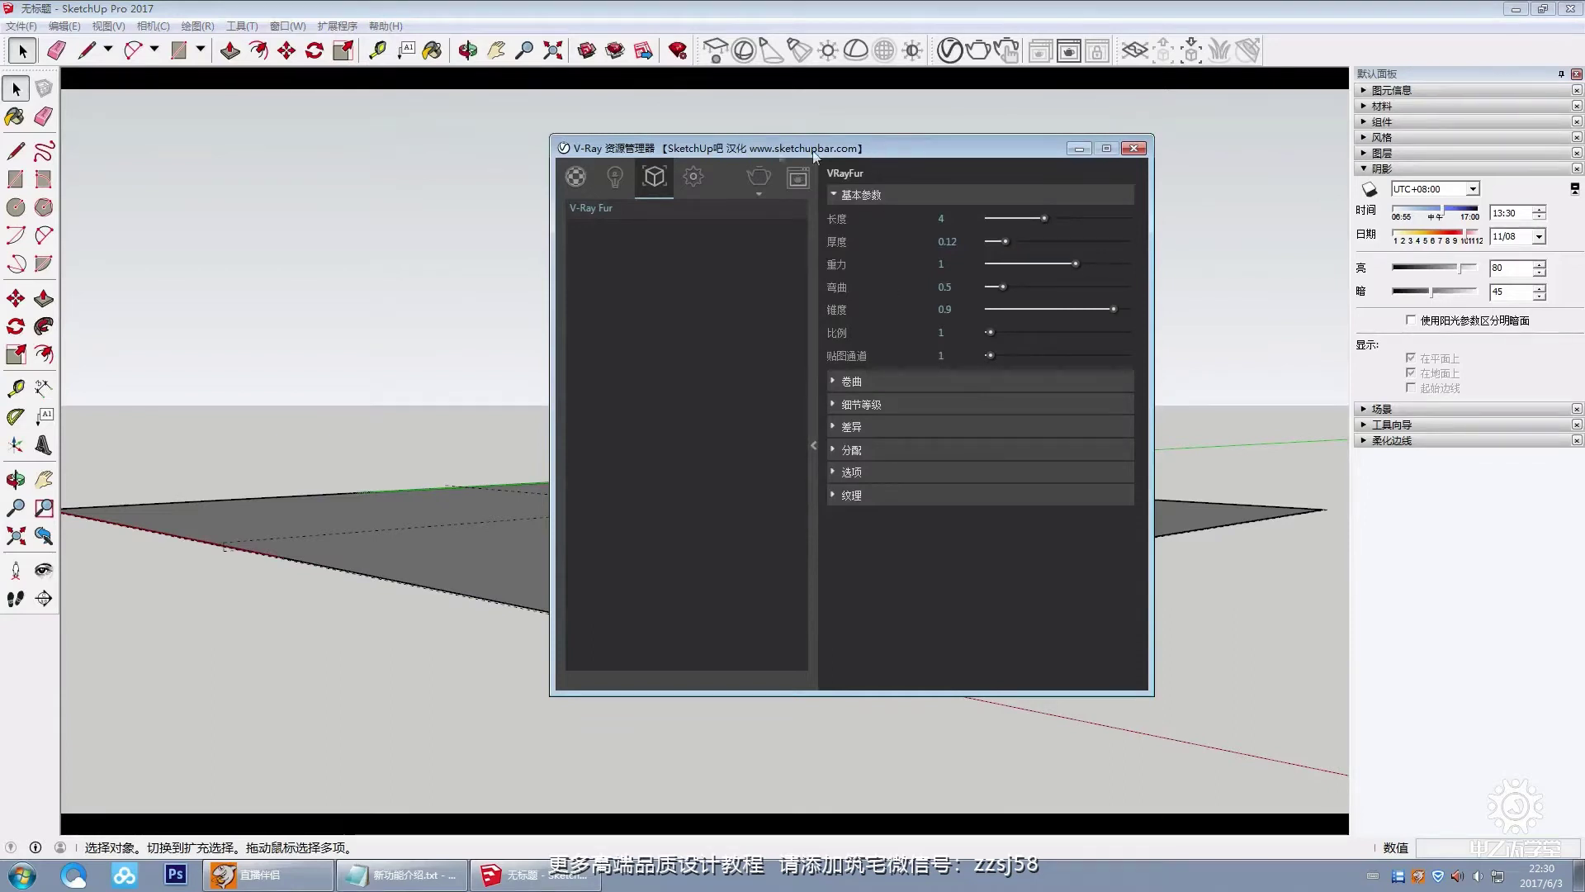
Step: Move the asset manager aside and frame a low close-up view of the fur plane's near edge
left_click_drag(567, 142, 208, 124)
left_click(952, 536)
mouse_move(890, 536)
middle_mouse_down()
mouse_move(887, 515)
mouse_move(913, 548)
mouse_move(927, 520)
mouse_move(995, 520)
middle_mouse_up()
scroll(887, 515, "up", 3)
left_click_drag(995, 520, 994, 521, "shift")
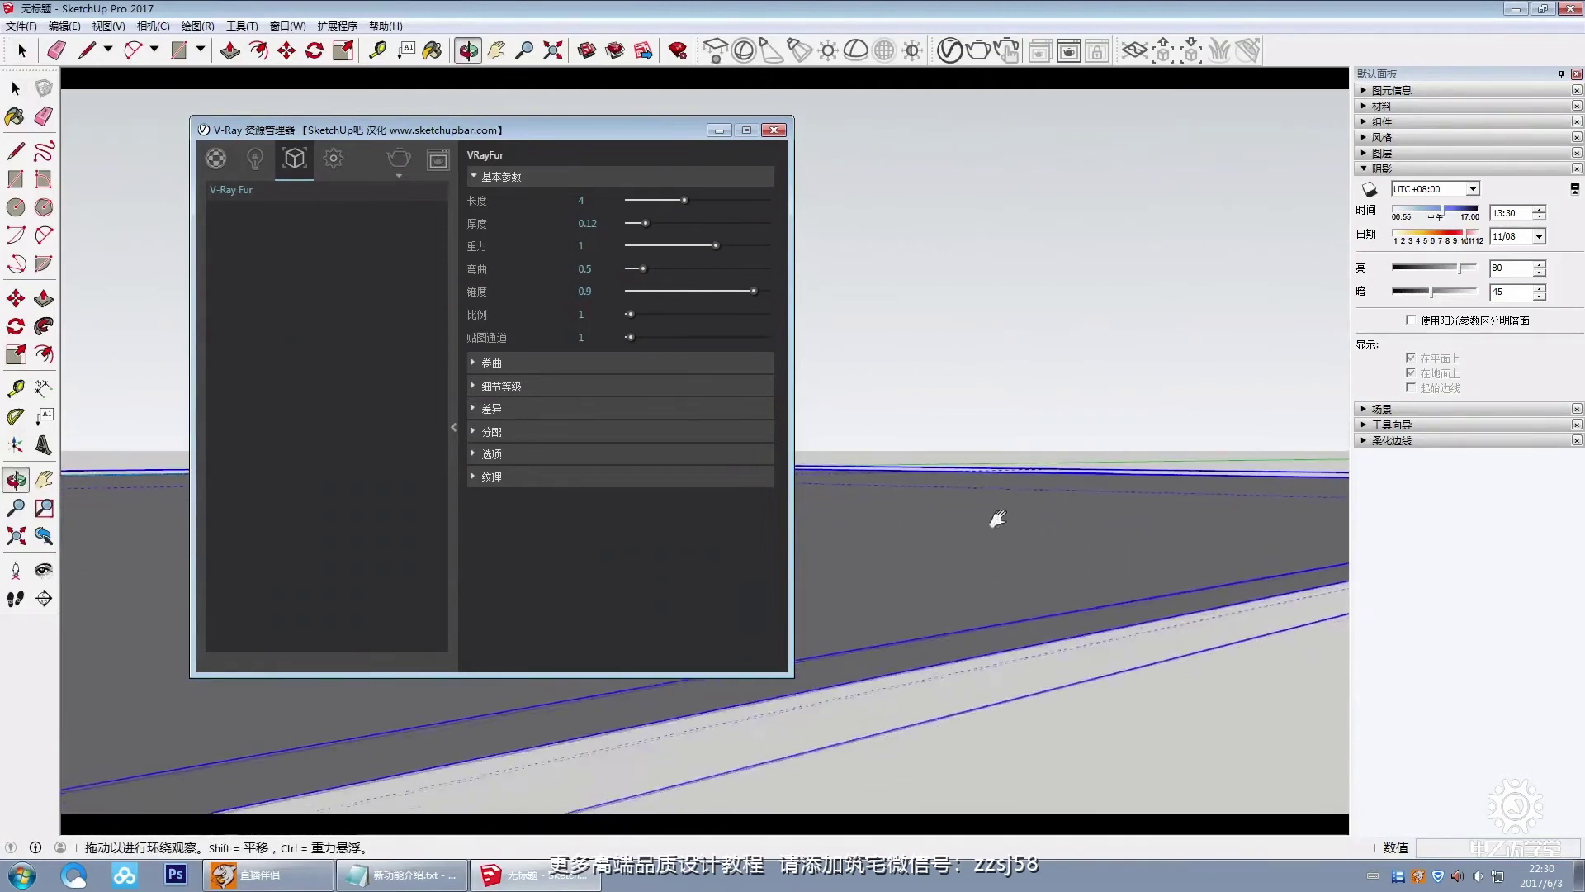
left_click(974, 421)
left_click(583, 120)
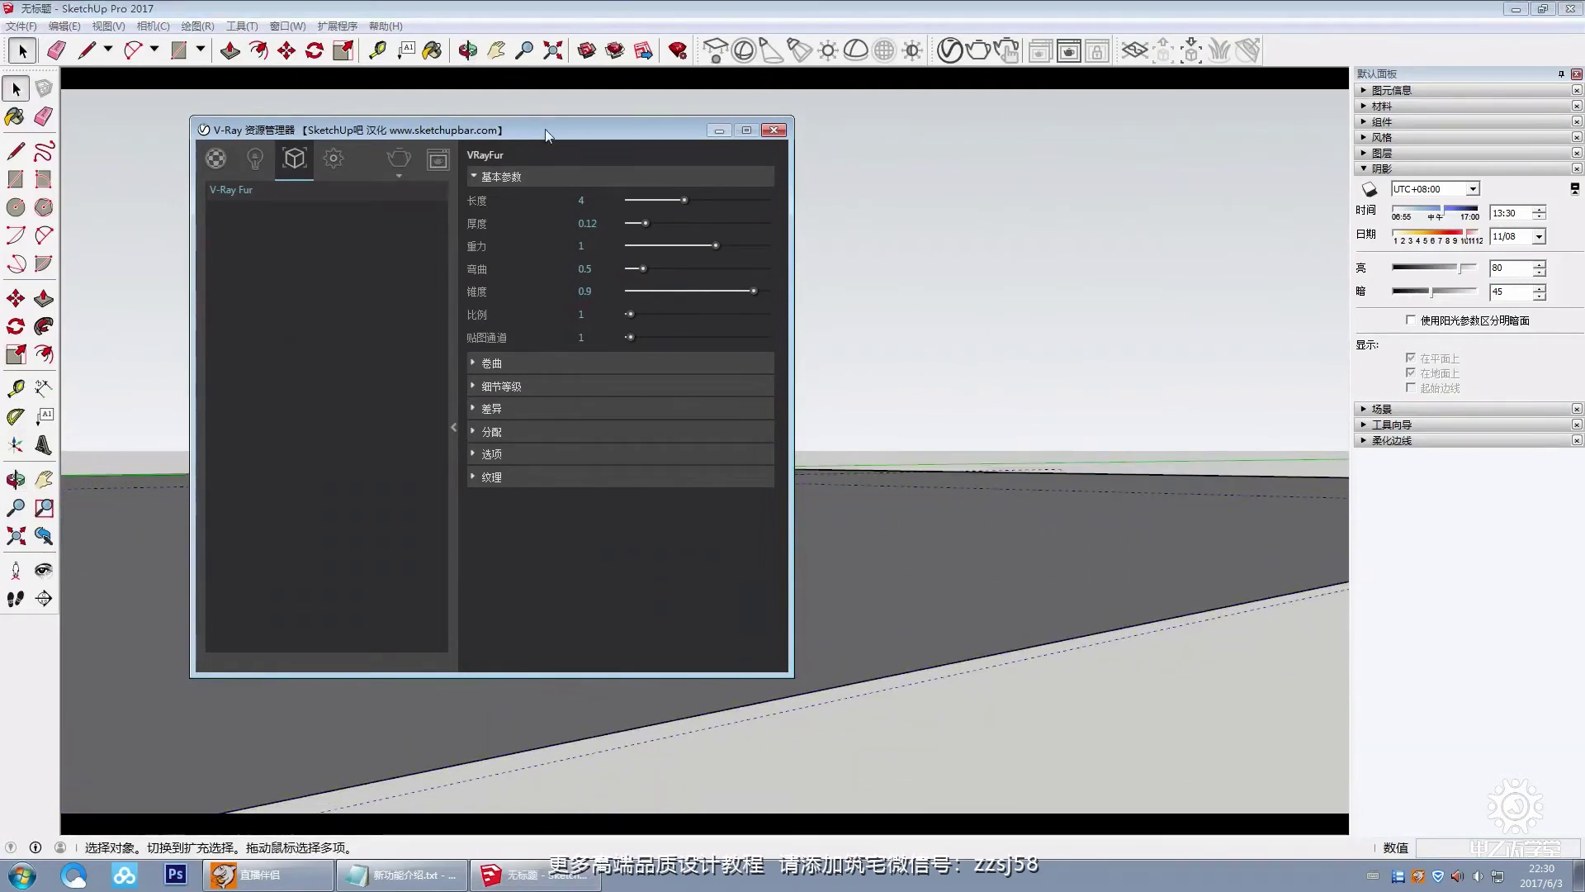
Step: Expand the fur's distribution settings and set the per-area count to 0.1
left_click_drag(545, 129, 454, 121)
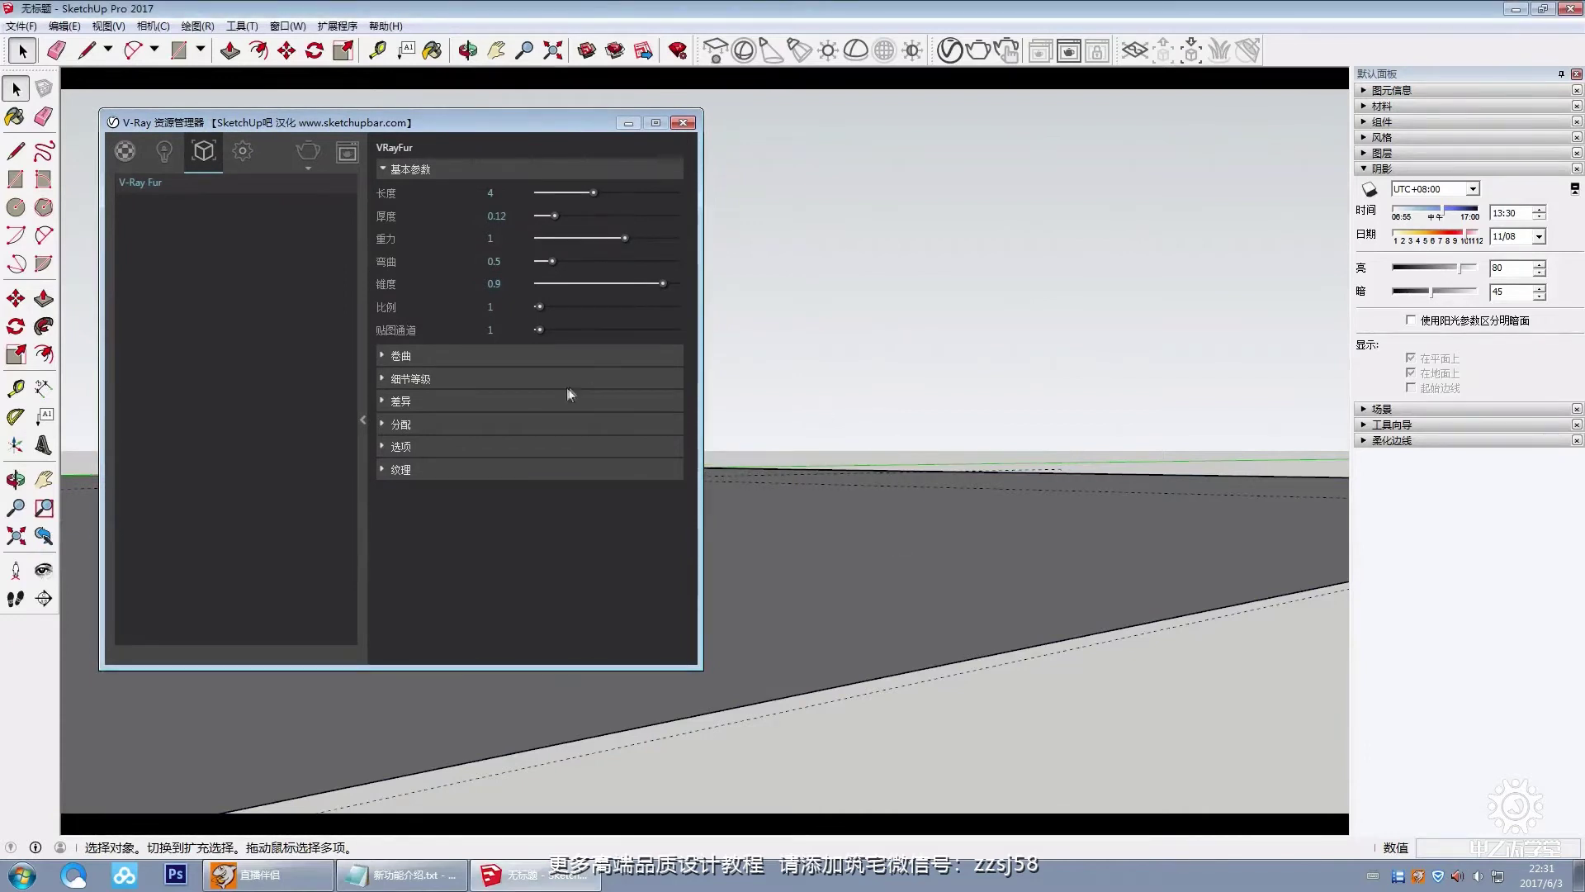
left_click(473, 425)
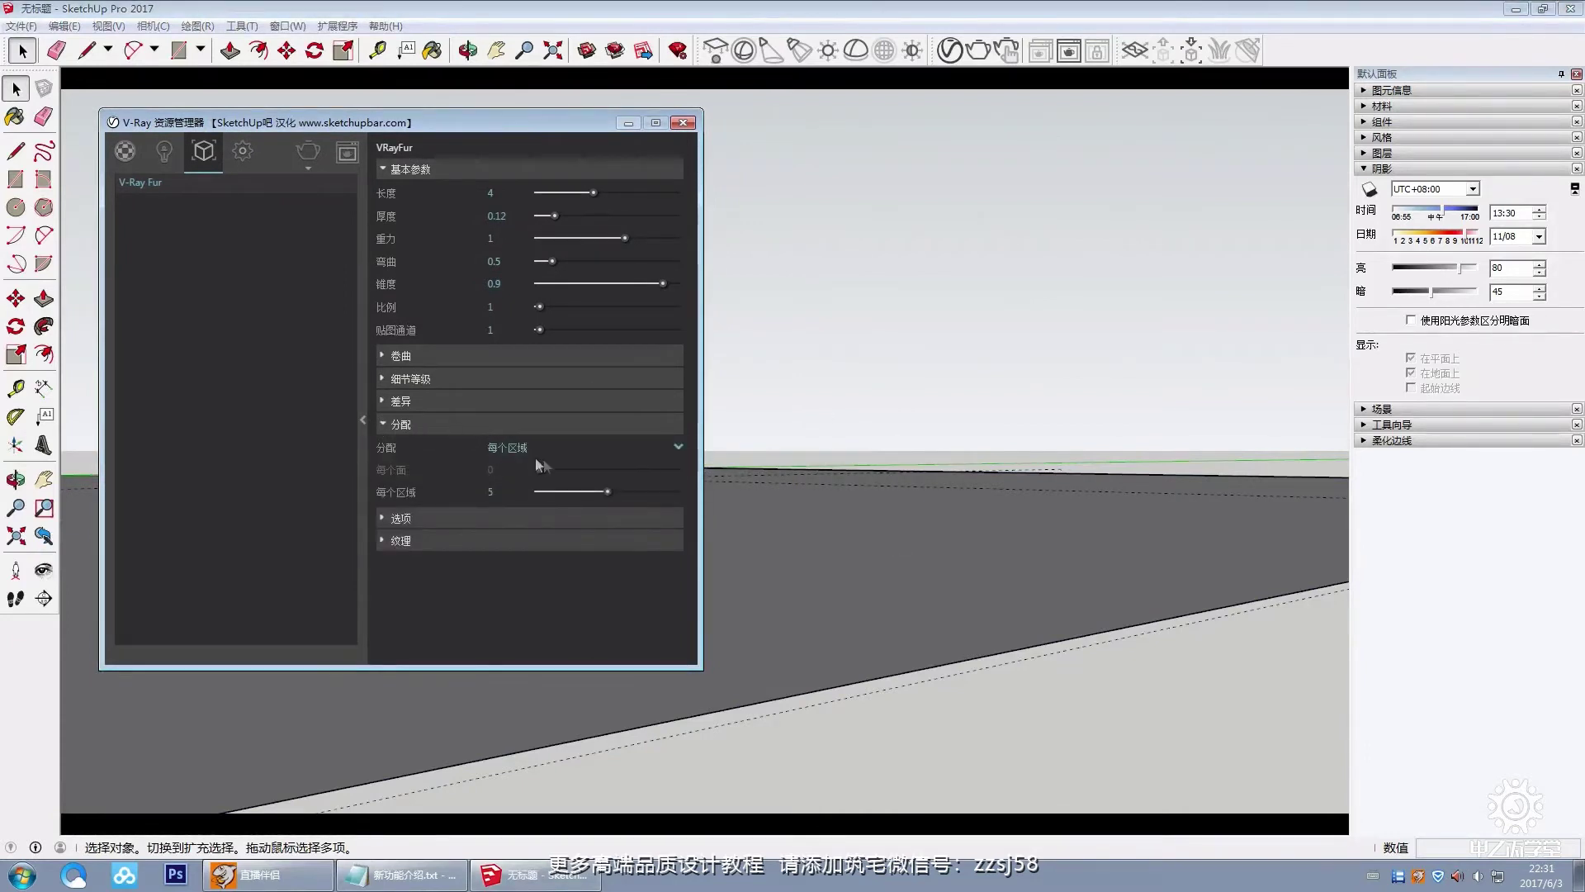
left_click_drag(570, 492, 469, 496)
type("0.1")
key("Return")
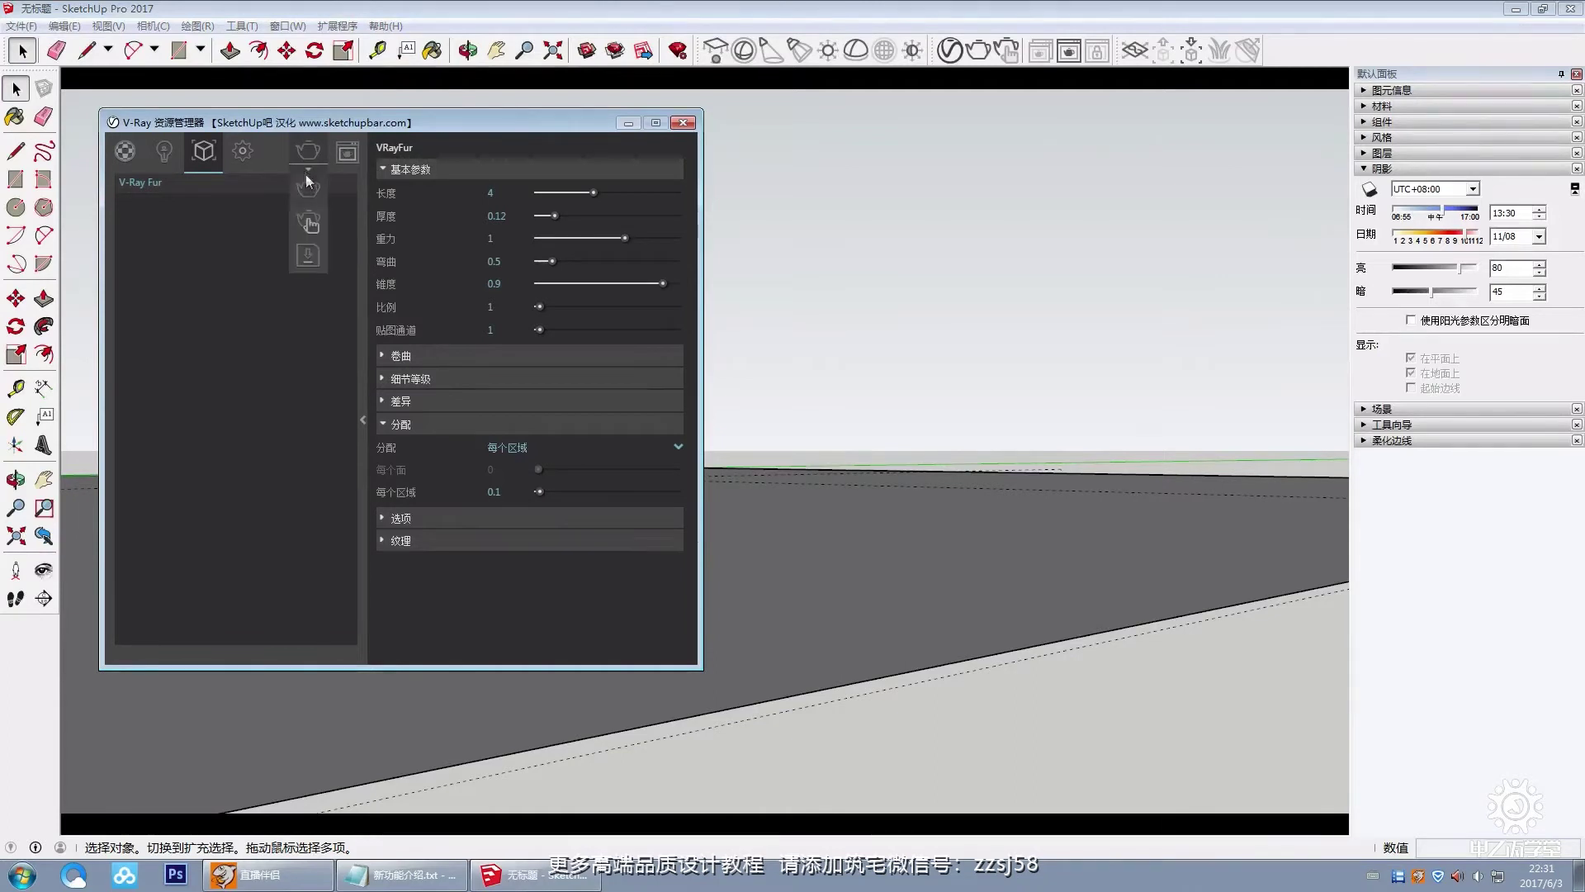
Step: Render the scene to examine the sparse fur strands, and place the frame buffer beside the asset manager
left_click(241, 151)
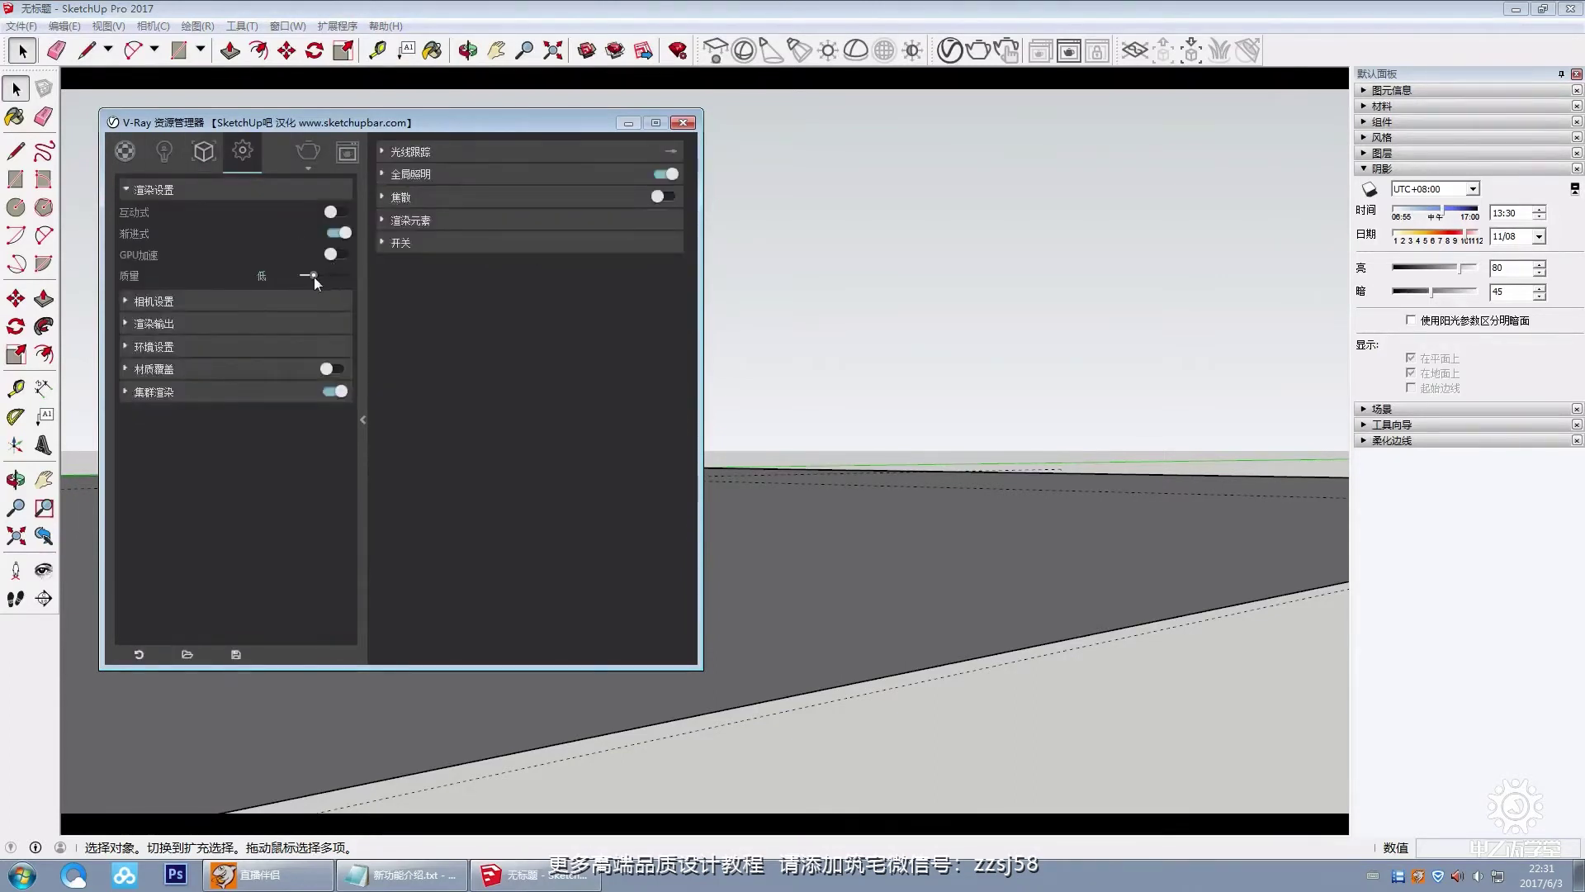
left_click(306, 152)
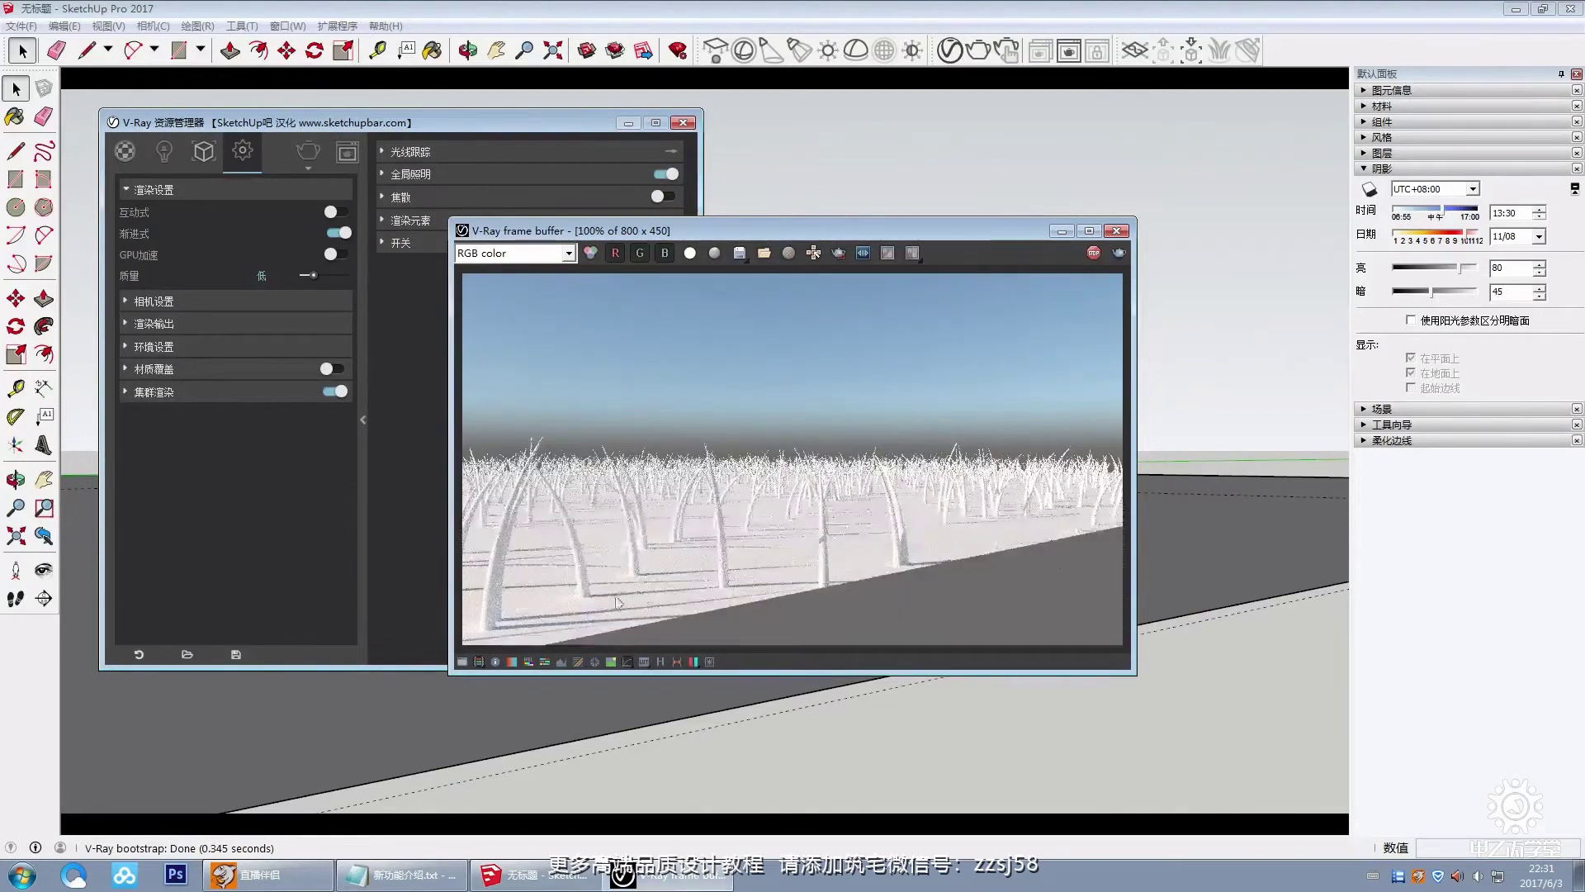
scroll(898, 528, "up", 1)
scroll(898, 528, "down", 2)
scroll(843, 513, "up", 1)
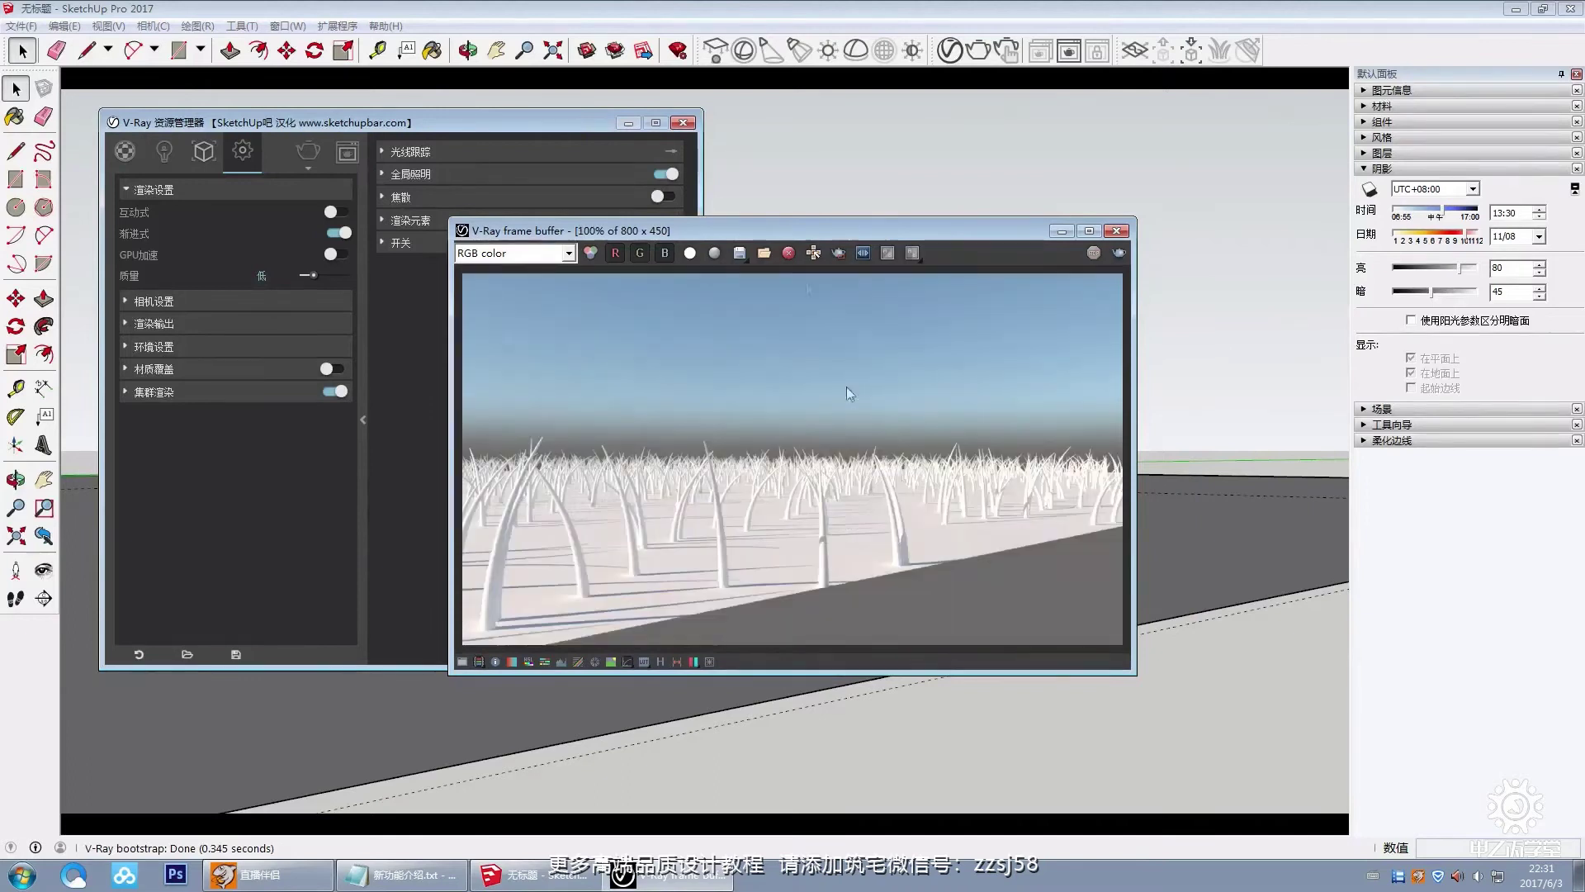
left_click_drag(754, 230, 1017, 176)
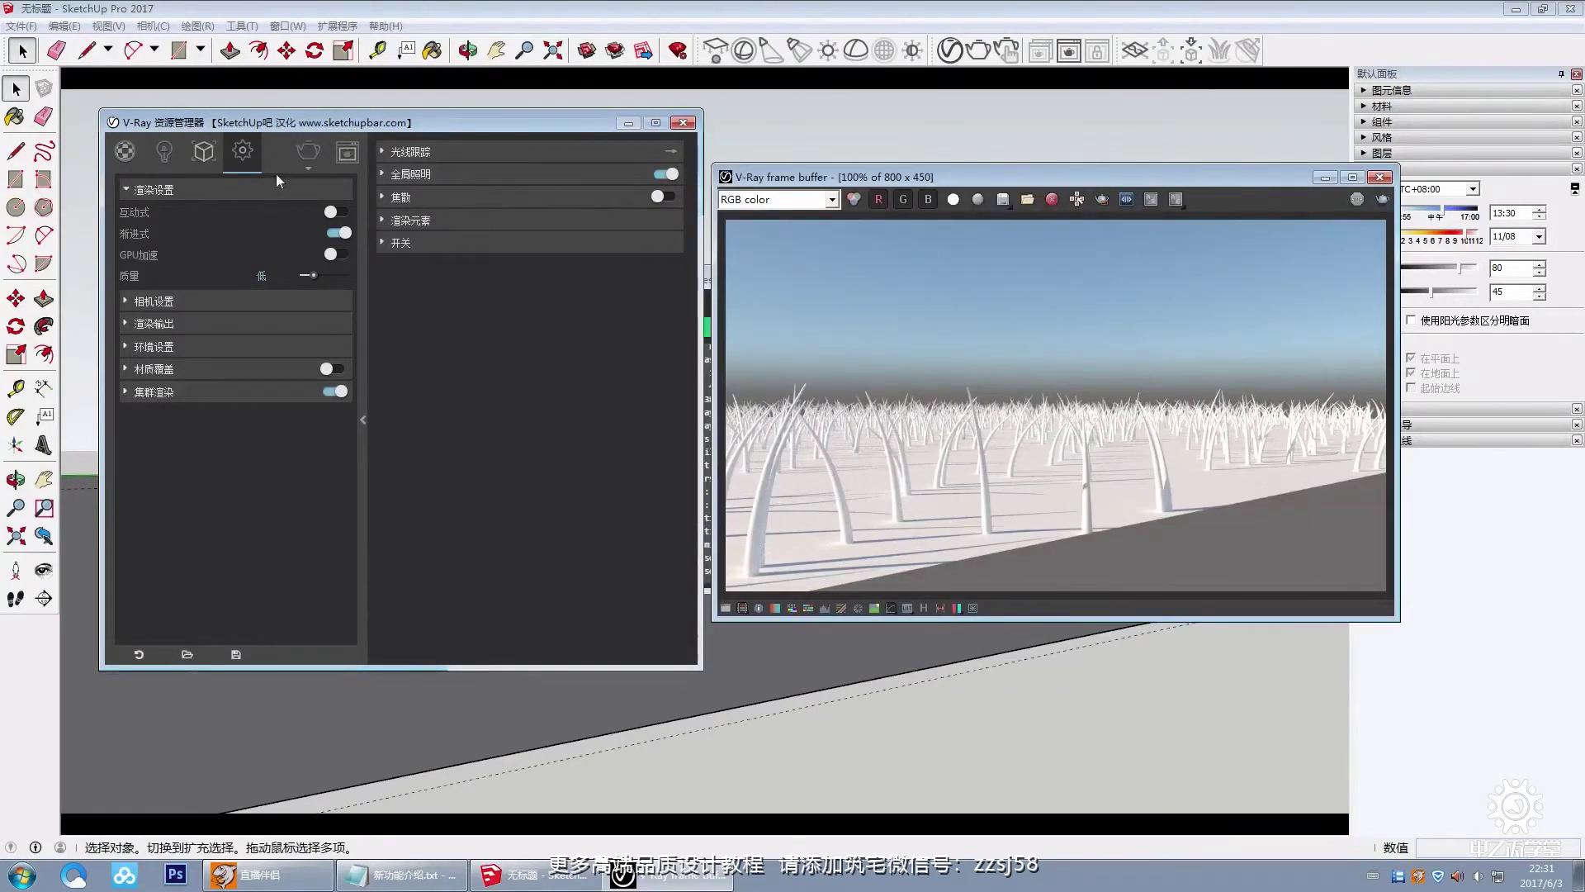
Step: Set the V-Ray Fur length to 15 and render the scene again
left_click(203, 157)
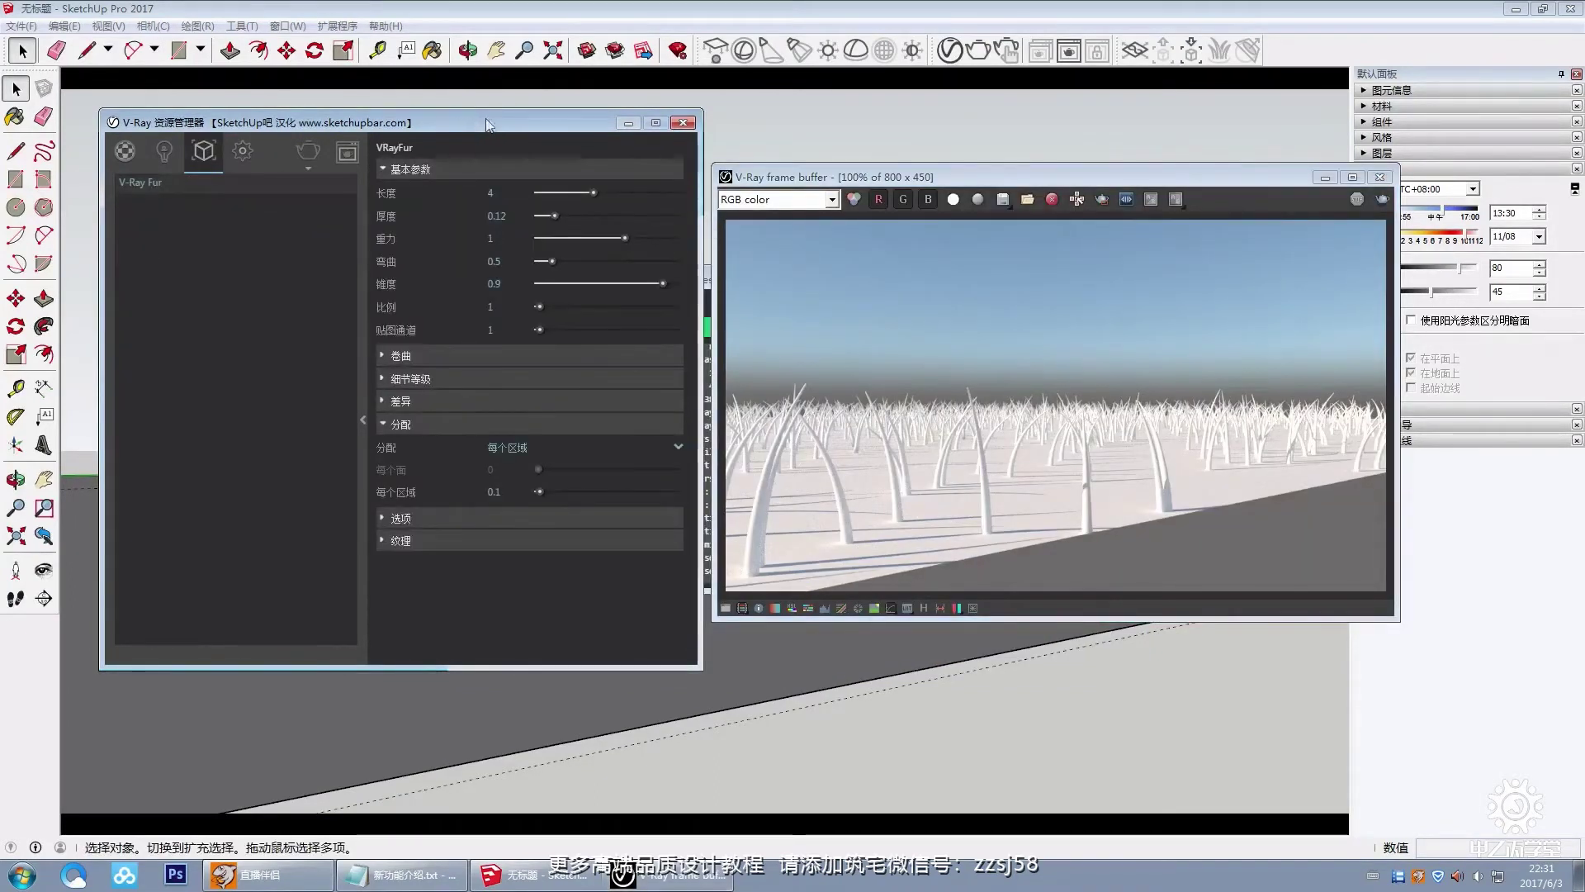
left_click_drag(478, 117, 504, 117)
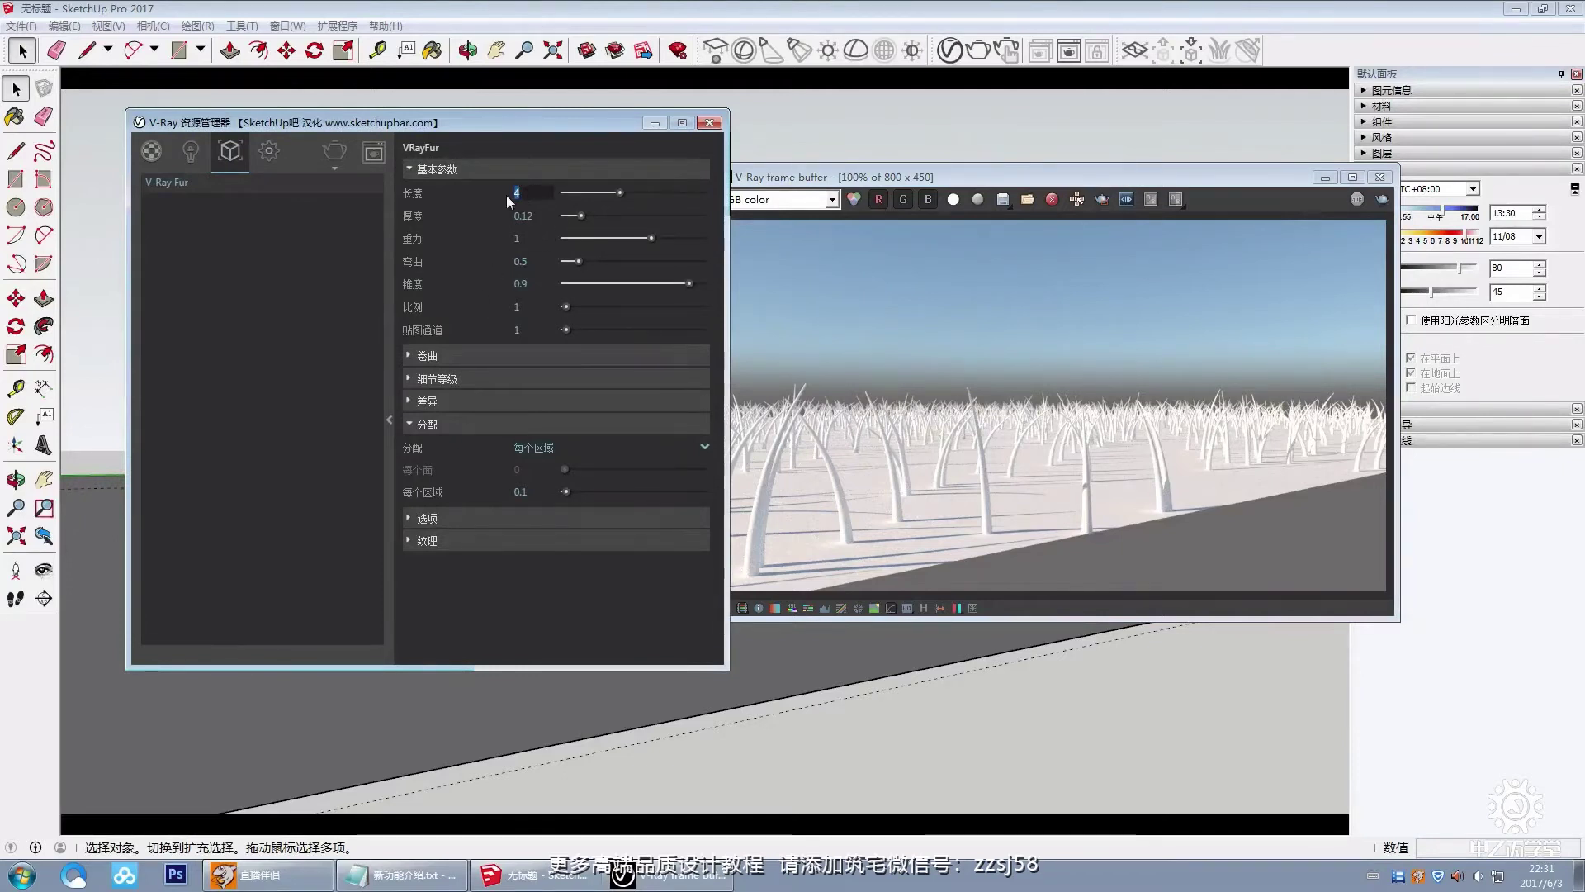
key("Return")
left_click(336, 151)
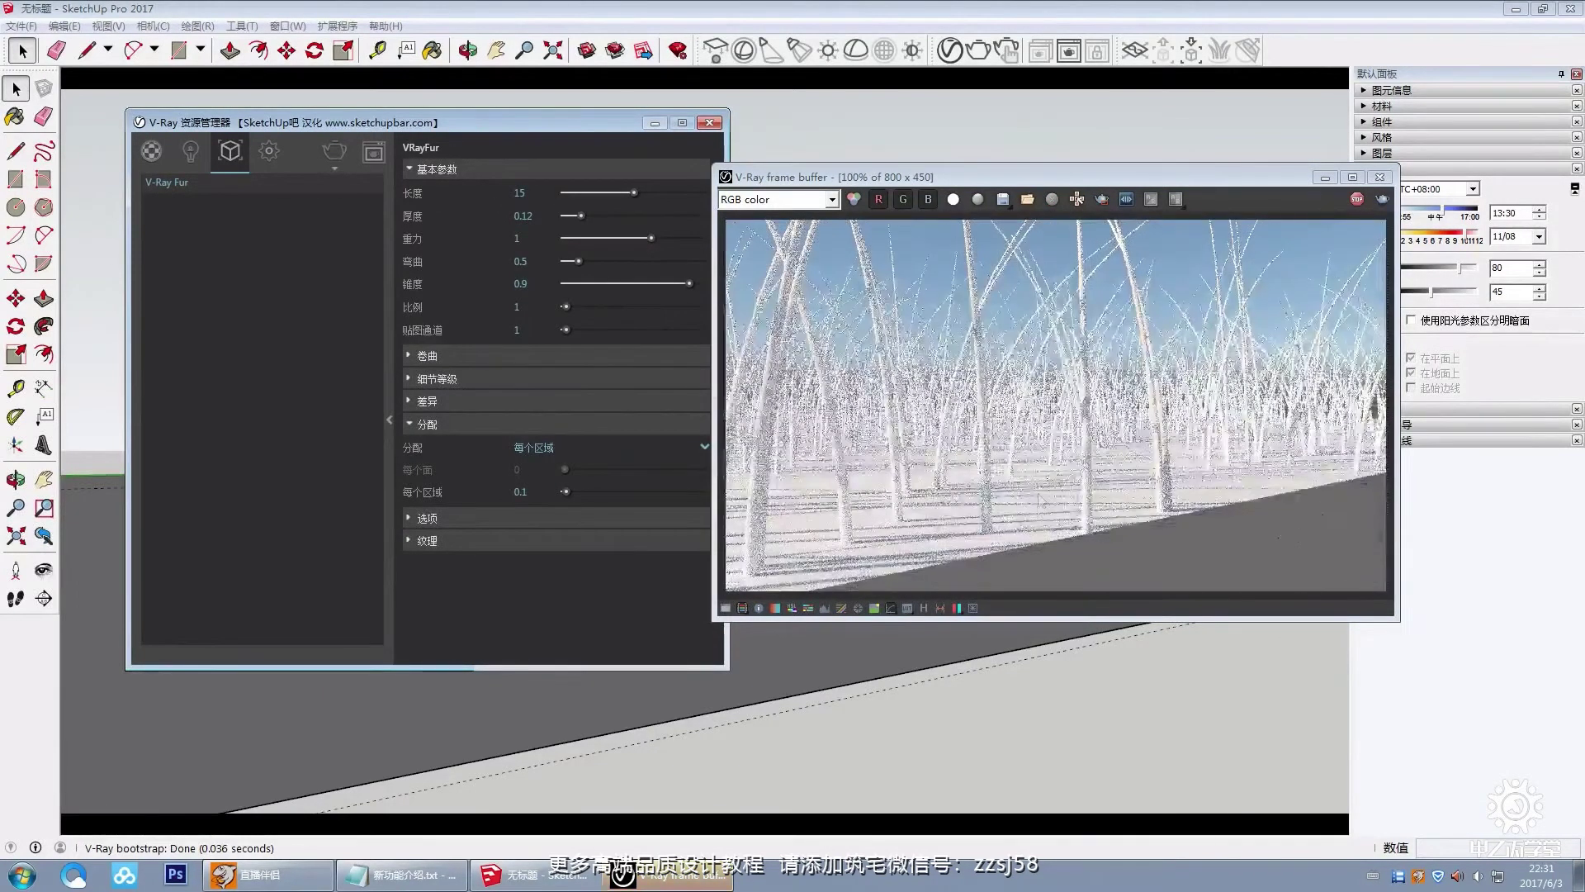
left_click_drag(1122, 183, 1111, 162)
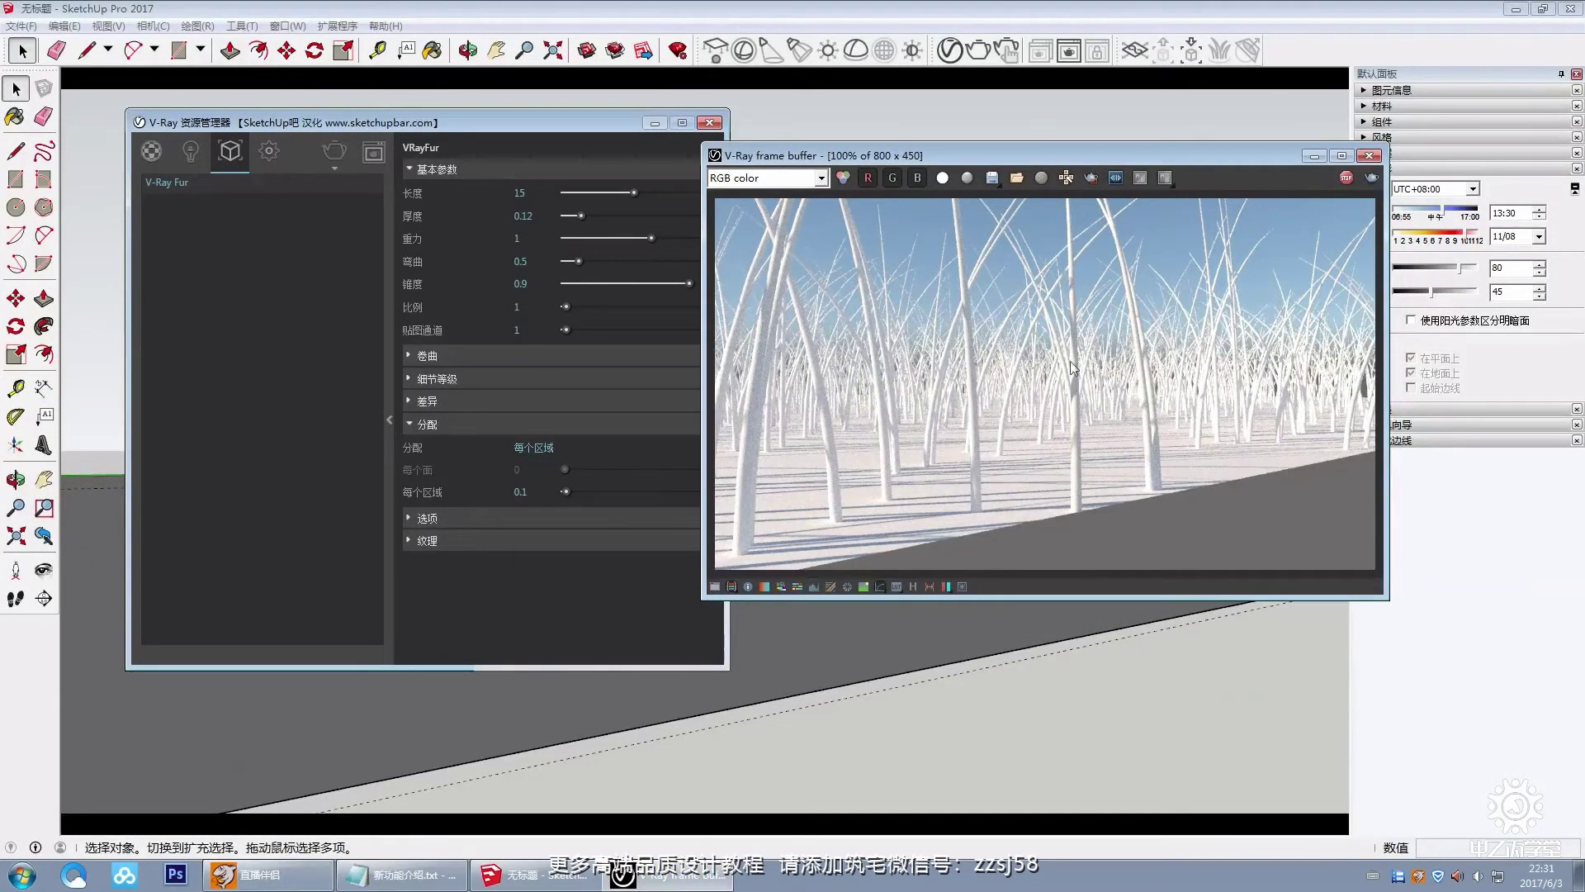
Step: Try a fur thickness of 5 and render the result
left_click_drag(540, 216, 497, 214)
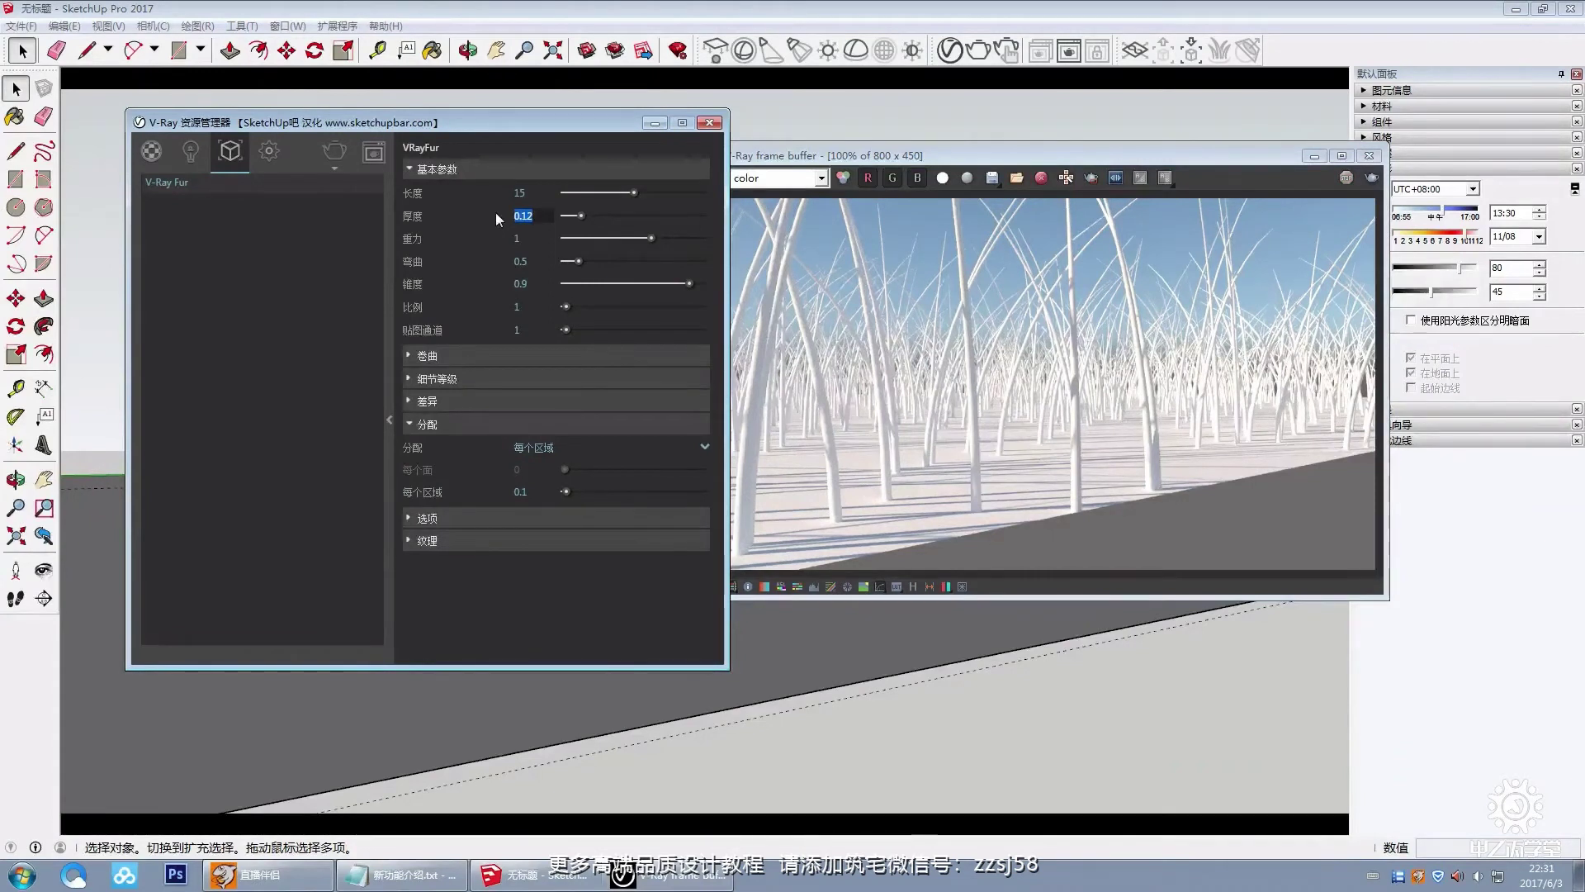
type("5")
key("Return")
left_click(332, 152)
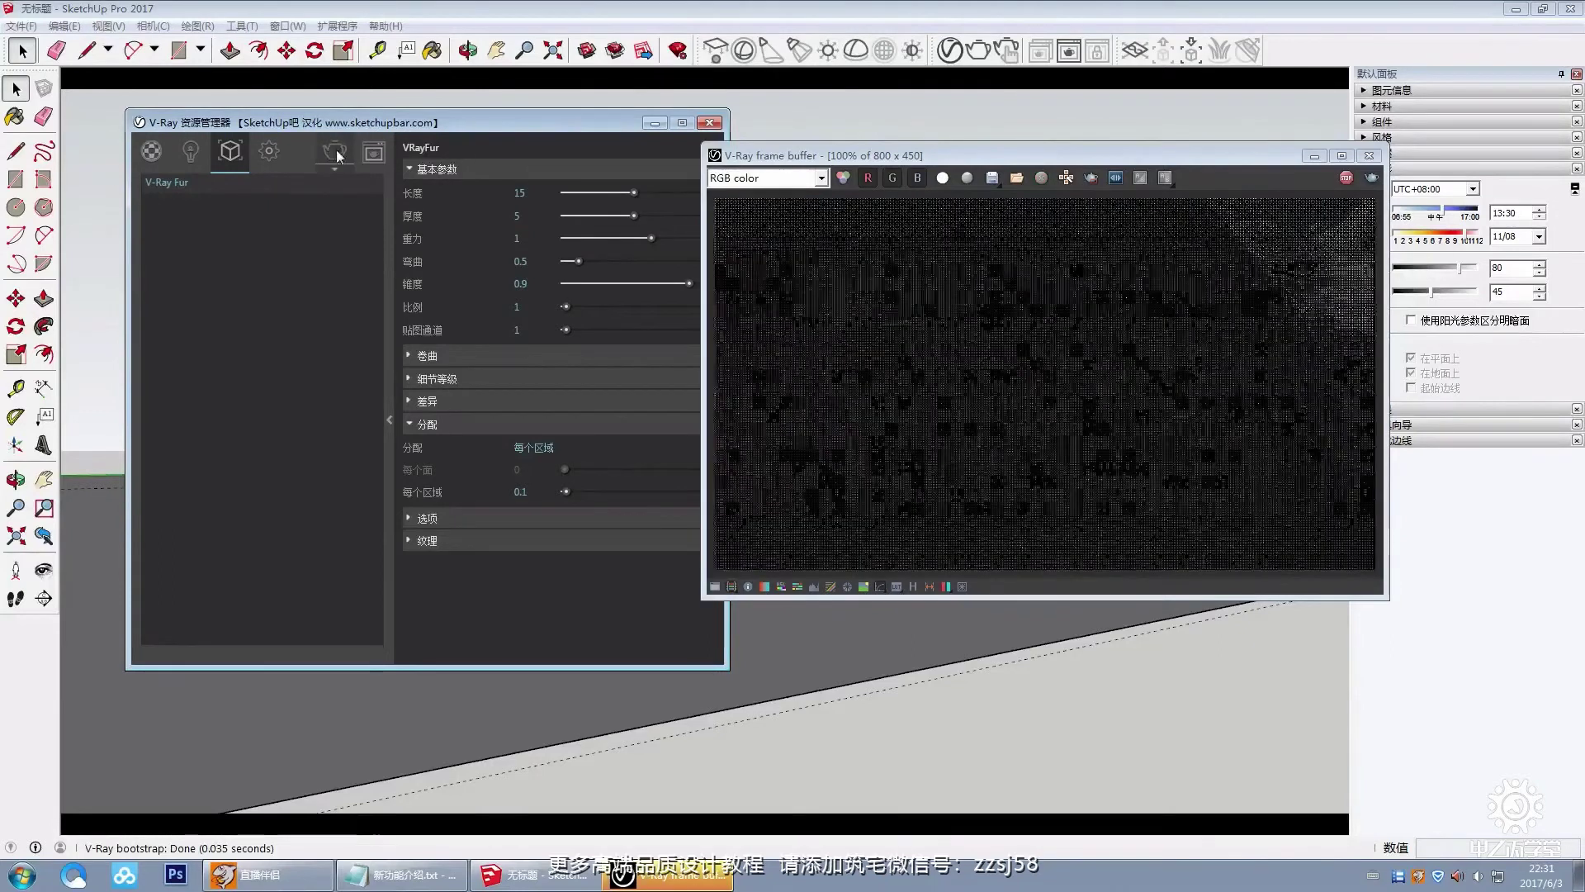
Step: Reduce the fur thickness to 1, stop the running render and start a new one
left_click(514, 215)
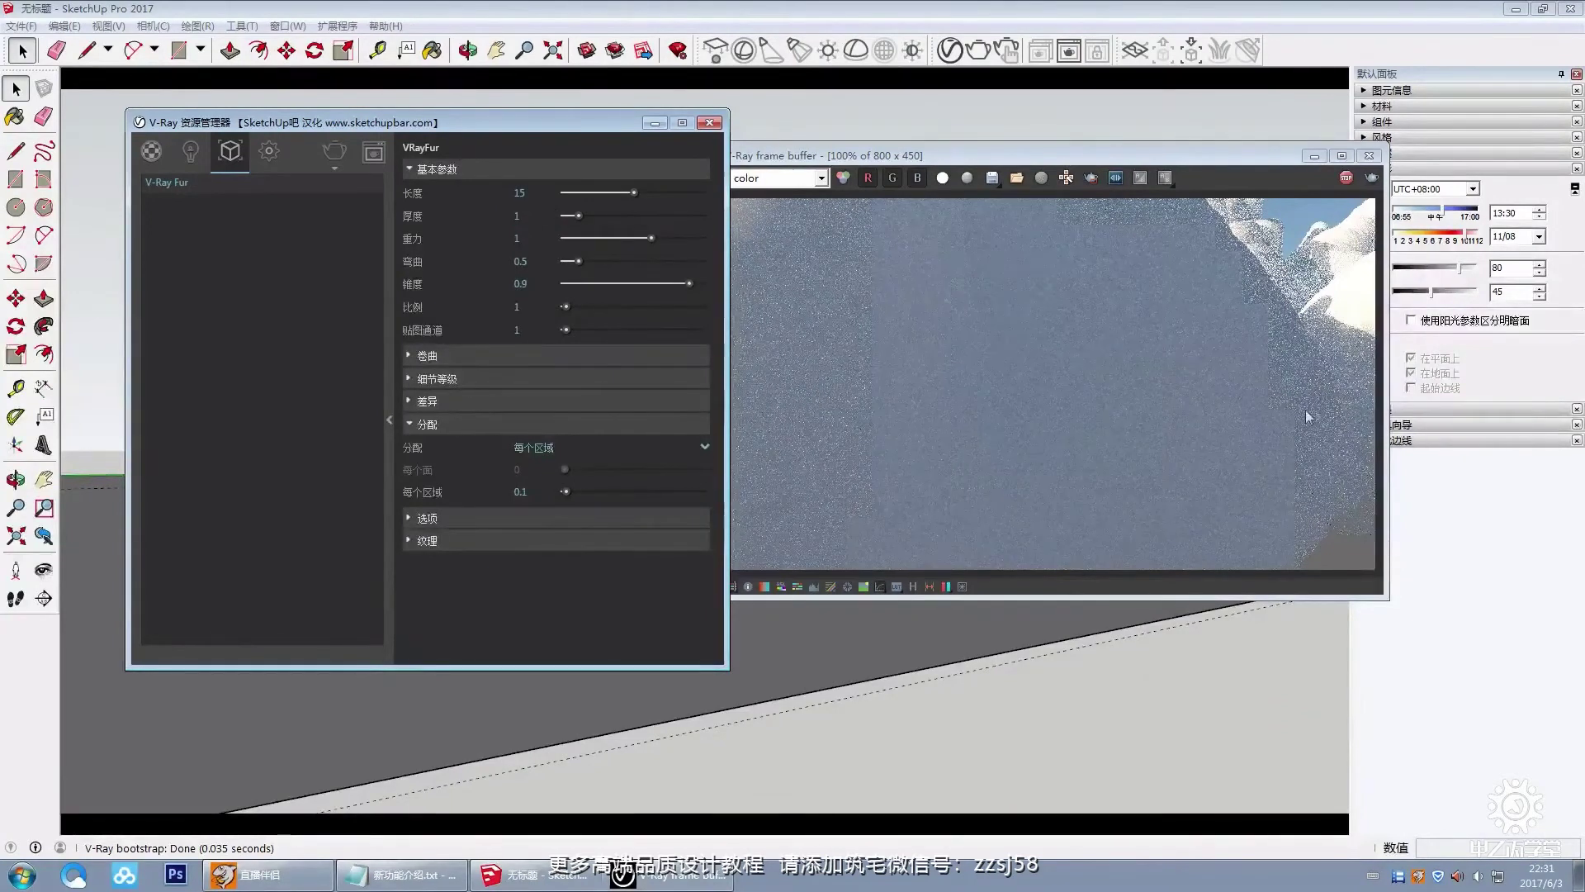
left_click(1347, 187)
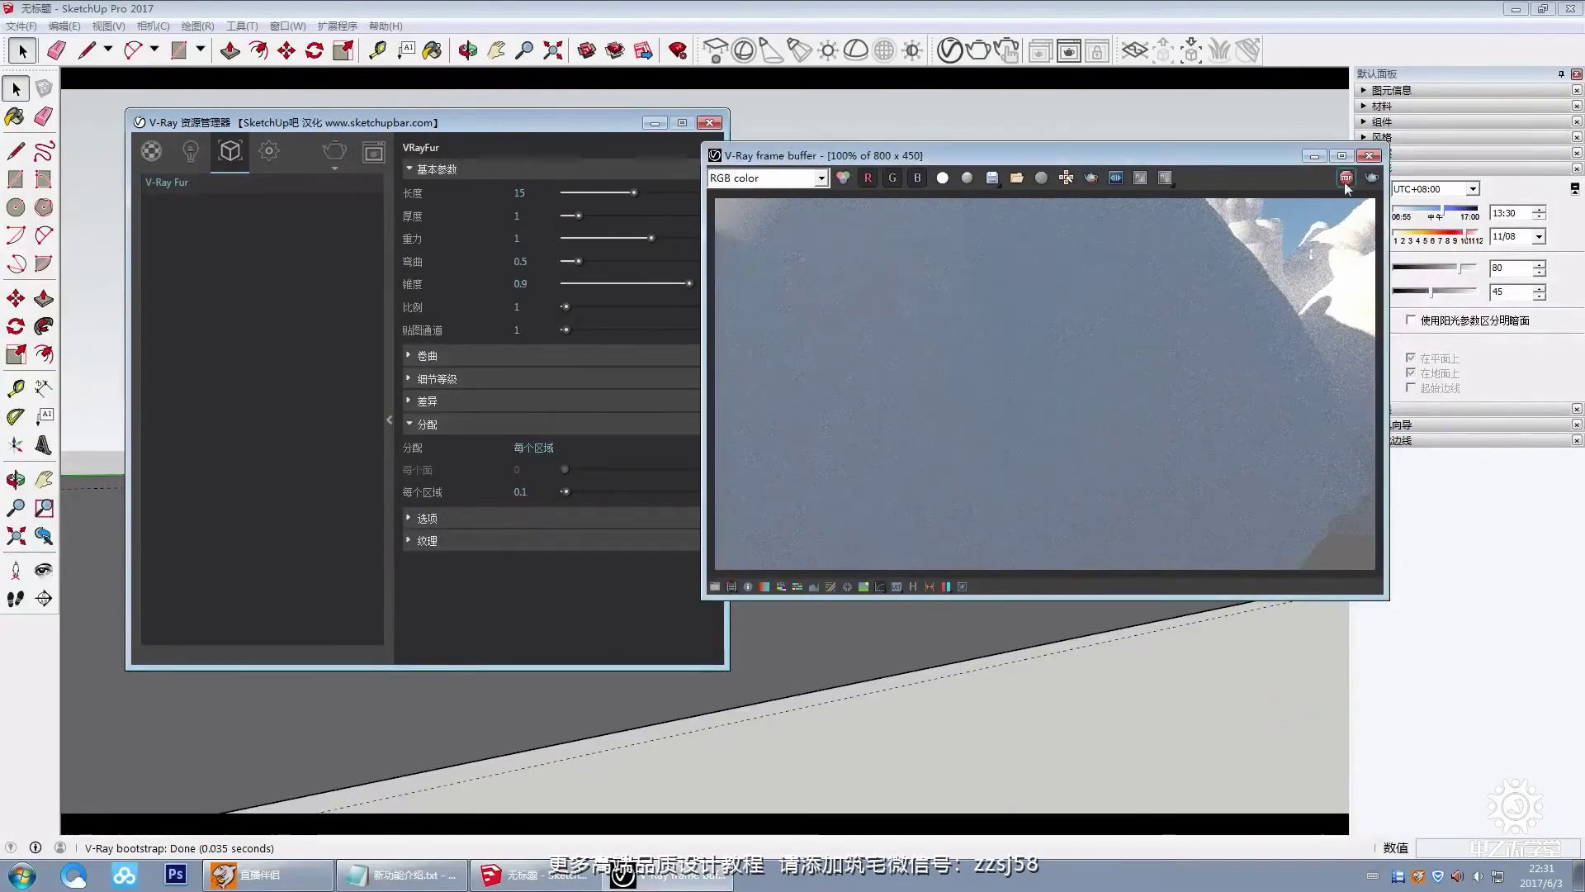
left_click(1371, 181)
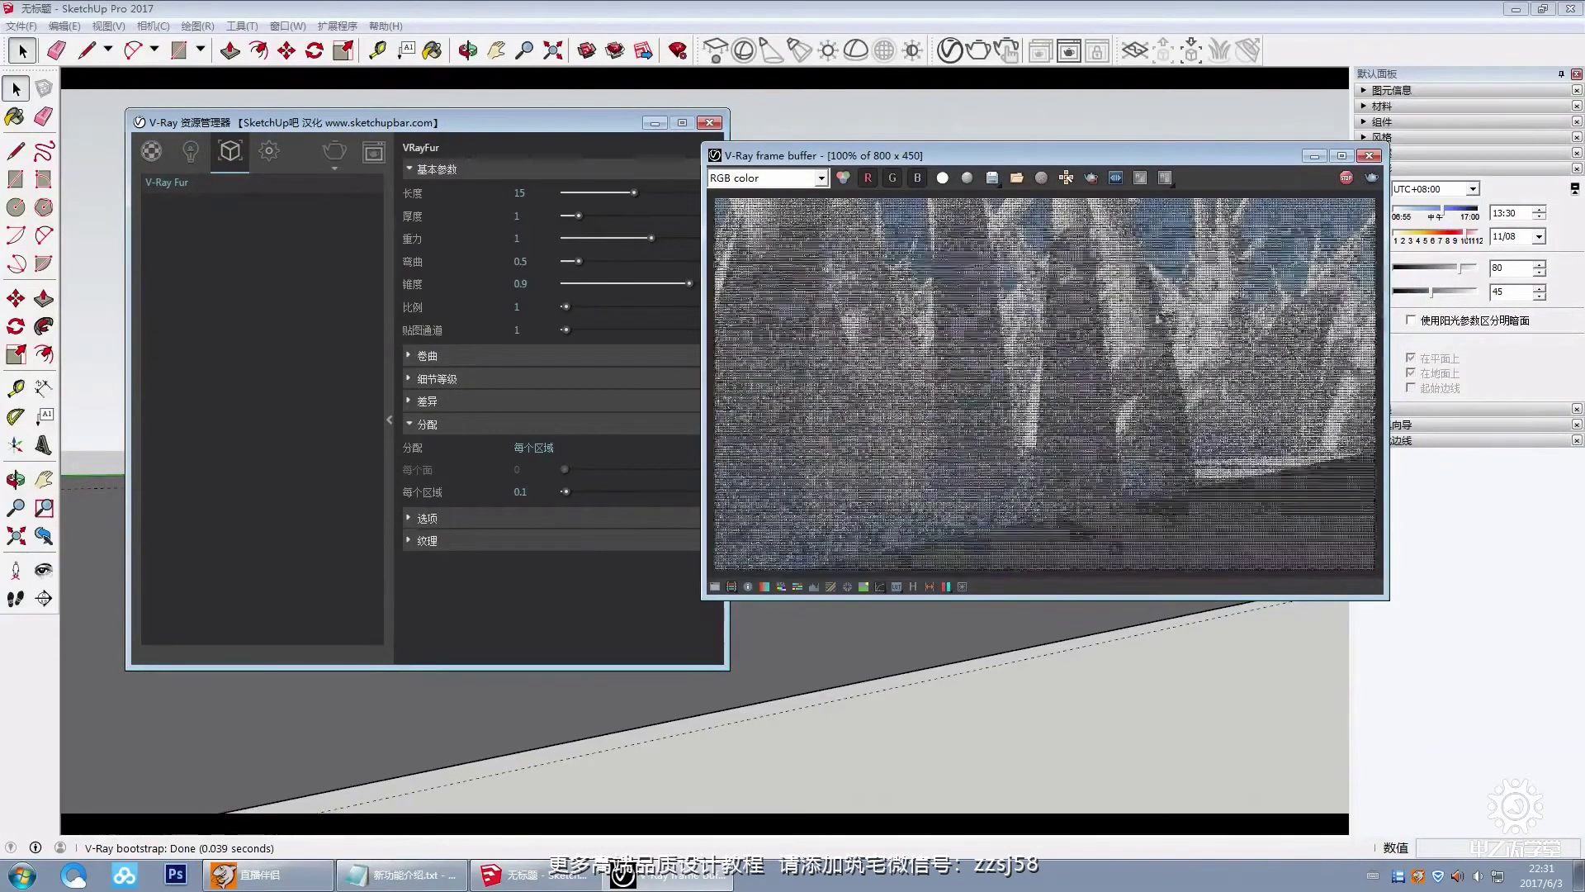
Step: Set the fur thickness to 0.1 and render the scene again
left_click_drag(532, 217, 463, 216)
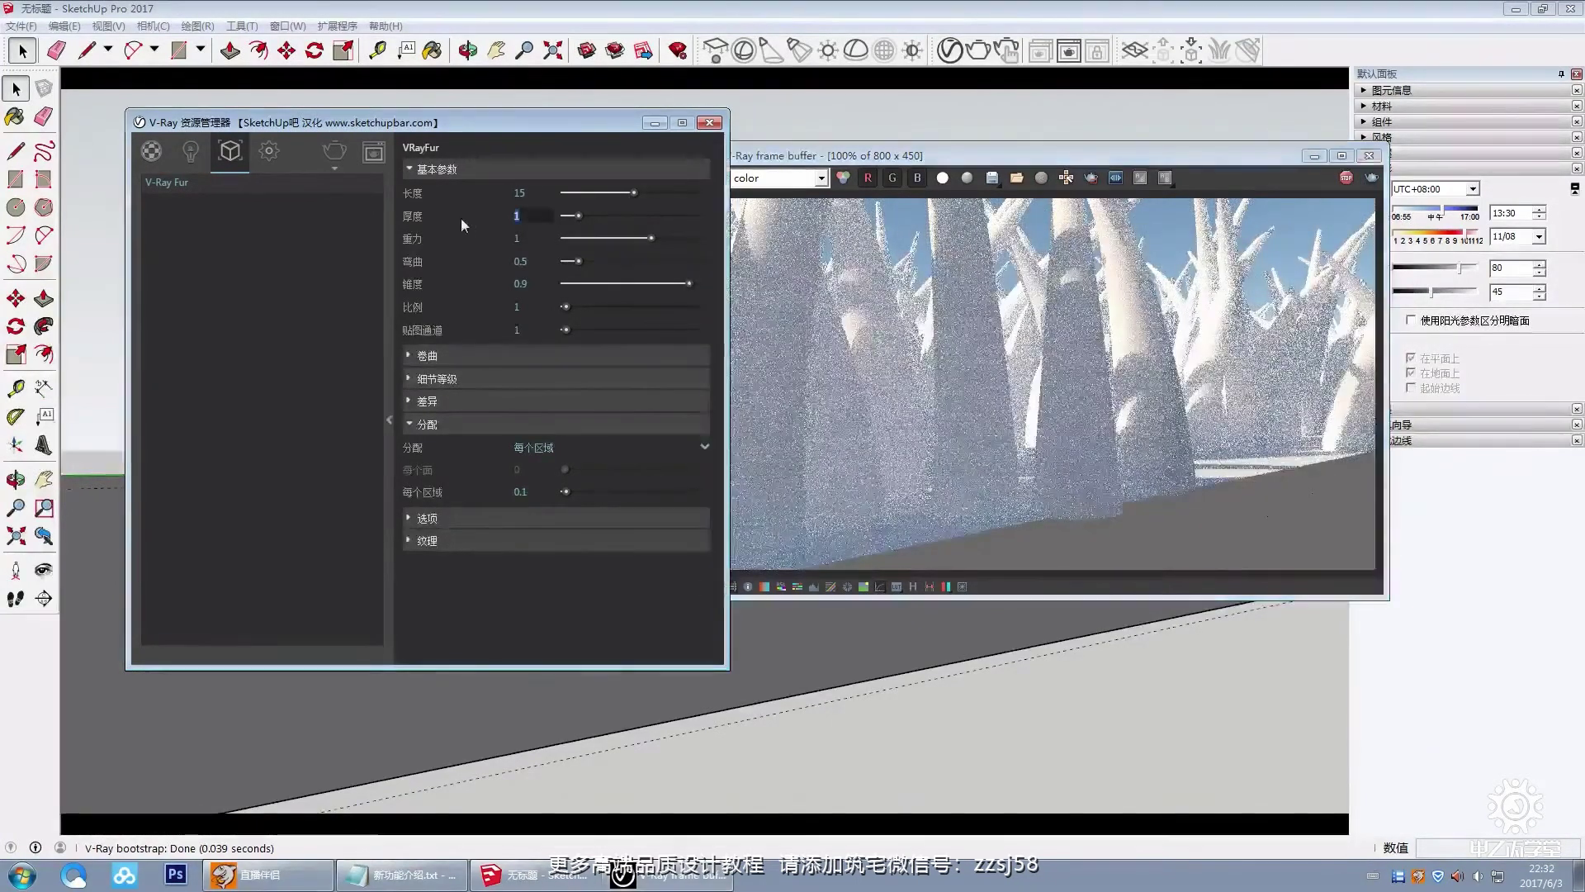
type("0.1")
key("Return")
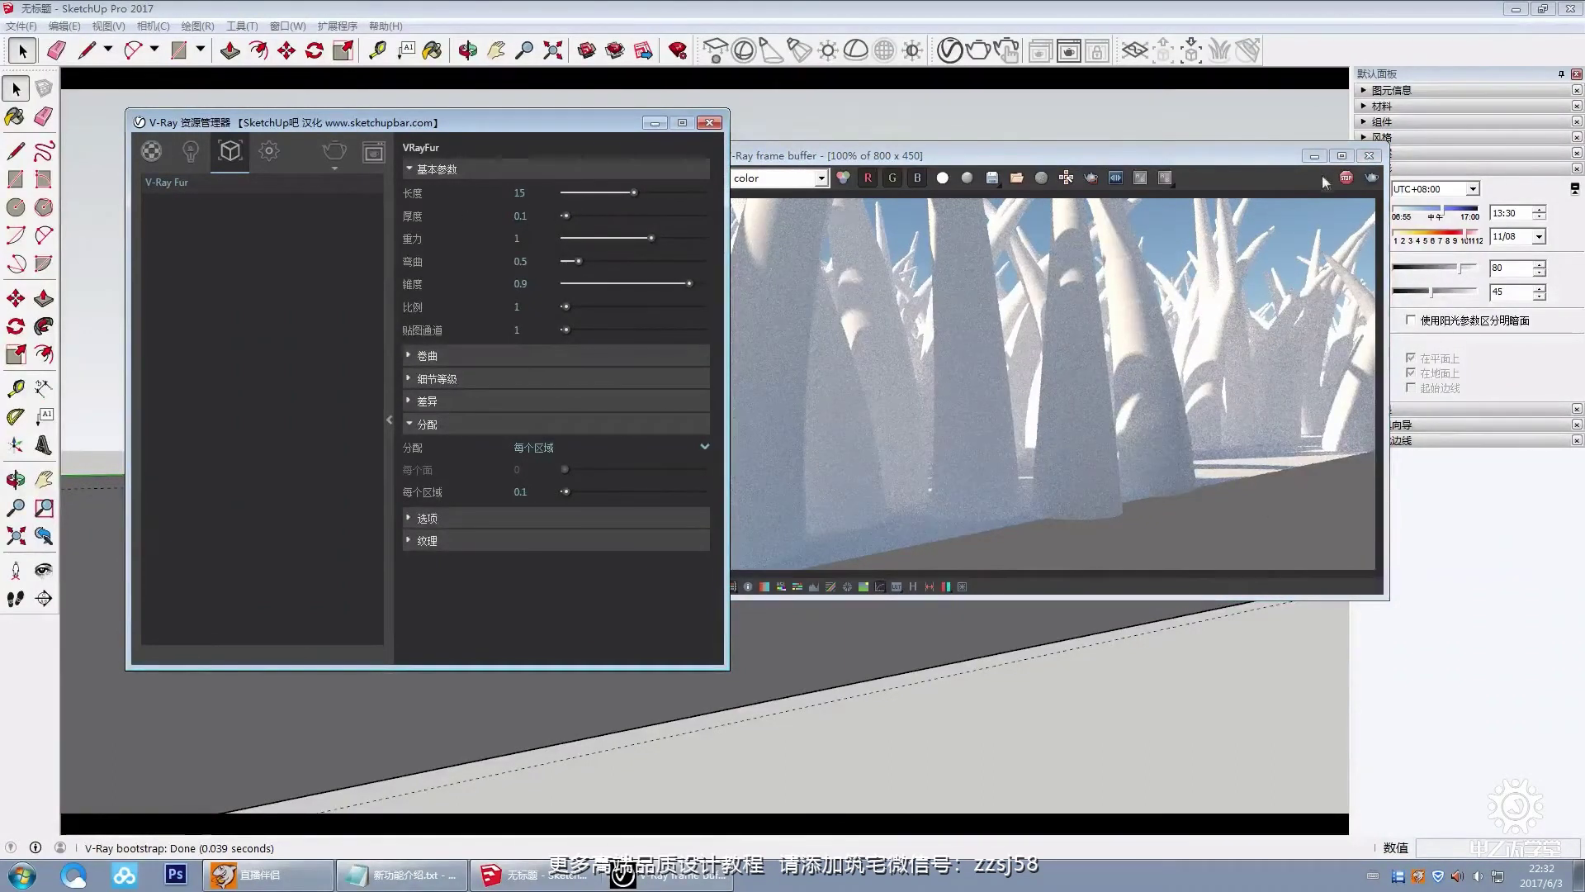
left_click(1366, 178)
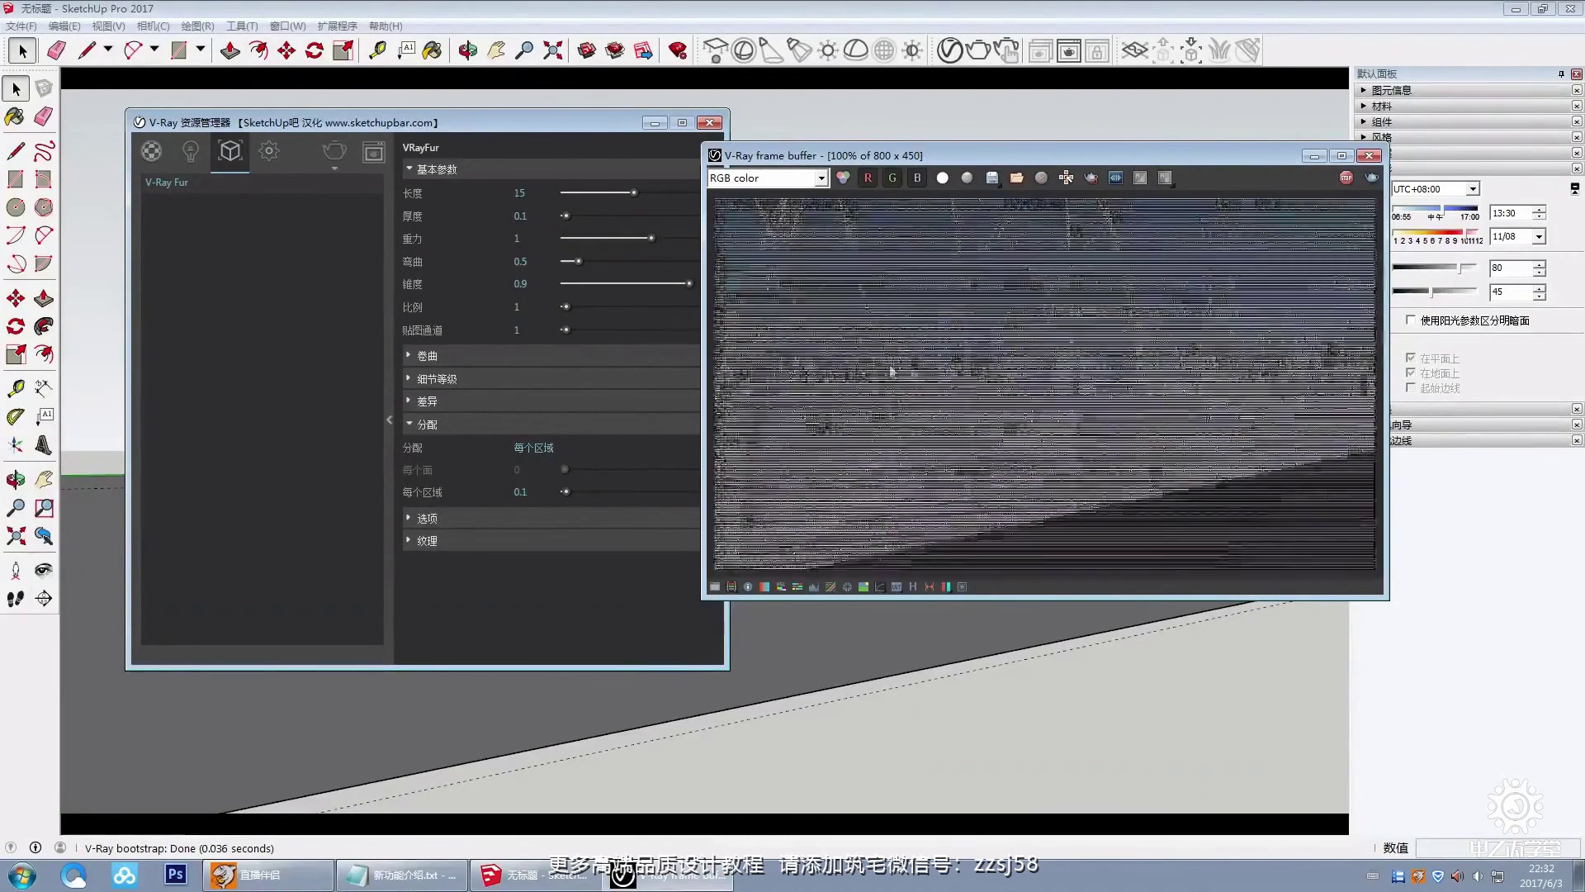
Step: Raise the fur's gravity to 4 and render the scene again
left_click_drag(535, 216, 423, 221)
left_click(536, 216)
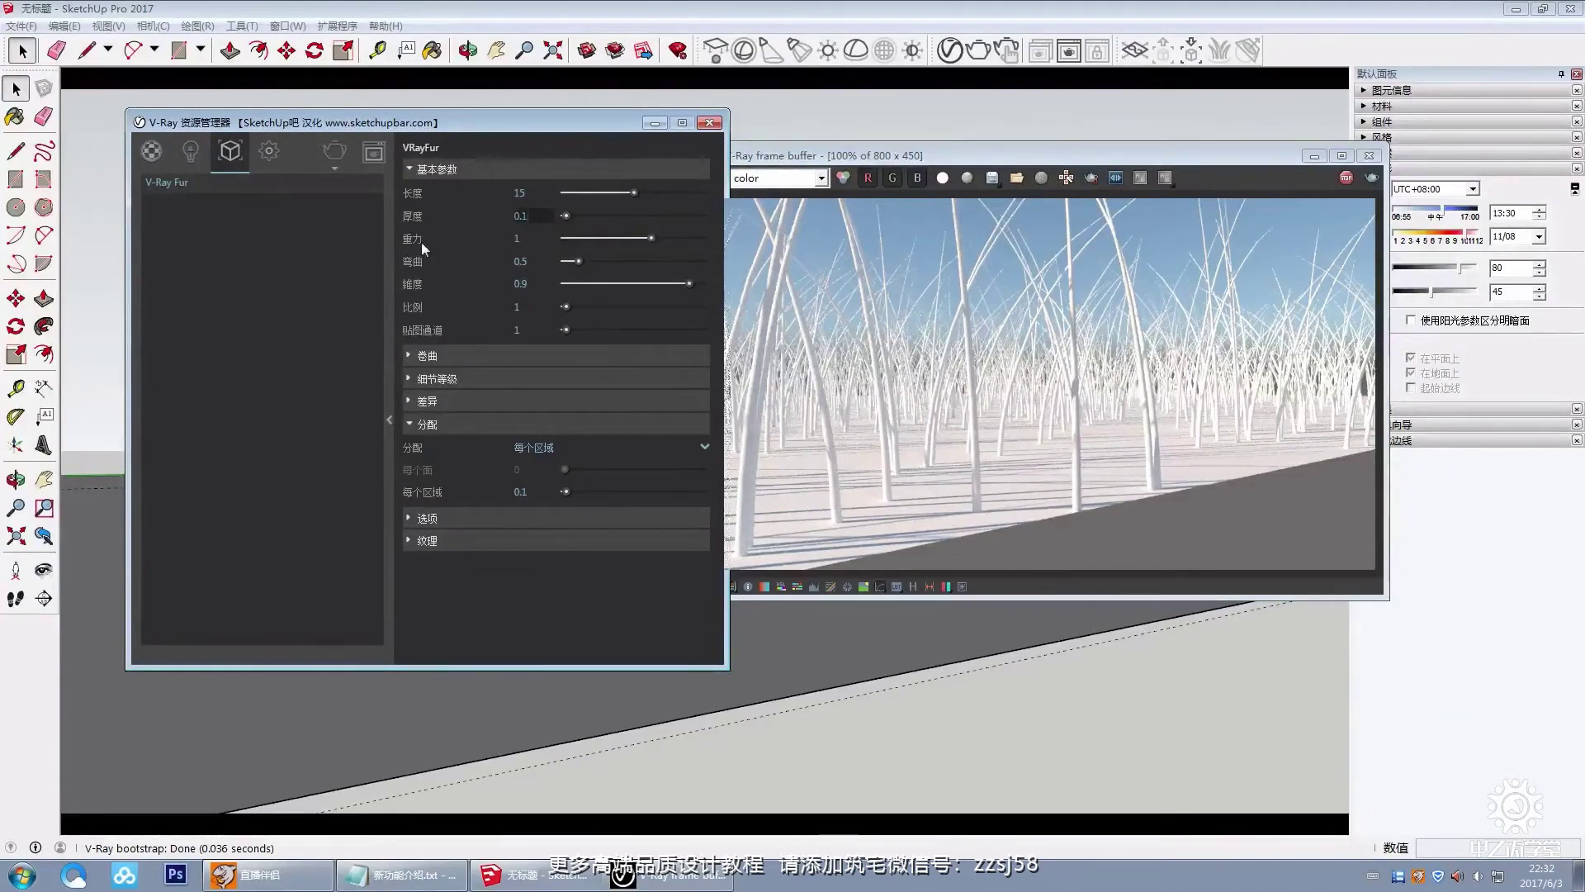
key("Tab")
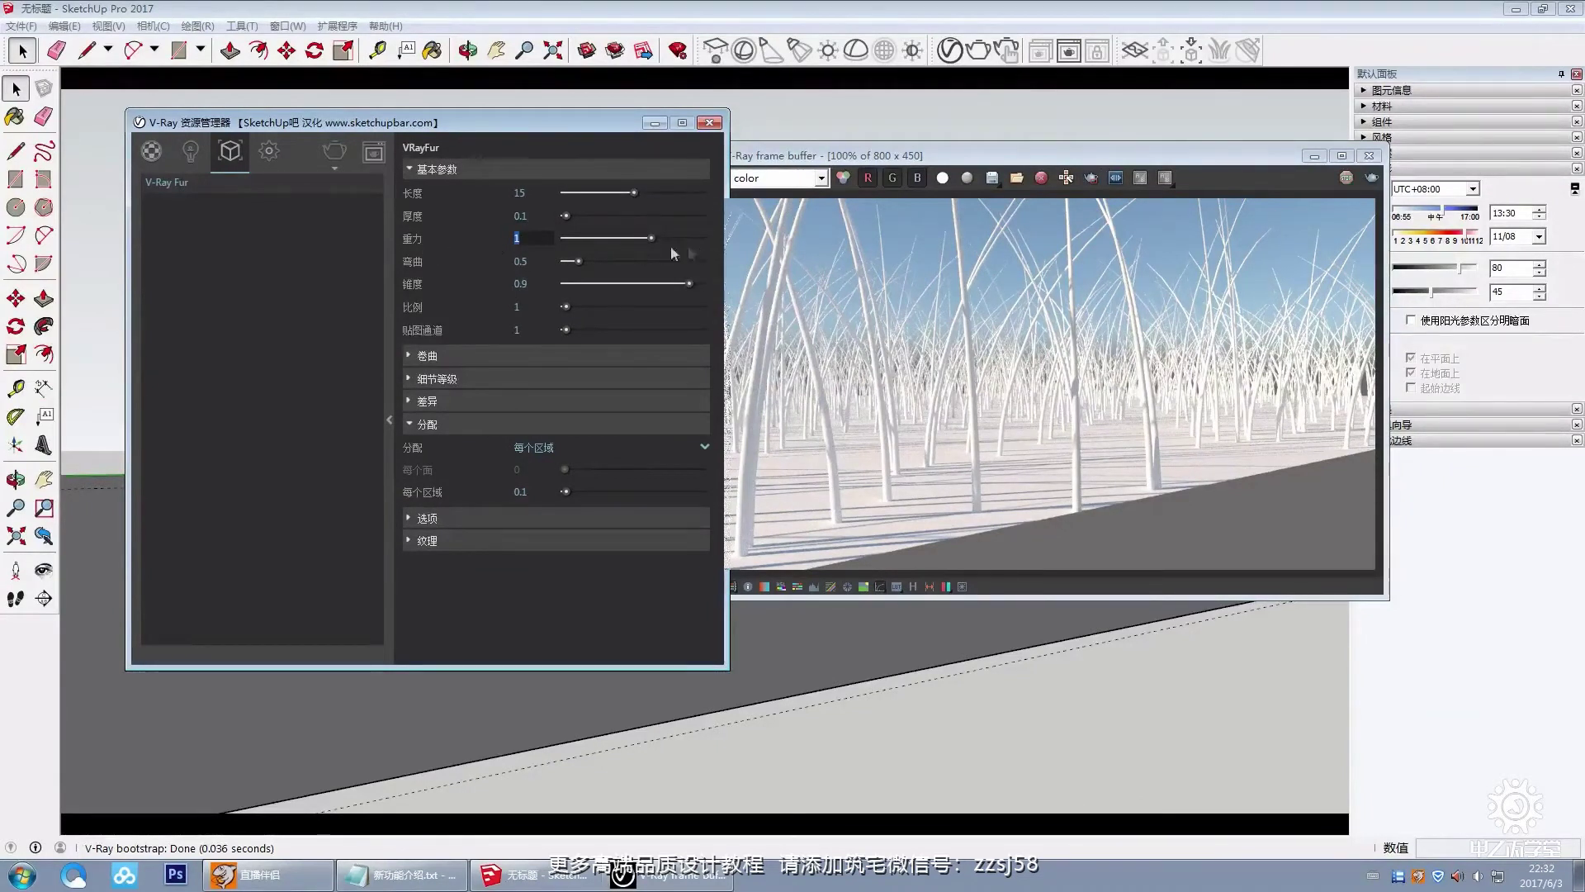
left_click_drag(654, 237, 715, 243)
left_click(1373, 179)
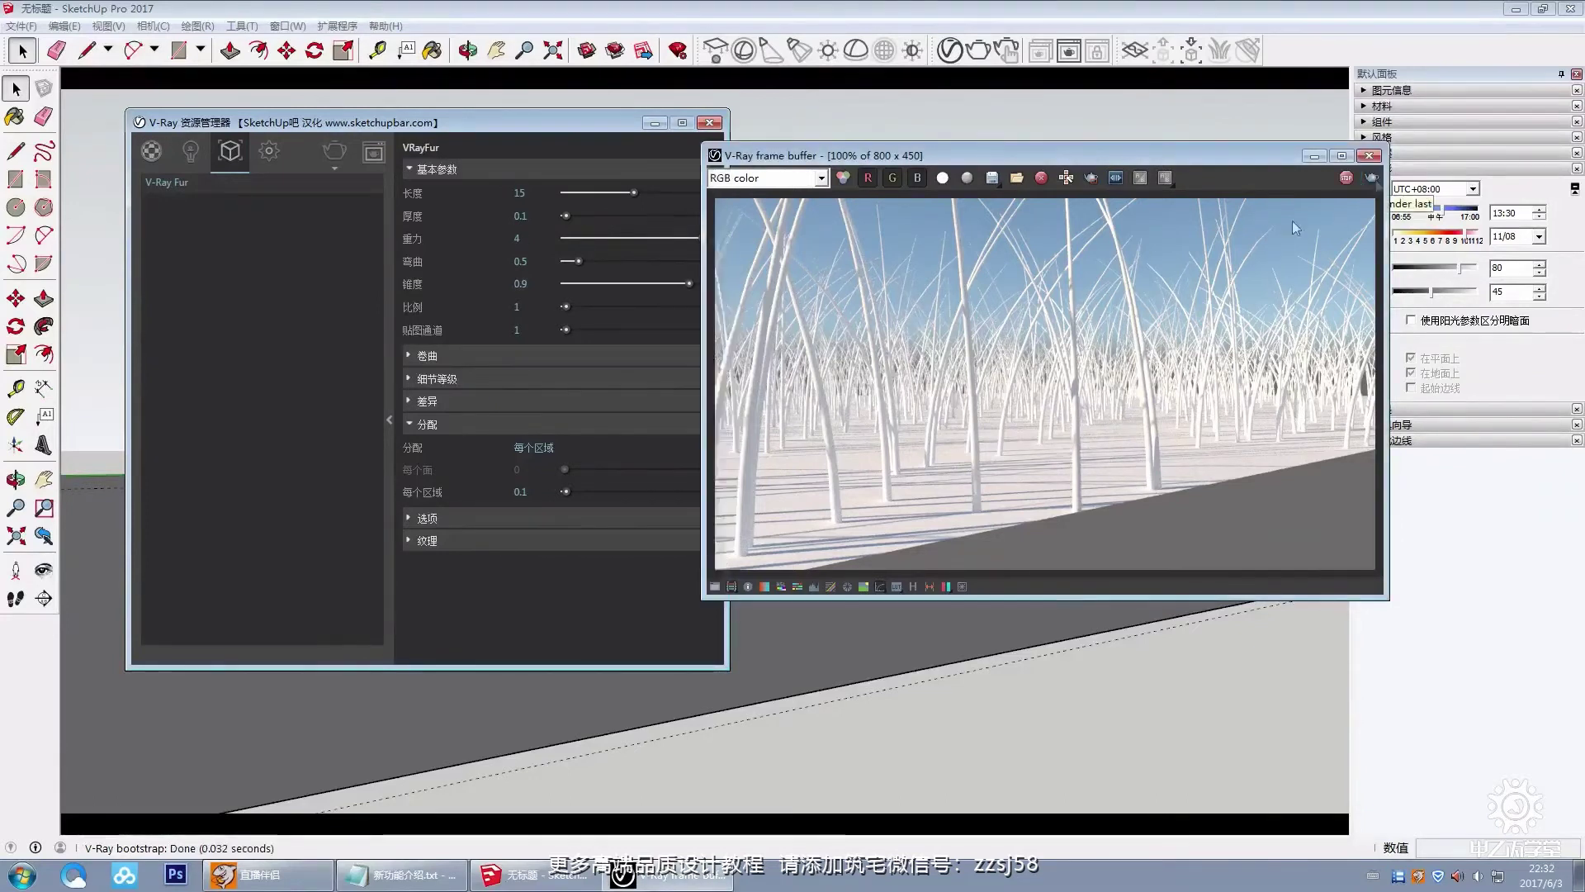
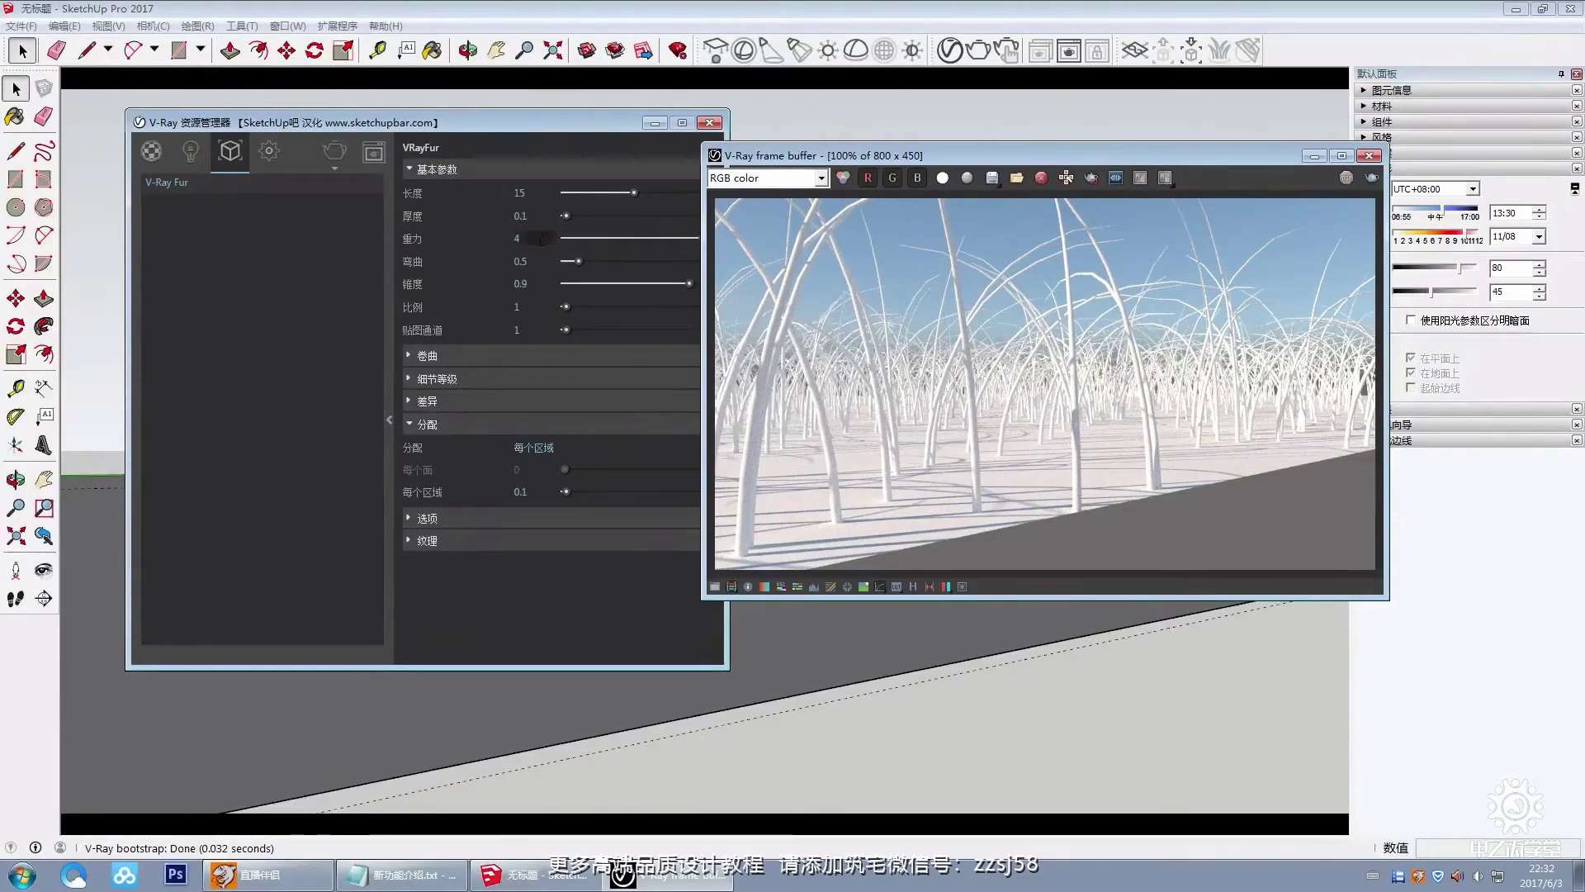
Step: Set the fur's gravity to 10 and render the scene again
left_click_drag(541, 239, 485, 240)
type("10")
key("Return")
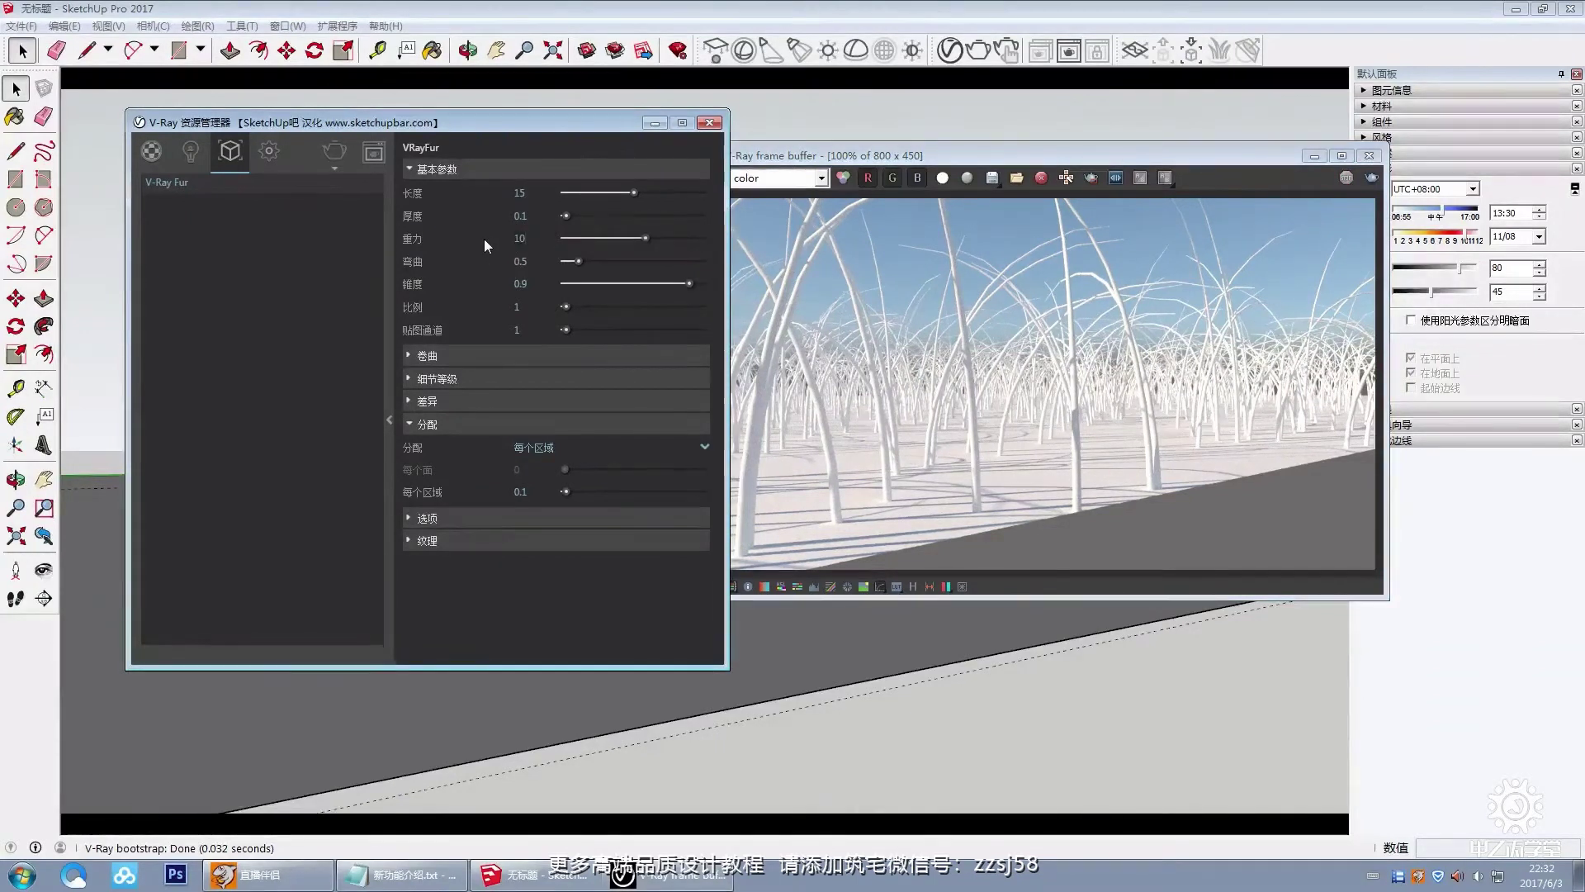
left_click(1372, 177)
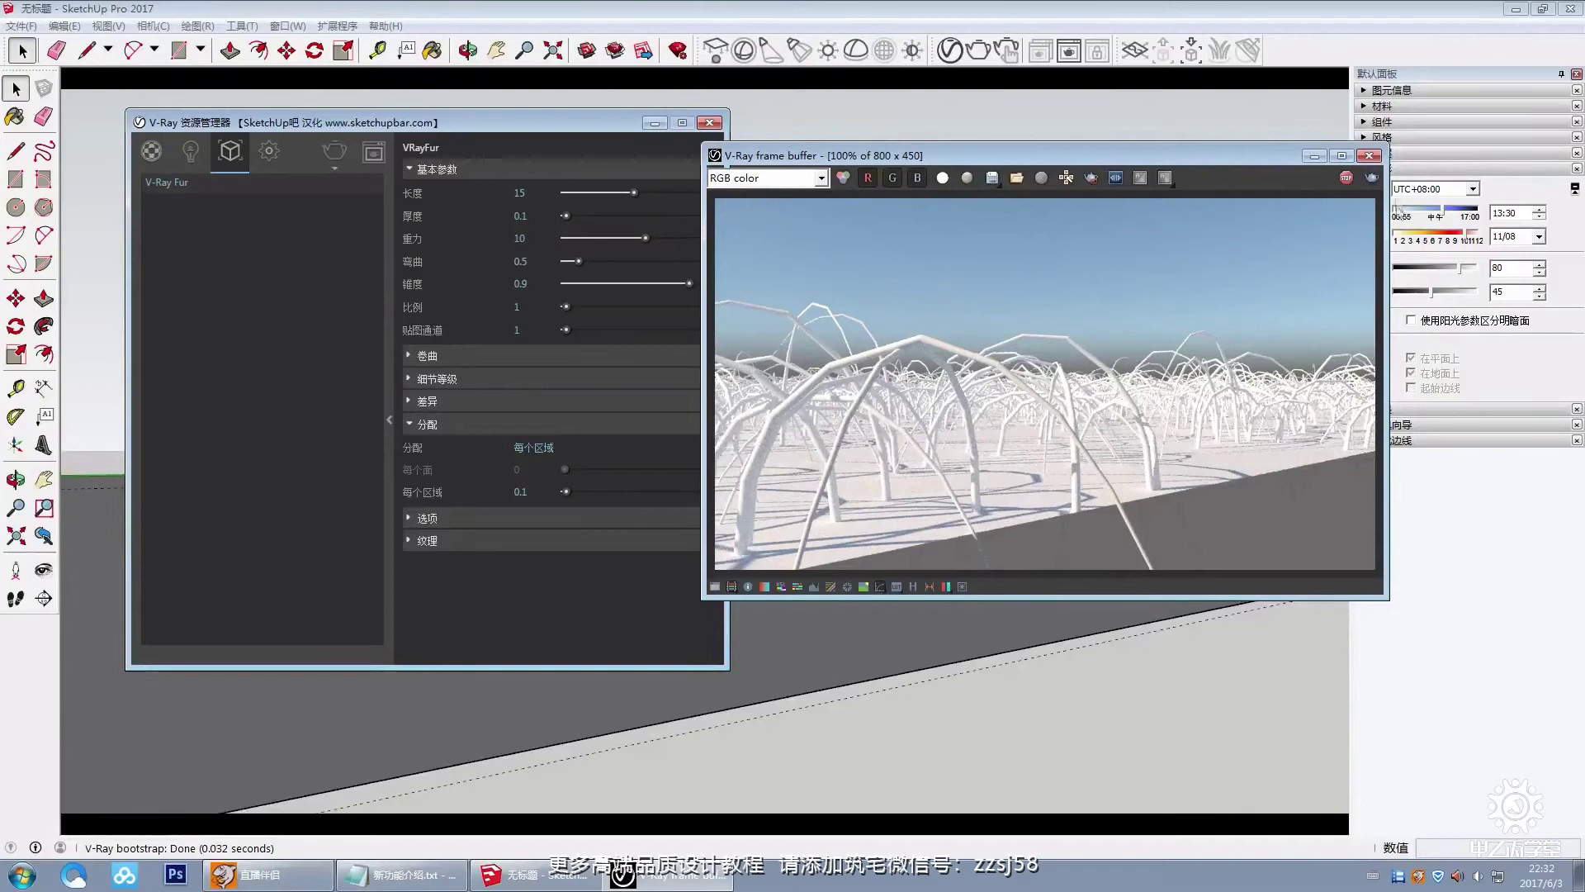
Step: Try a fur bend of 10 and render the result
left_click(537, 263)
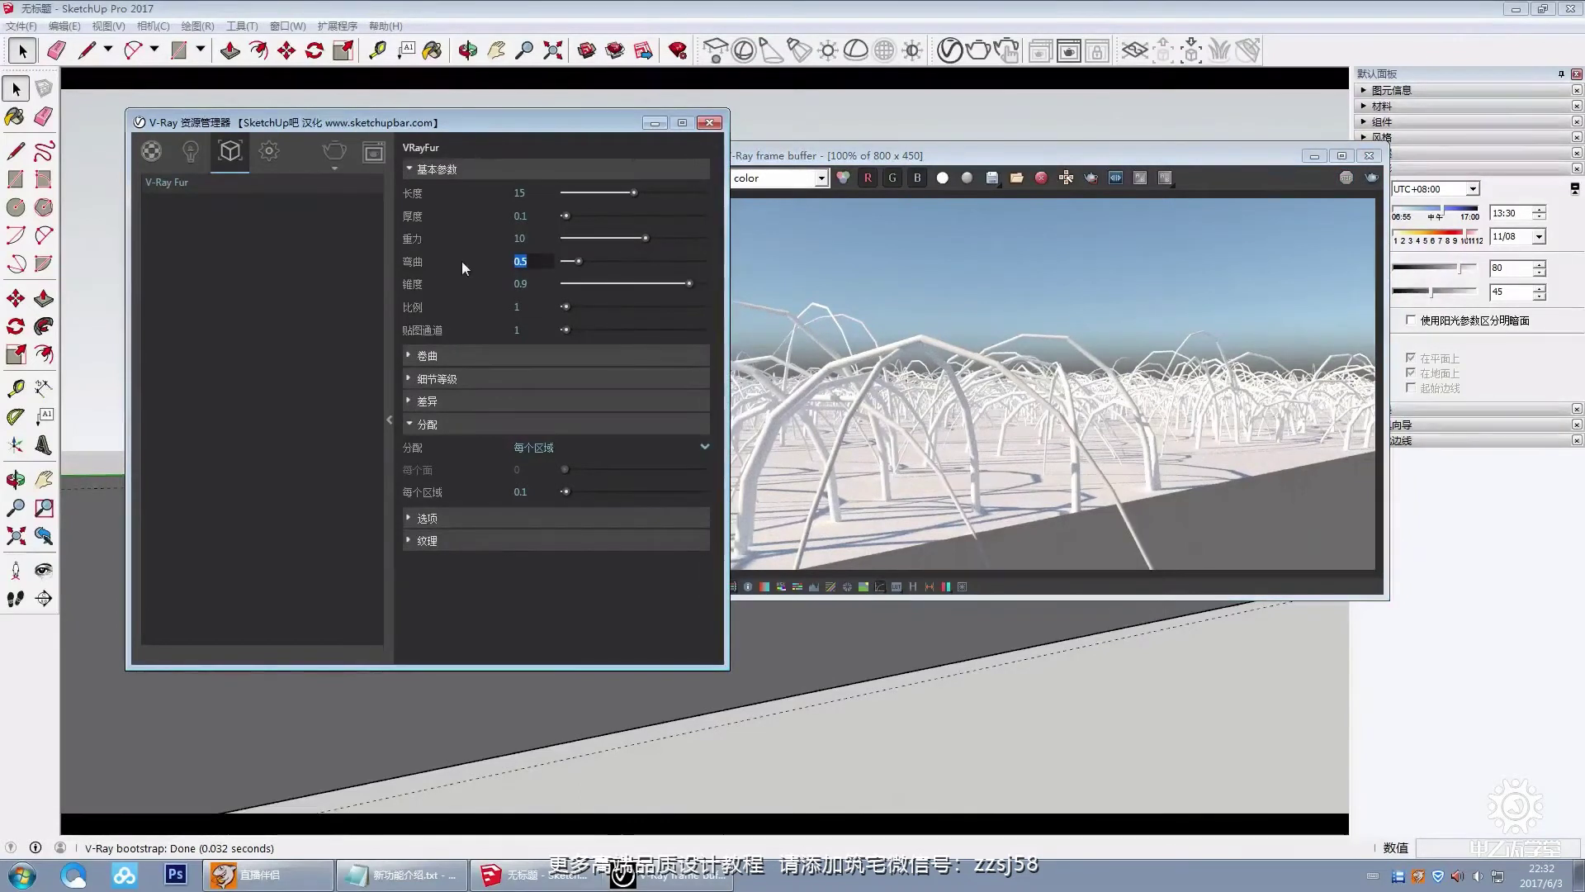
type("10")
key("Return")
left_click(1371, 178)
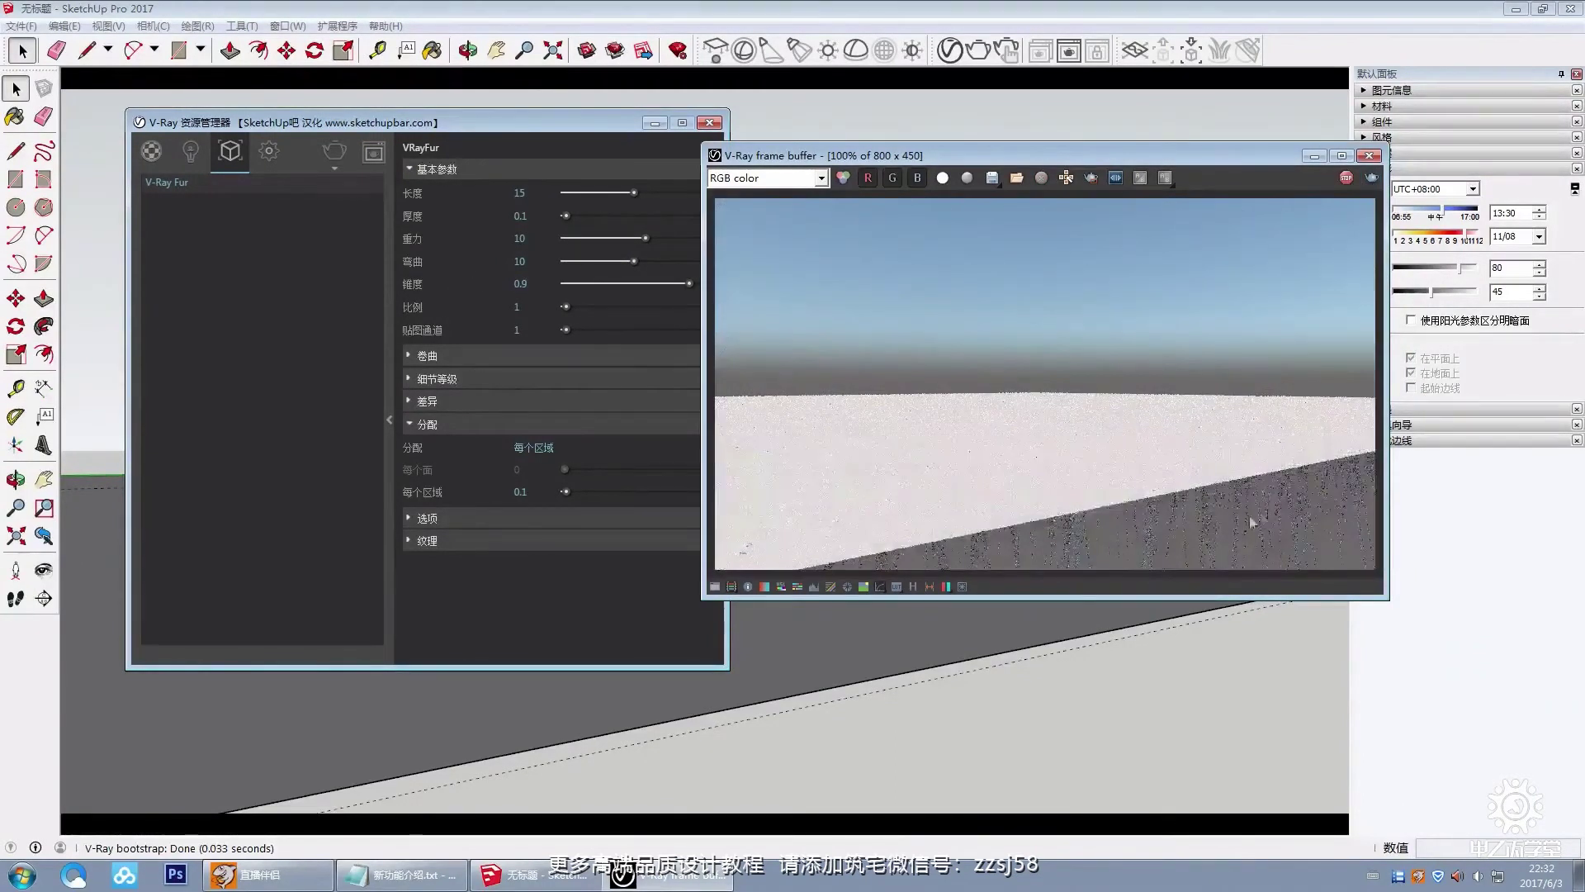
Step: Lower the fur's bend to 1 and start another test render
left_click(497, 260)
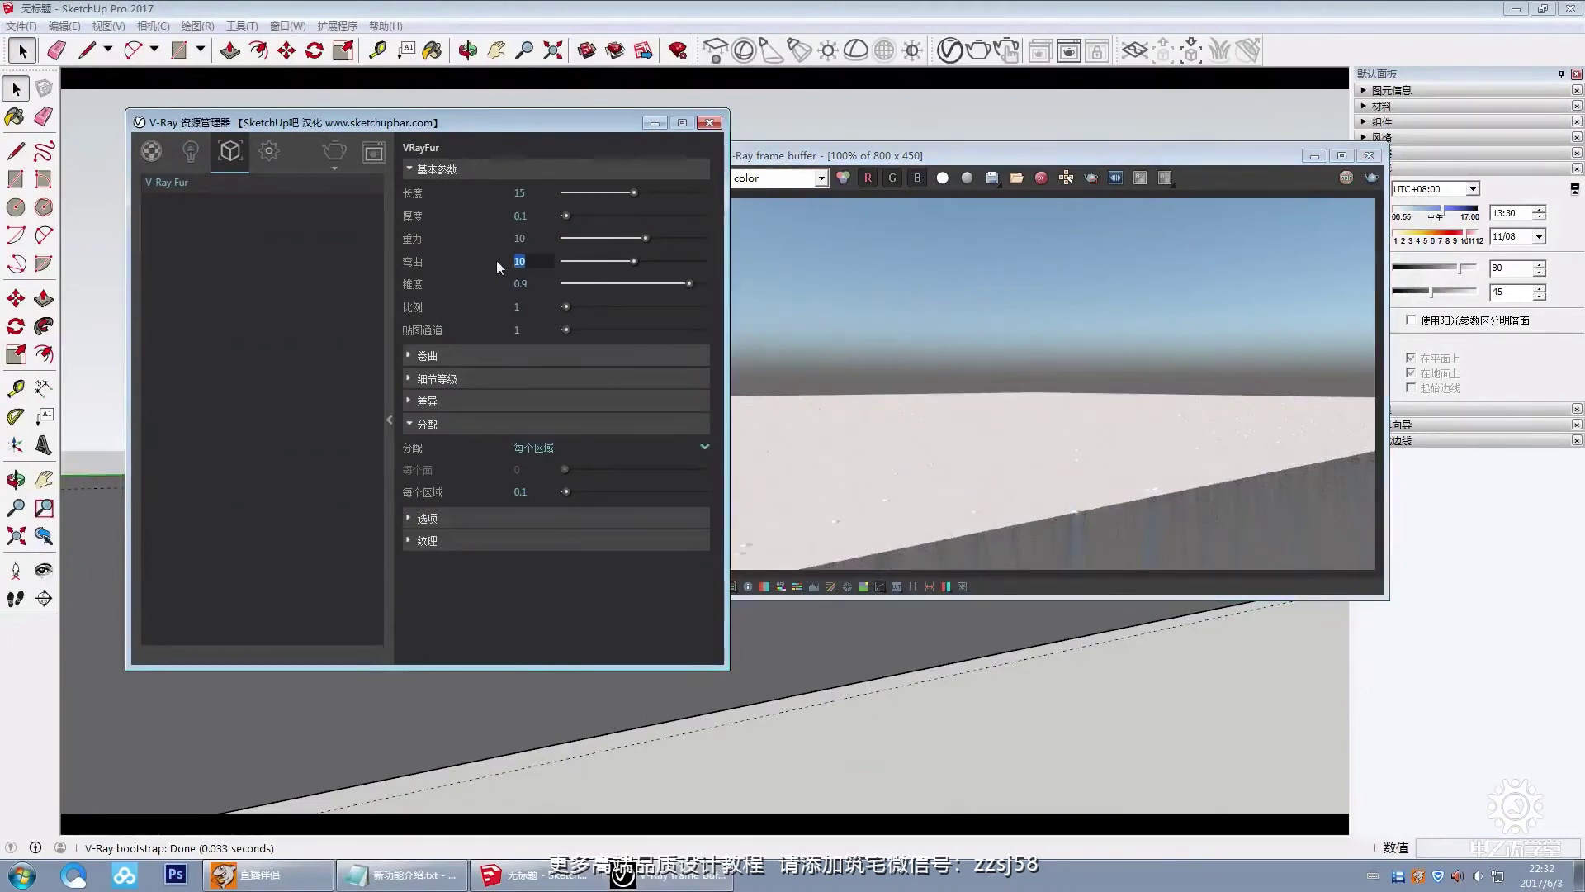
type("1")
left_click(1373, 179)
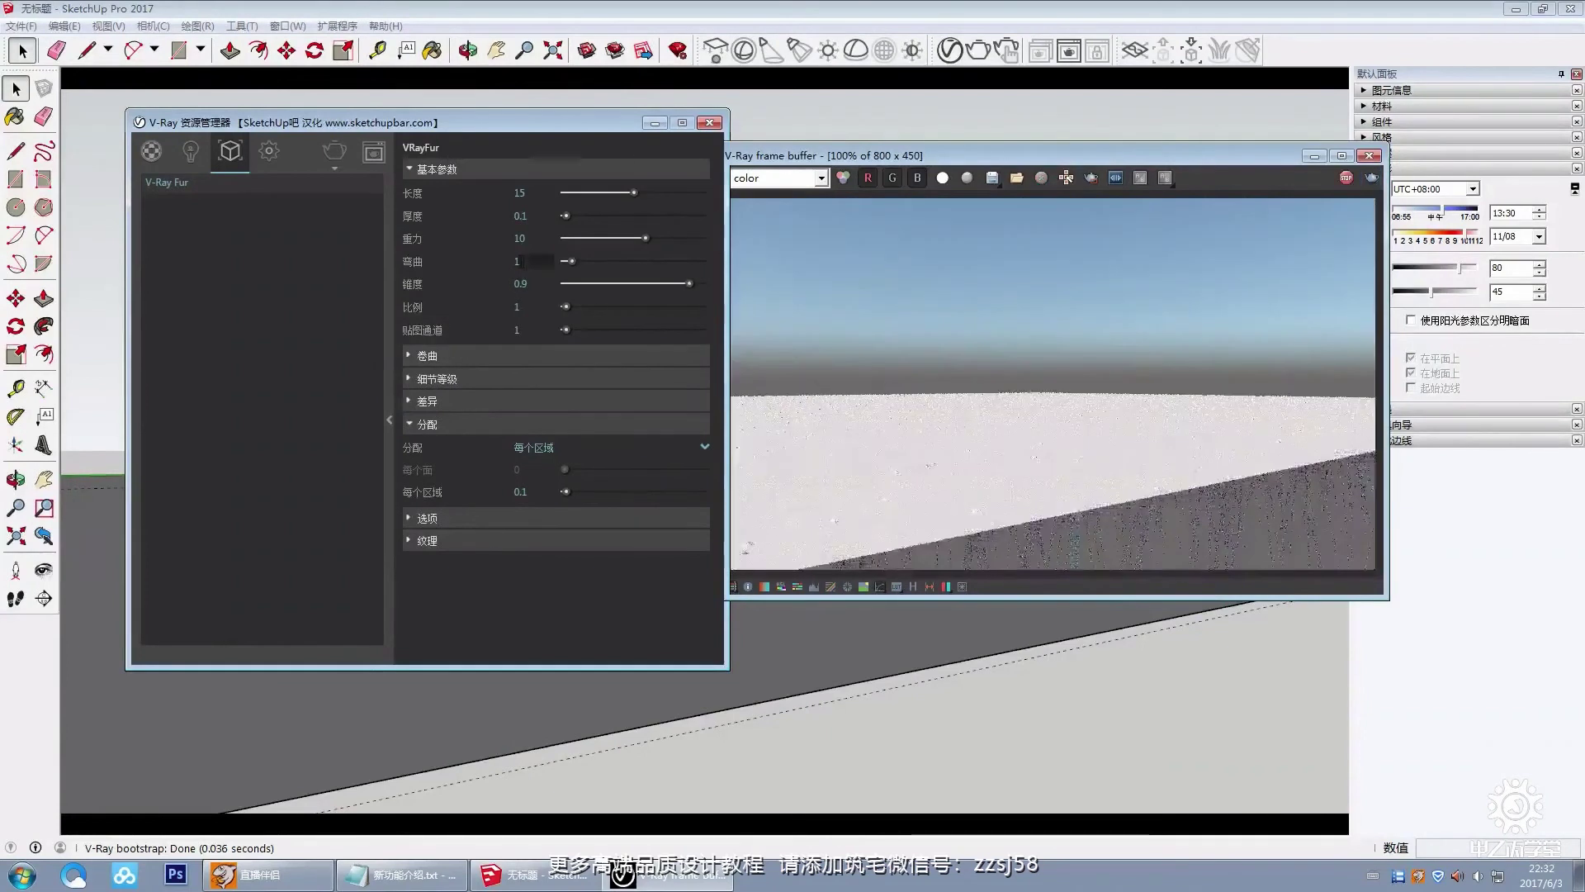
Step: Try a fur bend of 0 and render the strands again
left_click_drag(532, 262, 479, 266)
type("0")
key("Return")
left_click(1372, 178)
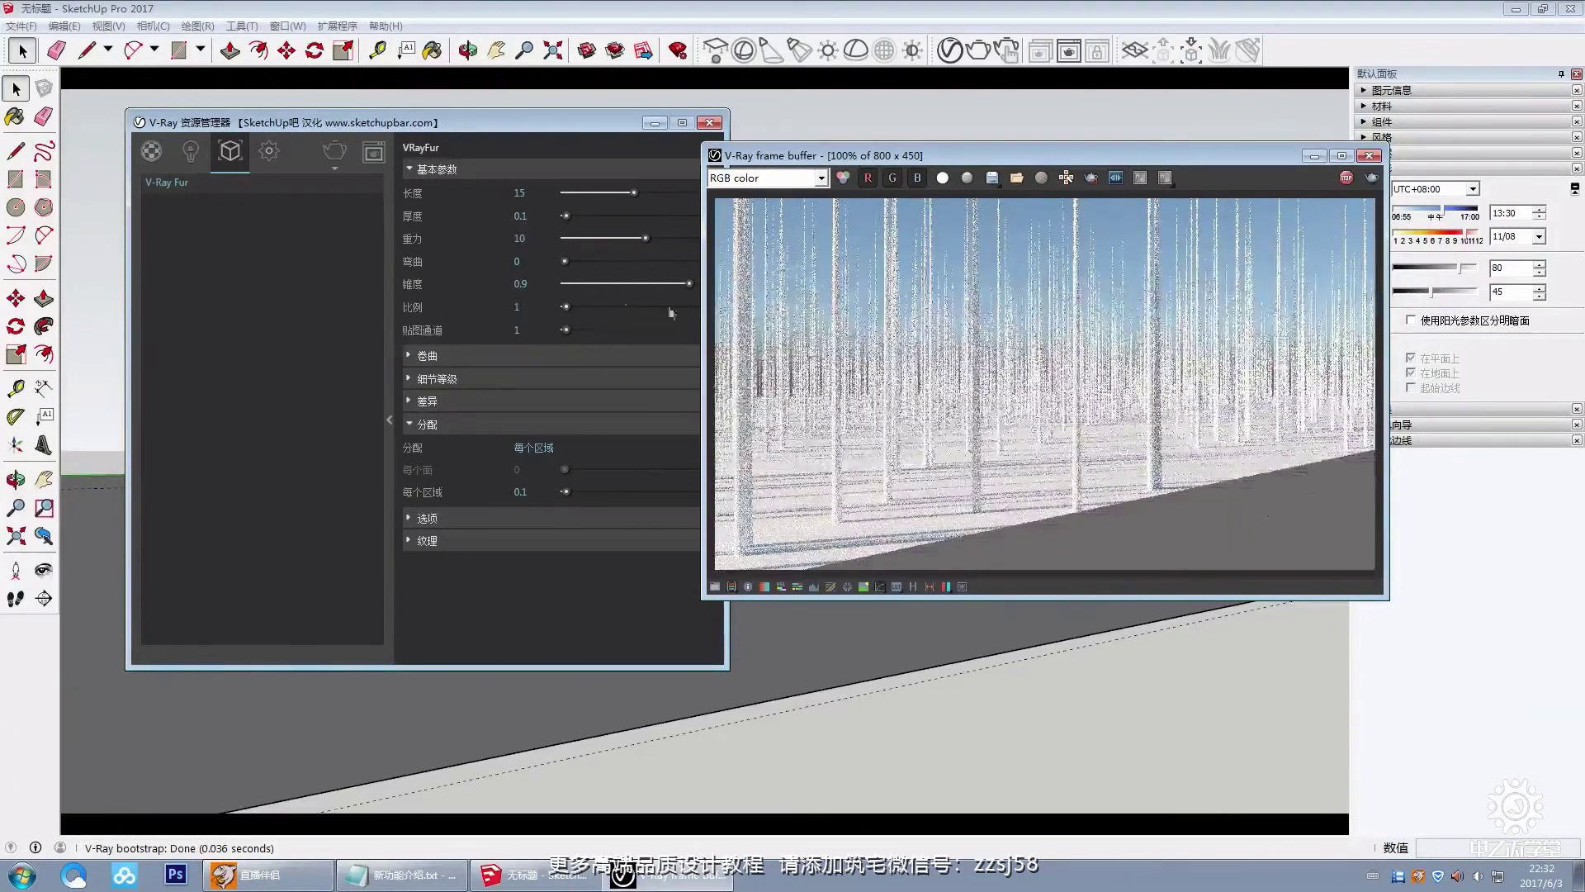
Step: Set the fur's bend to 0.1 and render the scene again
left_click(528, 261)
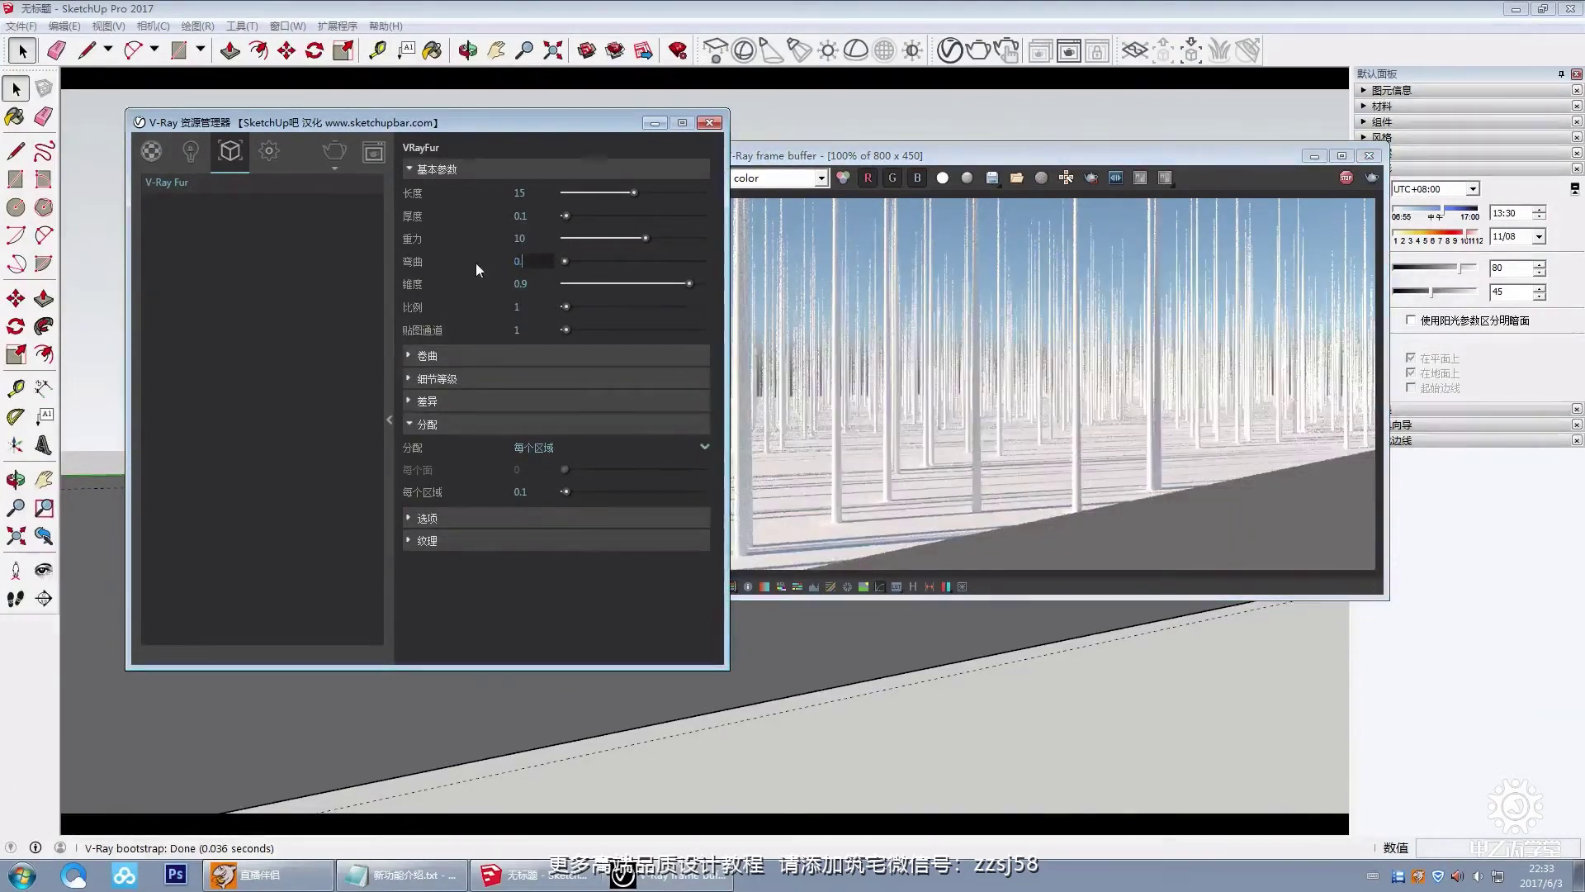
type(".1")
left_click(1372, 180)
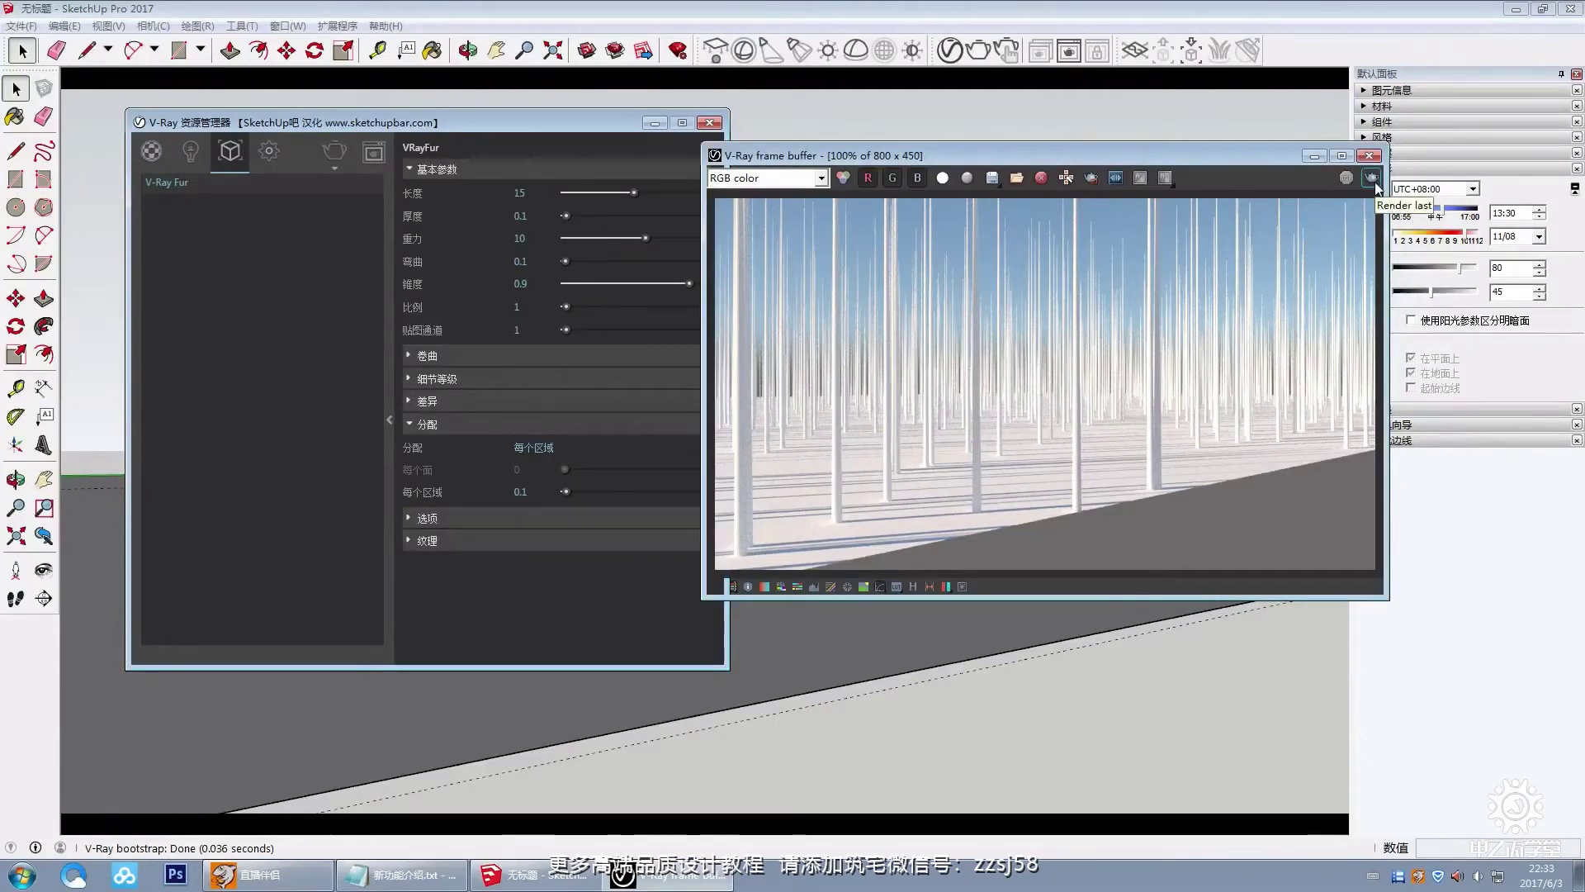
left_click(1373, 180)
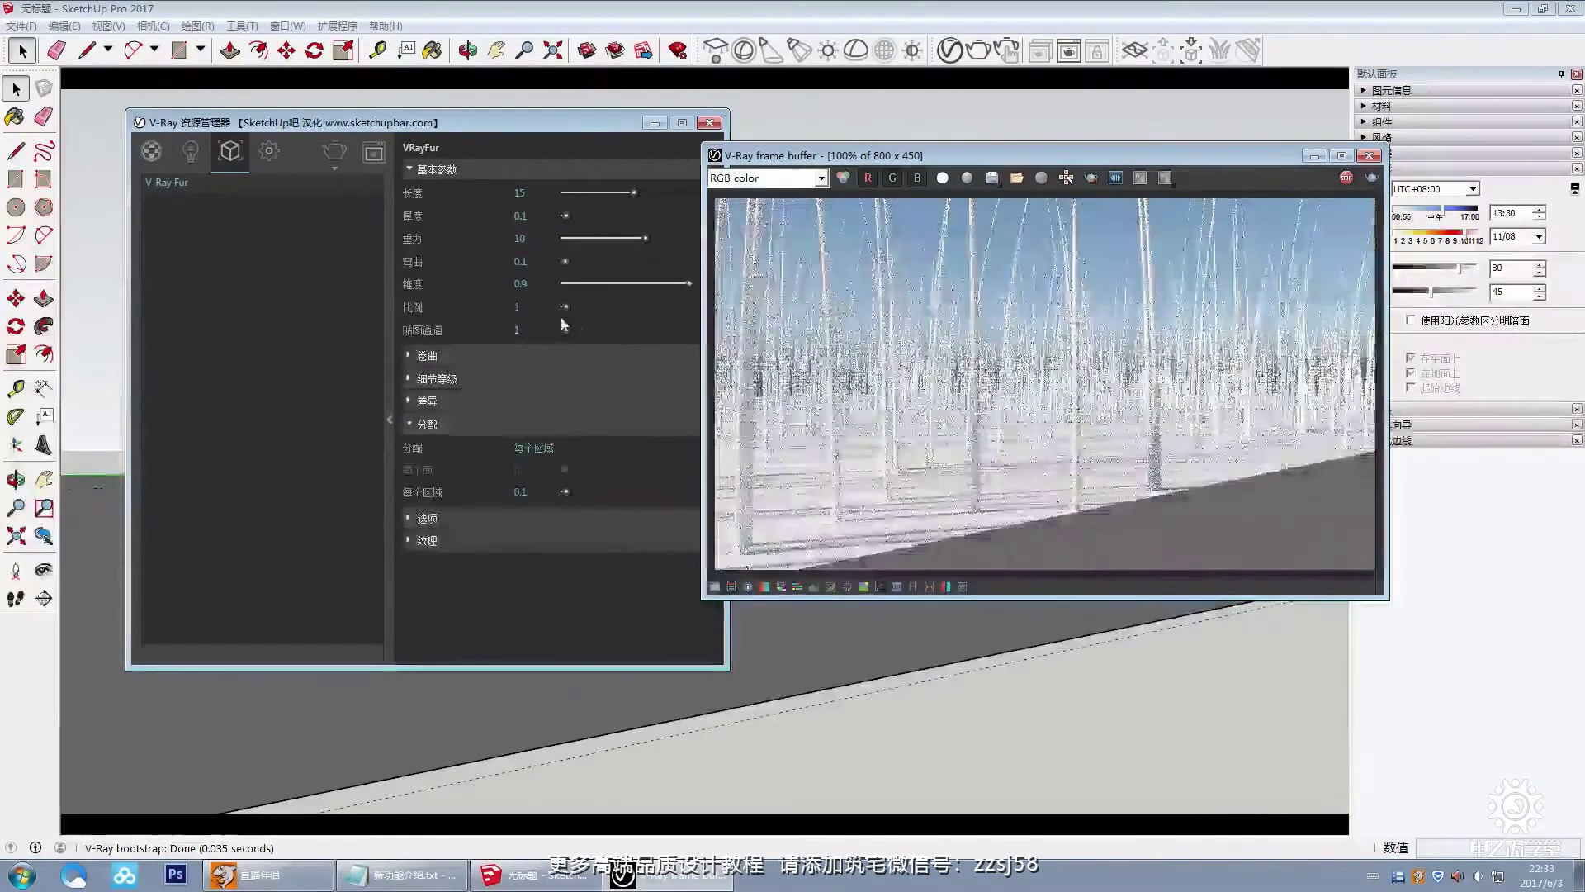
Step: Close the frame buffer, orbit the model to a different angle and render the fur from there
left_click(529, 261)
left_click_drag(540, 261, 513, 263)
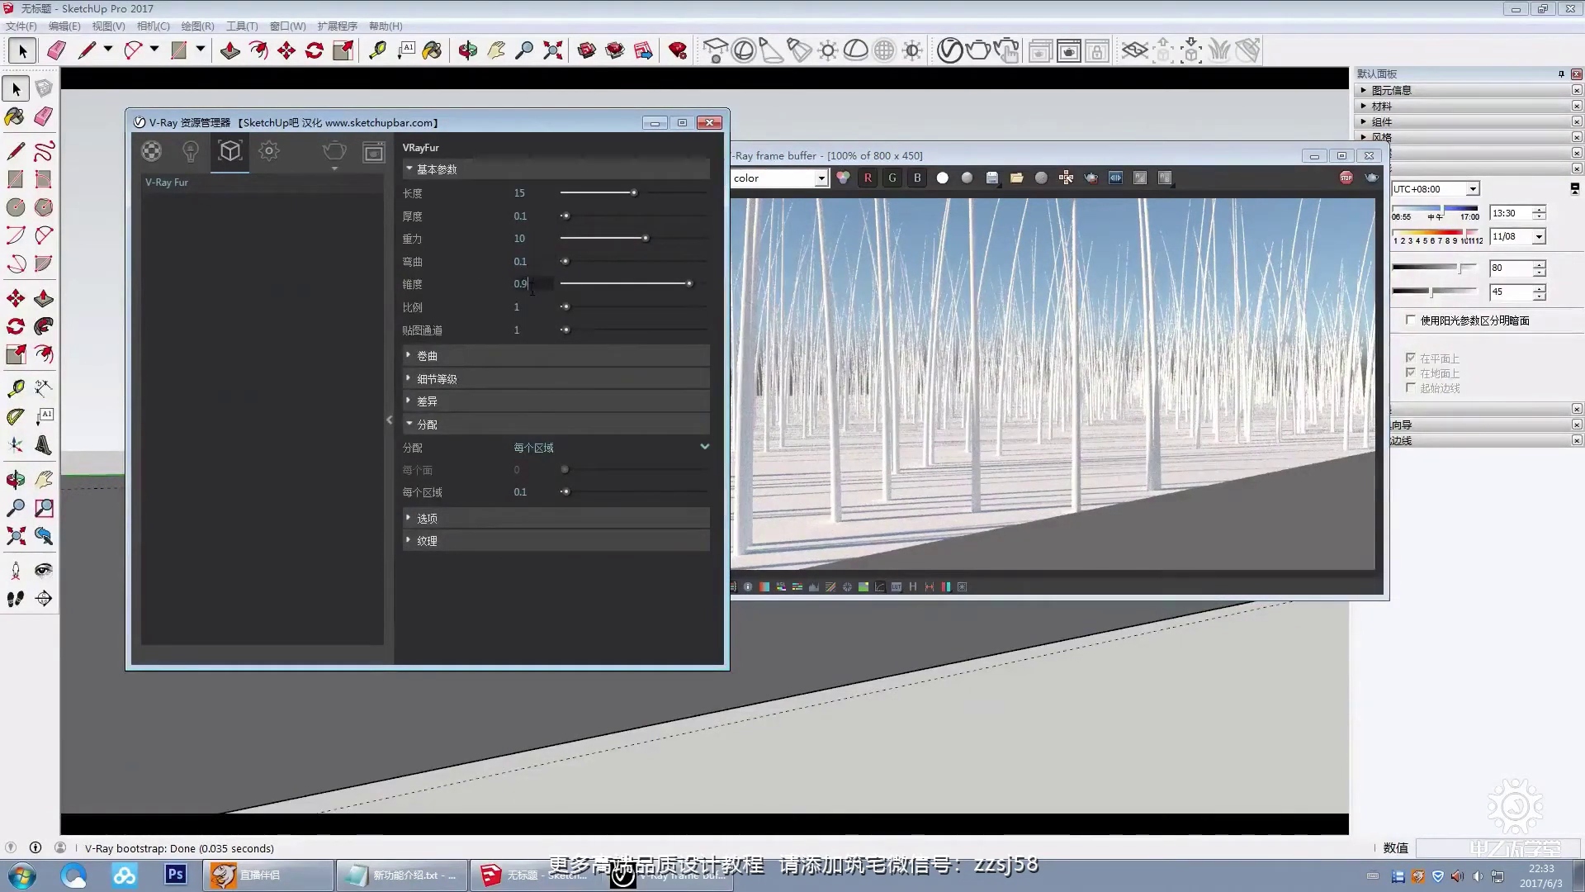
left_click(1082, 380)
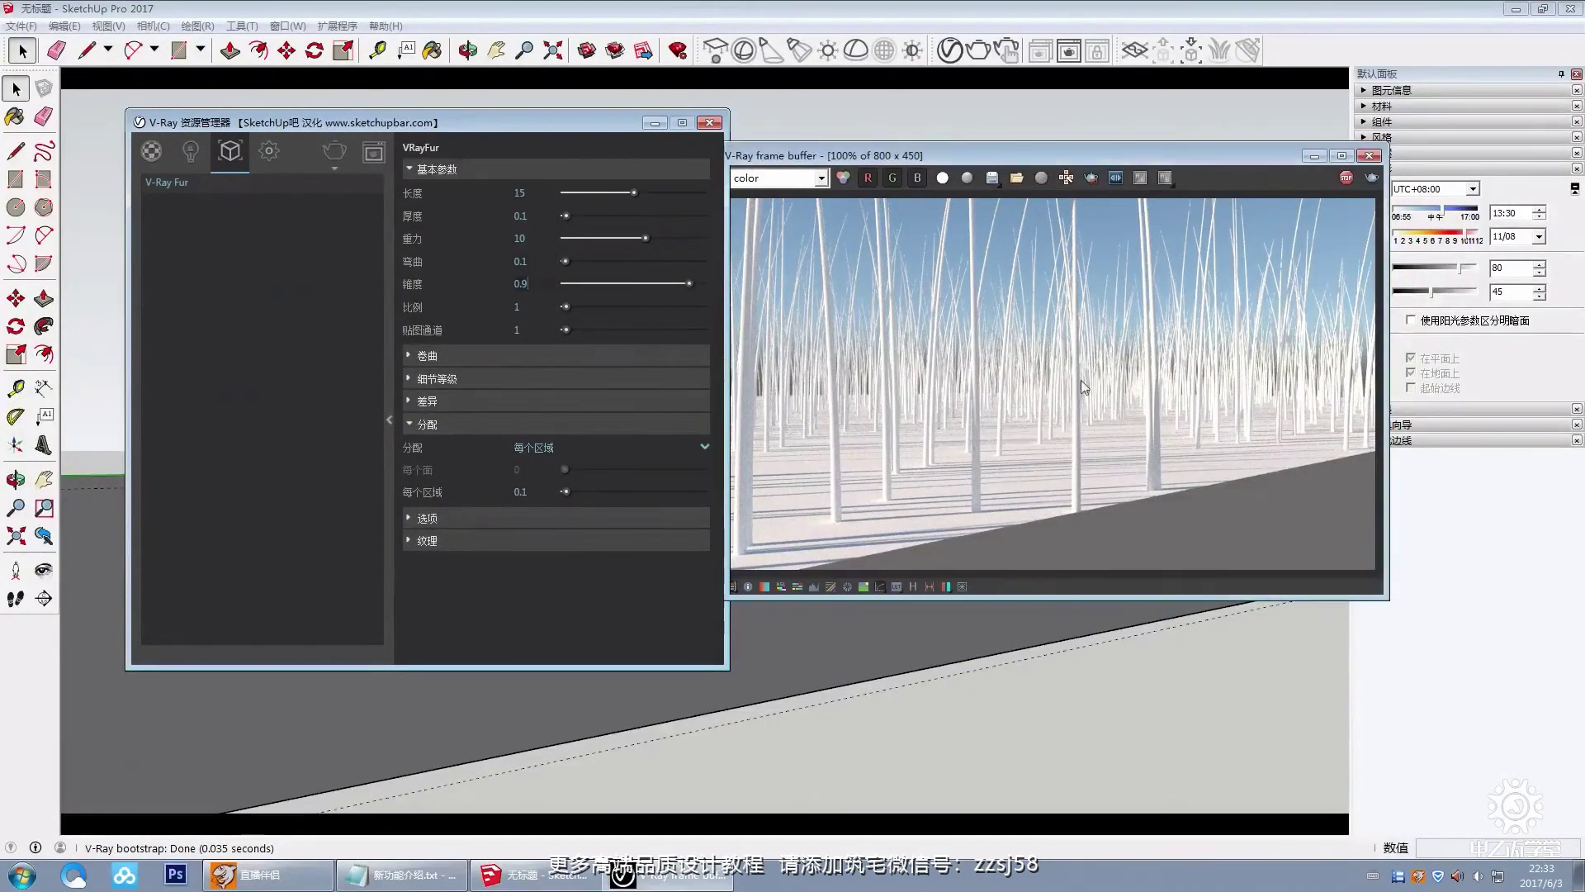
left_click(1370, 156)
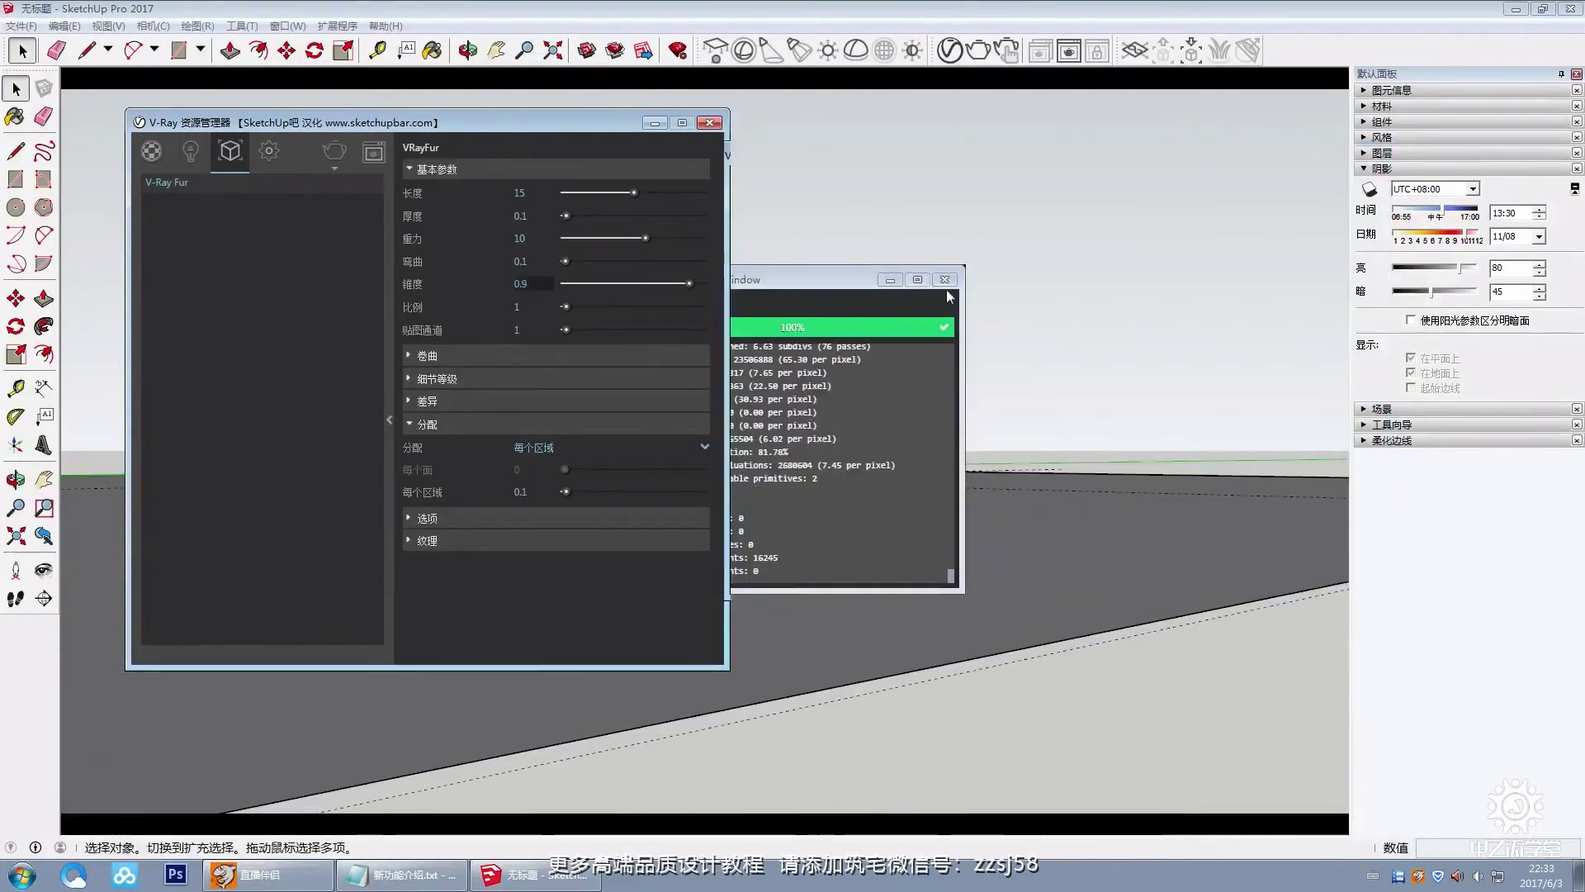
mouse_move(901, 324)
middle_mouse_down("shift")
mouse_move(903, 389)
mouse_move(896, 357)
middle_mouse_up("shift")
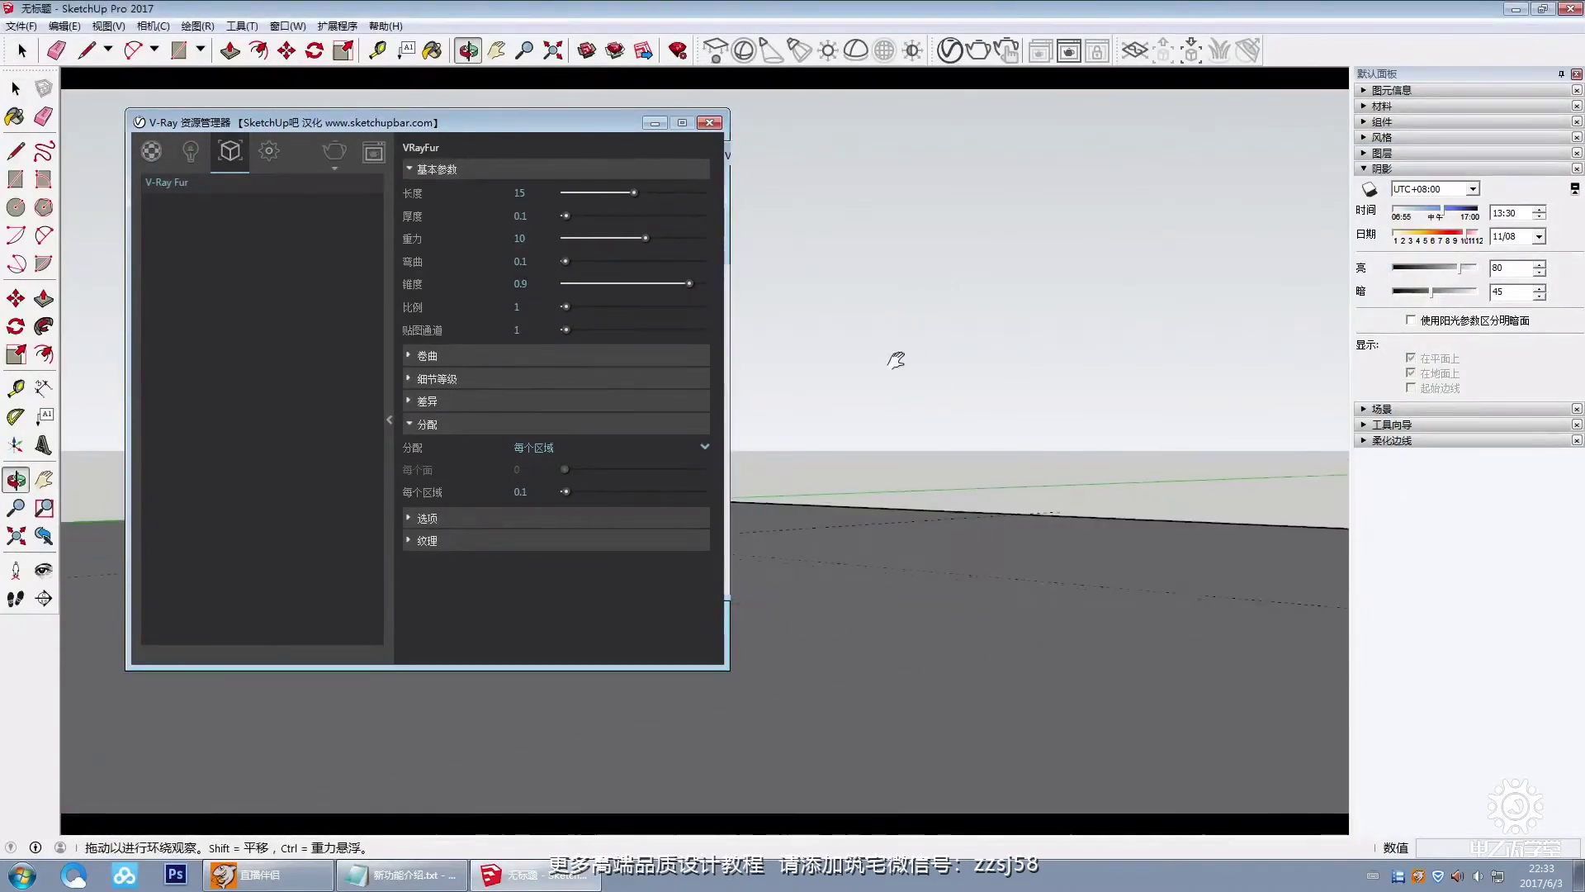
left_click(335, 154)
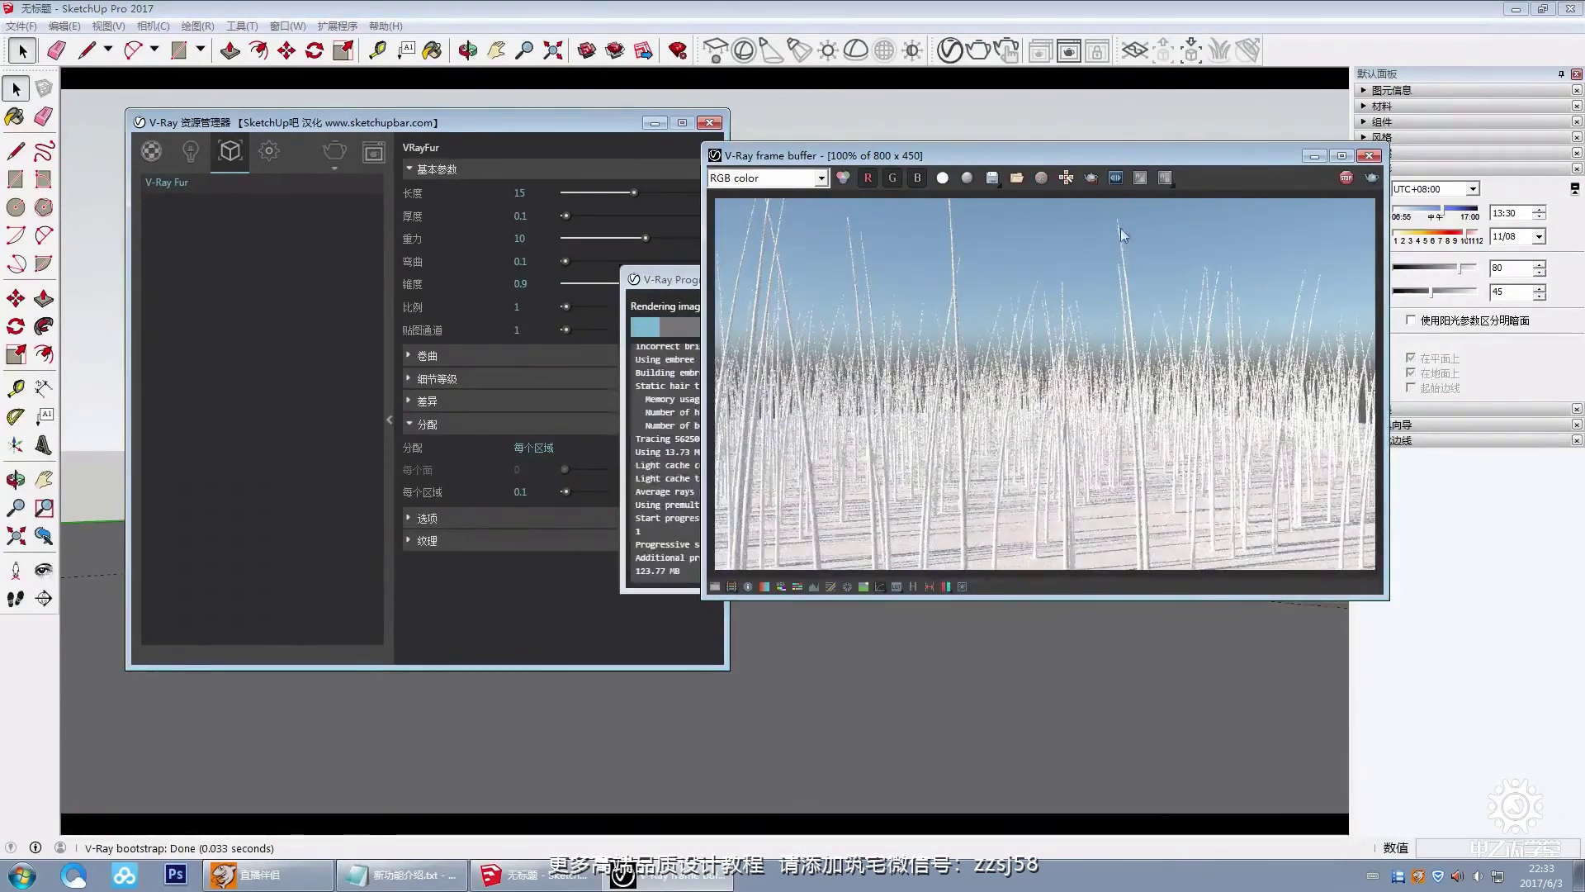
Step: Set the fur's taper to 0, render again and inspect the strand tips
left_click(531, 285)
left_click_drag(530, 285, 491, 286)
type("0")
key("Return")
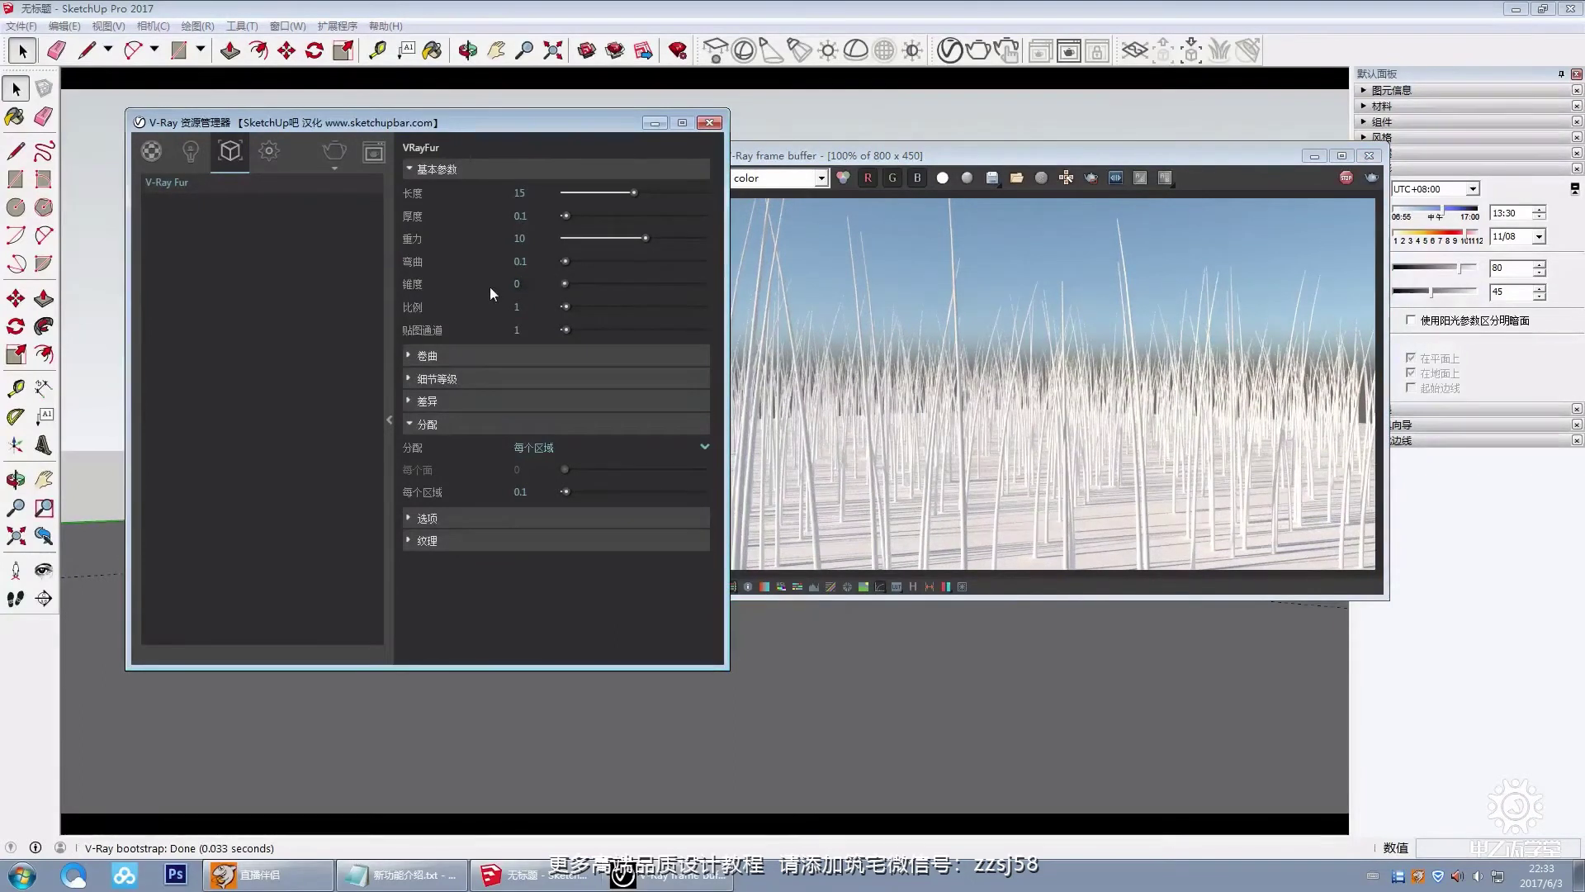
left_click(1359, 187)
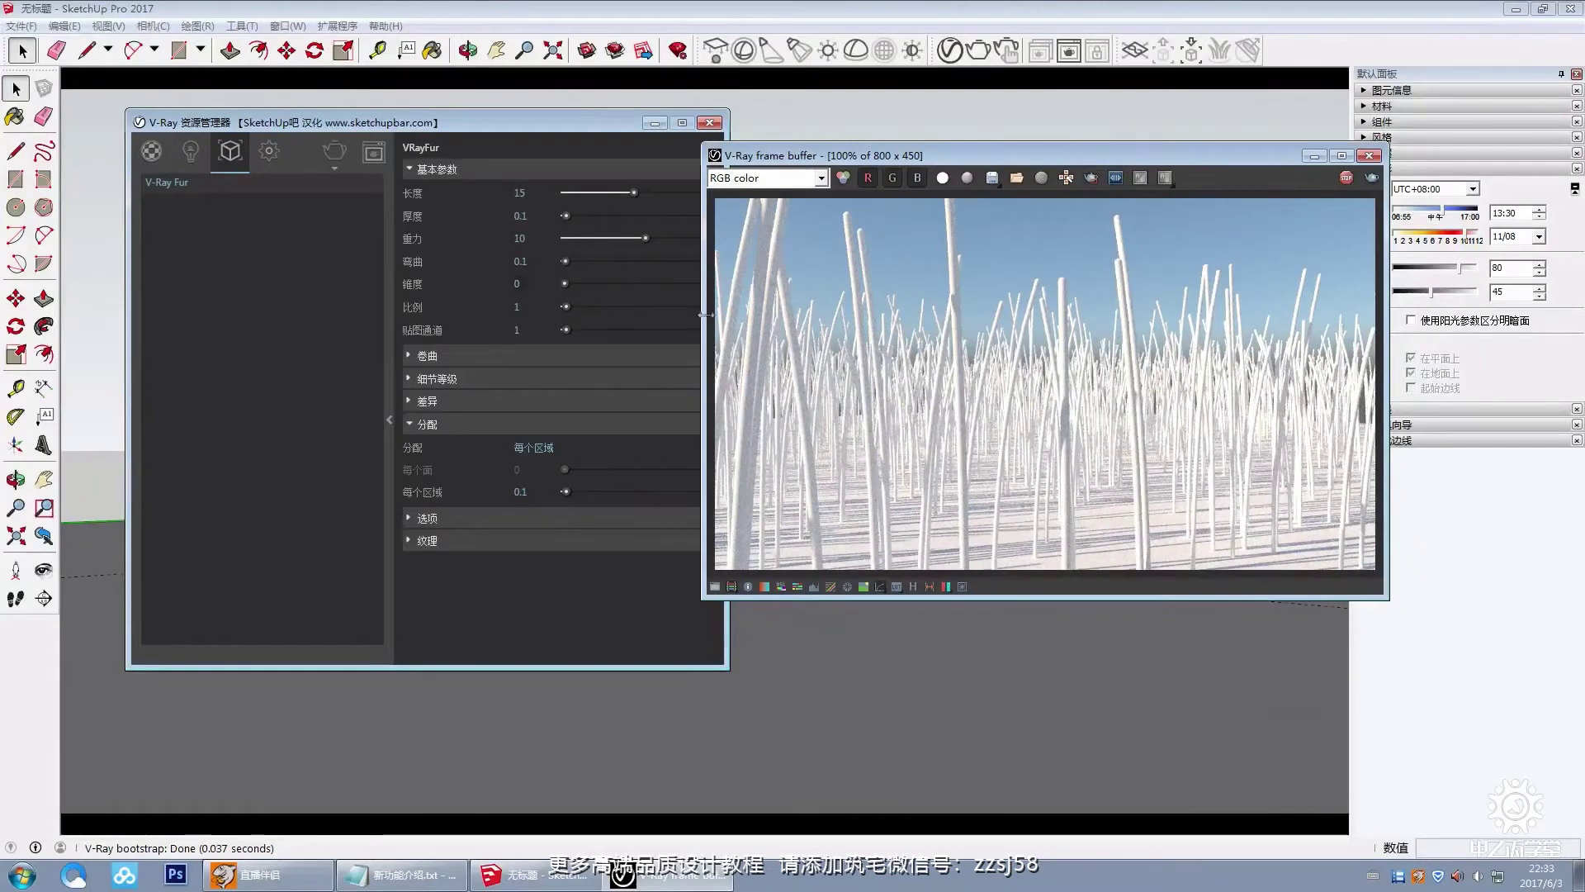
scroll(1088, 382, "down", 1)
scroll(1090, 384, "up", 1)
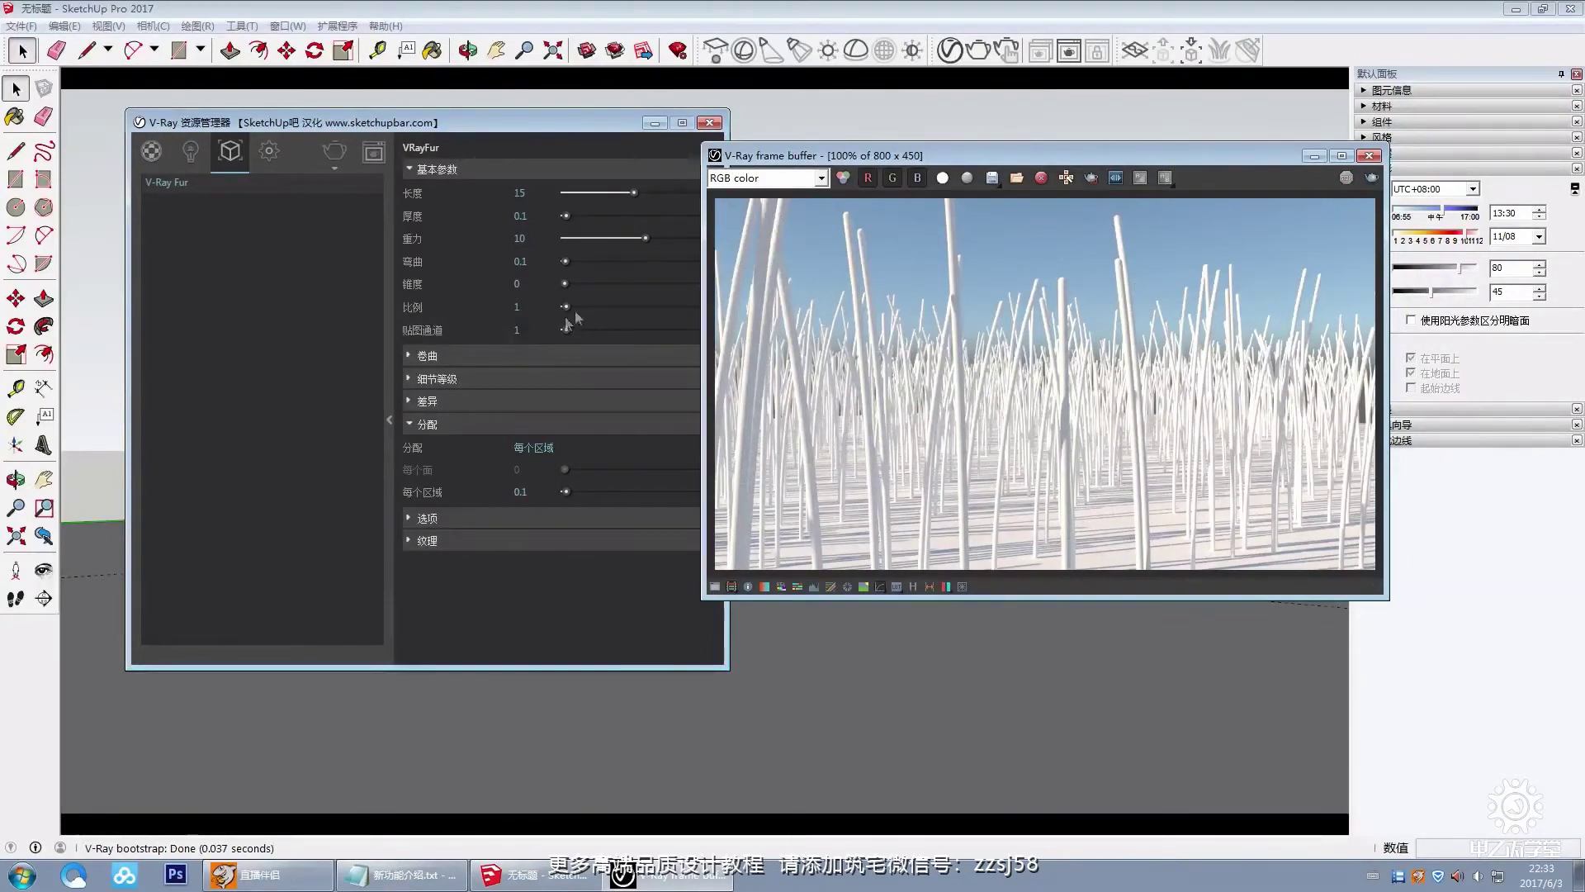
Step: Raise the fur's scale to 8 and render the scene
left_click_drag(568, 307, 577, 307)
left_click(1361, 216)
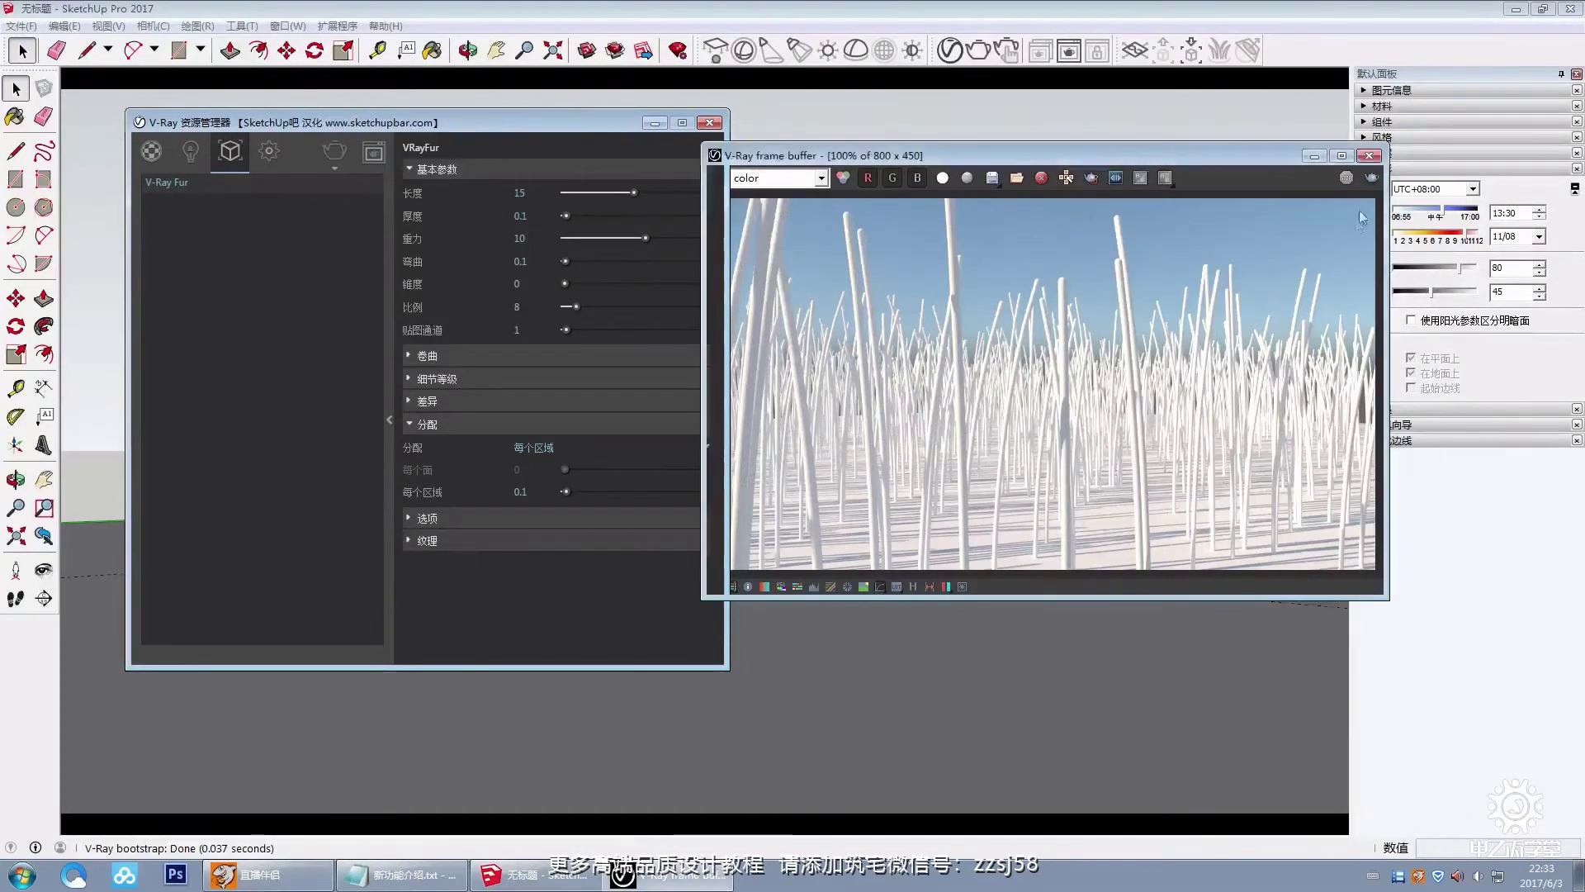
left_click(1372, 178)
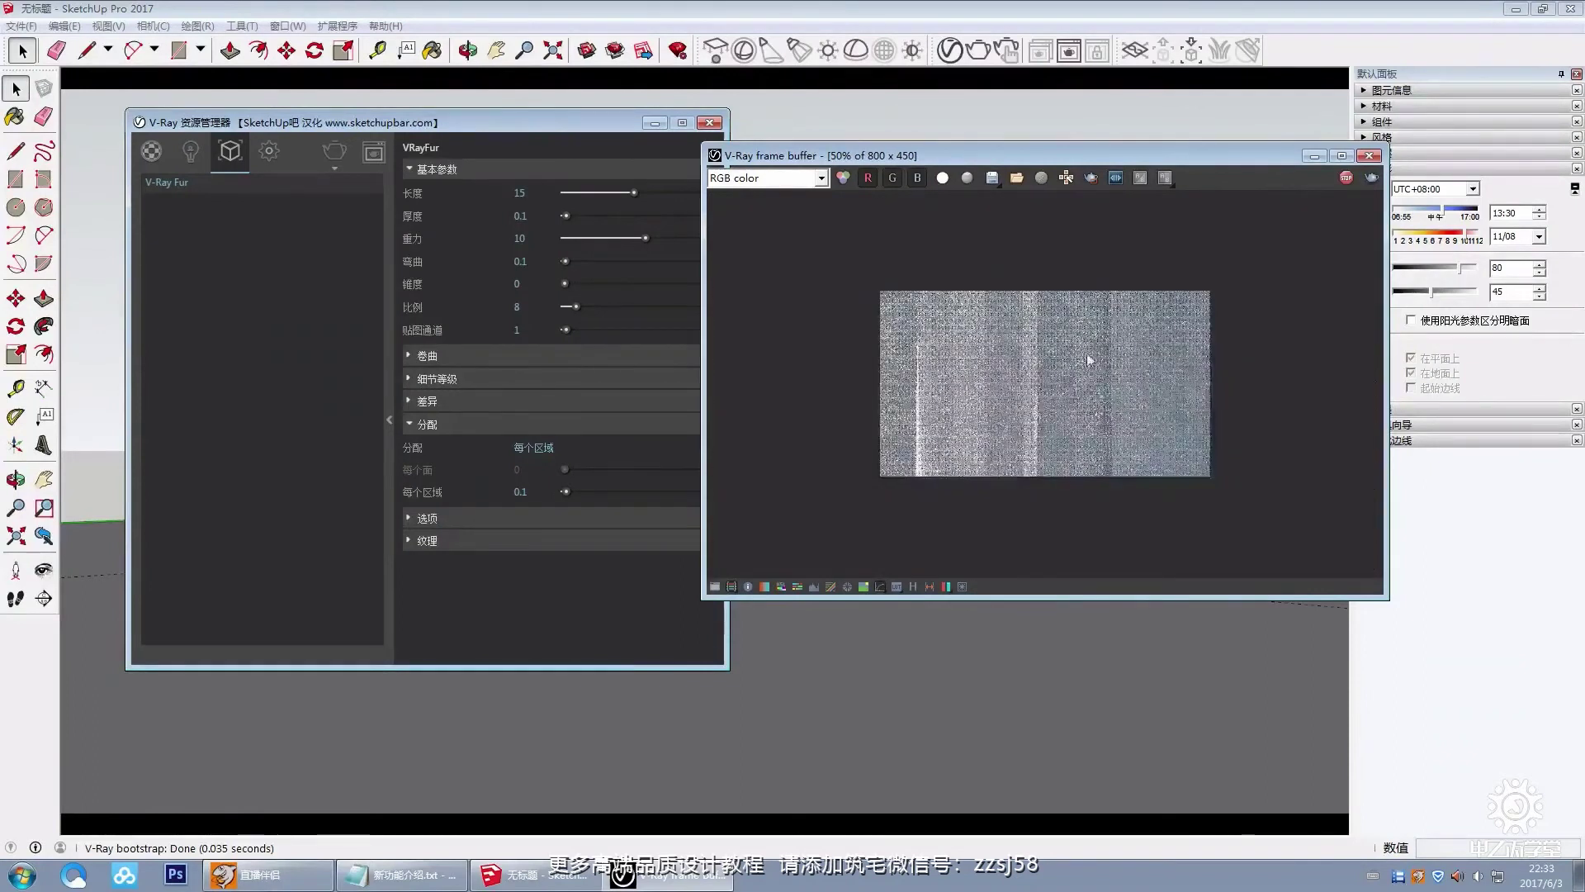
Step: Close the frame buffer, view the plane from farther away and restart the render to inspect the scaled fur
left_click(1369, 156)
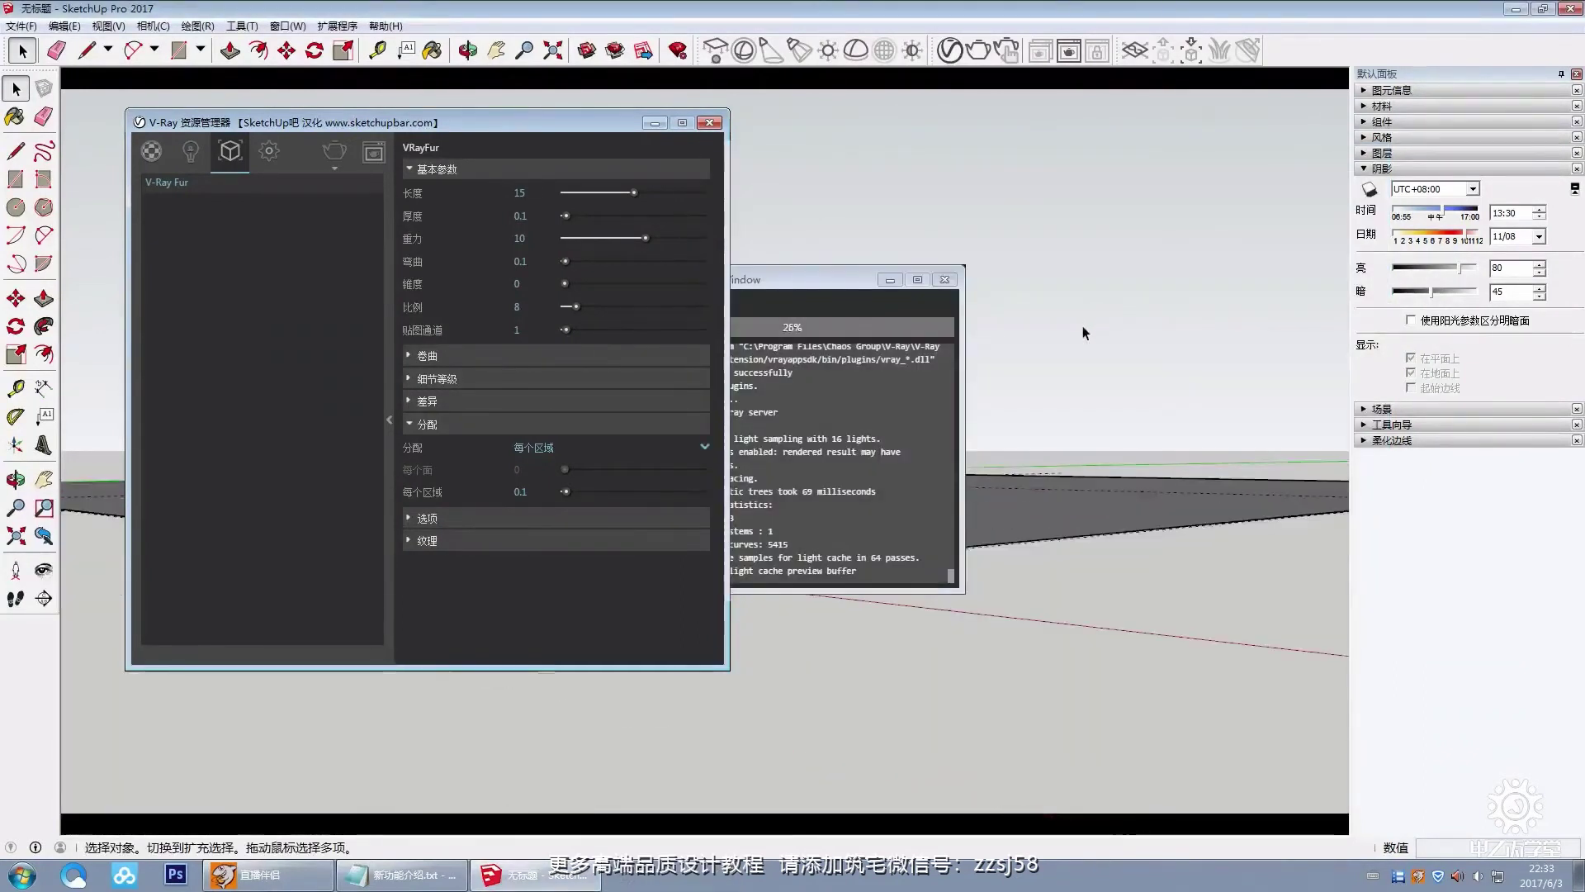
left_click(339, 157)
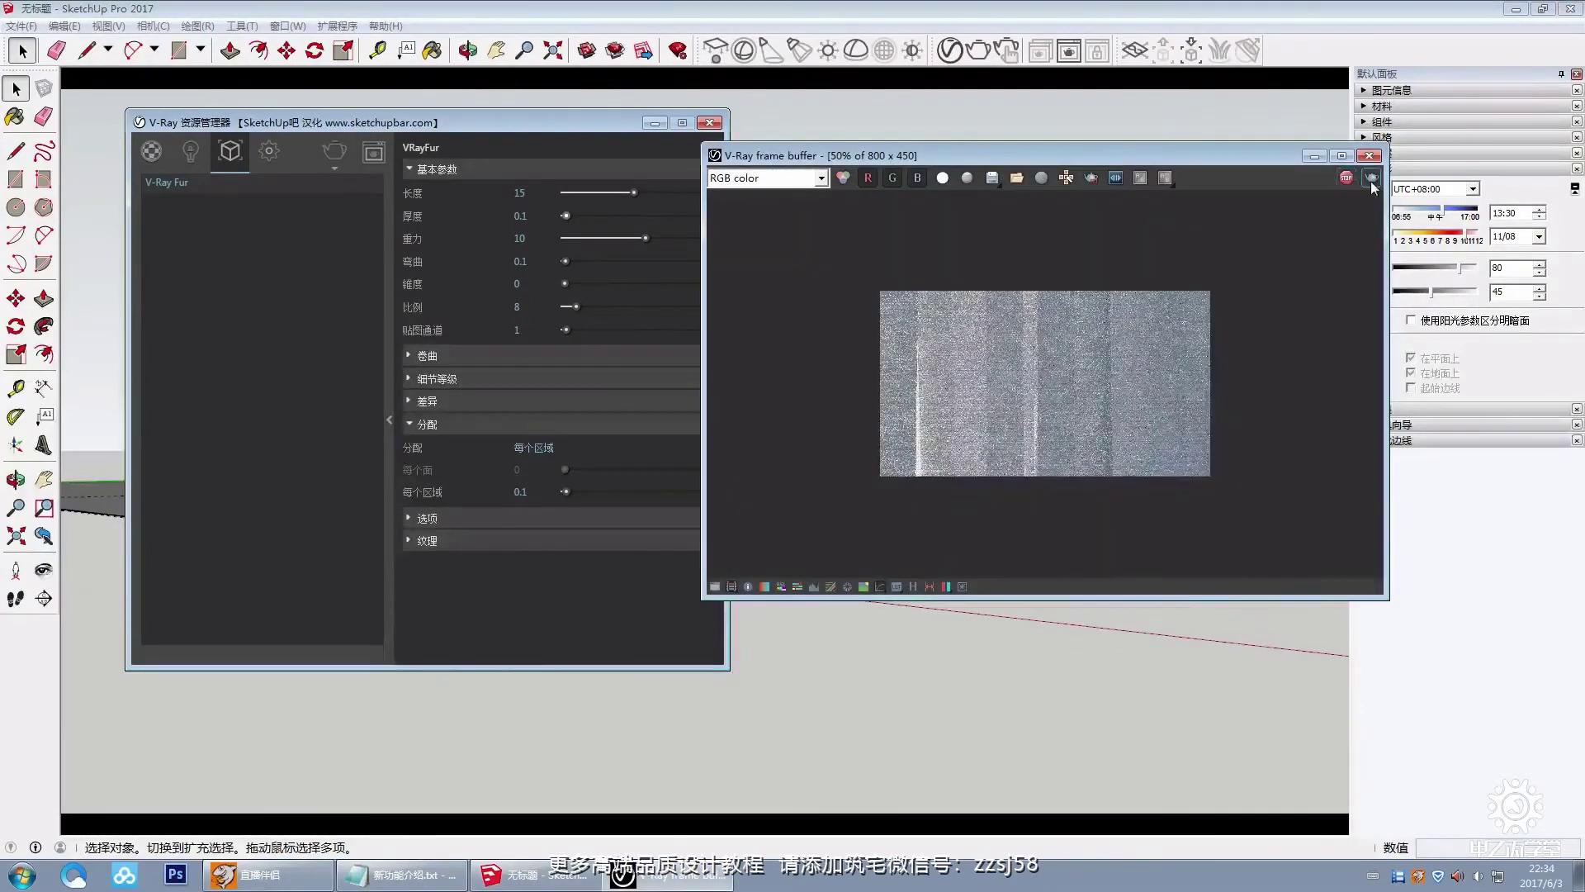
left_click(1346, 177)
left_click(1371, 178)
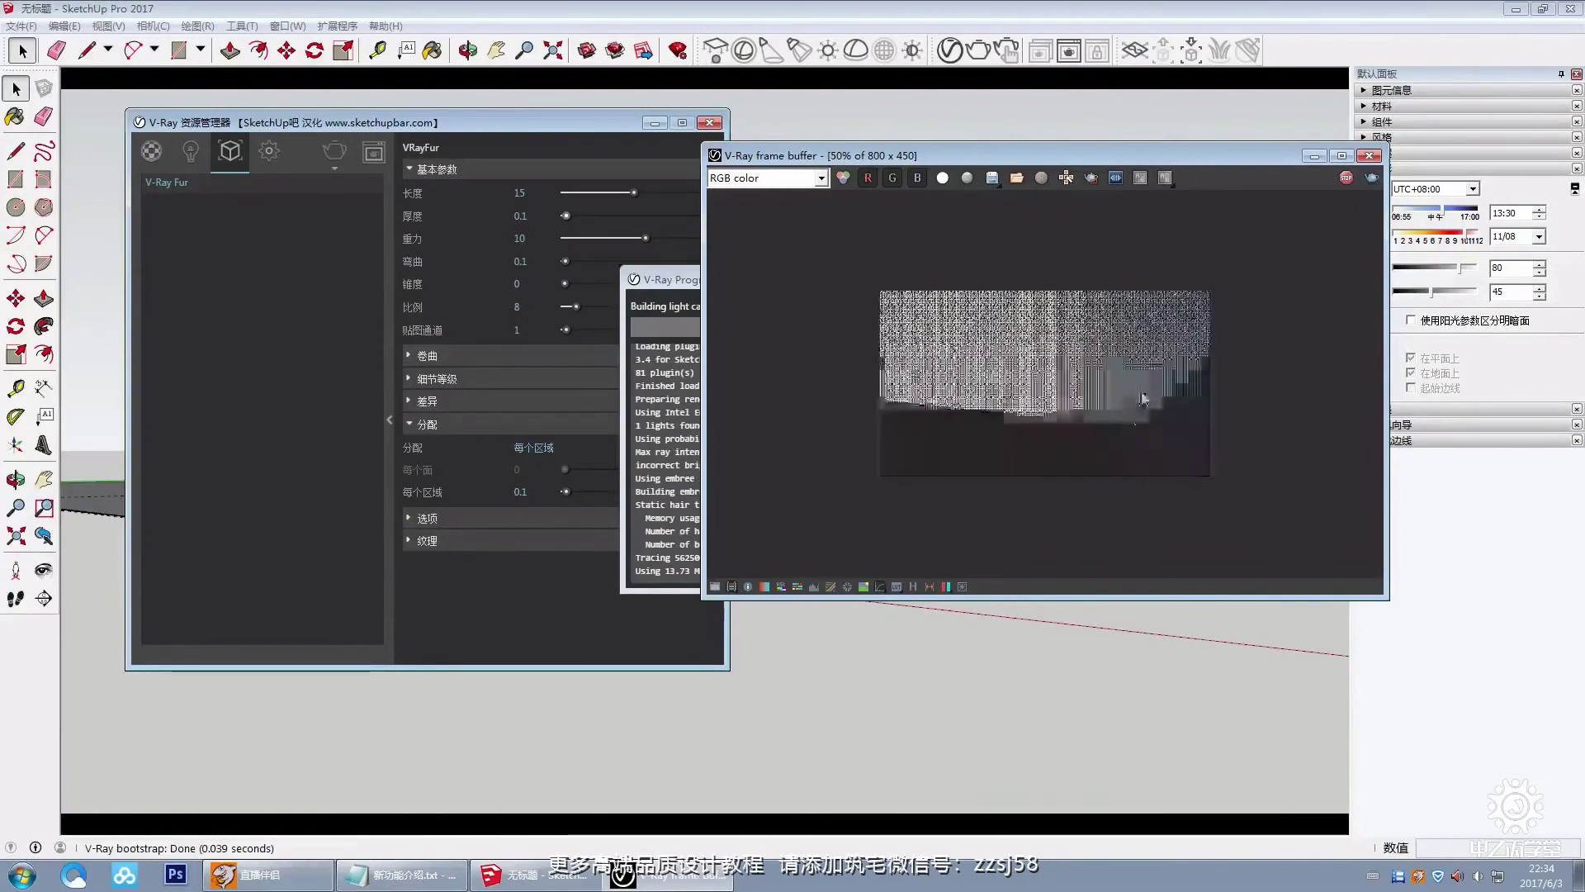
scroll(1078, 401, "up", 2)
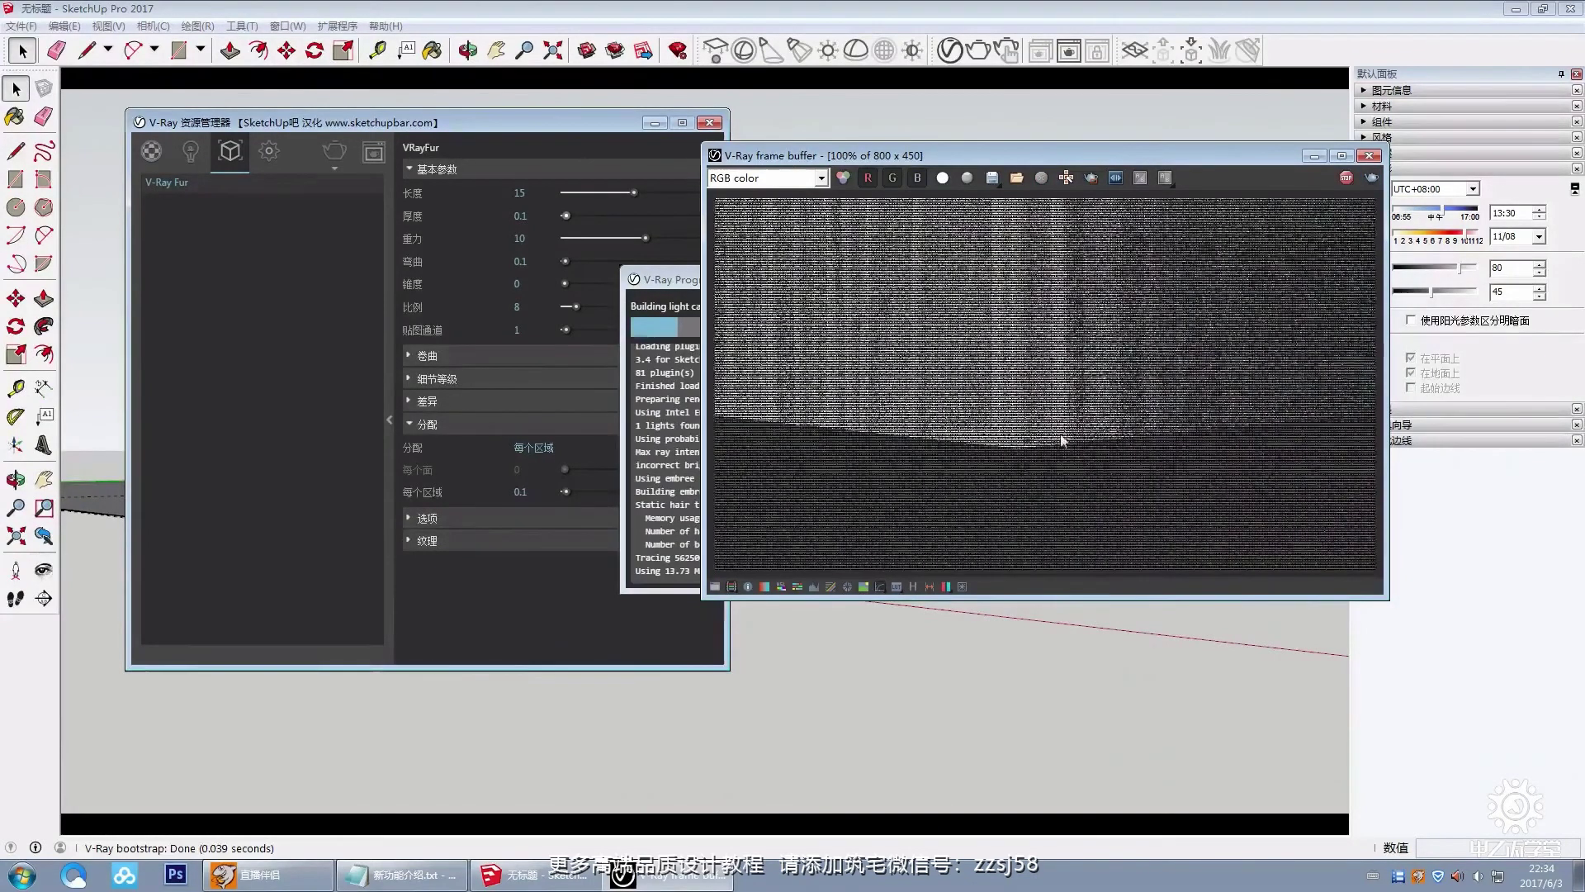
scroll(1062, 308, "down", 2)
scroll(1062, 308, "up", 2)
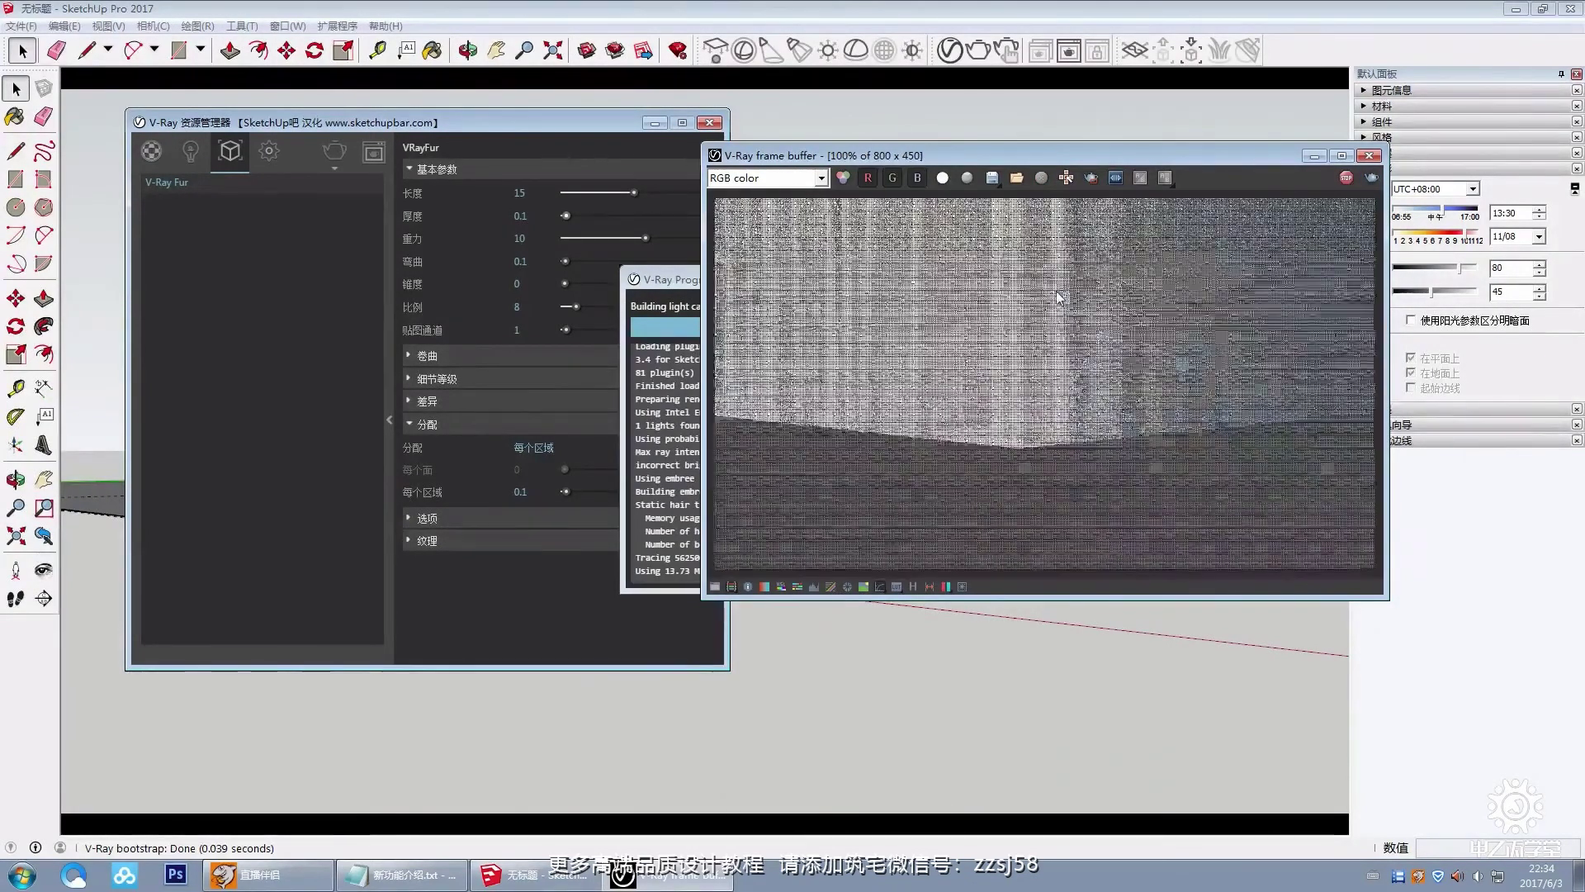
left_click_drag(678, 279, 497, 383)
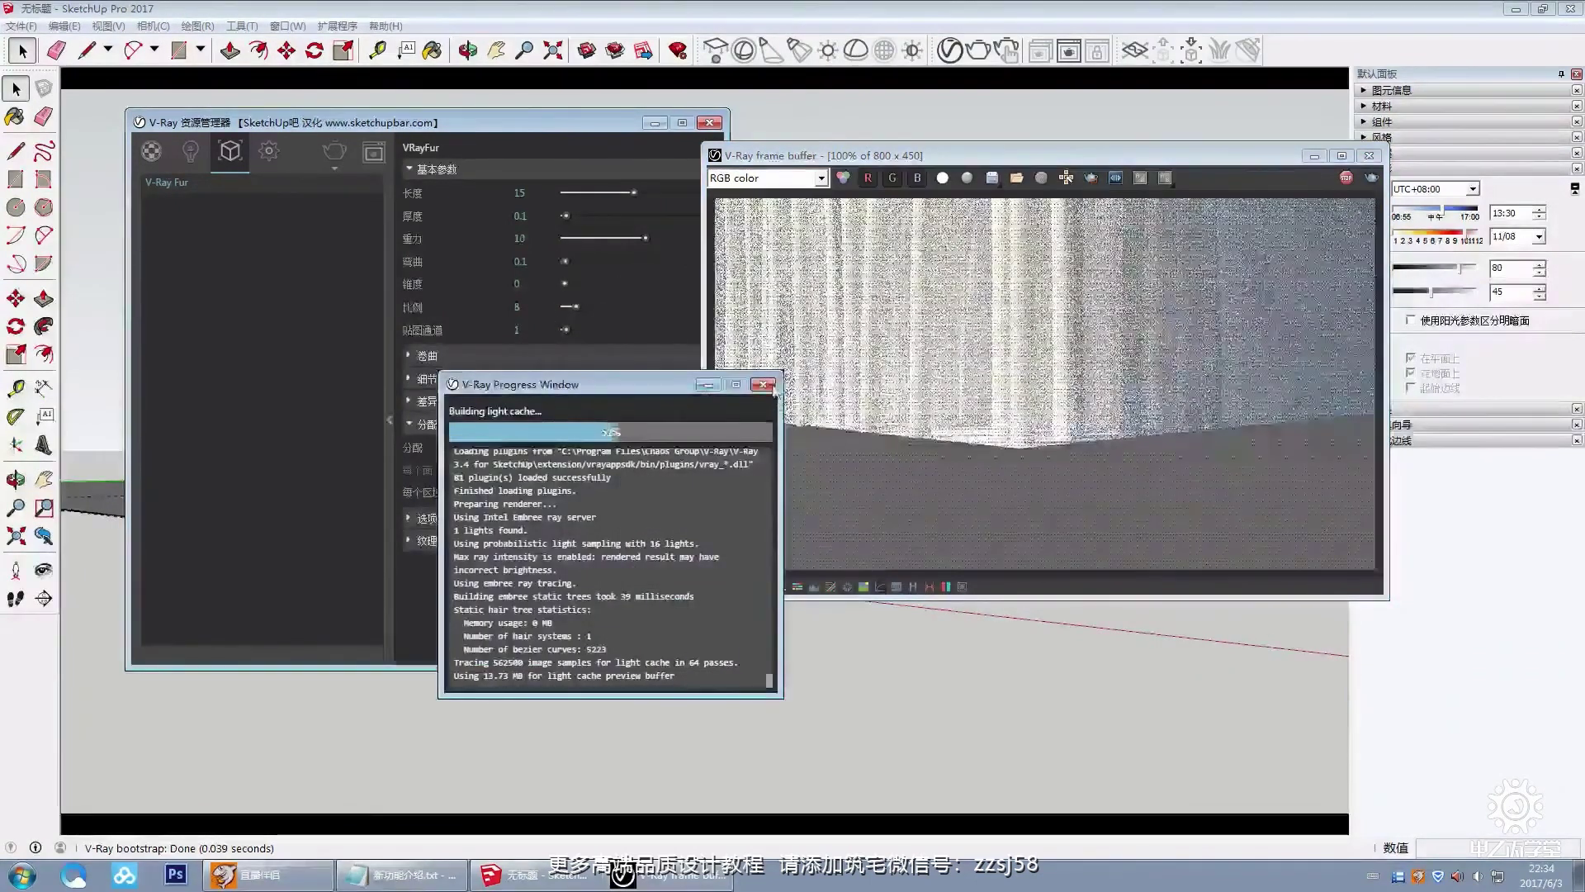
left_click(507, 324)
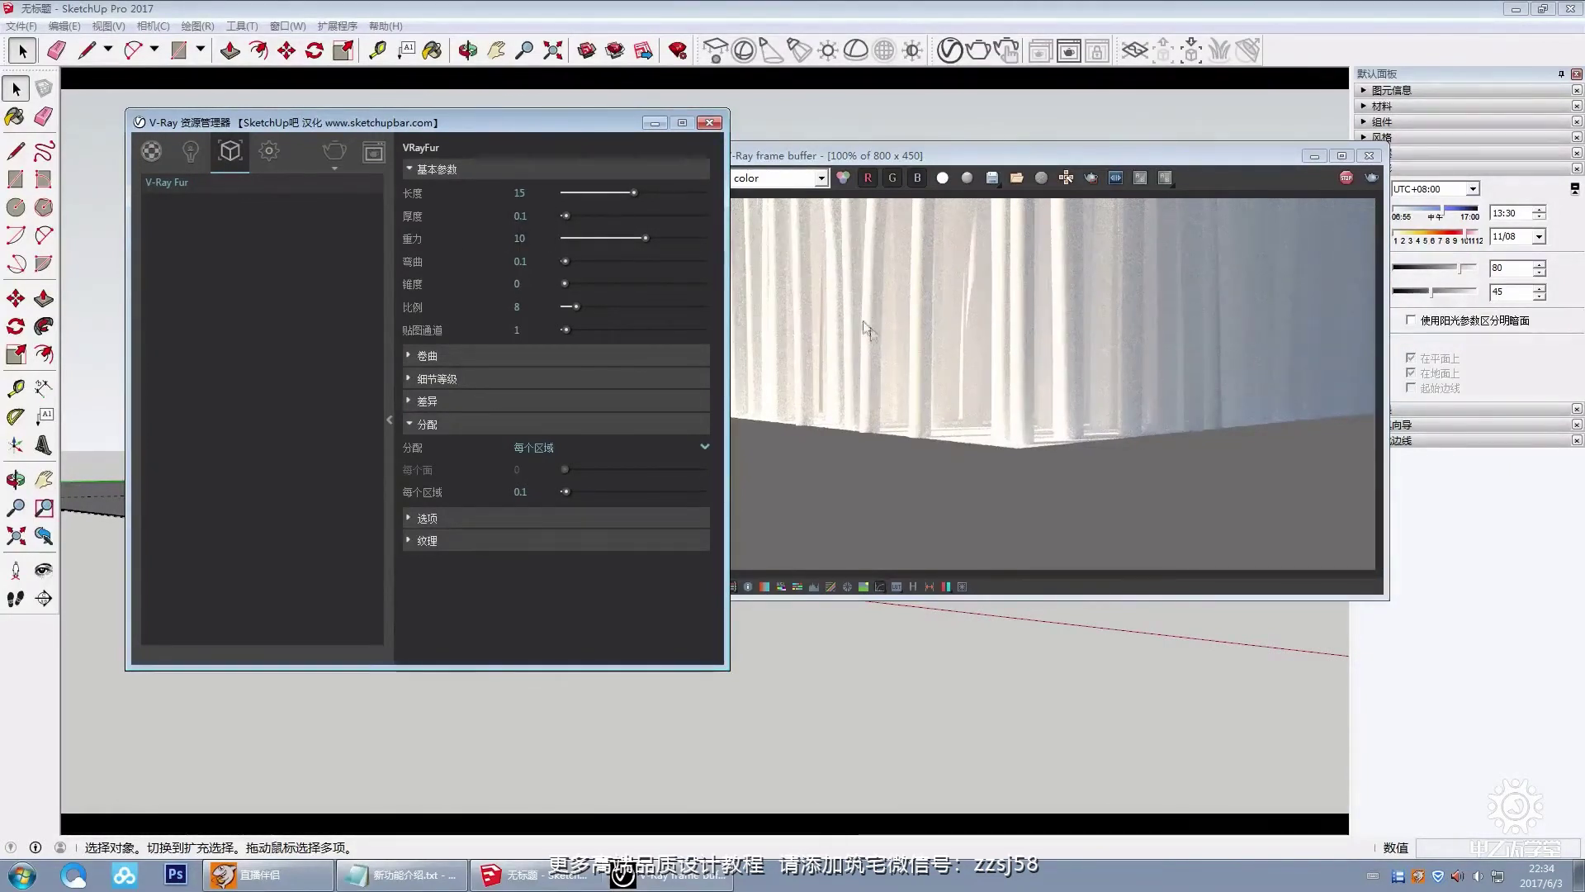
Step: Go over the fur's bend, gravity, scale and per-area distribution settings
left_click(522, 262)
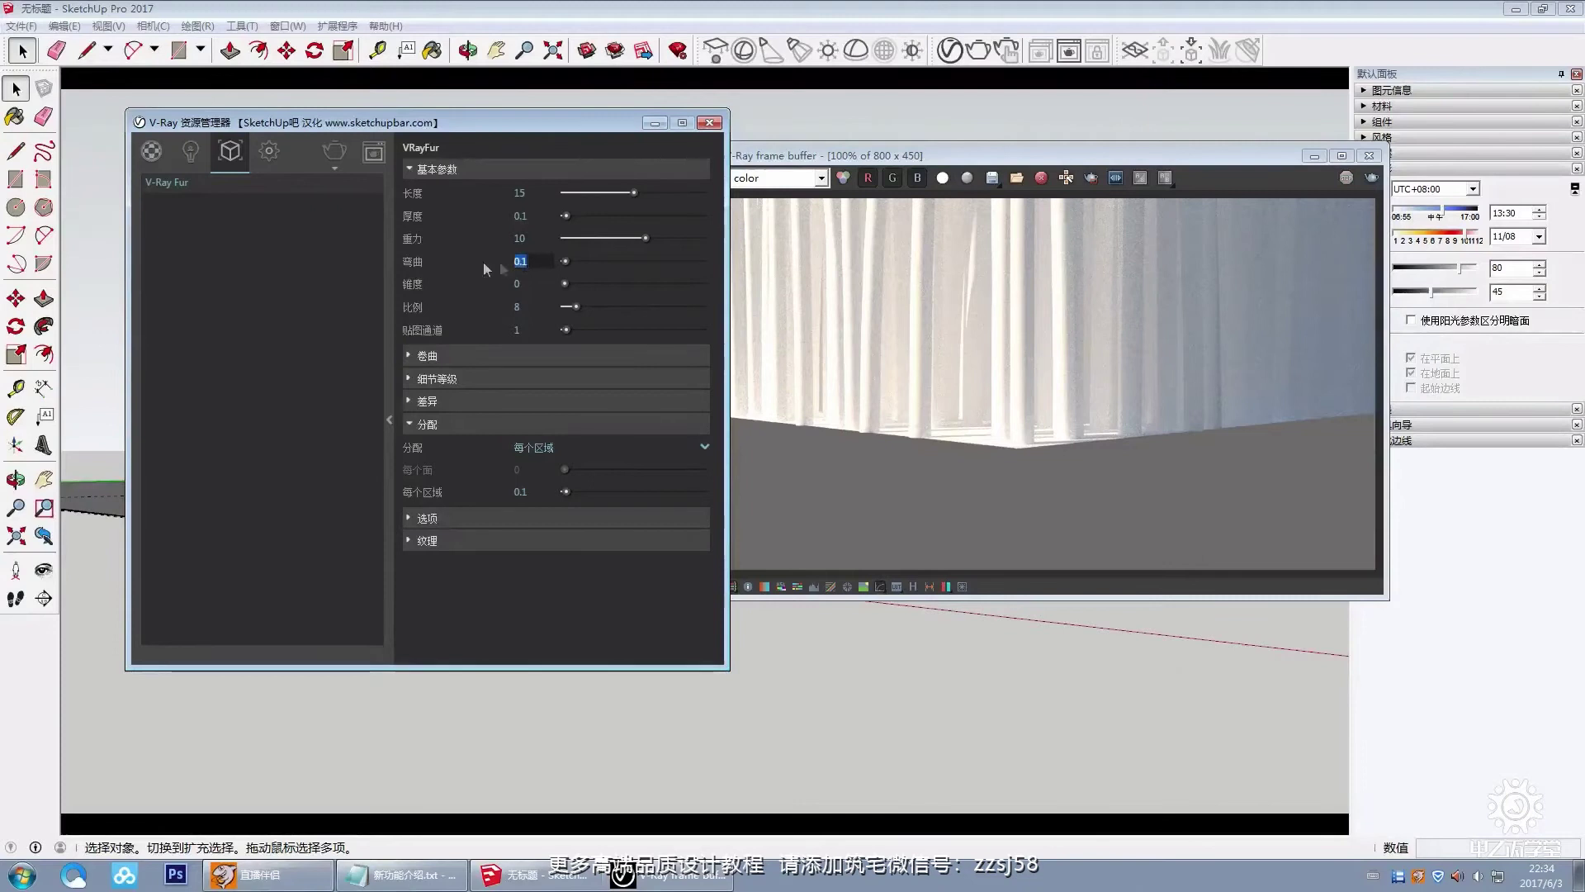
left_click(520, 238)
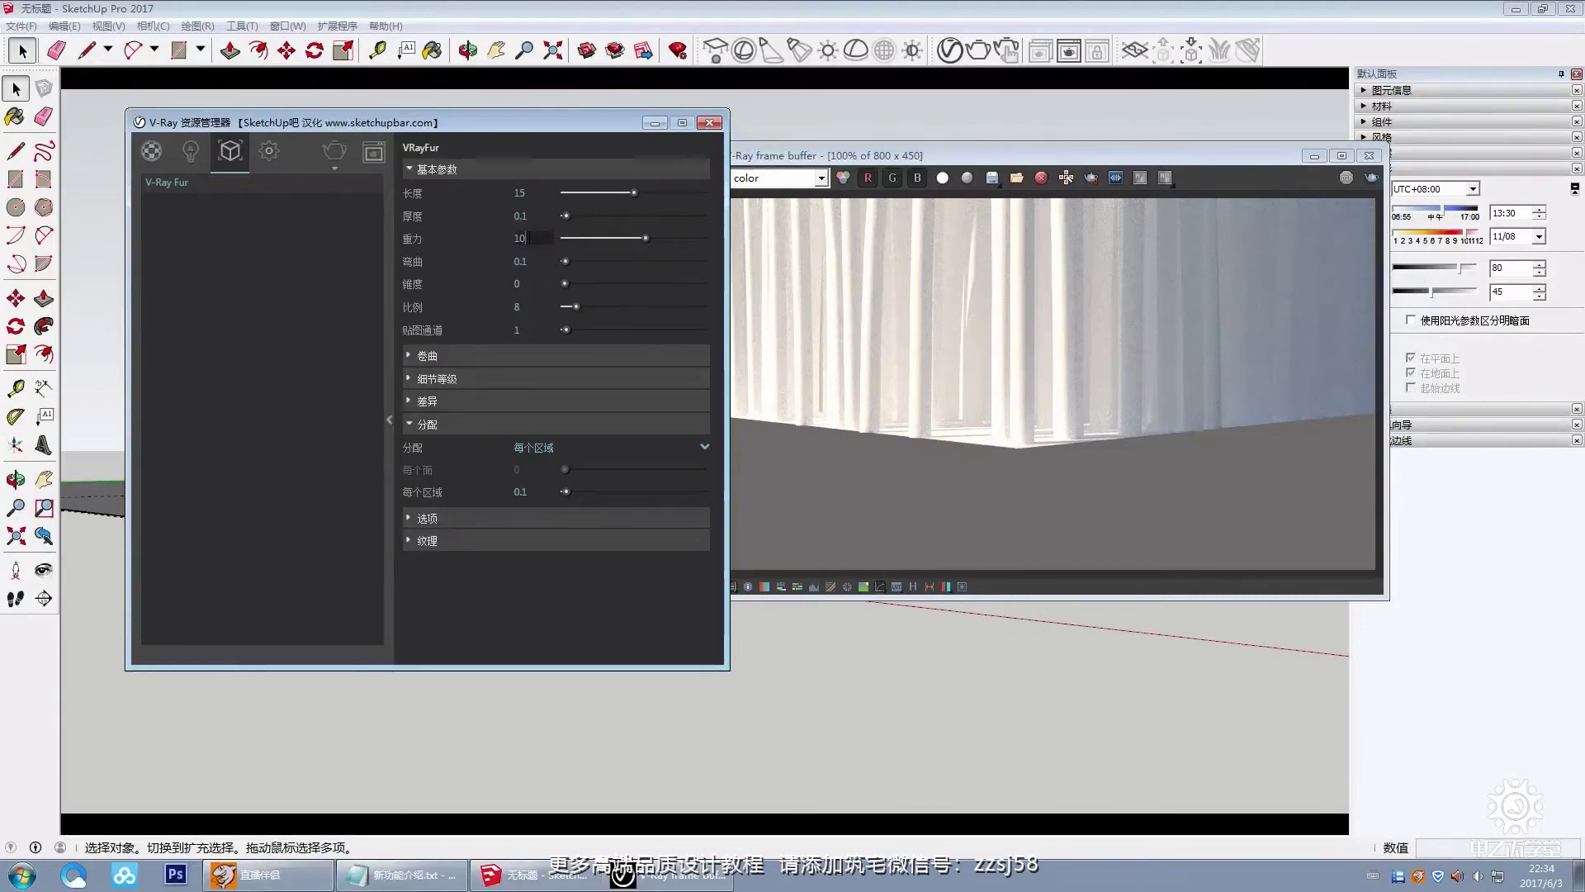
left_click(490, 245)
left_click(520, 239)
left_click(486, 239)
left_click(517, 306)
left_click(466, 303)
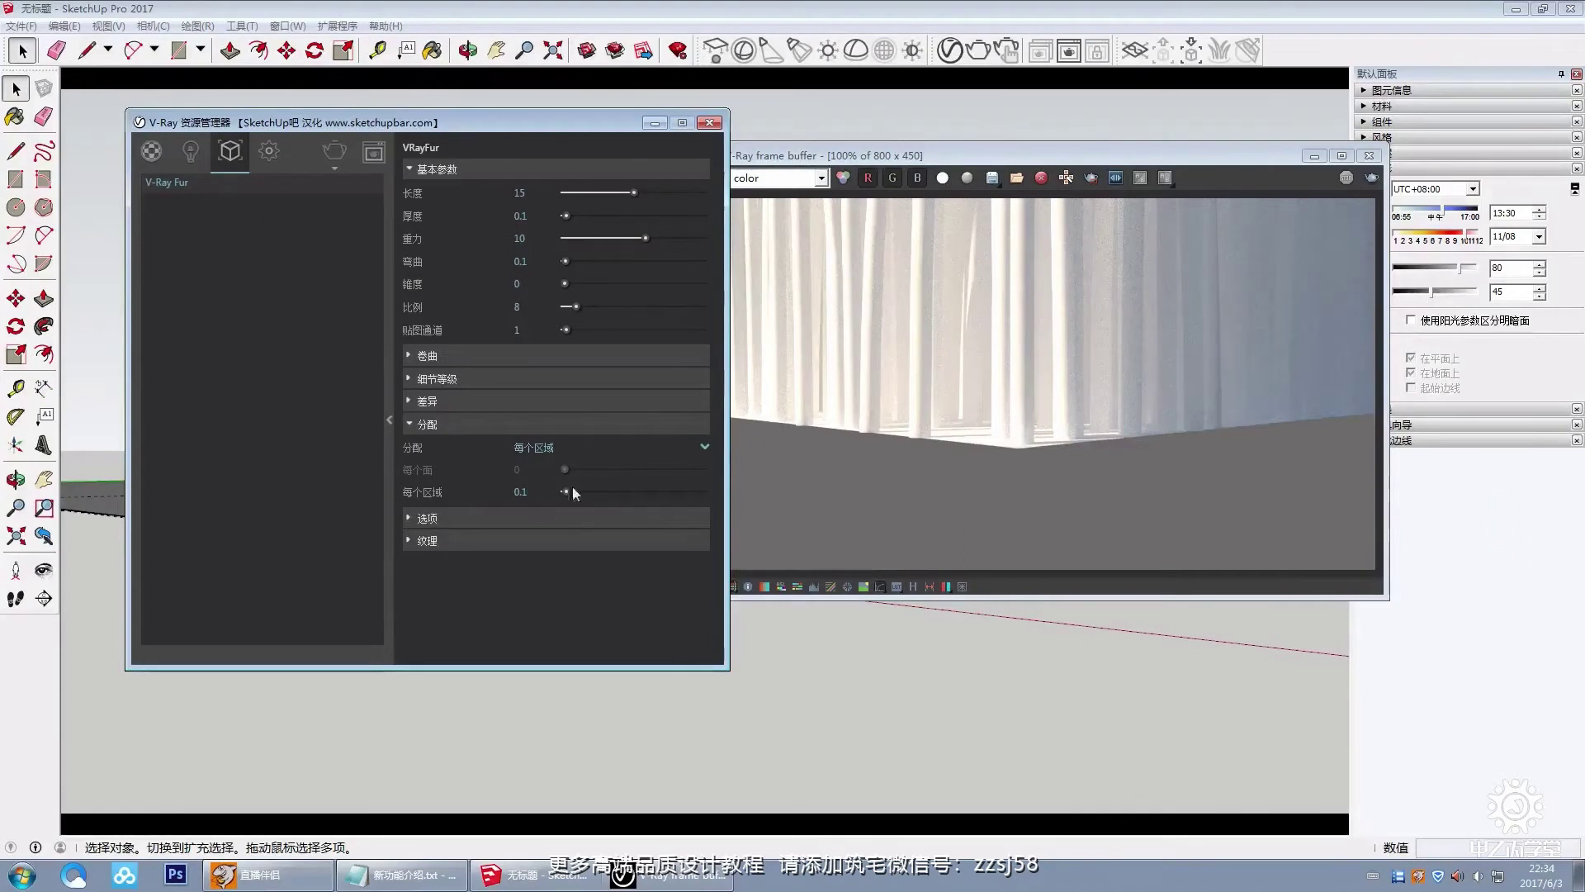
left_click(522, 491)
left_click(521, 492)
left_click(474, 492)
left_click(522, 492)
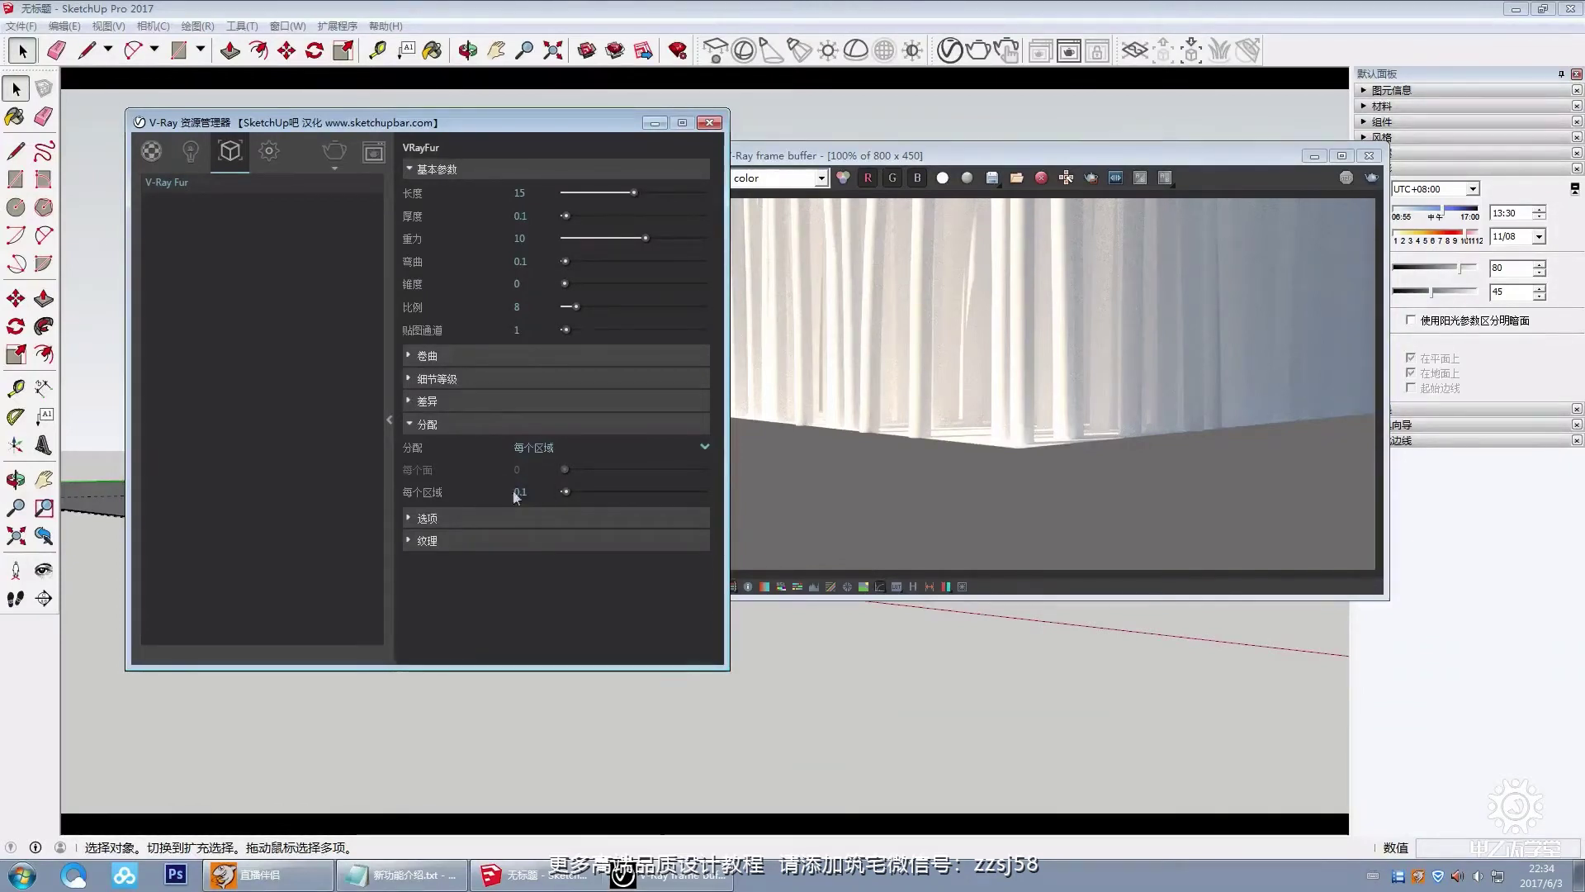
left_click(566, 492)
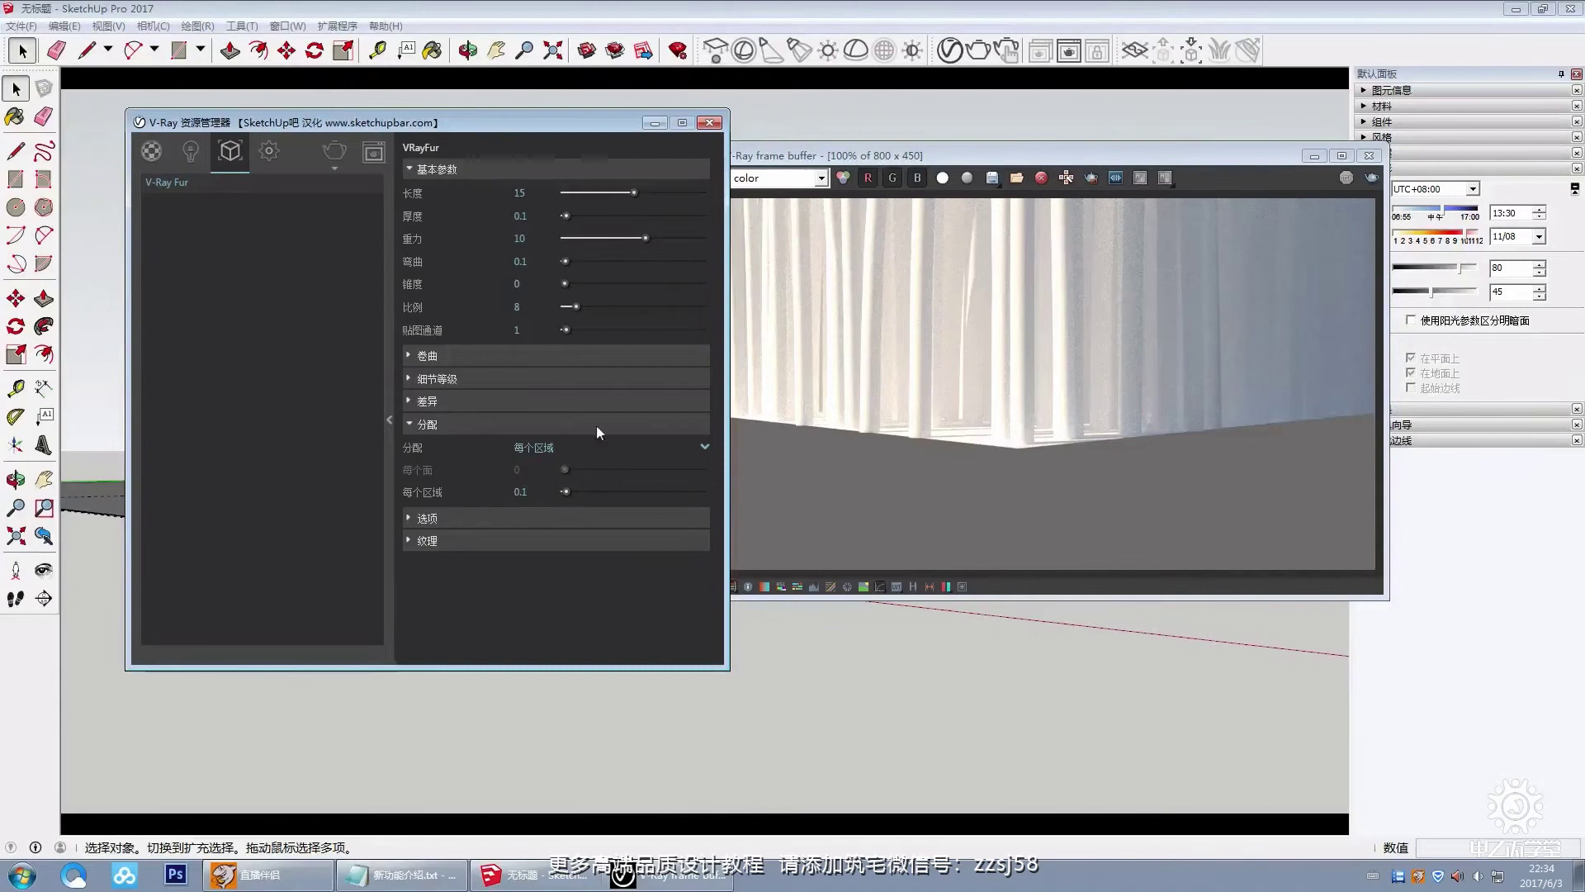
Step: Close the frame buffer and delete the selected rectangle from the model
left_click(1369, 168)
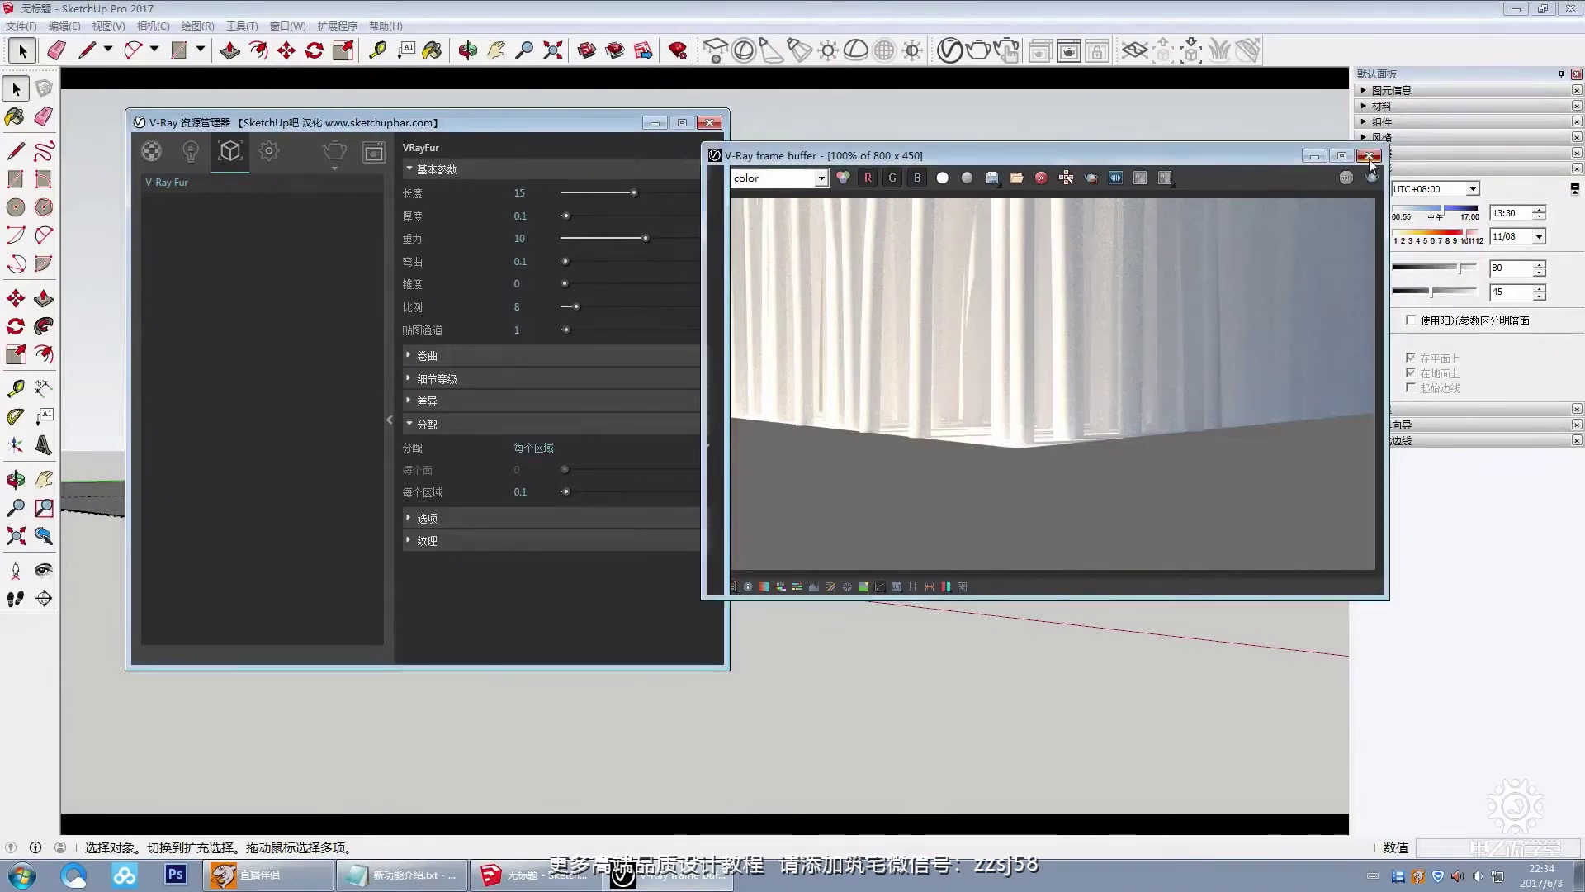
left_click_drag(1165, 157, 1201, 126)
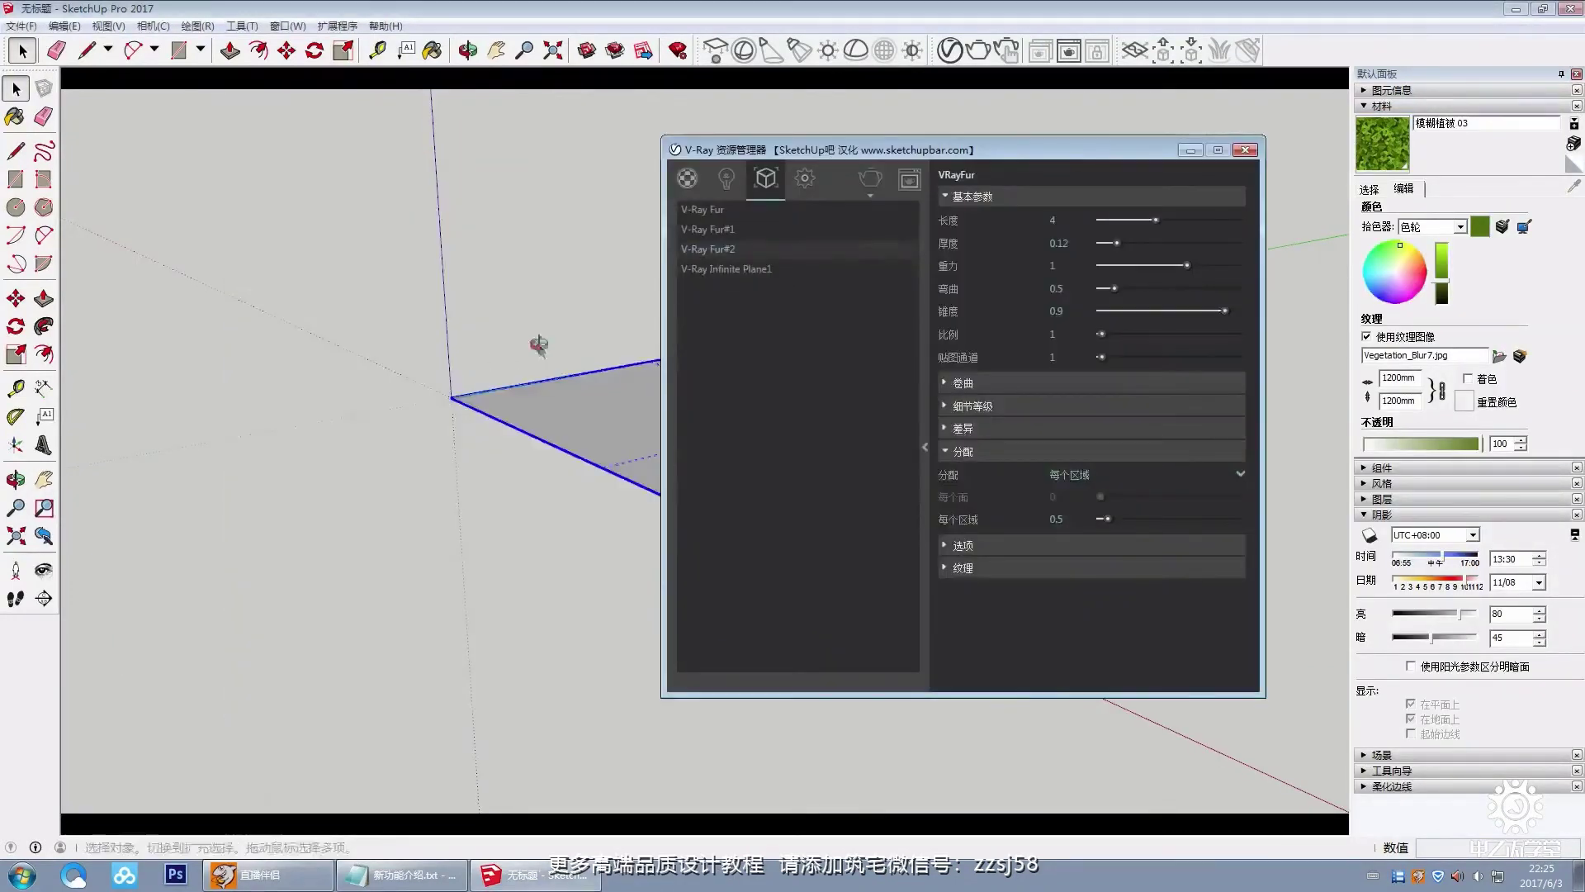
mouse_move(542, 344)
middle_mouse_down()
mouse_move(411, 400)
mouse_move(538, 345)
middle_mouse_up()
key("Delete")
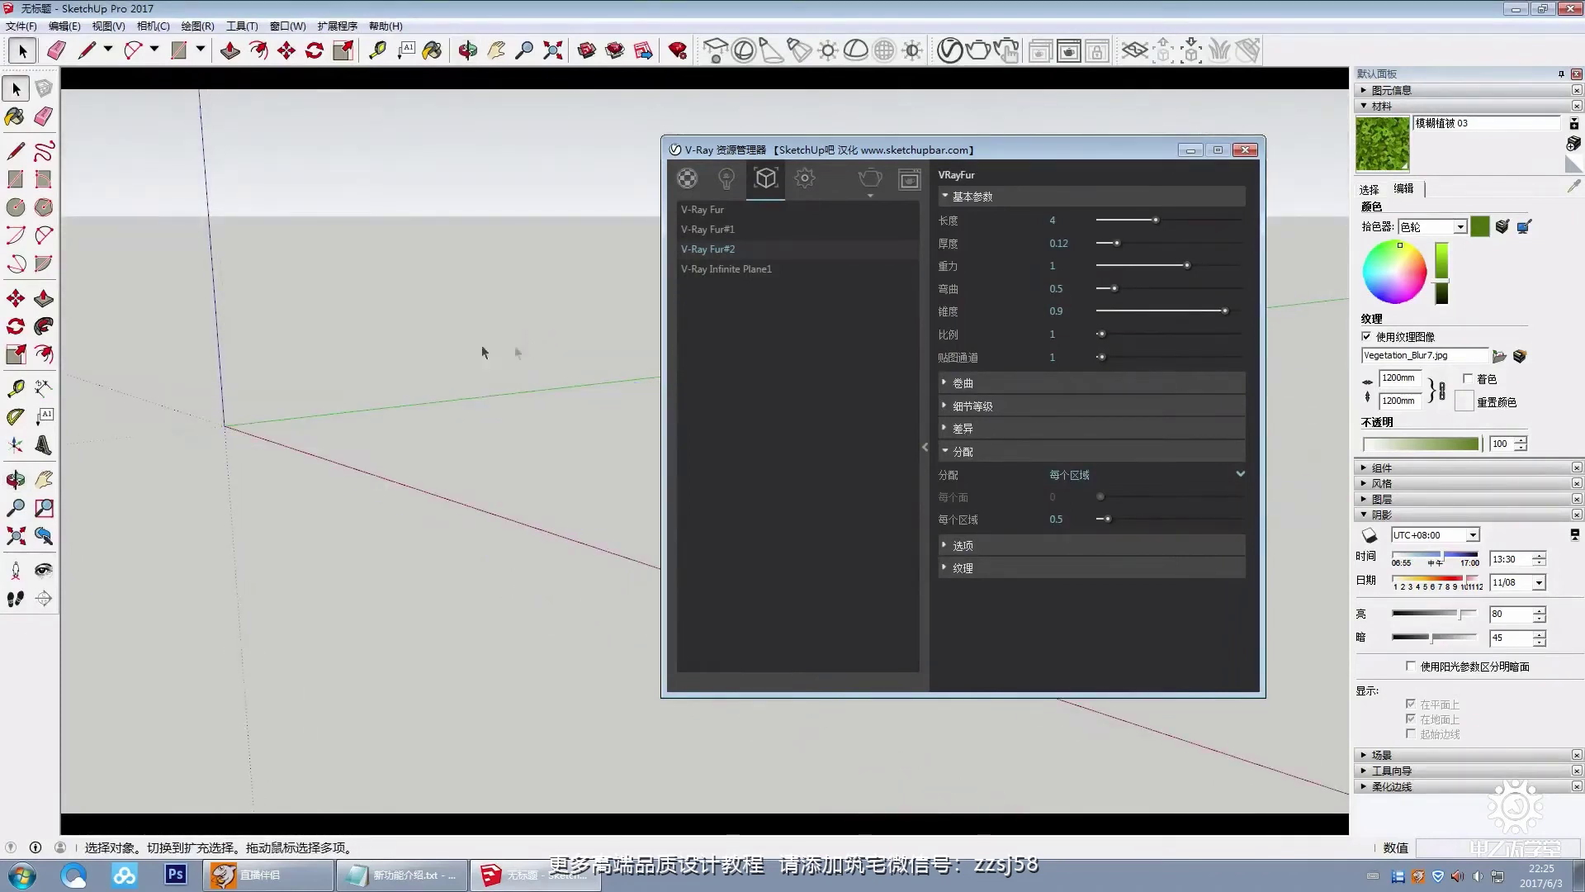
Step: Draw a flat rectangle on the ground starting at the origin and reverse its face
left_click(16, 178)
left_click(224, 425)
left_click(624, 441)
key("space")
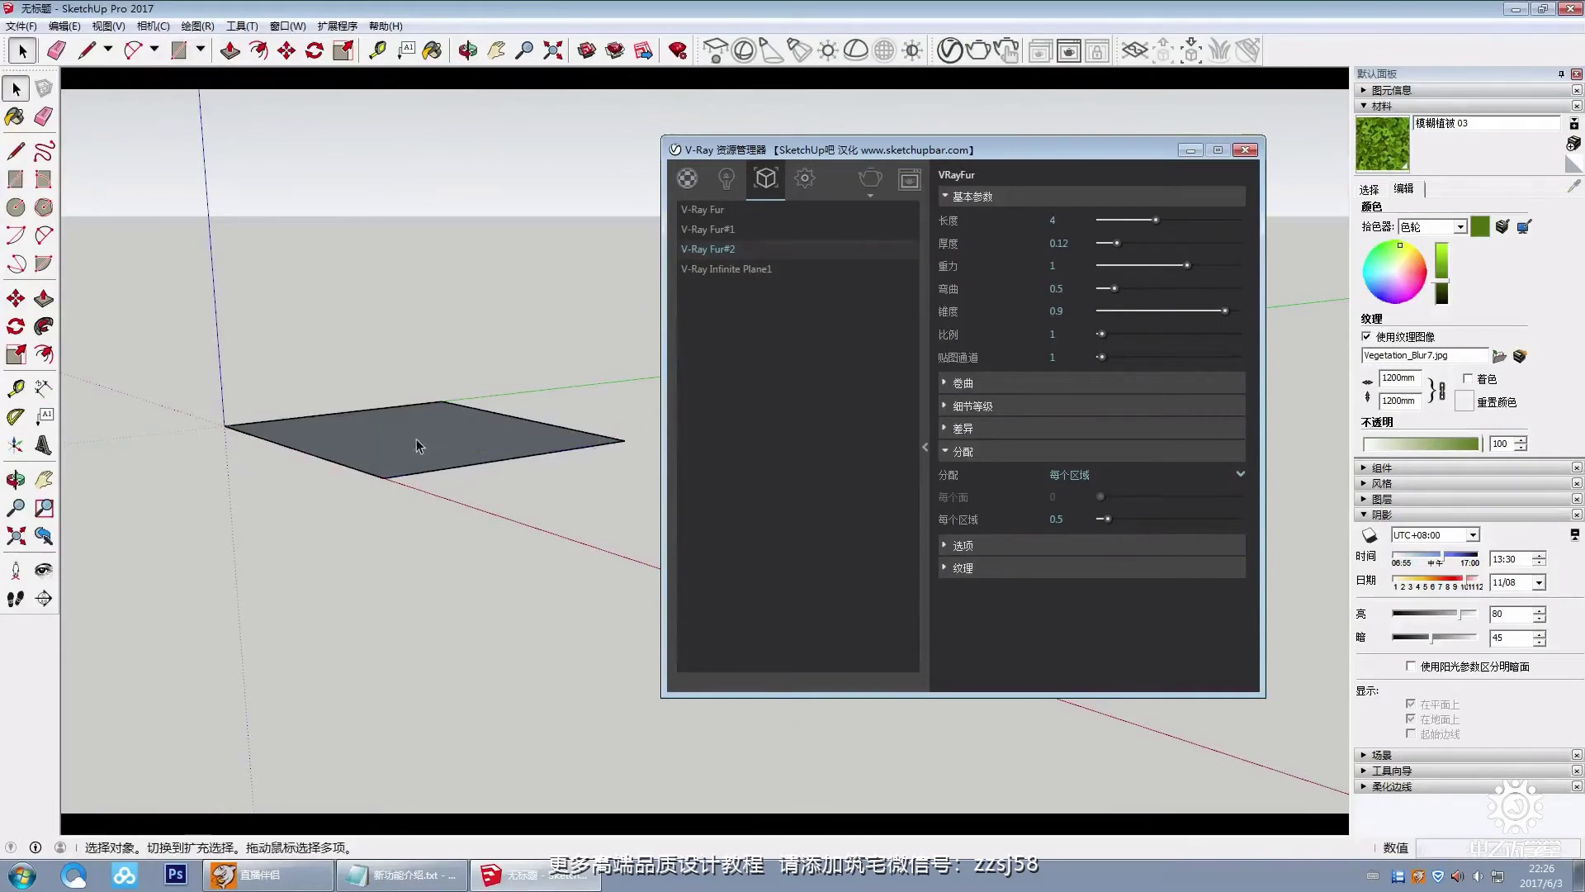
right_click(415, 446)
left_click(508, 603)
middle_click_drag(405, 425, 463, 424)
scroll(469, 492, "up", 2)
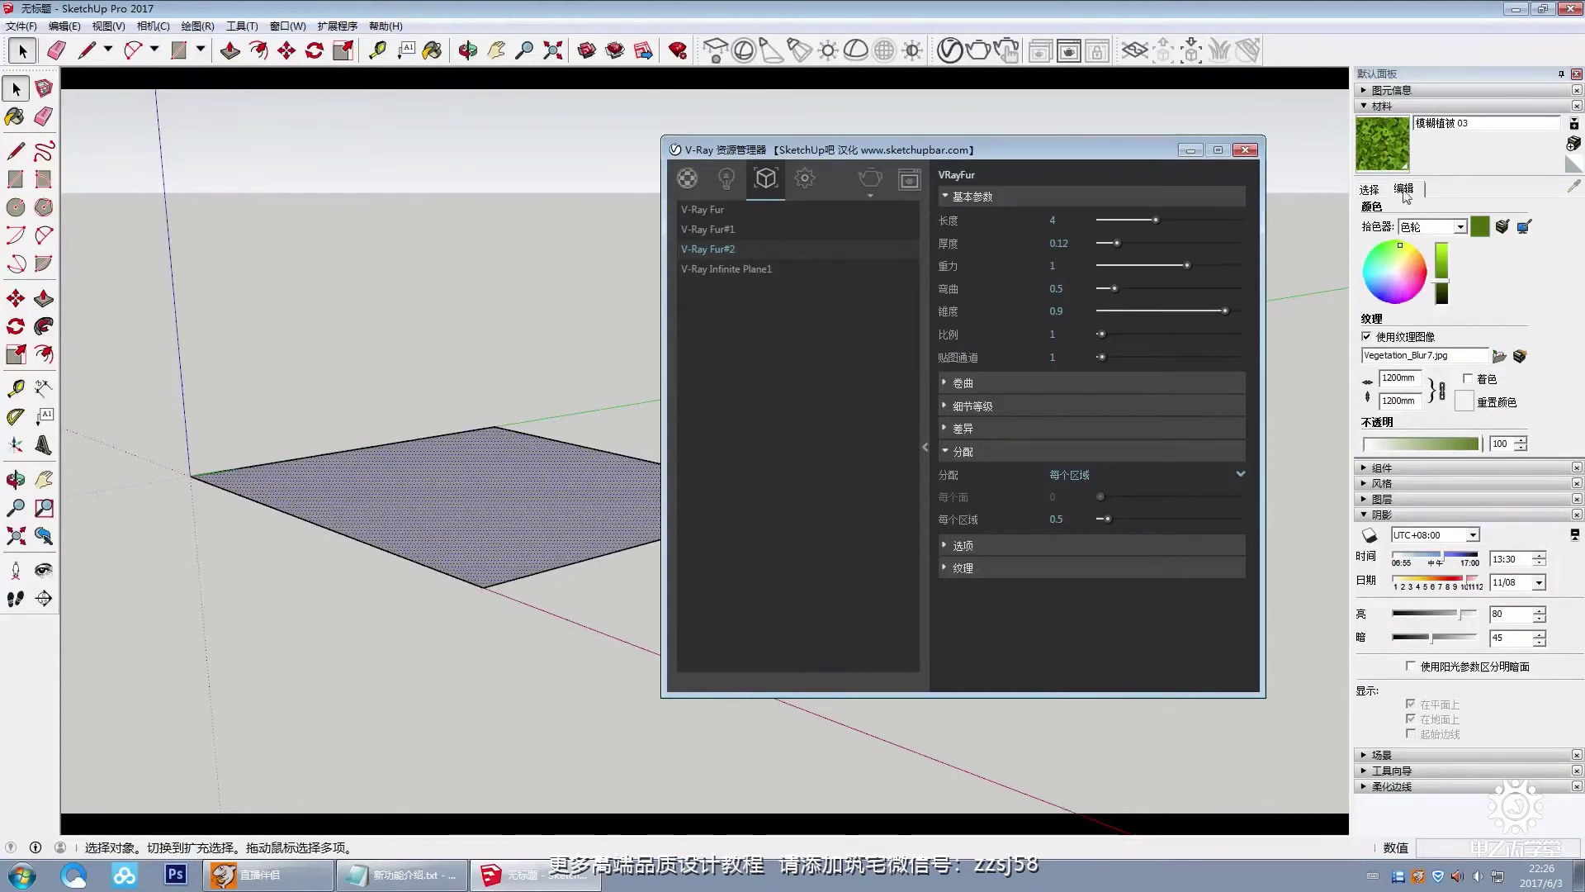
Step: Paint the rectangle with the 模糊植被 03 vegetation material and turn it into a component with the default settings
key("b")
left_click(498, 512)
key("space")
mouse_move(442, 350)
middle_mouse_down()
mouse_move(431, 503)
mouse_move(455, 520)
middle_mouse_up()
key("g")
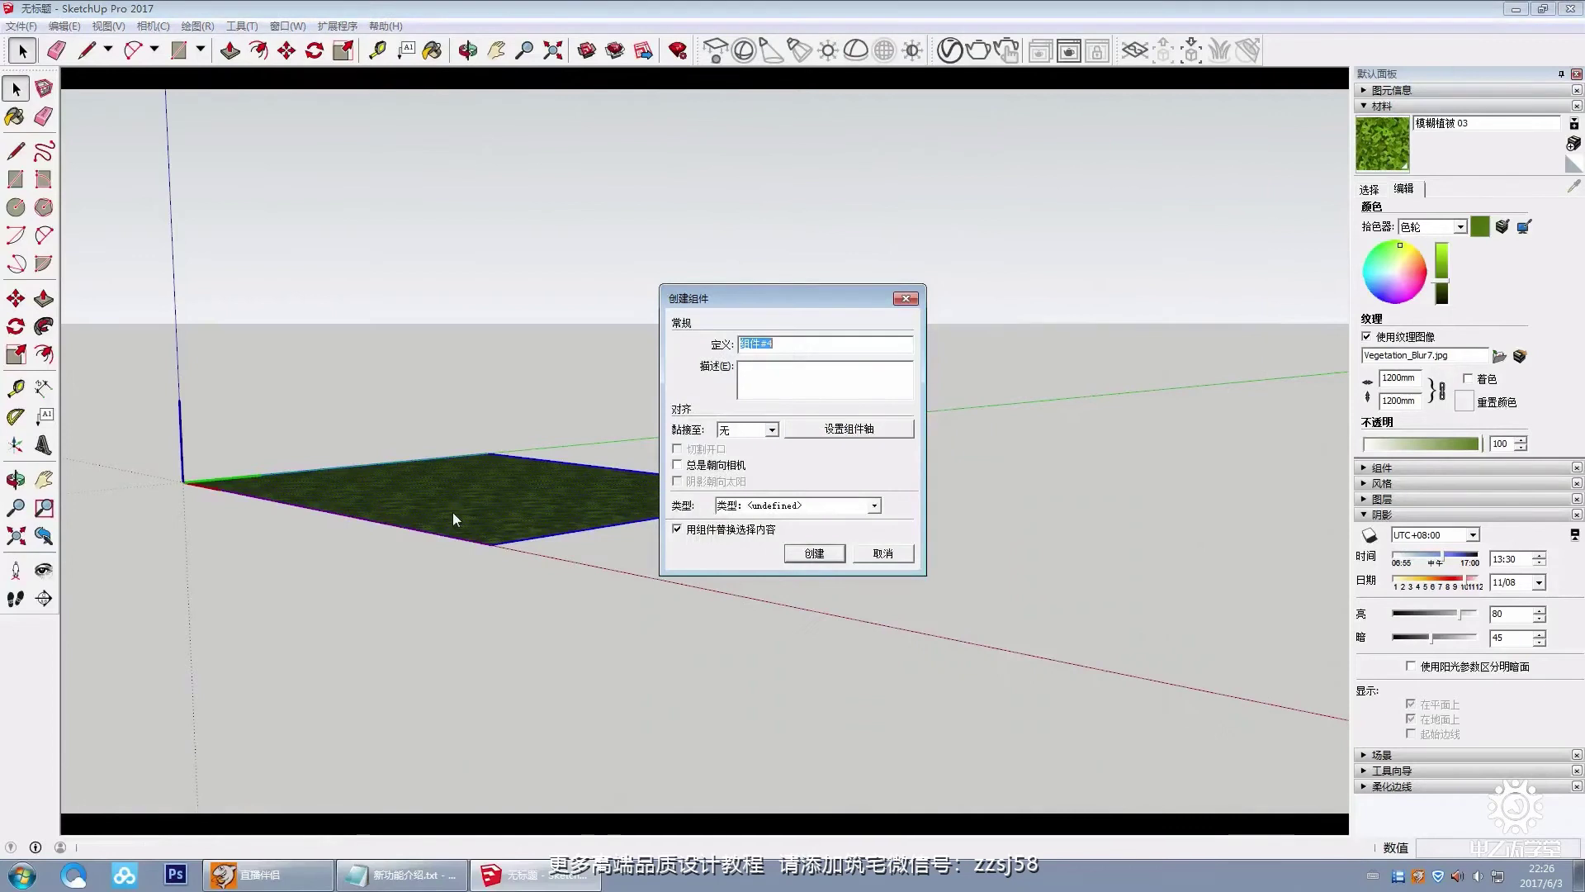
key("Return")
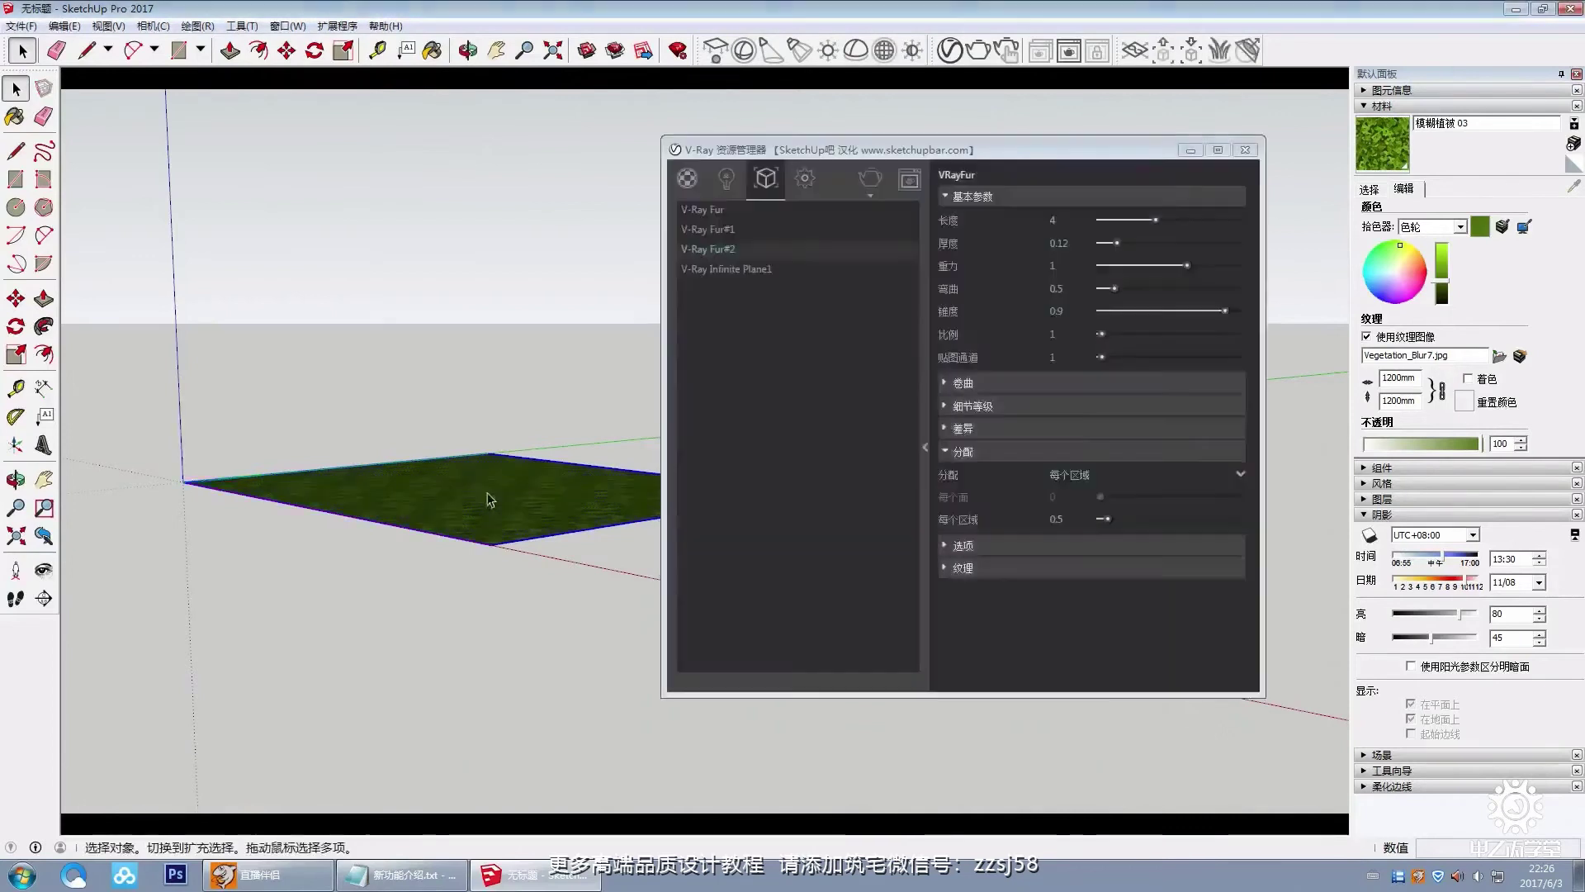
Step: Add V-Ray Fur to the grass component and frame its front corner close up
left_click(1220, 52)
left_click(495, 401)
middle_click_drag(481, 454, 447, 433)
scroll(447, 514, "up", 5)
middle_click_drag(449, 529, 524, 495)
scroll(521, 517, "up", 3)
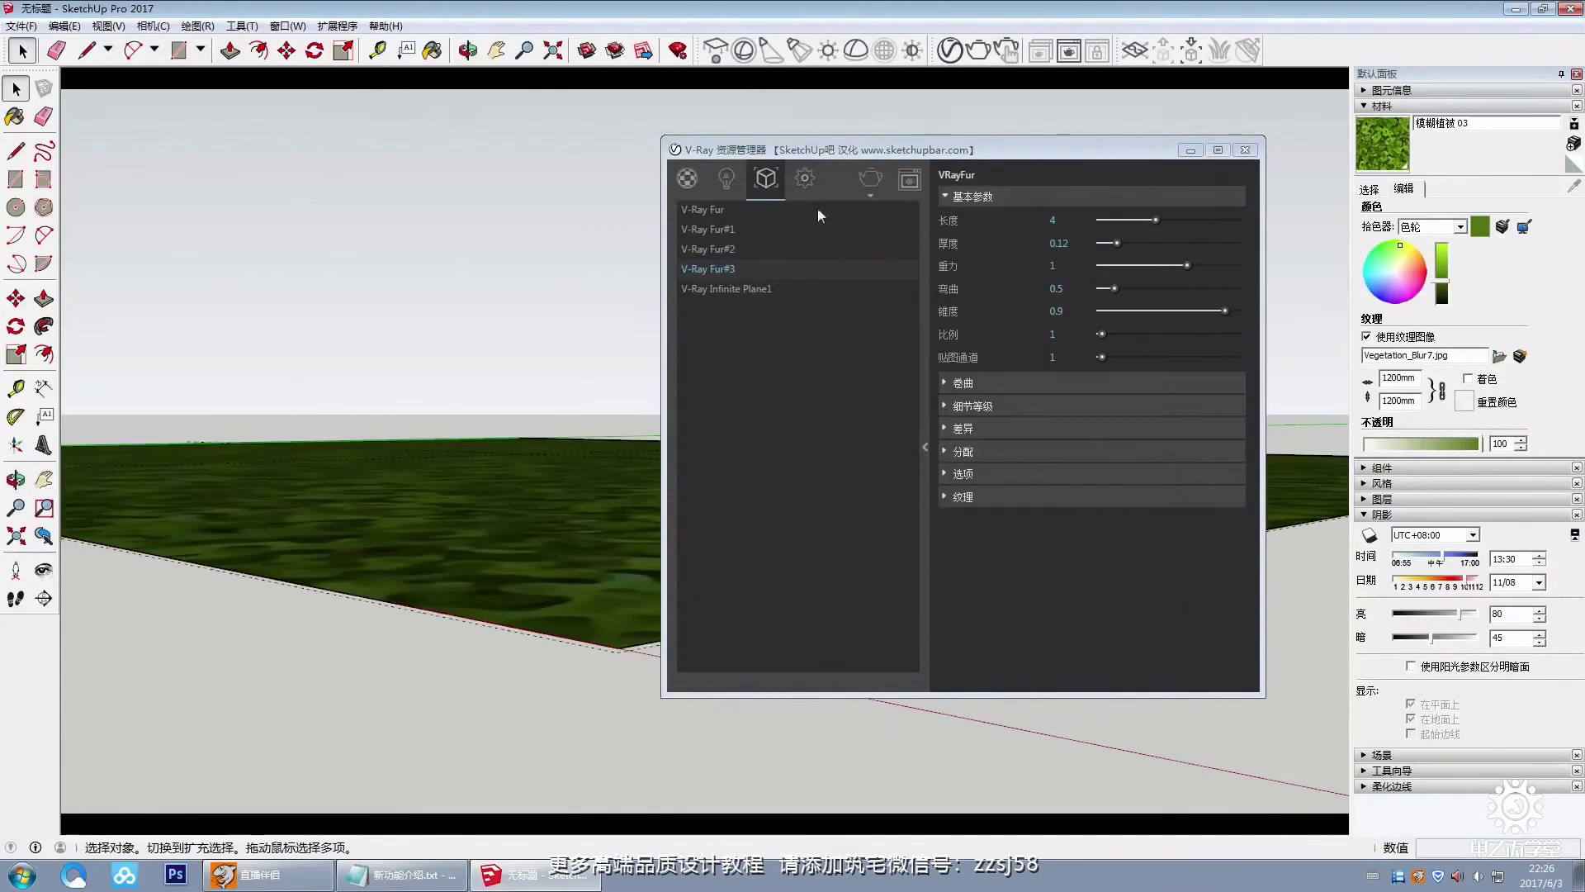
Step: Set the per-area distribution amount of V-Ray Fur#3 to 0.5, keeping the asset editor clear of the grass corner
left_click_drag(926, 149, 475, 142)
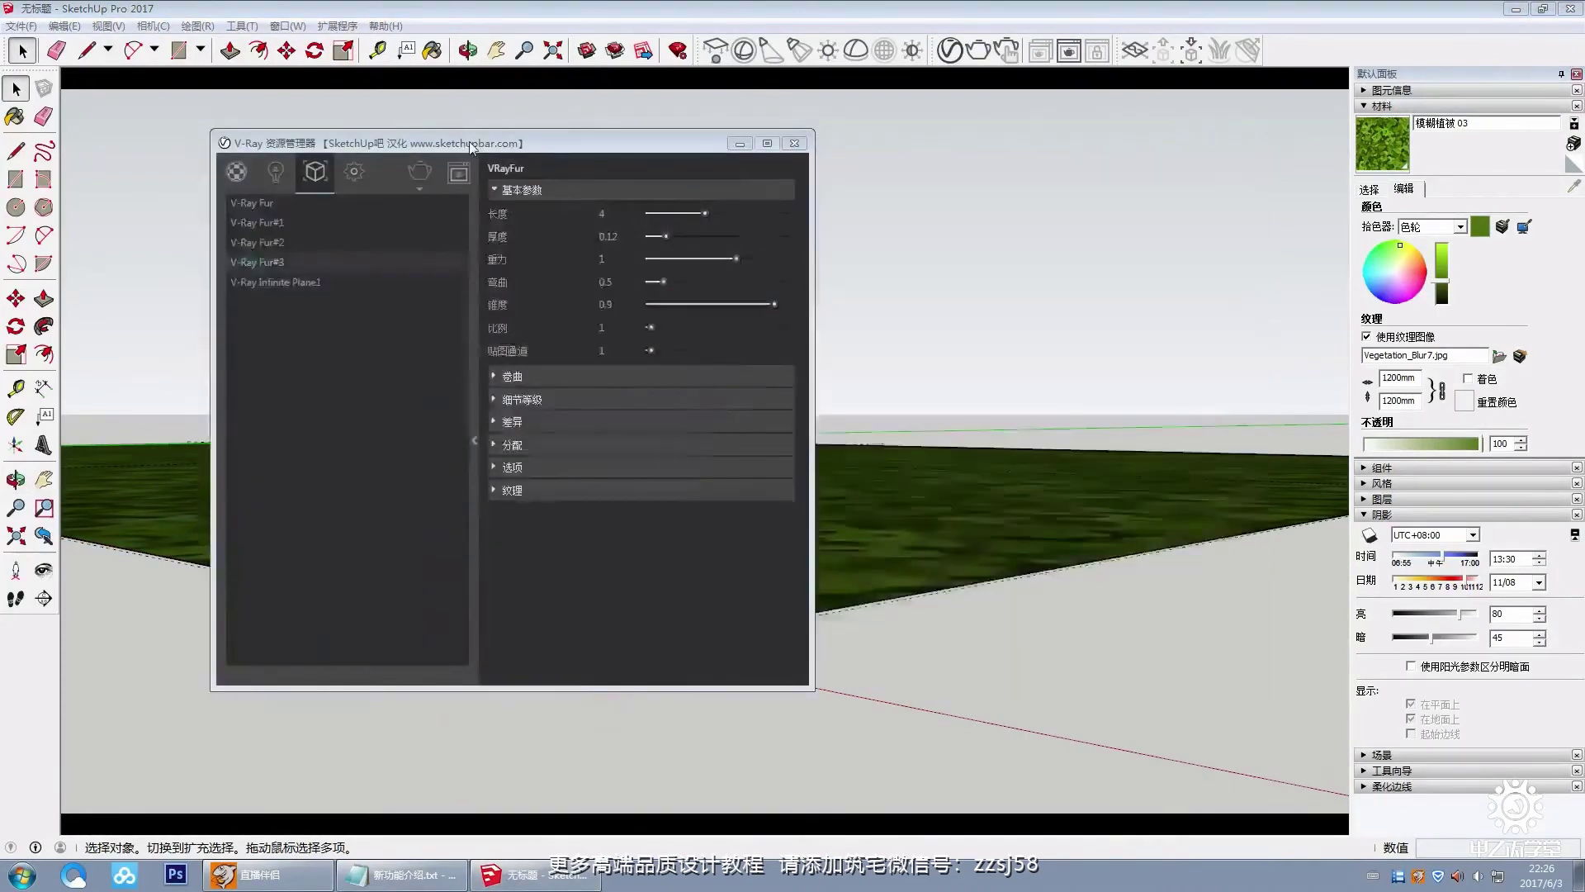
left_click(545, 462)
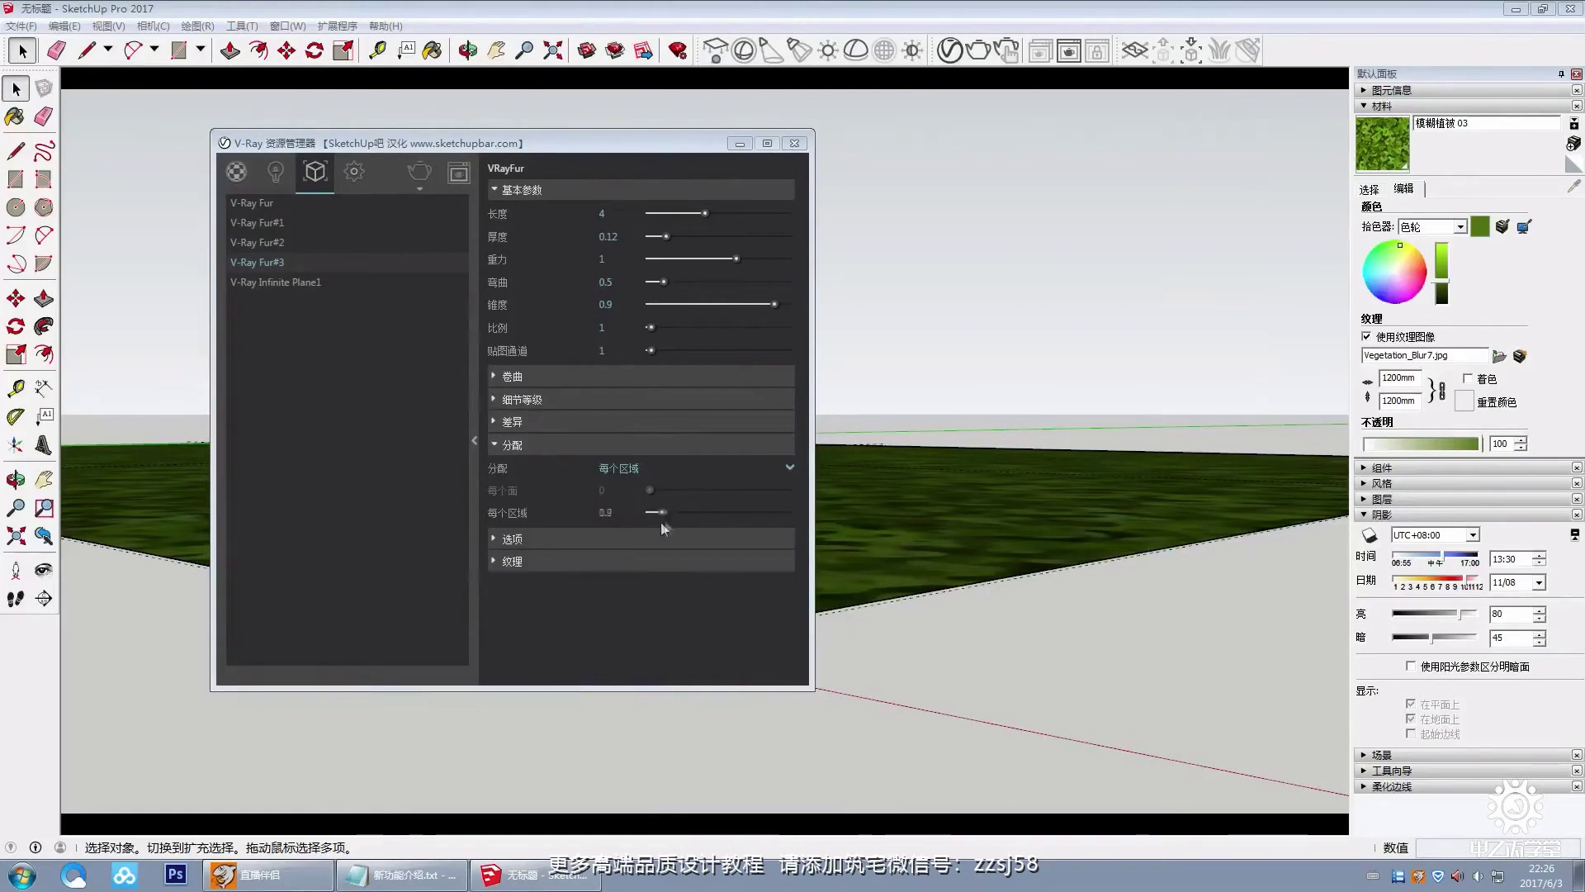
left_click(946, 529)
middle_click_drag(947, 526, 942, 488)
middle_click_drag(926, 577, 926, 553, "shift")
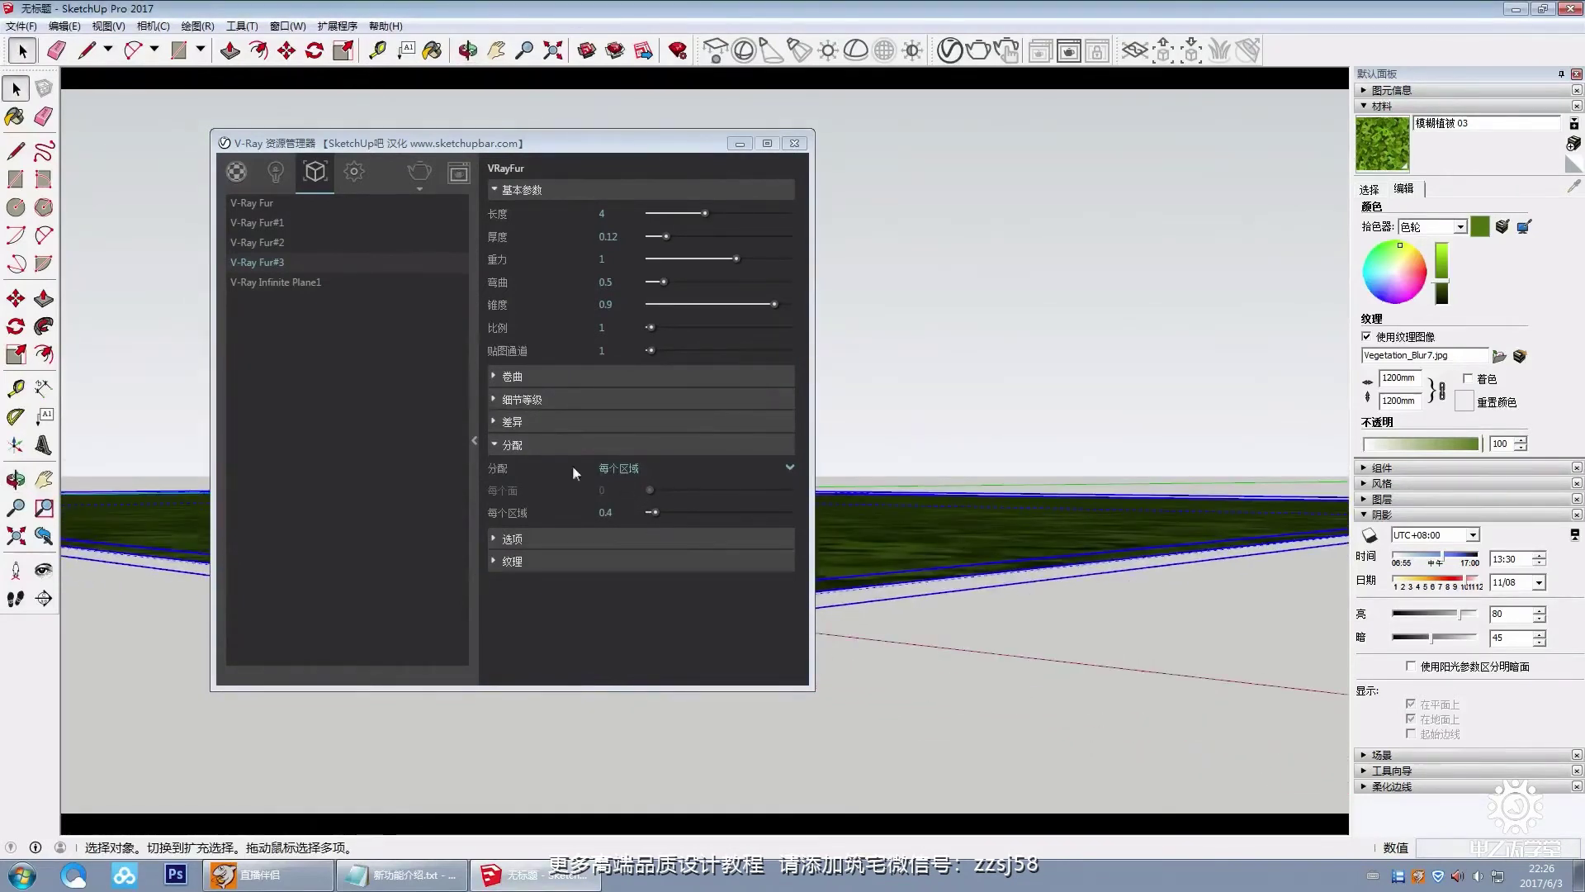
double_click(603, 513)
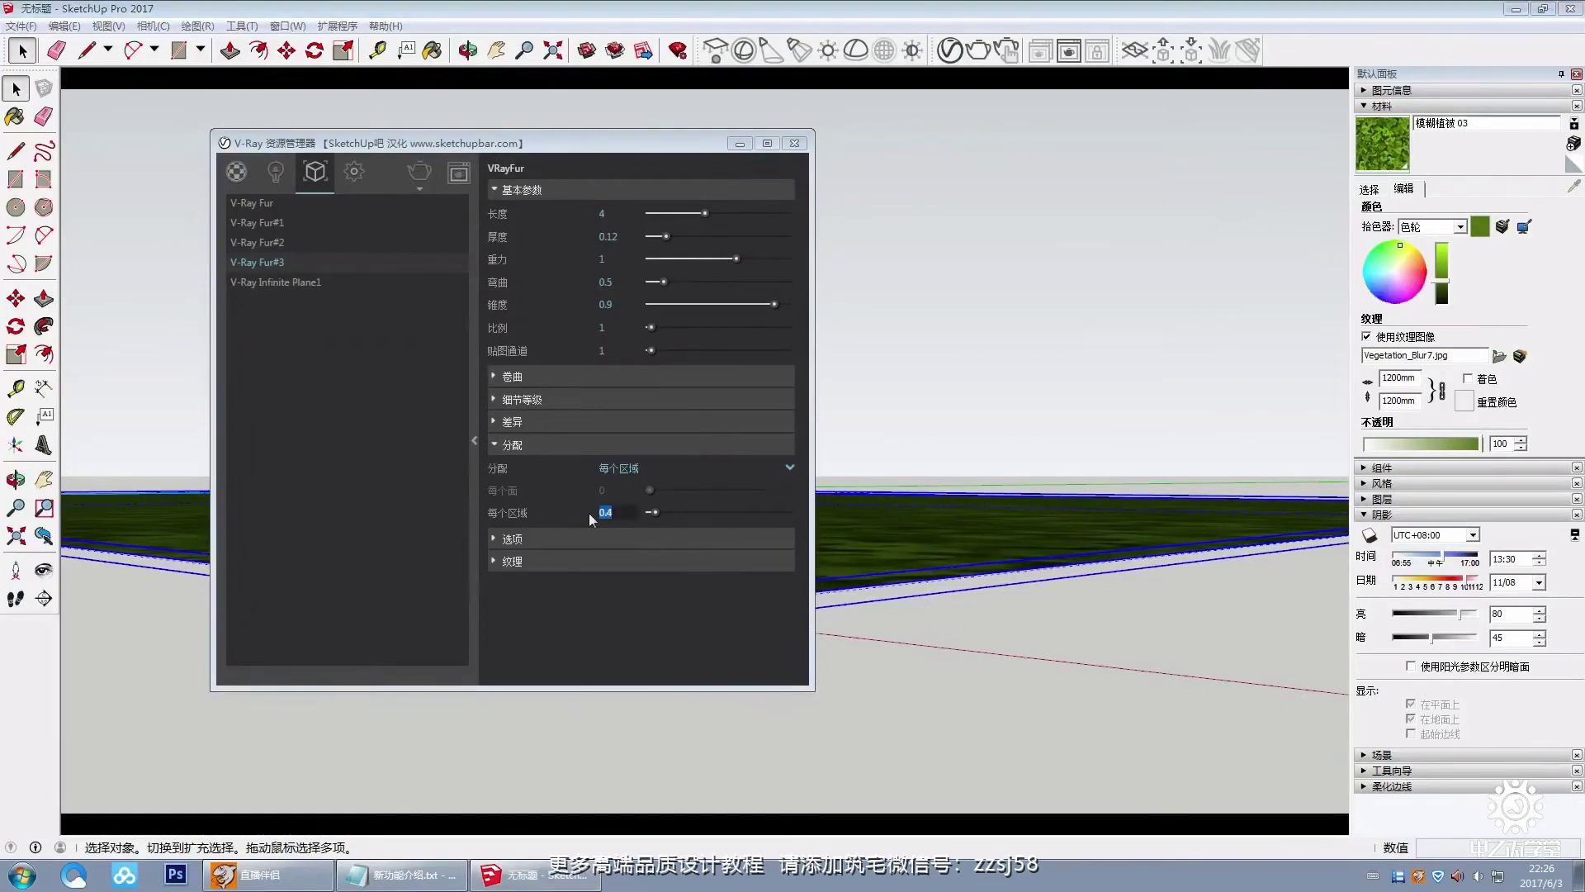
left_click(924, 541)
left_click(957, 430)
middle_click_drag(949, 538, 958, 528, "shift")
double_click(622, 513)
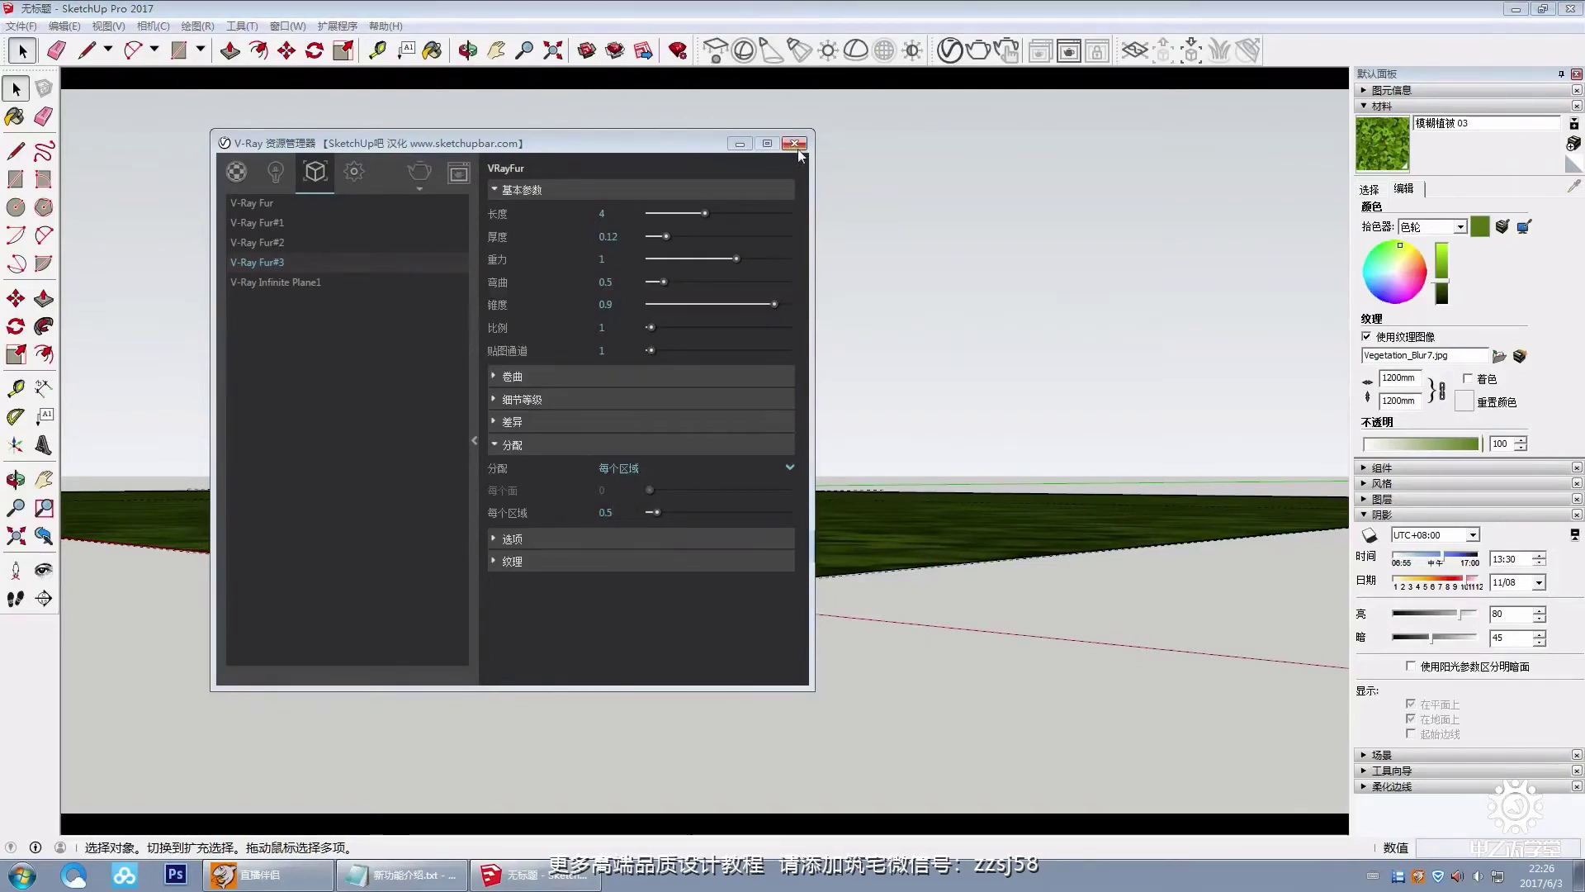
Step: Render the fur and enlarge the frame buffer image to 200% to inspect the grass blades
left_click(416, 184)
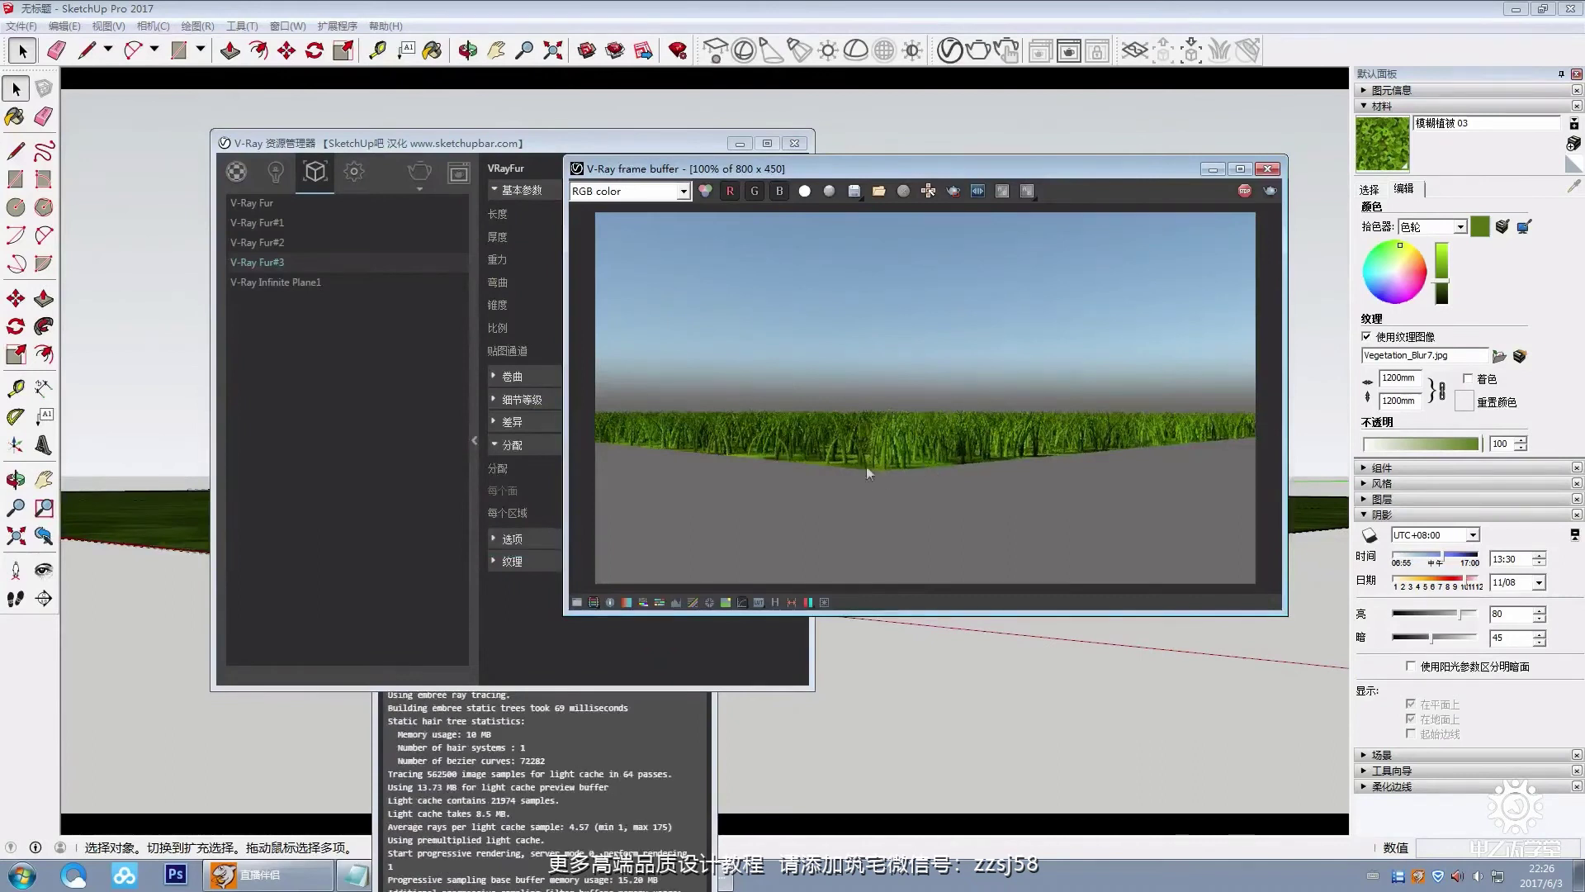
scroll(867, 473, "up", 1)
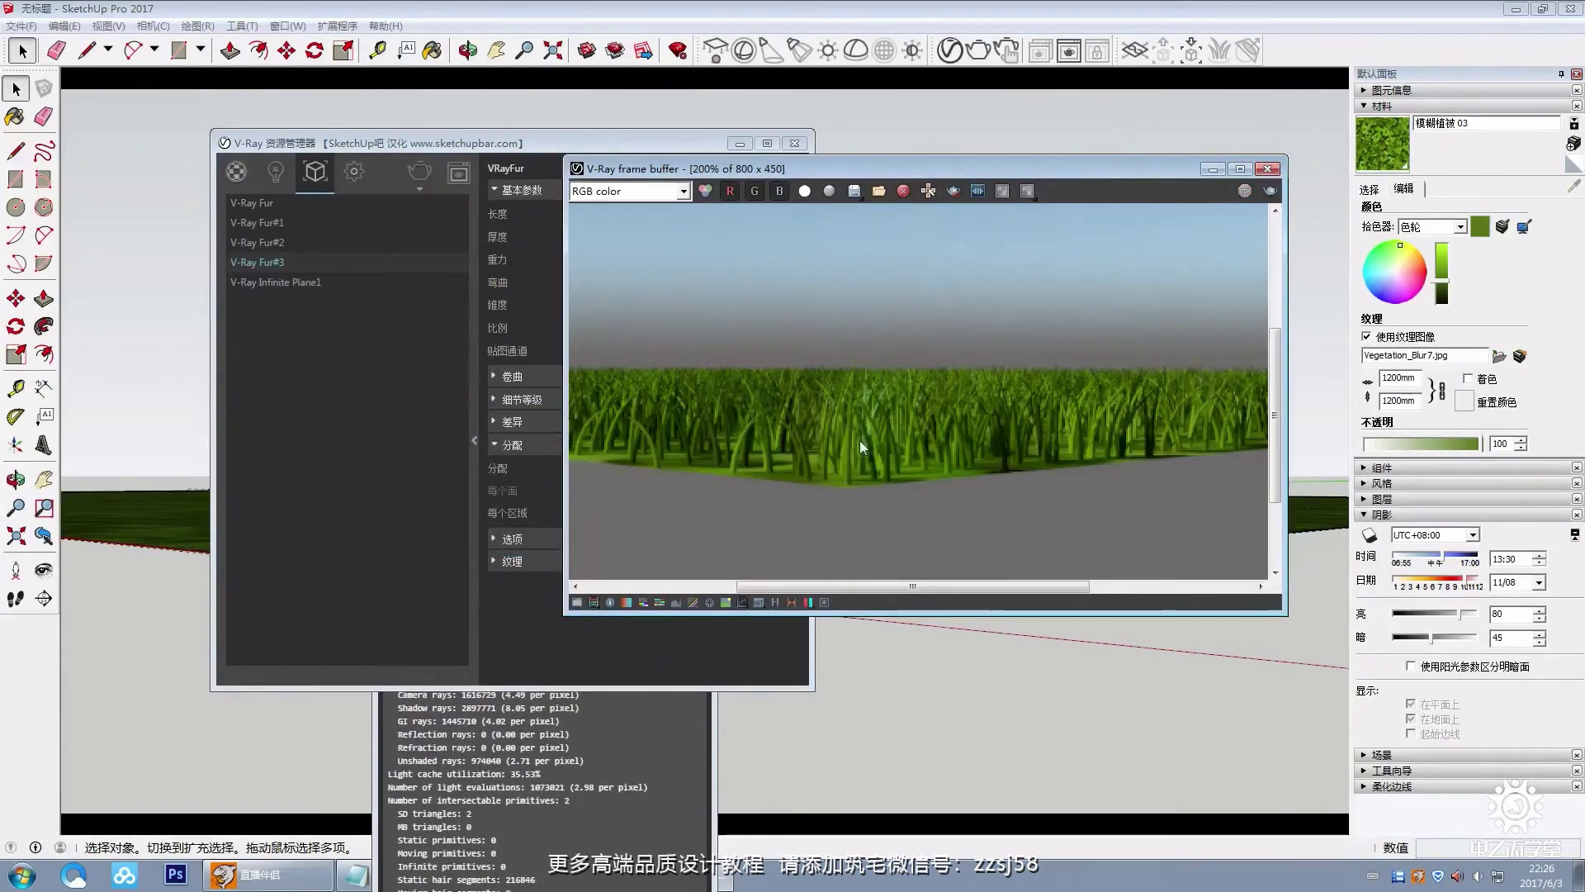
left_click_drag(530, 145, 319, 113)
left_click(692, 668)
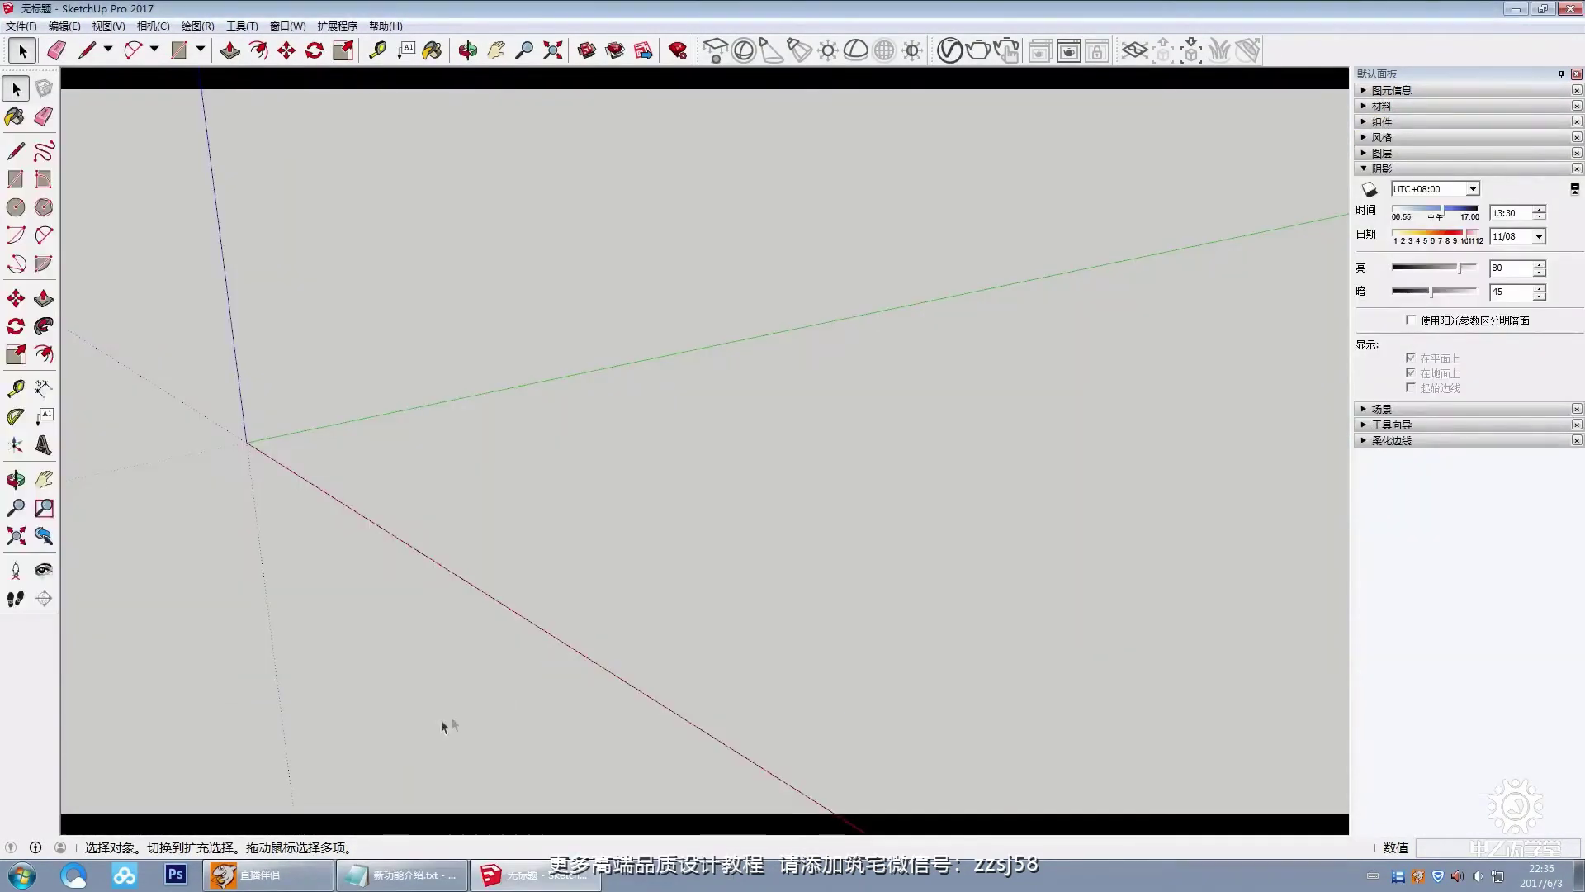
Step: Open 1.skp from the su 3d植物 folder inside VRAY3.4第四节课 on the desktop, discarding changes to the untitled model
middle_click_drag(638, 380, 611, 474)
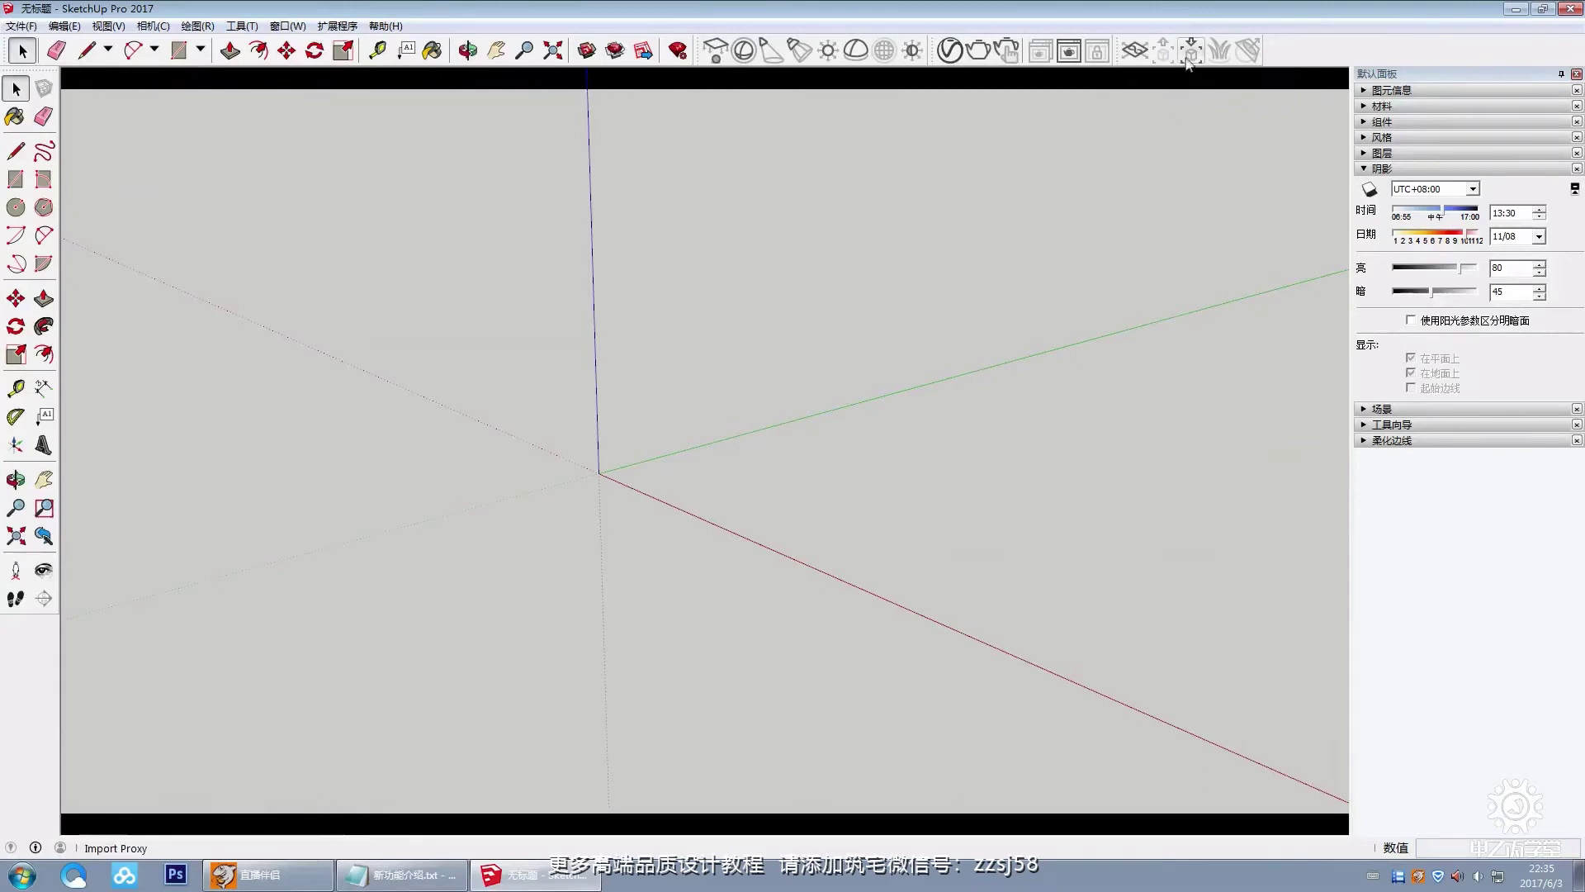
left_click(21, 26)
left_click(73, 71)
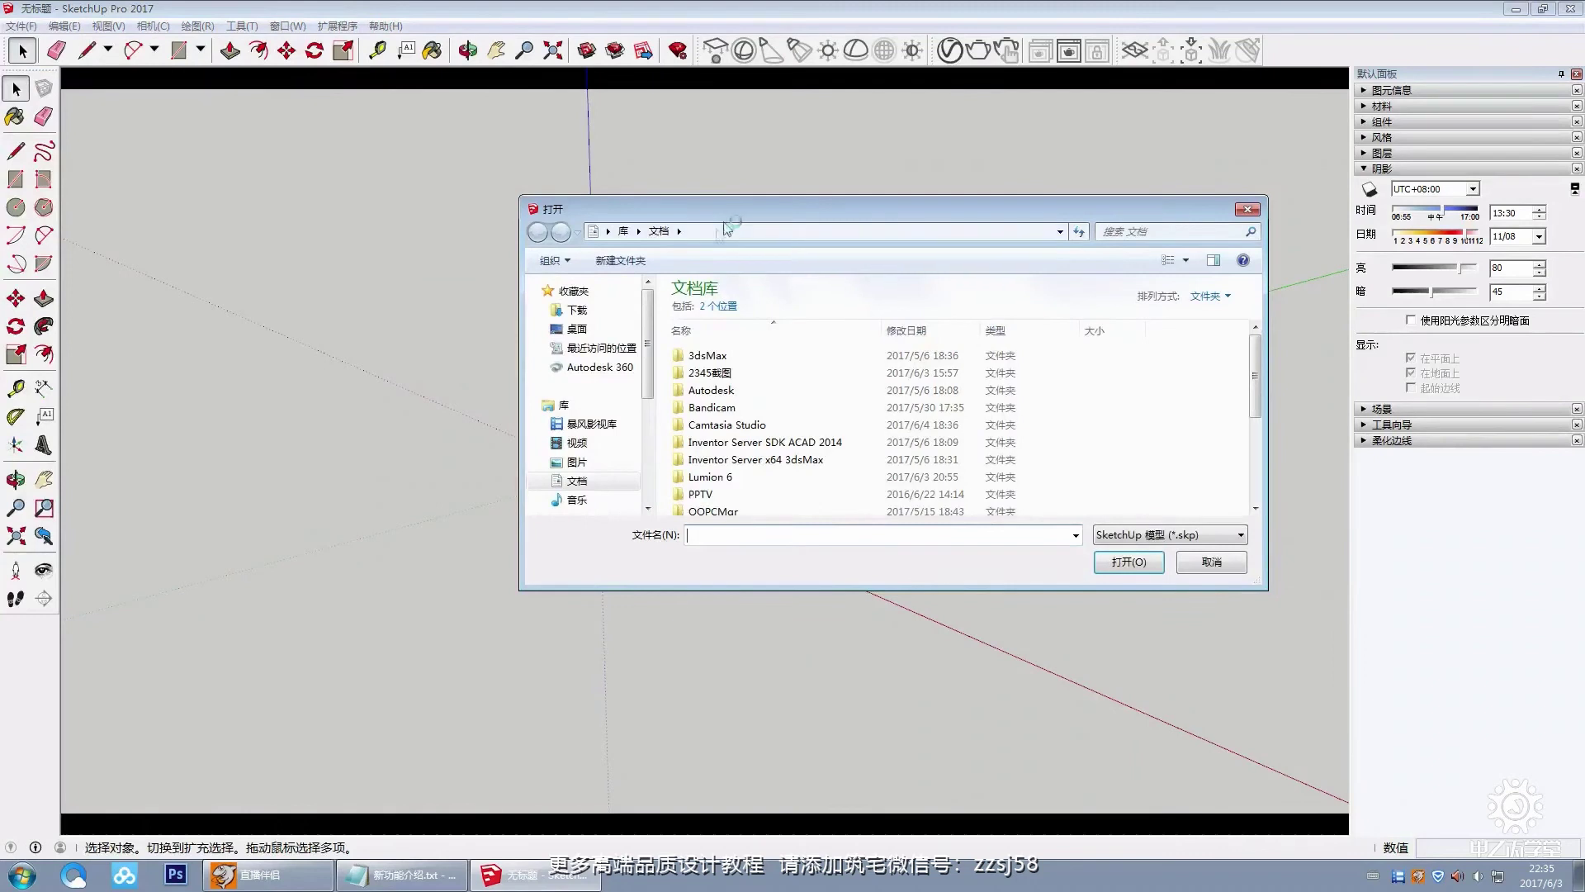
left_click(413, 268)
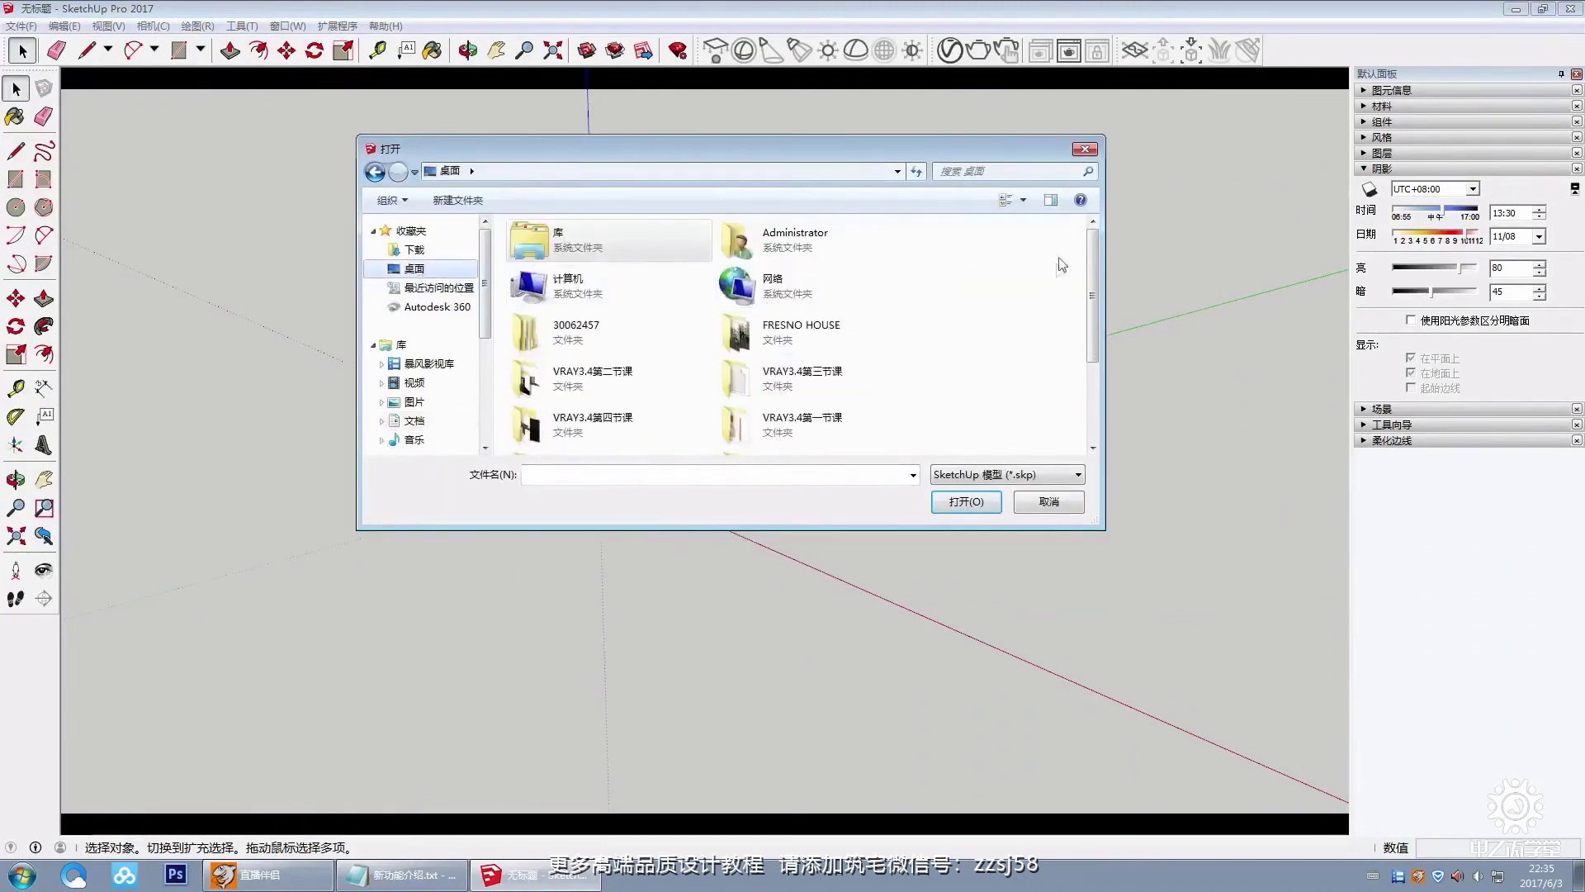
scroll(1093, 245, "down", 2)
double_click(582, 363)
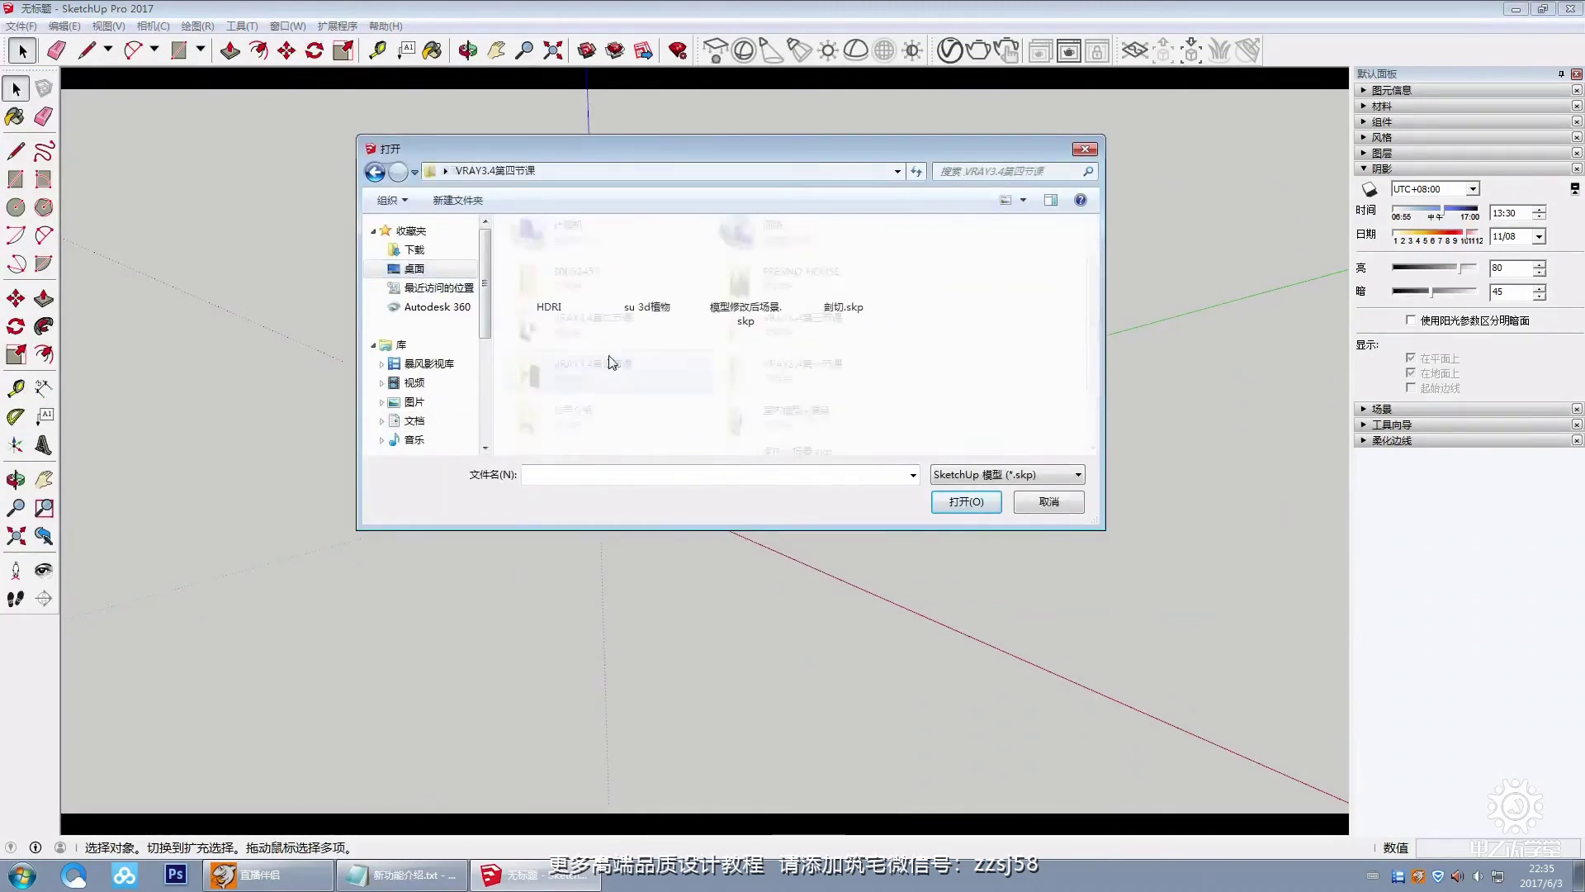
double_click(661, 273)
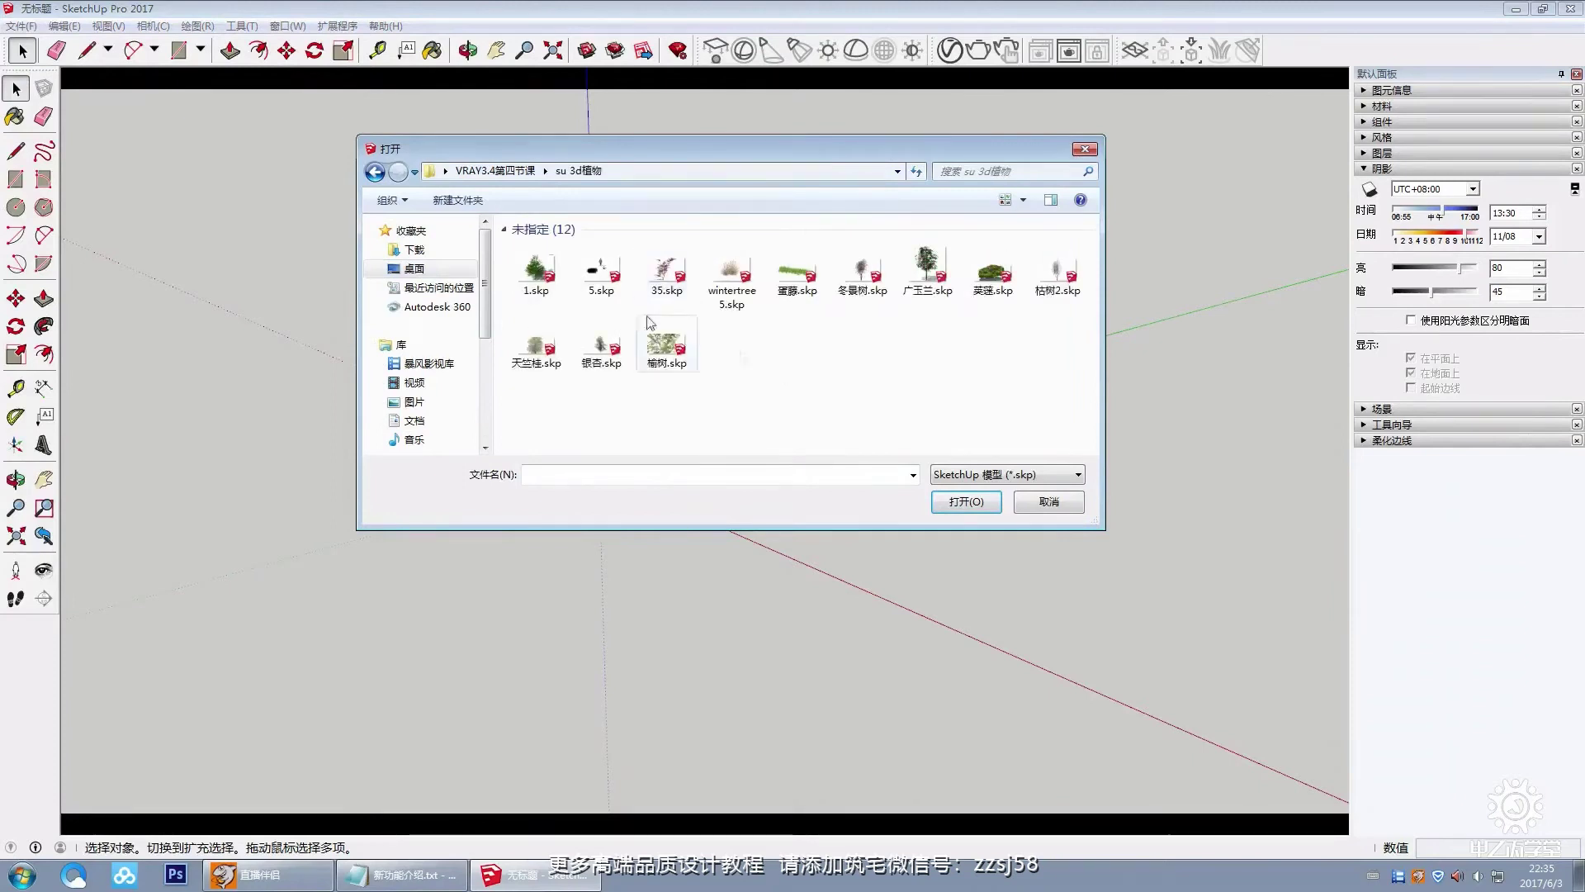
left_click(538, 273)
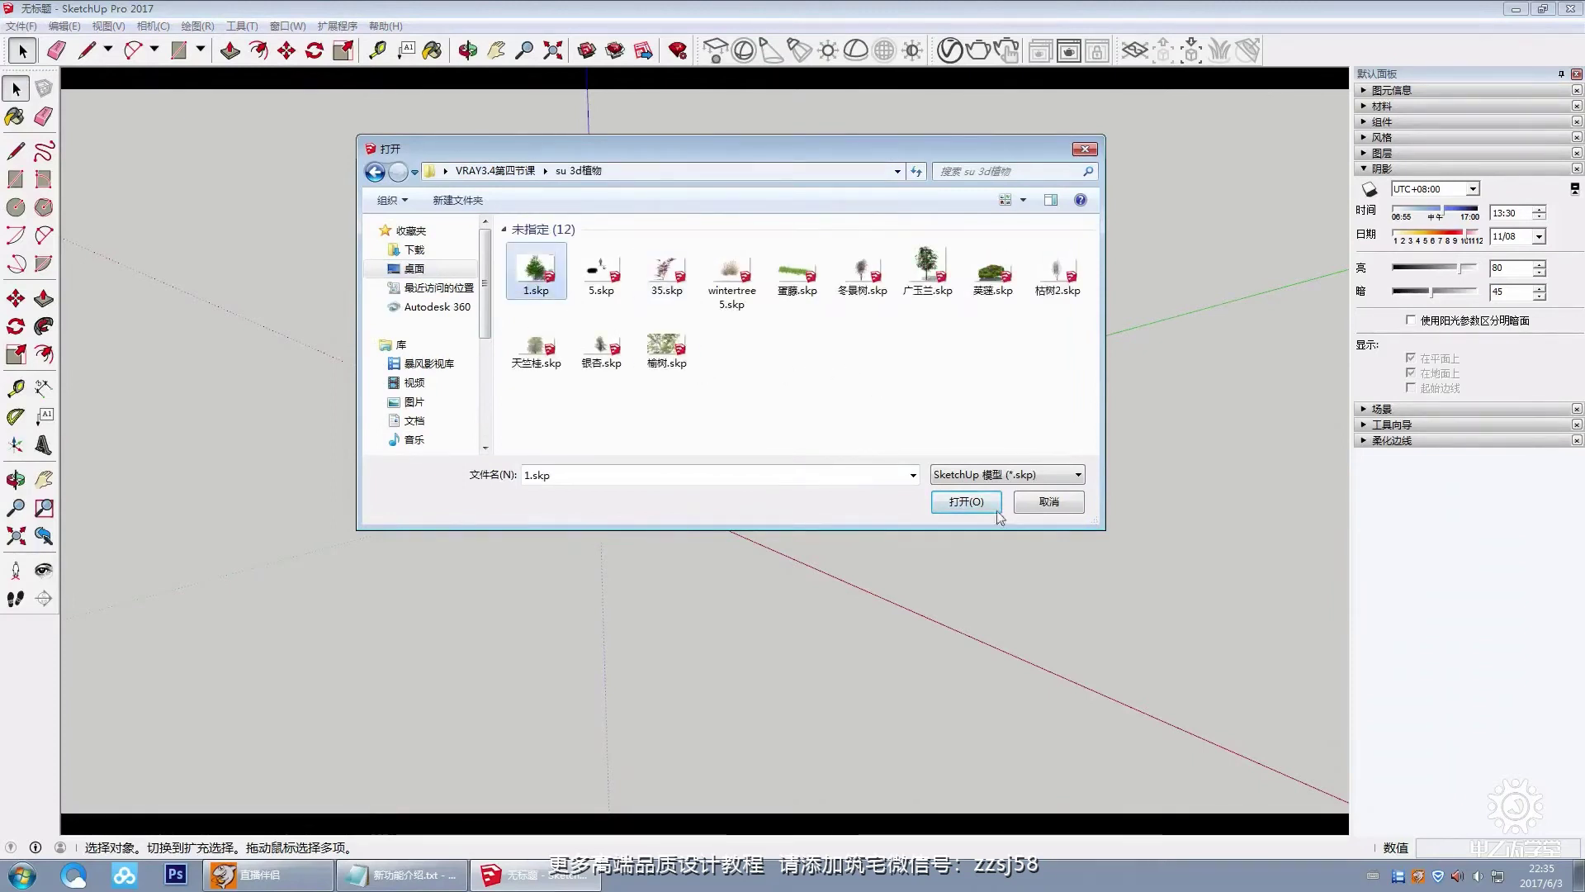
left_click(956, 504)
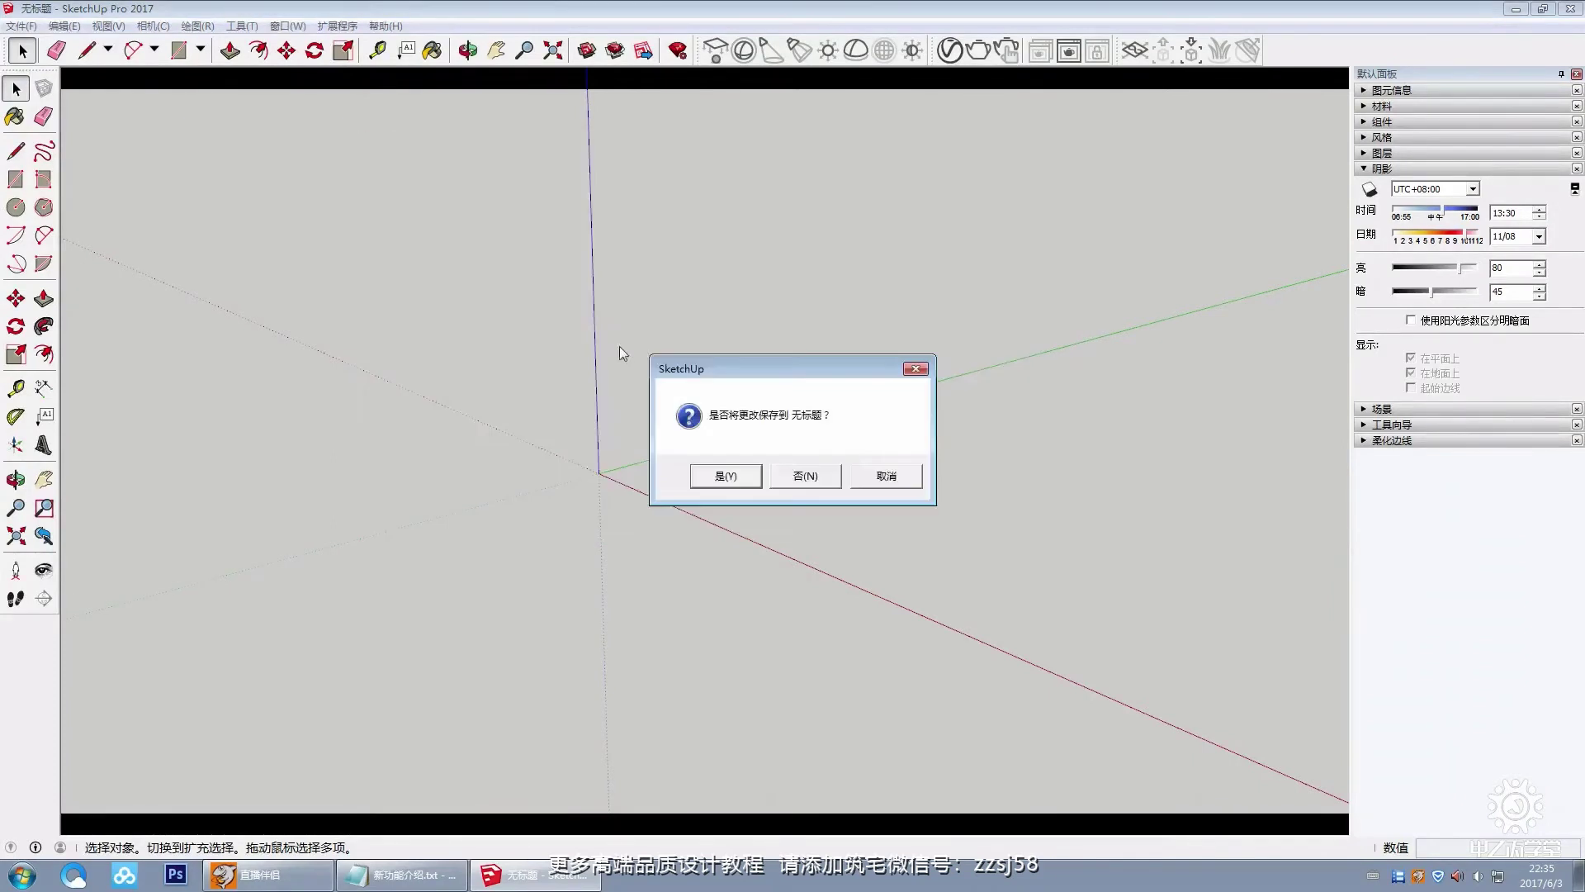
left_click(790, 476)
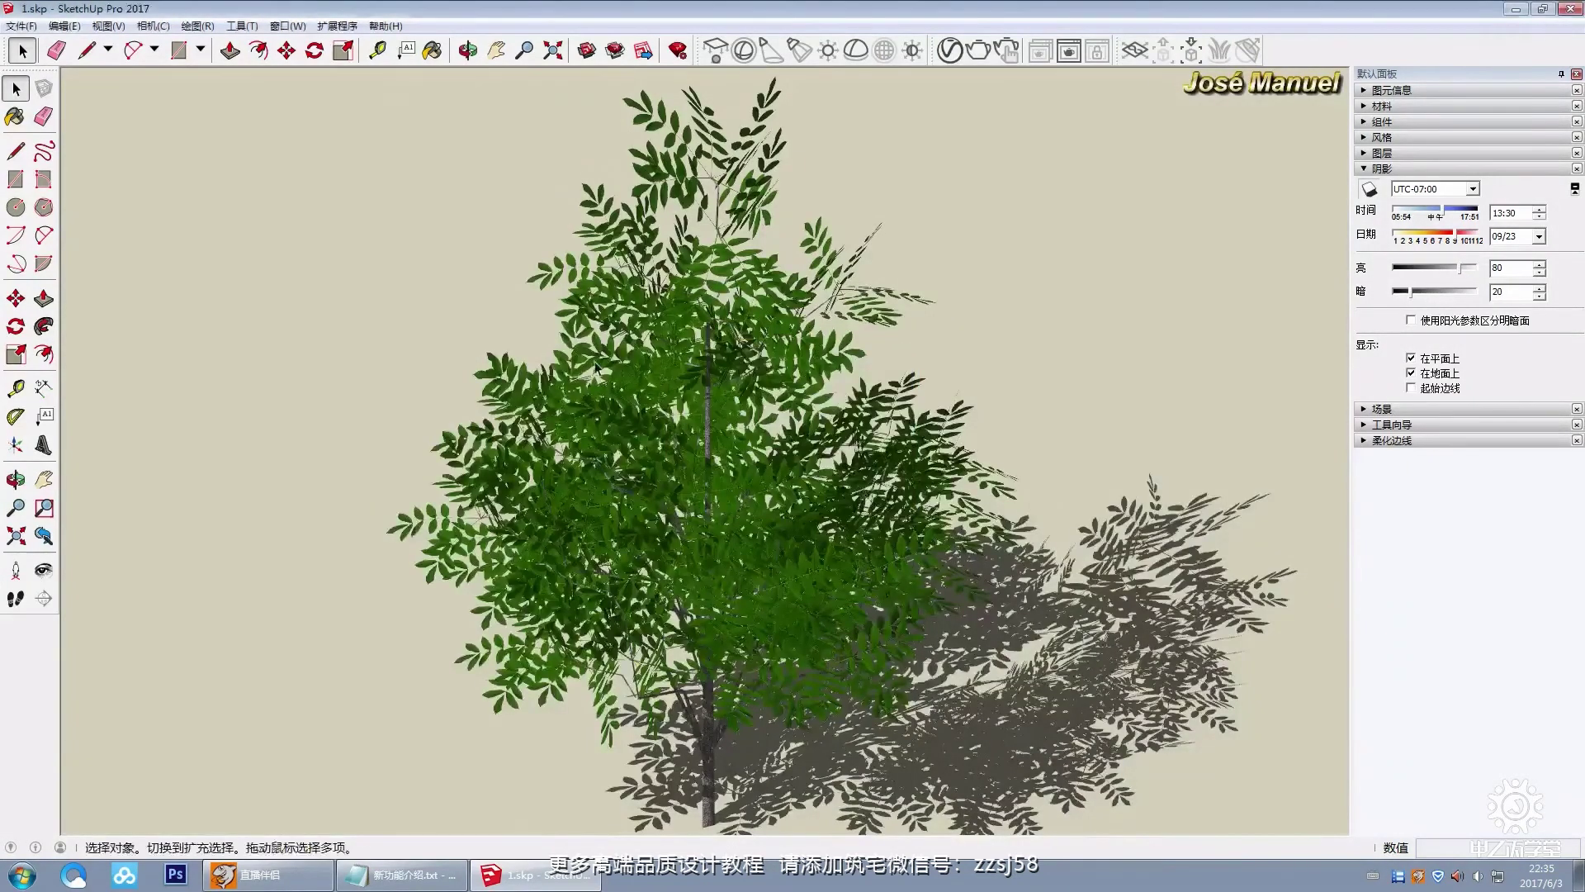
Step: Select all parts of the tree and combine them into a single component
scroll(596, 364, "down", 3)
middle_click_drag(596, 366, 592, 310)
left_click(677, 347)
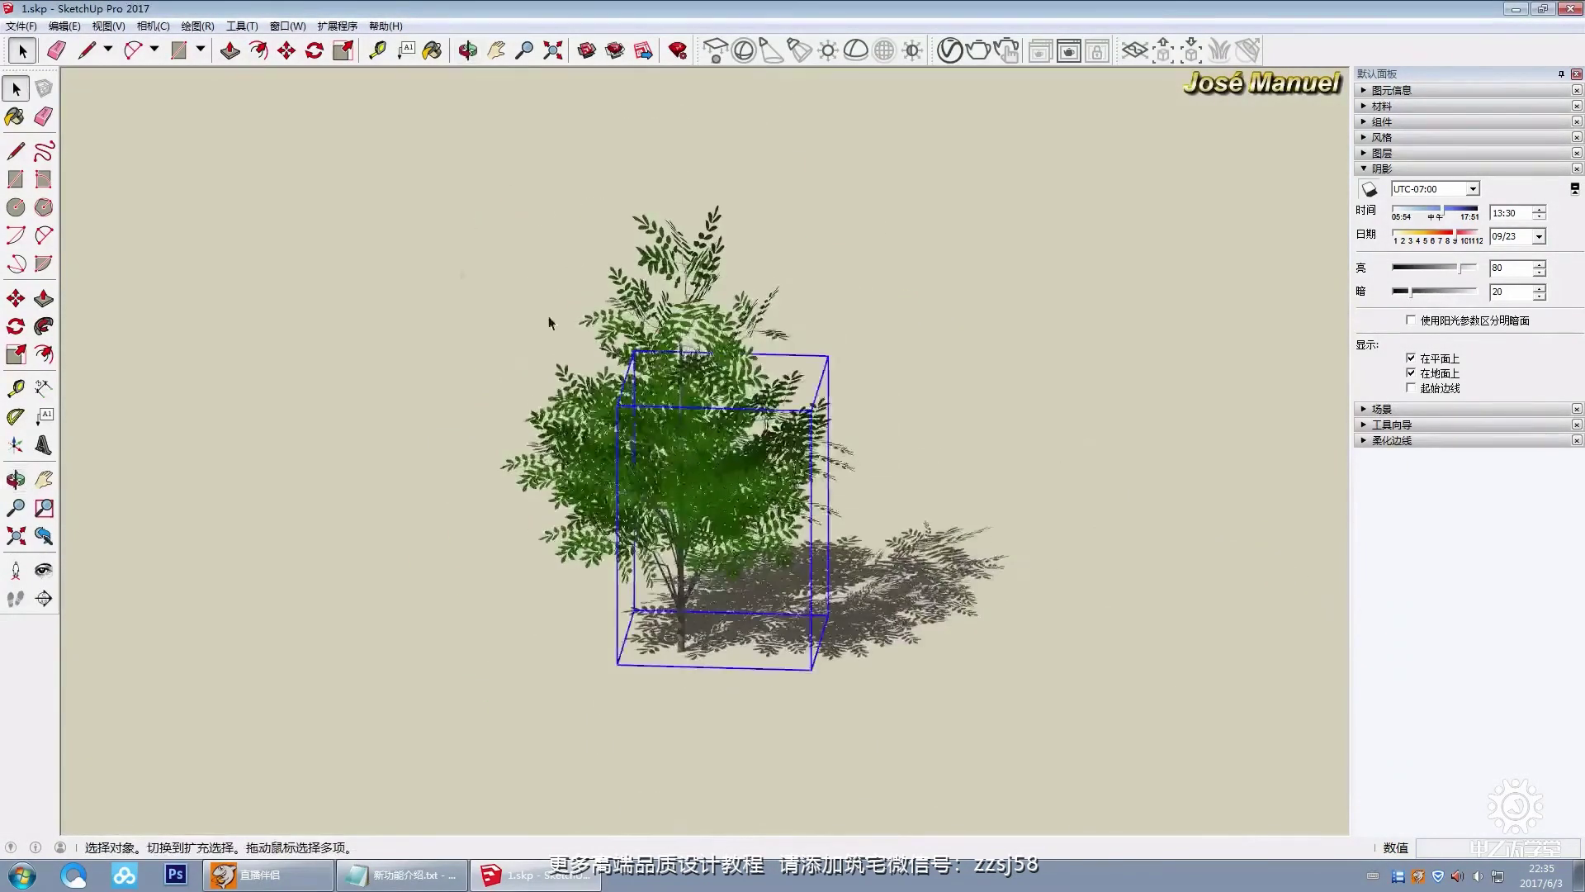
scroll(551, 323, "down", 3)
left_click_drag(385, 142, 789, 593)
key("g")
key("Return")
Step: Copy the tree component twice, placing the second copy about 797 cm from the first
middle_click_drag(781, 603, 844, 616)
key("m")
key("ctrl")
left_click(701, 590)
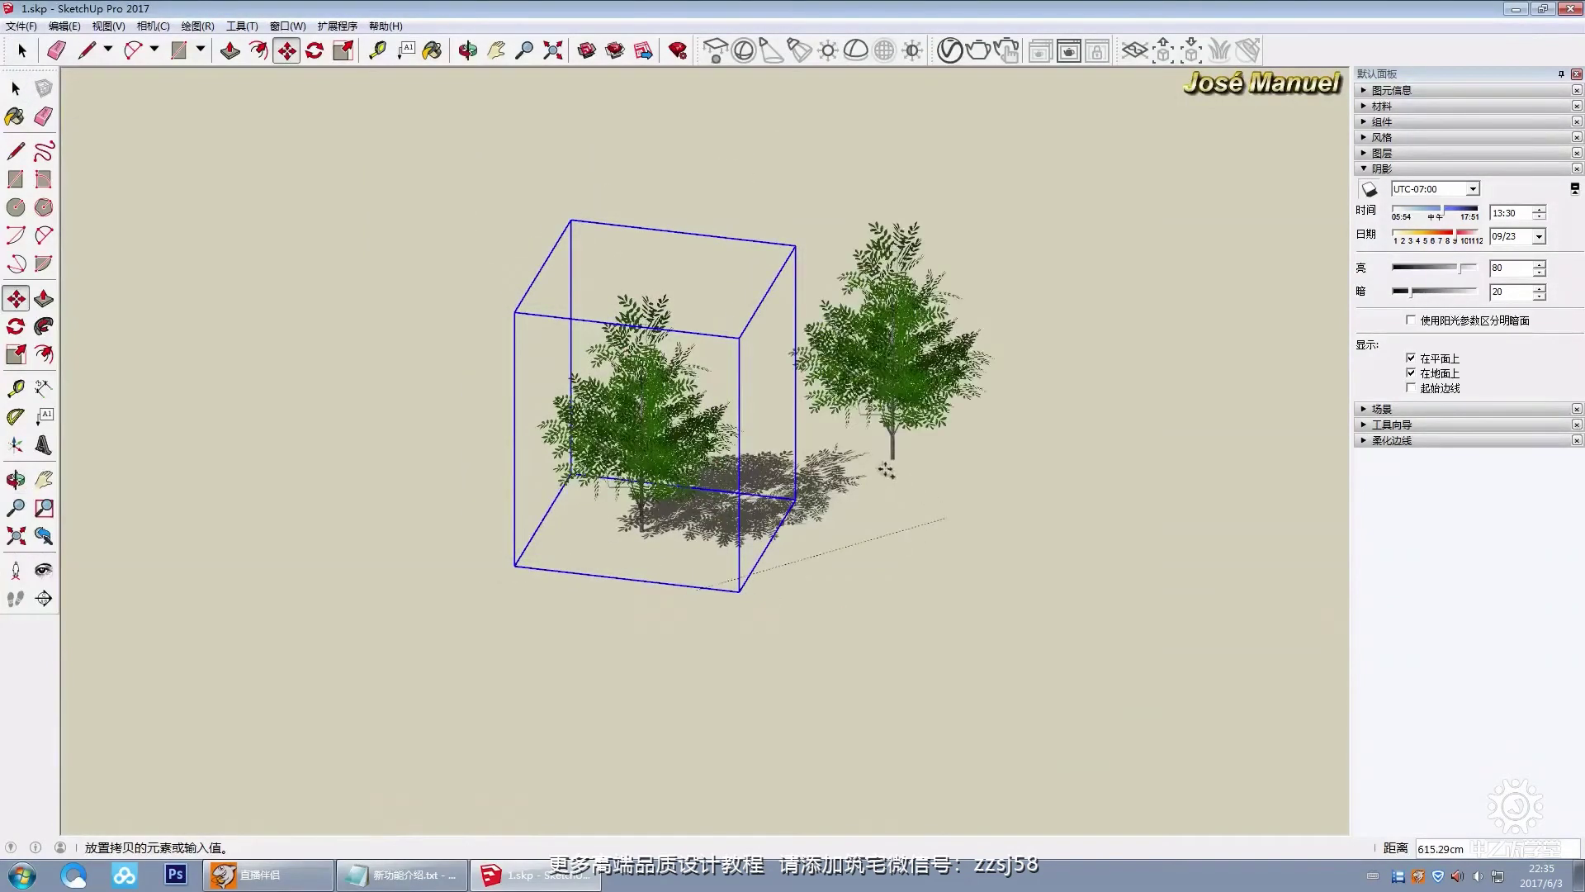
left_click(863, 446)
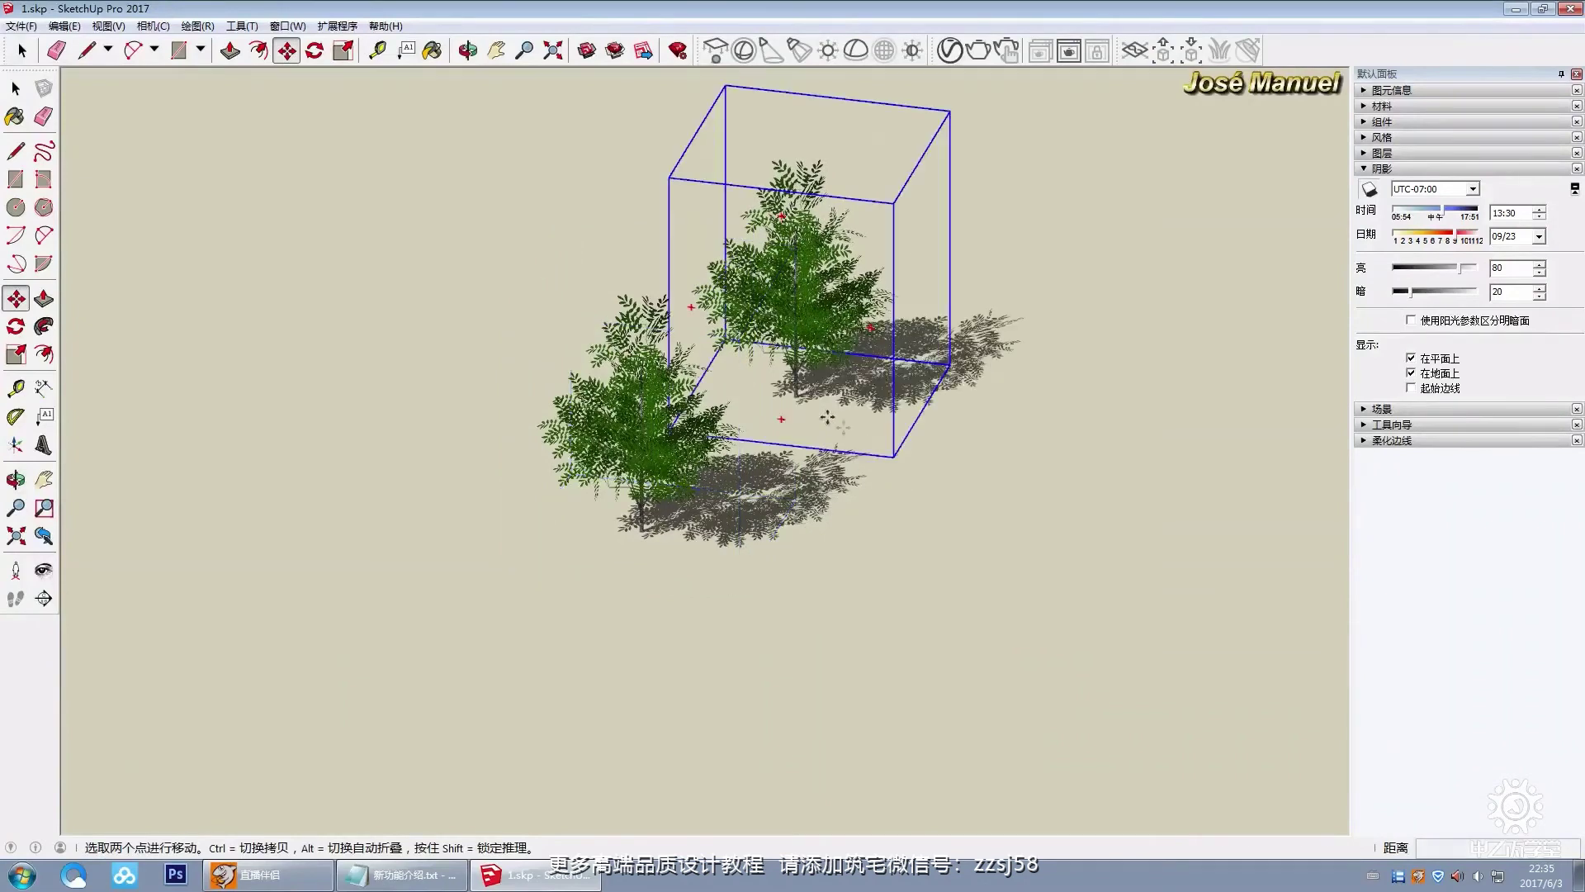
key("ctrl")
left_click(1041, 574)
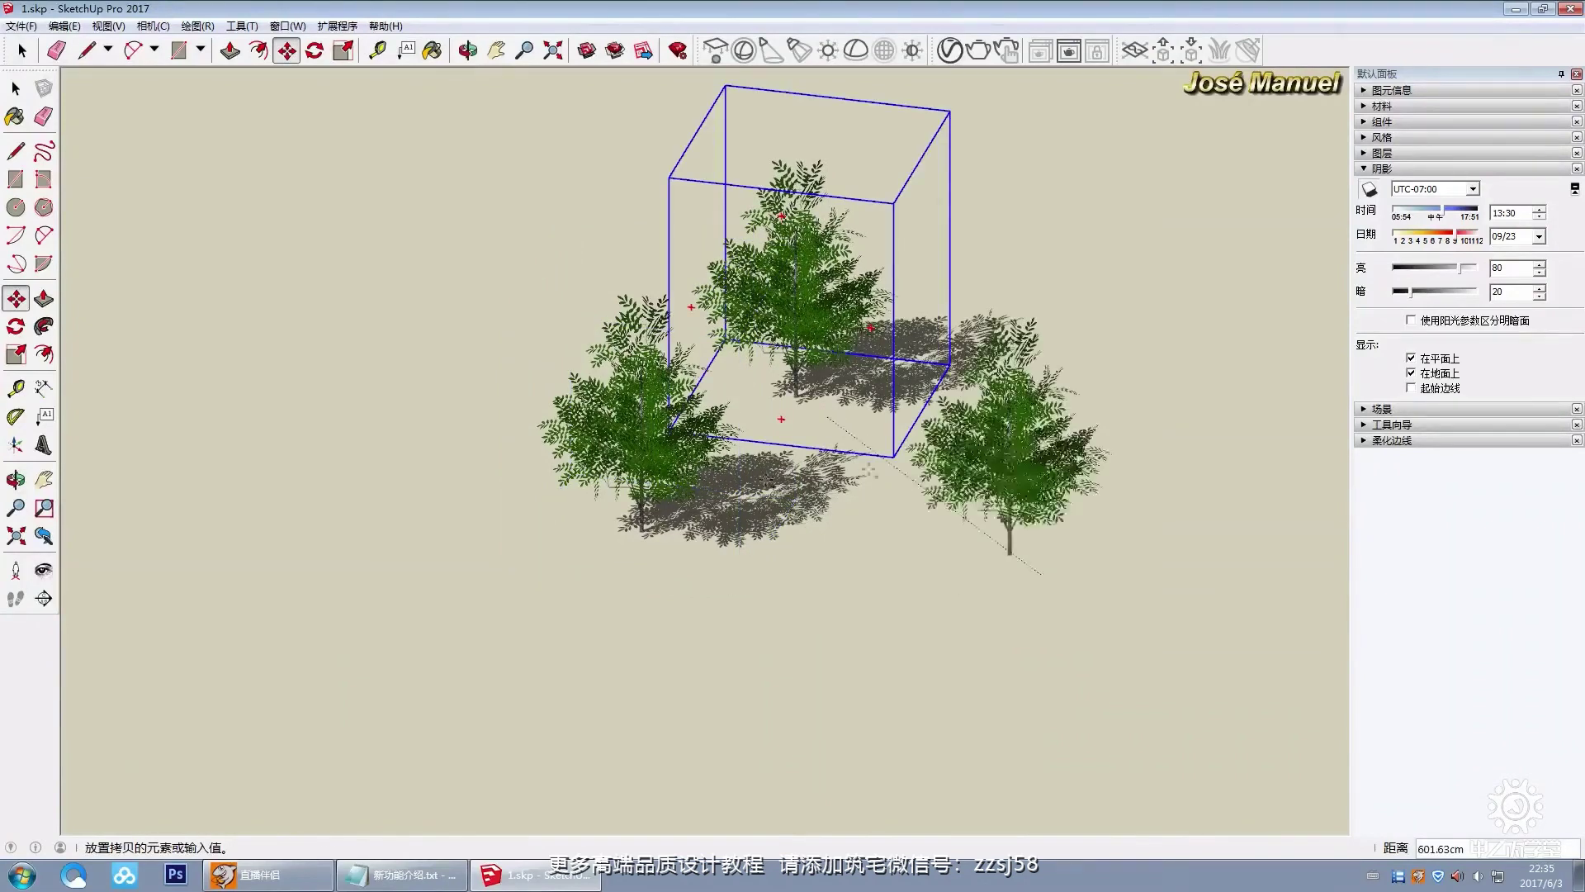
left_click(981, 590)
middle_click_drag(895, 626, 972, 414)
key("space")
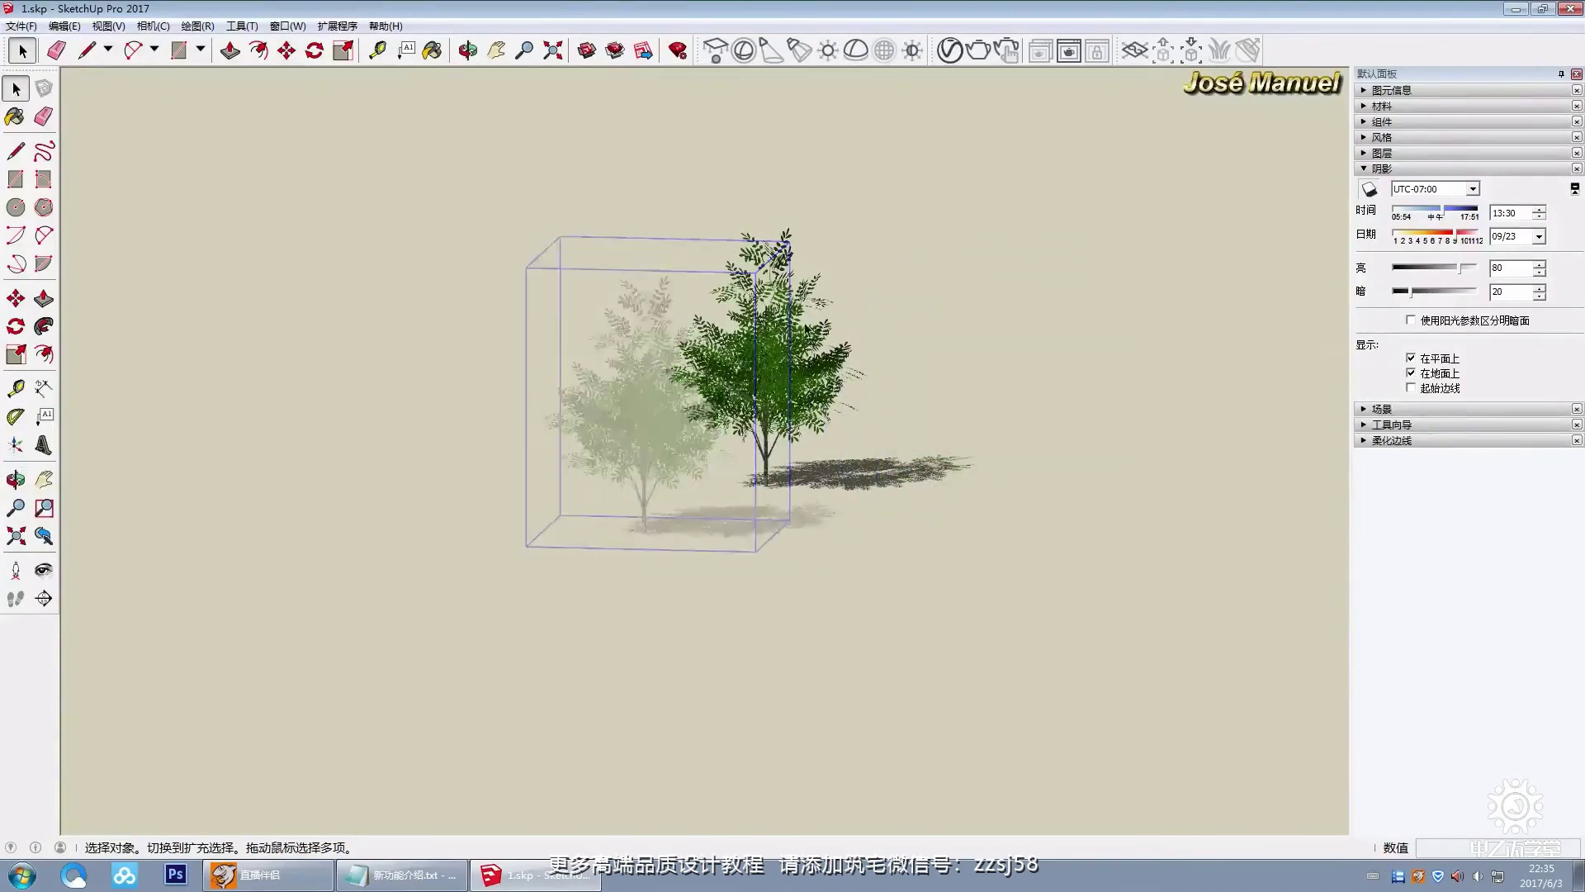
Step: Export the tree component as the V-Ray proxy zhiwu.vrmesh in the VRAY3.4第四节课 folder and replace the selection with the proxy
scroll(840, 324, "up", 5)
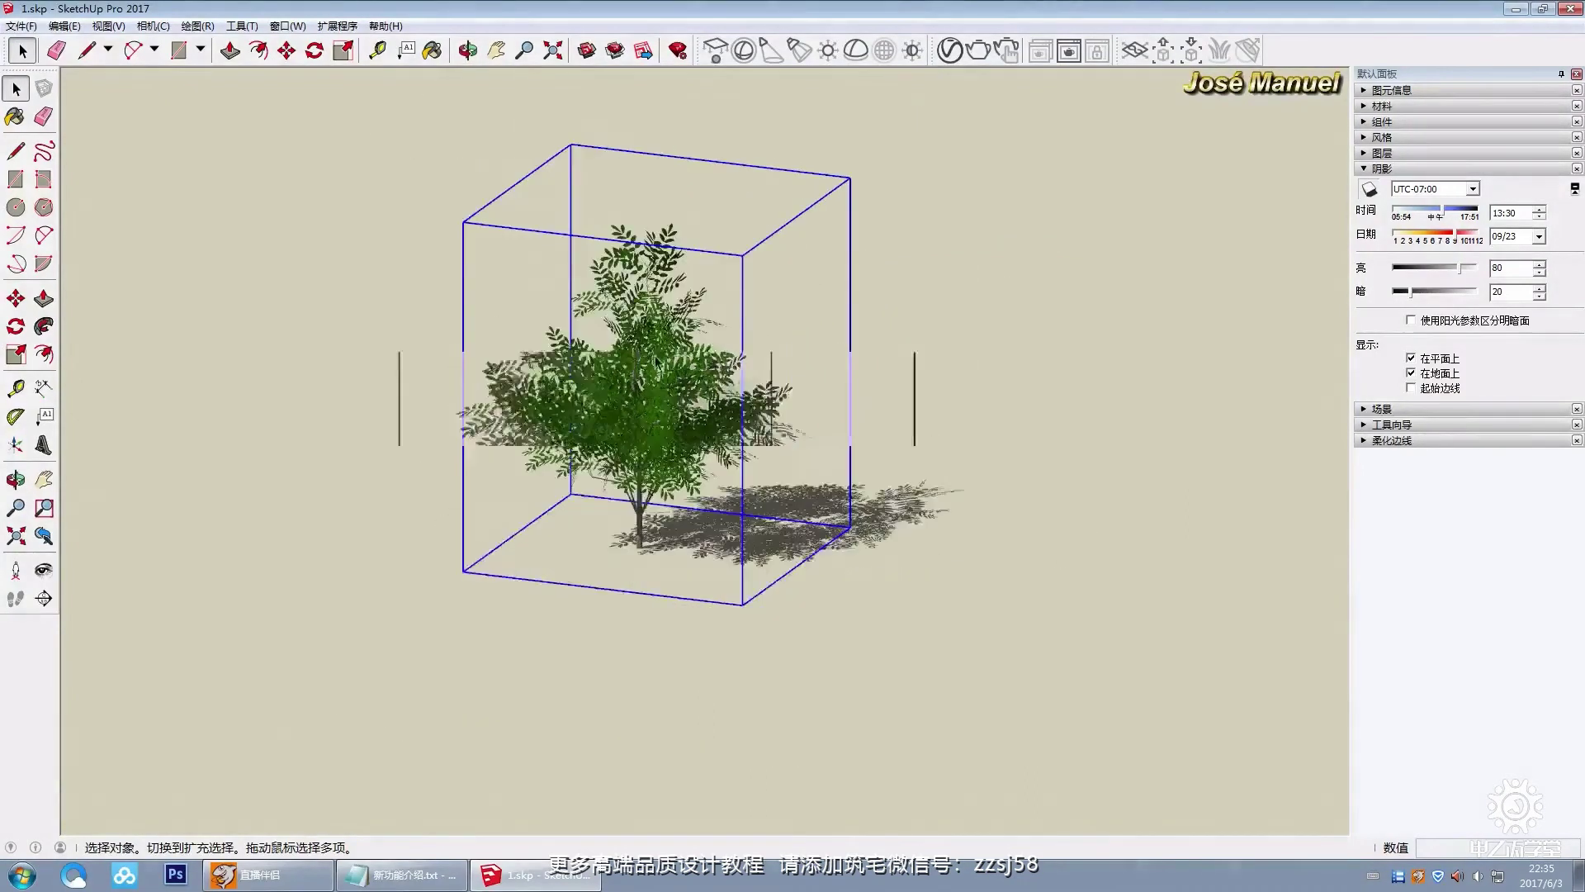
scroll(656, 362, "down", 1)
mouse_move(656, 362)
middle_mouse_down()
mouse_move(513, 355)
mouse_move(647, 366)
middle_mouse_up()
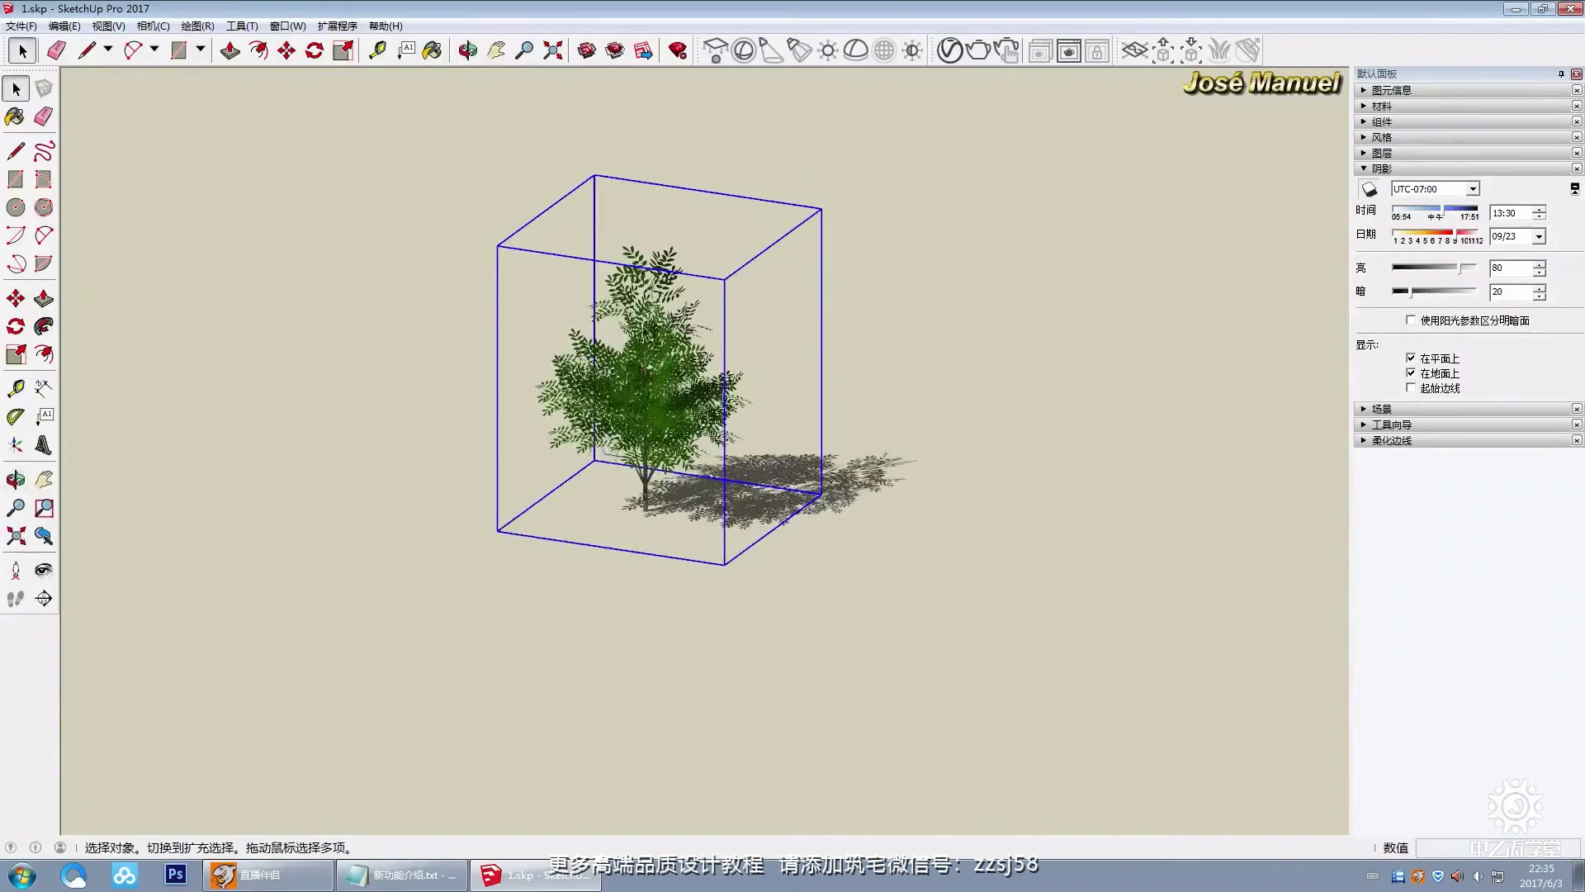
middle_click_drag(664, 306, 688, 352, "shift")
middle_click_drag(659, 437, 672, 408)
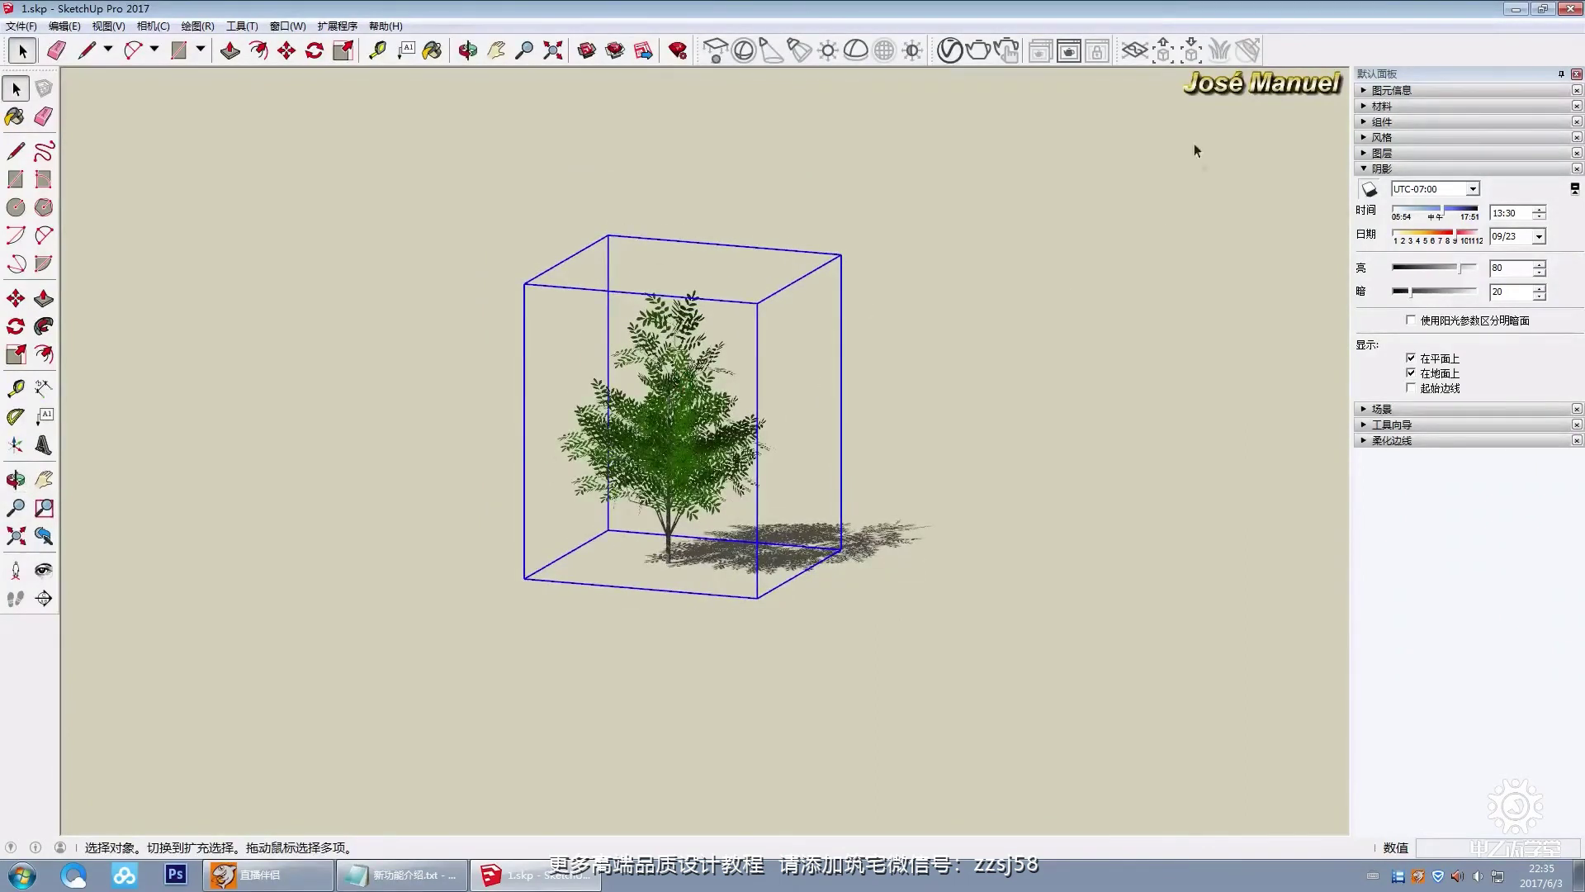
left_click(1164, 56)
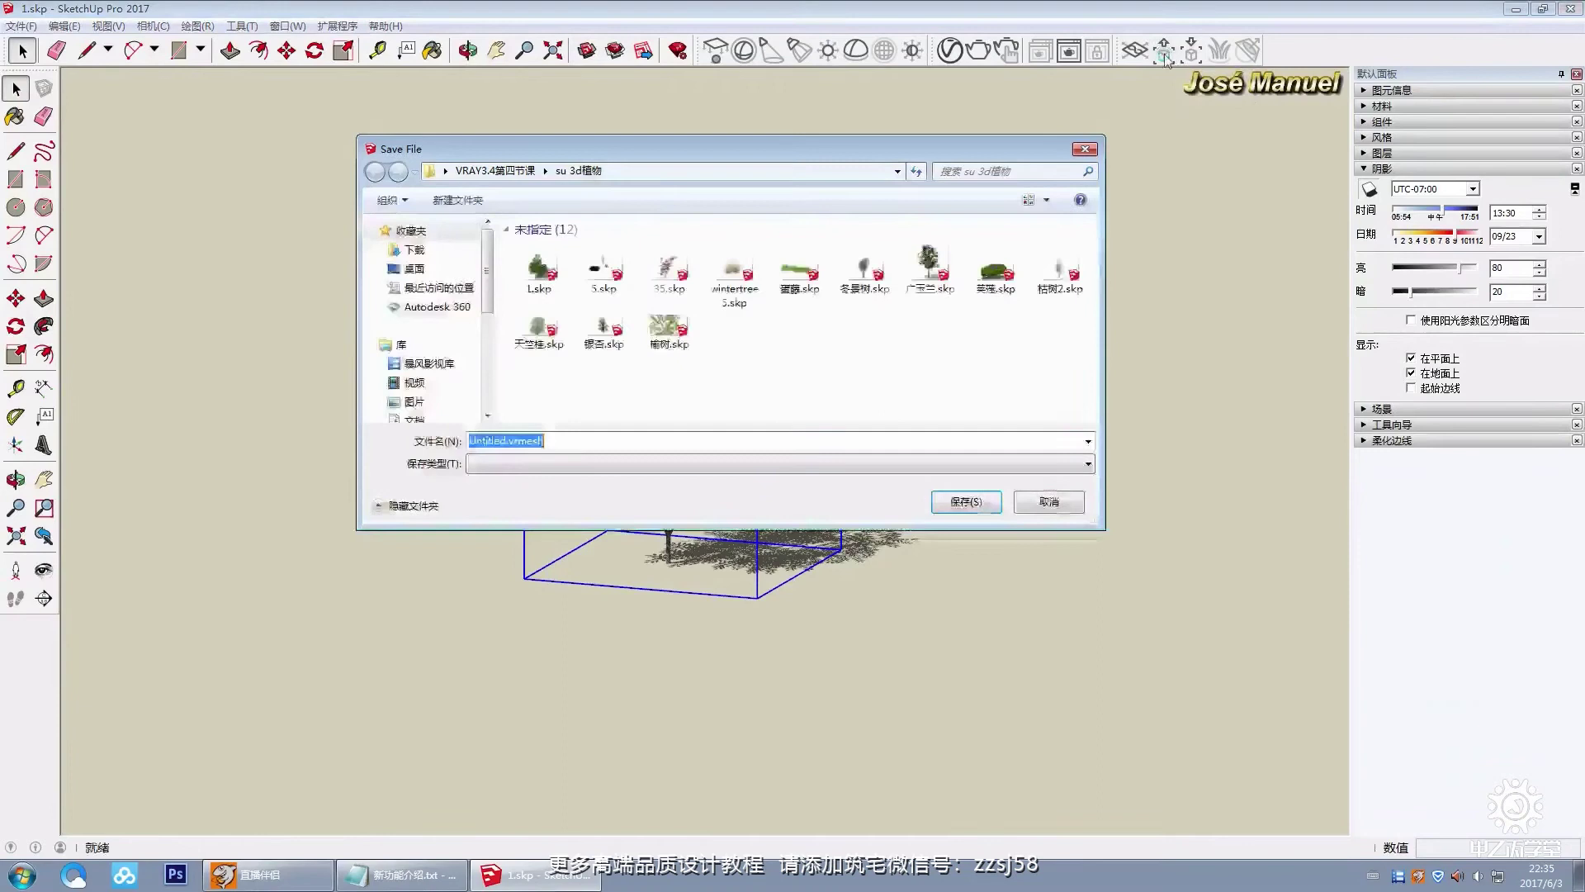
left_click(416, 440)
left_click(470, 440)
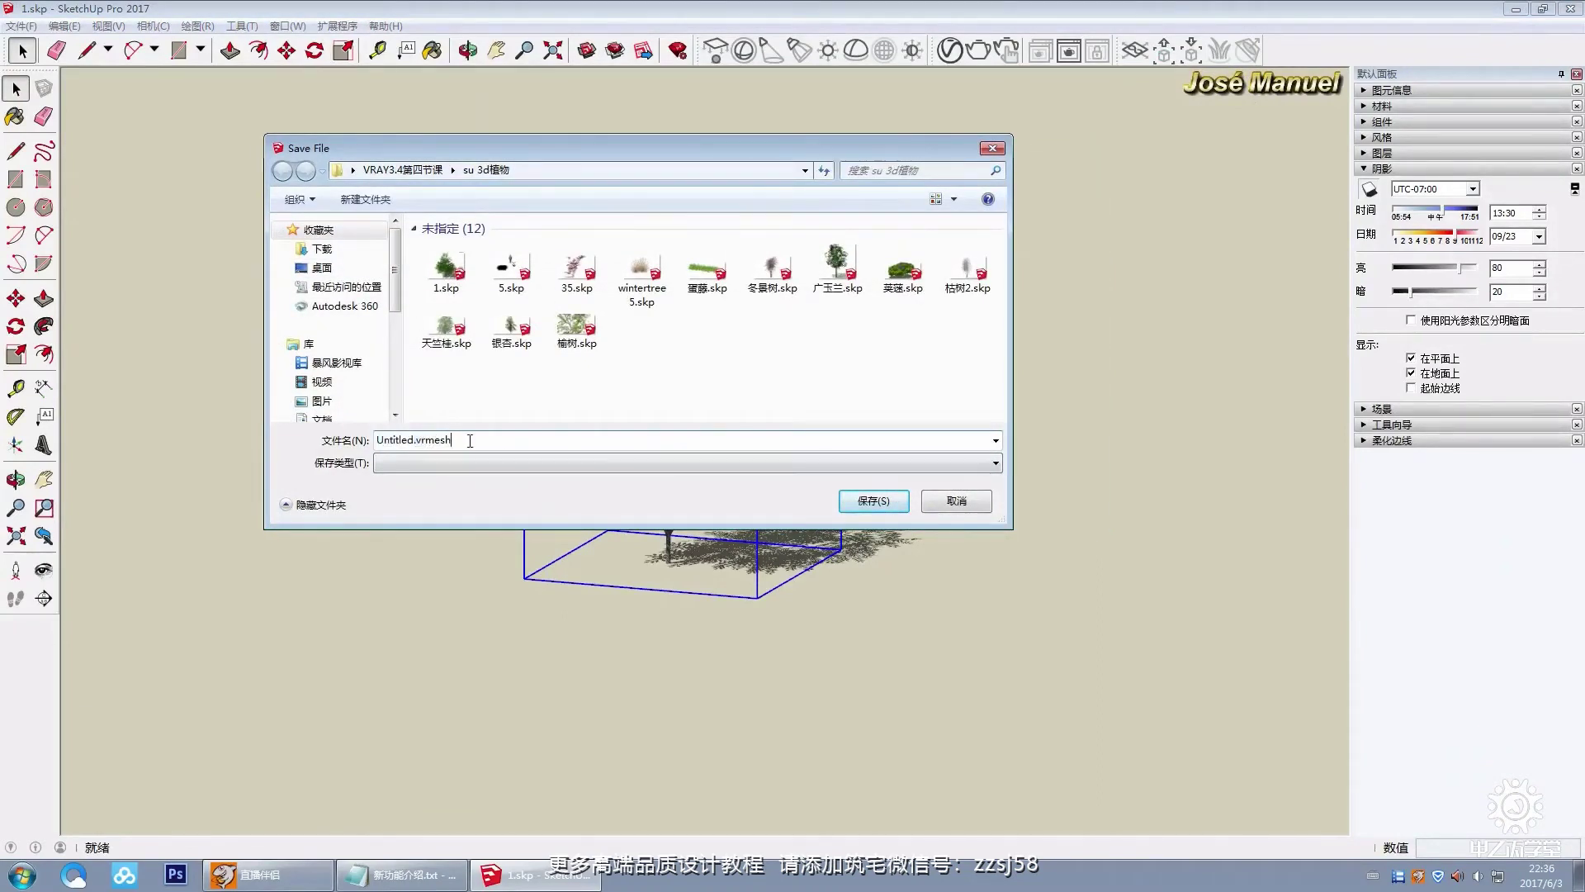
left_click(403, 170)
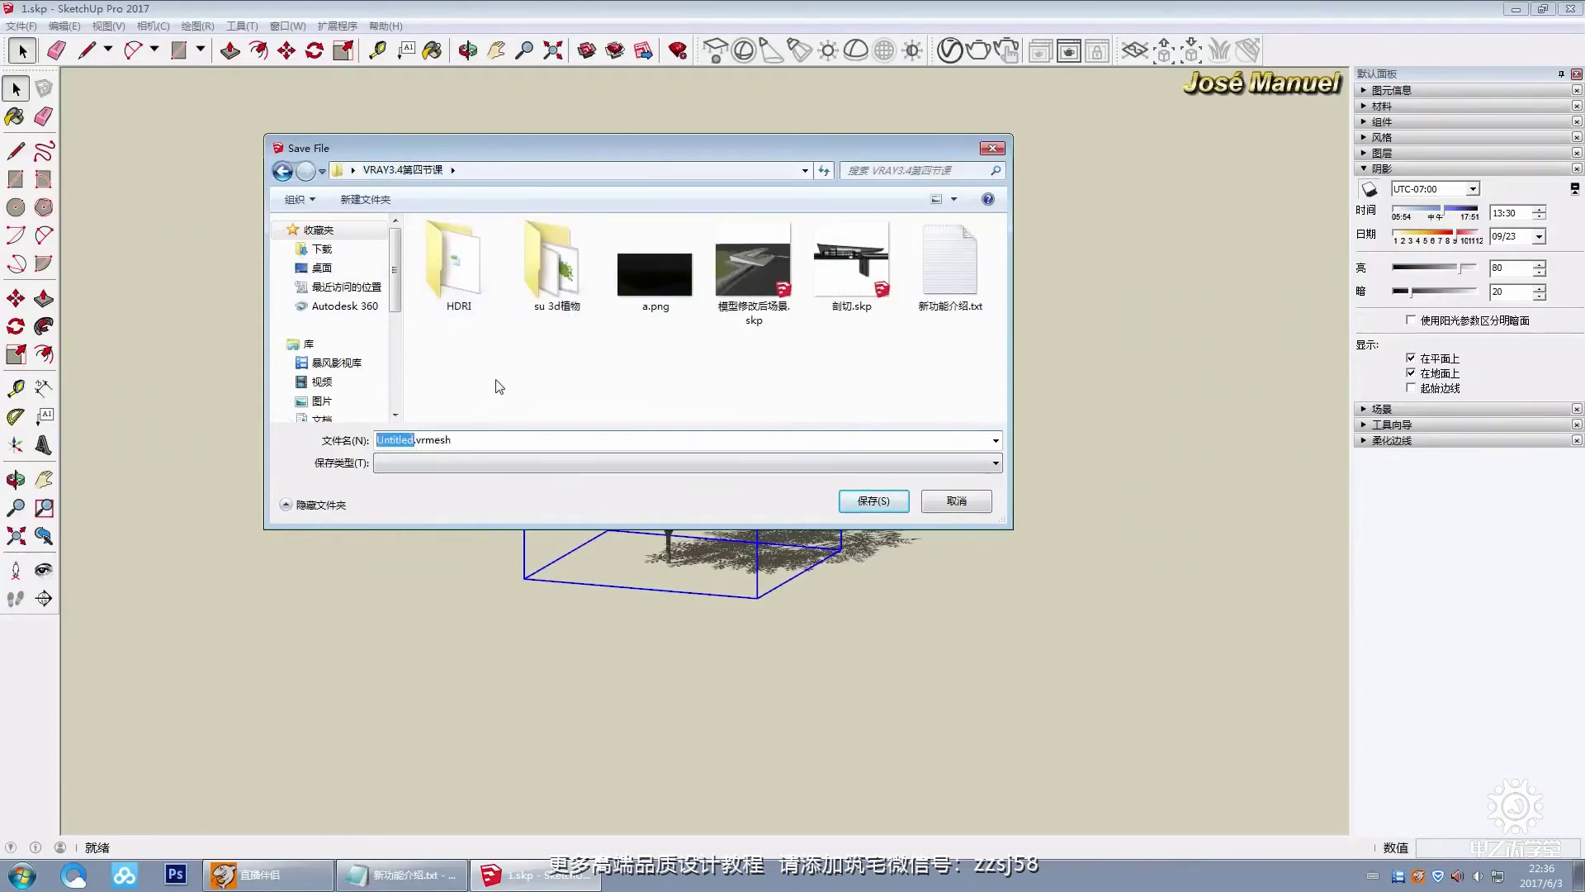
type("zhiwu1")
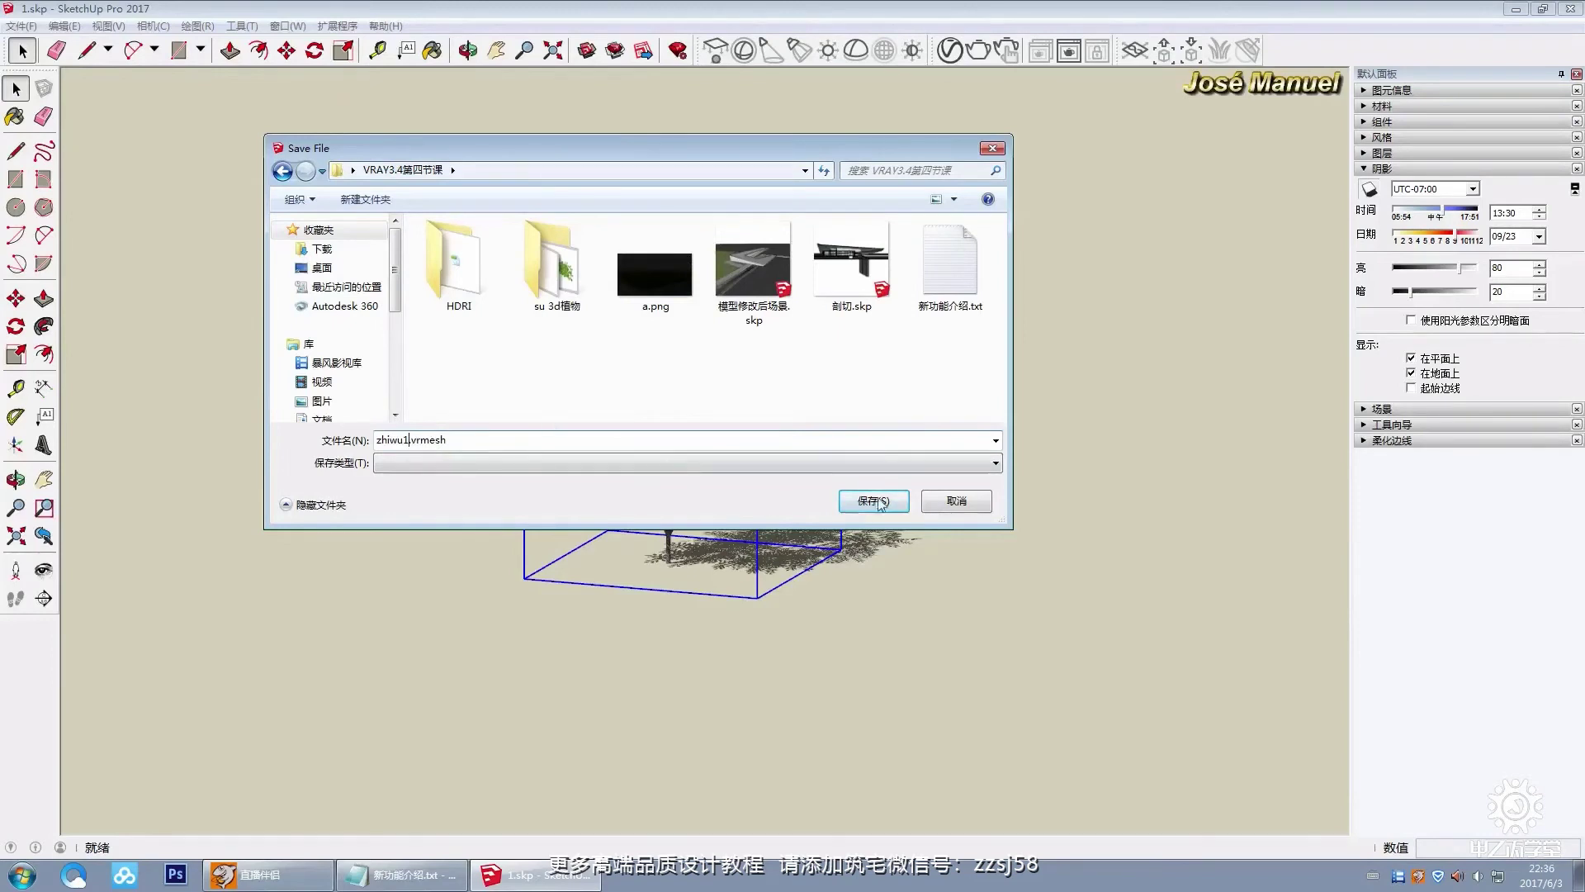
left_click(875, 501)
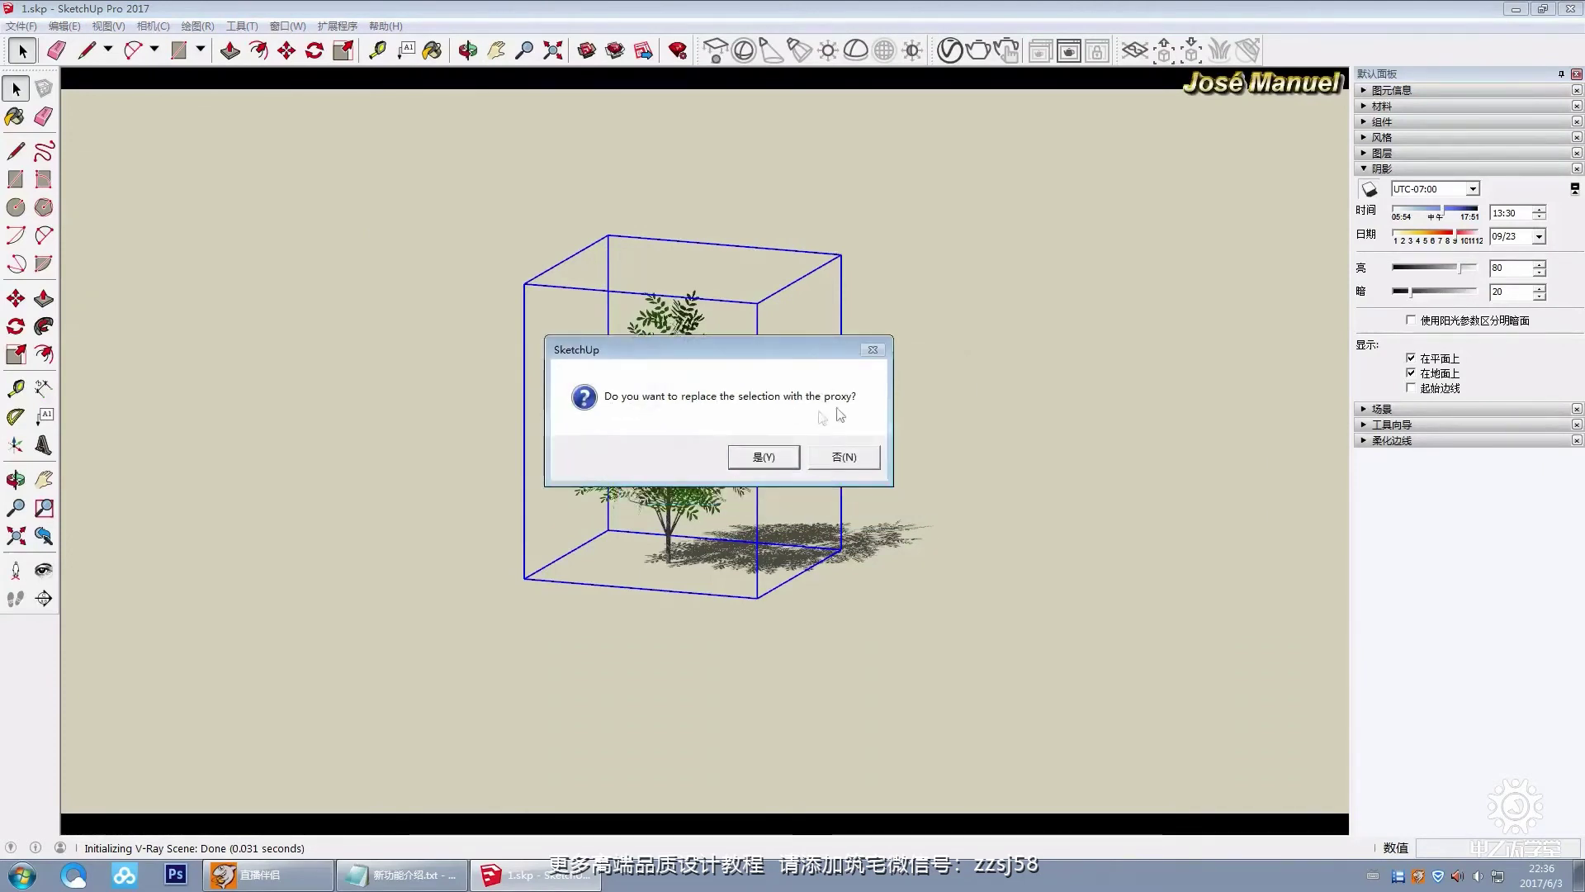
left_click(777, 453)
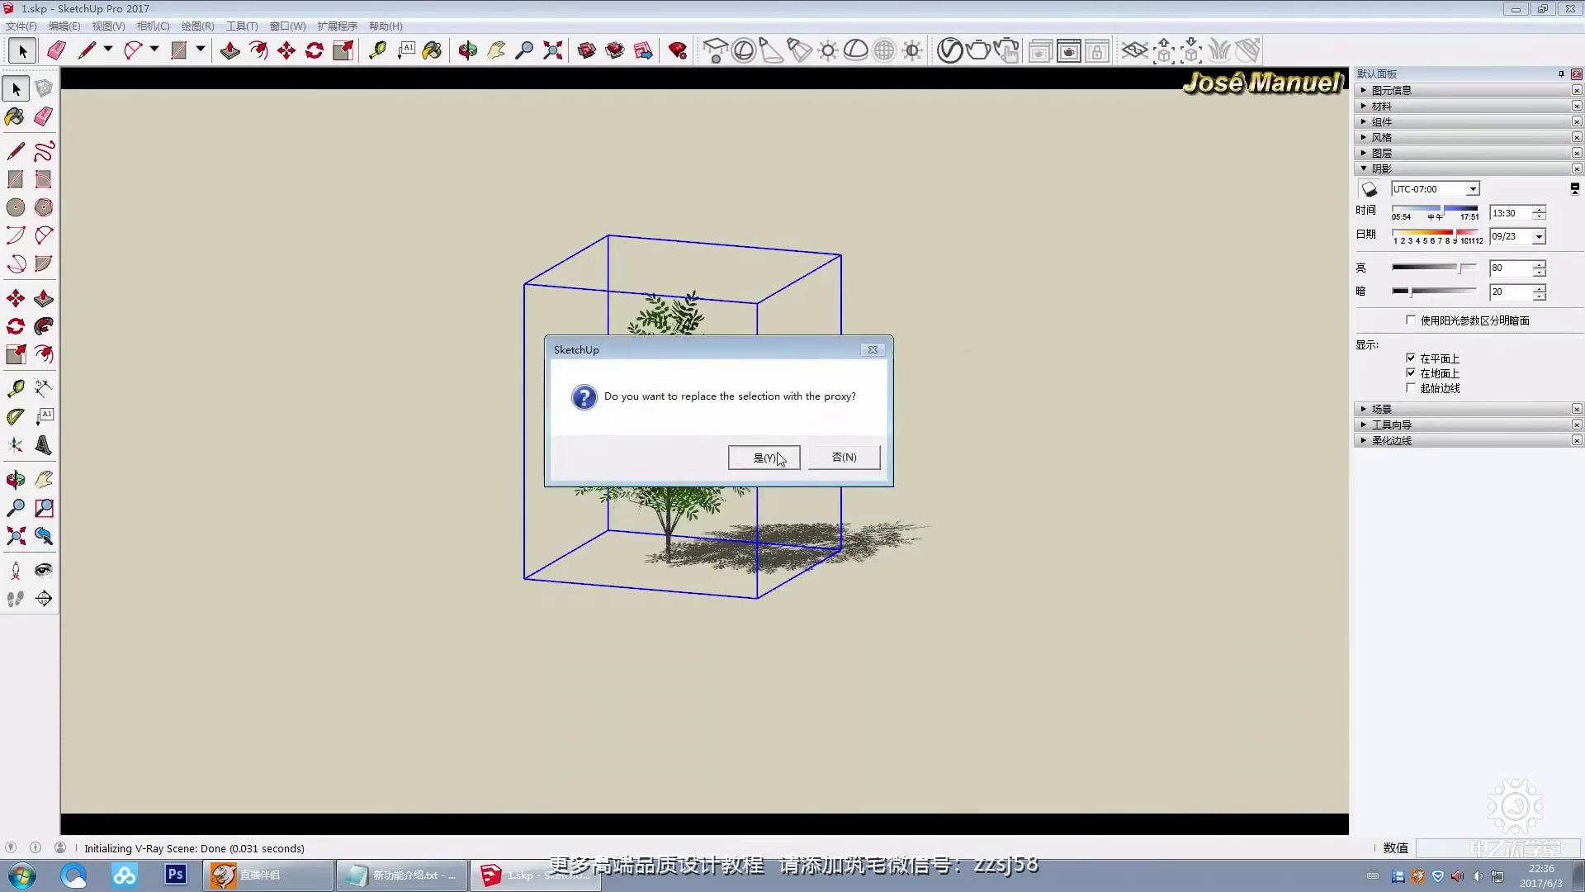
Step: Select and deselect the tree proxy to examine its bounding box and sparse preview geometry
middle_click_drag(826, 404, 826, 474)
left_click_drag(860, 494, 564, 327)
left_click_drag(492, 222, 890, 659)
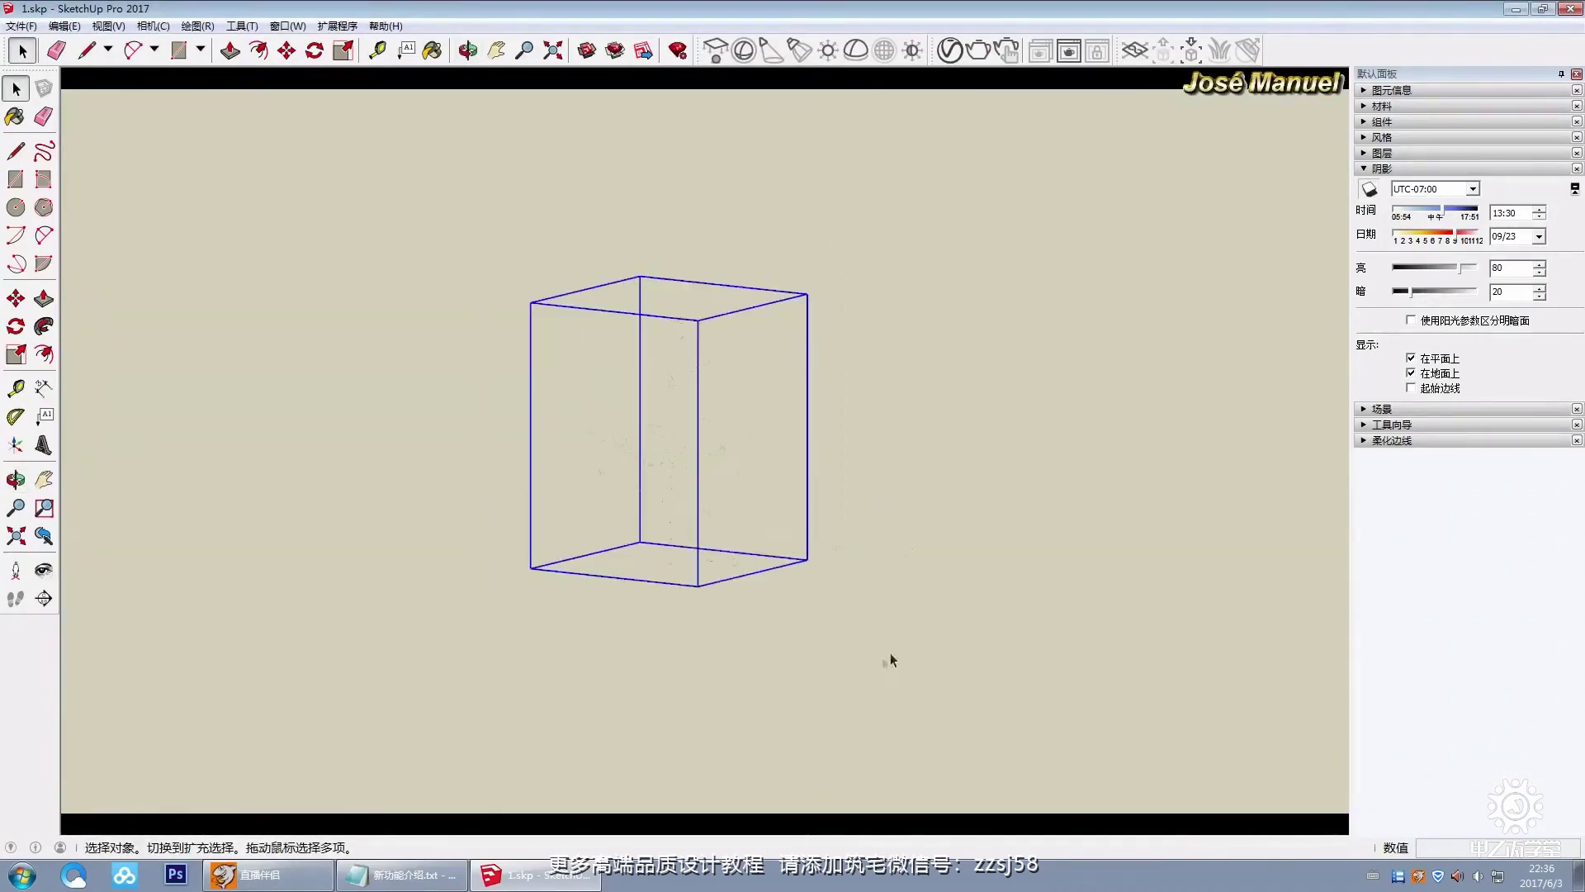
left_click(421, 189)
left_click_drag(420, 189, 904, 634)
left_click(807, 592)
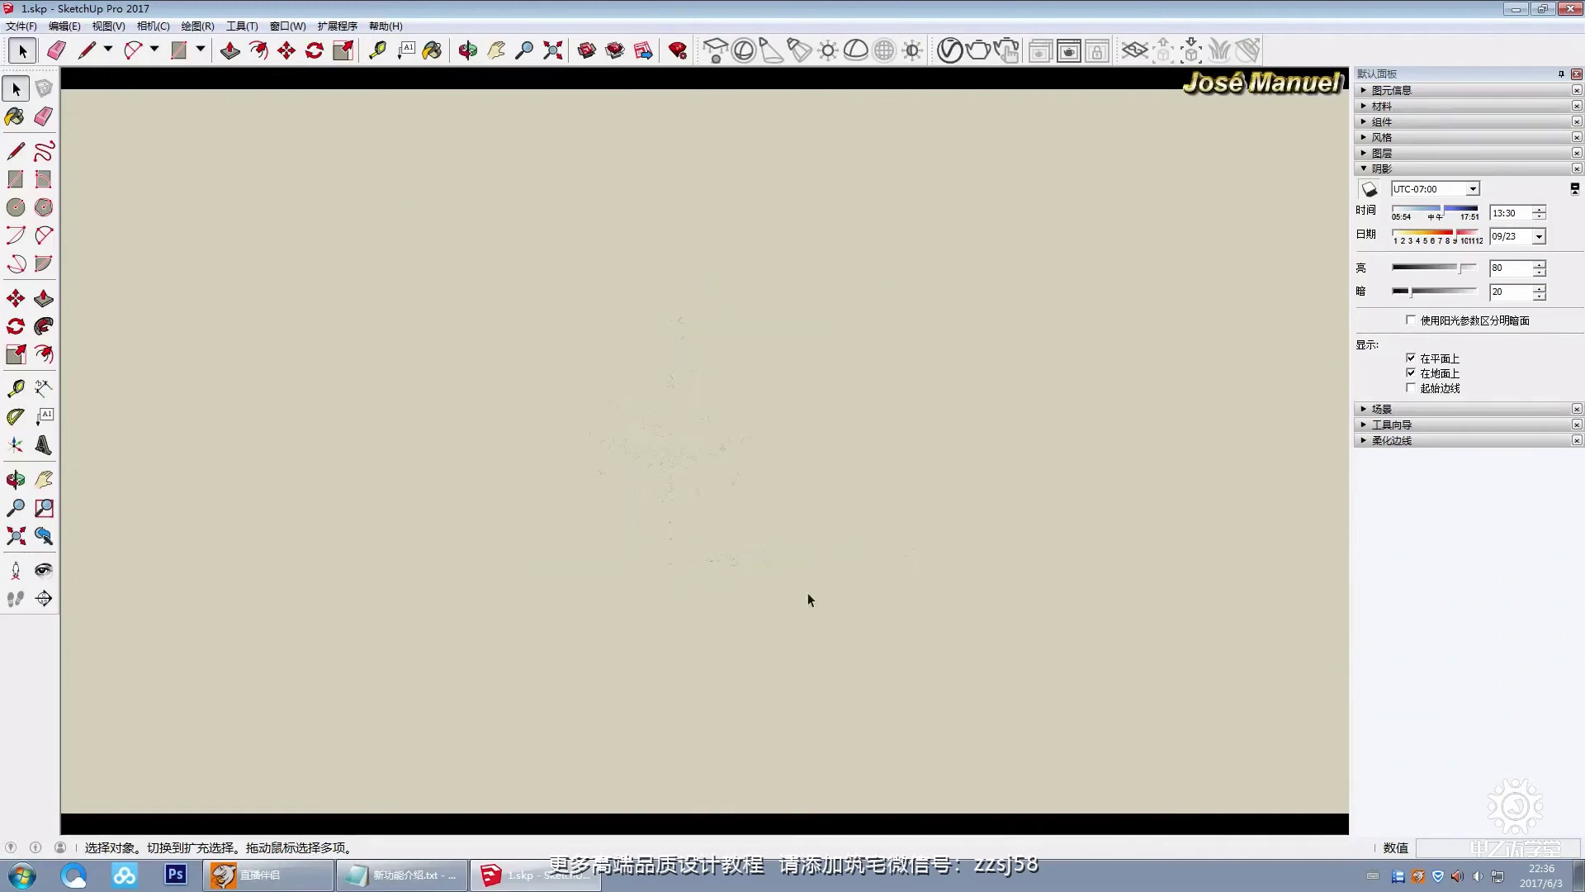
left_click(790, 337)
key("space")
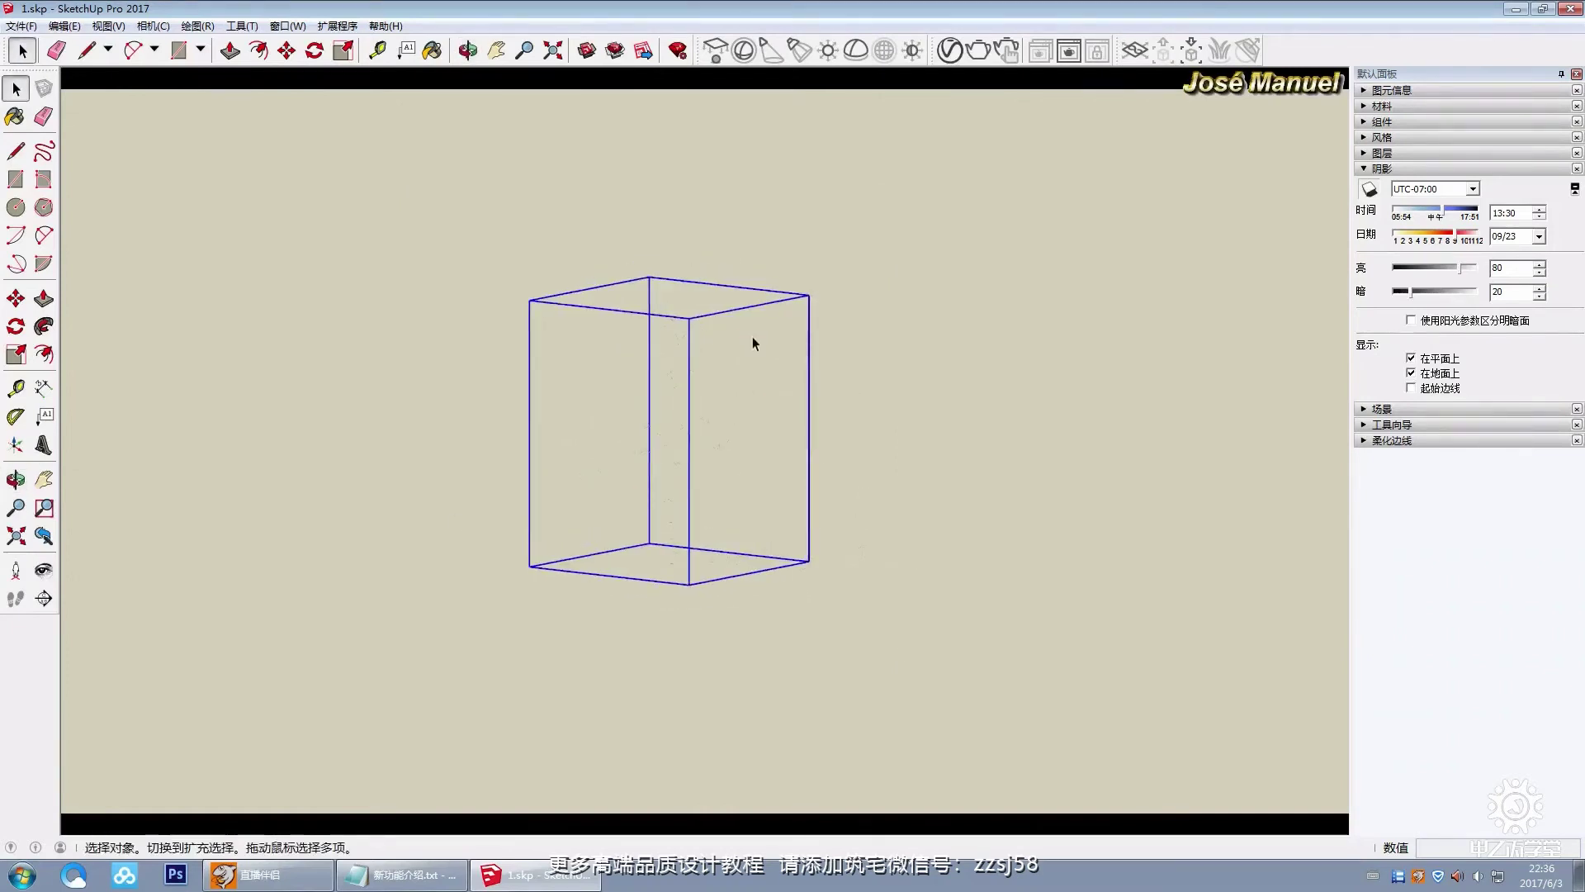
key("Delete")
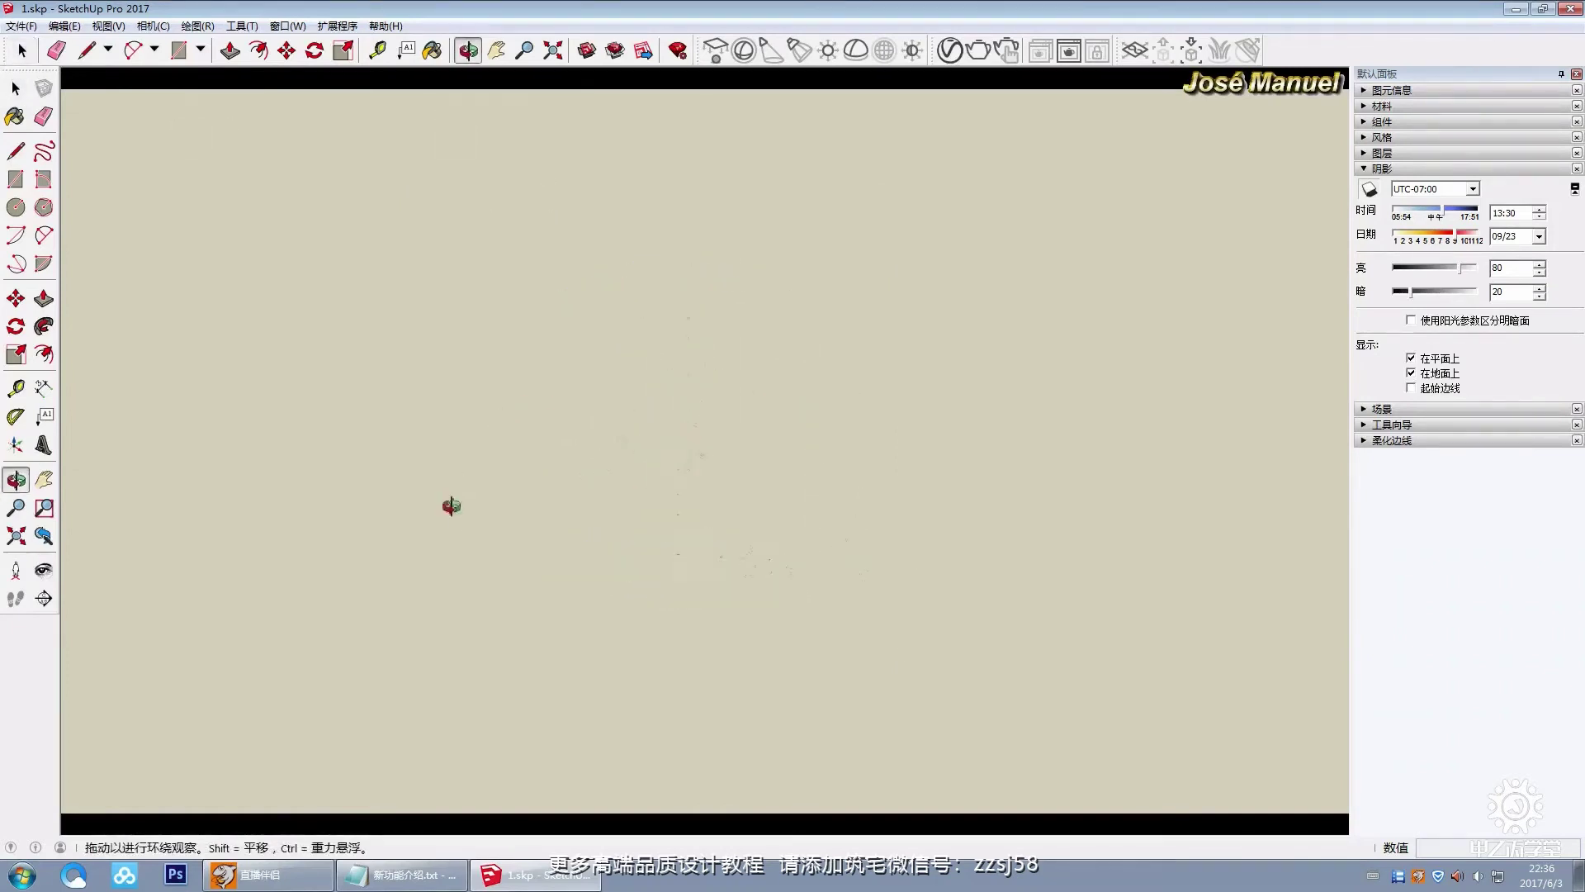
Step: Switch the camera from parallel projection to perspective and view the tree proxy from near ground level
scroll(702, 446, "up", 3)
scroll(639, 397, "down", 10)
middle_click_drag(637, 402, 663, 365)
left_click(152, 26)
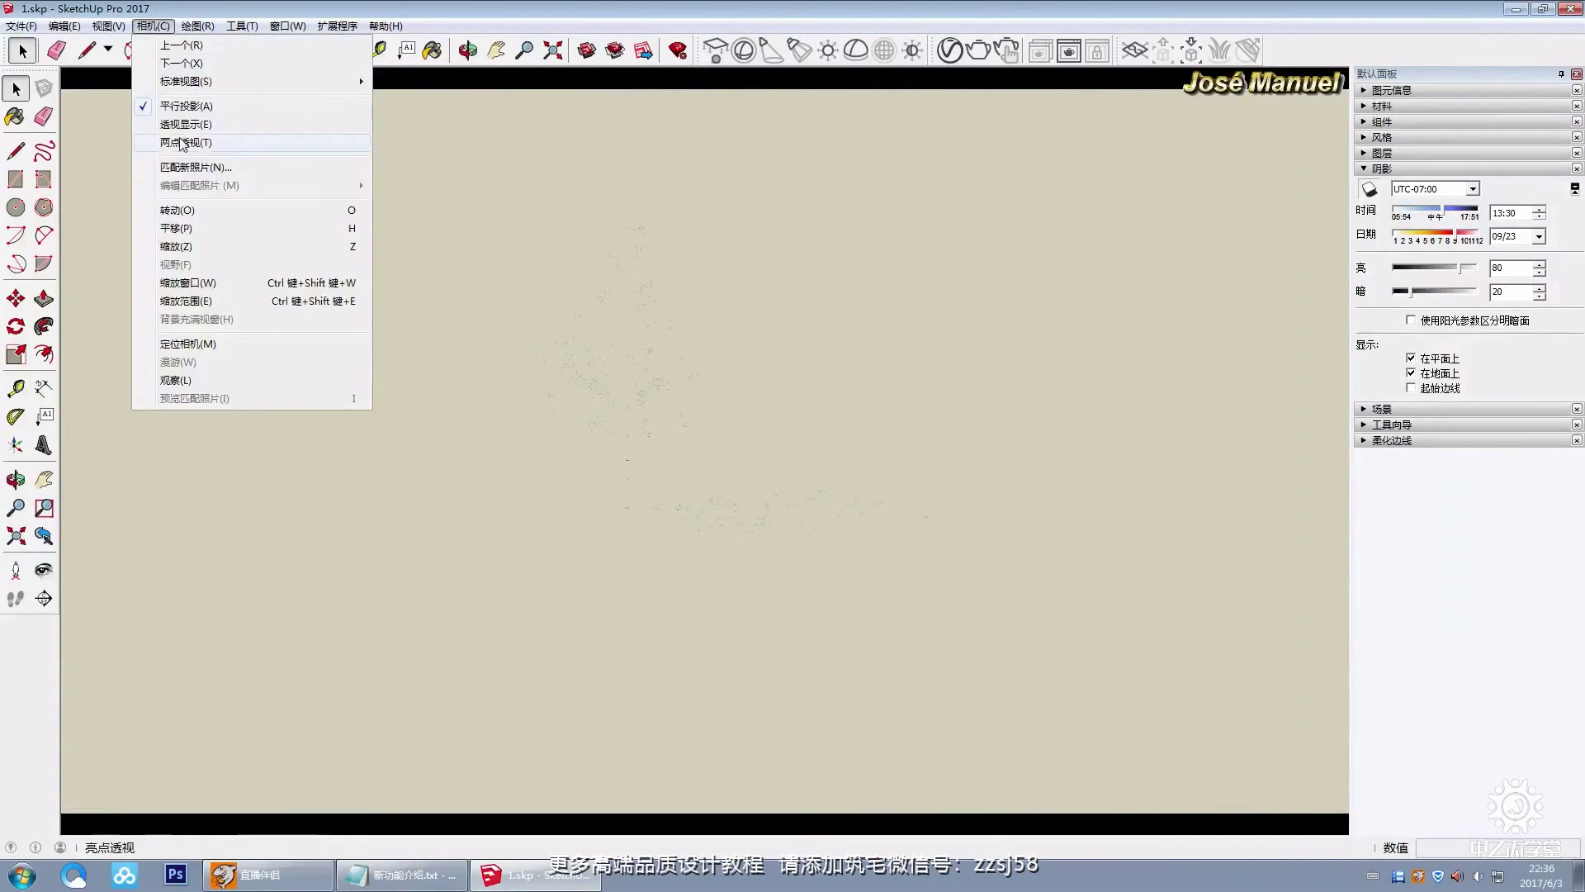
left_click(194, 124)
left_click_drag(828, 336, 768, 210)
middle_click_drag(730, 464, 702, 383)
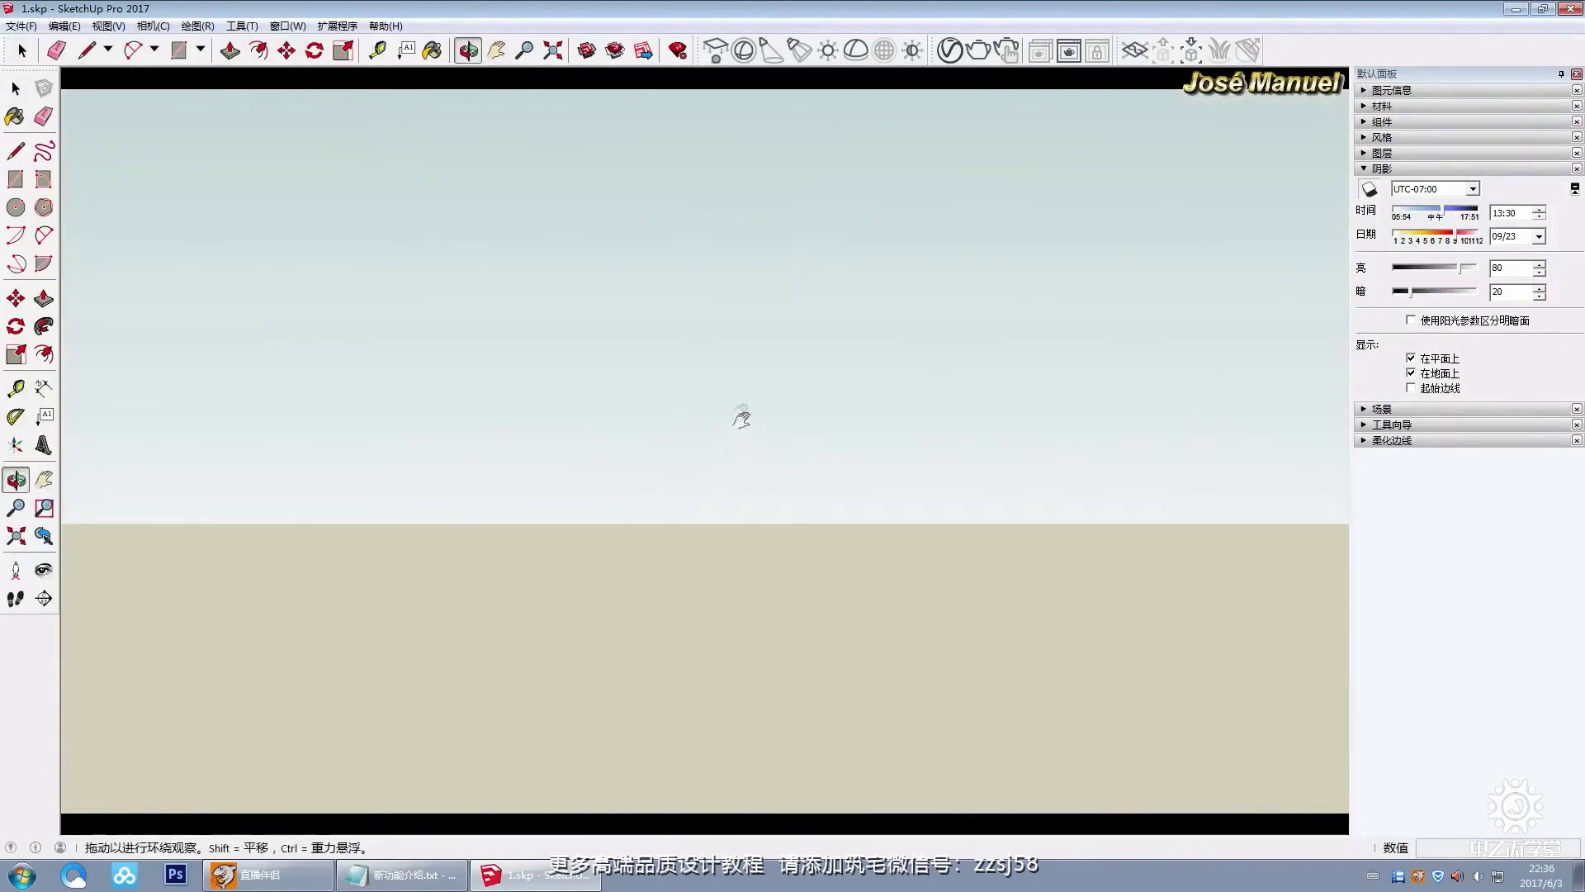
Step: Show the drawing axes and place a V-Ray infinite plane at the origin as the ground
key("h")
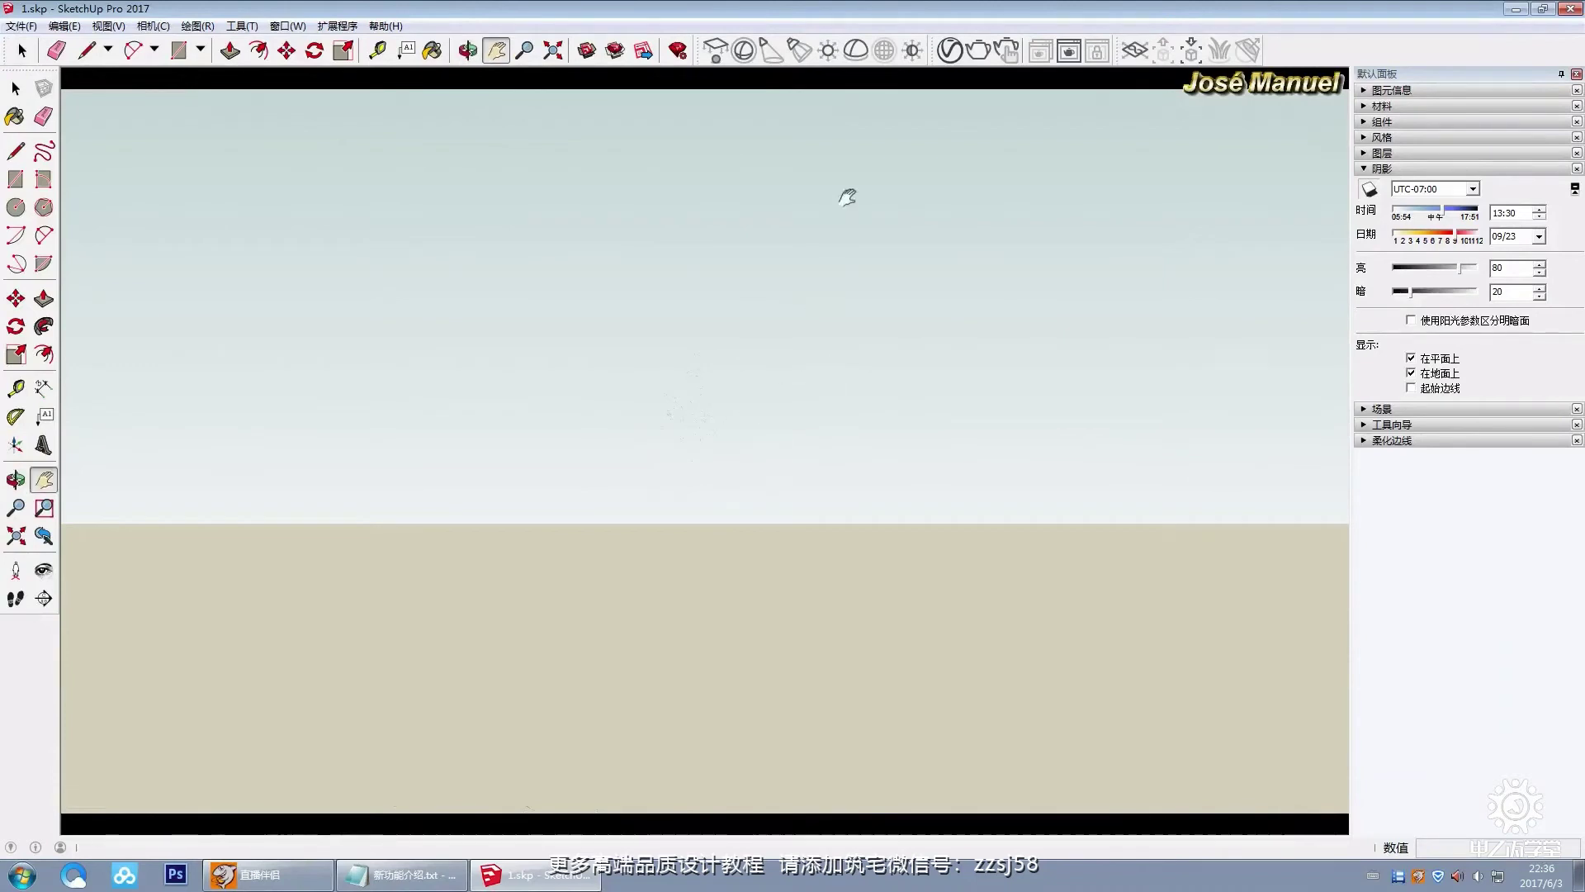
left_click(1096, 55)
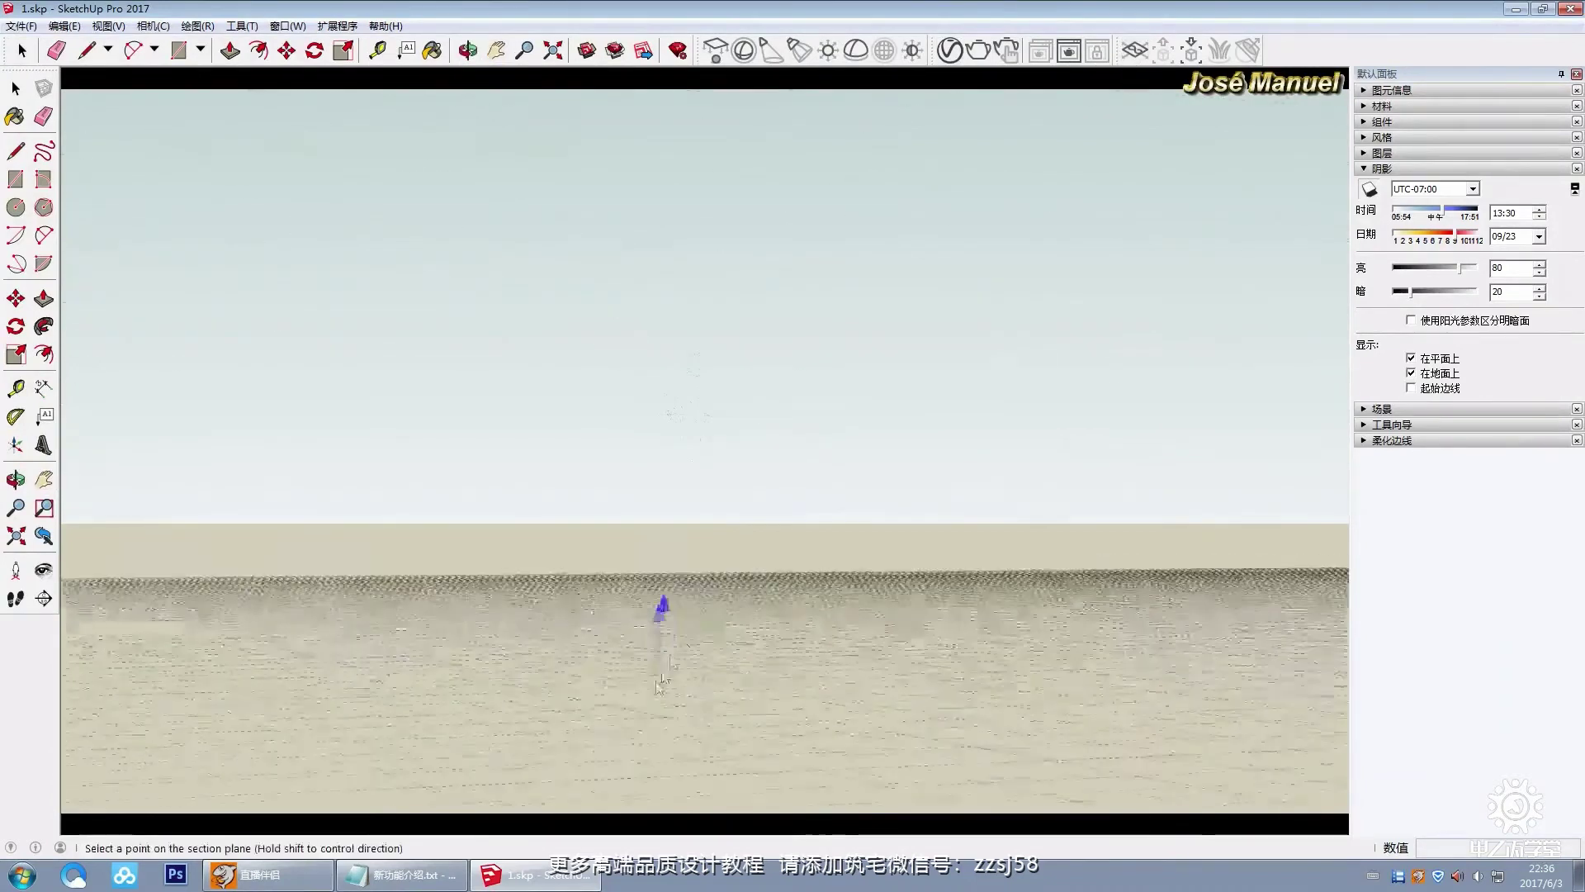
left_click(108, 27)
left_click(137, 142)
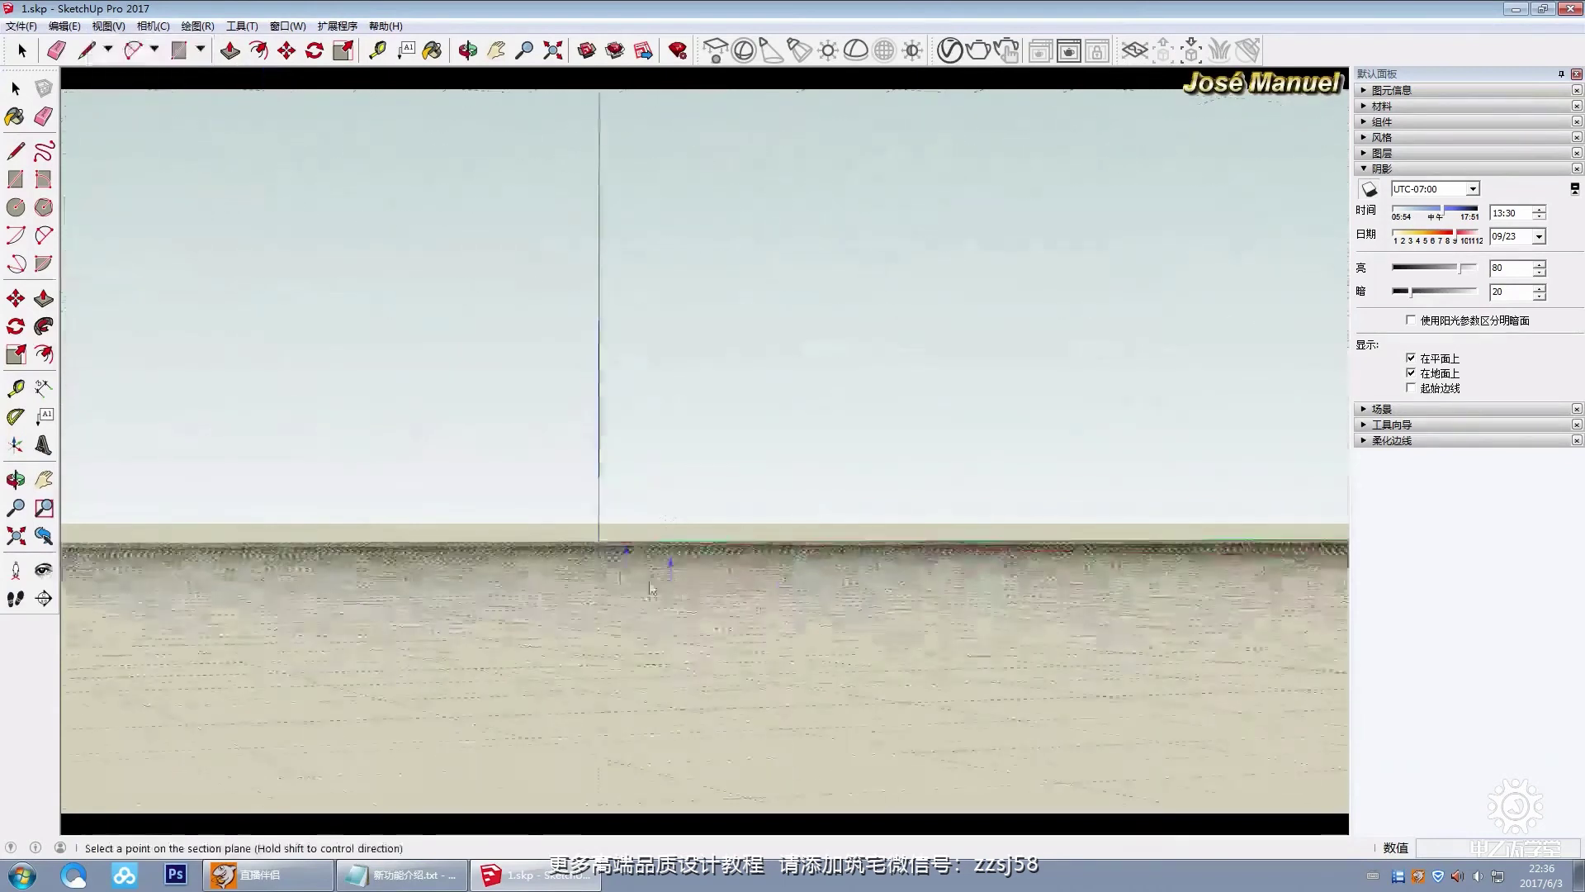
left_click(602, 538)
scroll(649, 559, "up", 6)
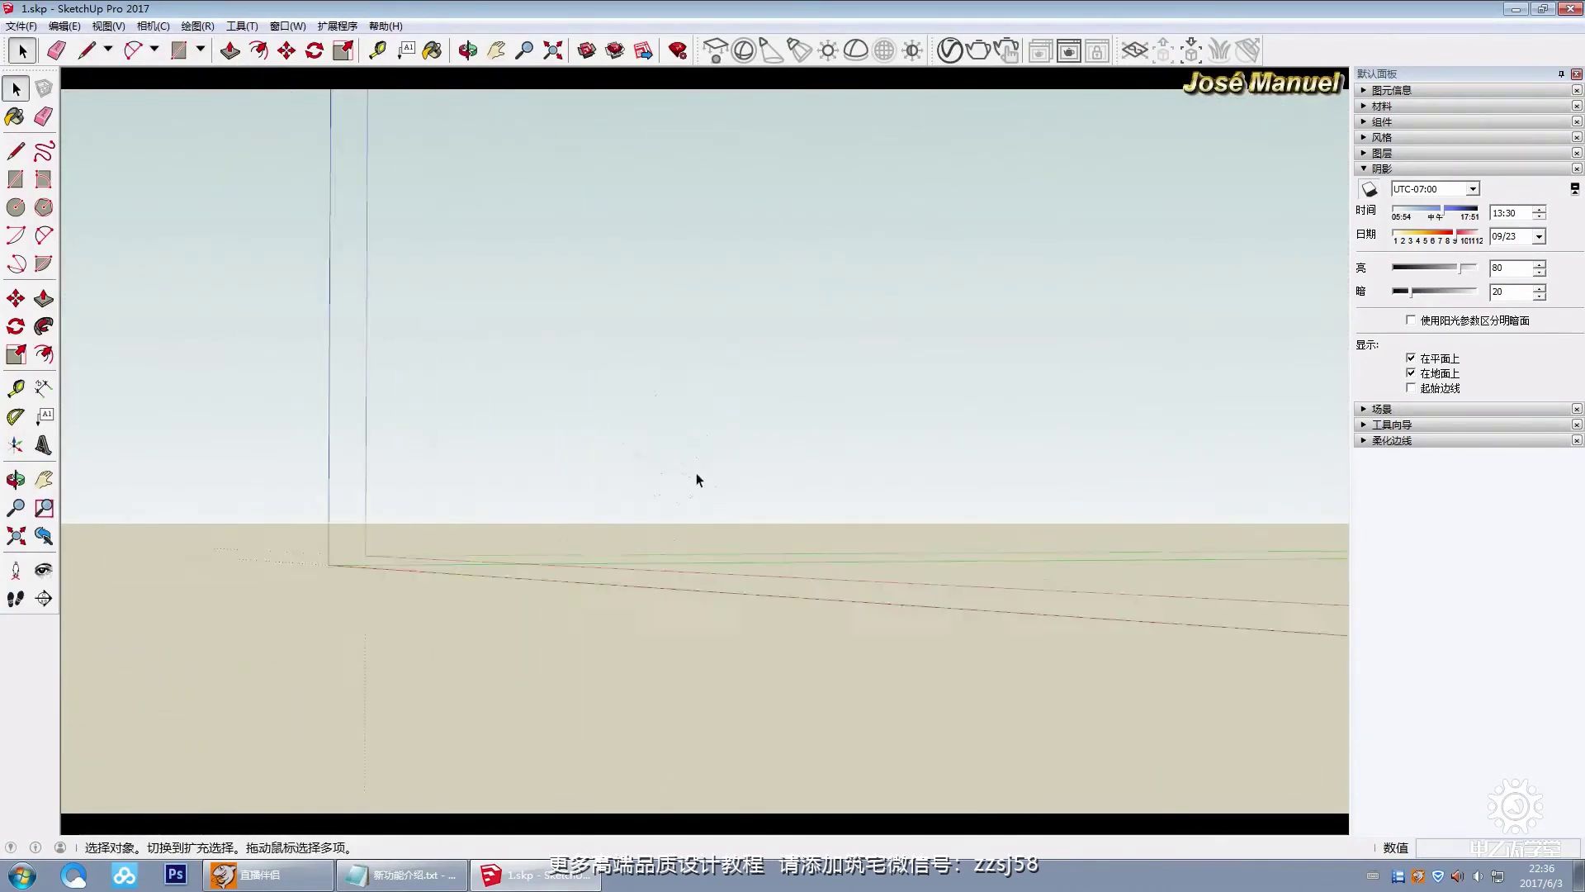
Step: Render the tree proxy with V-Ray, inspect the image in the maximised frame buffer, and close the render windows
left_click(950, 50)
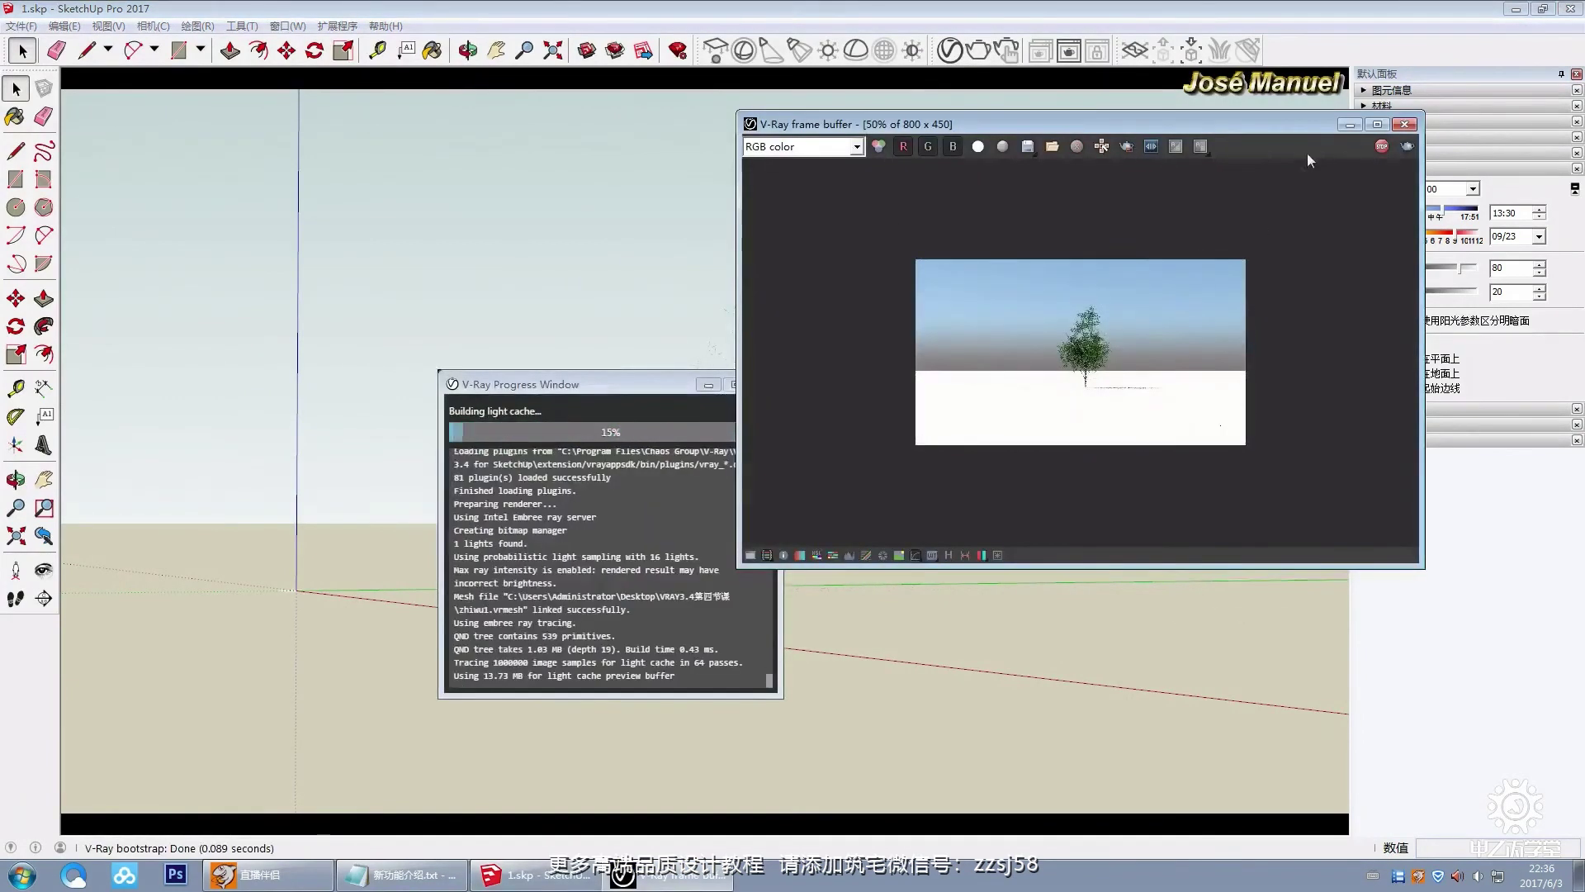
left_click(1376, 125)
scroll(841, 470, "up", 3)
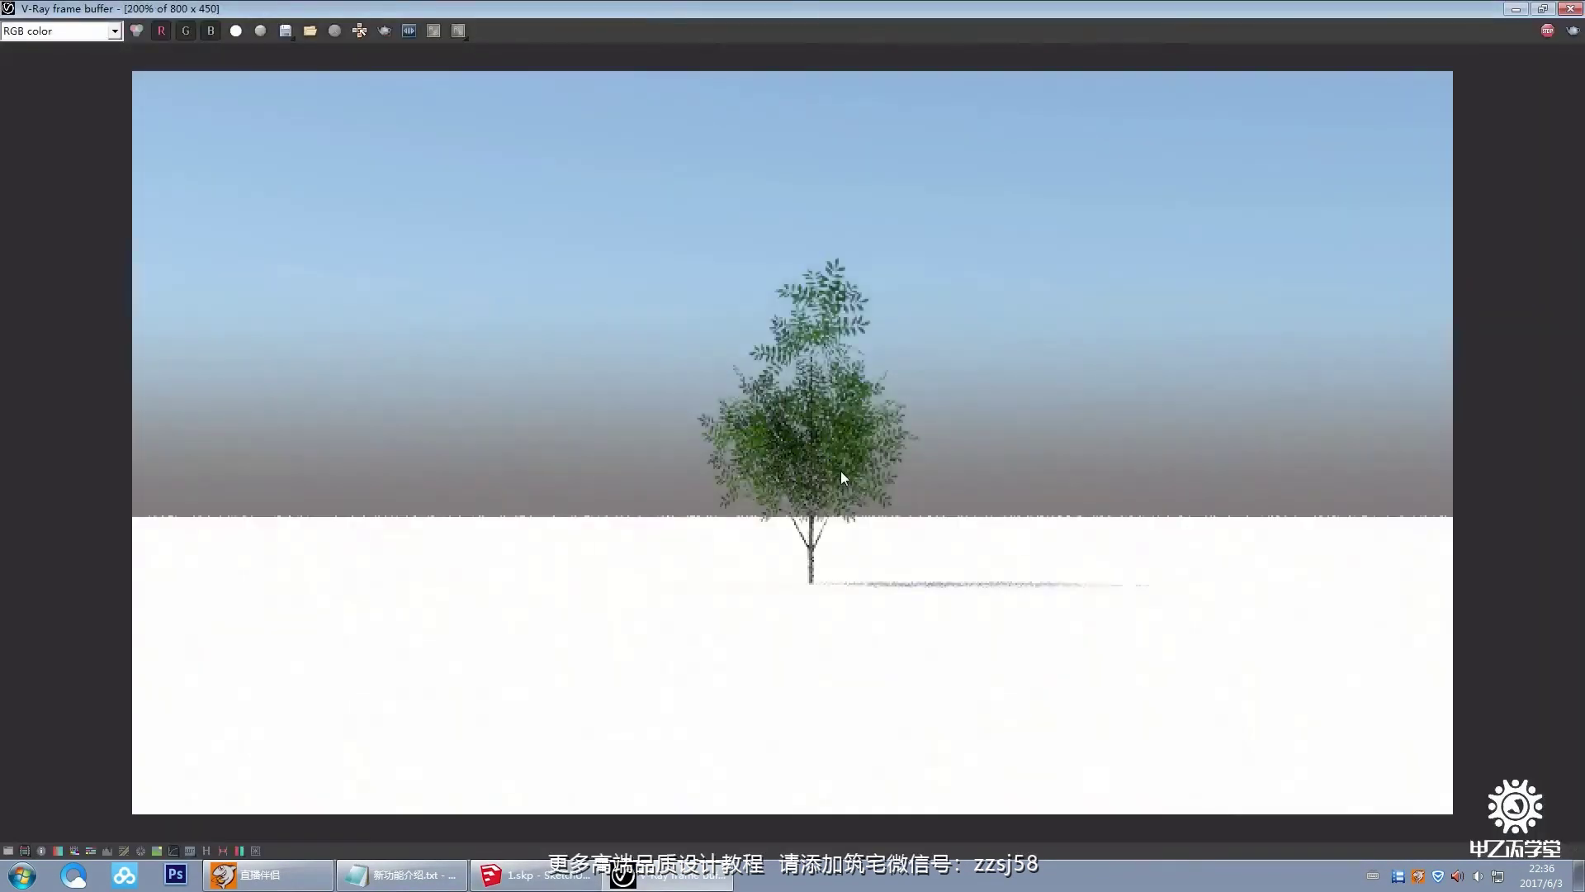
scroll(844, 448, "down", 2)
scroll(844, 448, "up", 1)
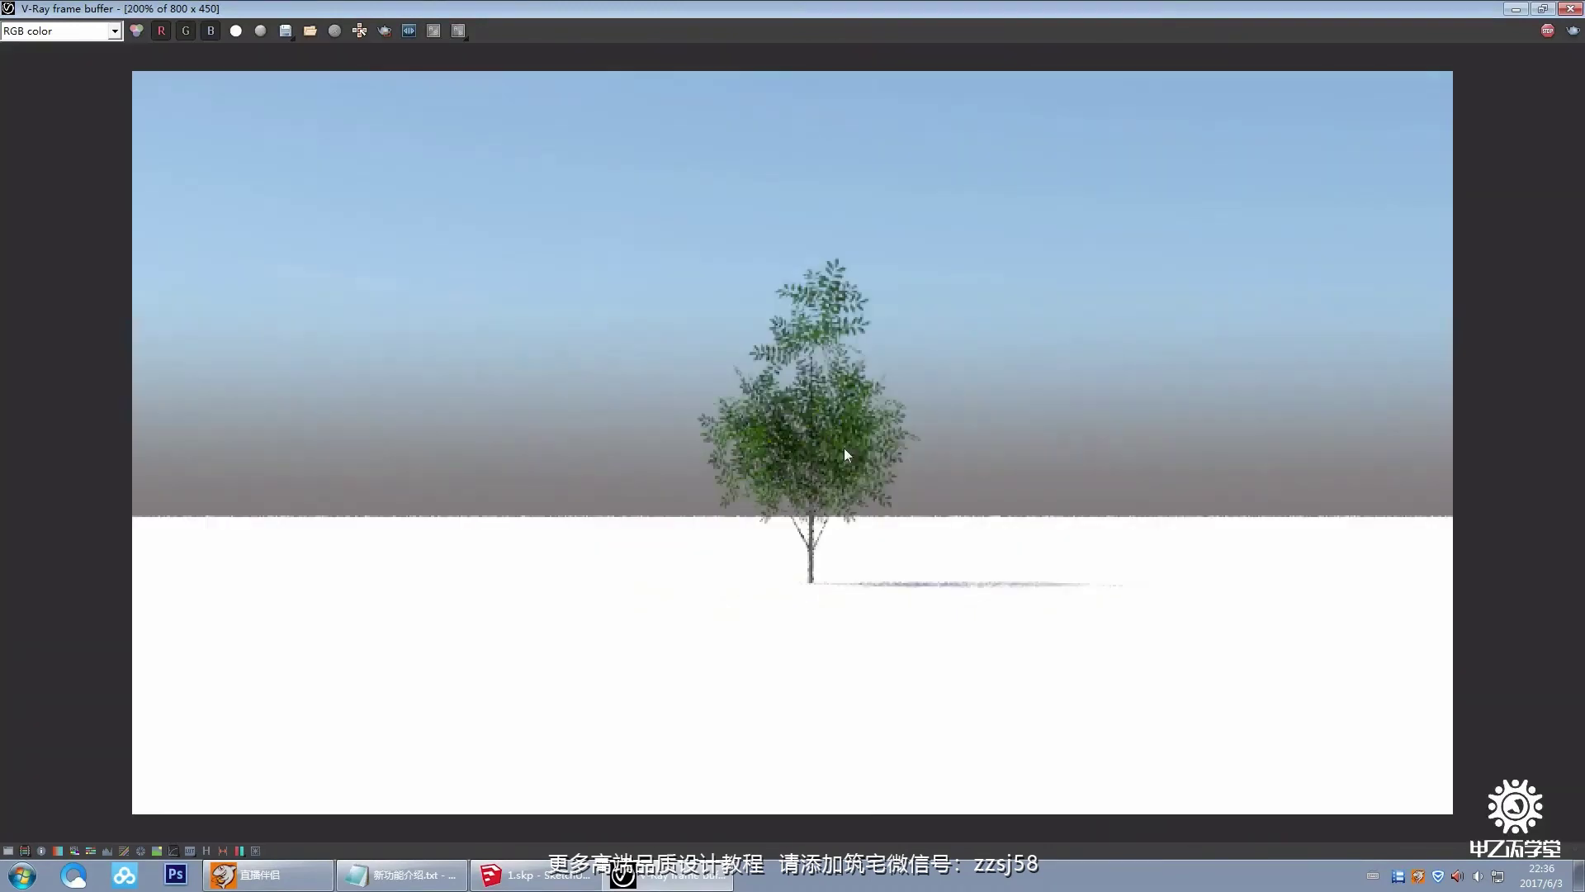
scroll(804, 403, "down", 1)
scroll(784, 504, "up", 1)
left_click(1570, 9)
left_click(773, 385)
Step: Copy the tree proxy six times, scattering the copies around the original and the origin
left_click_drag(537, 219, 958, 722)
middle_click_drag(958, 723, 652, 438)
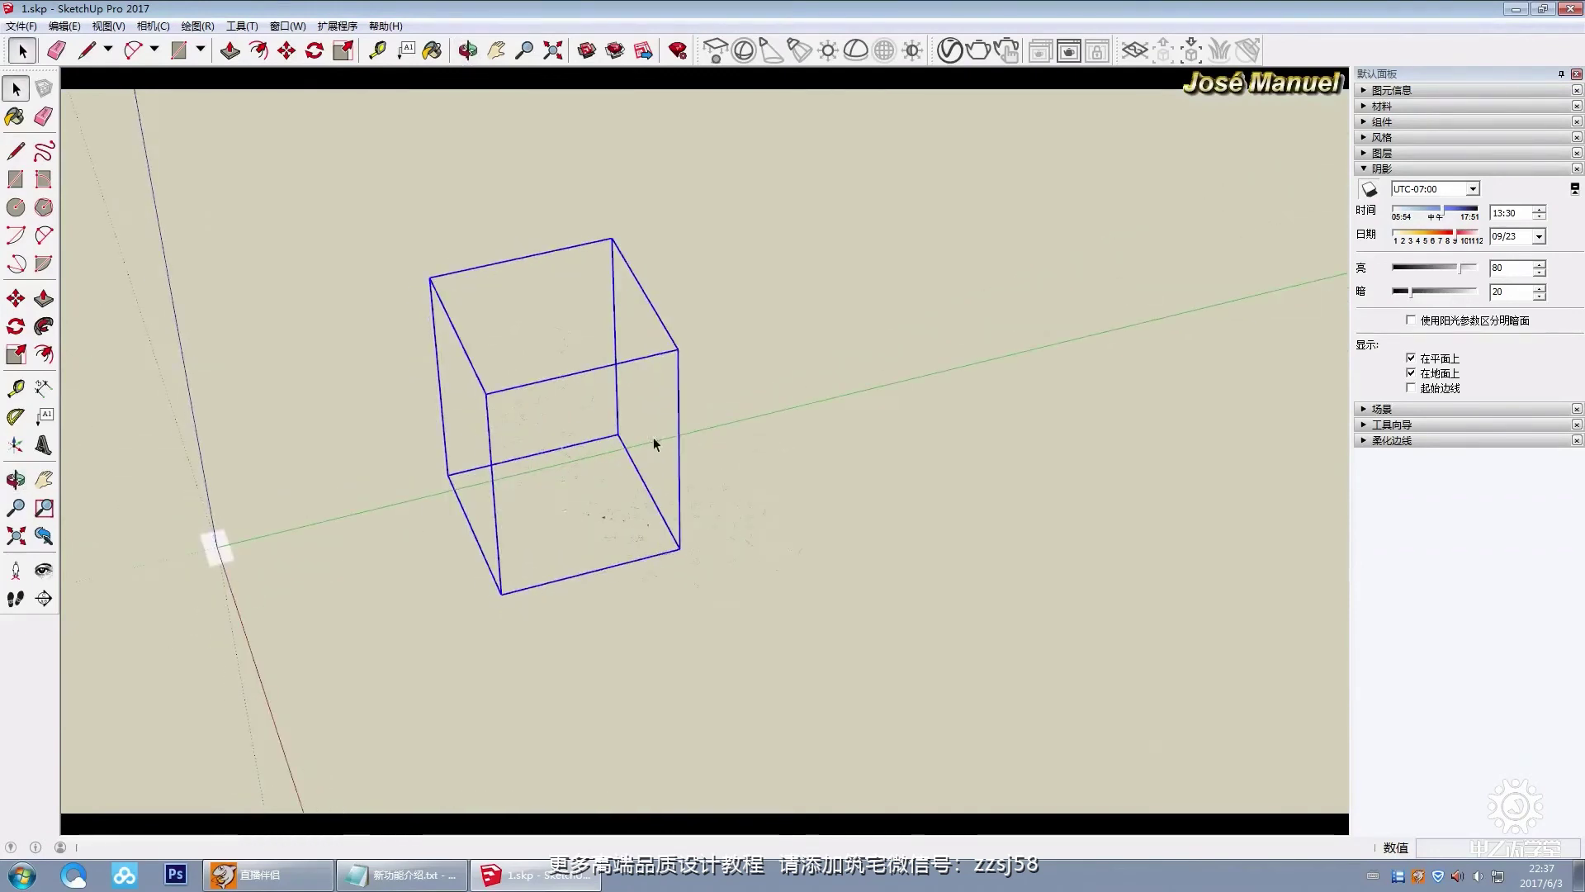
key("m")
key("ctrl")
left_click(596, 584)
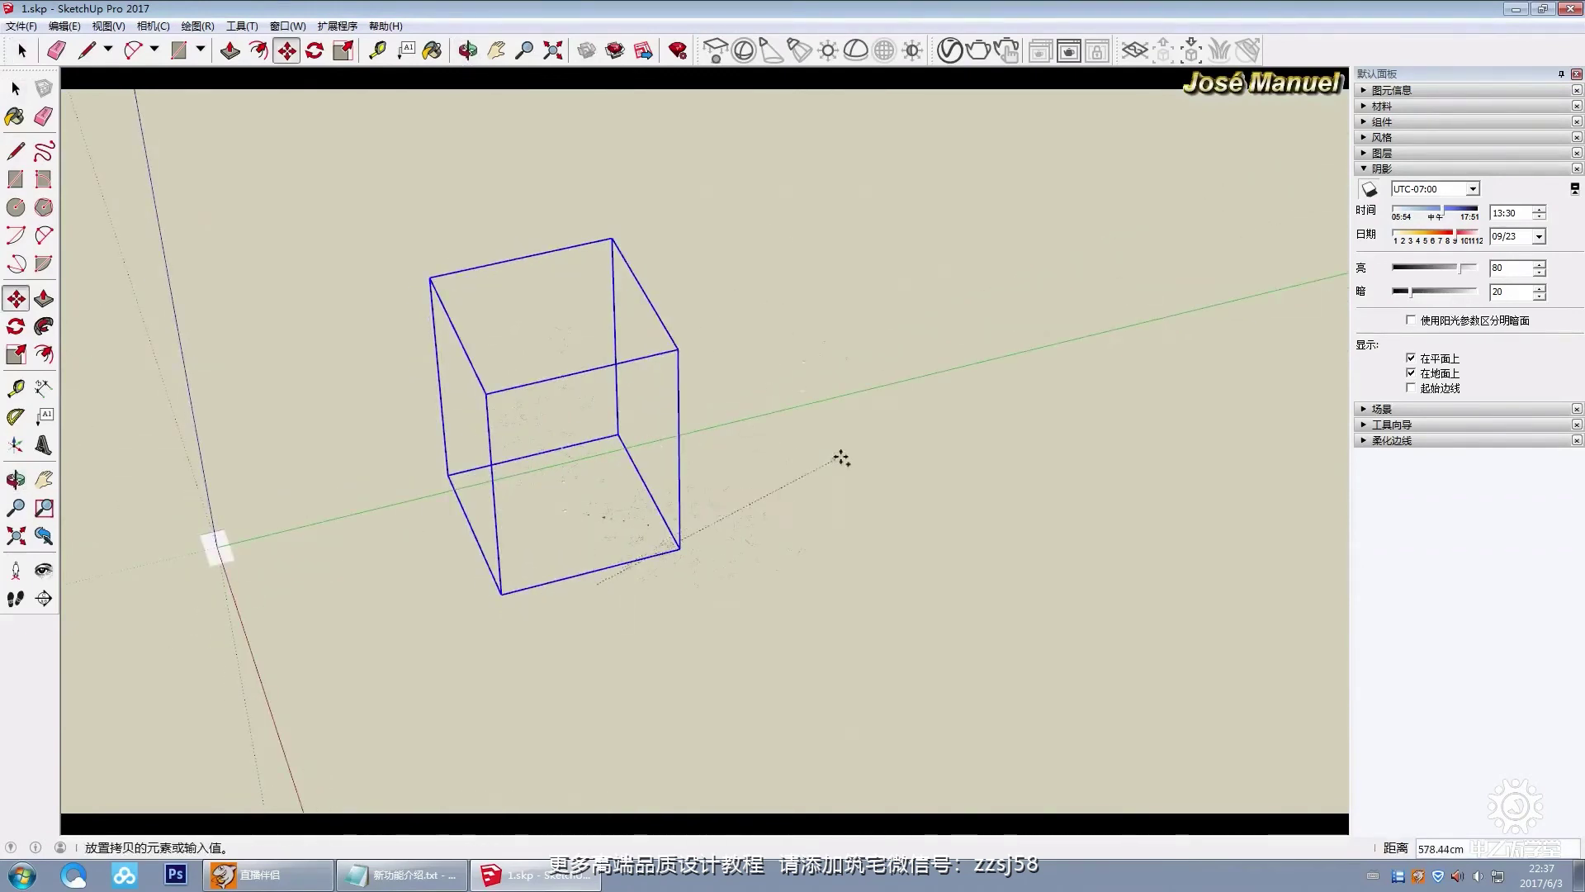
middle_click_drag(718, 460, 927, 559)
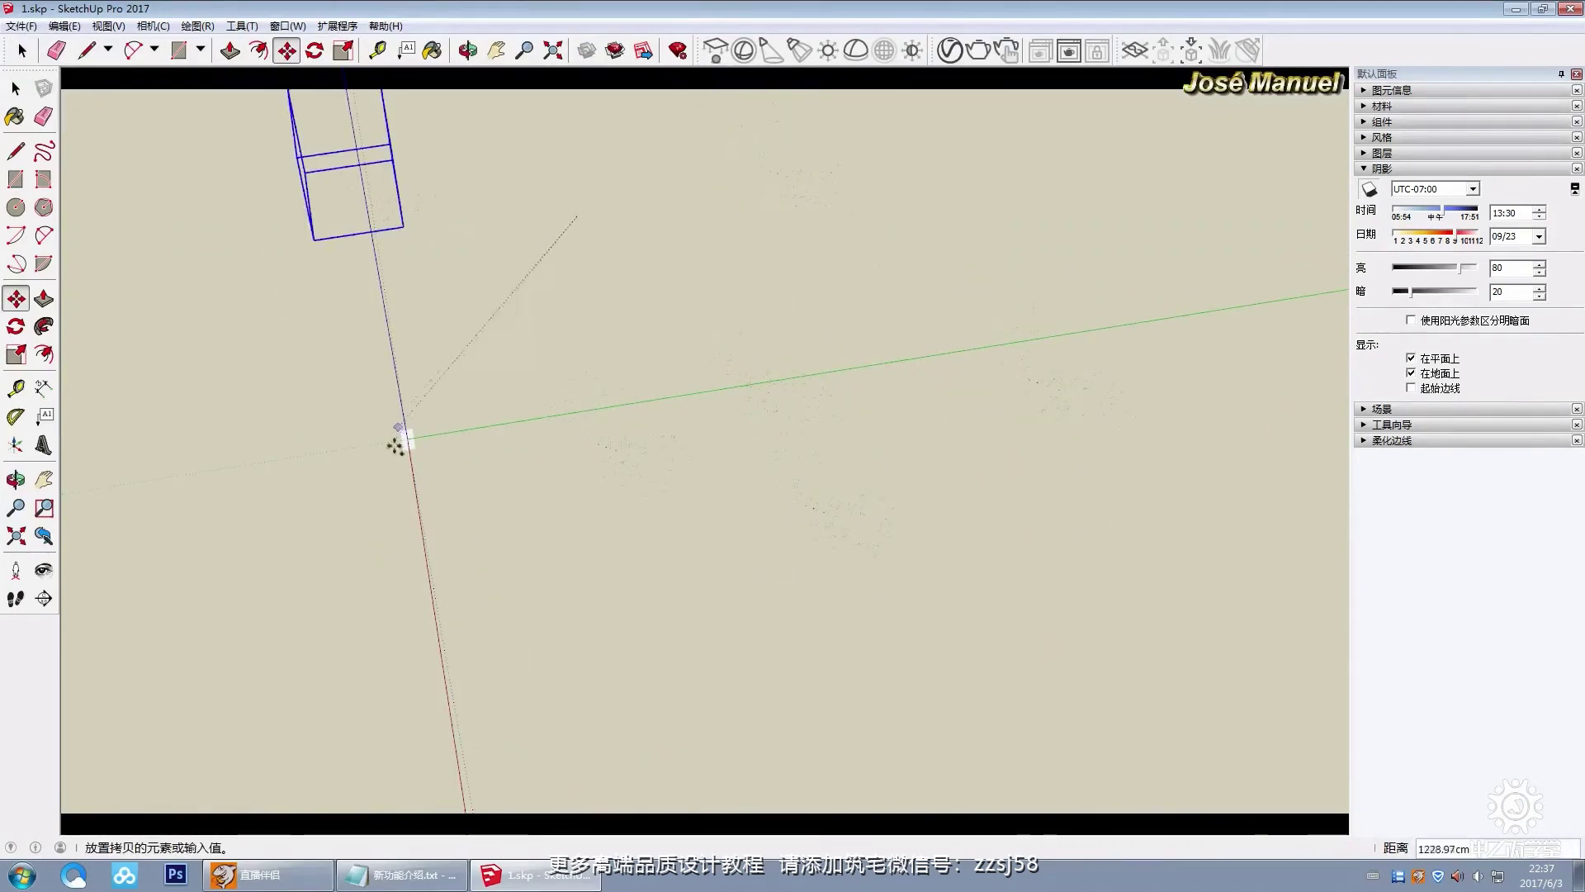
middle_click_drag(389, 488, 630, 219)
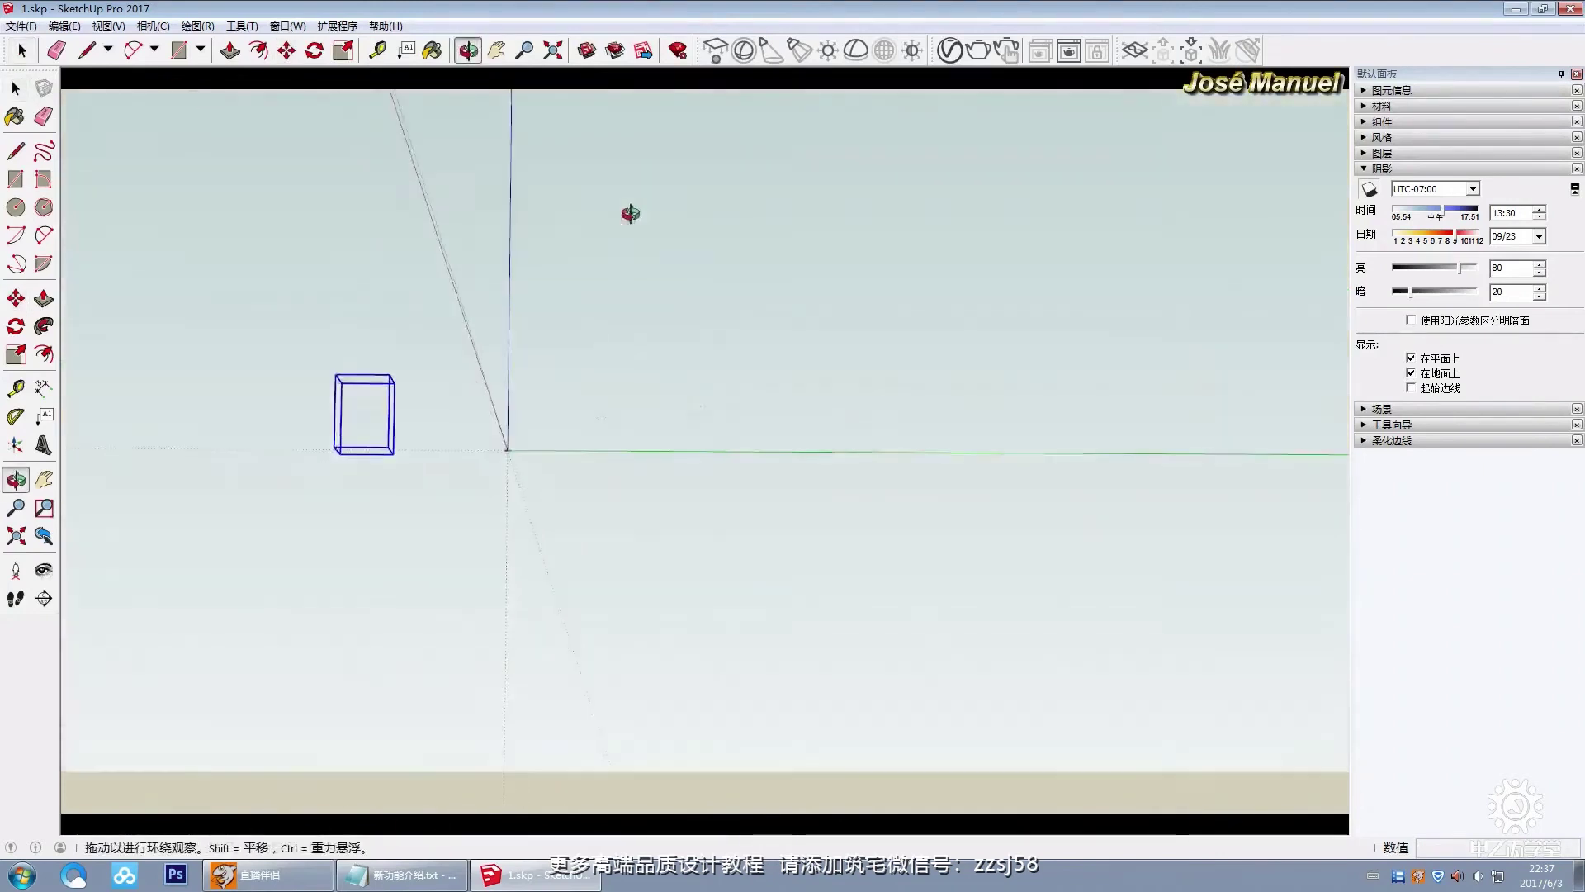
Step: Select all the tree proxies, and open one component for editing to examine its contents before leaving it
key("space")
left_click_drag(375, 367, 376, 368)
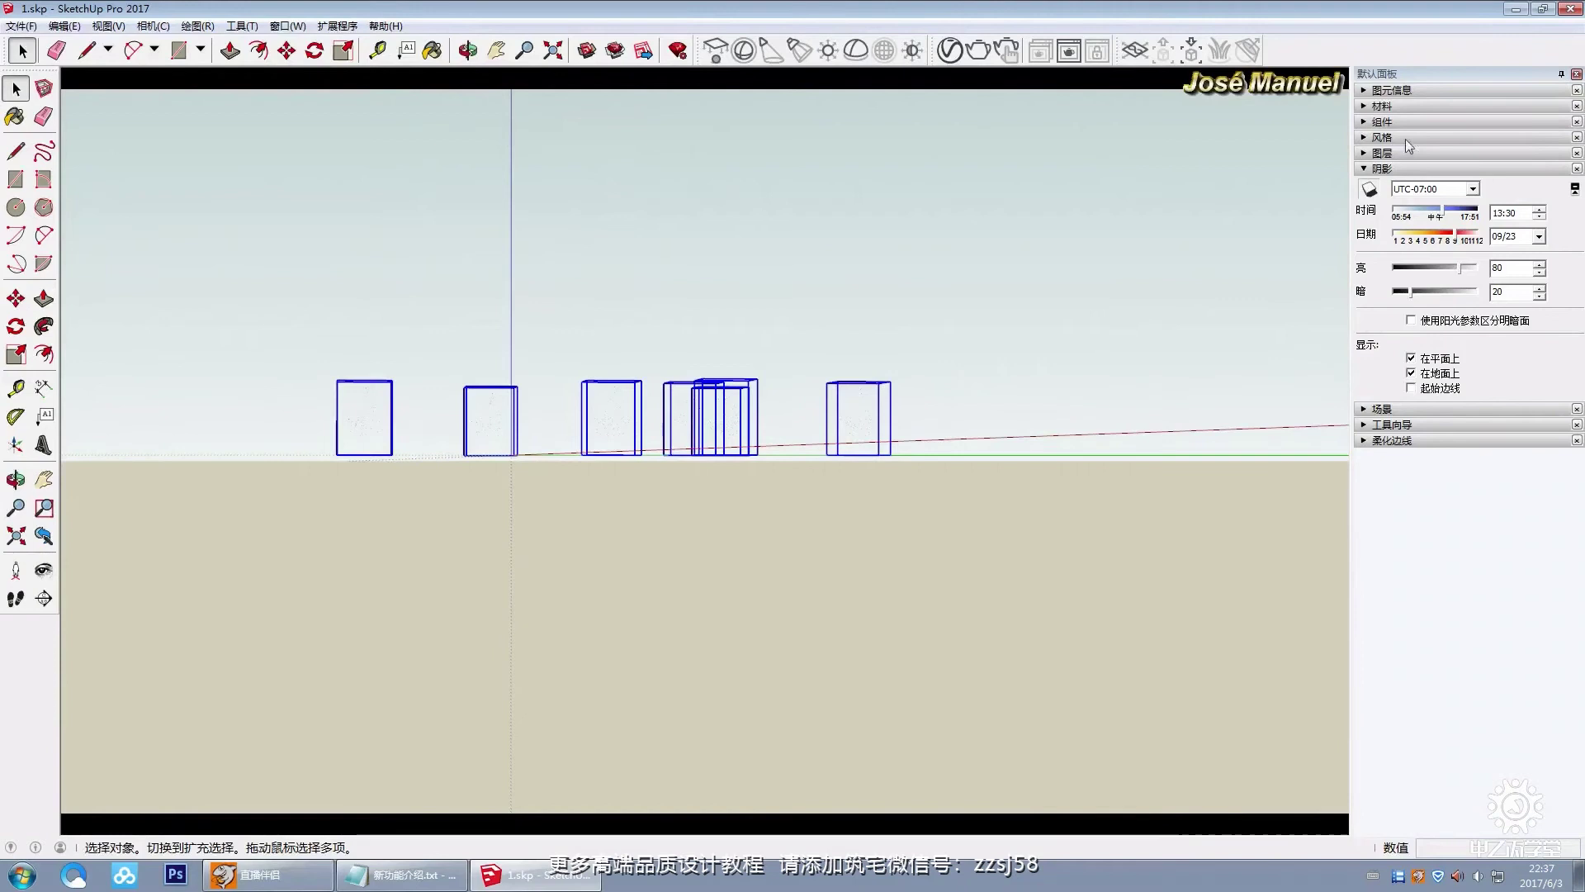
double_click(487, 422)
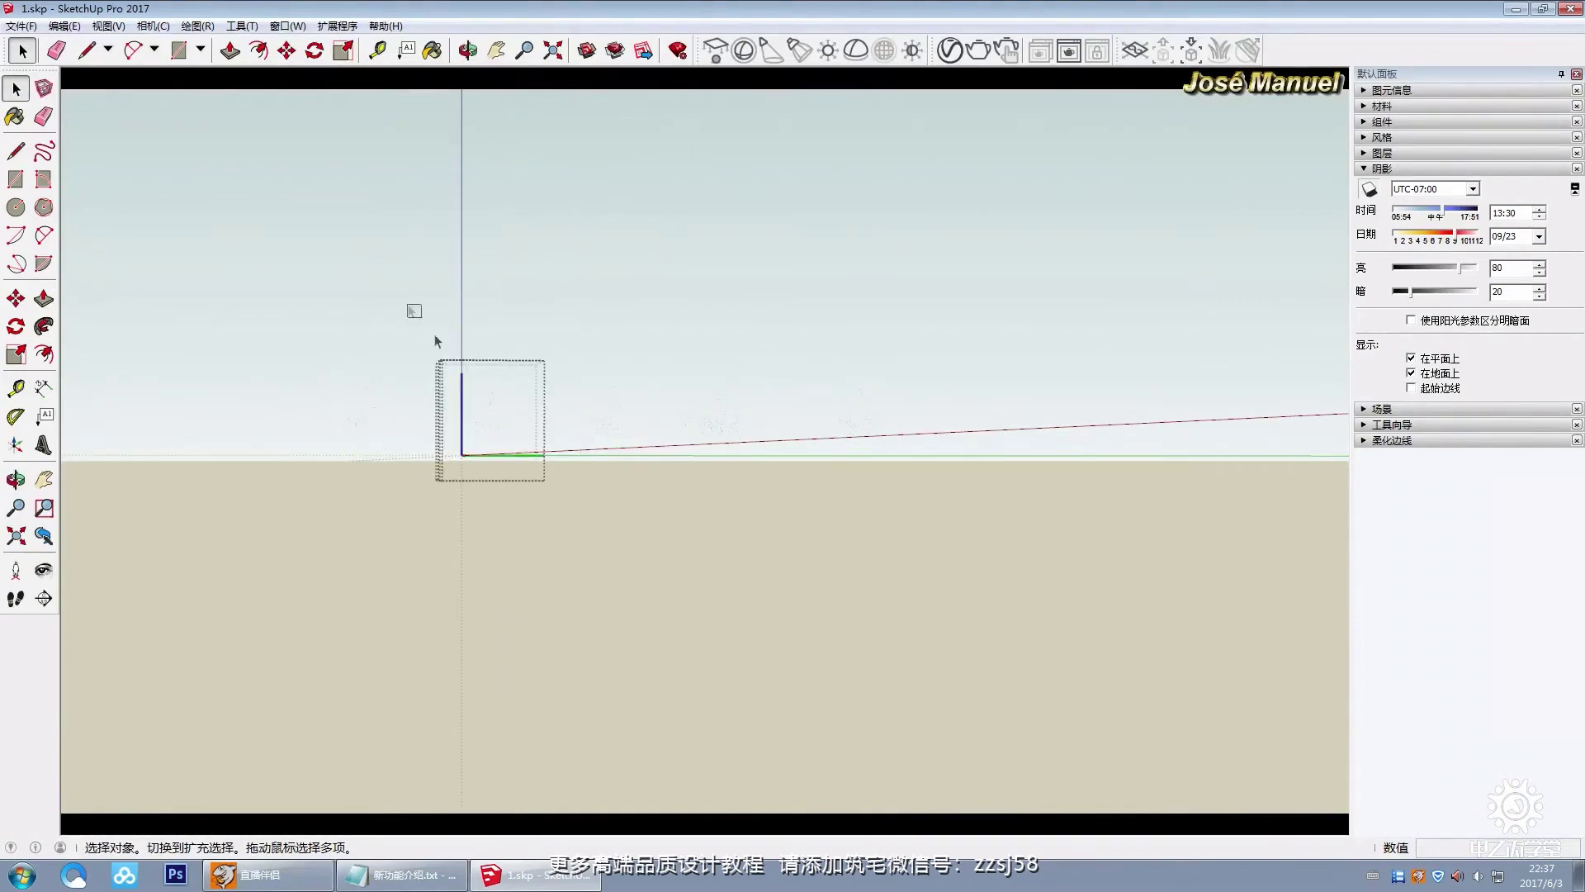
middle_click_drag(889, 298, 843, 273)
Step: Edit the background settings of the 00 Default Style and turn on the ground display, keeping the sky enabled
left_click(287, 26)
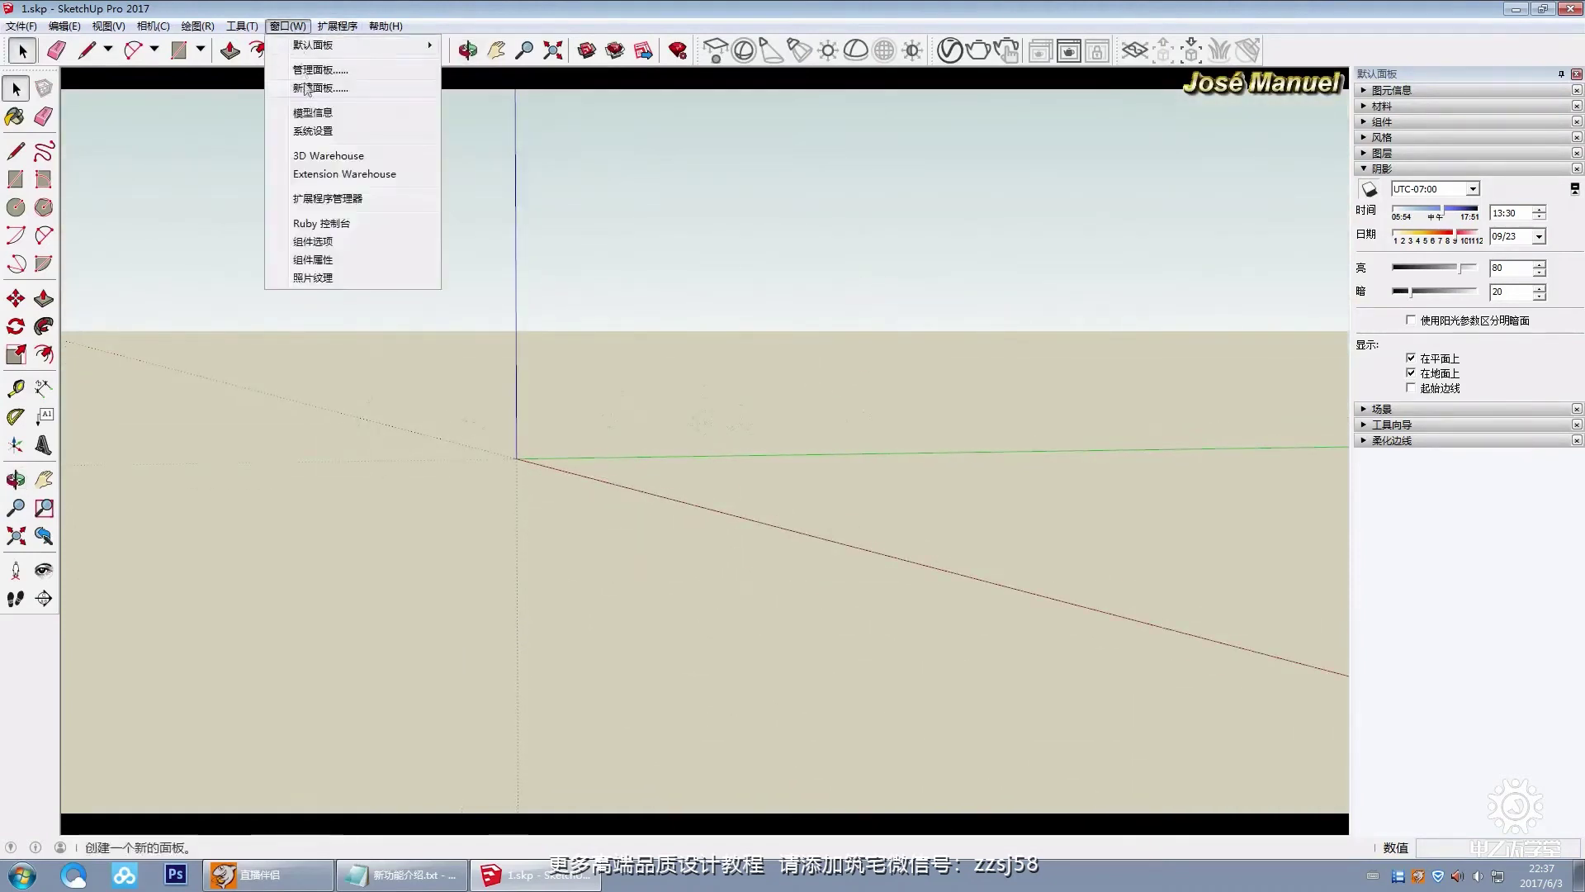
left_click(1002, 283)
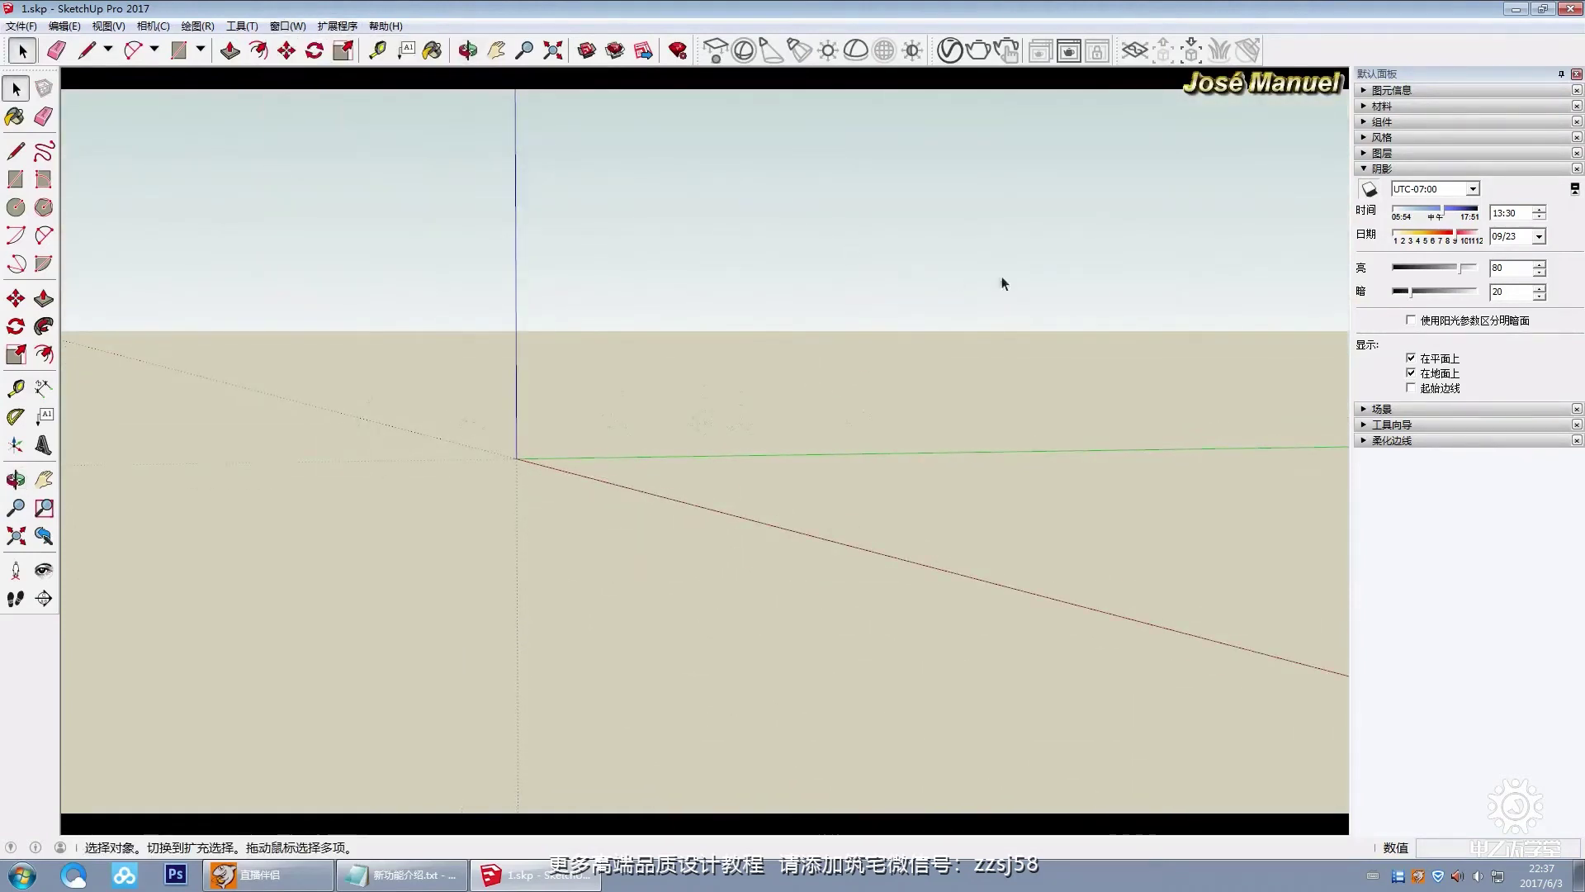
left_click(1392, 169)
left_click(1388, 138)
left_click(1405, 220)
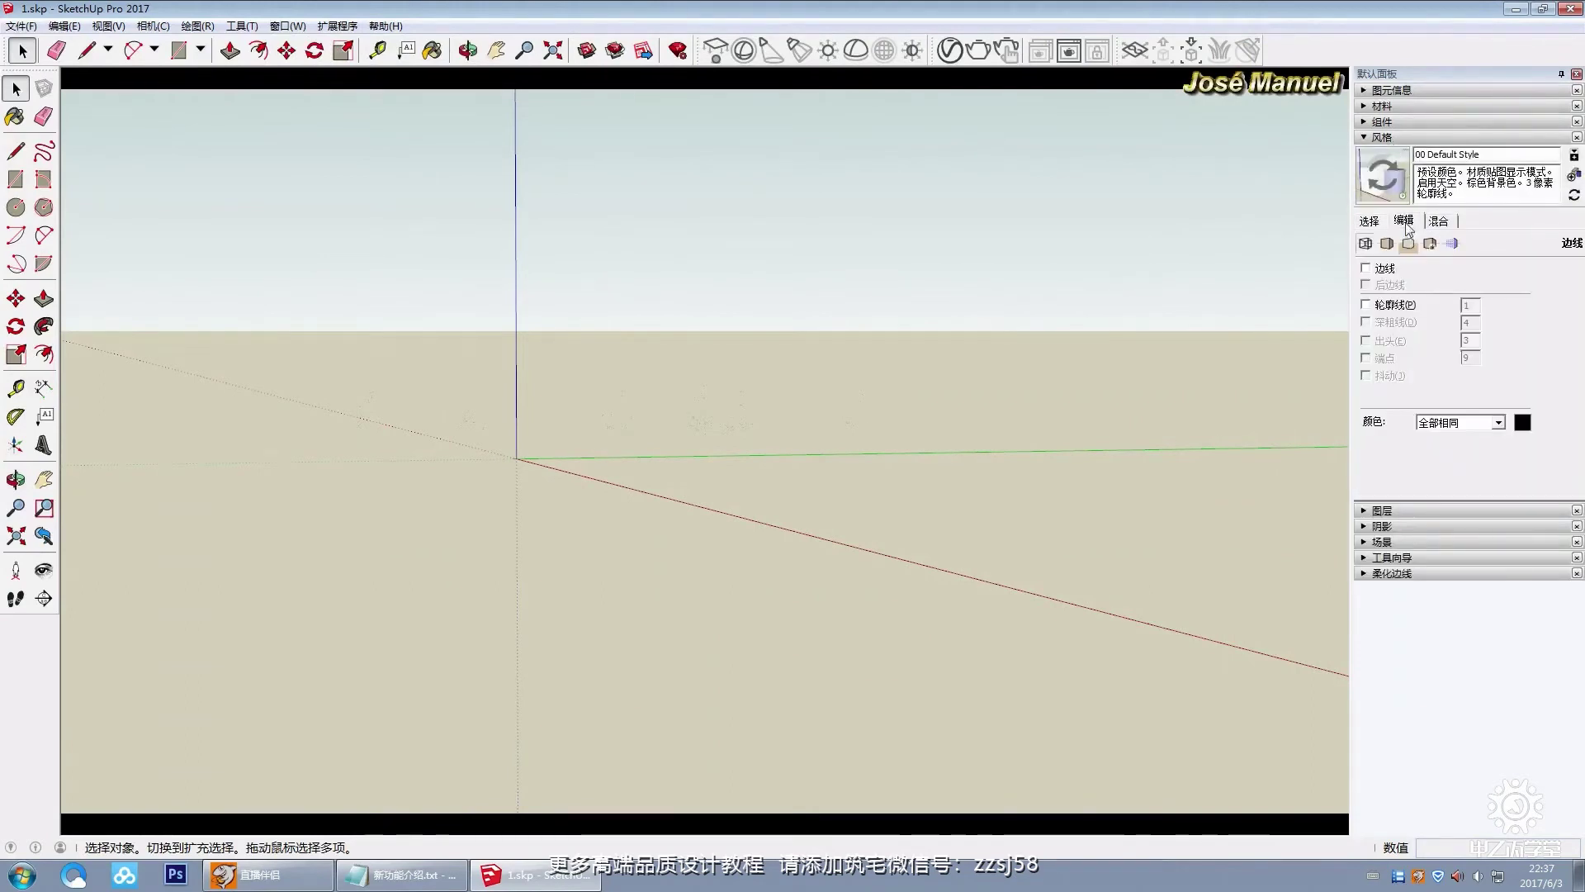
left_click(1408, 244)
left_click(1380, 302)
left_click(1381, 302)
left_click(1390, 322)
left_click(1390, 322)
left_click(1390, 322)
Step: Set the style's ground colour to black
left_click(1426, 322)
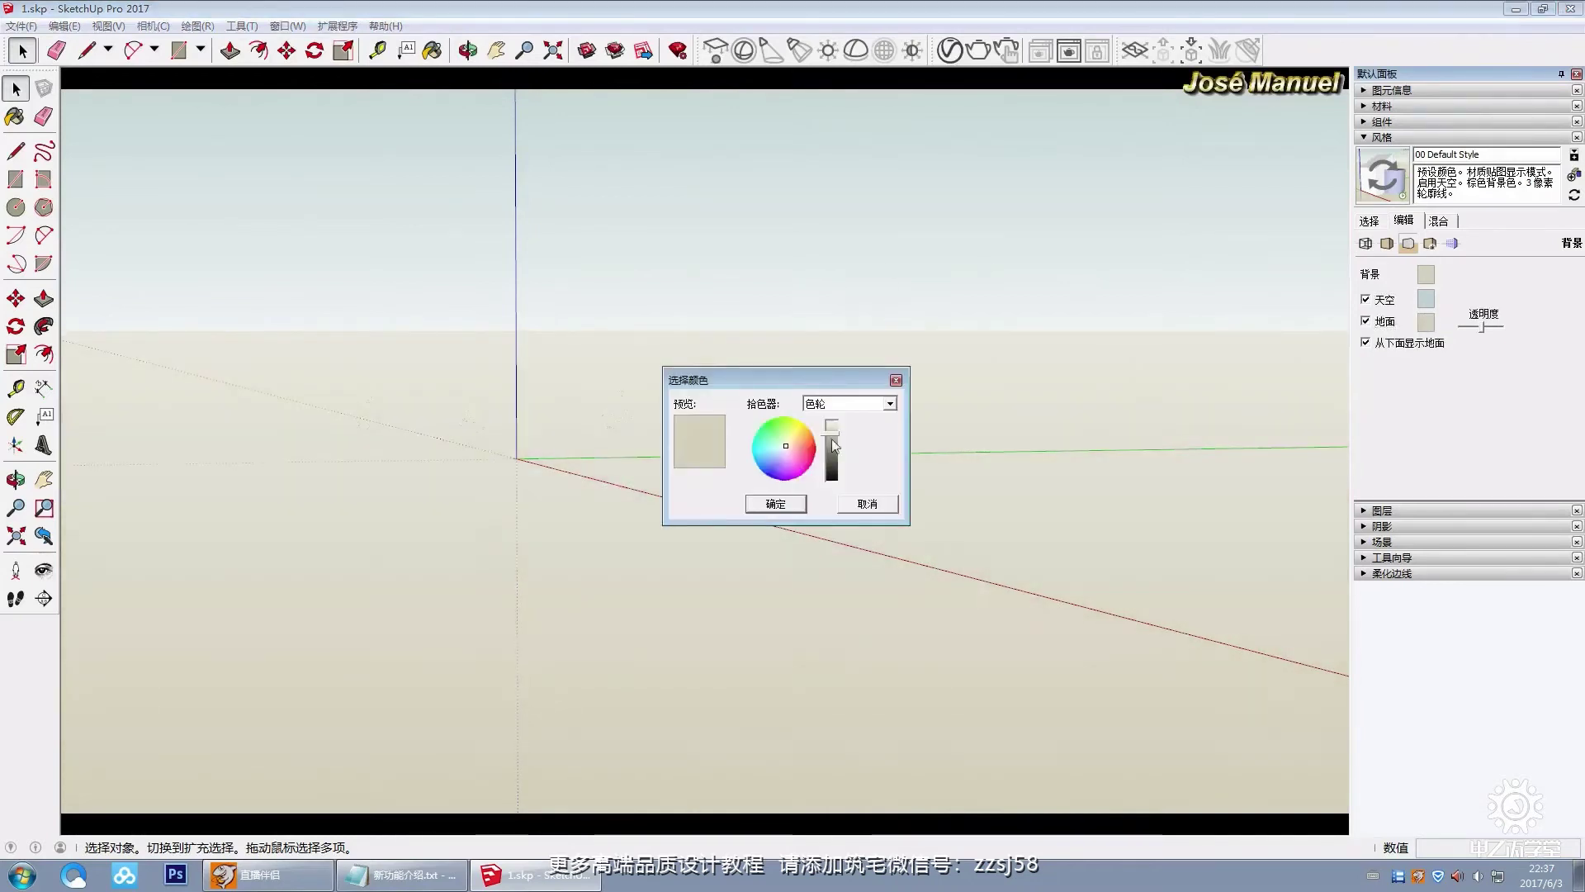
left_click_drag(834, 446, 834, 487)
left_click(776, 504)
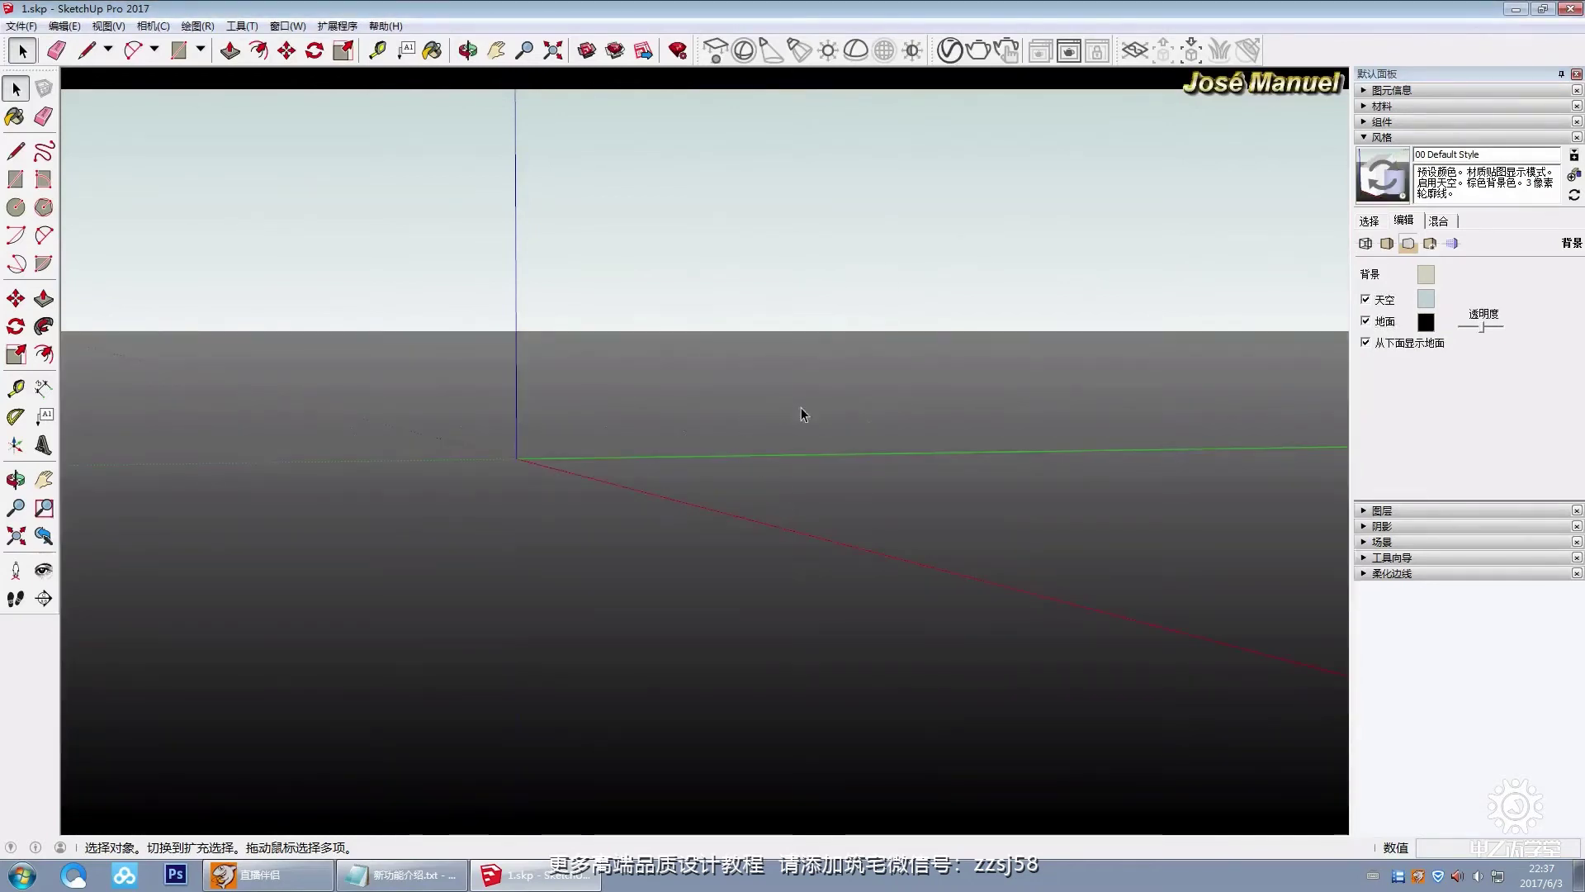
Step: Set the style's ground colour to white
left_click(1426, 322)
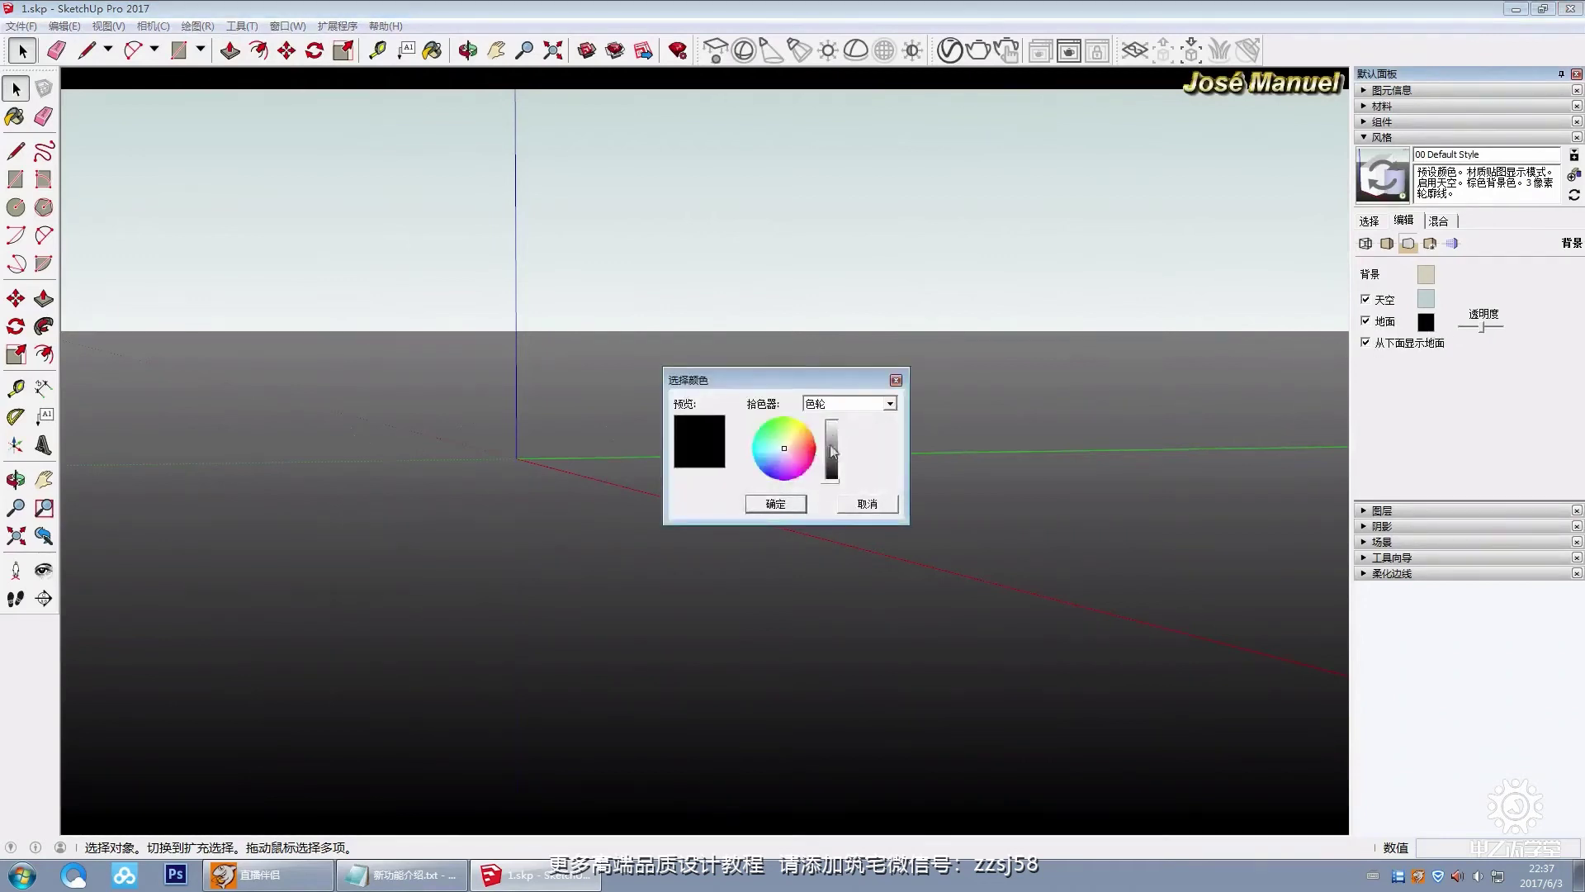
left_click_drag(830, 449, 832, 422)
left_click(776, 504)
Step: Frame all the tree proxies in a low perspective view, render them with V-Ray, and close the frame buffer
left_click_drag(220, 302, 216, 298)
left_click(320, 251)
middle_click_drag(463, 308, 542, 375)
key("Delete")
middle_click_drag(774, 242, 701, 414)
left_click_drag(1191, 436, 198, 275)
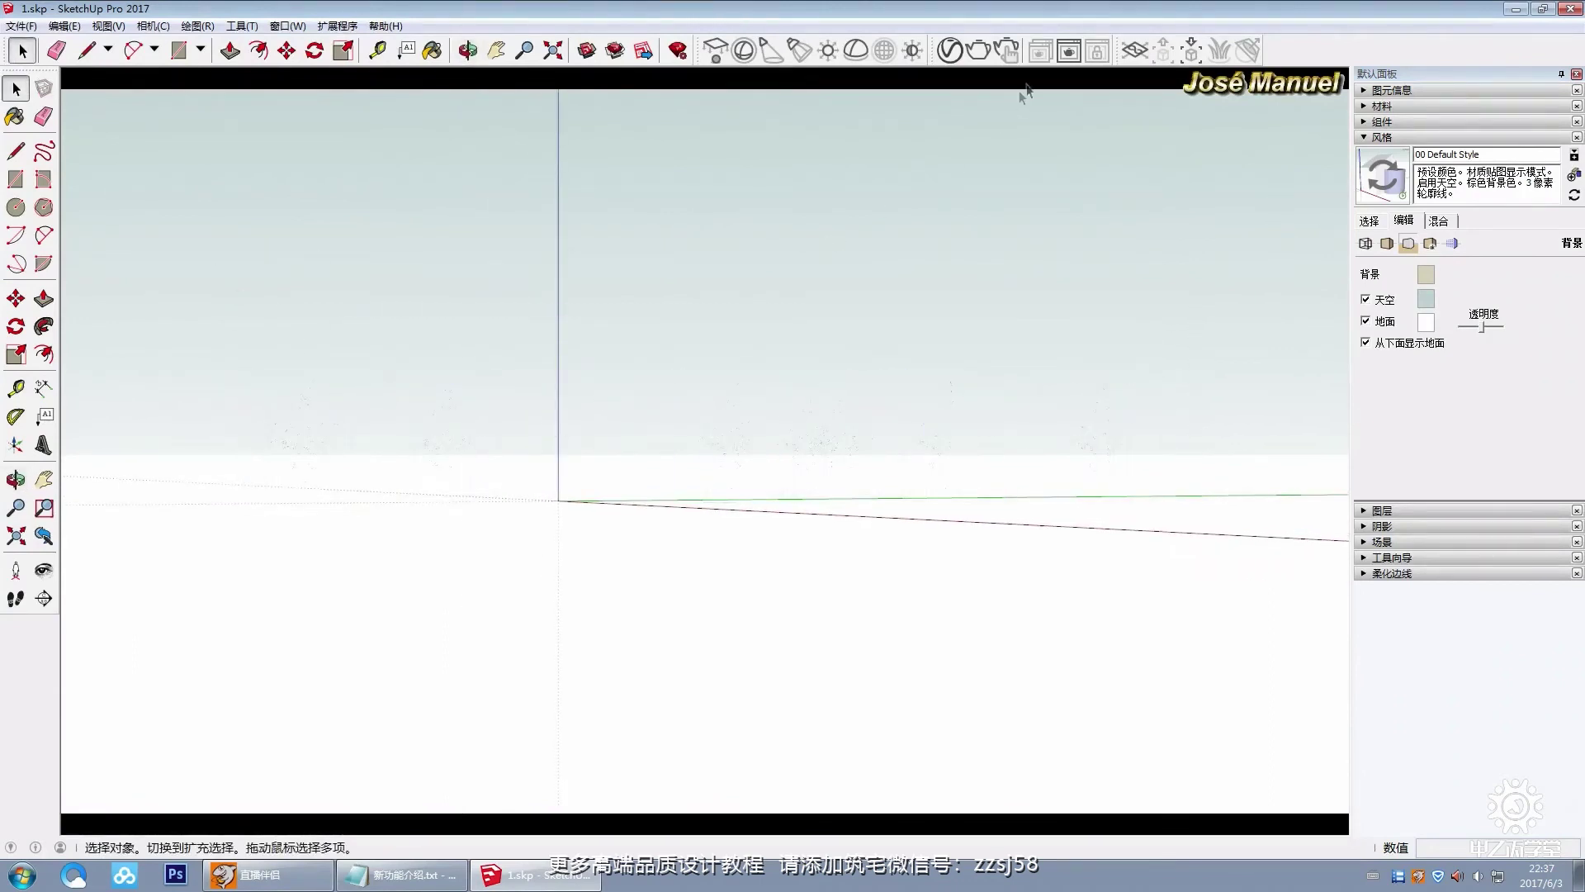
left_click(982, 51)
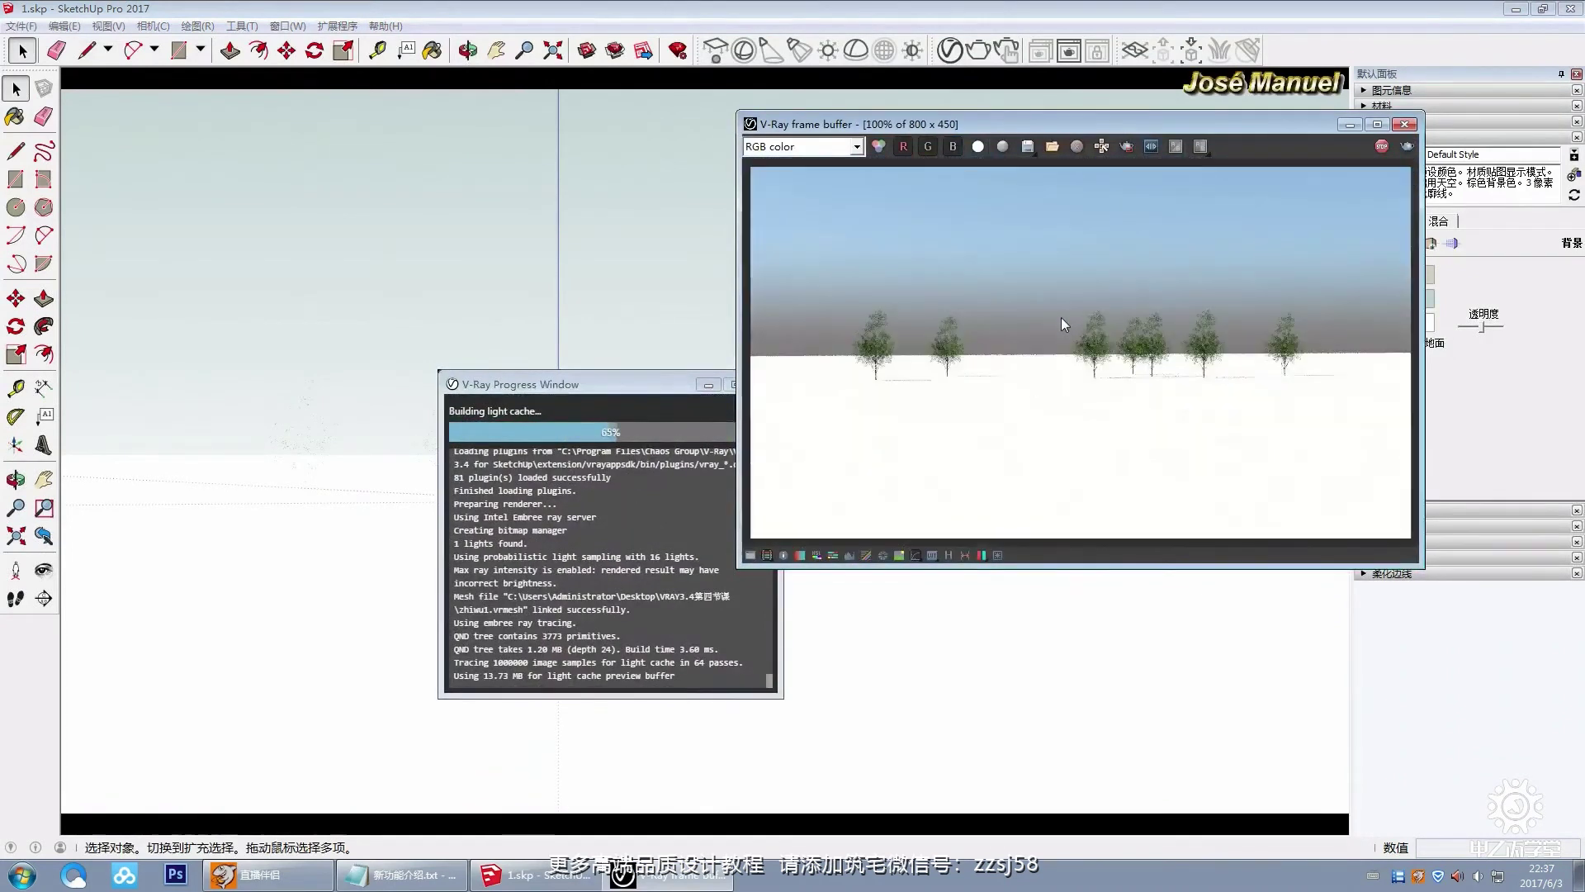
left_click(561, 246)
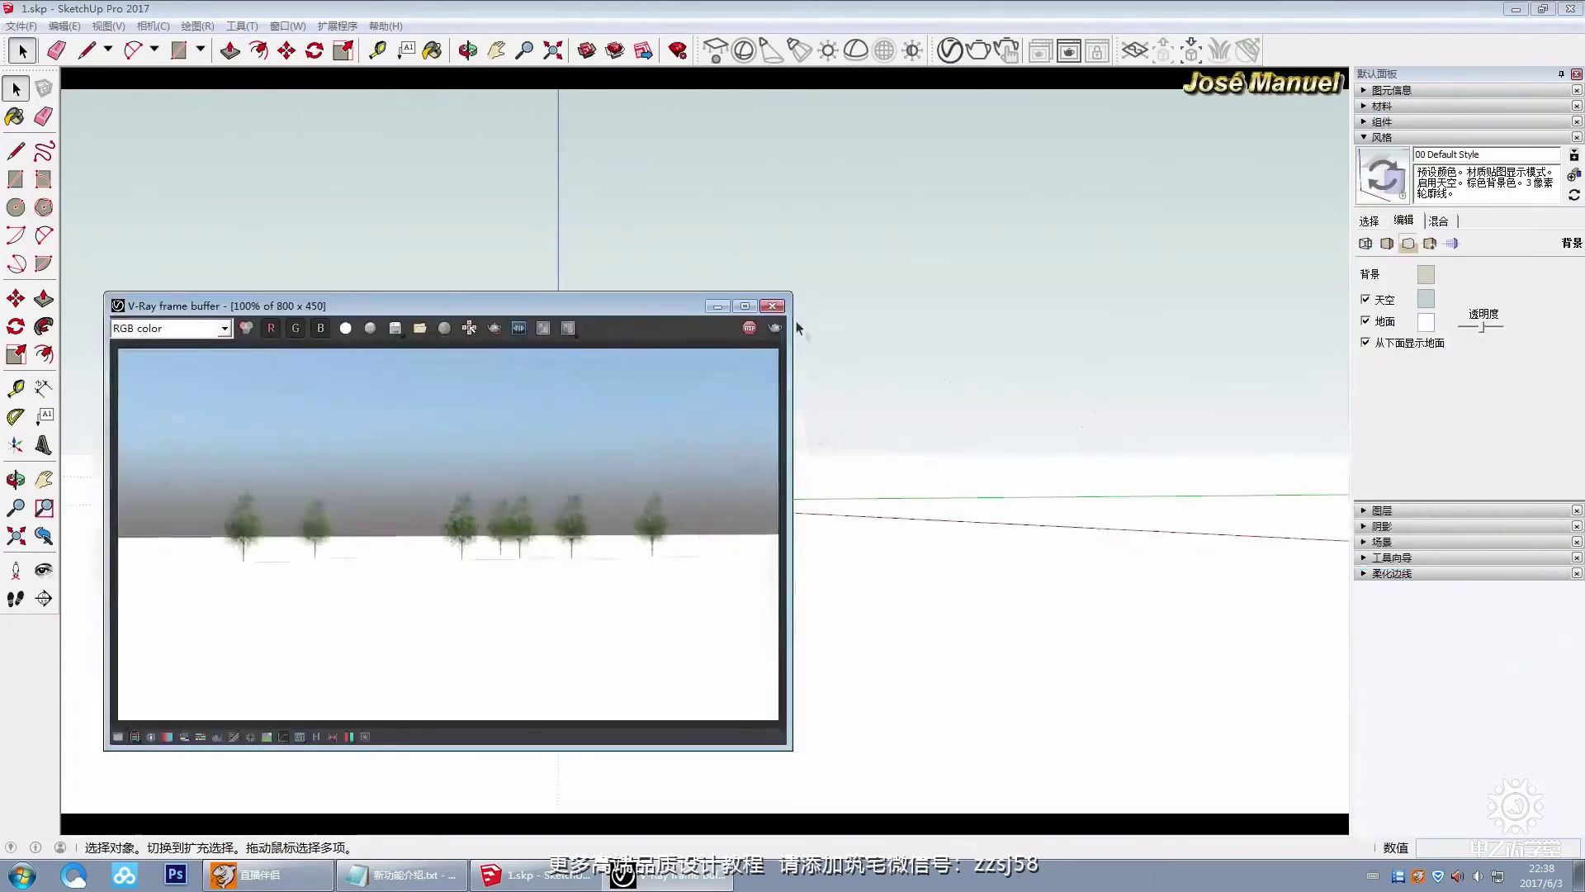
left_click(772, 306)
Step: Open a tree proxy component for editing and select one sliver of its leaf preview geometry
left_click_drag(443, 360, 303, 348)
left_click(313, 326)
left_click_drag(344, 438, 261, 412)
scroll(276, 440, "up", 2)
scroll(361, 432, "up", 10)
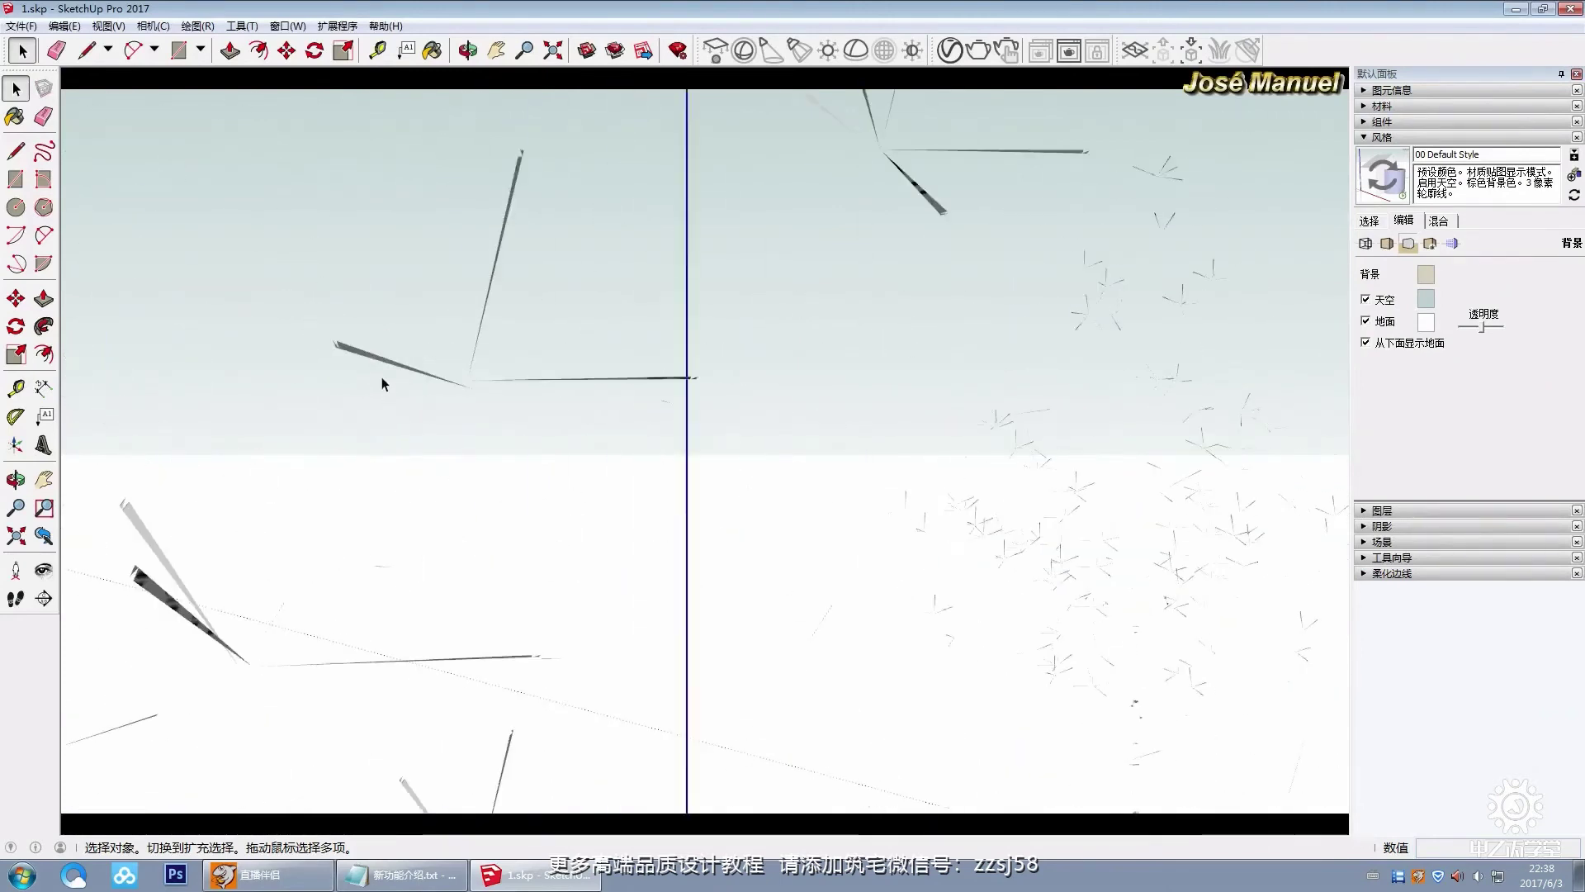
double_click(360, 352)
left_click(360, 352)
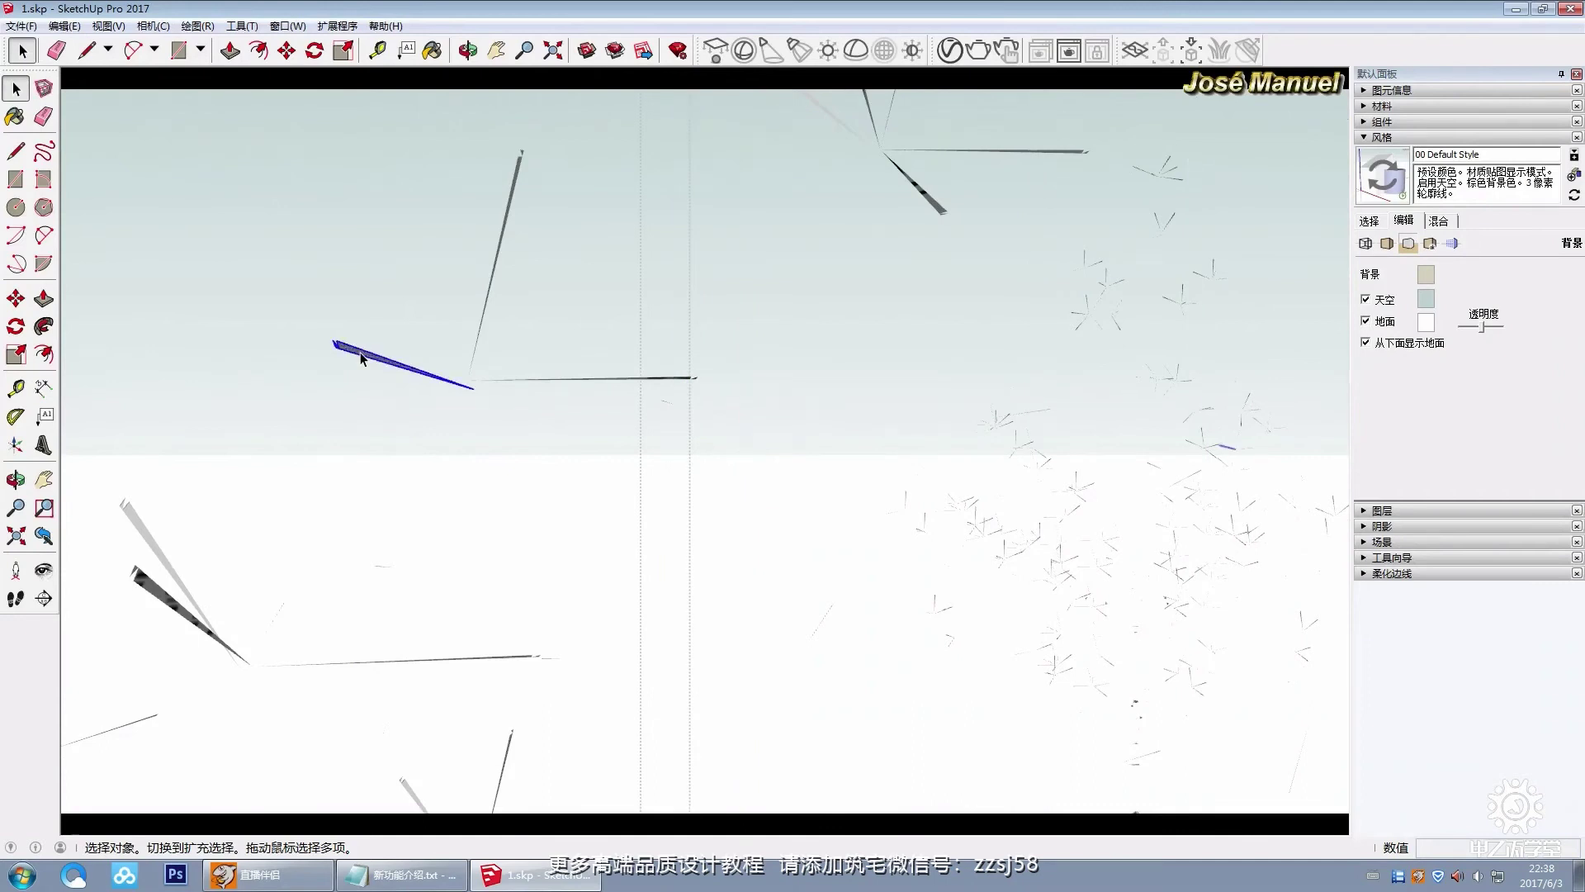
left_click(360, 352)
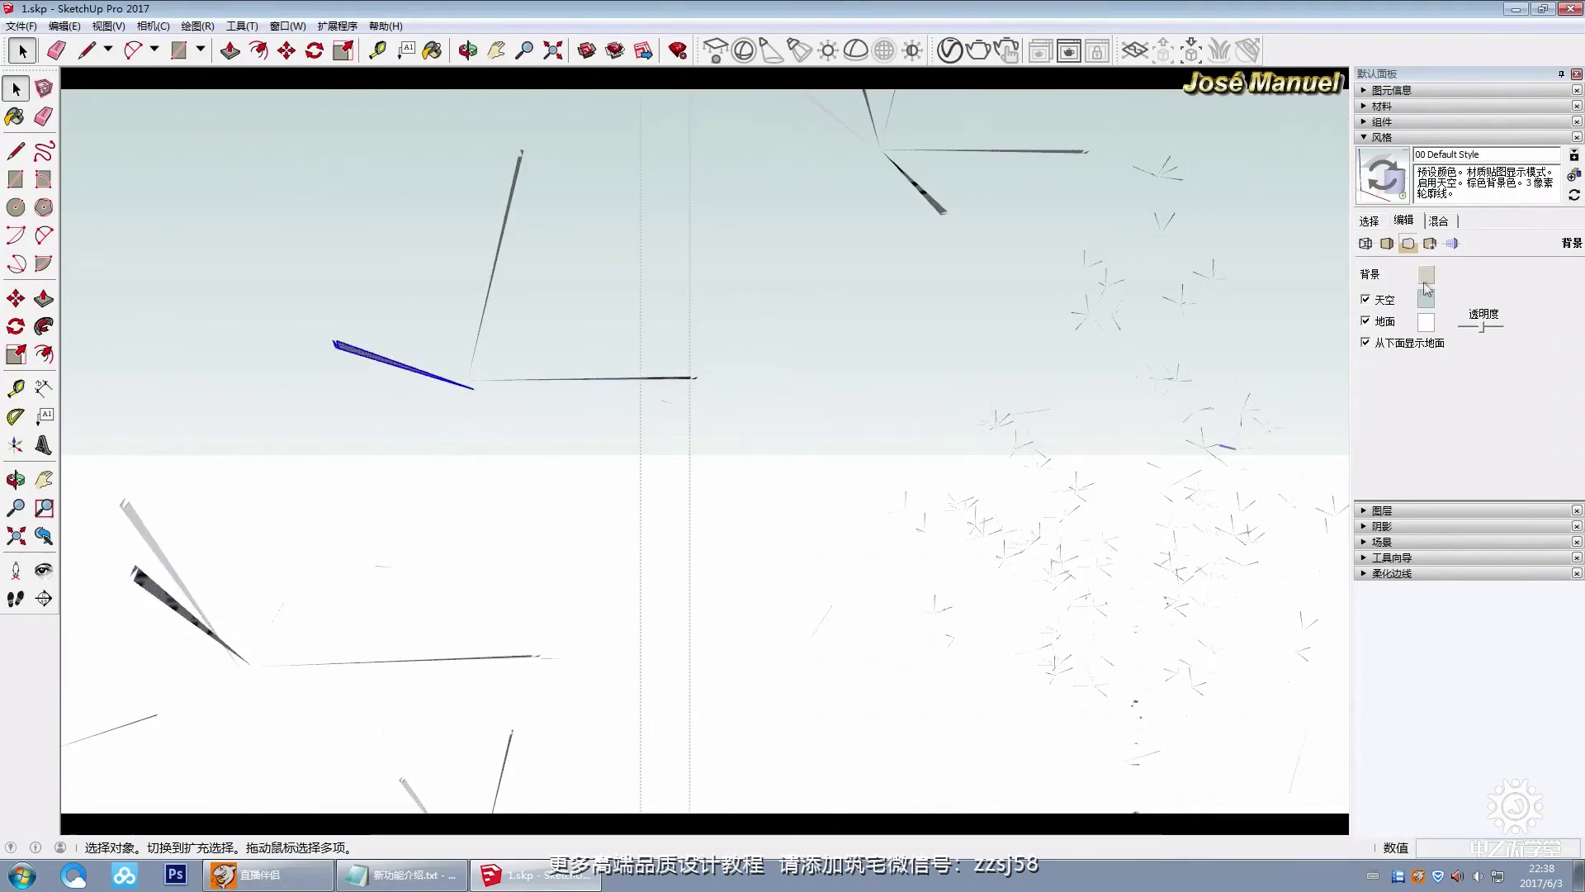
Step: Paint the selected leaf preview geometry with the black M09 色 material from the 颜色 collection and leave the component
left_click(1390, 106)
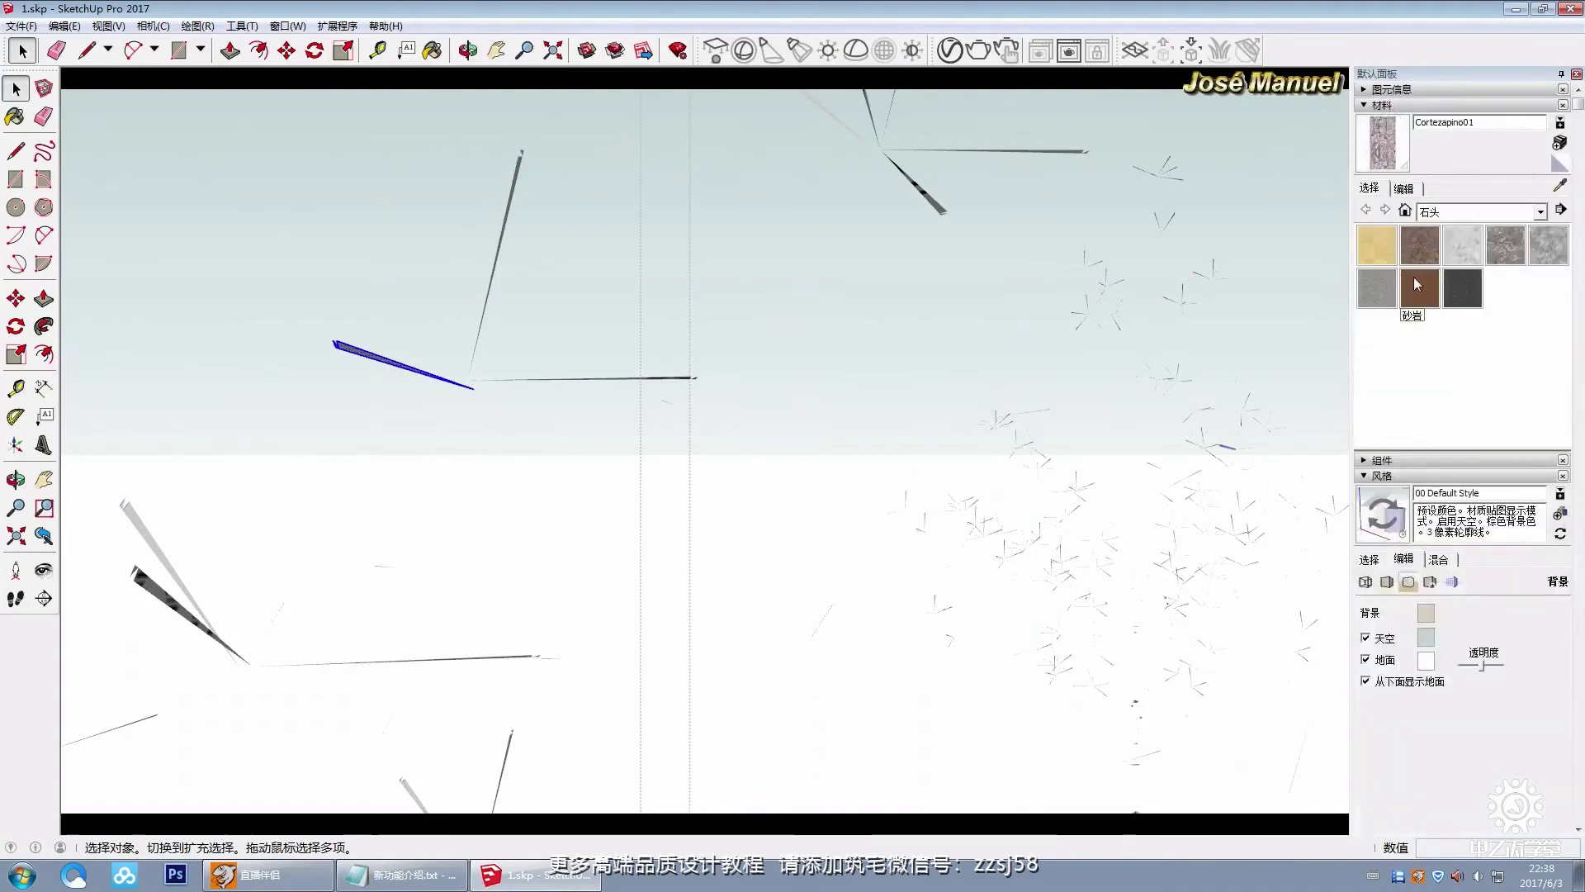
left_click(1455, 212)
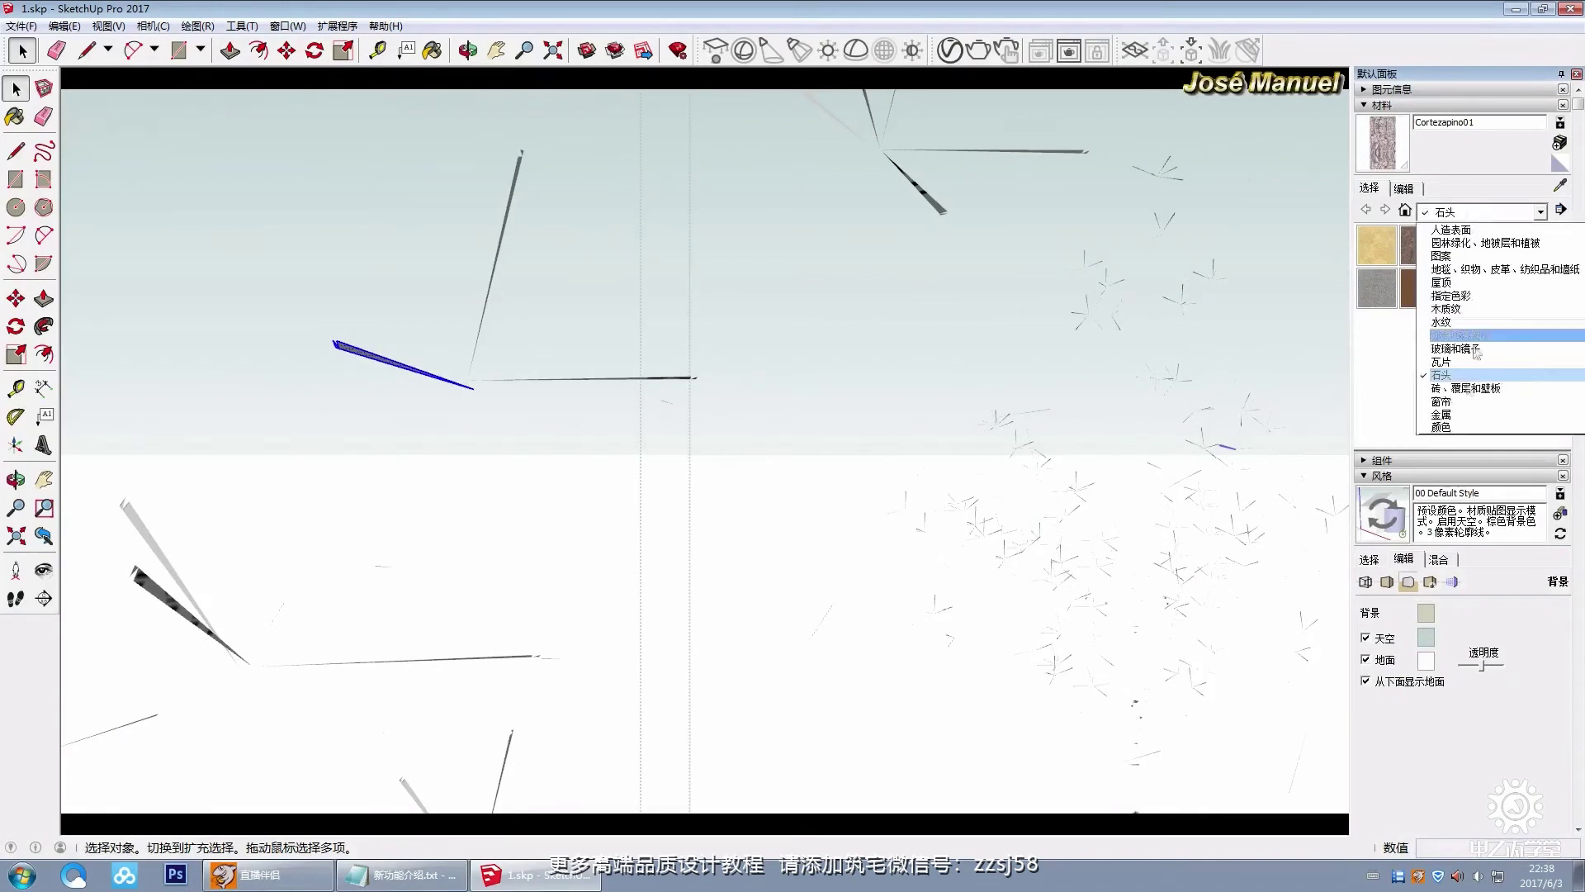
left_click(1444, 427)
left_click_drag(1563, 243, 1552, 418)
left_click(1433, 305)
left_click(352, 344)
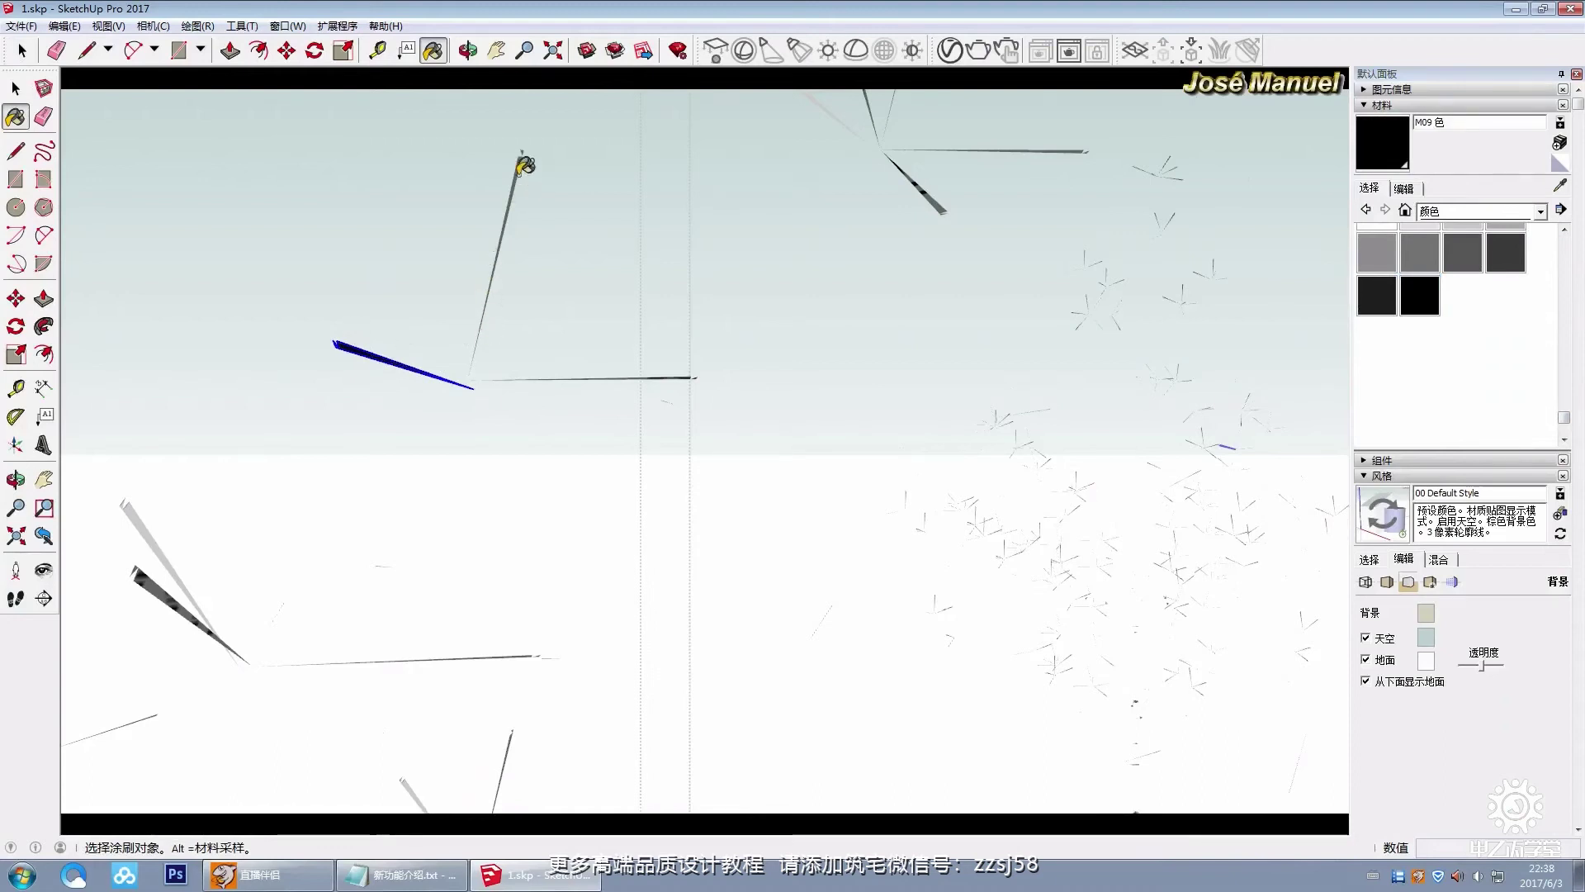
scroll(594, 336, "down", 6)
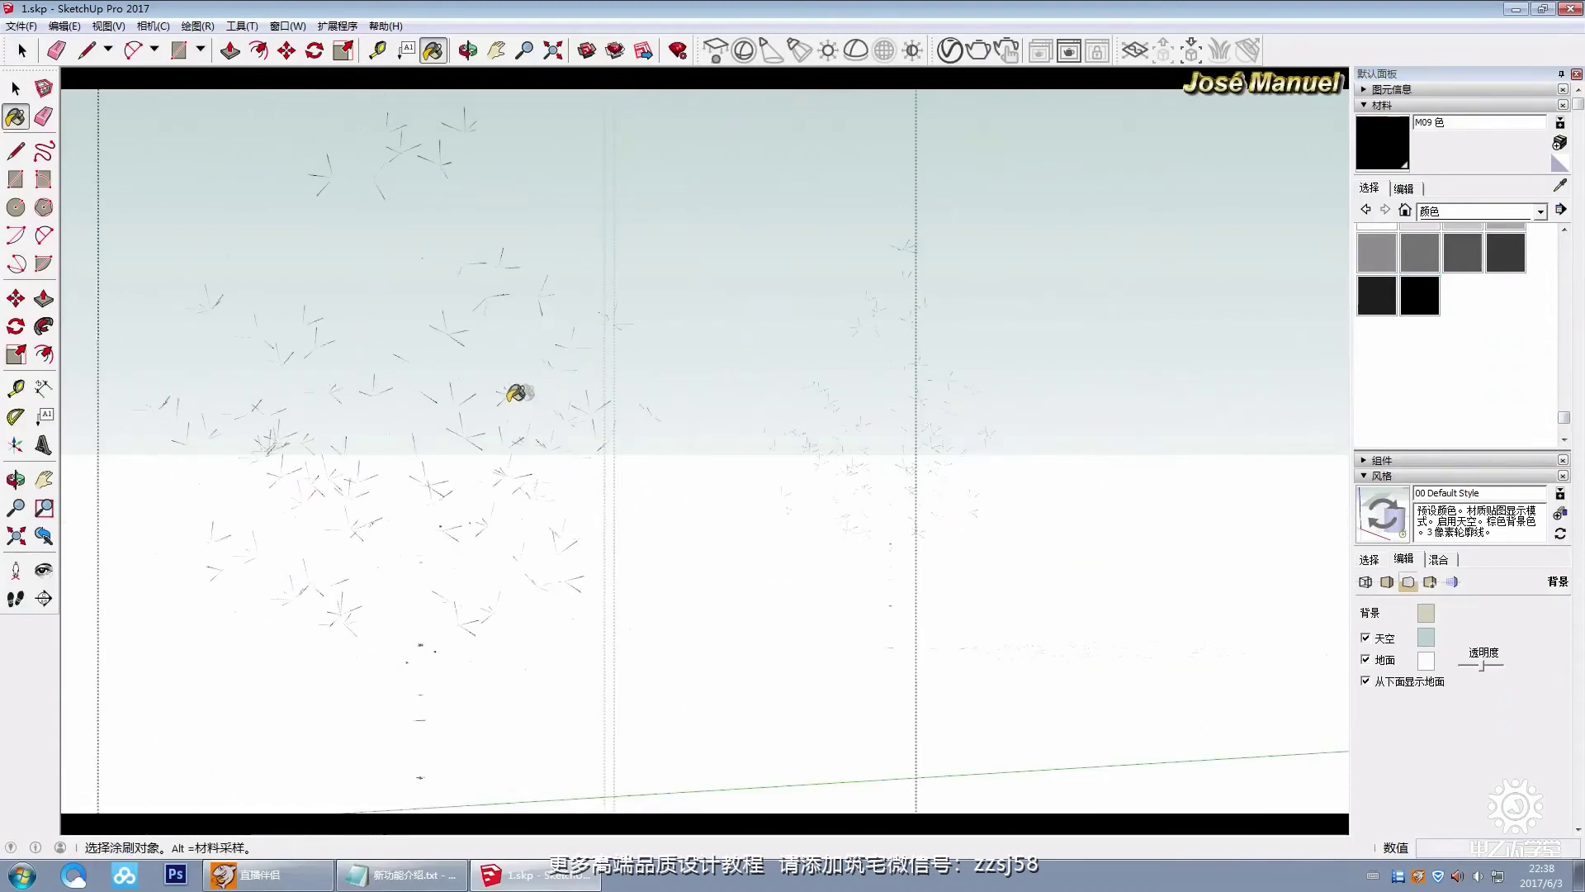
key("space")
scroll(615, 344, "down", 5)
middle_click_drag(839, 256, 906, 206)
middle_click_drag(372, 431, 417, 442)
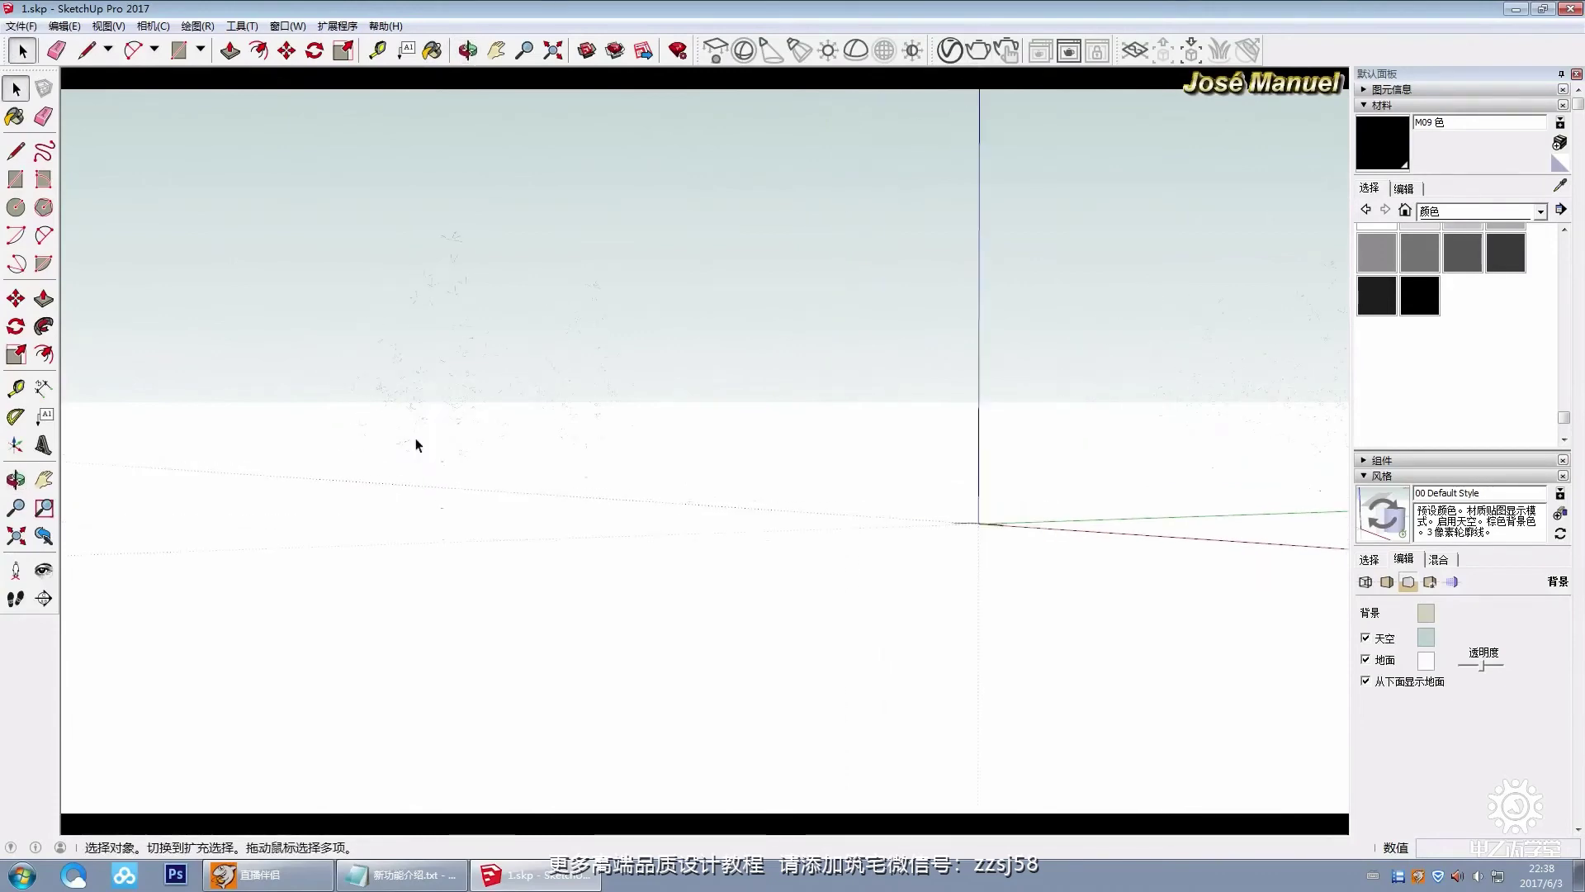
Step: Render the tree proxies with V-Ray and arrange the render windows to compare the leaf colours with the viewport
left_click(978, 51)
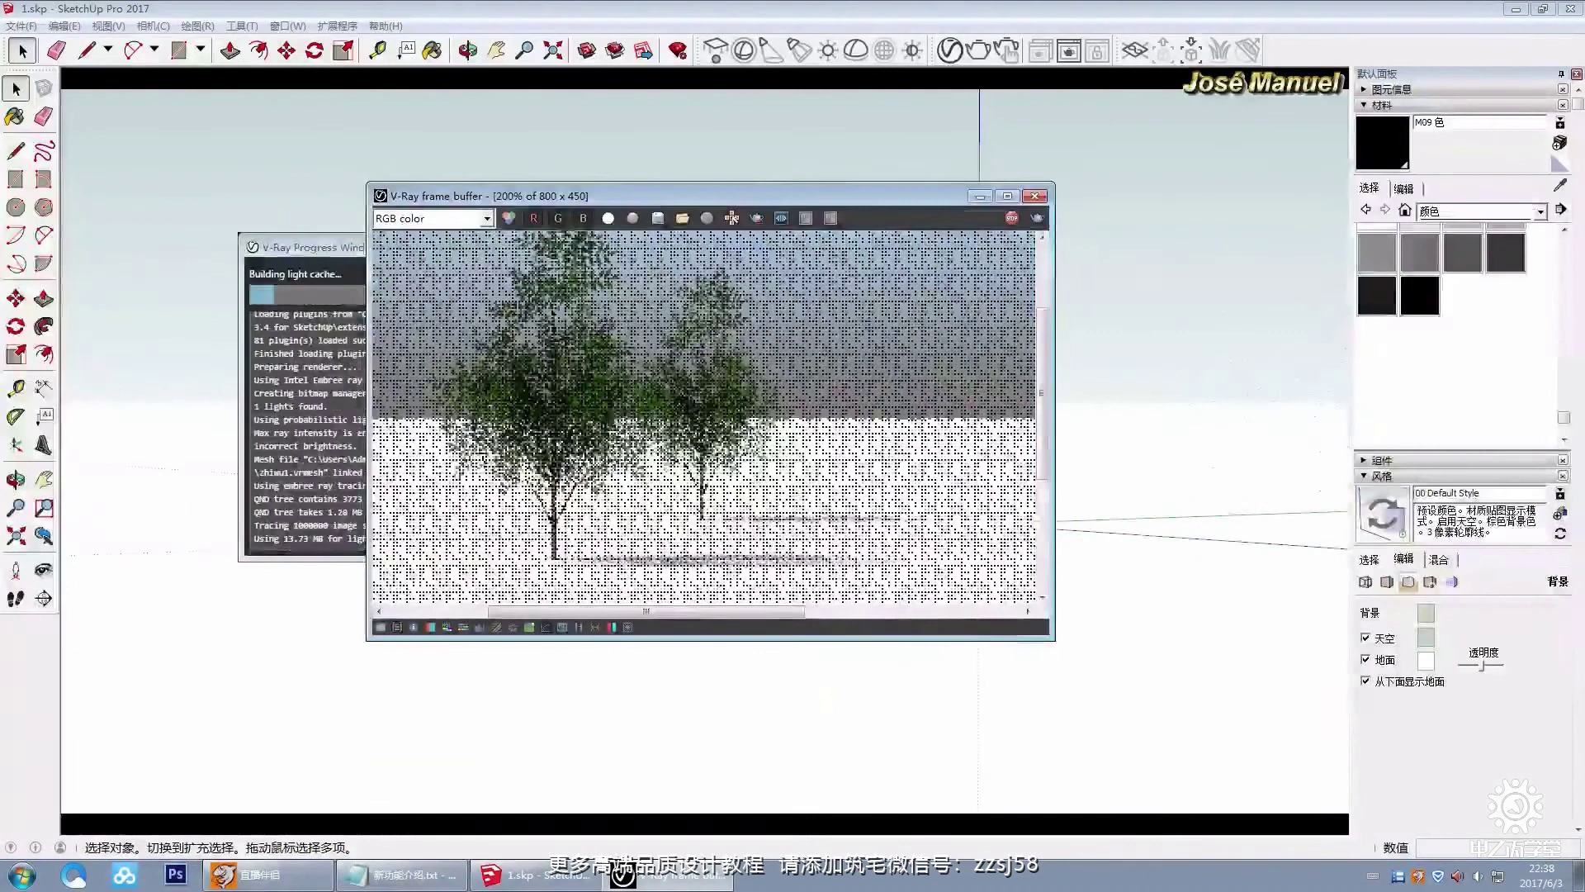
left_click_drag(348, 247, 176, 141)
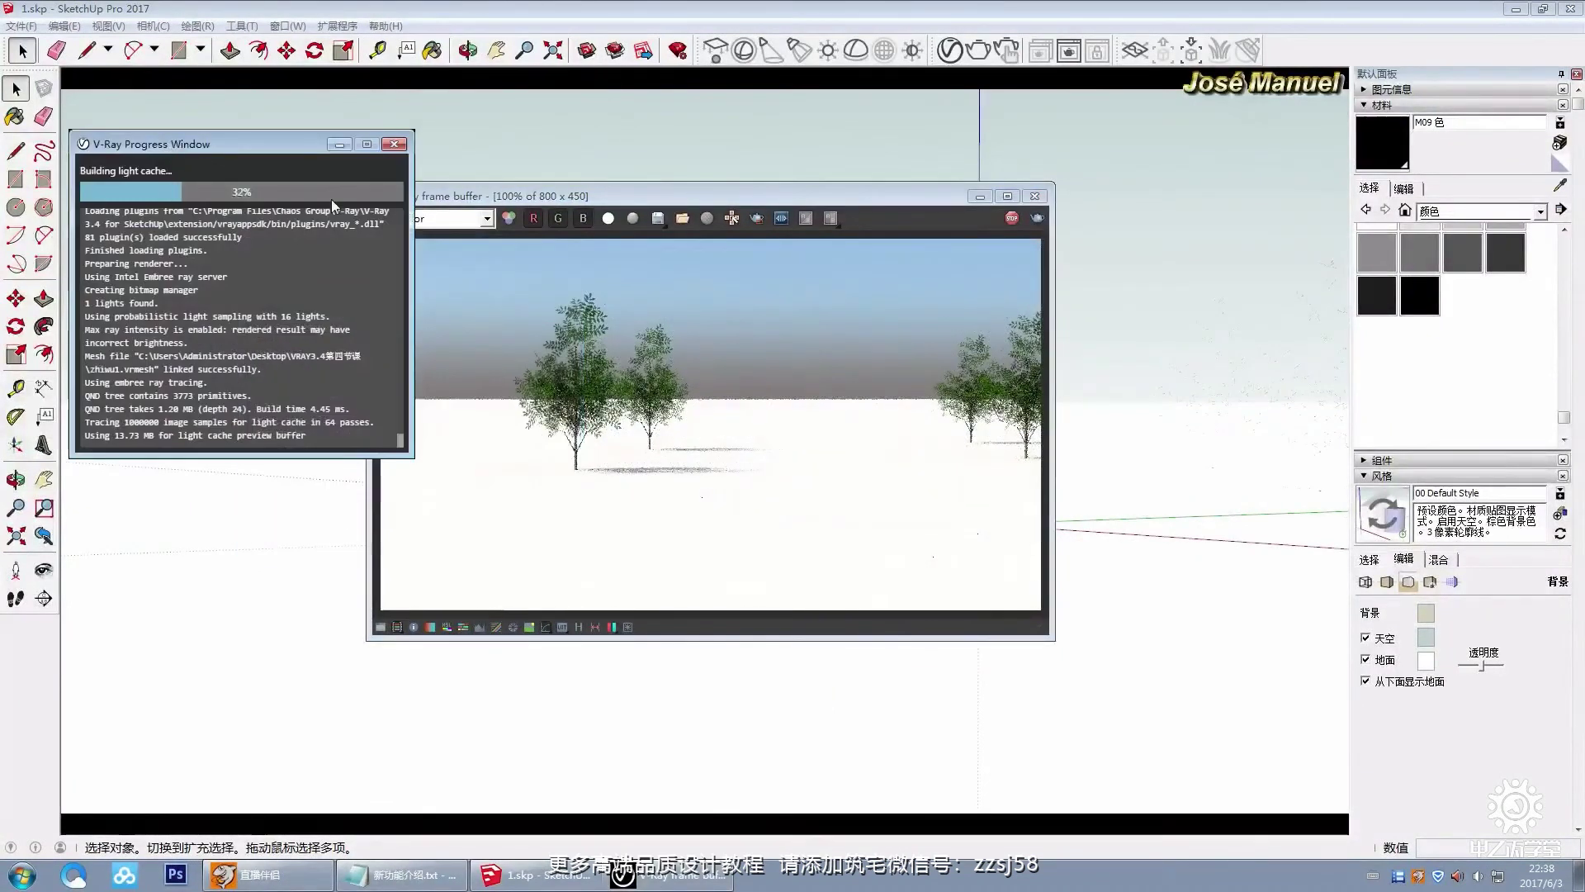
left_click_drag(543, 198, 909, 188)
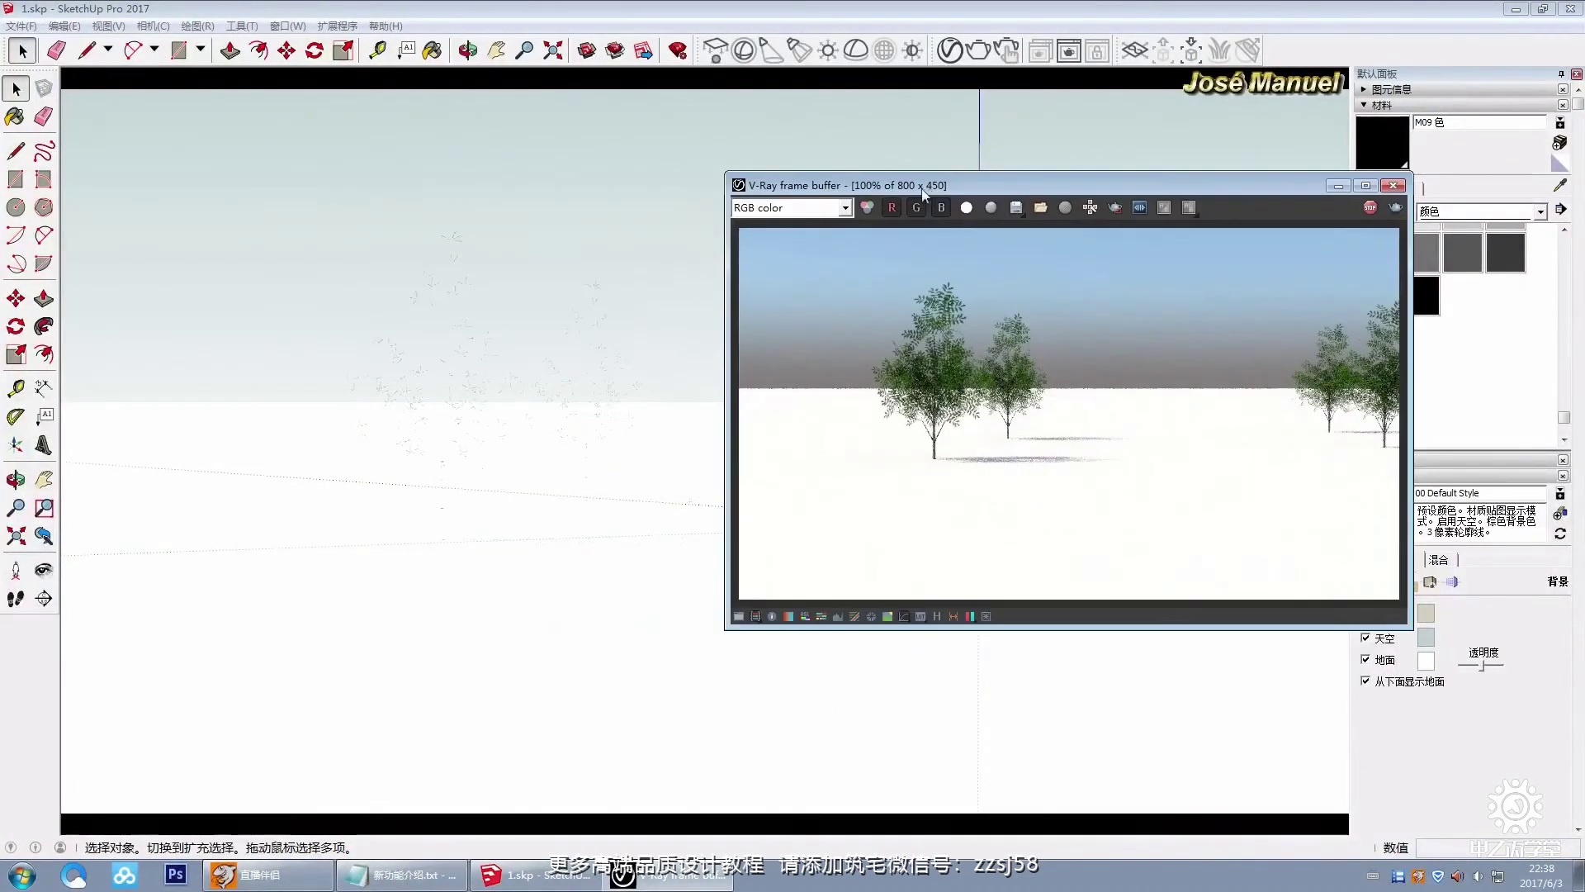
left_click(462, 282)
left_click(432, 548)
left_click(1179, 427)
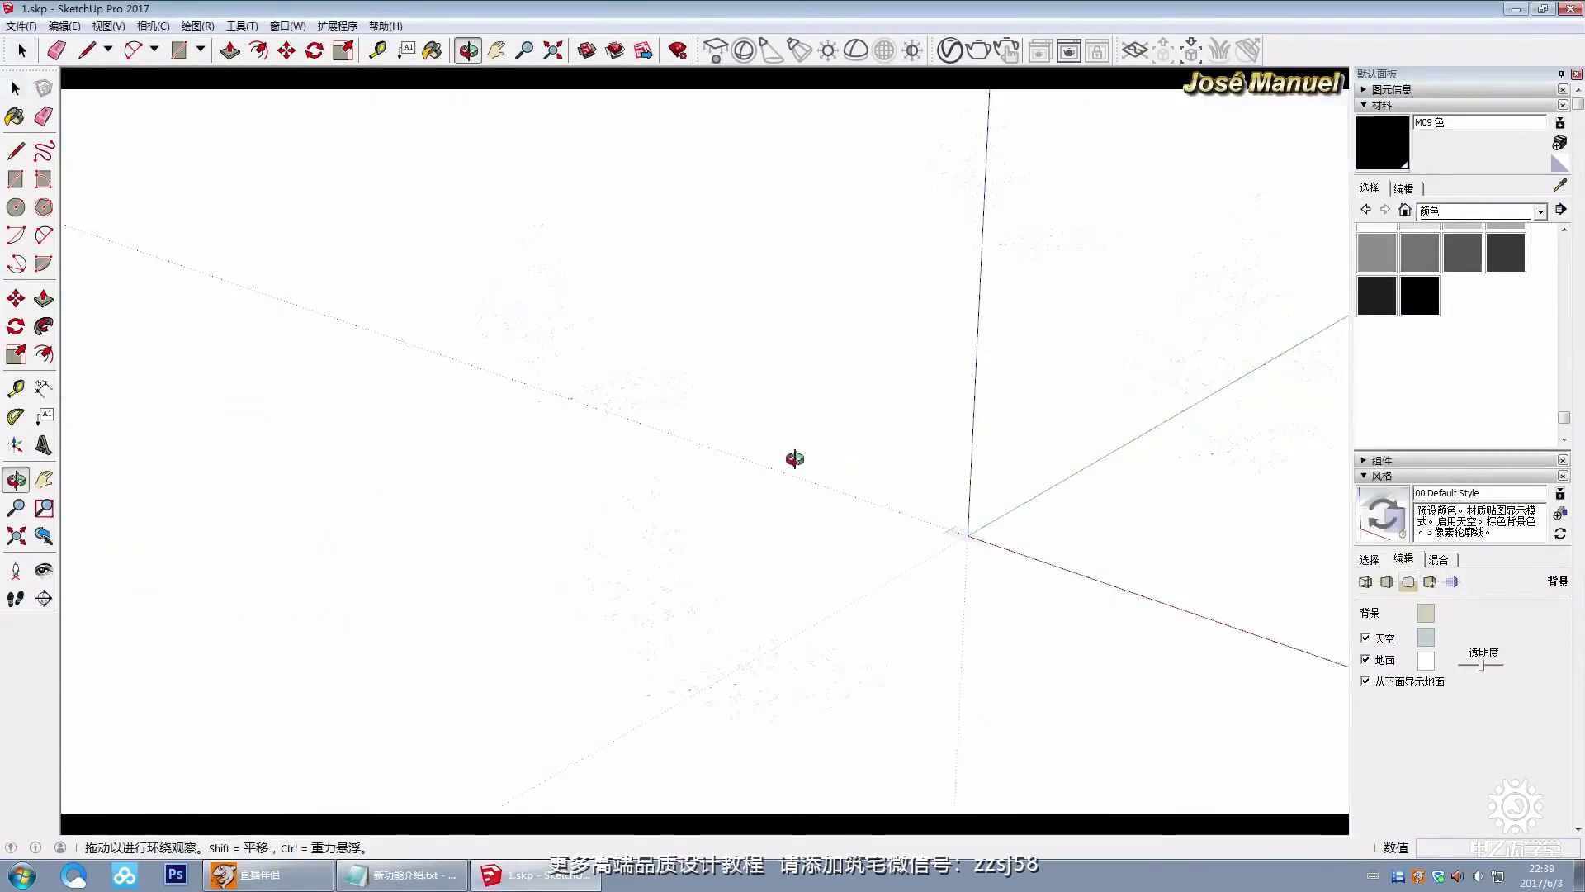
Step: Select all the tree proxies around the origin and delete them
middle_click_drag(795, 458, 558, 380)
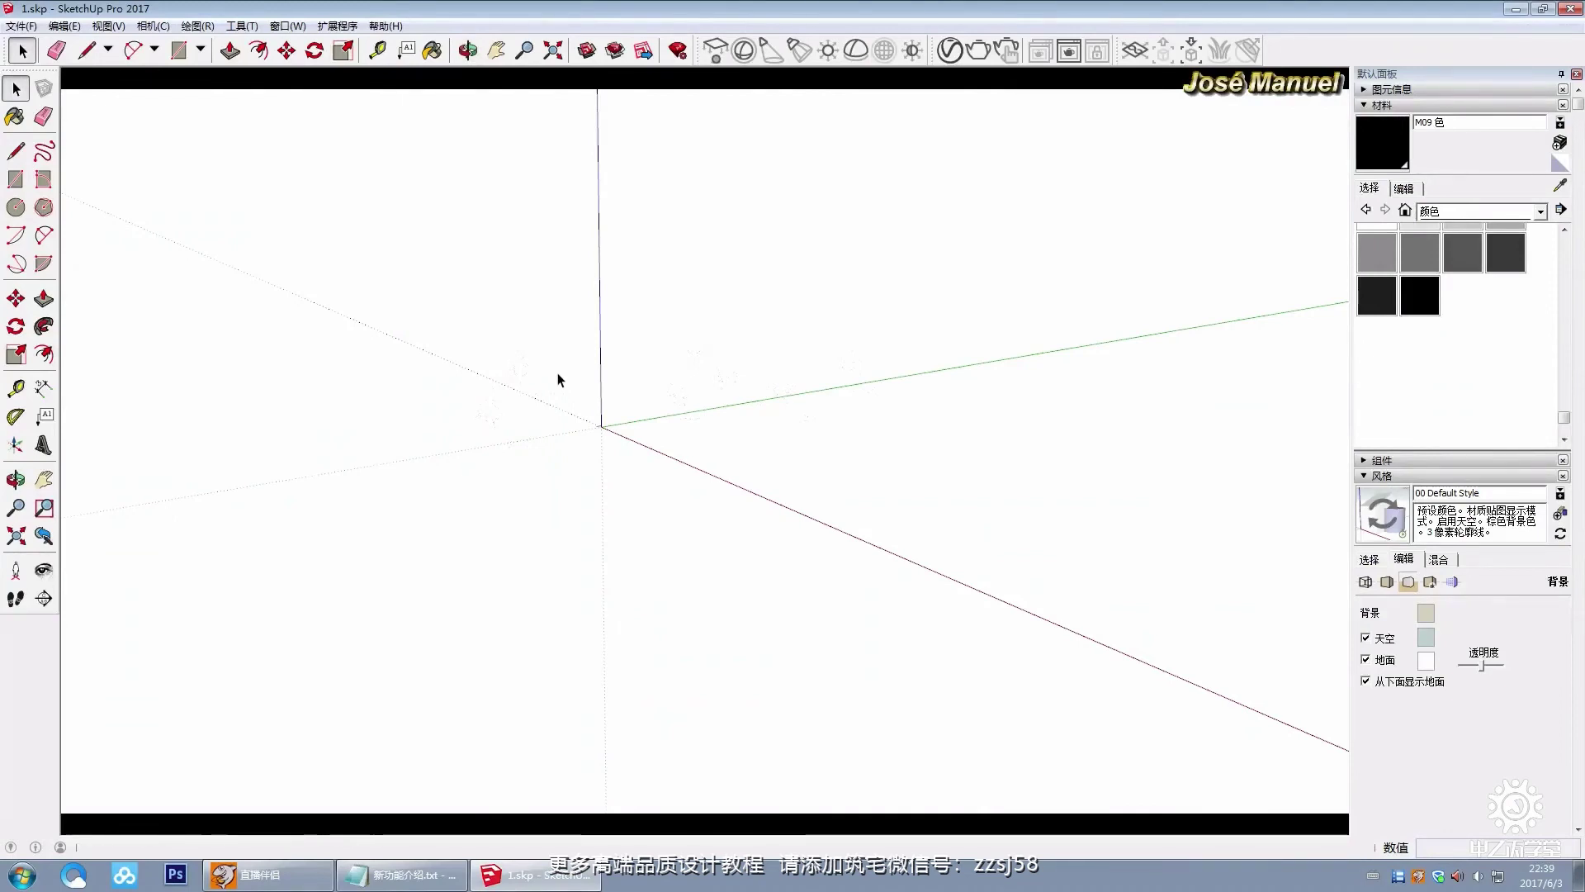
left_click_drag(365, 157, 1077, 568)
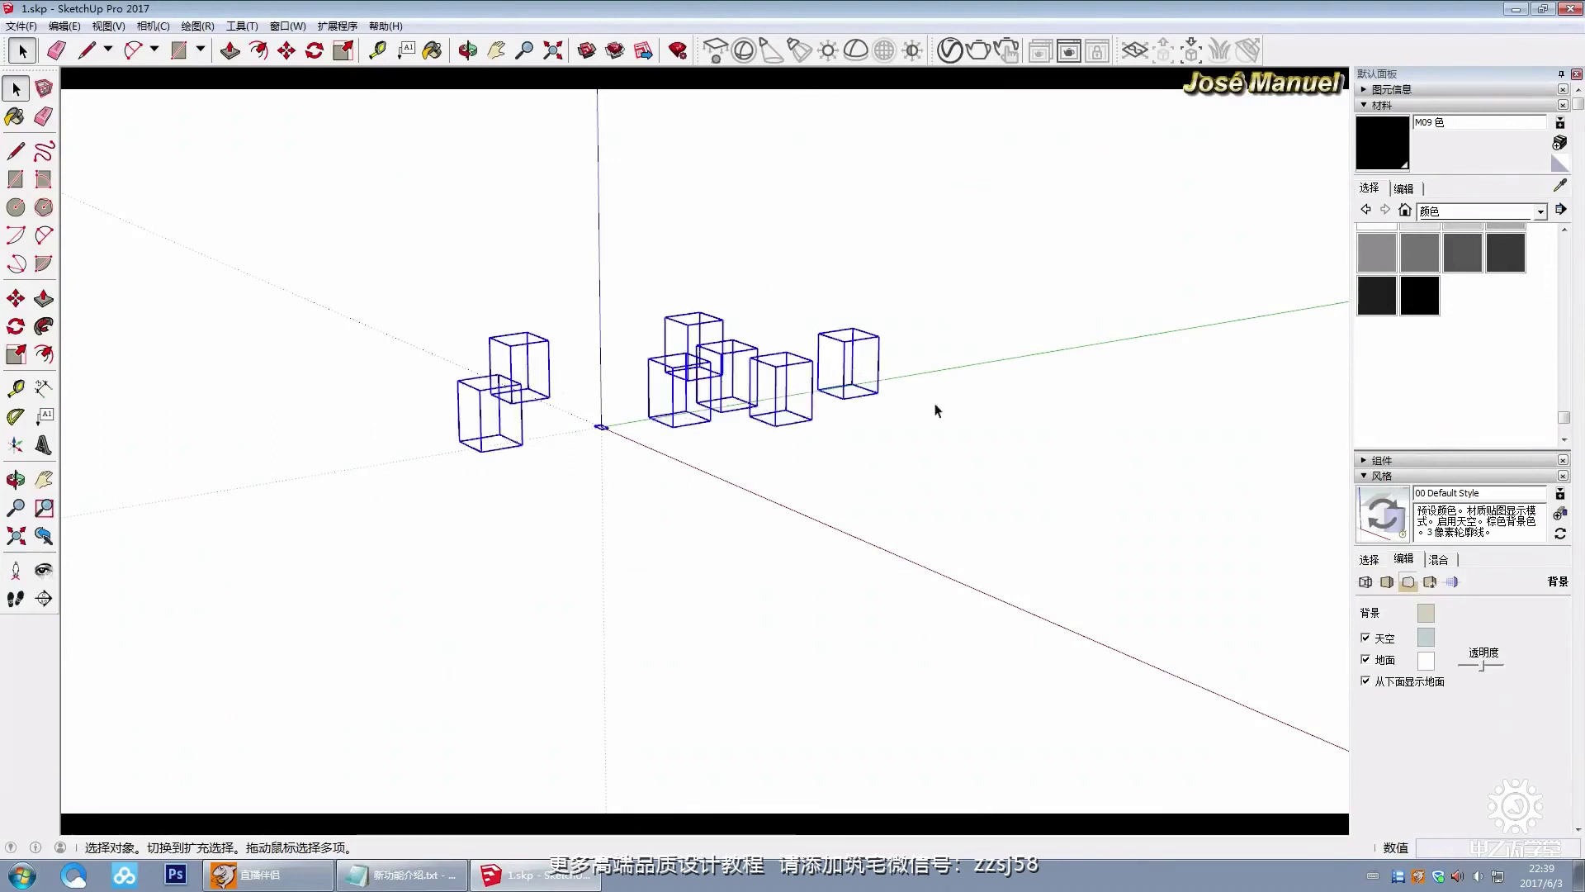
key("Delete")
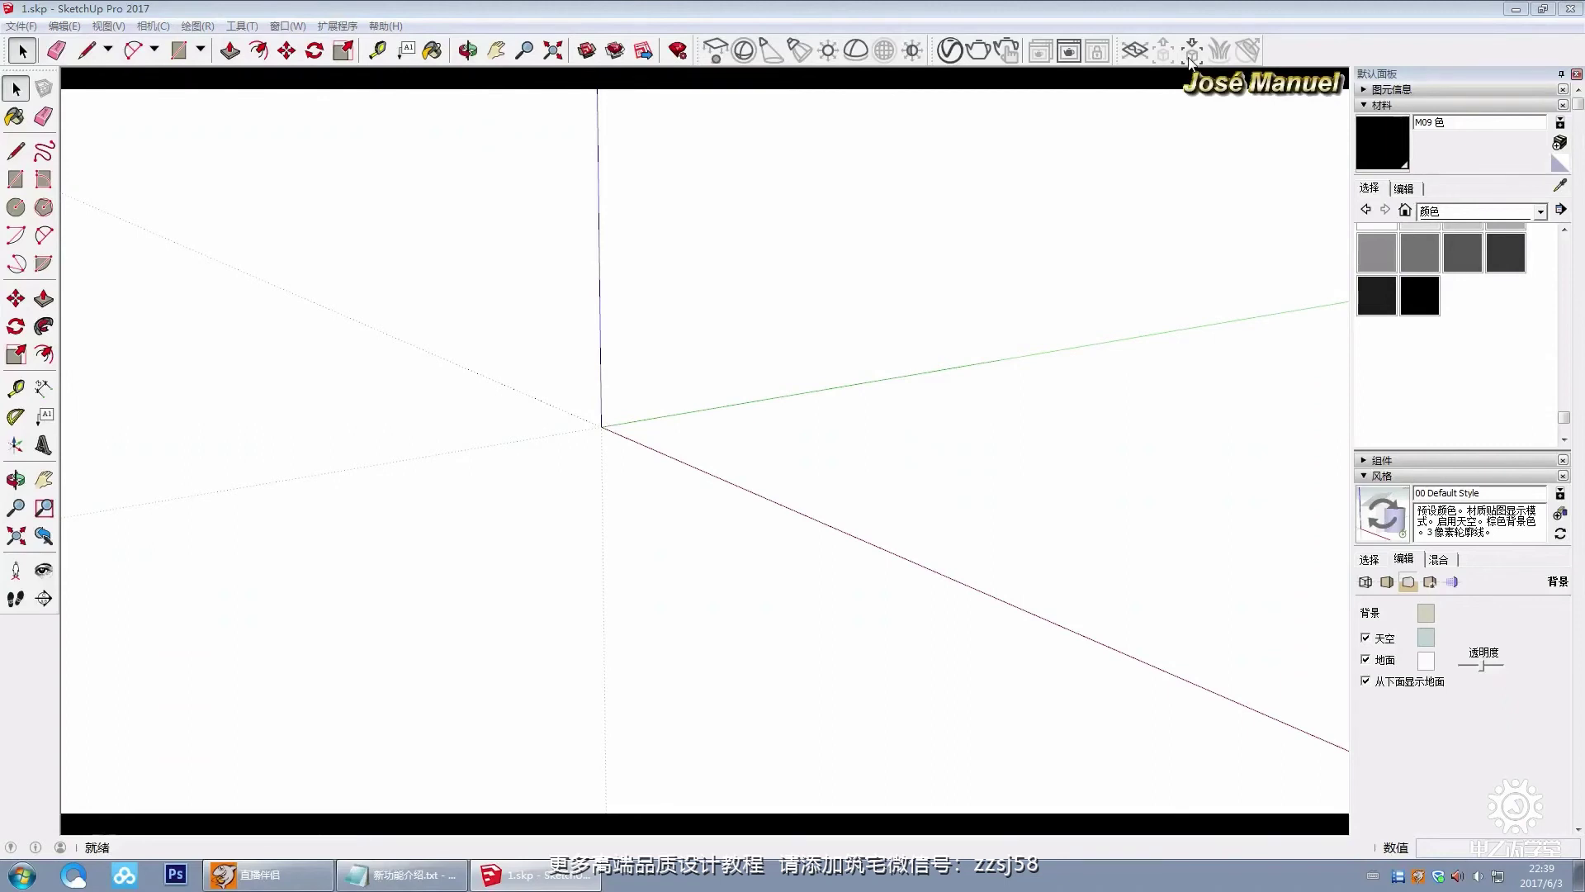
Step: Import the V-Ray proxy zhiwu1.vrmesh from the VRAY3.4第四节课 folder and place it near the origin
left_click(1190, 56)
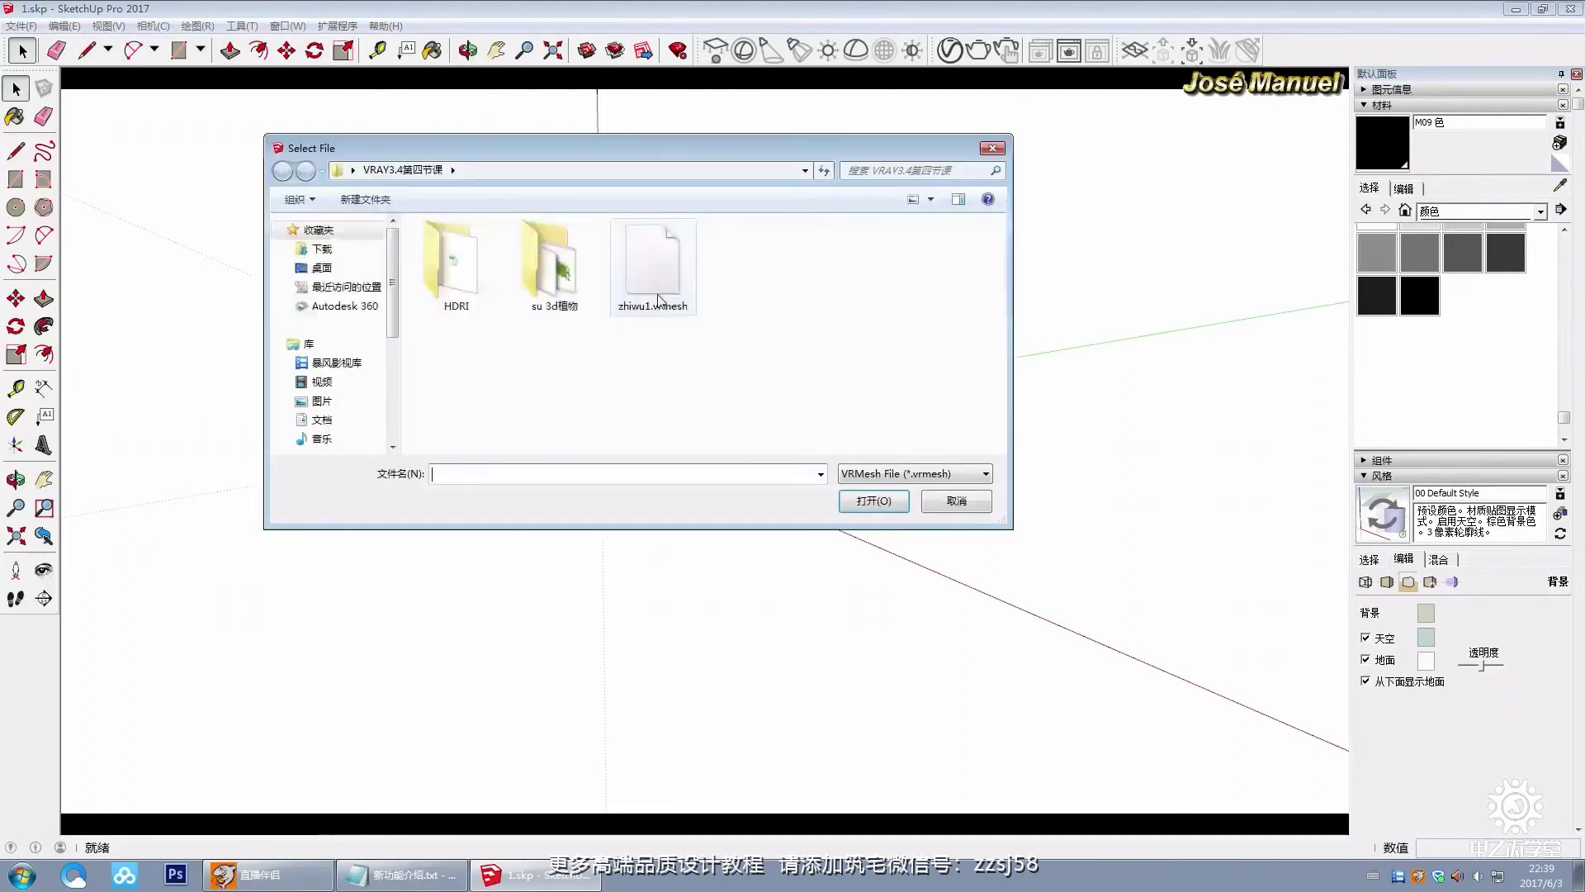
double_click(656, 281)
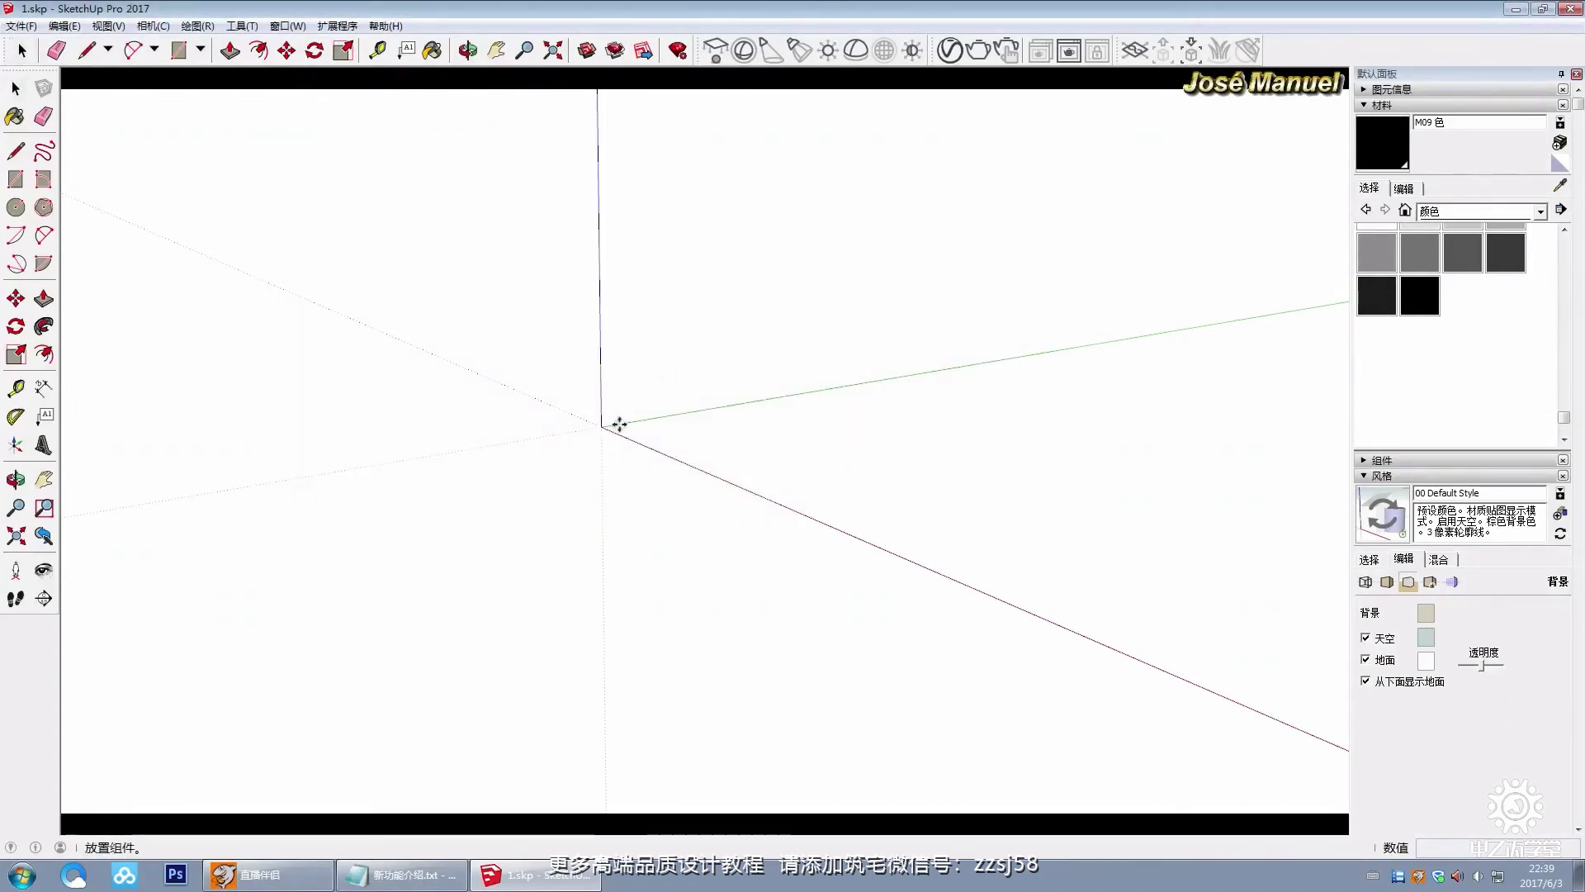
middle_click_drag(735, 488, 643, 413)
key("Escape")
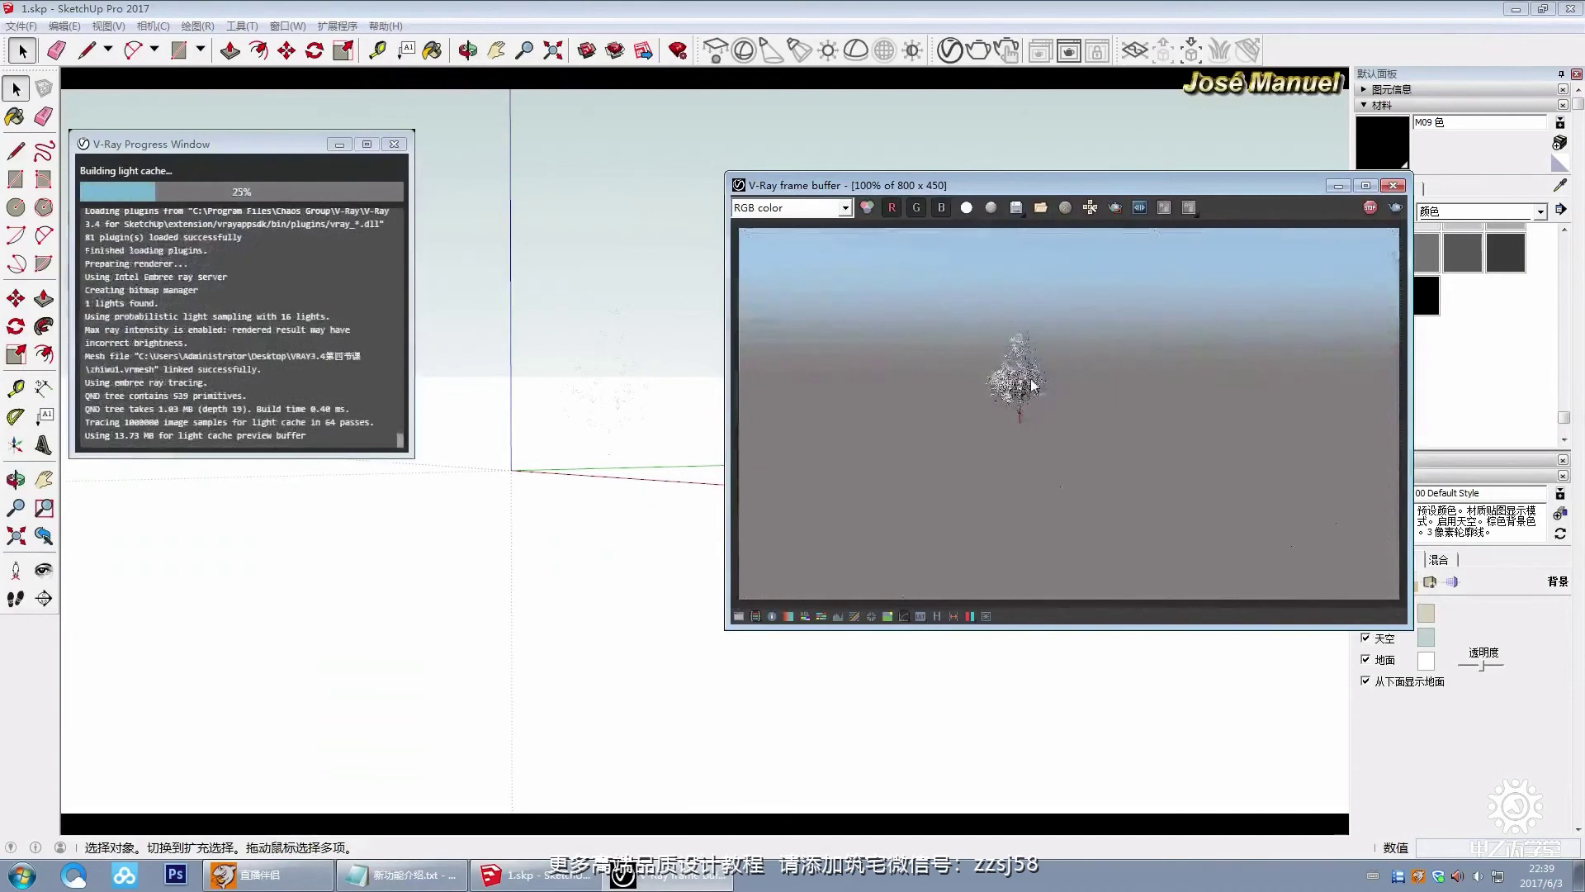
Step: Examine the imported tree proxy's leaf and trunk colours in the V-Ray render, stop rendering and close the frame buffer
scroll(1032, 385, "up", 1)
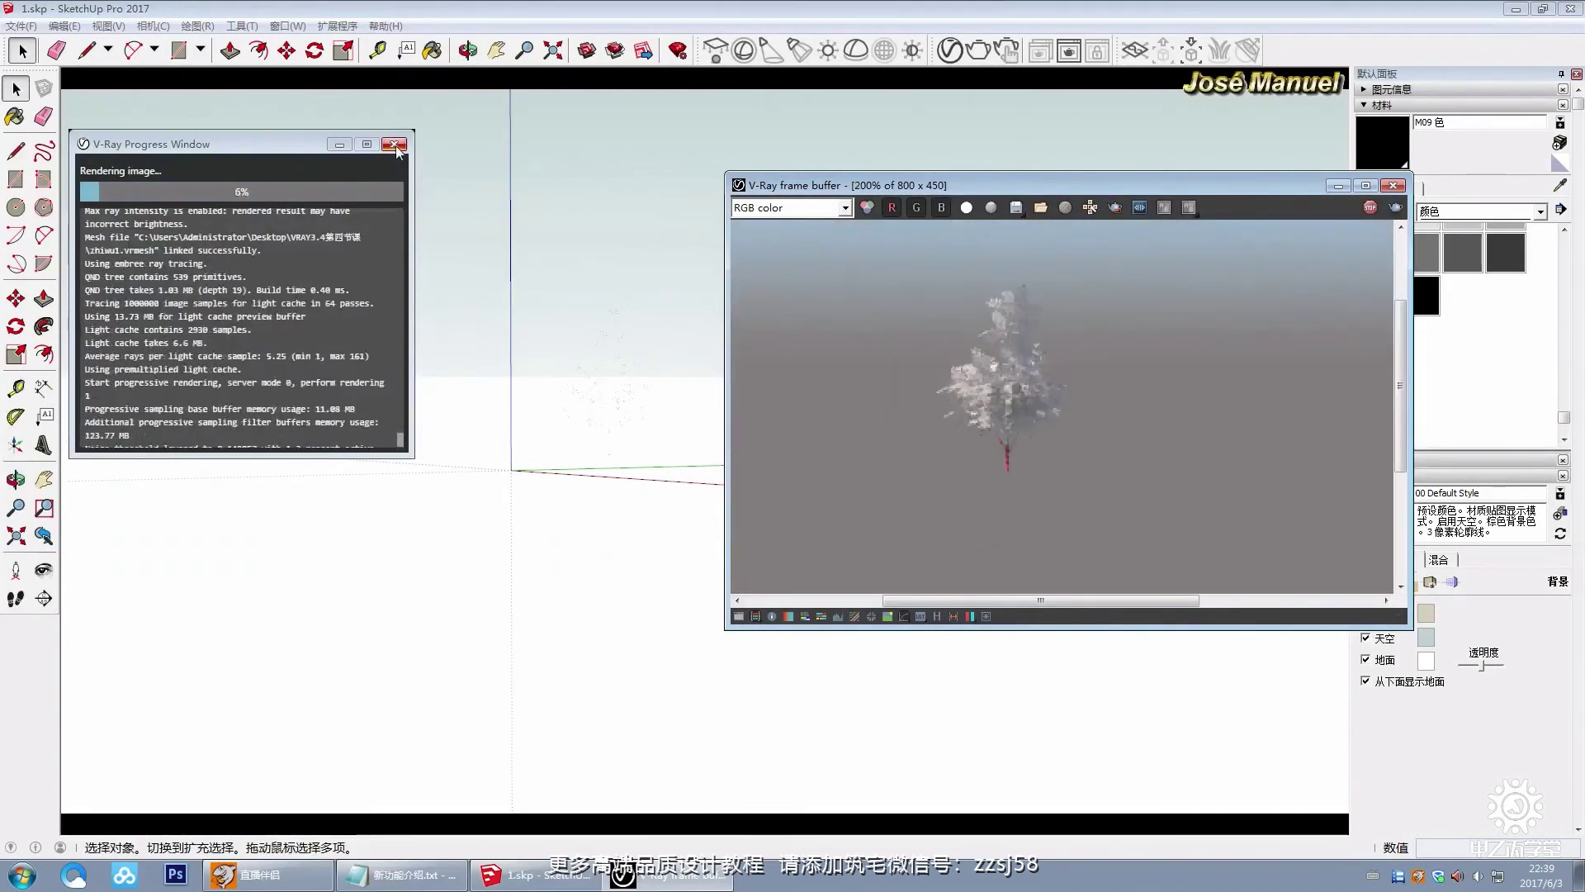
left_click(394, 145)
scroll(1022, 373, "up", 1)
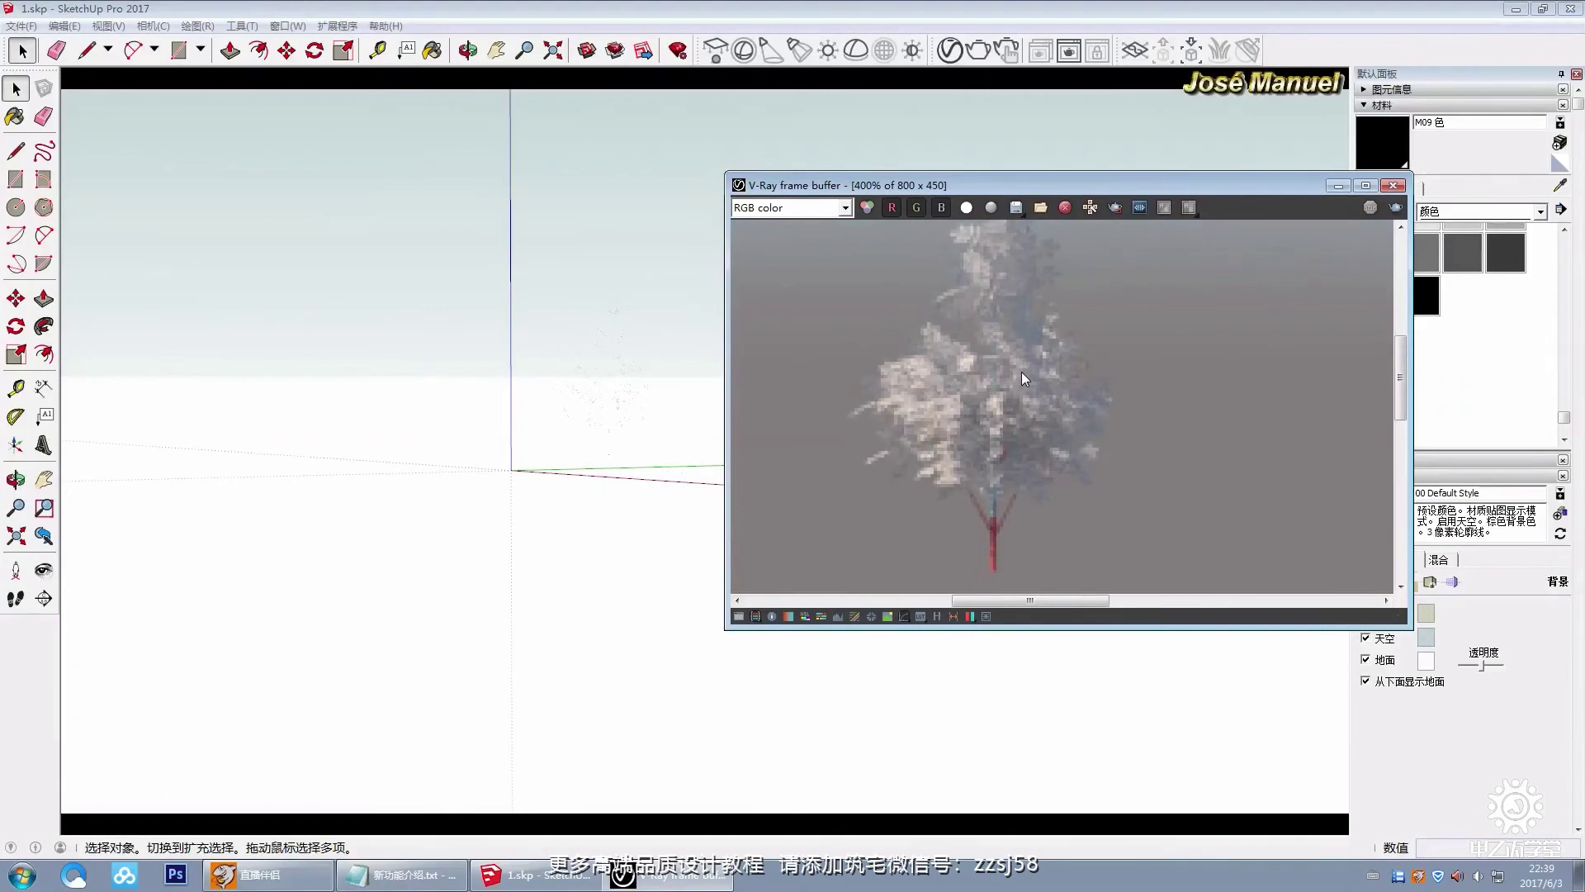
left_click_drag(1256, 180, 905, 165)
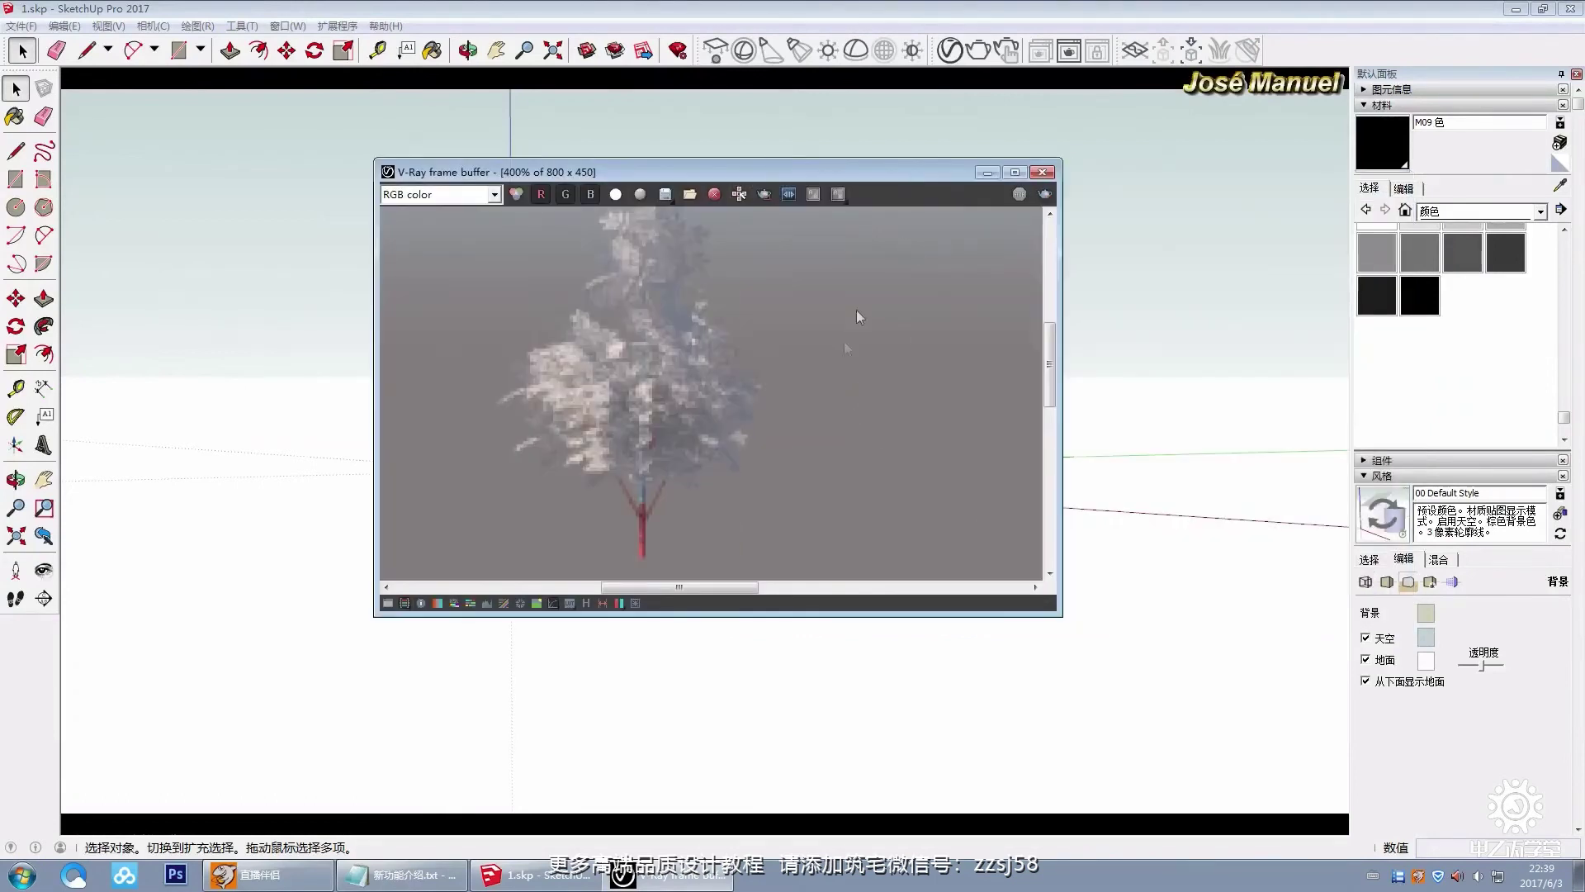
scroll(817, 355, "down", 1)
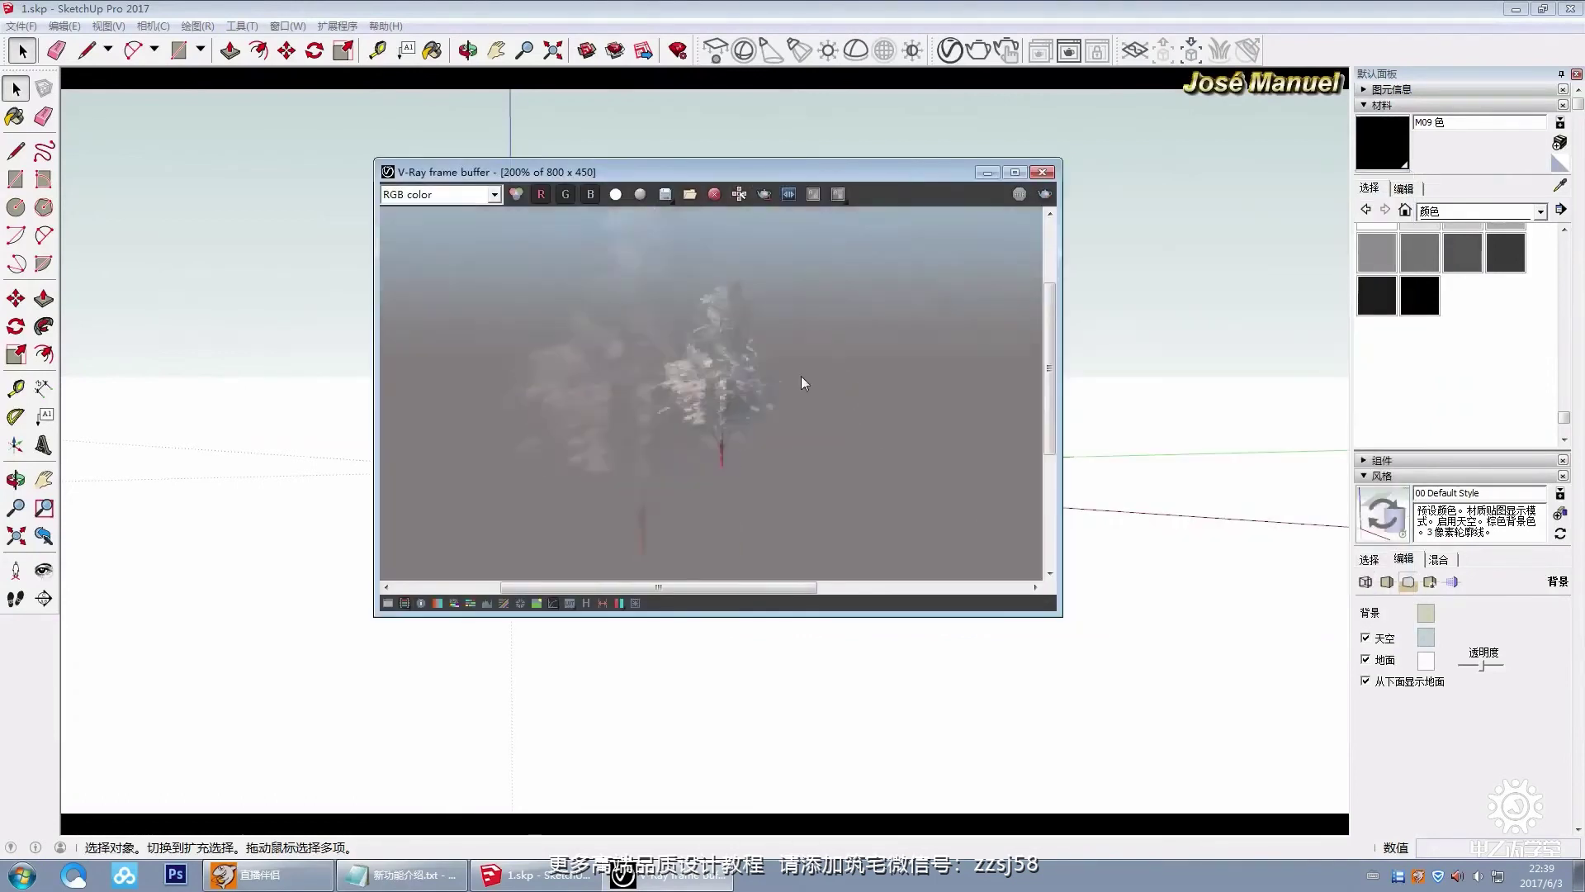
left_click(1041, 175)
Step: Check the zhiwu1#1 proxy's mesh file path in the V-Ray asset editor, browse its folder, and close the editor
left_click(955, 58)
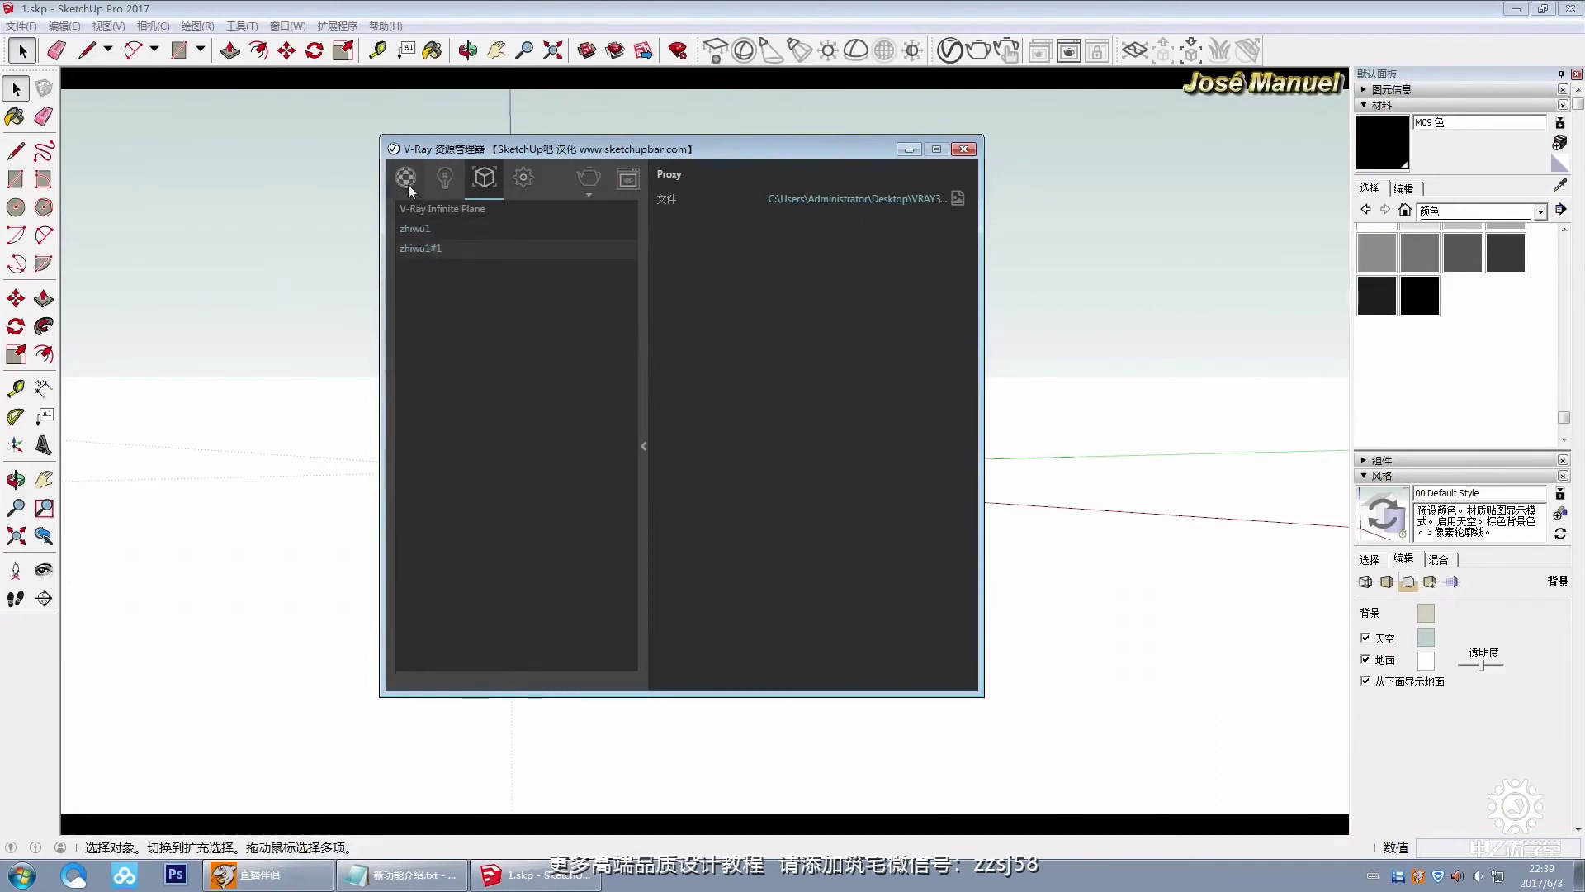
left_click(958, 198)
left_click(788, 301)
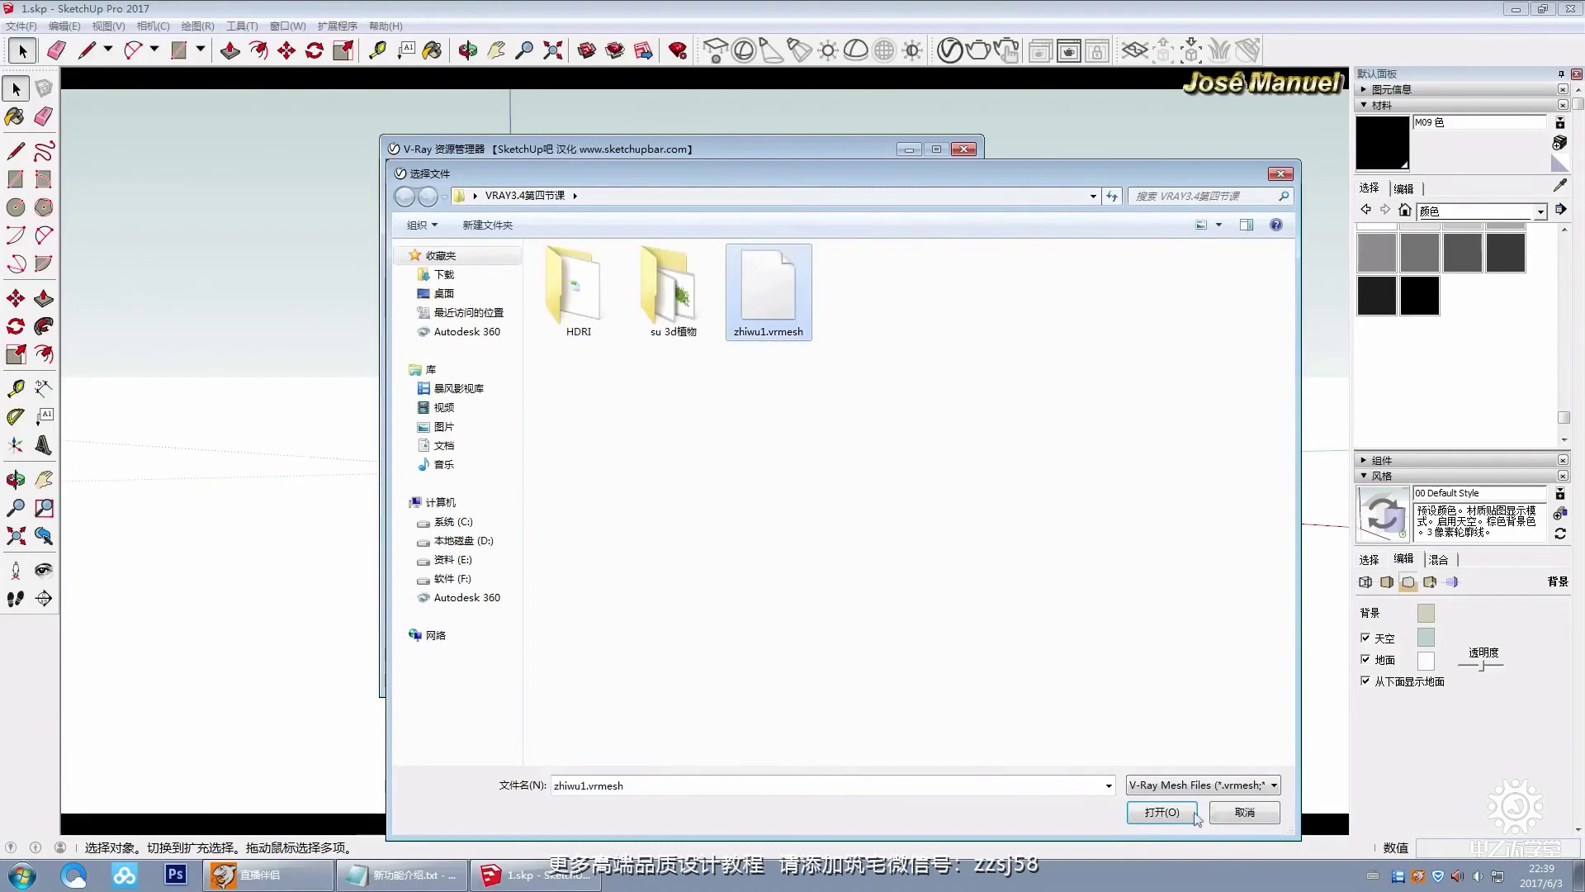
left_click(525, 196)
left_click(1245, 812)
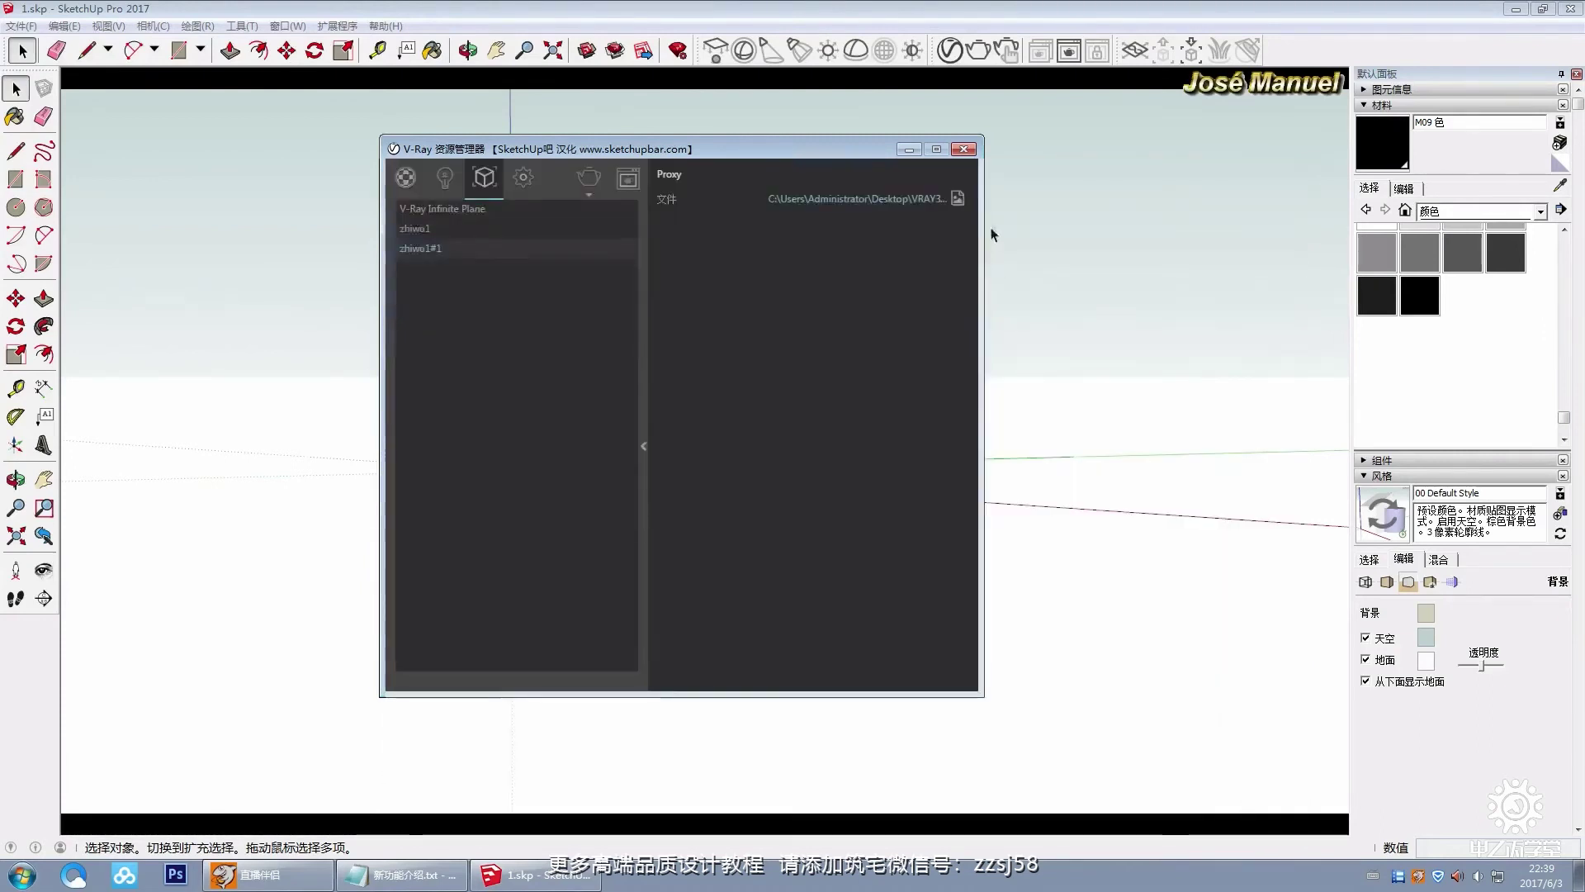
left_click(962, 149)
Step: Delete the imported tree proxy and close the model without saving the changes
middle_click_drag(767, 390, 737, 396)
left_click(616, 397)
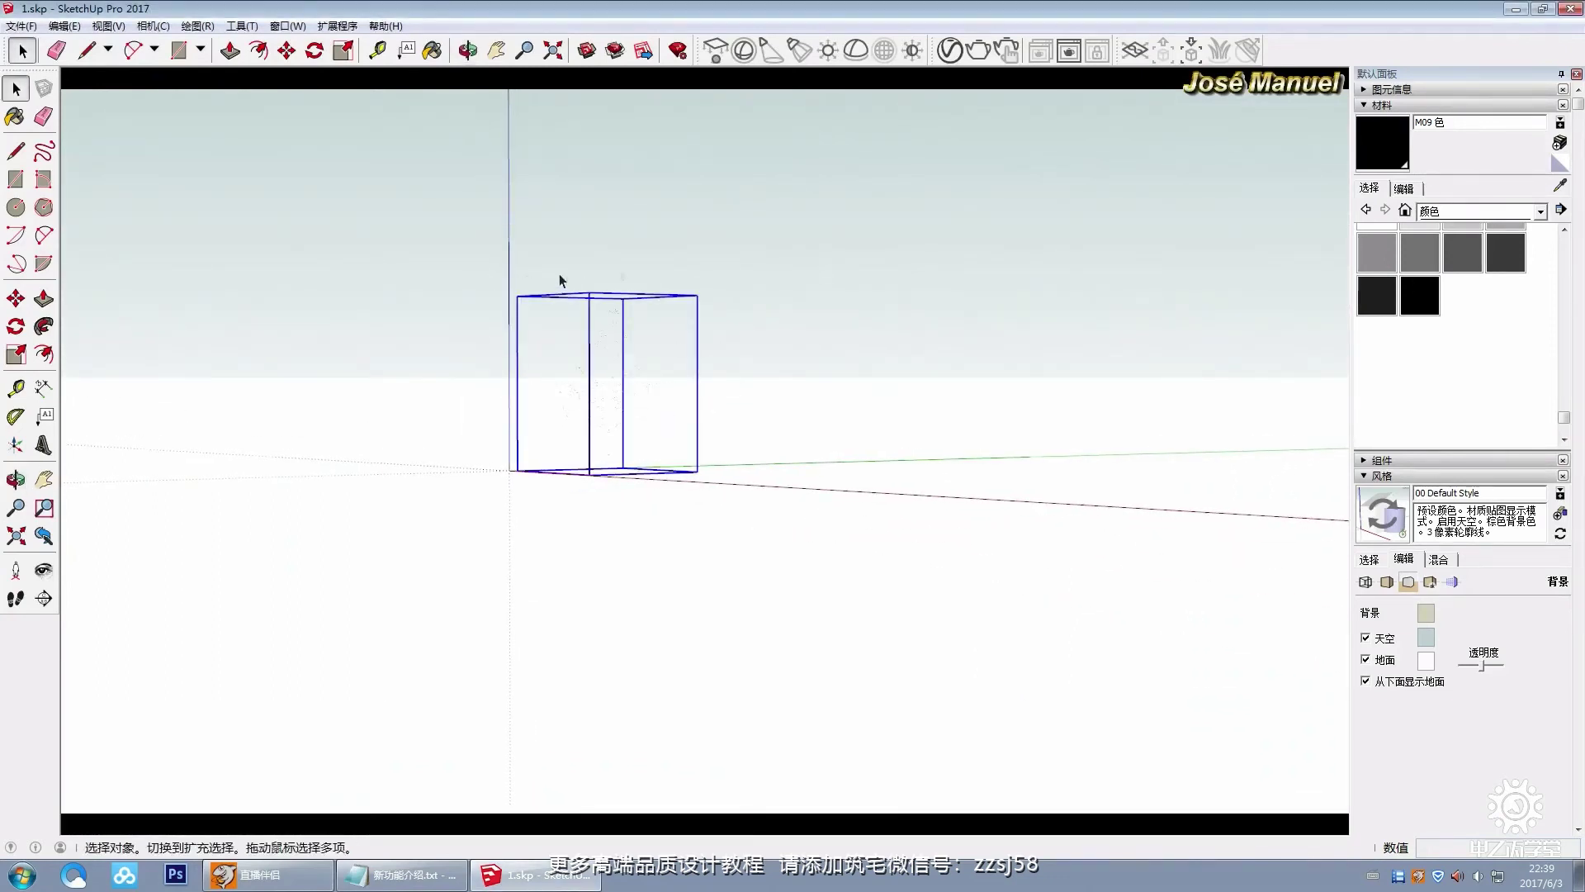
key("Delete")
left_click(1572, 9)
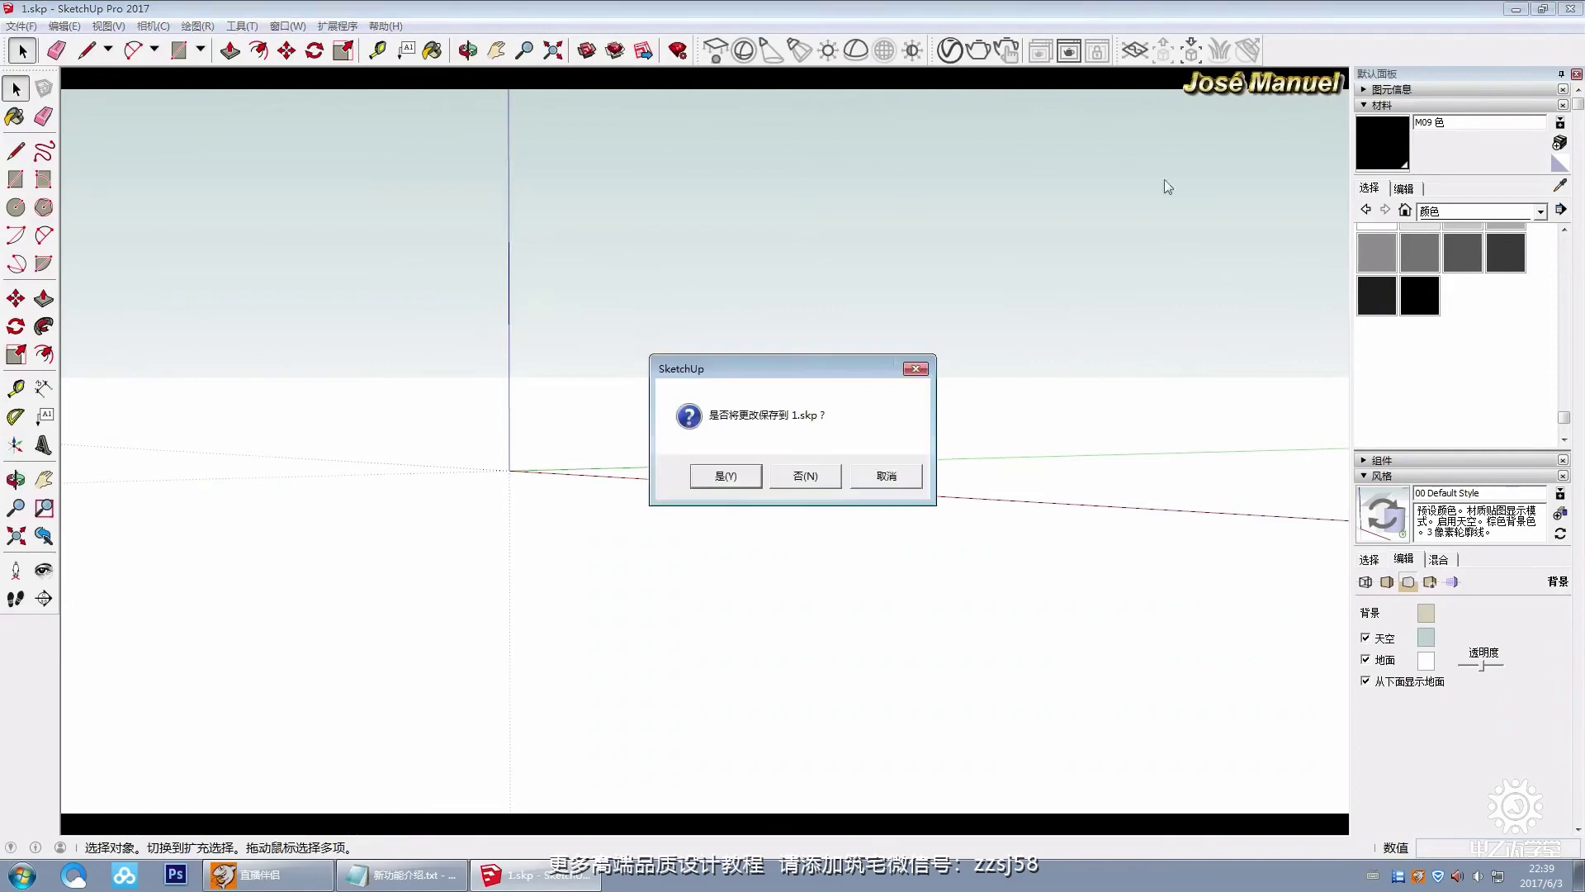
left_click(803, 471)
Step: Open the tree model 1.skp from the su 3d植物 folder in VRAY3.4第四节课 and dismiss the version notice
double_click(844, 169)
double_click(372, 266)
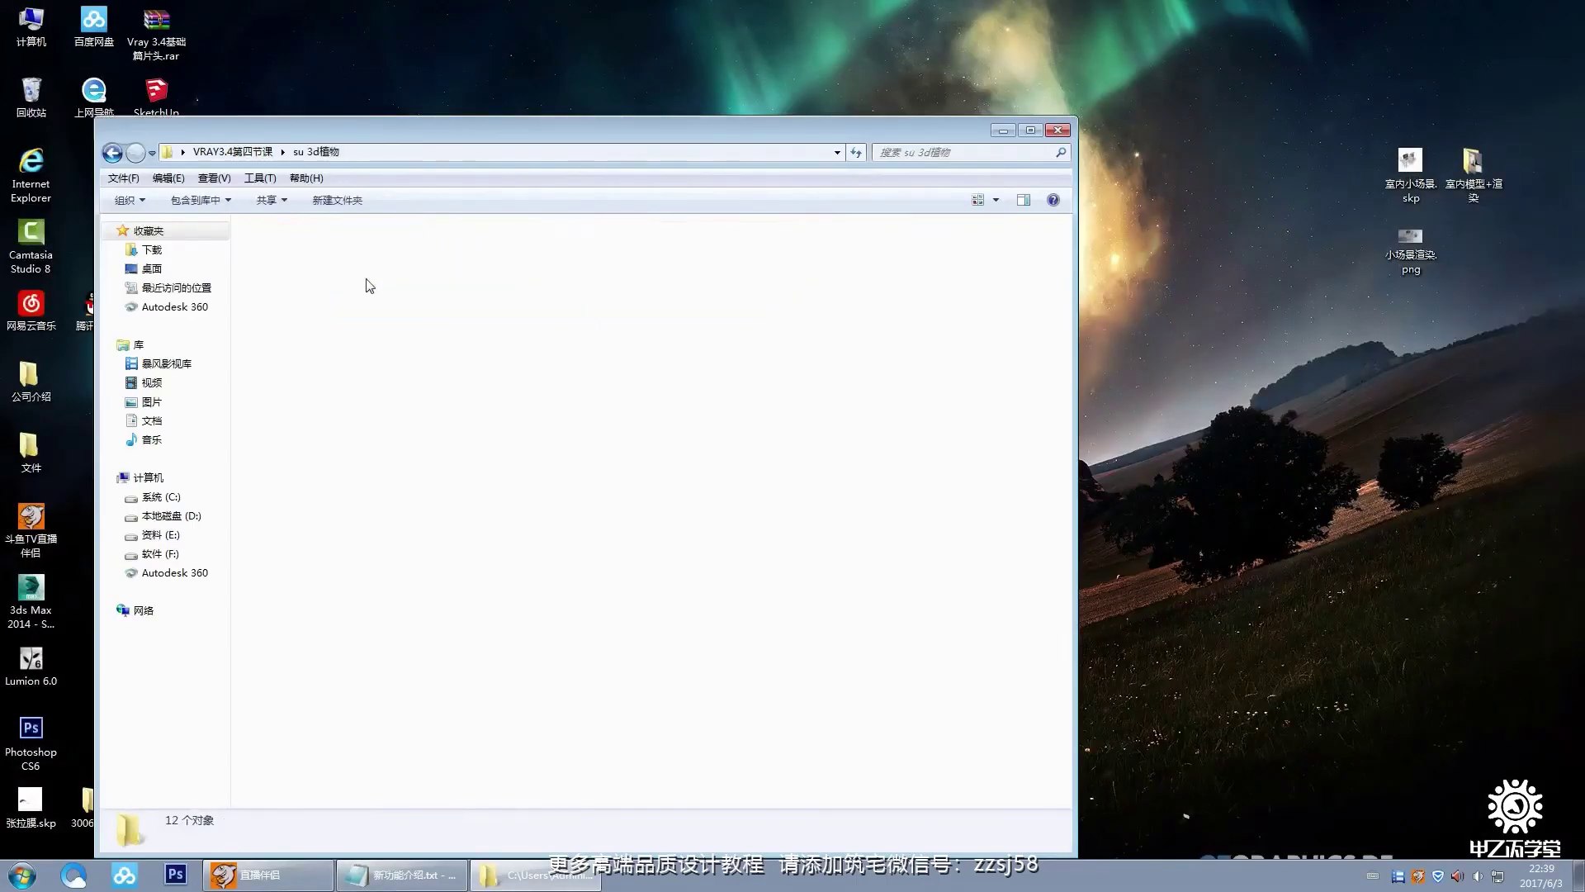
left_click(275, 275)
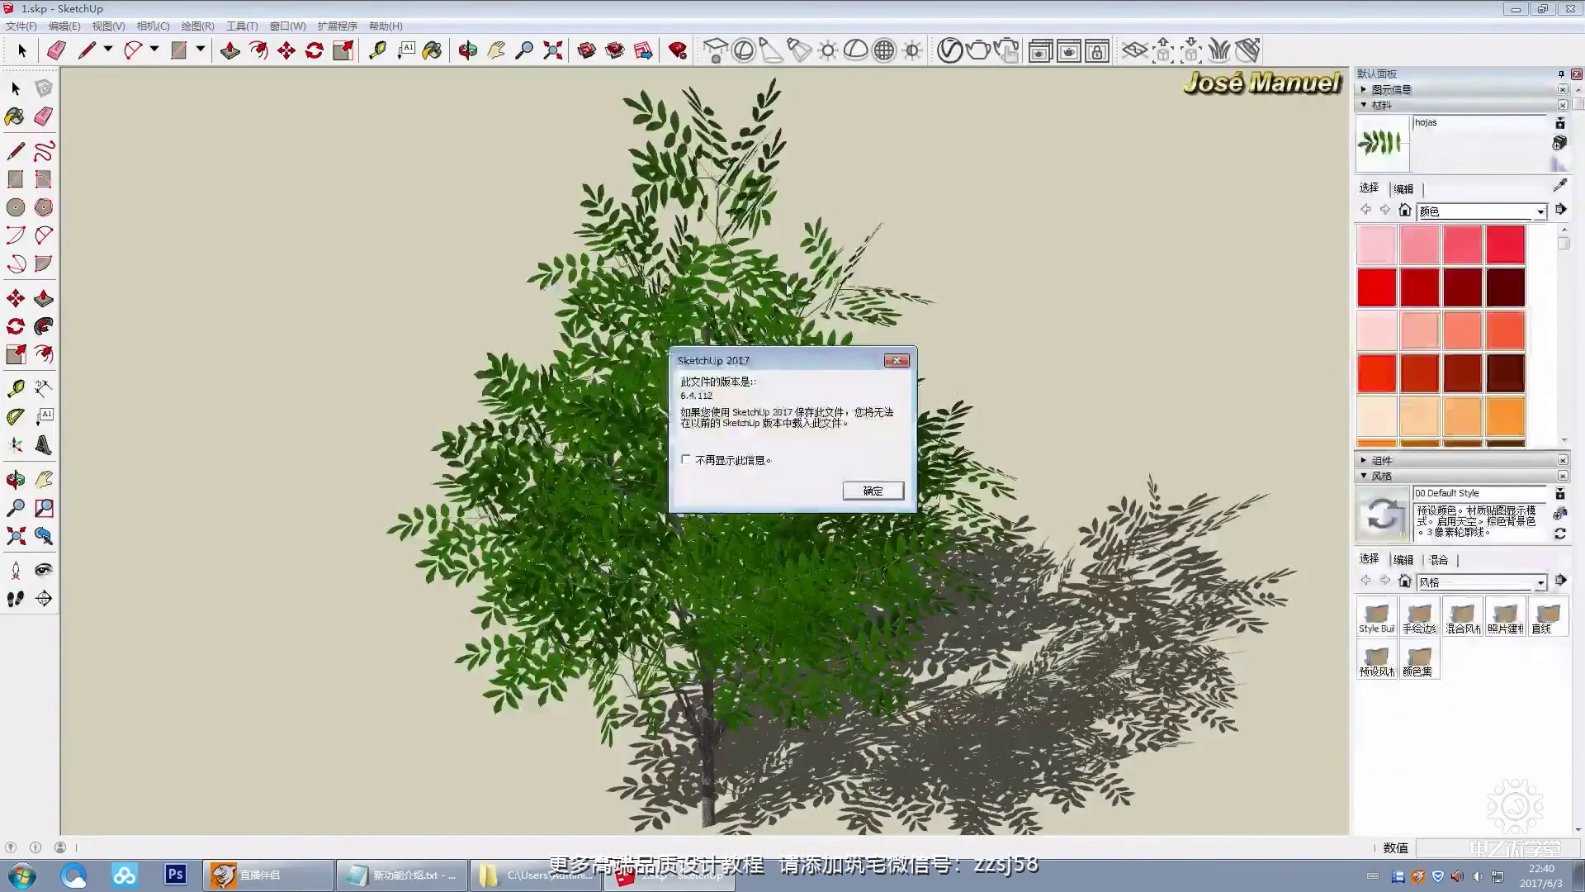
left_click(876, 493)
Step: Sample the tree's hojas leaf material and open its hojas.png texture in the external image viewer
scroll(663, 364, "down", 2)
middle_click_drag(659, 362, 621, 286)
middle_click_drag(661, 454, 636, 504)
key("b")
key("alt")
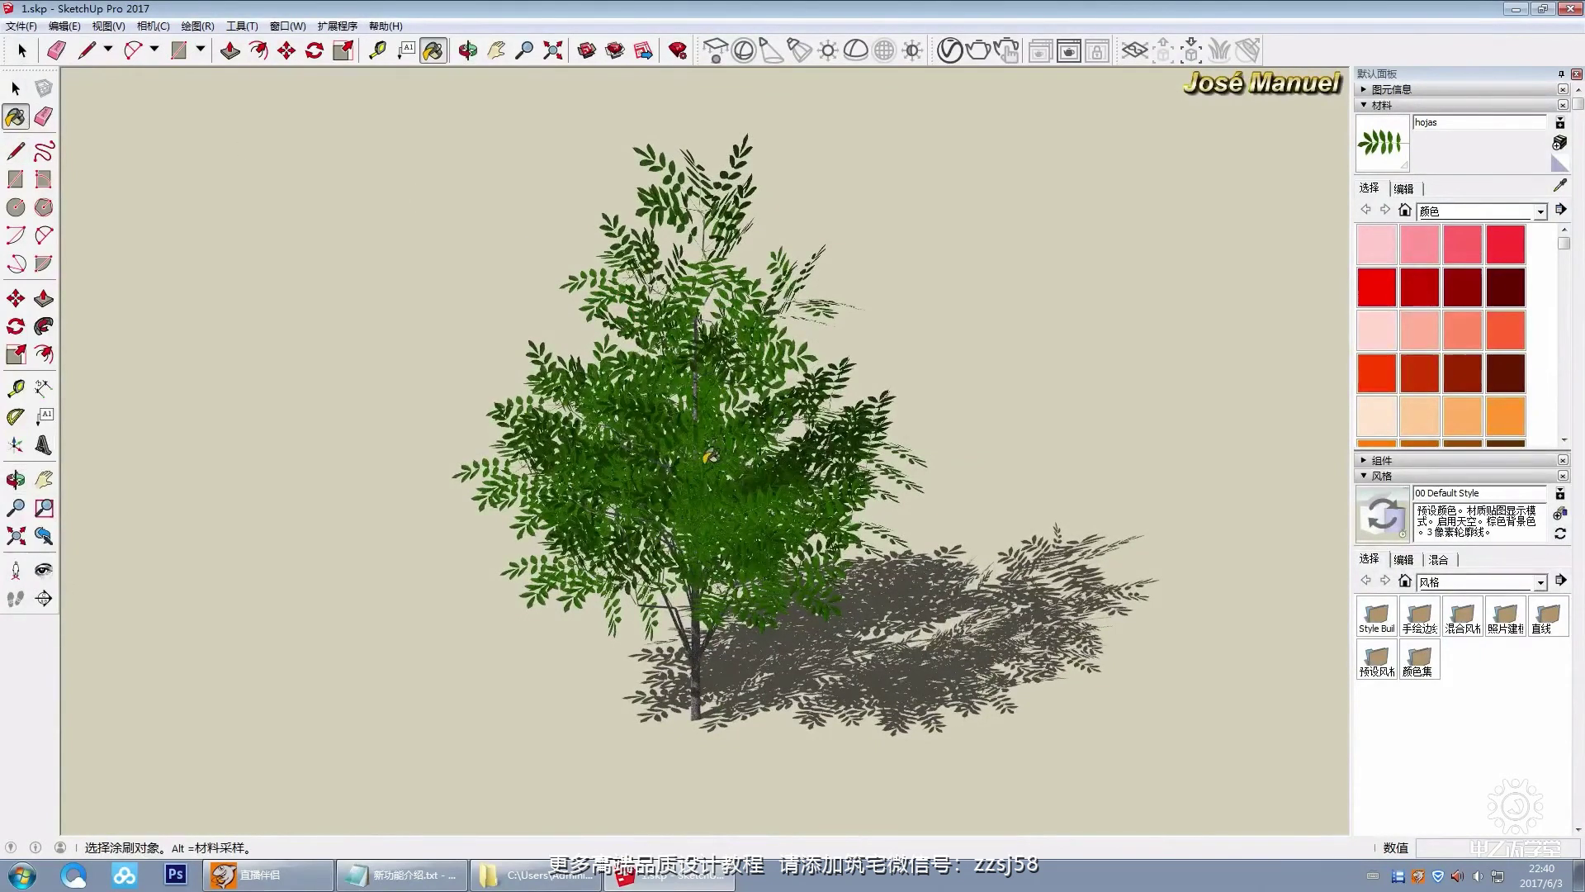
key("shift")
left_click(1405, 188)
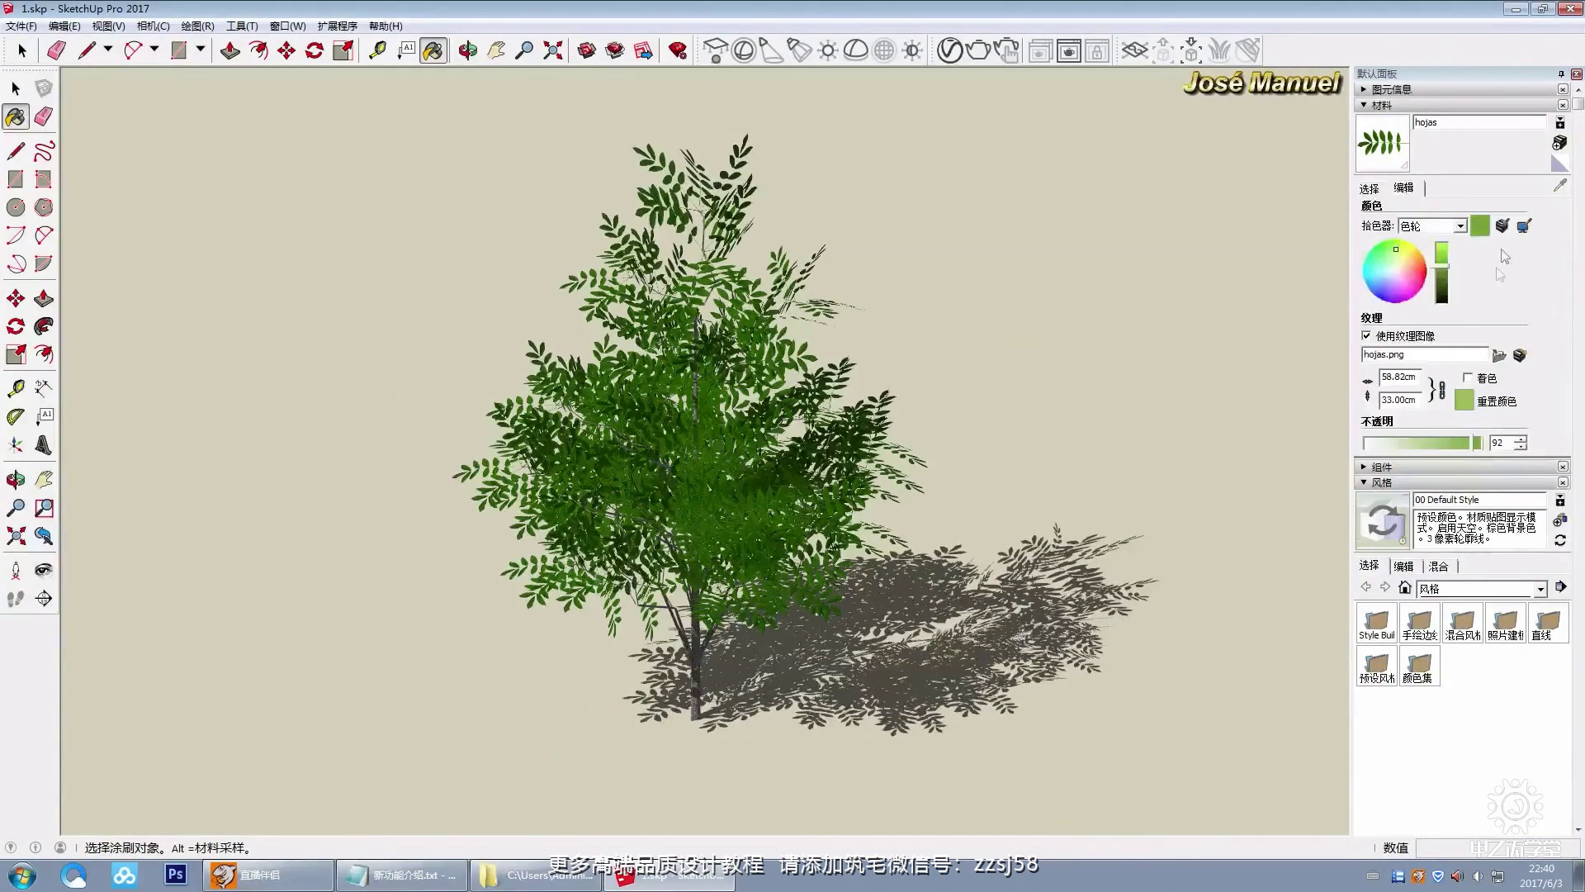
left_click(1520, 355)
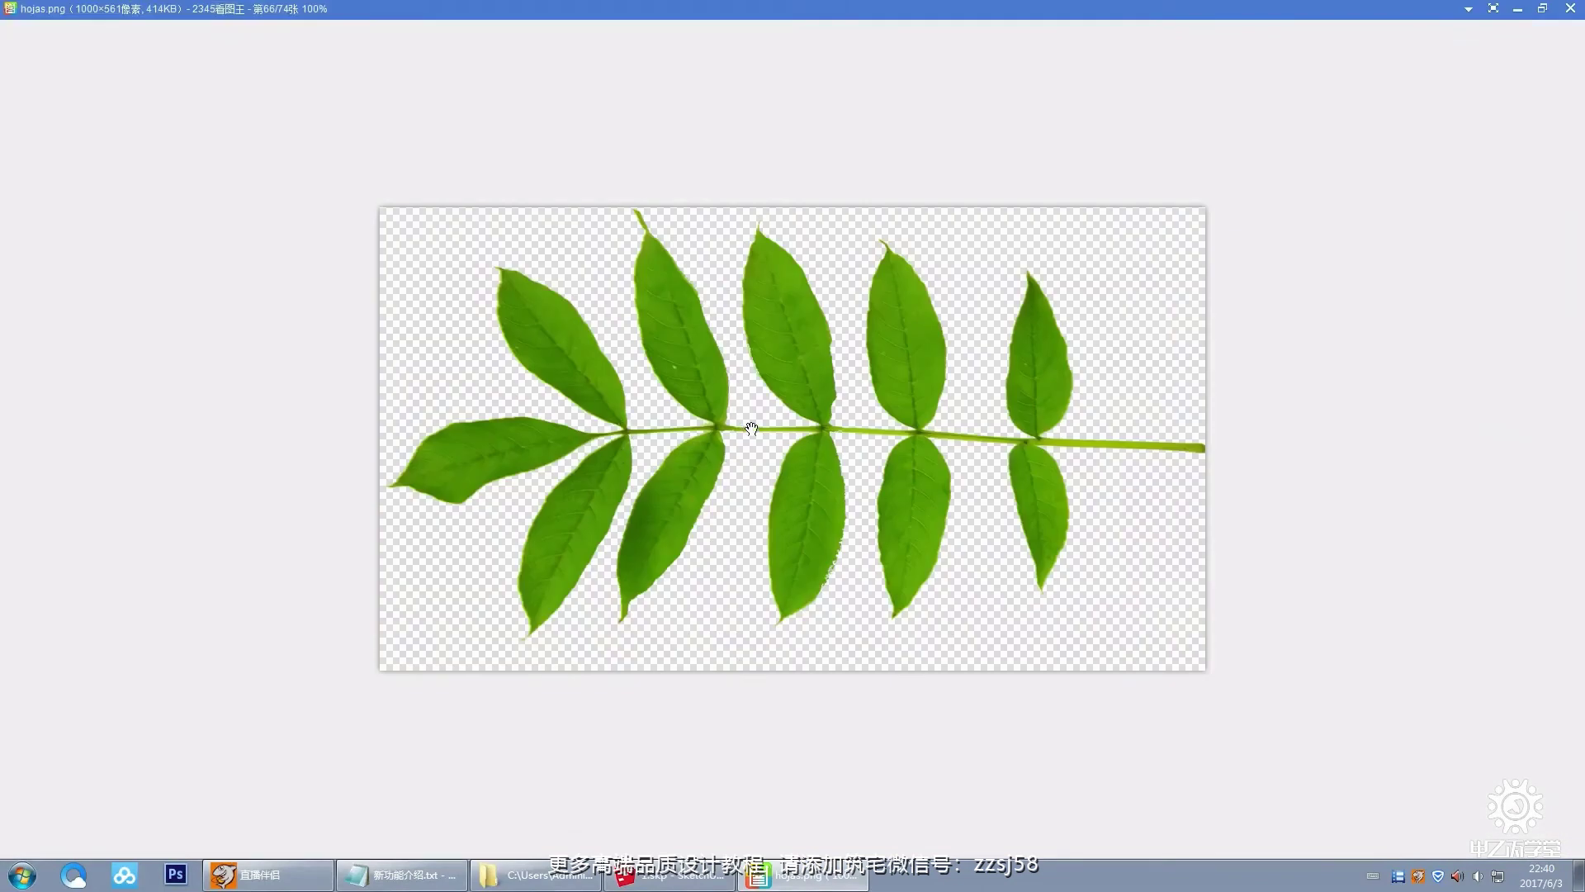
Step: Save the leaf texture as 1.png in the VRAY3.4第四节课 folder and close the image viewer
right_click(752, 428)
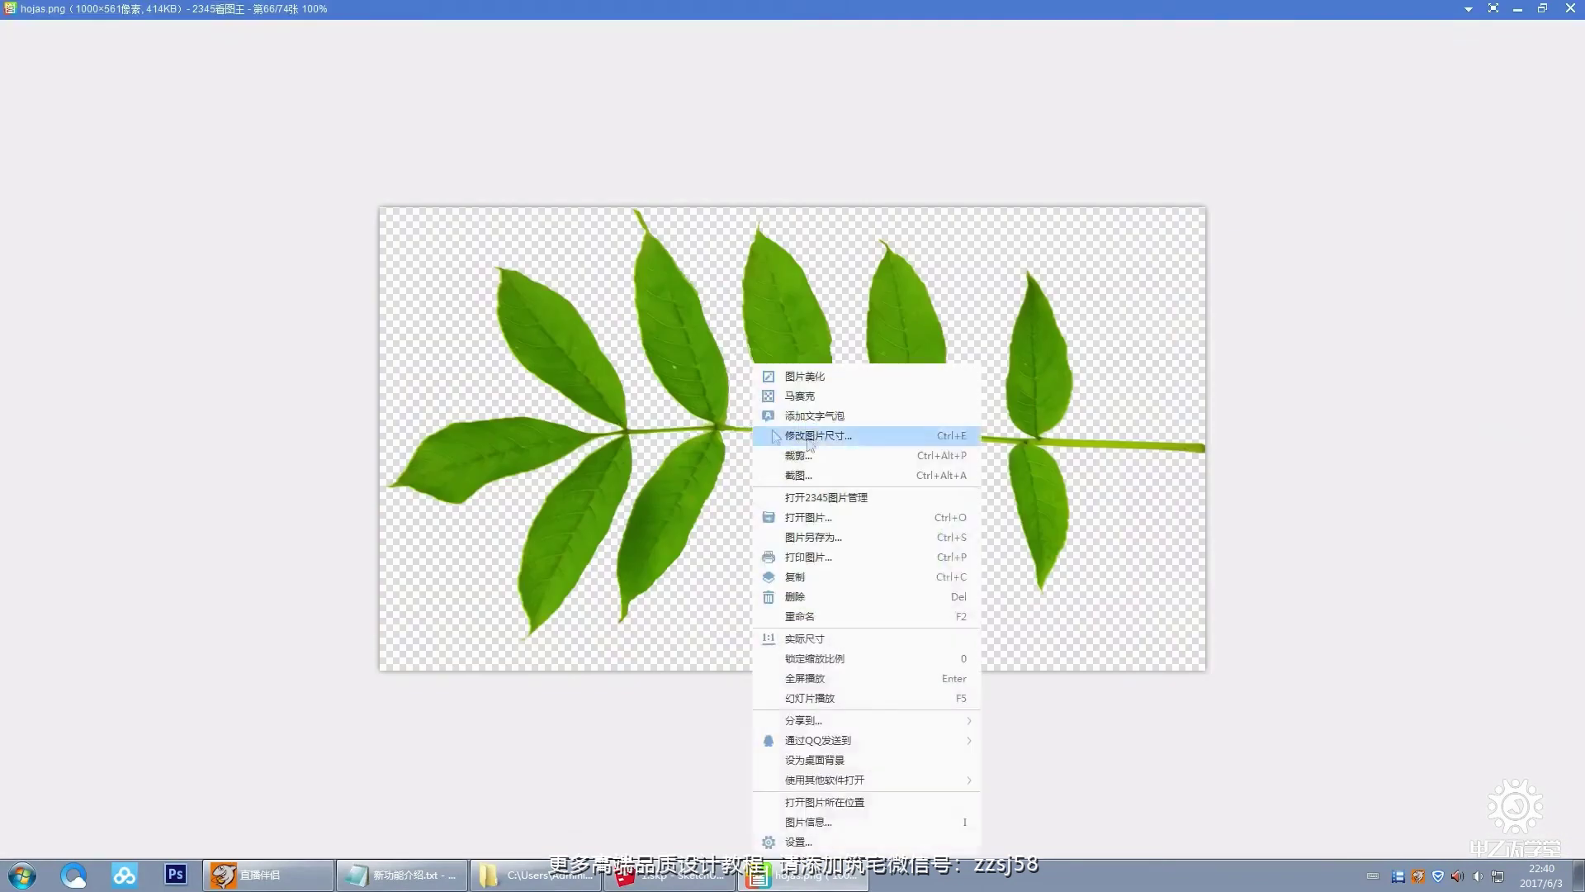
left_click(840, 538)
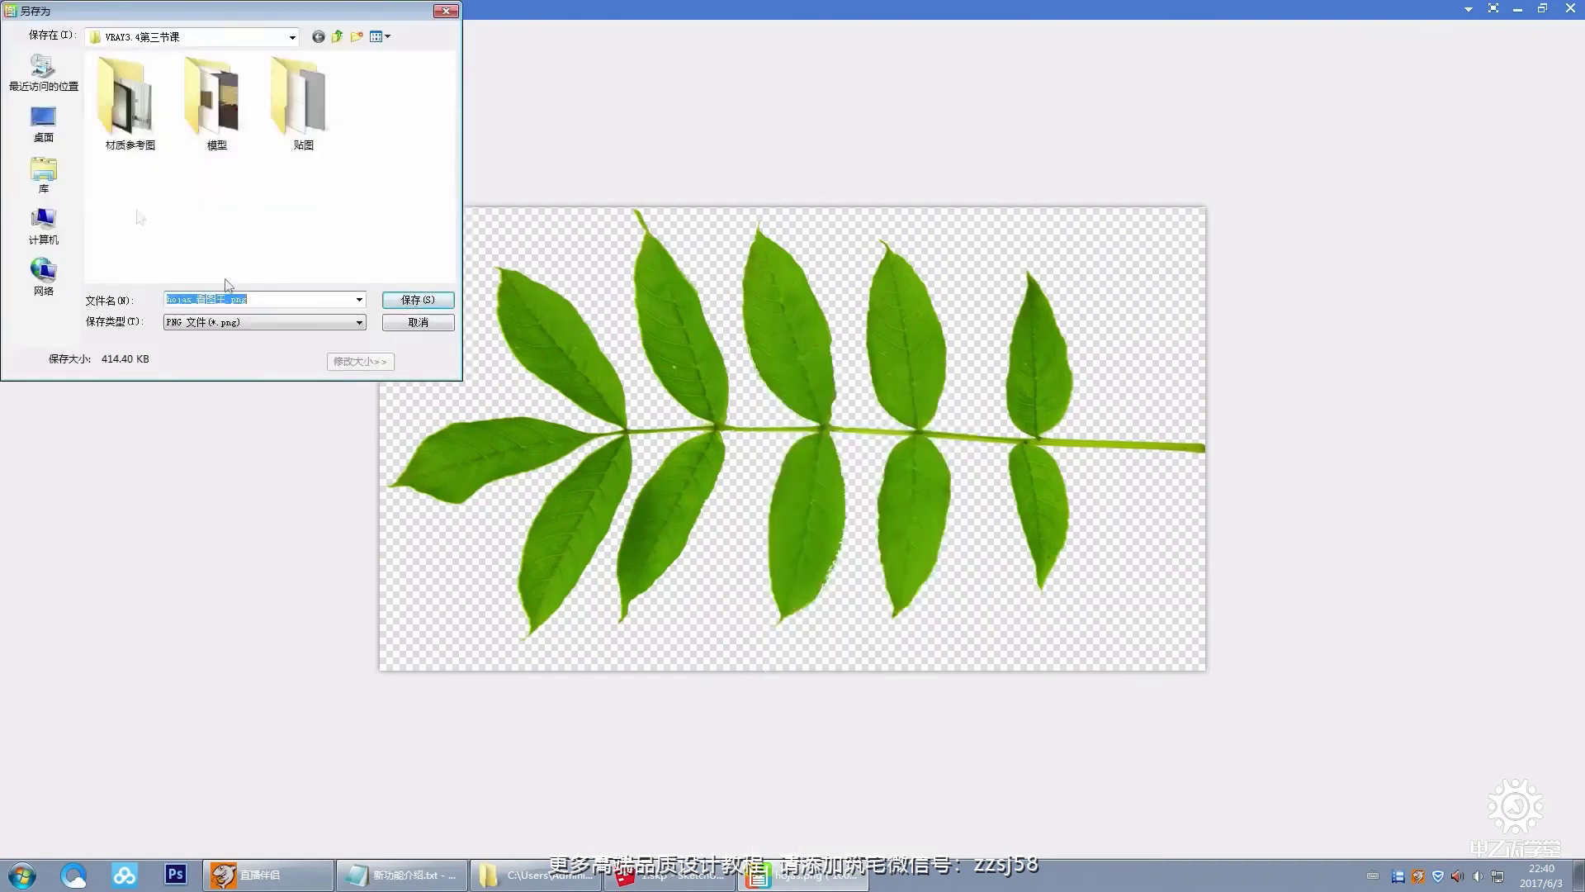
left_click(64, 122)
left_click_drag(451, 92, 450, 170)
double_click(209, 215)
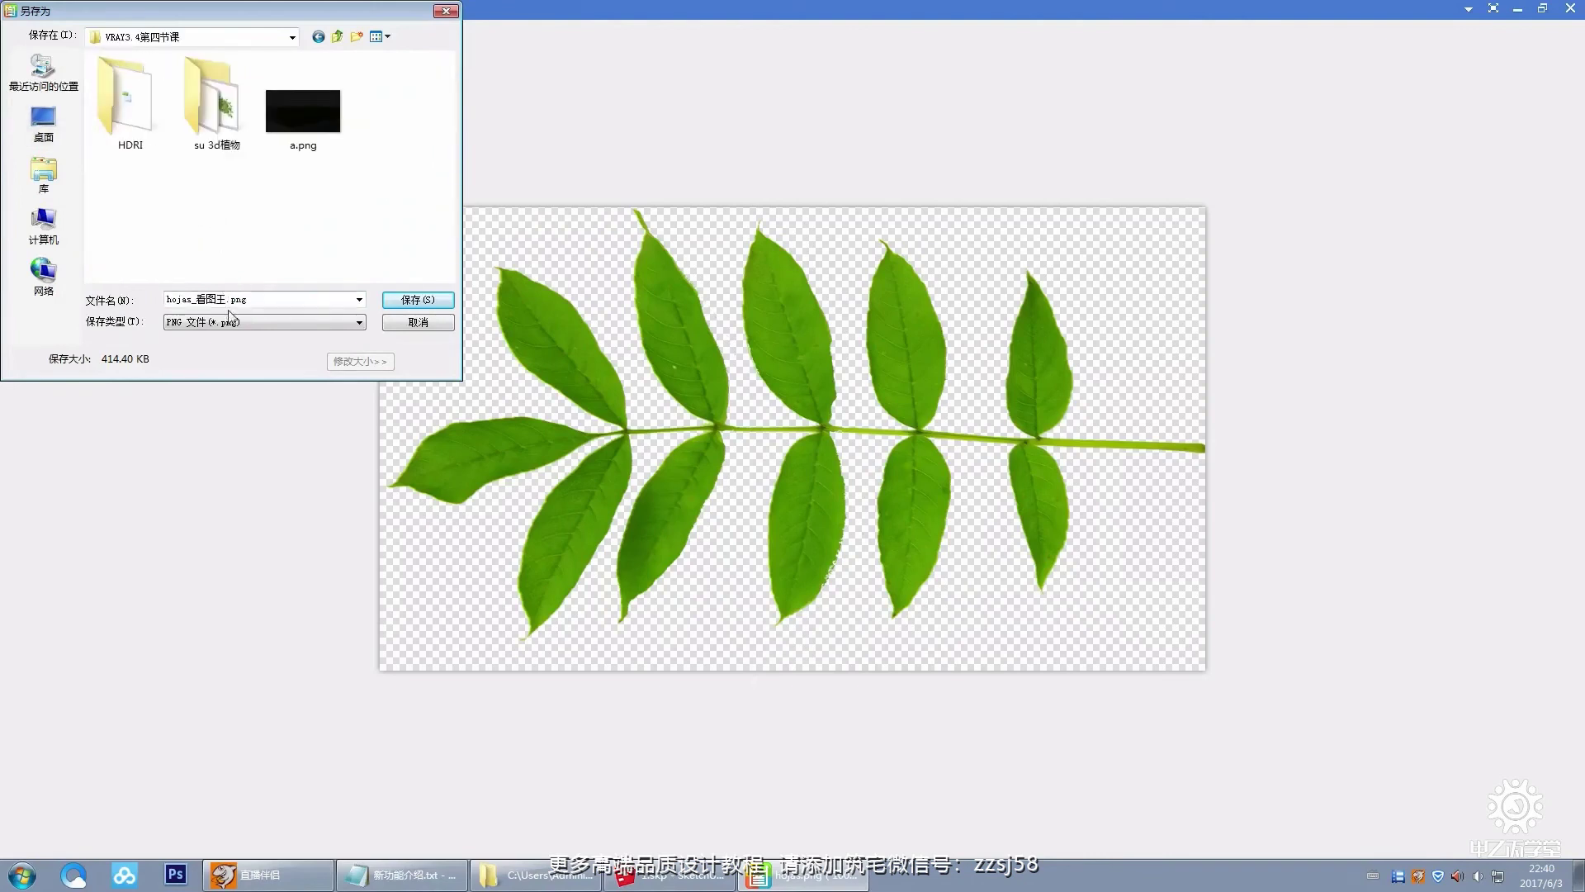
left_click(418, 301)
left_click(1571, 10)
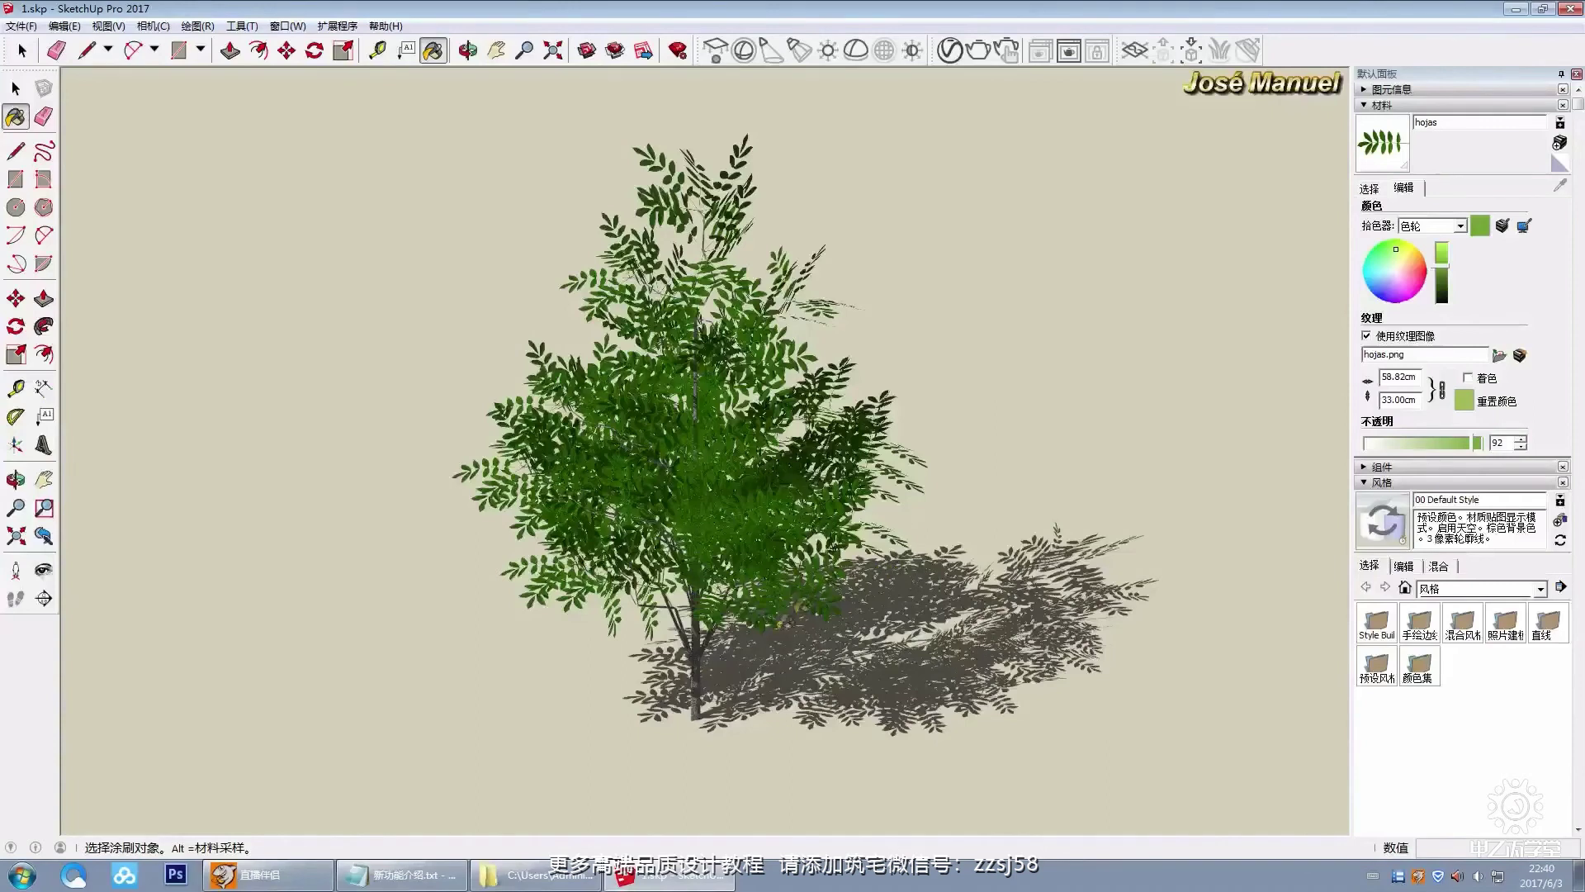
Step: Select every part of the tree and combine them into a single component
mouse_move(715, 670)
middle_mouse_down()
mouse_move(717, 603)
mouse_move(714, 660)
middle_mouse_up()
key("space")
left_click(671, 347)
left_click_drag(426, 123, 1127, 752)
key("g")
key("Return")
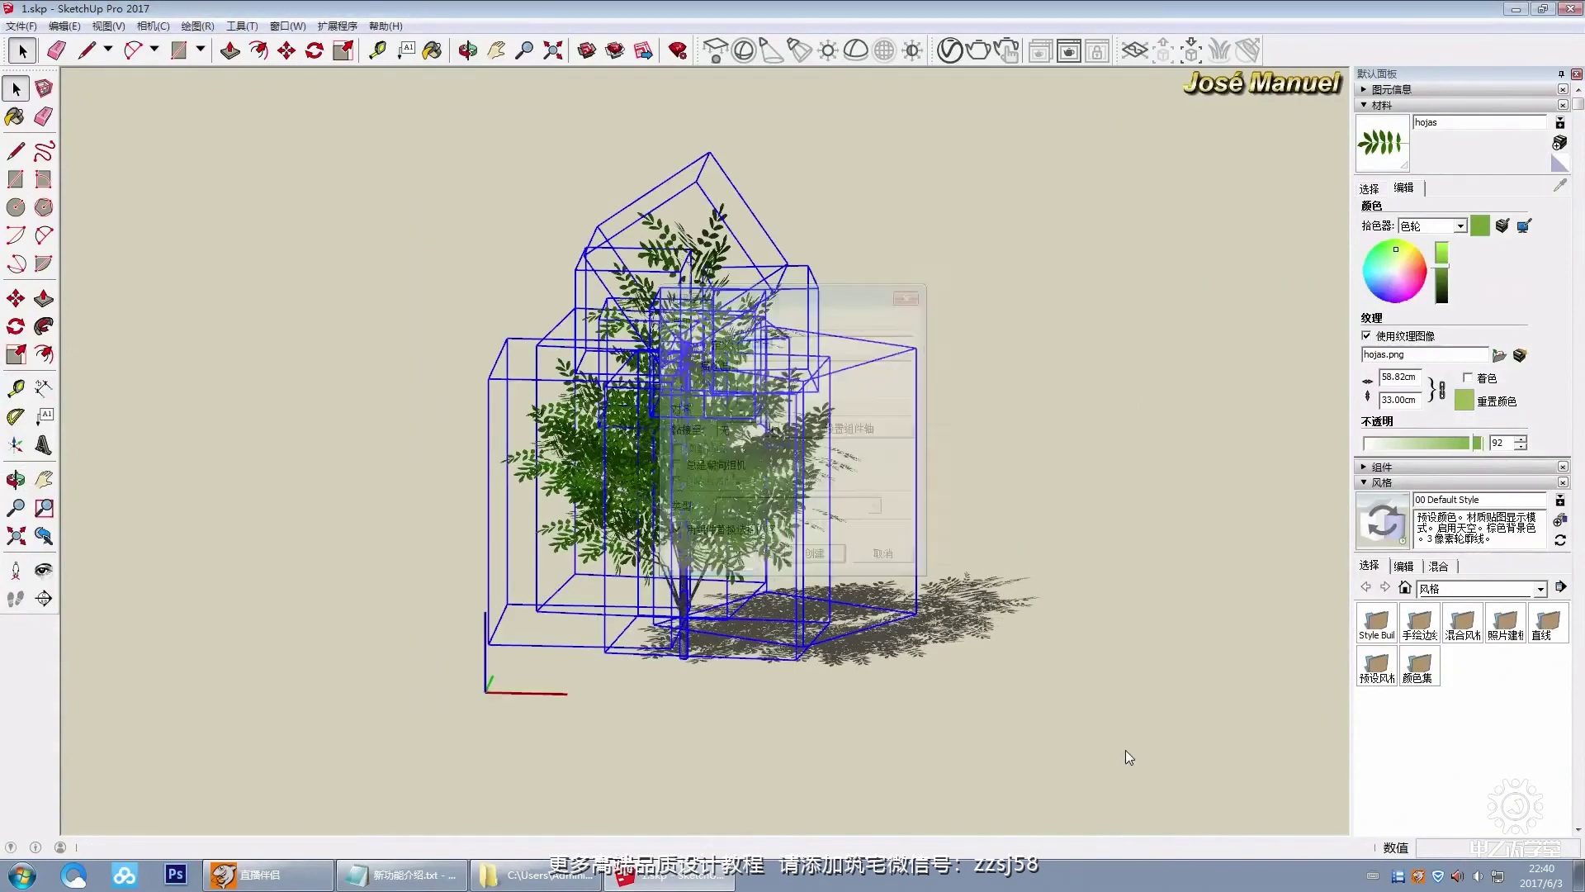
mouse_move(815, 438)
middle_mouse_down()
mouse_move(727, 345)
mouse_move(797, 419)
middle_mouse_up()
Step: Export the tree component as the V-Ray proxy Untitled.vrmesh, keeping the original tree in the model
left_click(1165, 53)
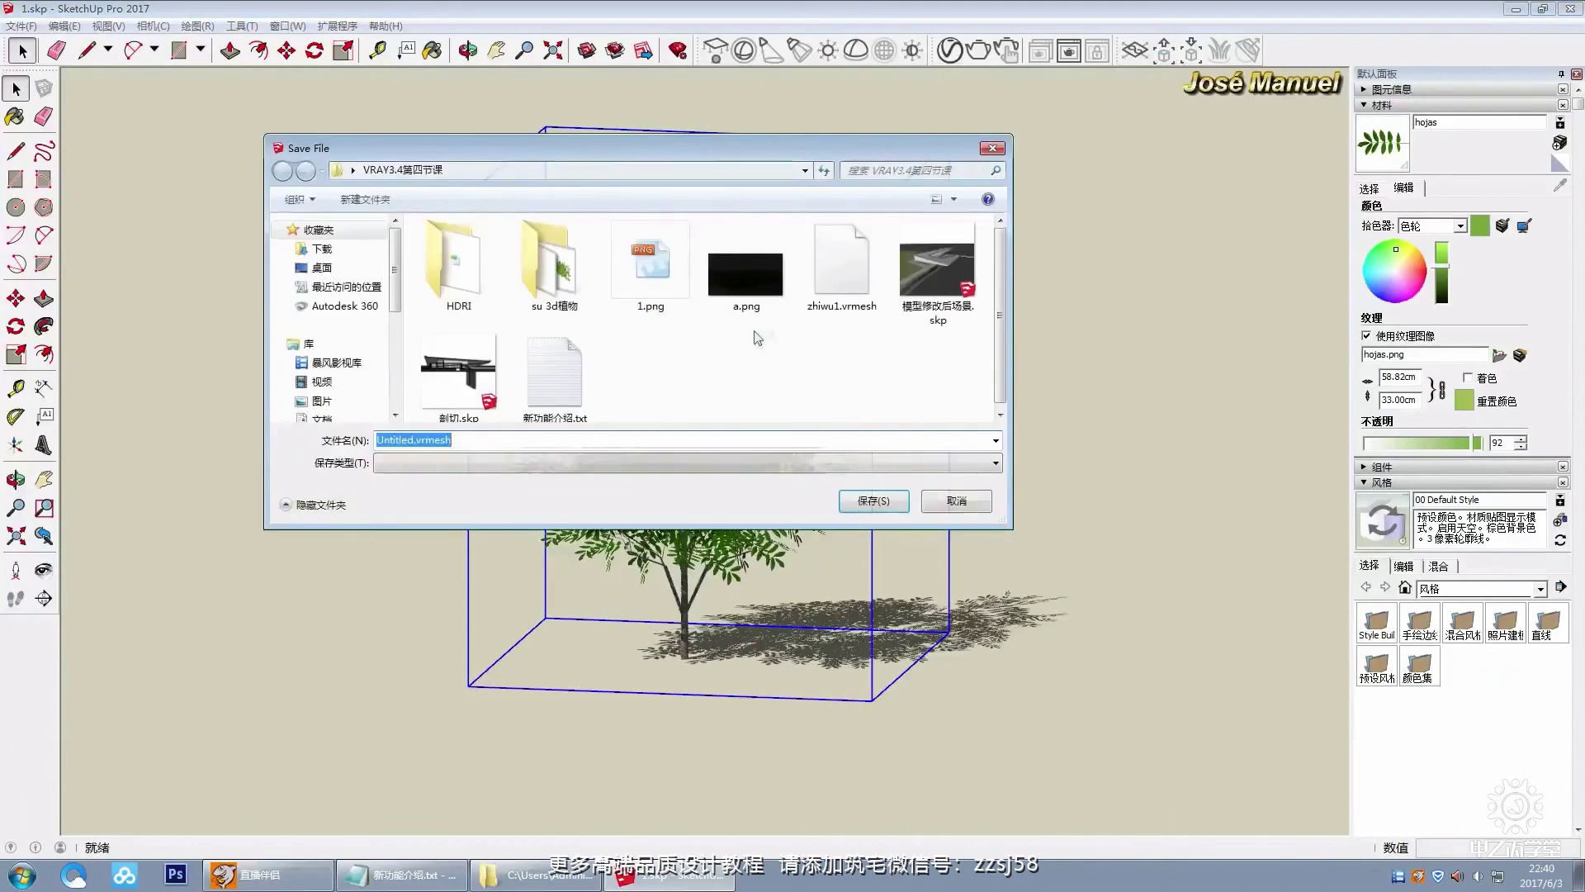
left_click(842, 498)
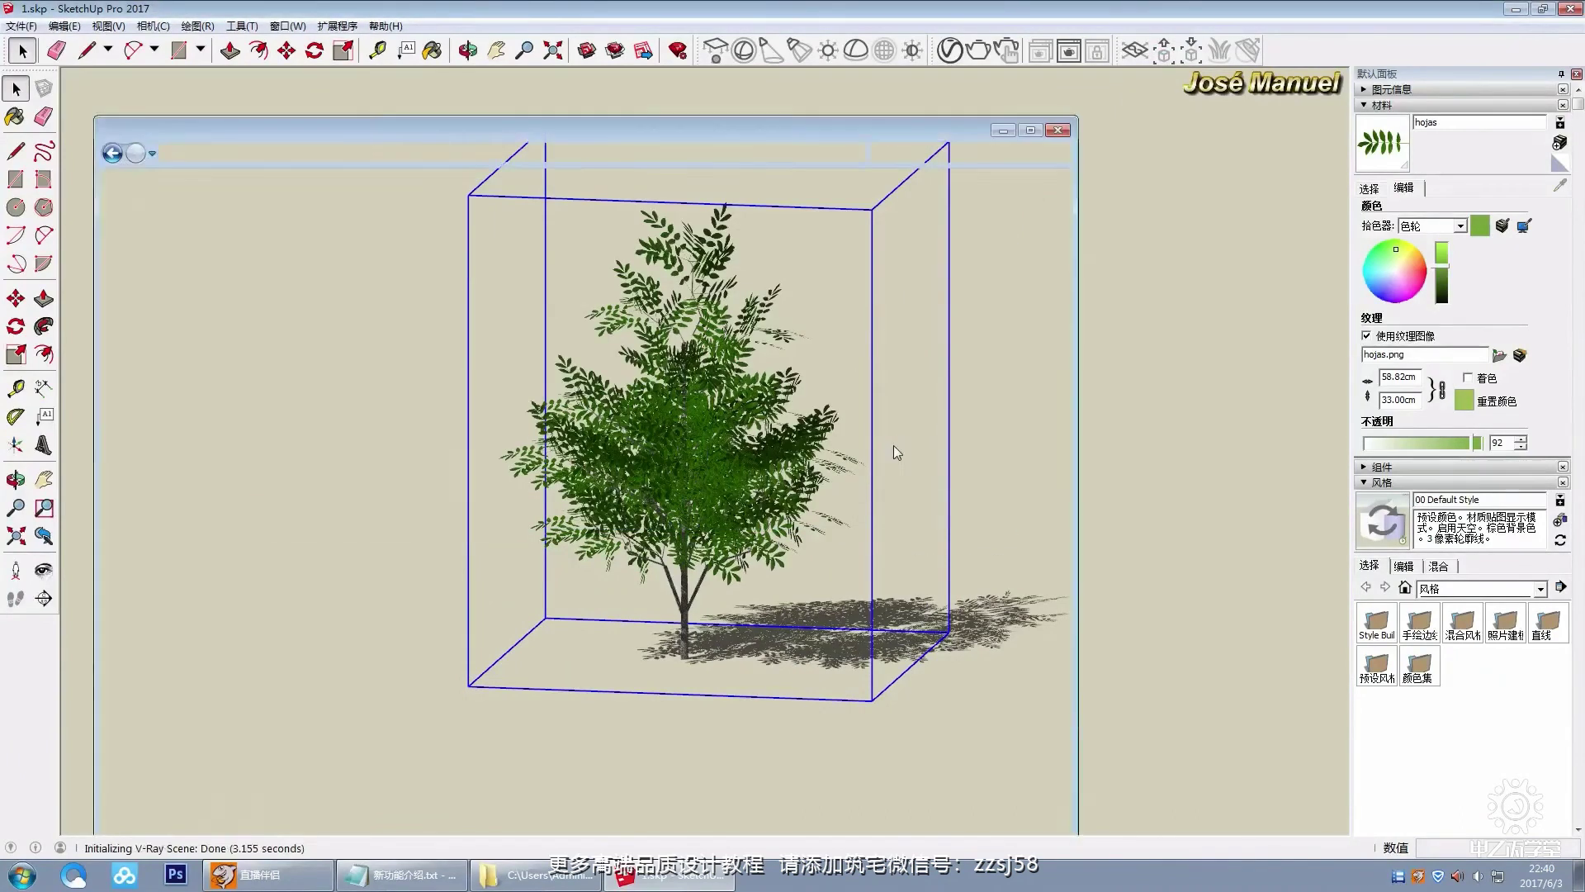
left_click(913, 469)
scroll(948, 356, "down", 1)
middle_click_drag(879, 376, 850, 368)
Step: Export the tree component again as Untitled.vrmesh, overwriting the existing file, and replace the selected tree with the proxy
left_click(1165, 51)
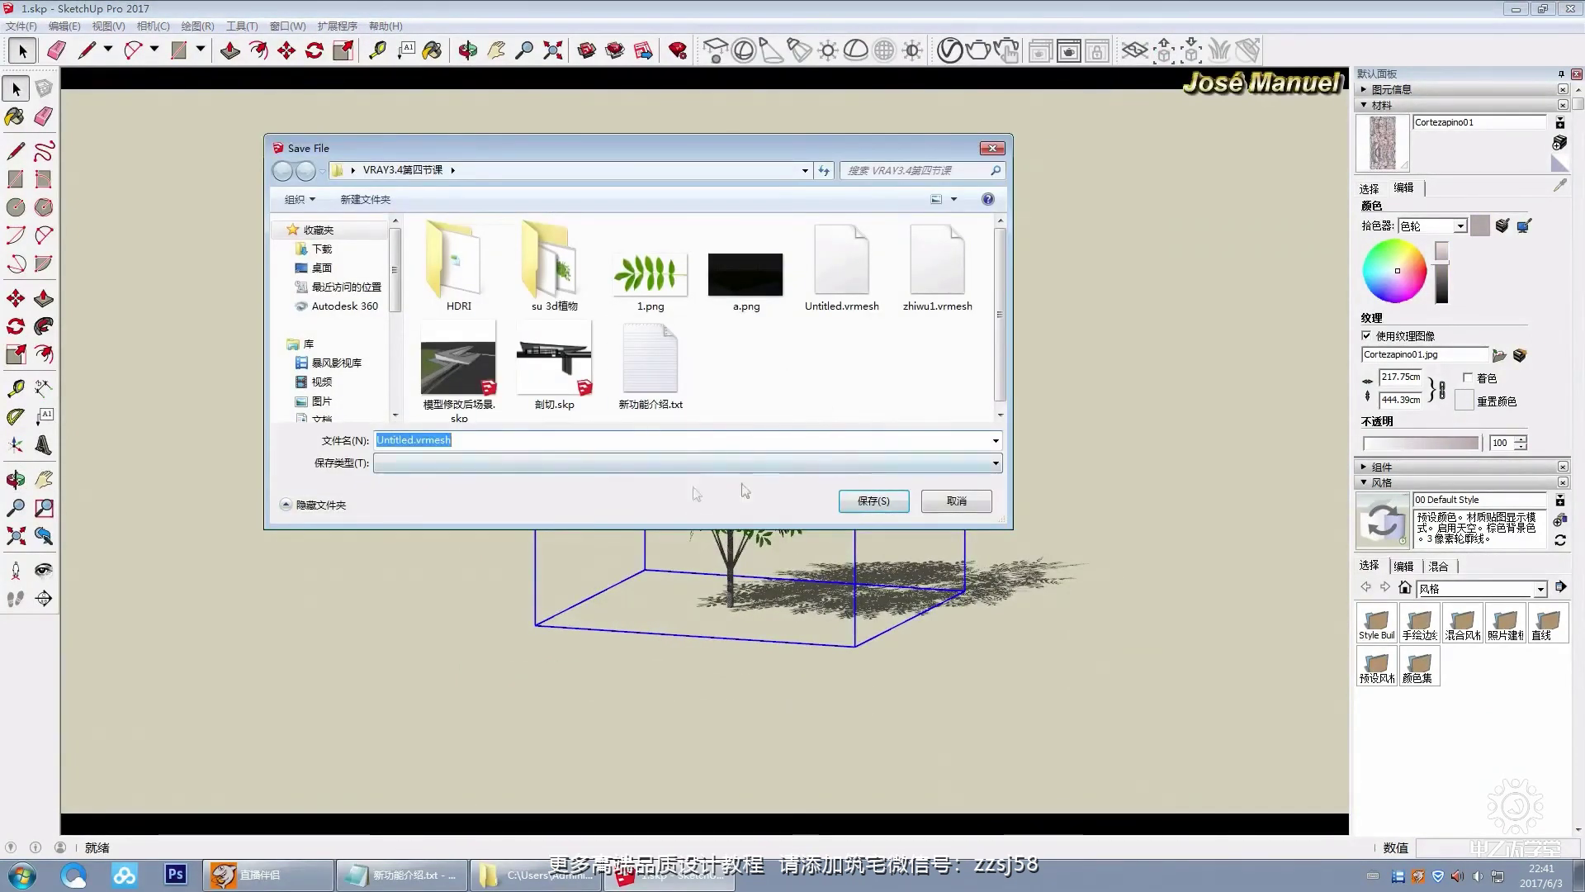
left_click(898, 504)
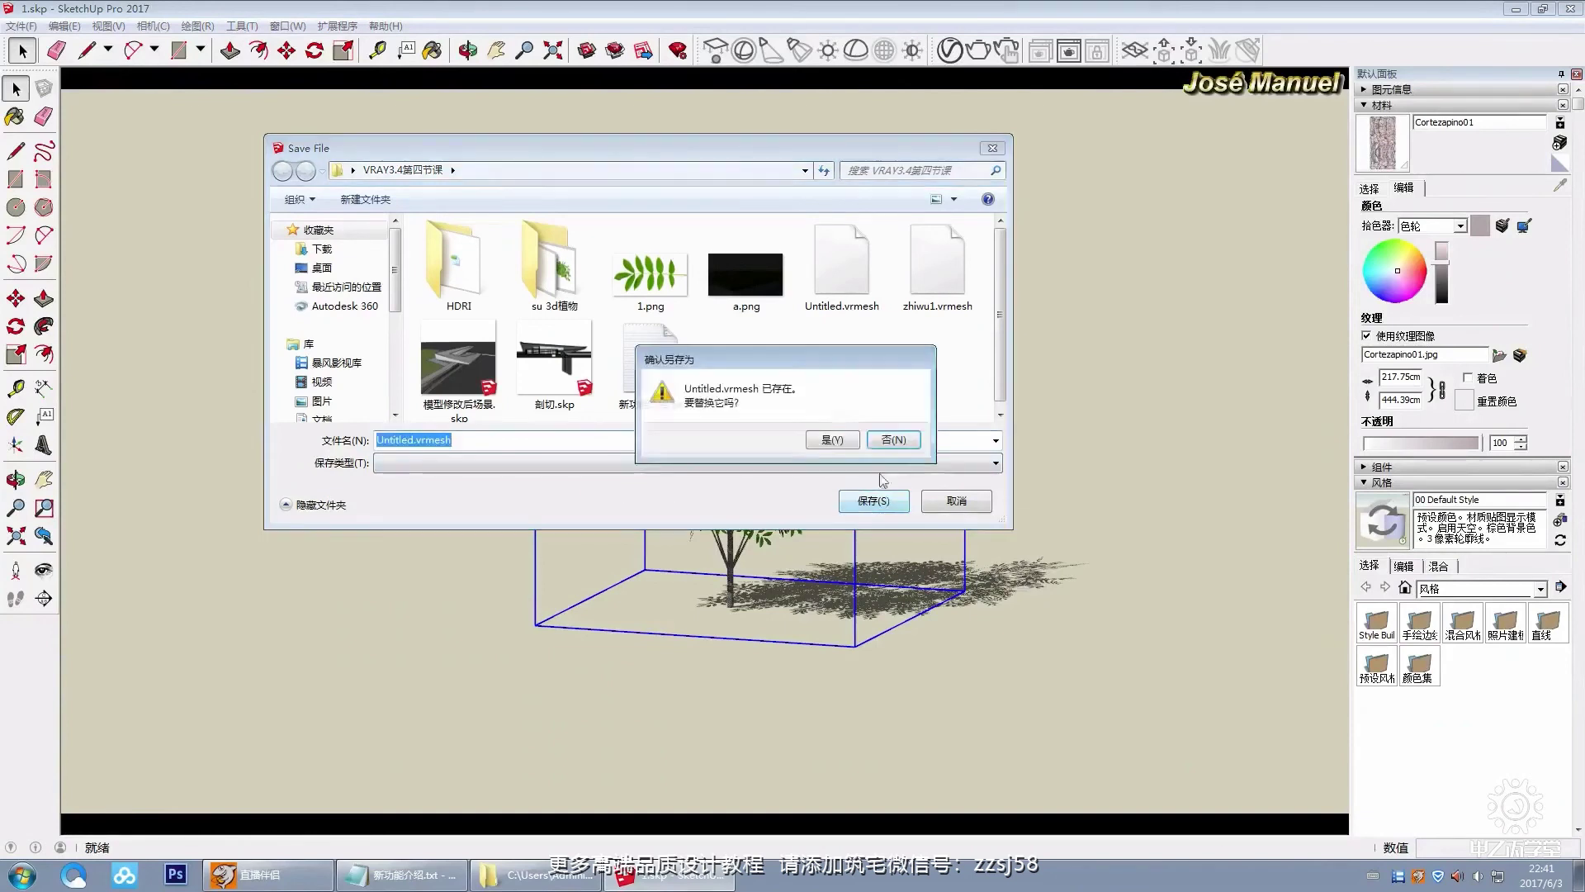
left_click(841, 447)
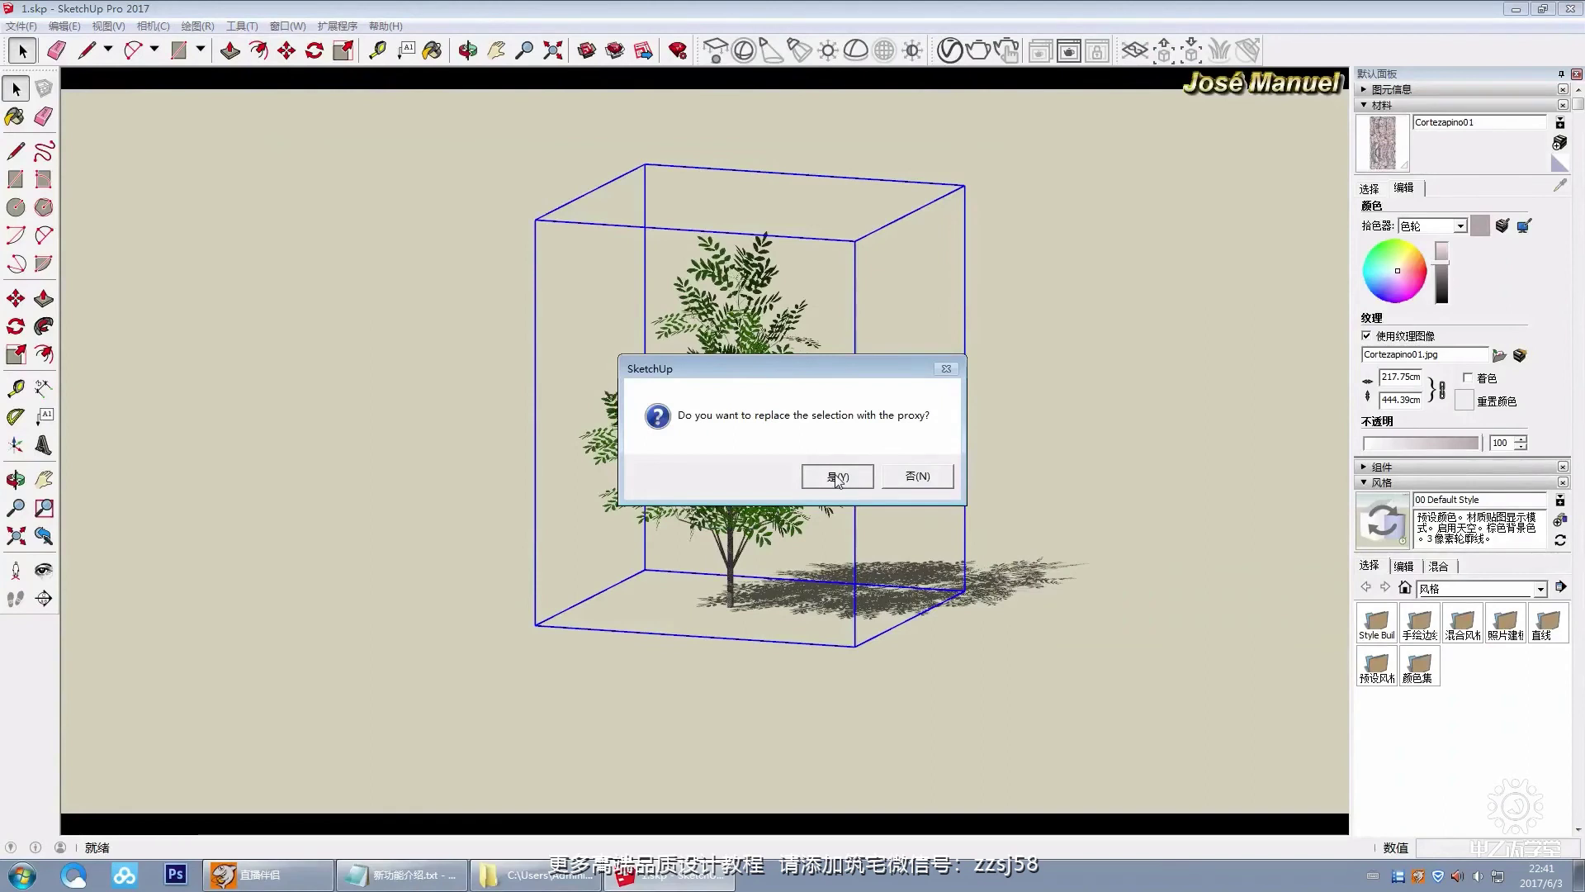
left_click(838, 477)
left_click_drag(854, 404, 768, 378)
middle_click_drag(826, 390, 910, 470)
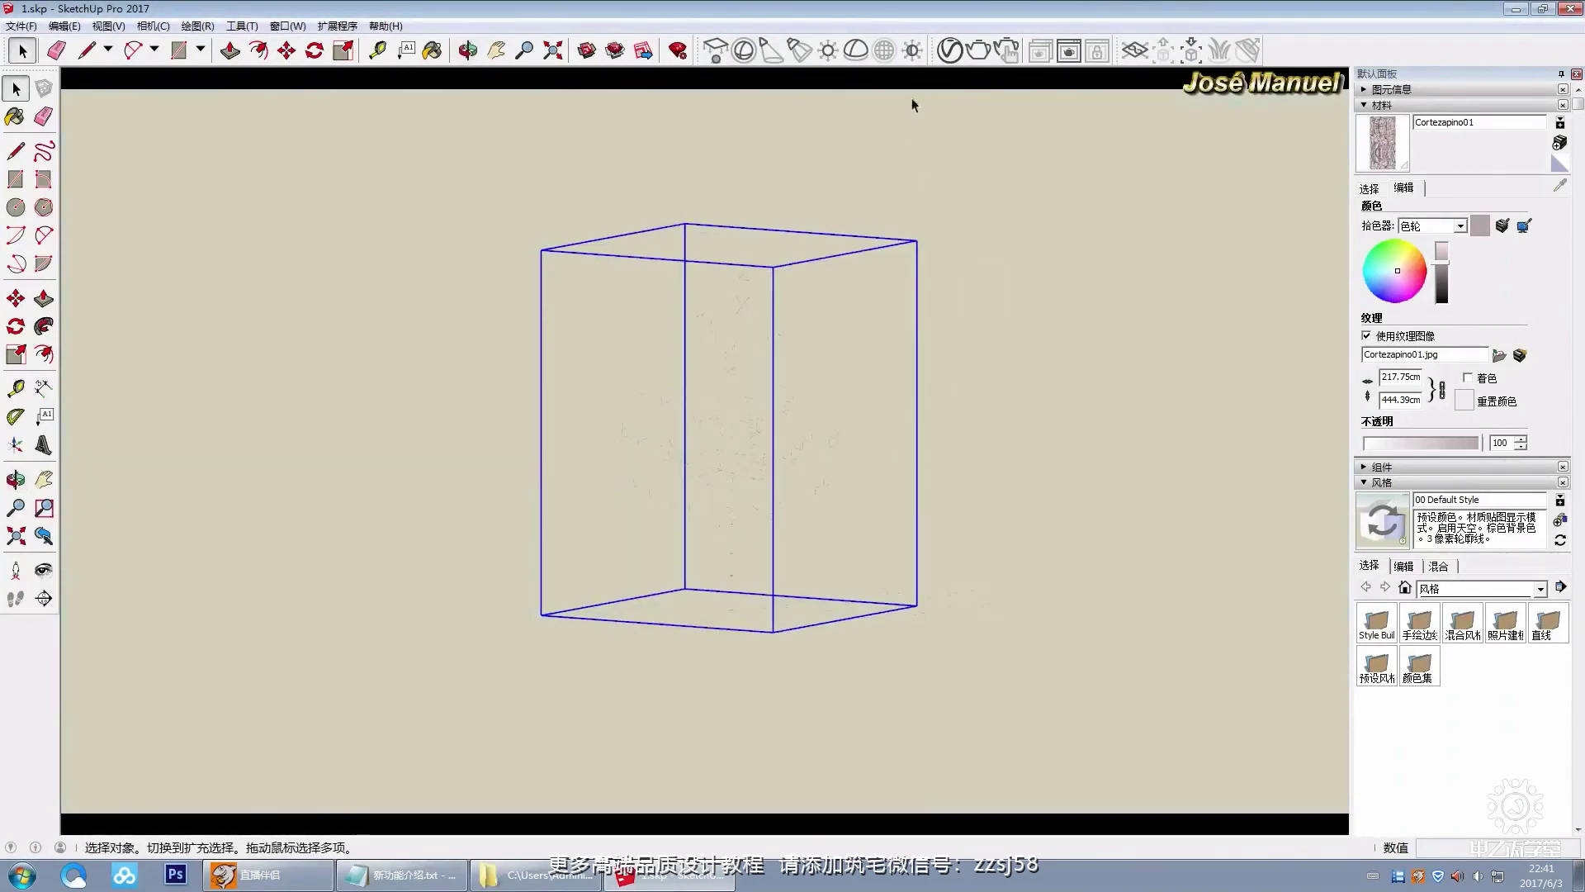
Step: Open the scene's material list in the V-Ray asset manager and preview the hojas and Cortezapino01 materials
left_click(950, 50)
left_click(681, 192)
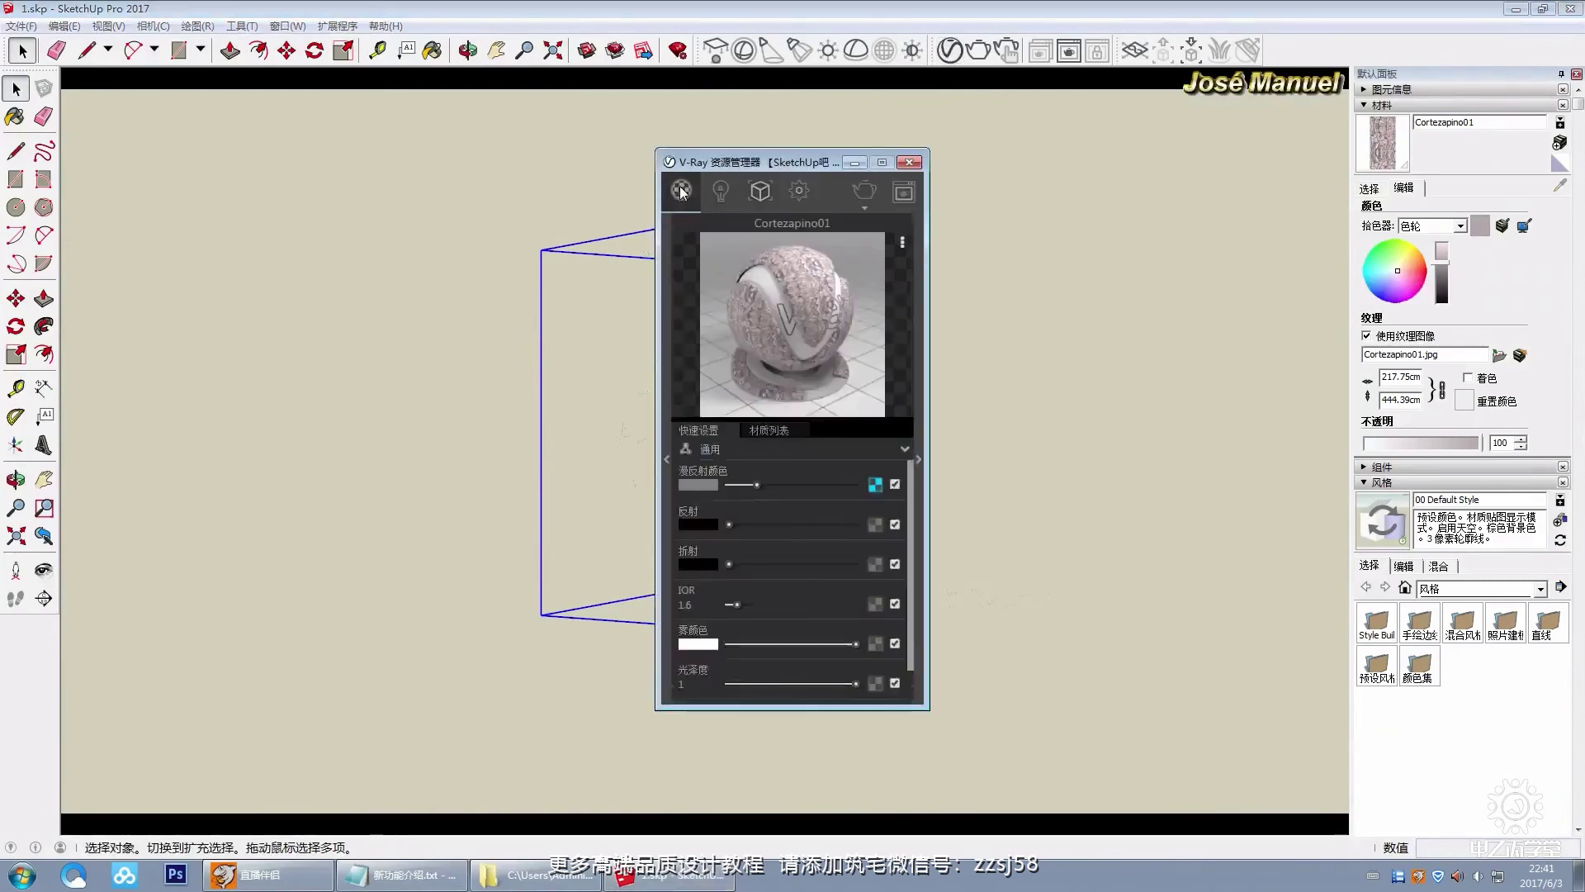
left_click(760, 429)
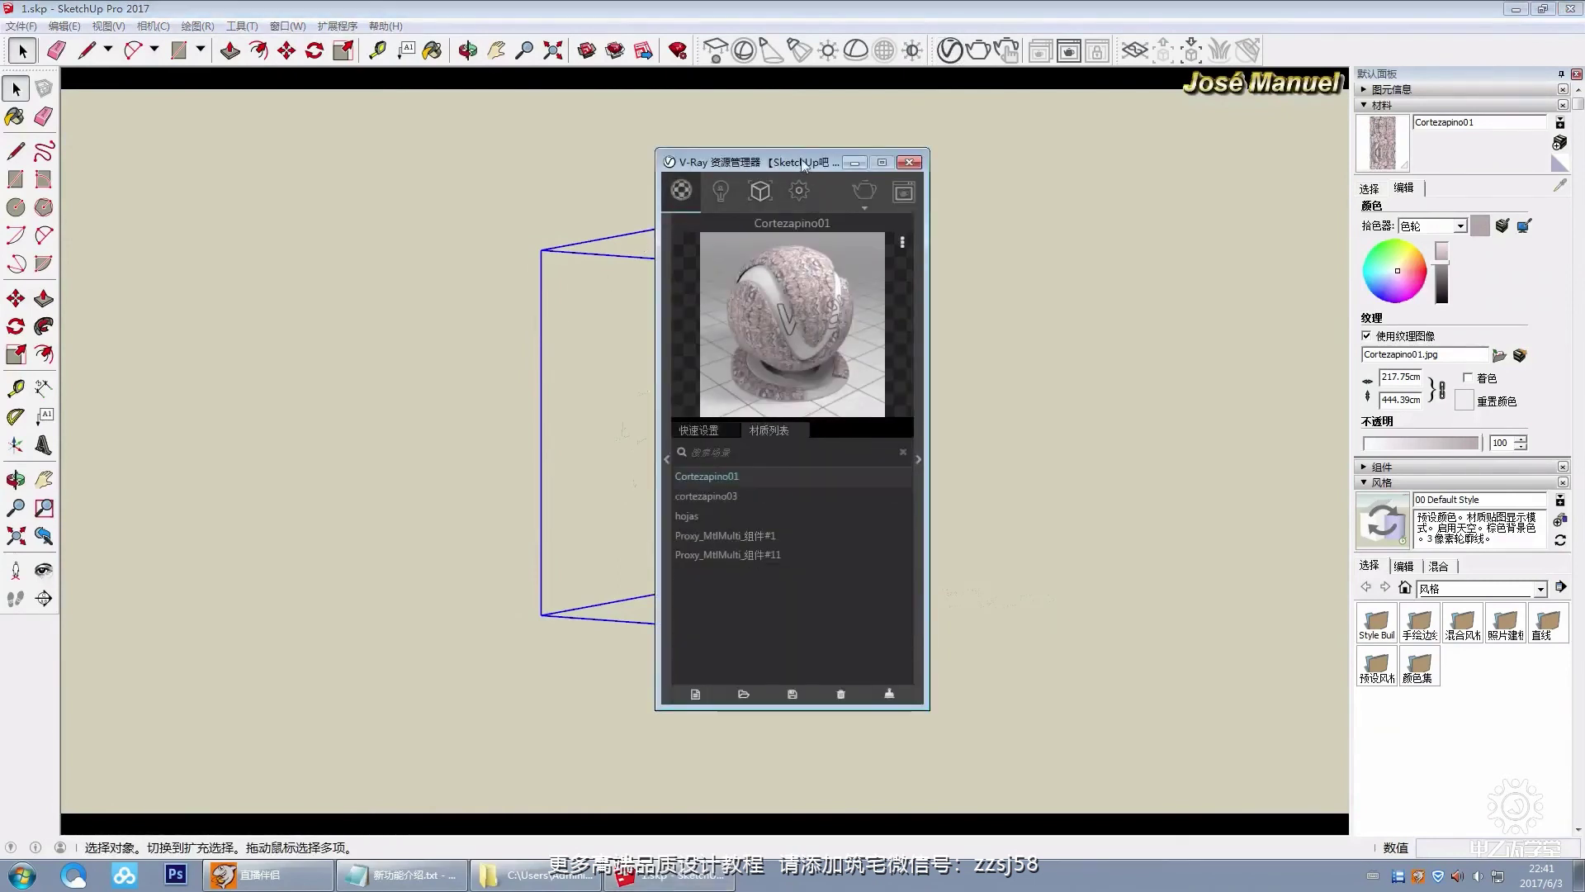
left_click_drag(803, 162, 413, 105)
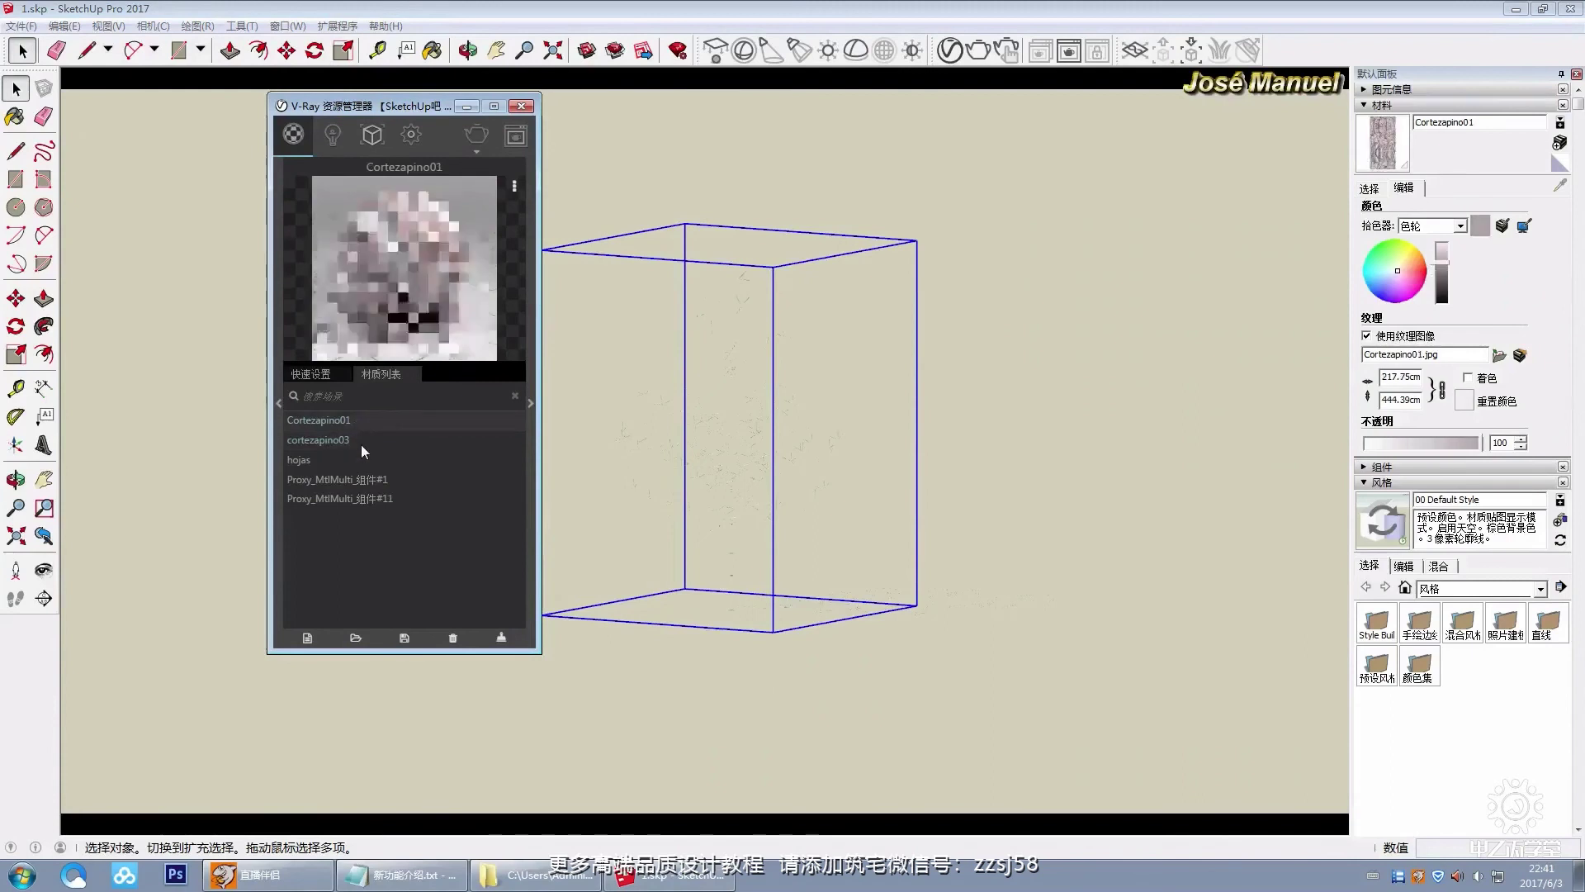
left_click(334, 458)
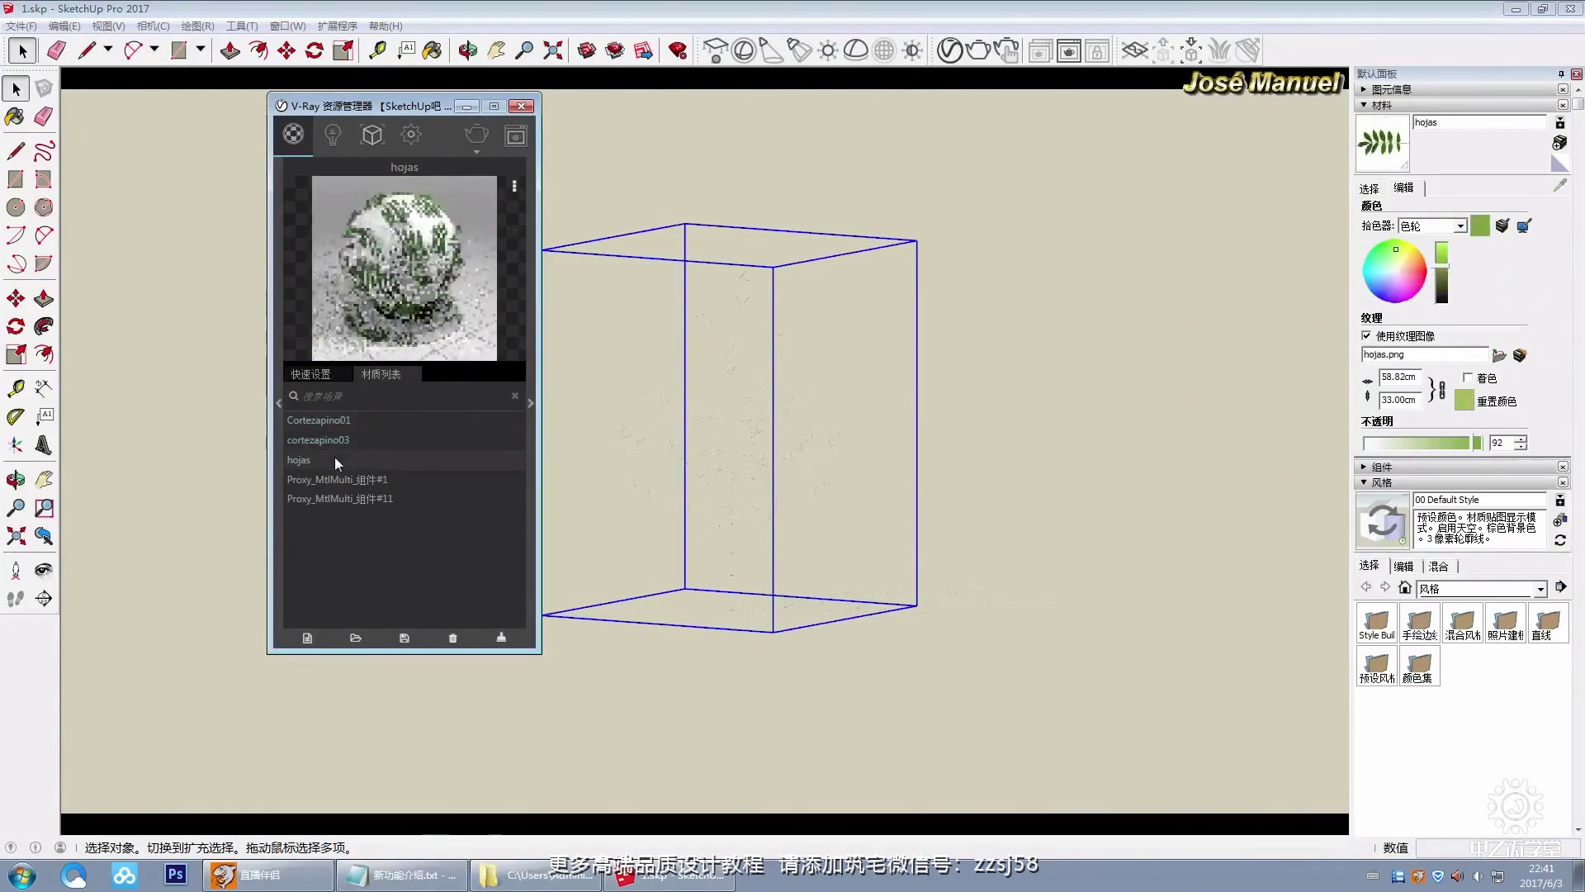
left_click(333, 461)
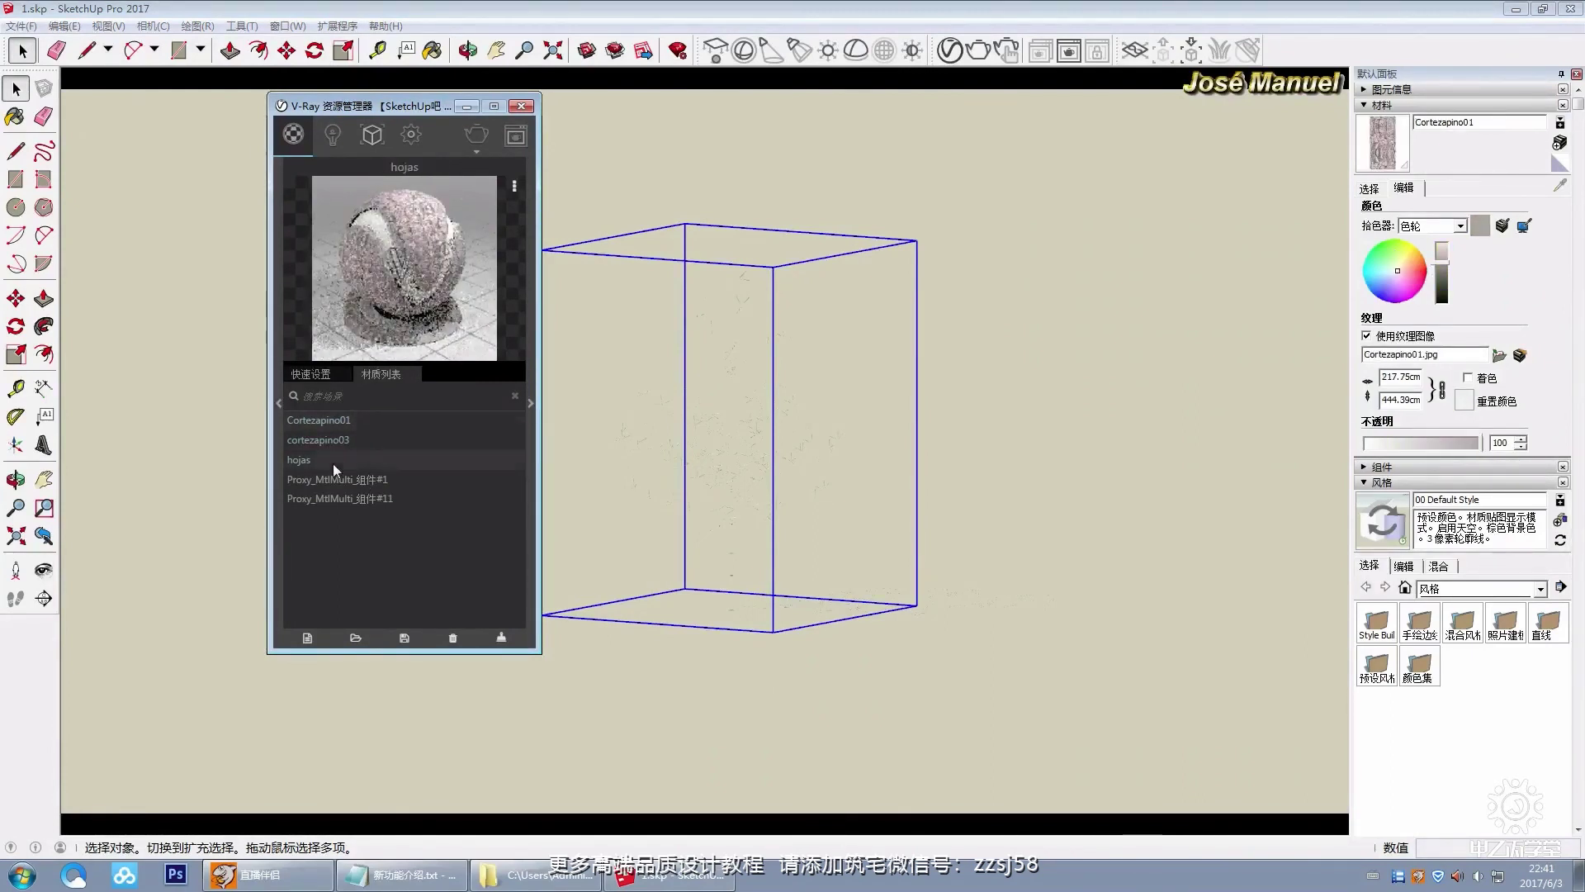
left_click(360, 418)
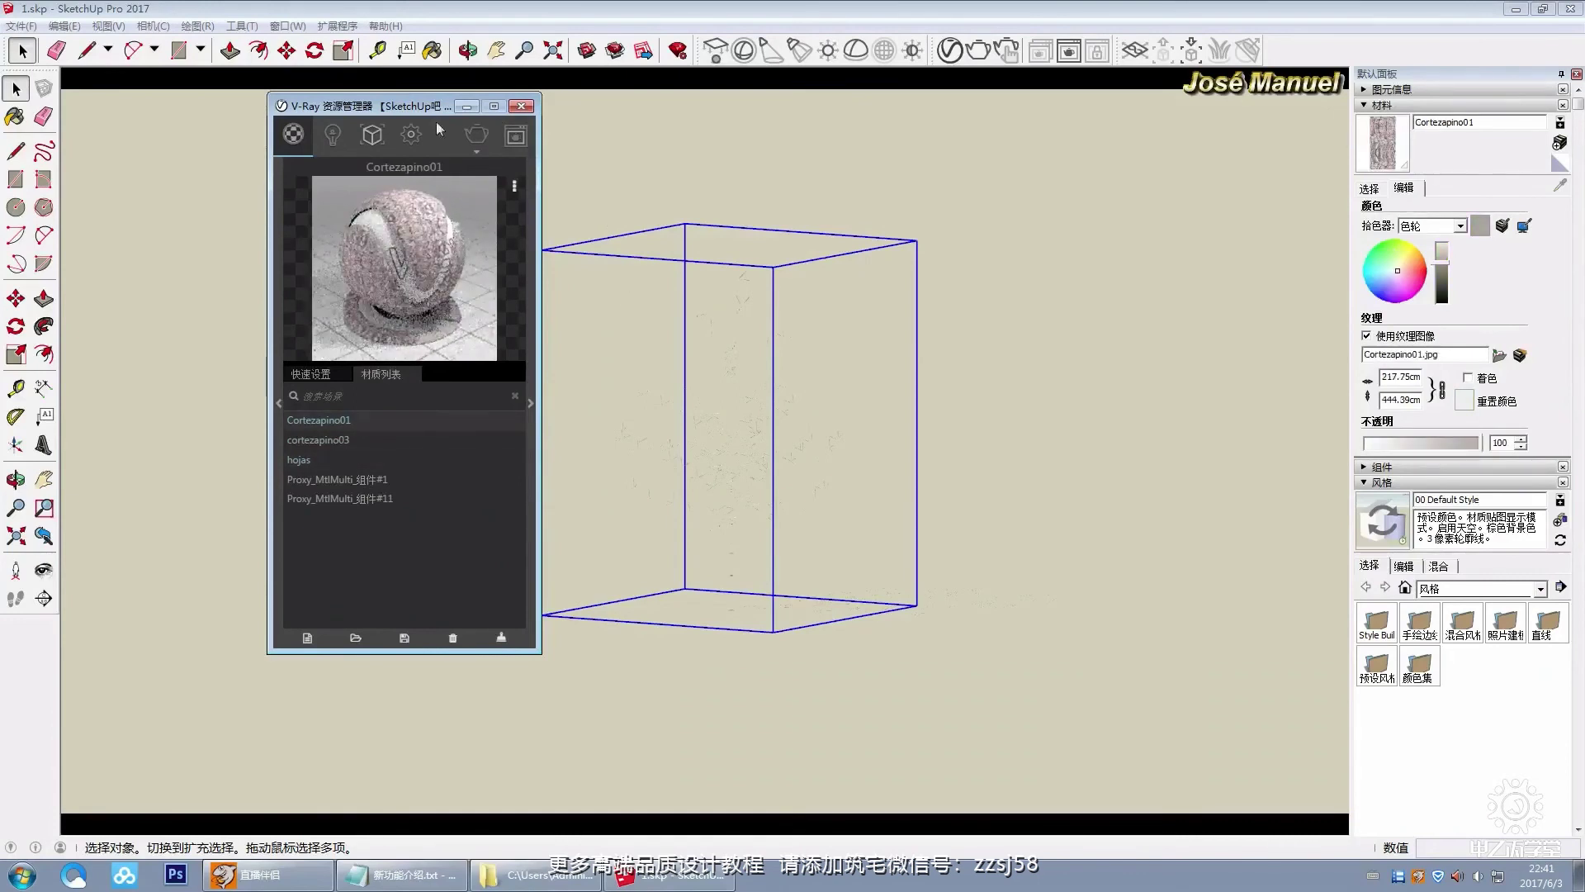
left_click_drag(371, 110, 327, 107)
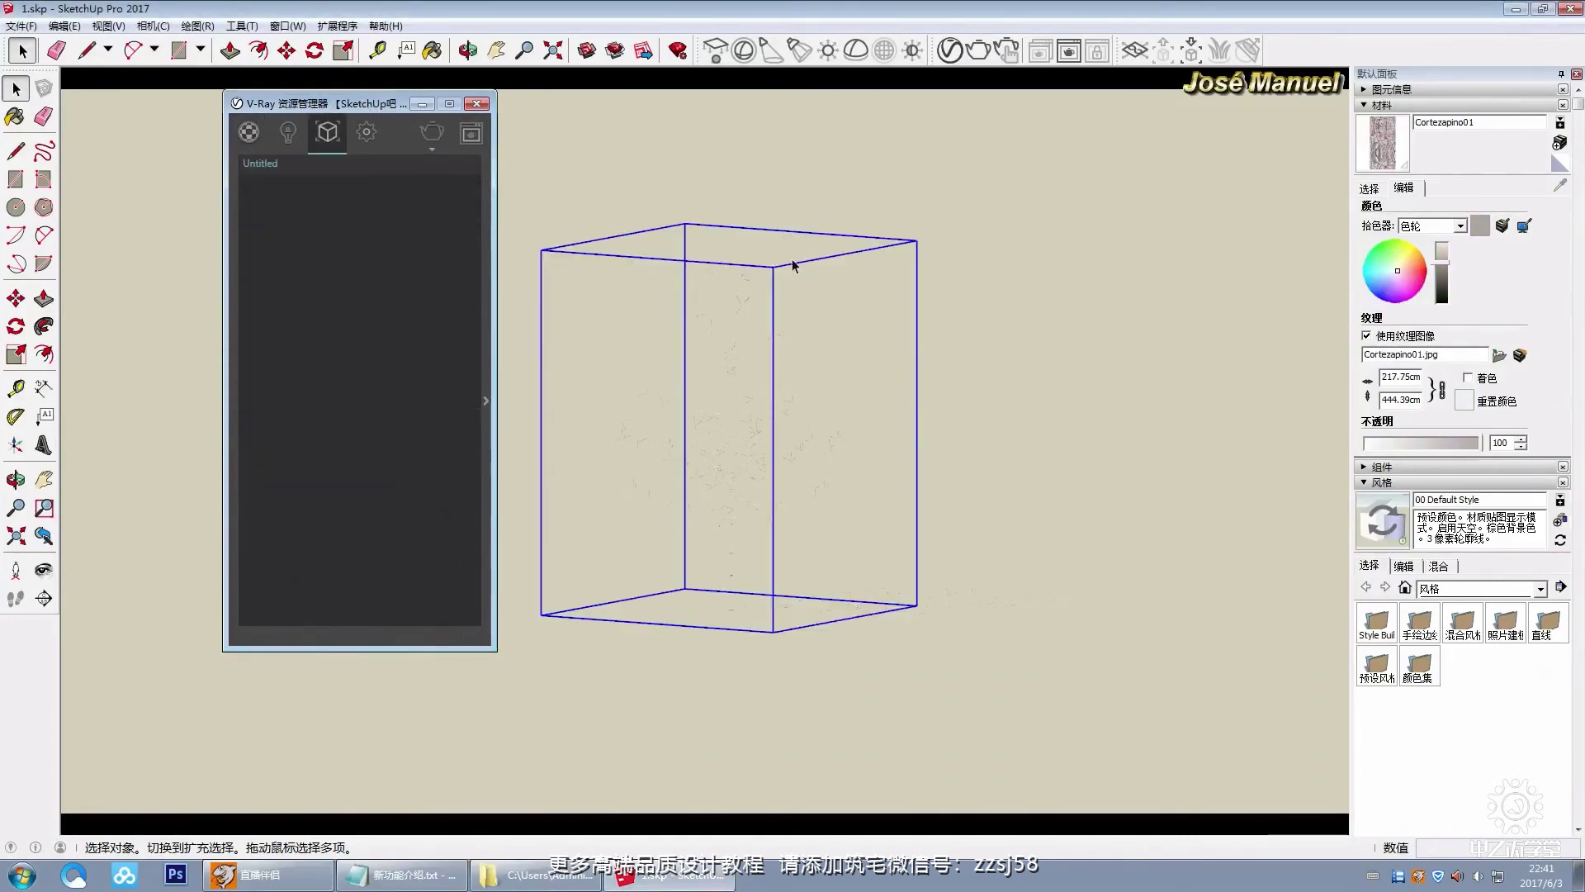
Step: Delete the tree proxy from the model and purge the unused V-Ray materials
key("Delete")
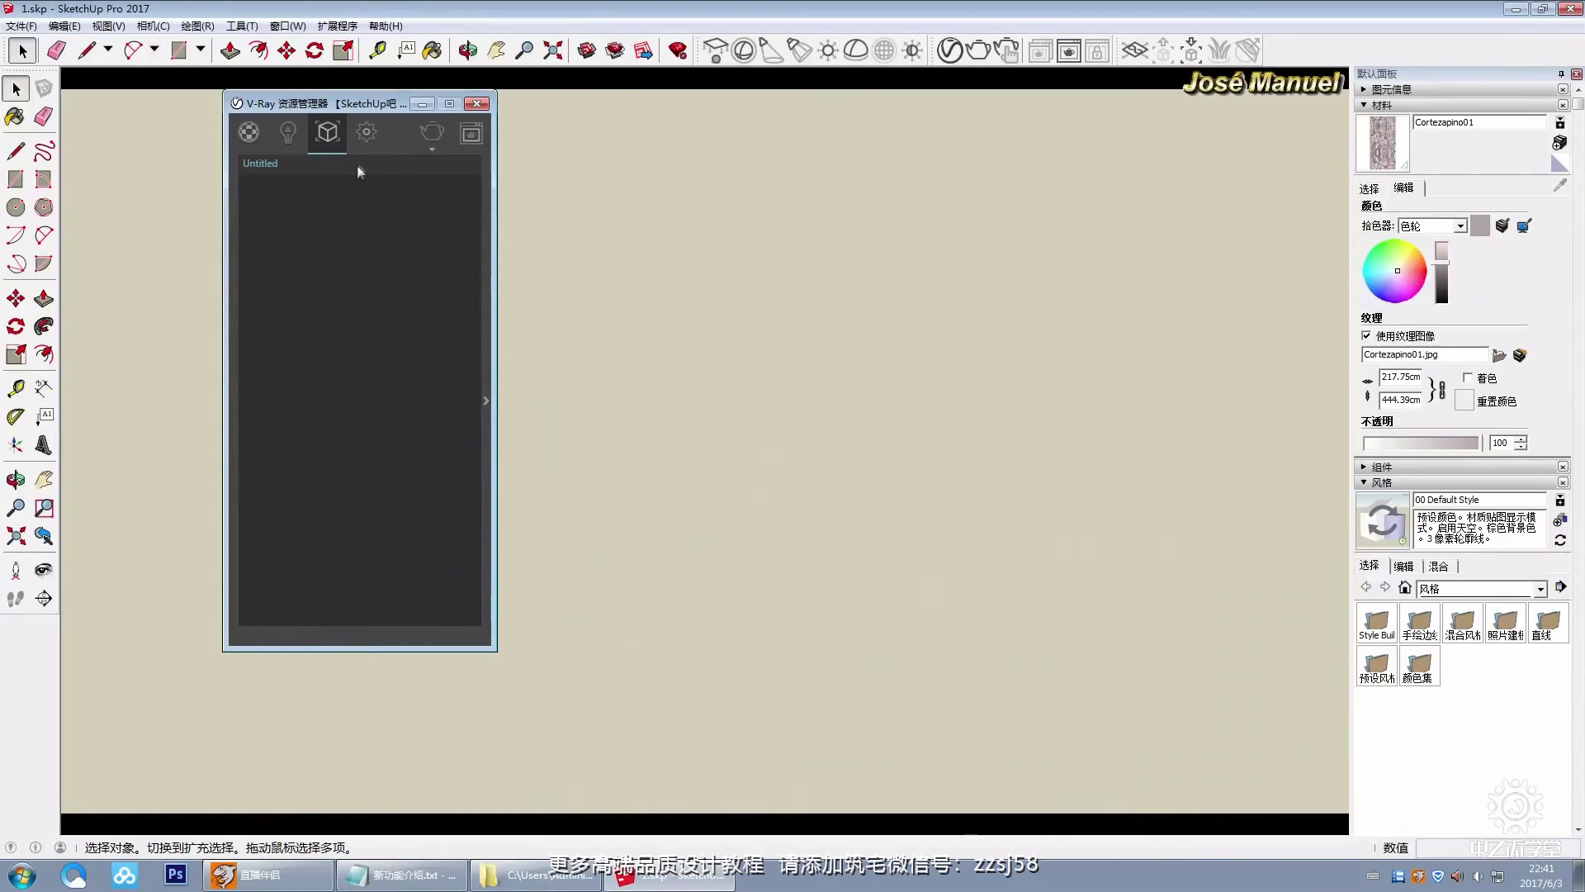
left_click(248, 133)
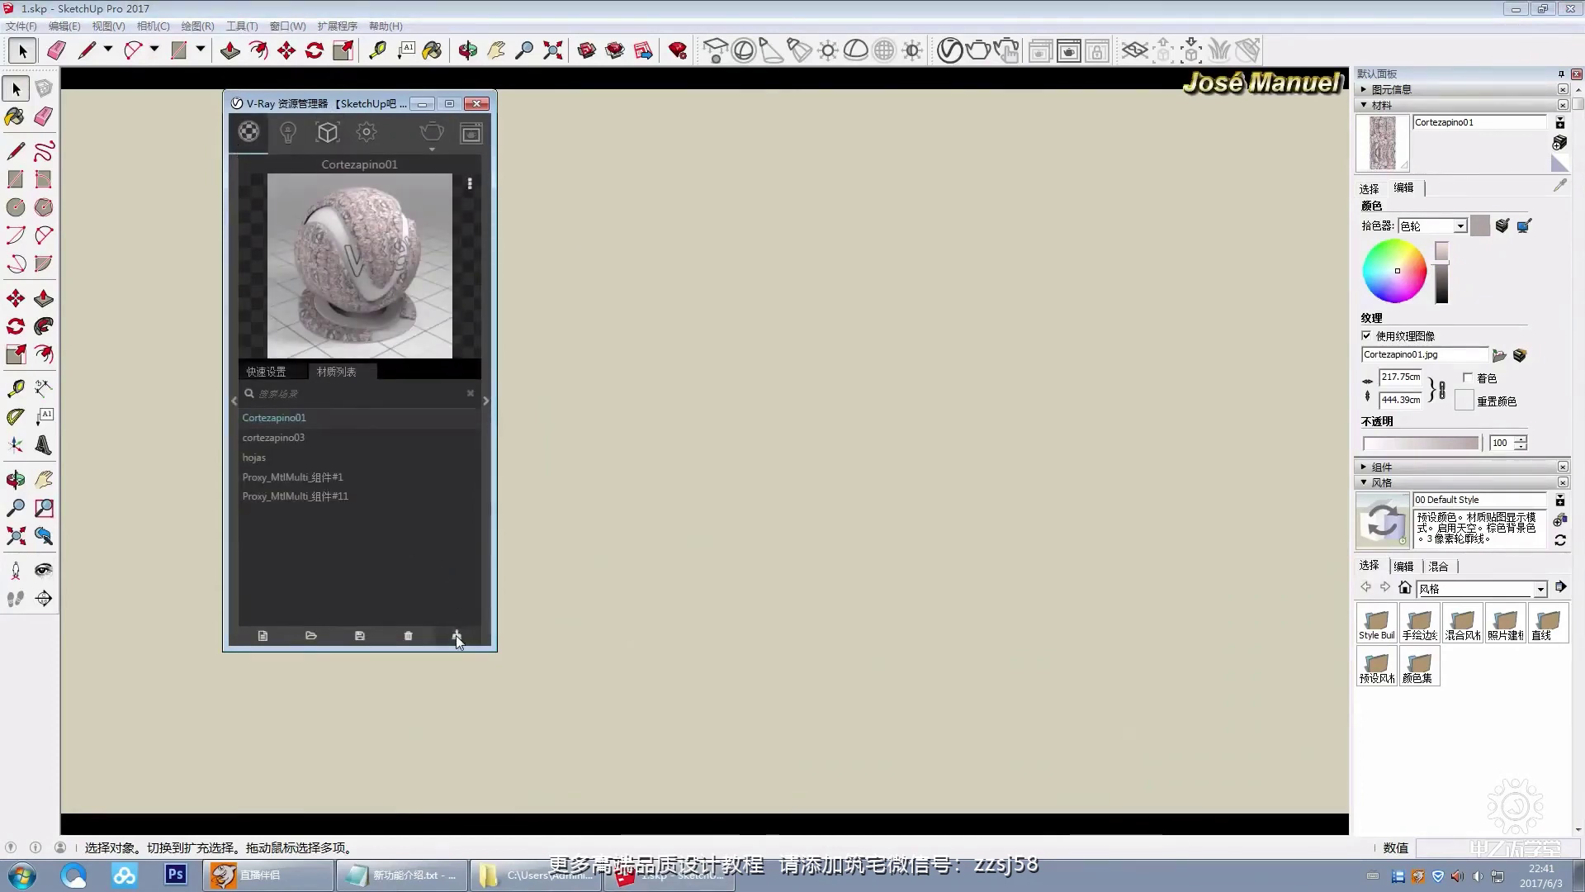
left_click(305, 457)
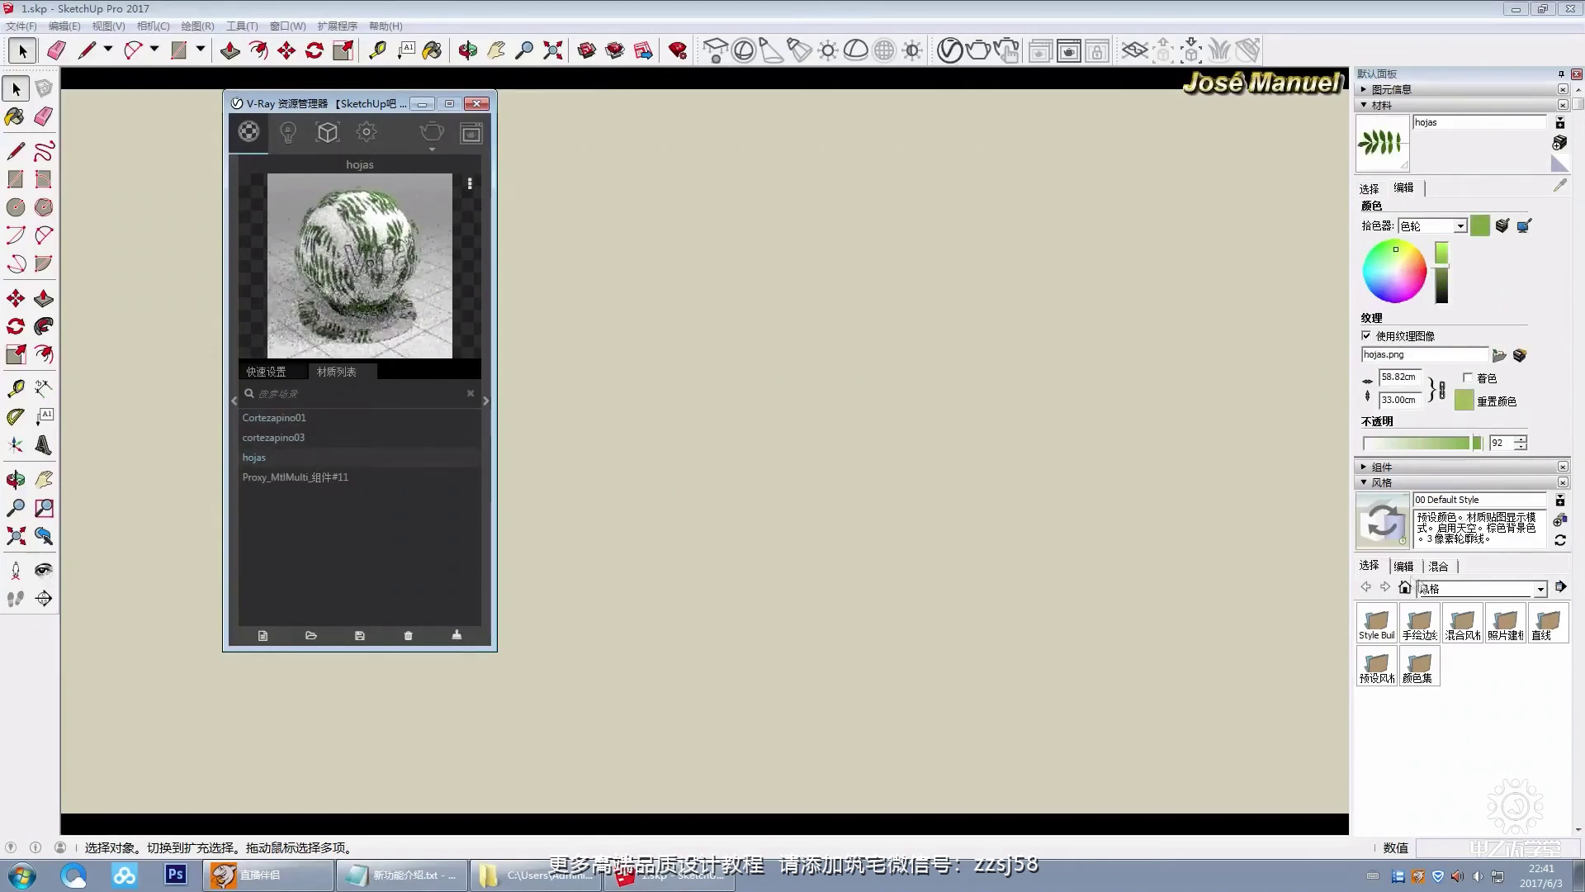
Step: Purge the model's unused components and clear the leftover tree materials from the V-Ray material list
left_click(1403, 567)
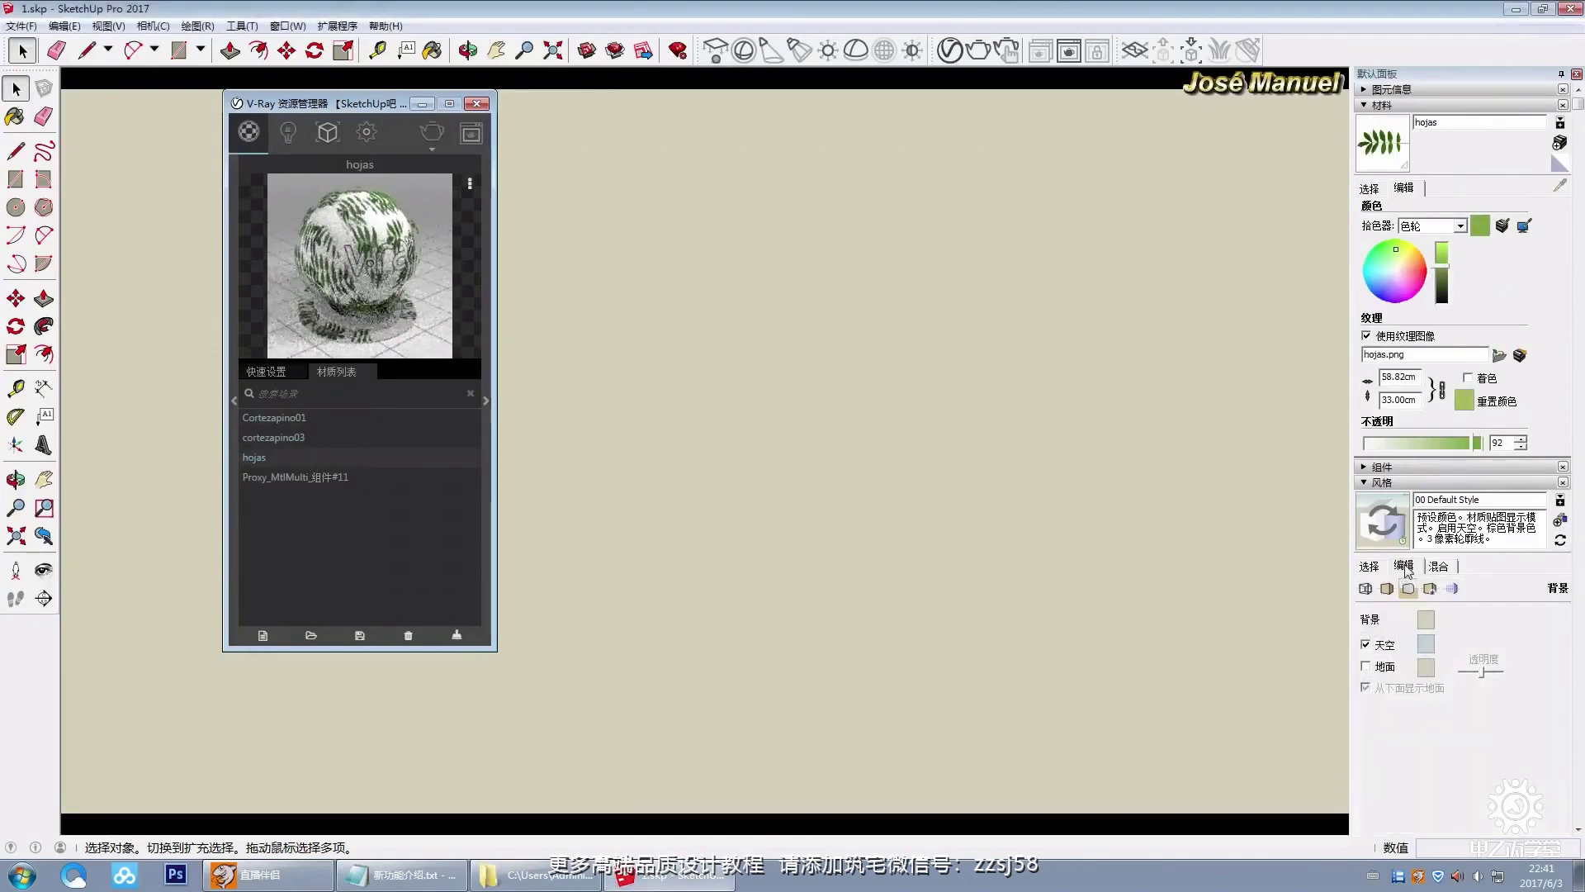
left_click(1402, 467)
left_click(1563, 571)
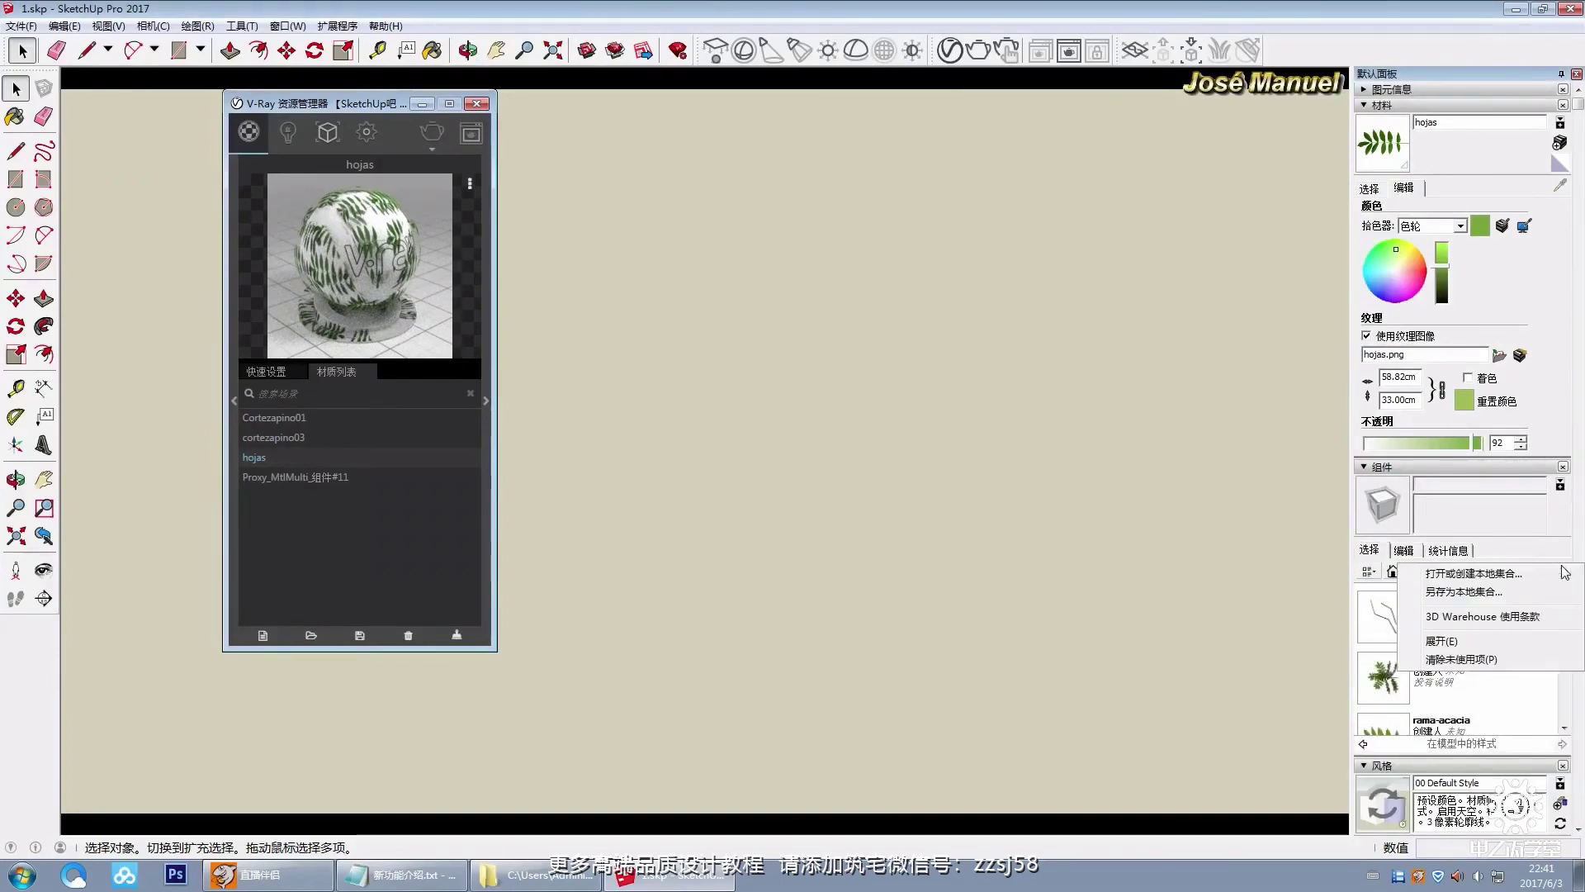
left_click(1456, 660)
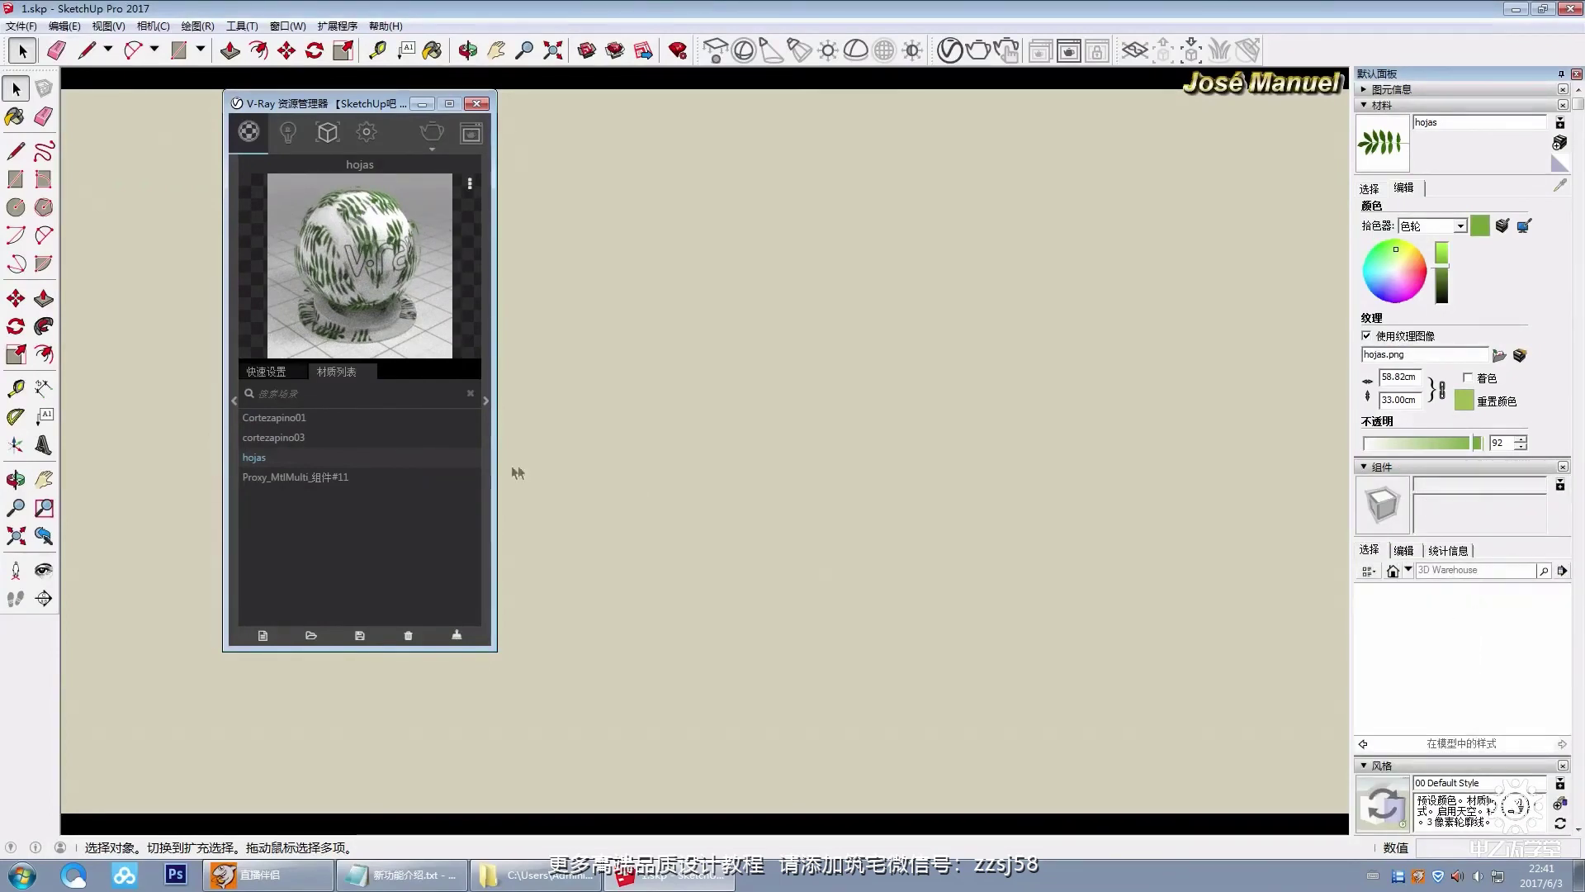
left_click(456, 635)
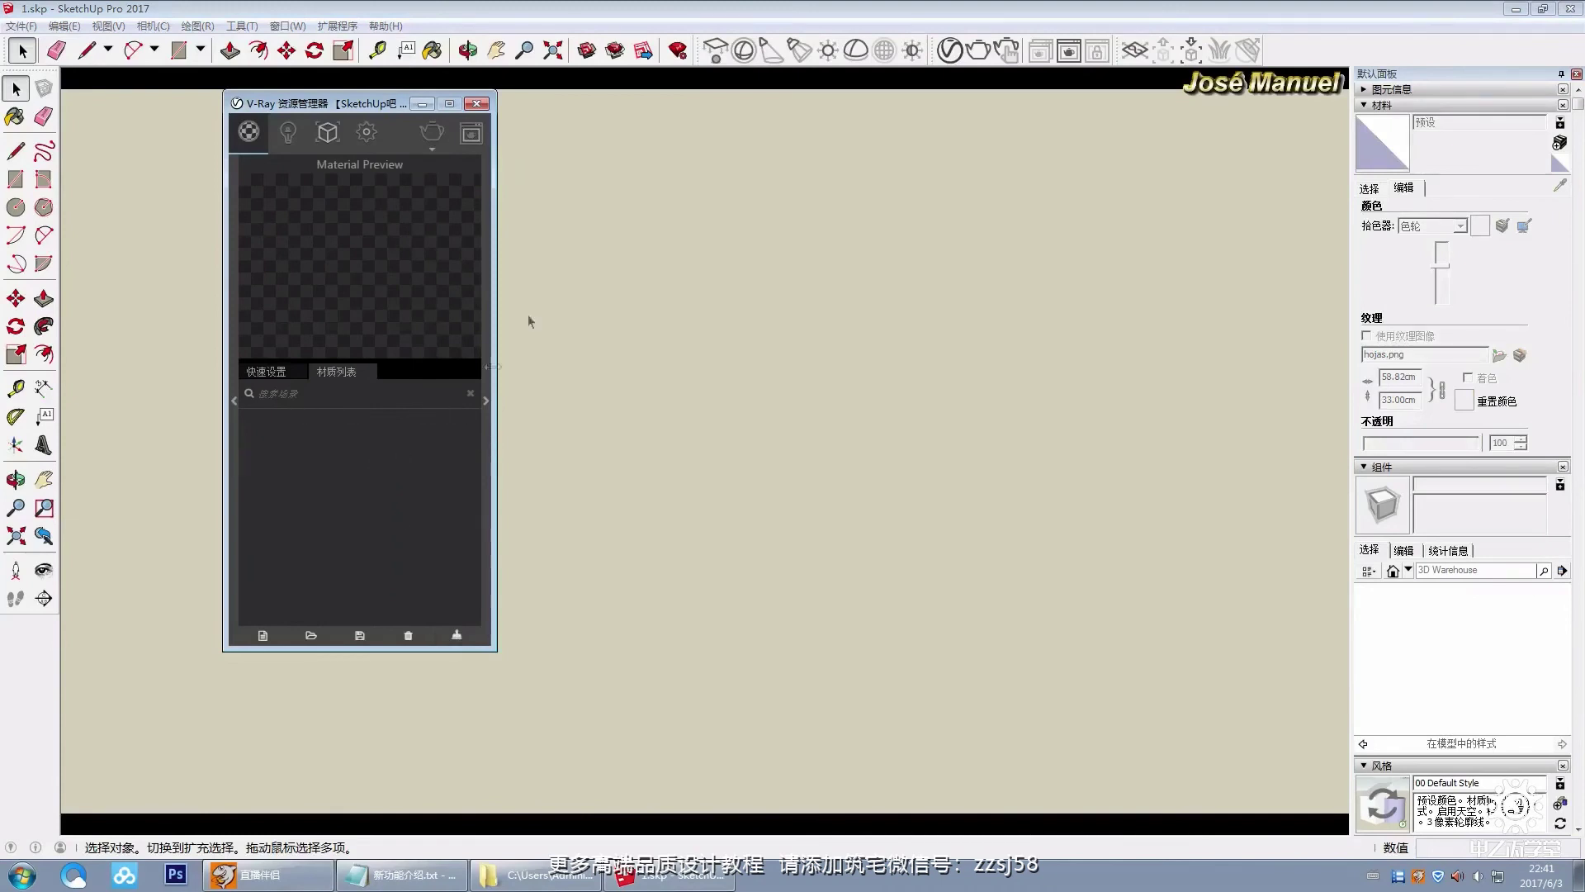
Step: Import Untitled.vrmesh as a V-Ray proxy and place the tree in the empty model
left_click(1198, 55)
left_click(642, 281)
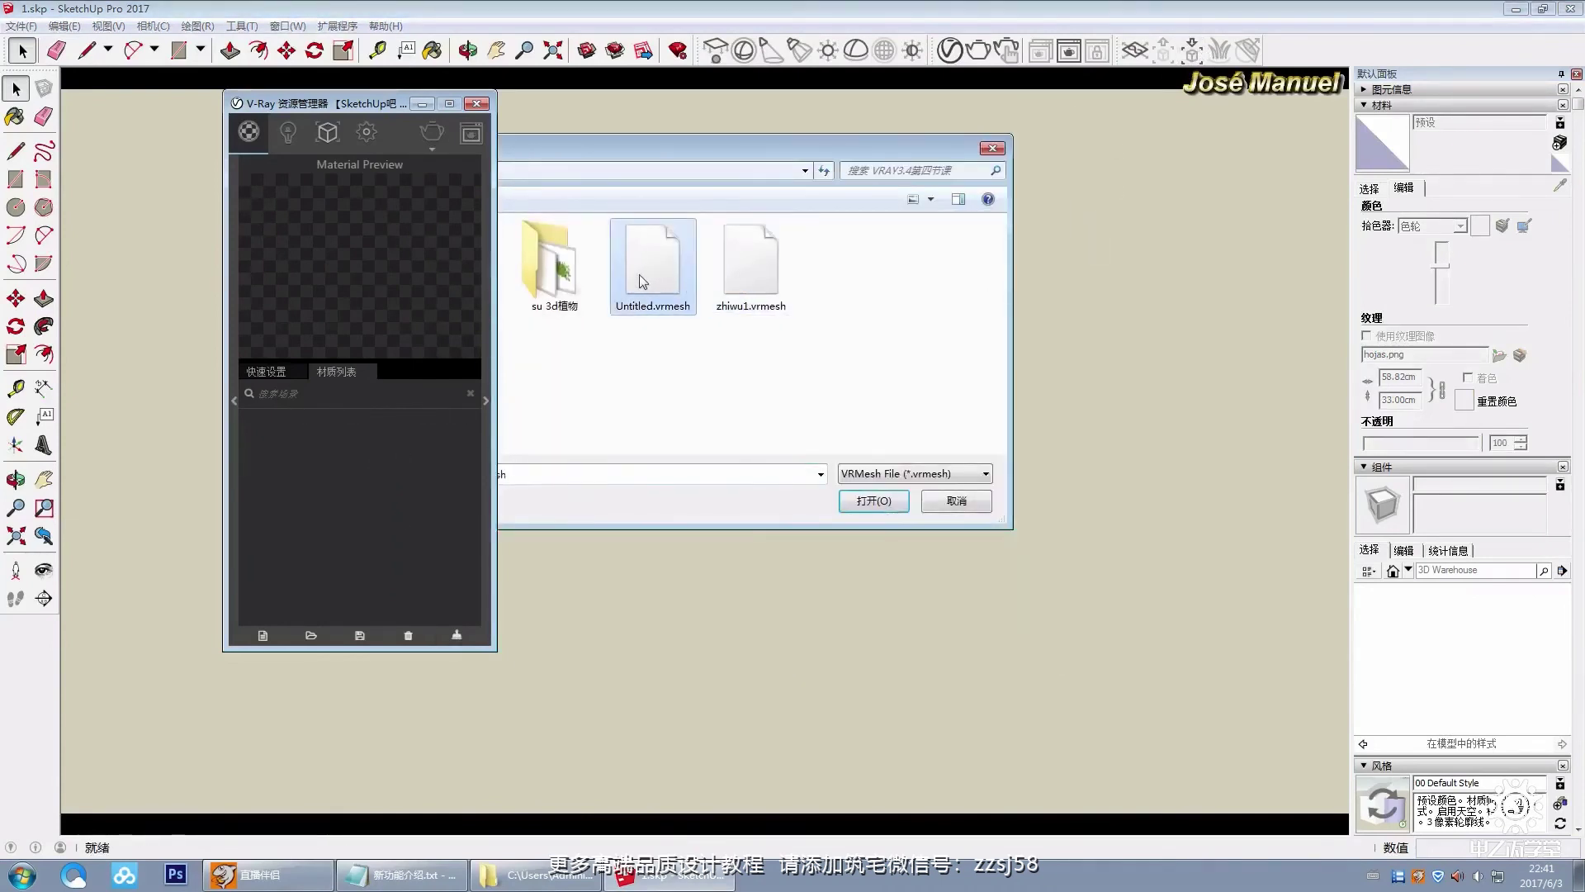
left_click(879, 505)
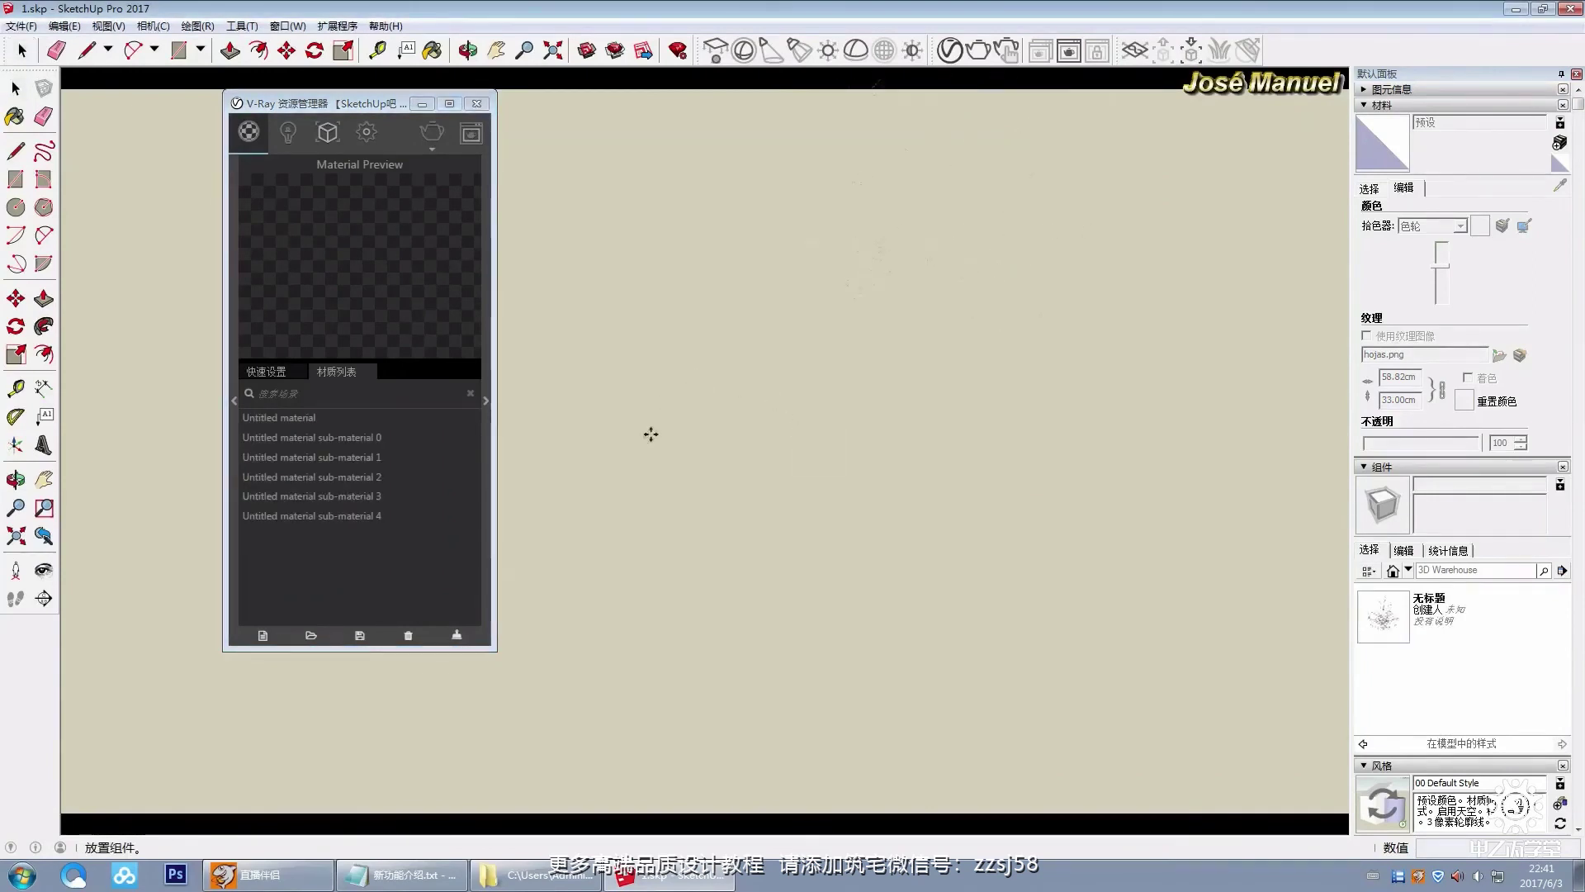
left_click(864, 372)
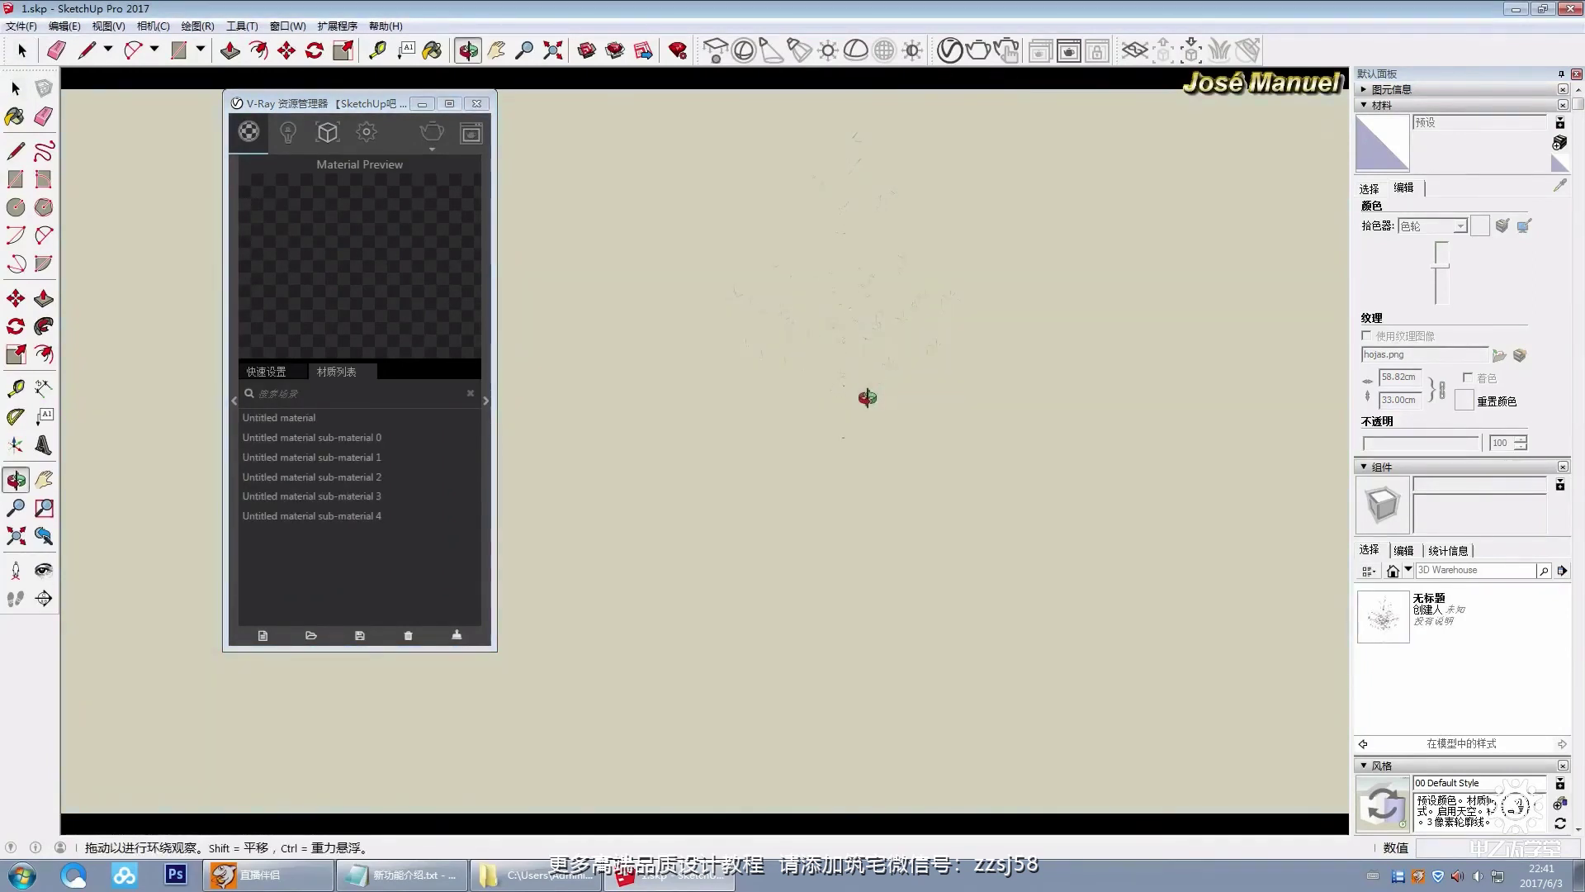
Step: Preview the imported proxy's Untitled material and its sub-materials one by one
left_click(339, 436)
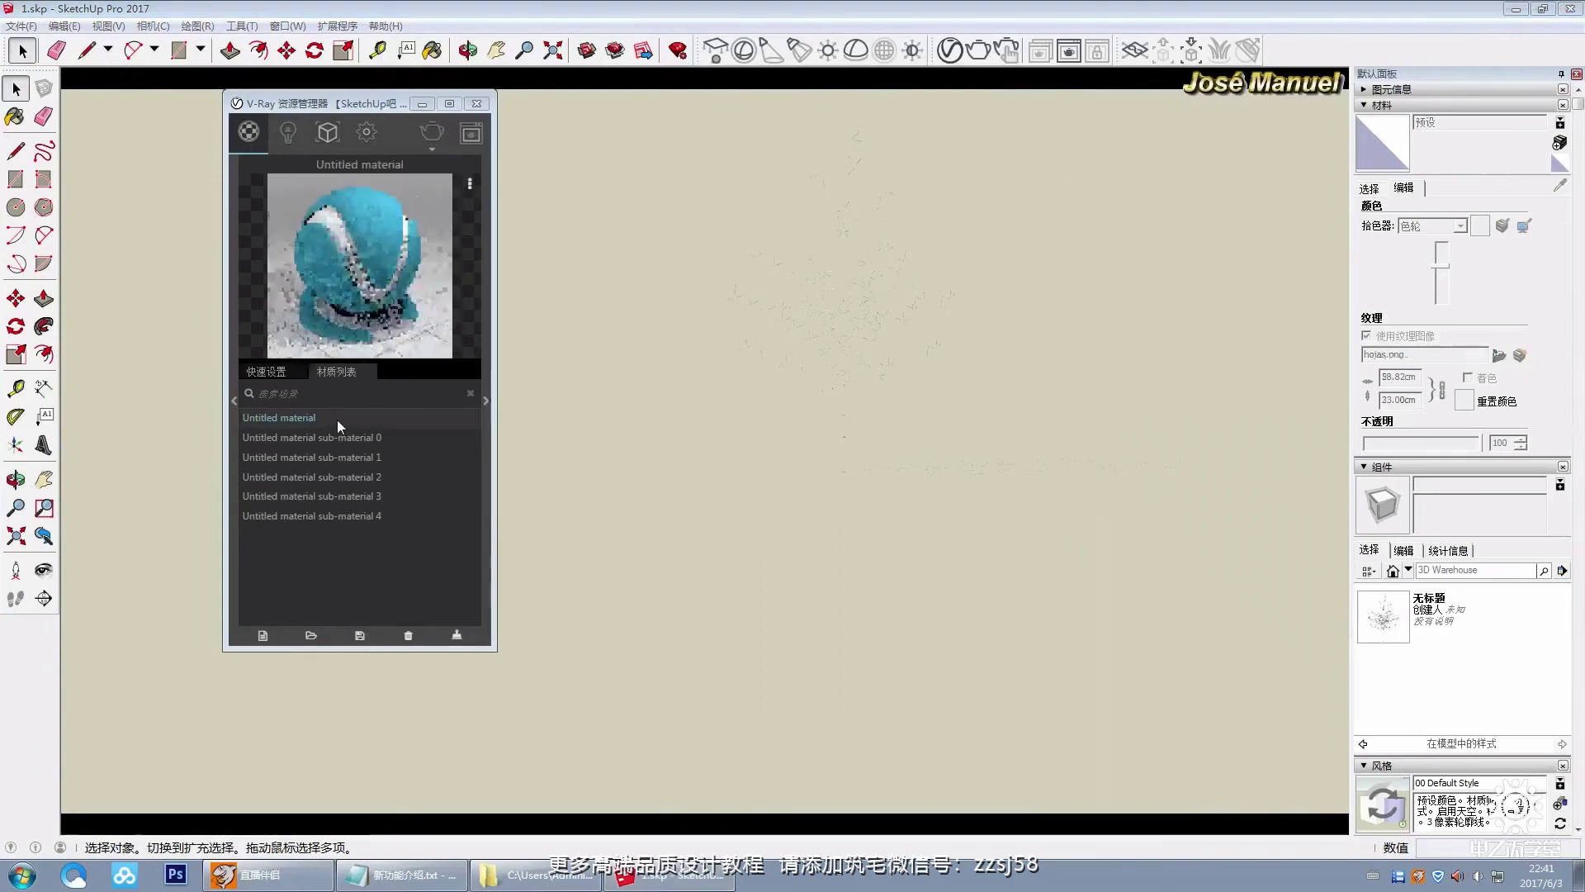
left_click(352, 460)
left_click(365, 480)
left_click(365, 498)
left_click(365, 521)
left_click(327, 418)
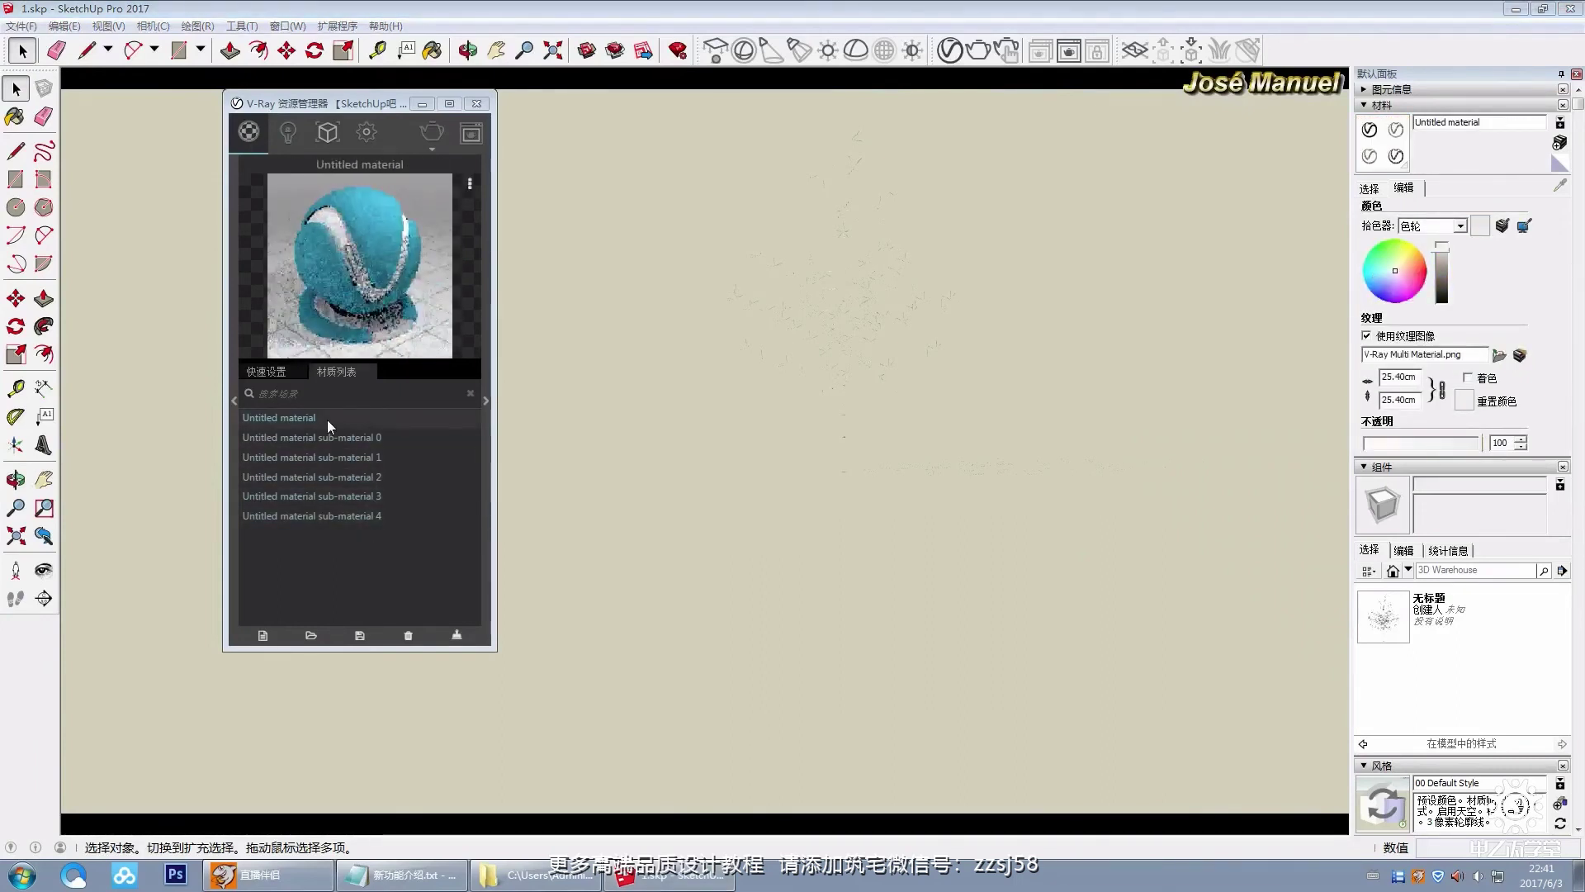
Step: Render the imported tree proxy with V-Ray
key("o")
key("space")
left_click(978, 50)
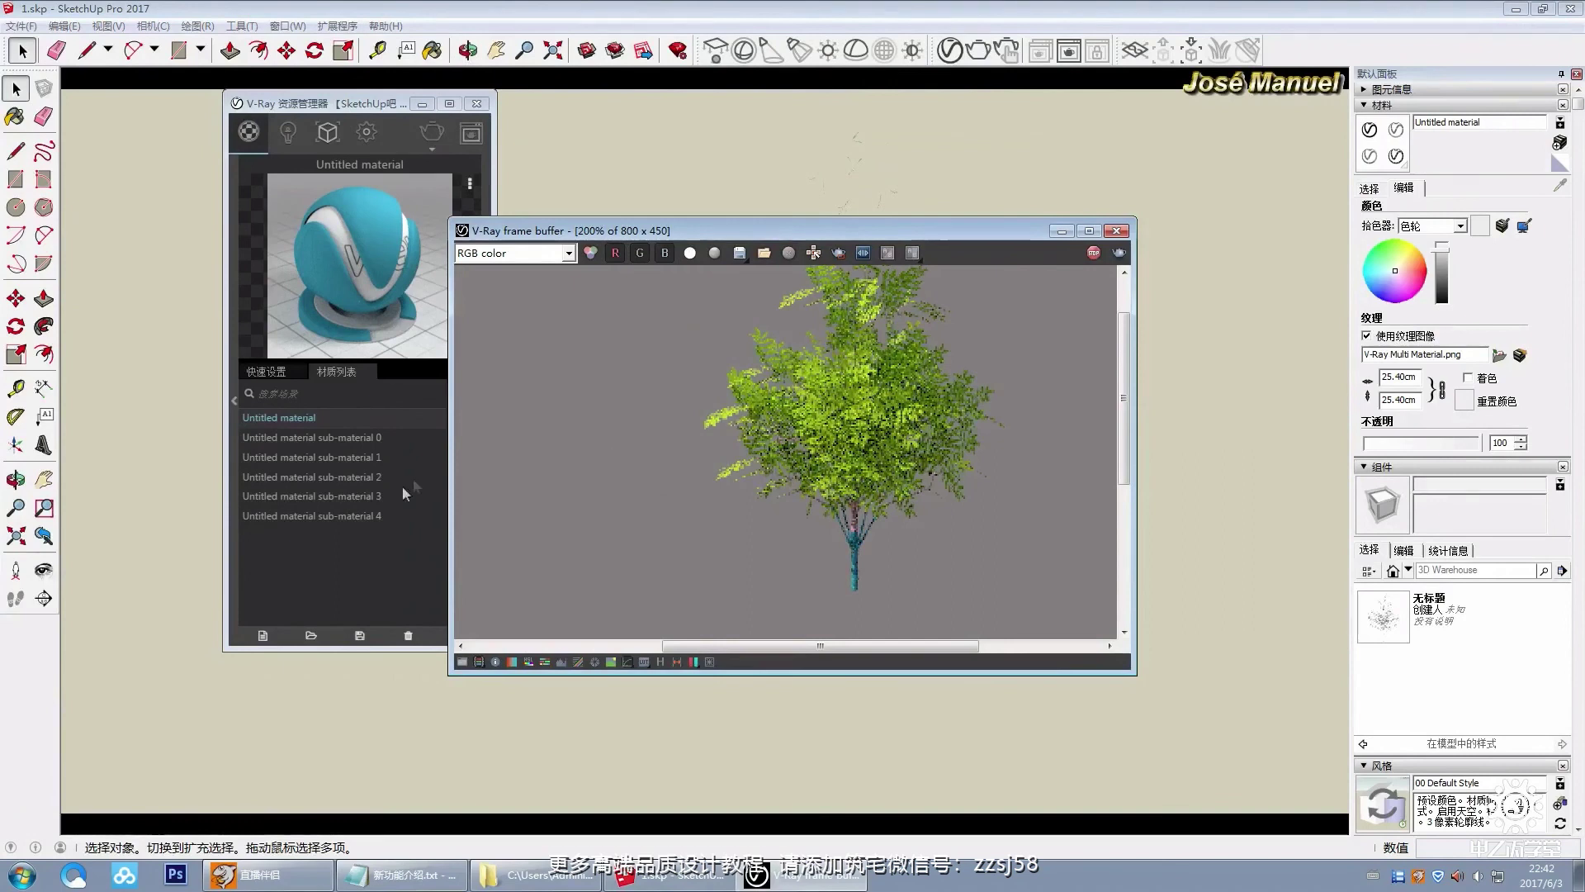
Step: Compare the colours of sub-materials 1 to 4 with the parts of the rendered tree
left_click(363, 454)
left_click(360, 480)
left_click(371, 498)
left_click(375, 518)
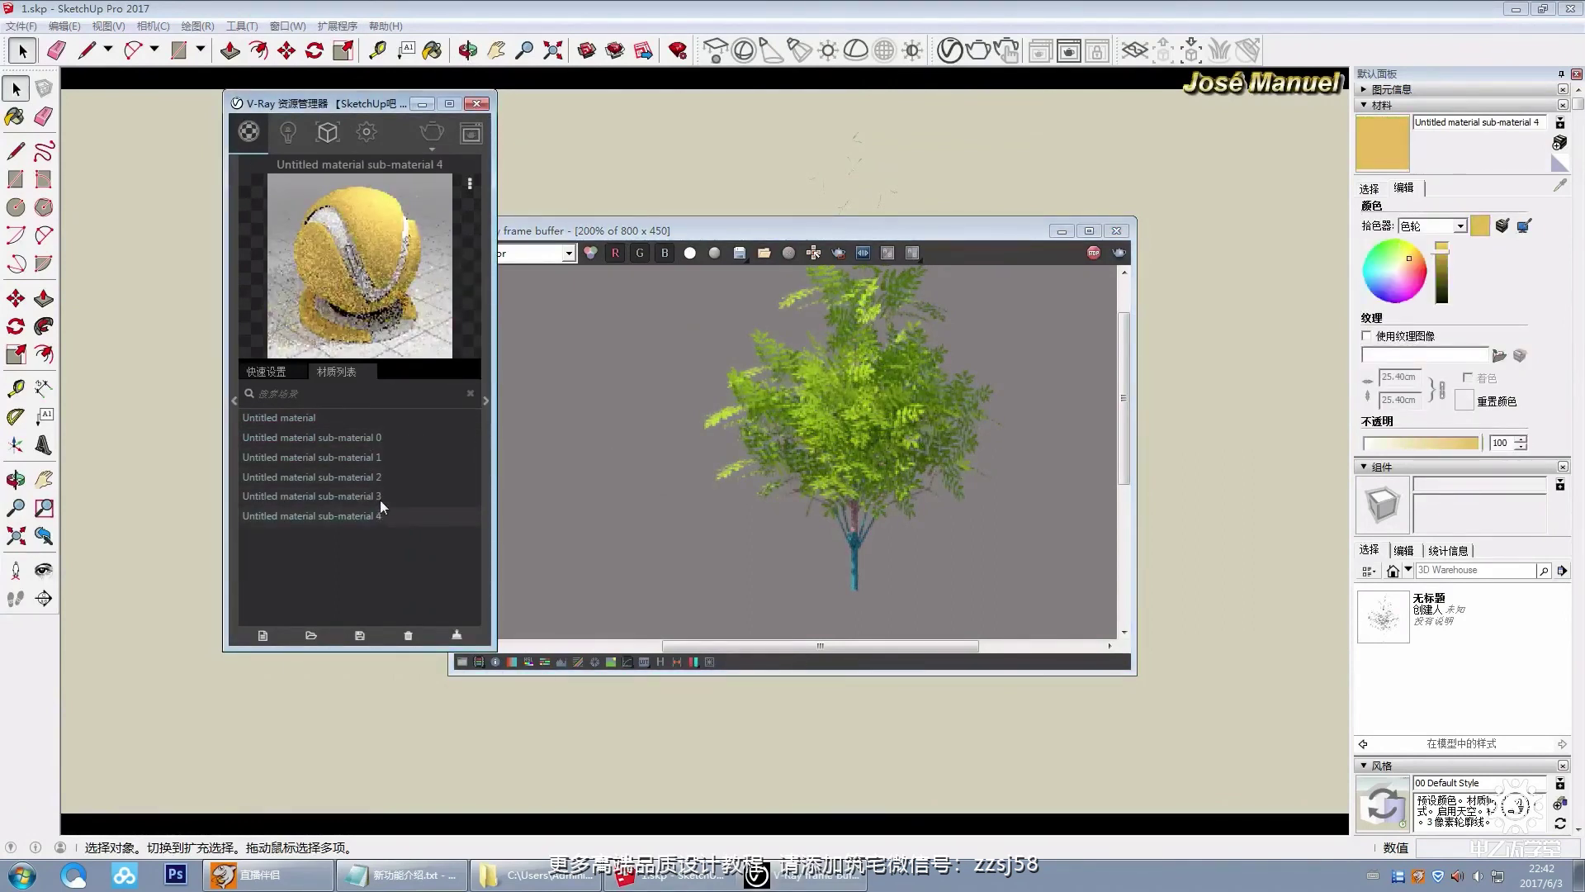
Step: Assign 1.png from the VRAY3.4第四节课 folder as a bitmap to the diffuse slot of Untitled material sub-material 3
left_click(380, 497)
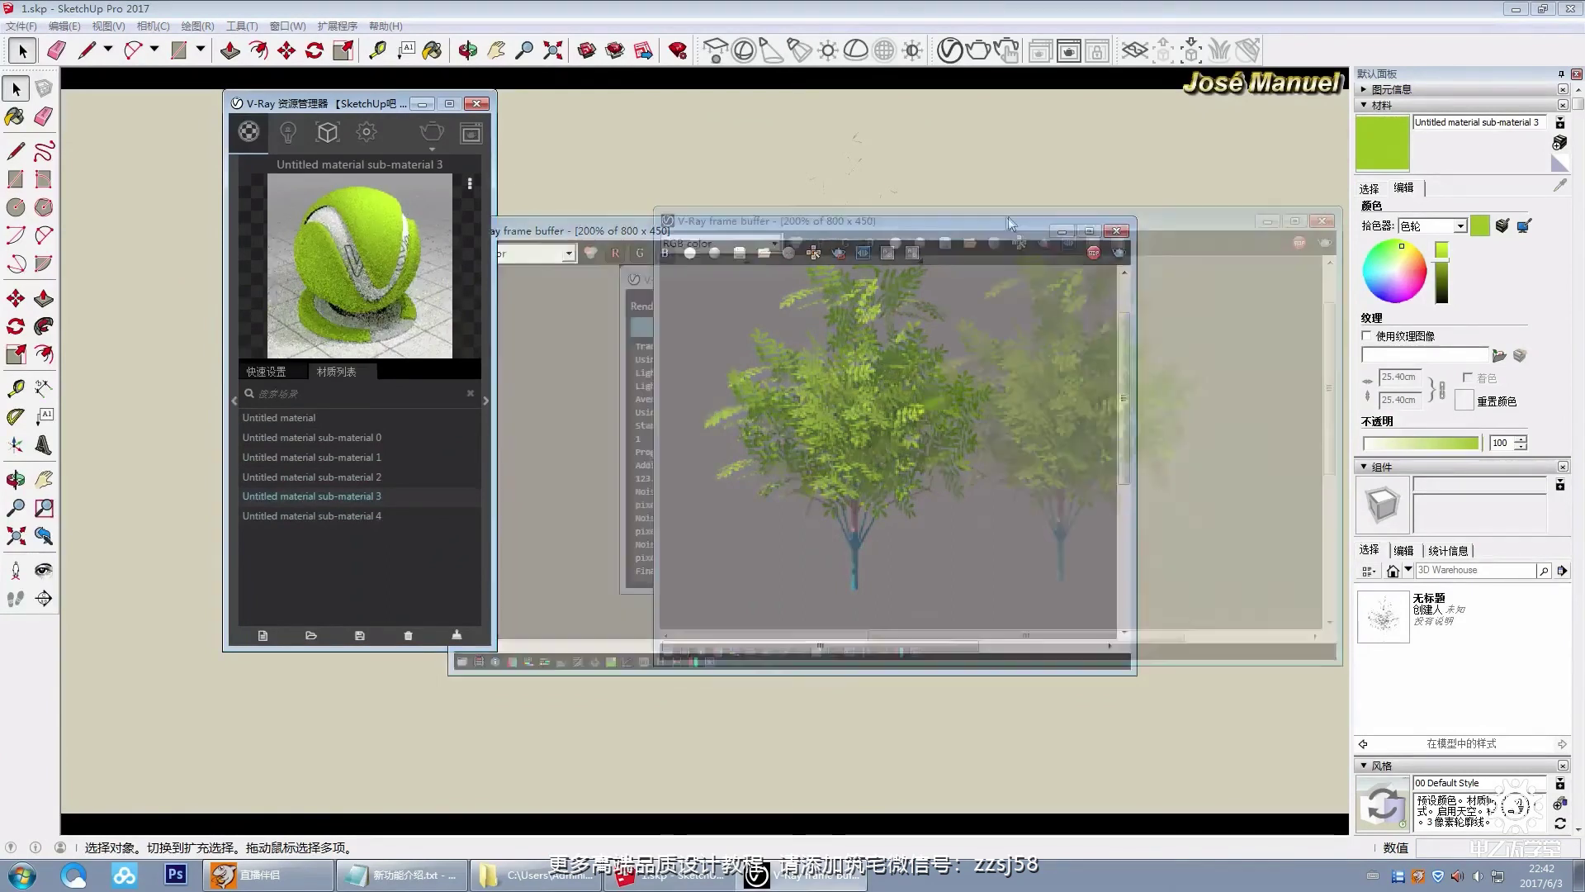
left_click(485, 402)
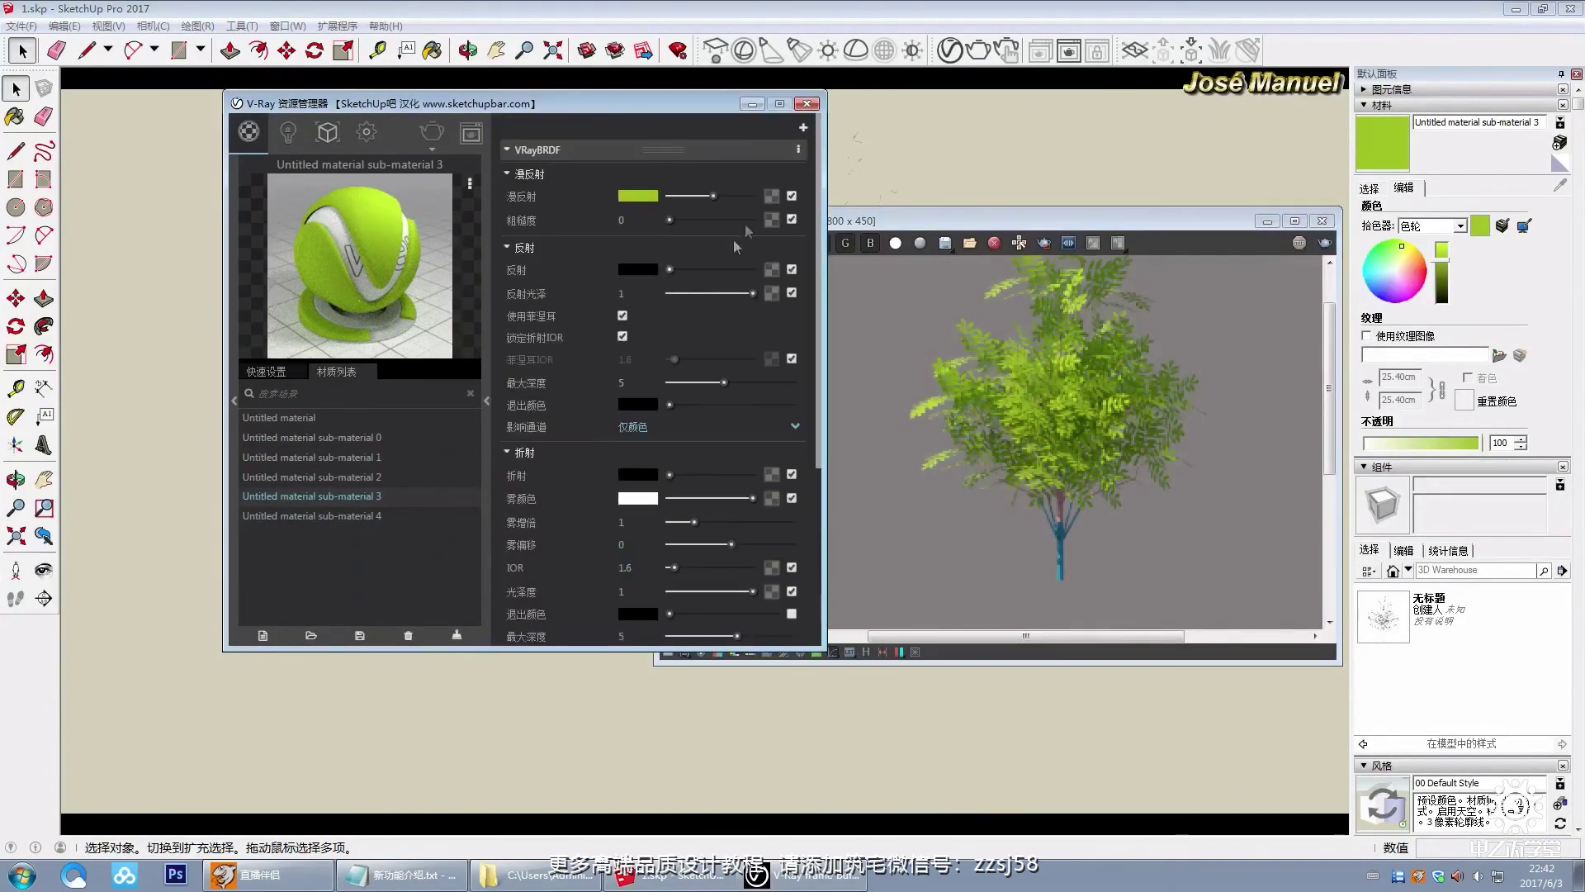
left_click(771, 196)
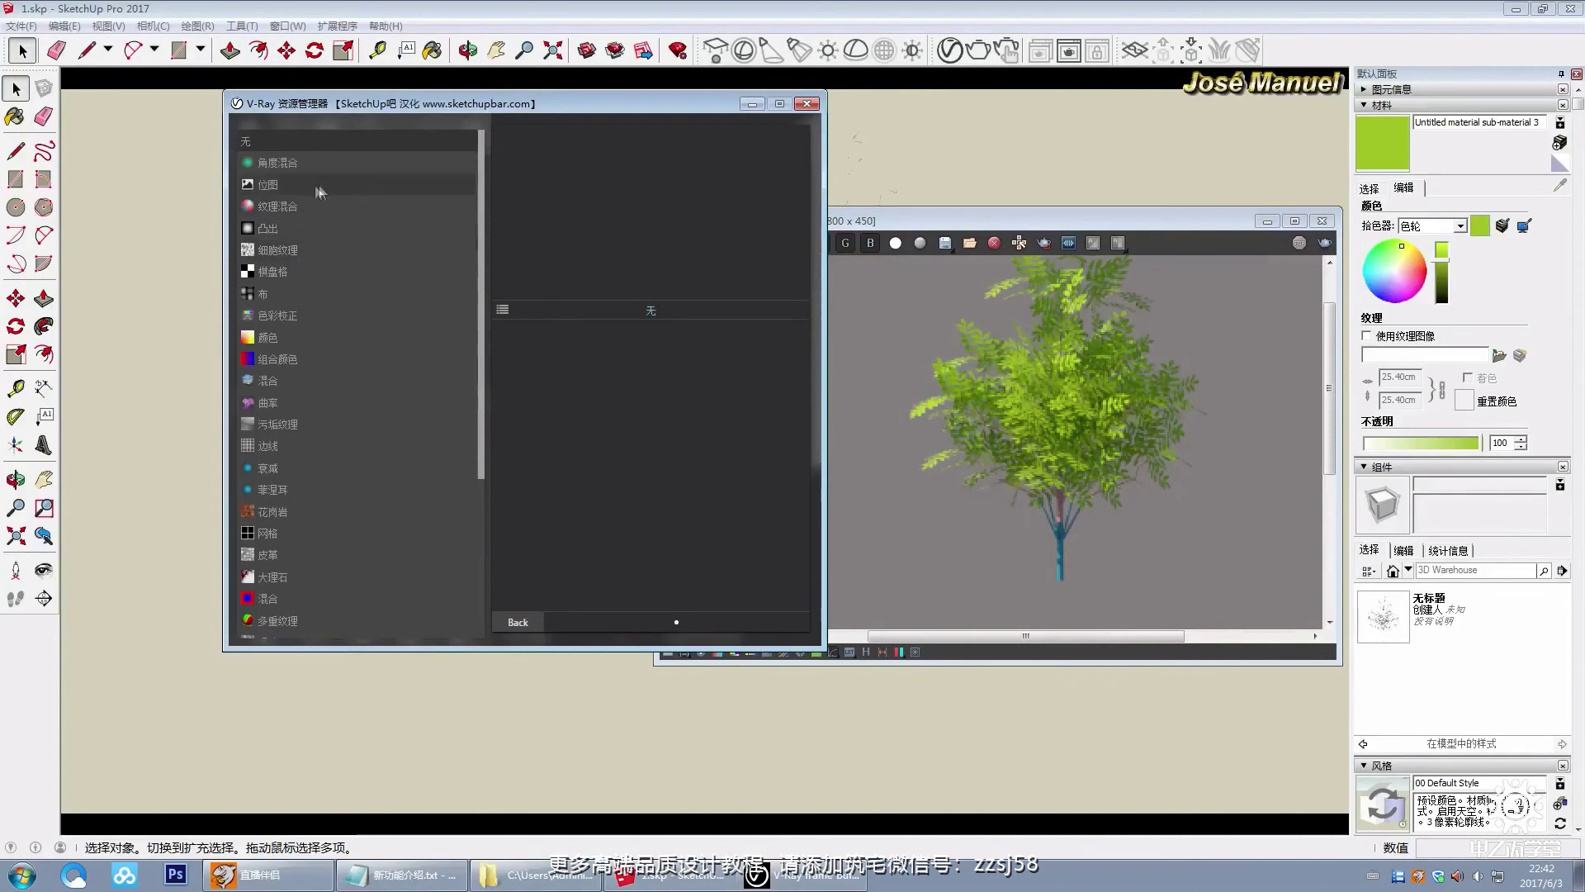
left_click(798, 393)
left_click(788, 363)
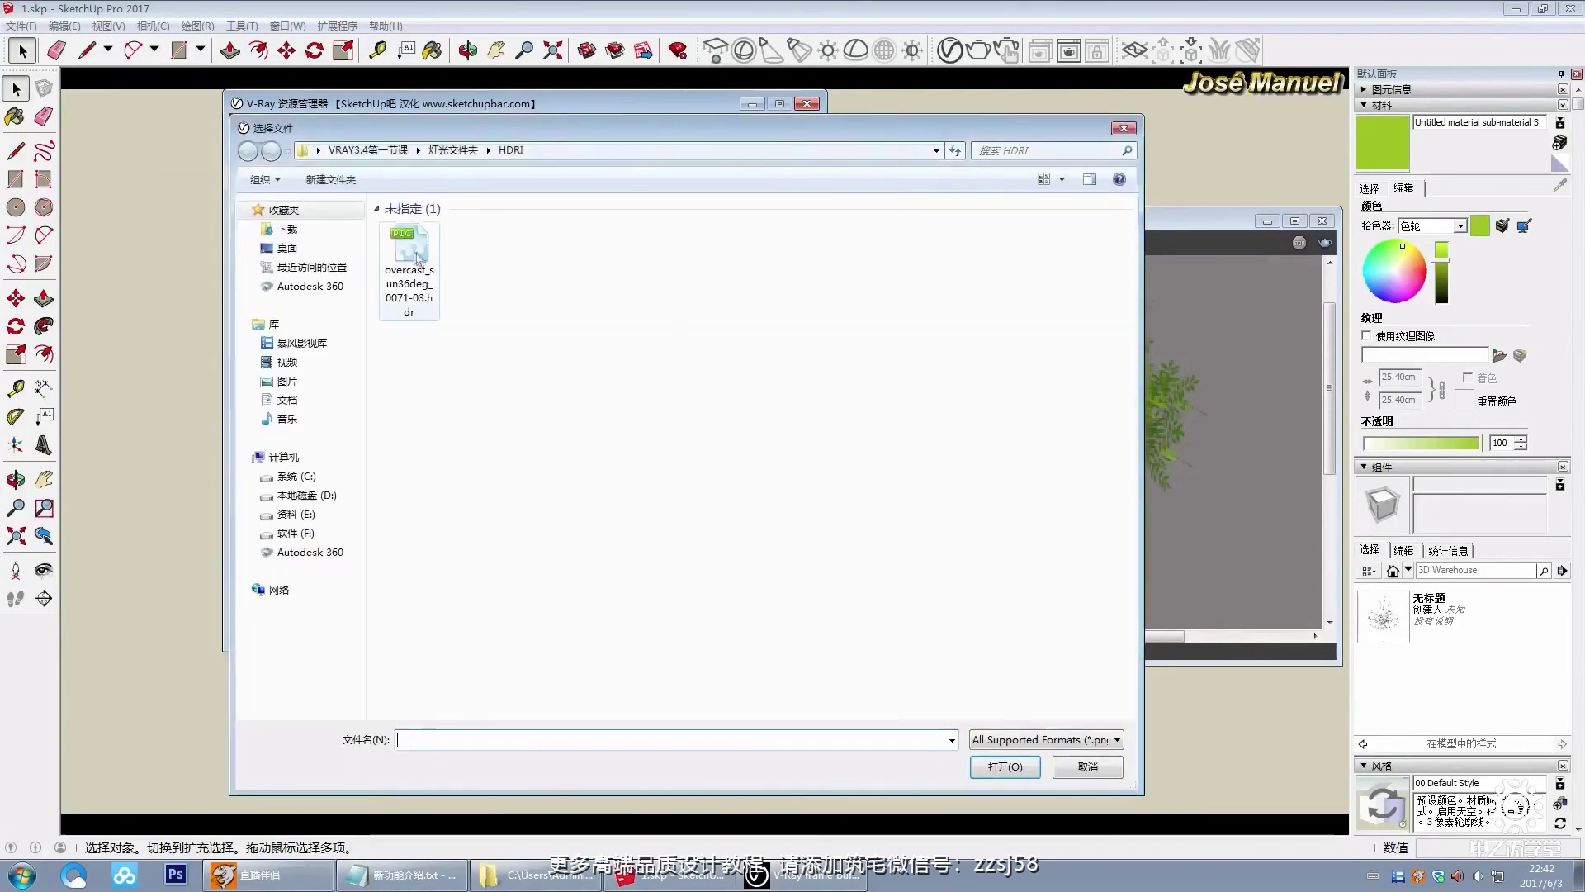
left_click(287, 248)
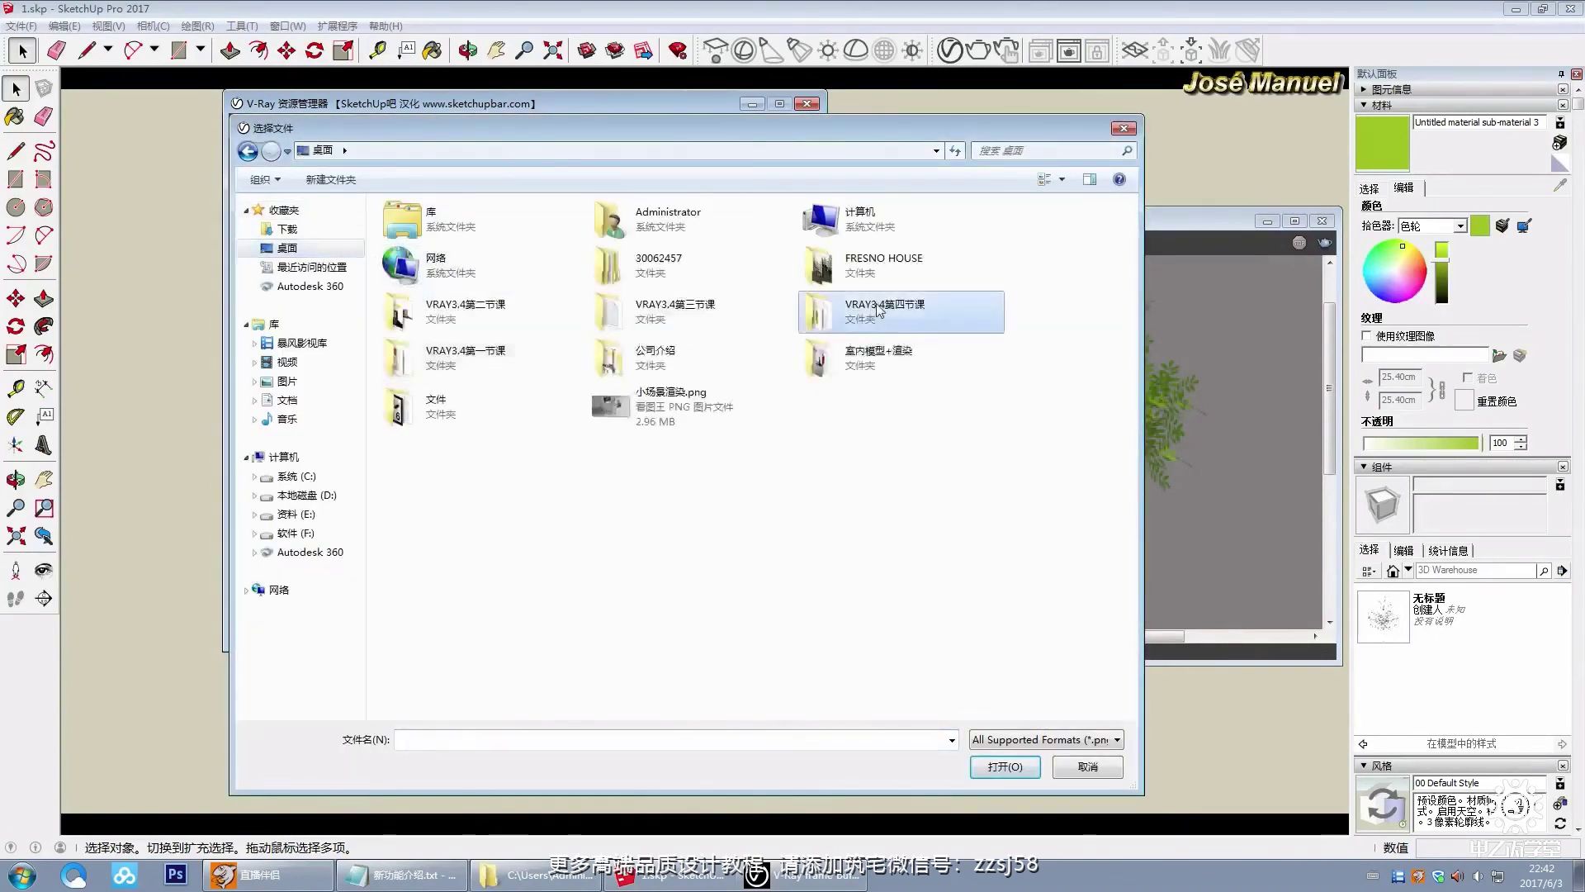
double_click(826, 311)
left_click(621, 258)
left_click(987, 766)
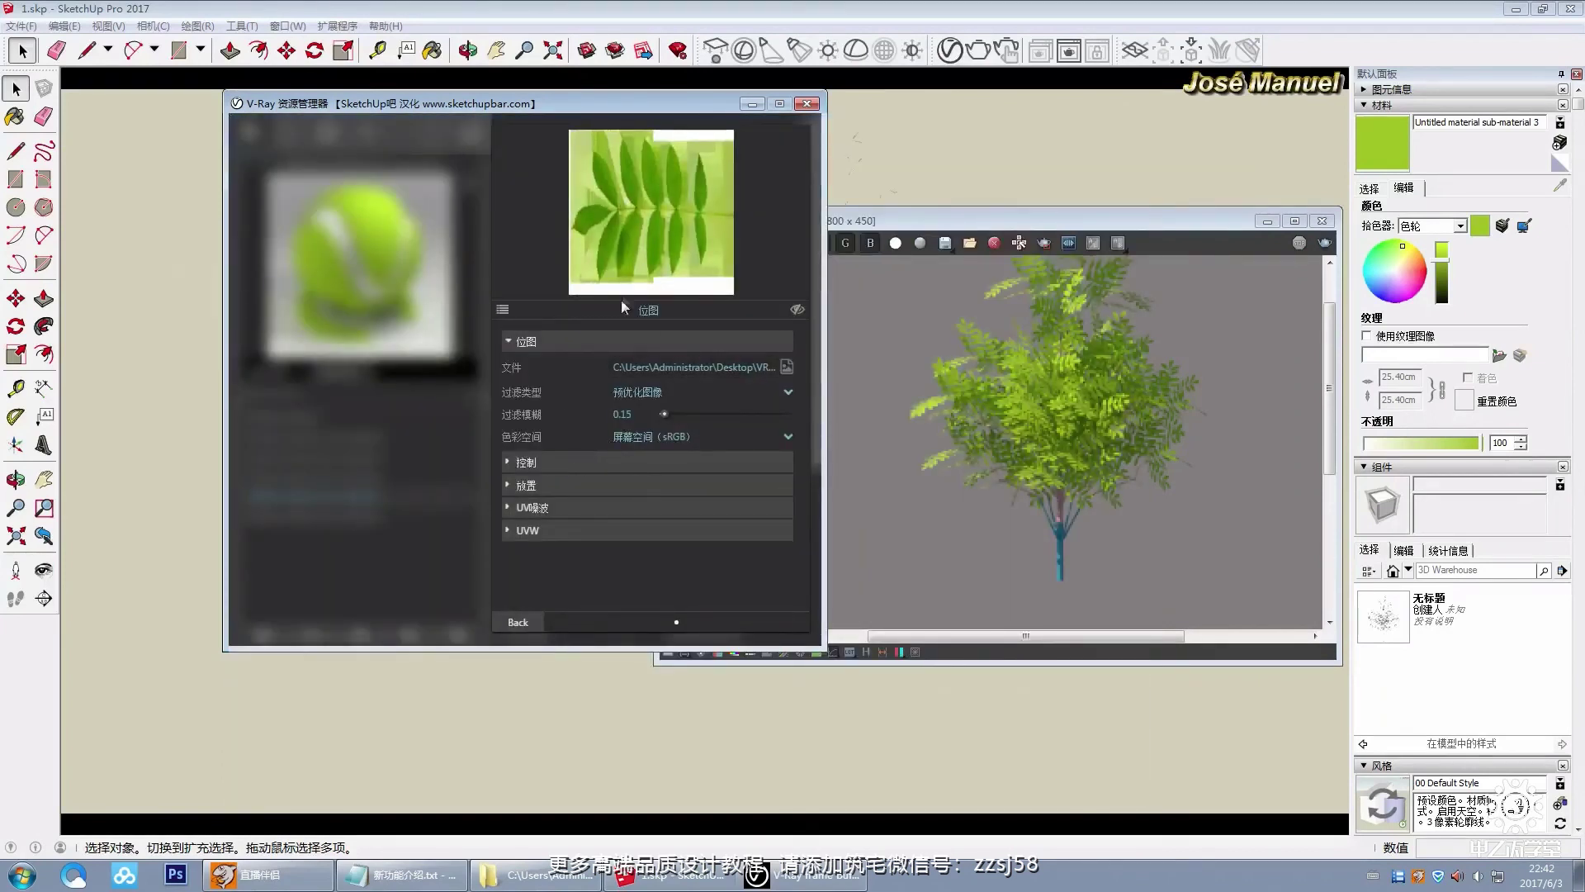
left_click(518, 621)
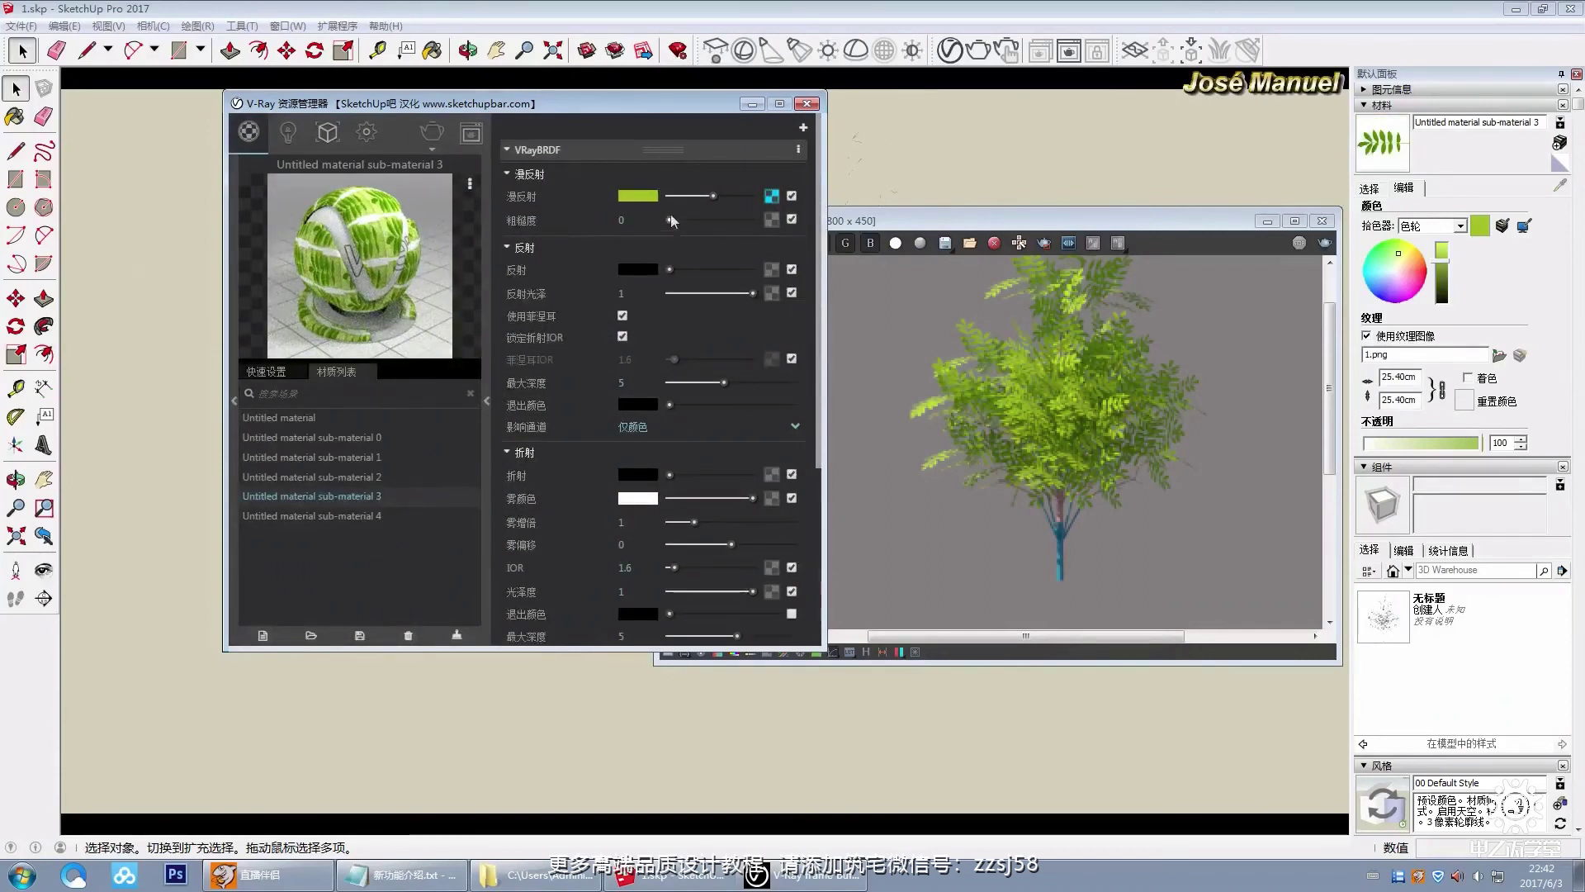
Step: Brighten the diffuse colour of sub-material 3 and place the render window beside the material settings, zoomed to 100%
left_click_drag(736, 195, 748, 195)
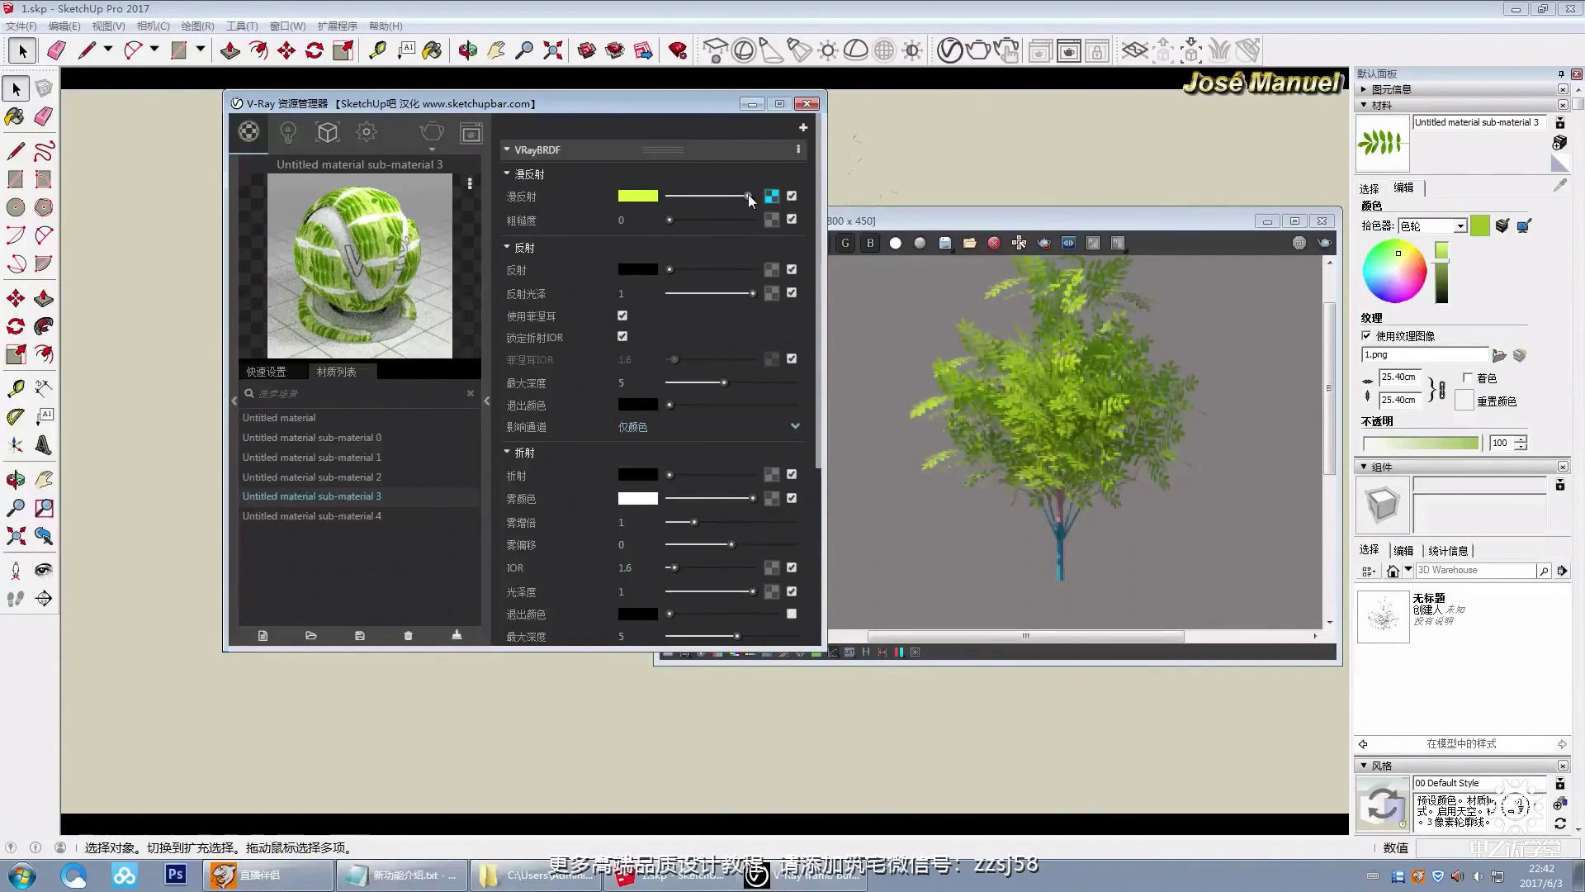
left_click(920, 212)
left_click_drag(1055, 202, 1076, 188)
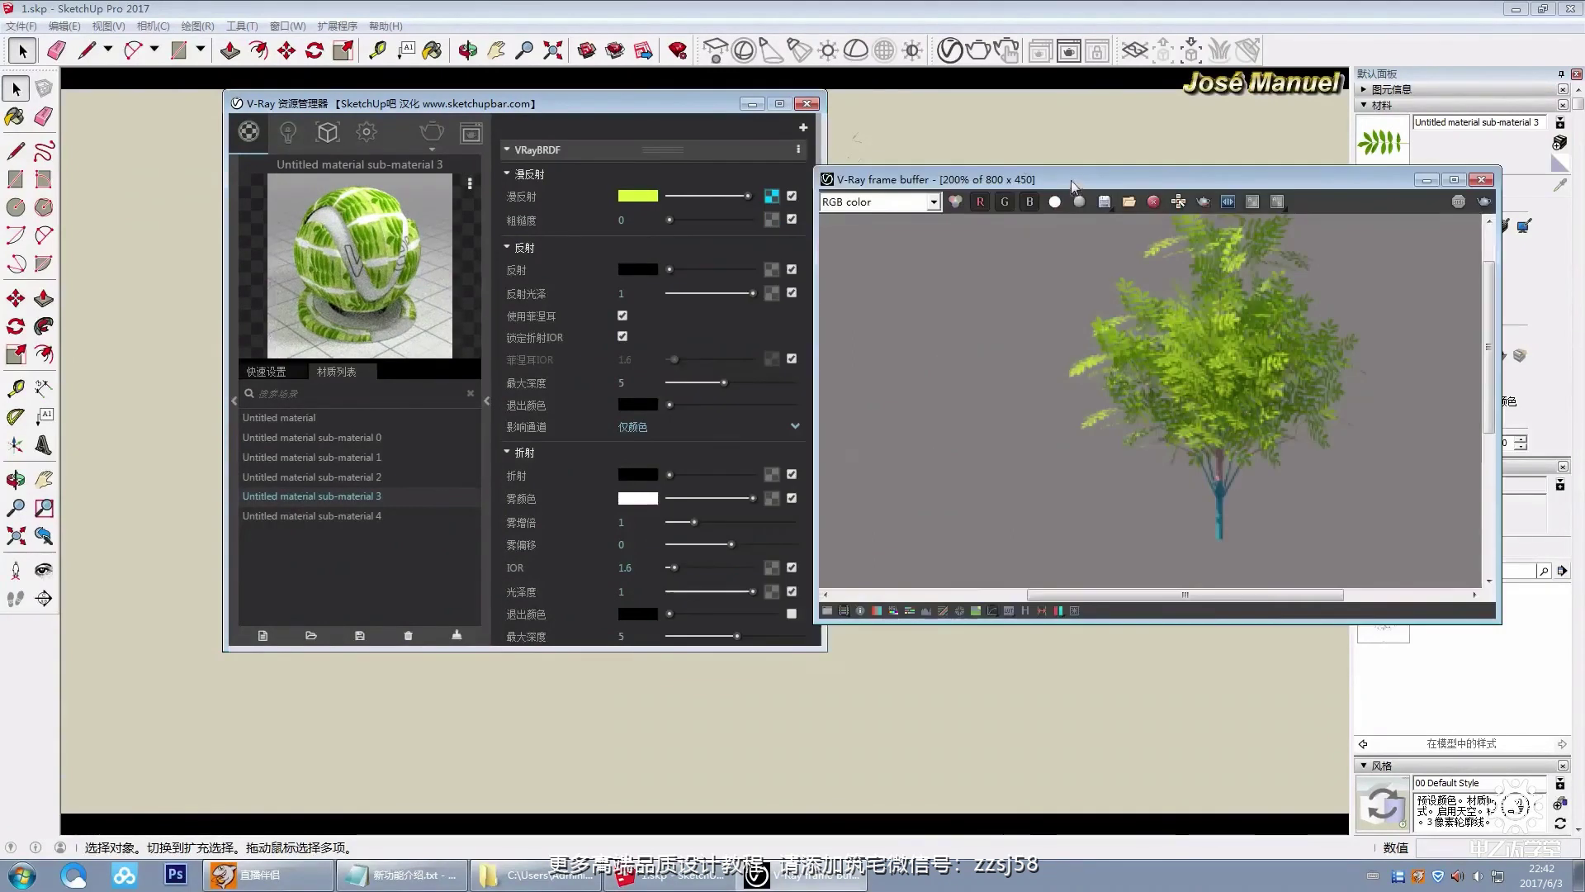
left_click_drag(1218, 182, 1167, 167)
scroll(474, 282, "down", 2)
scroll(478, 309, "up", 1)
Step: Look through the reflection, refraction, translucency, BRDF, options and bump settings of Untitled material sub-material 3
left_click(608, 239)
scroll(616, 304, "down", 2)
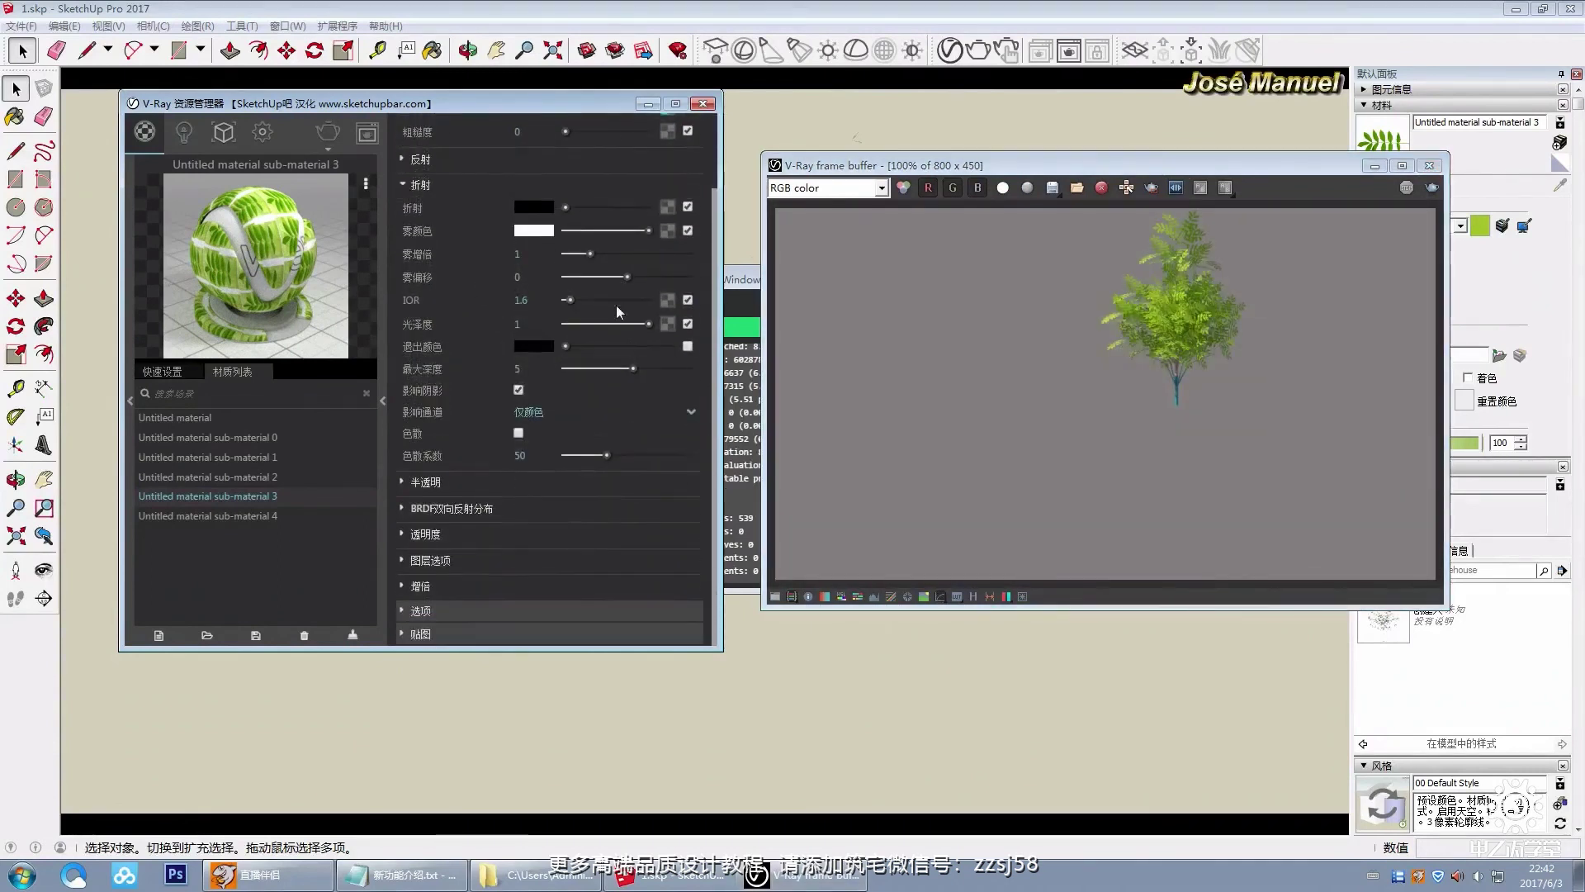
left_click(485, 604)
scroll(485, 602, "down", 3)
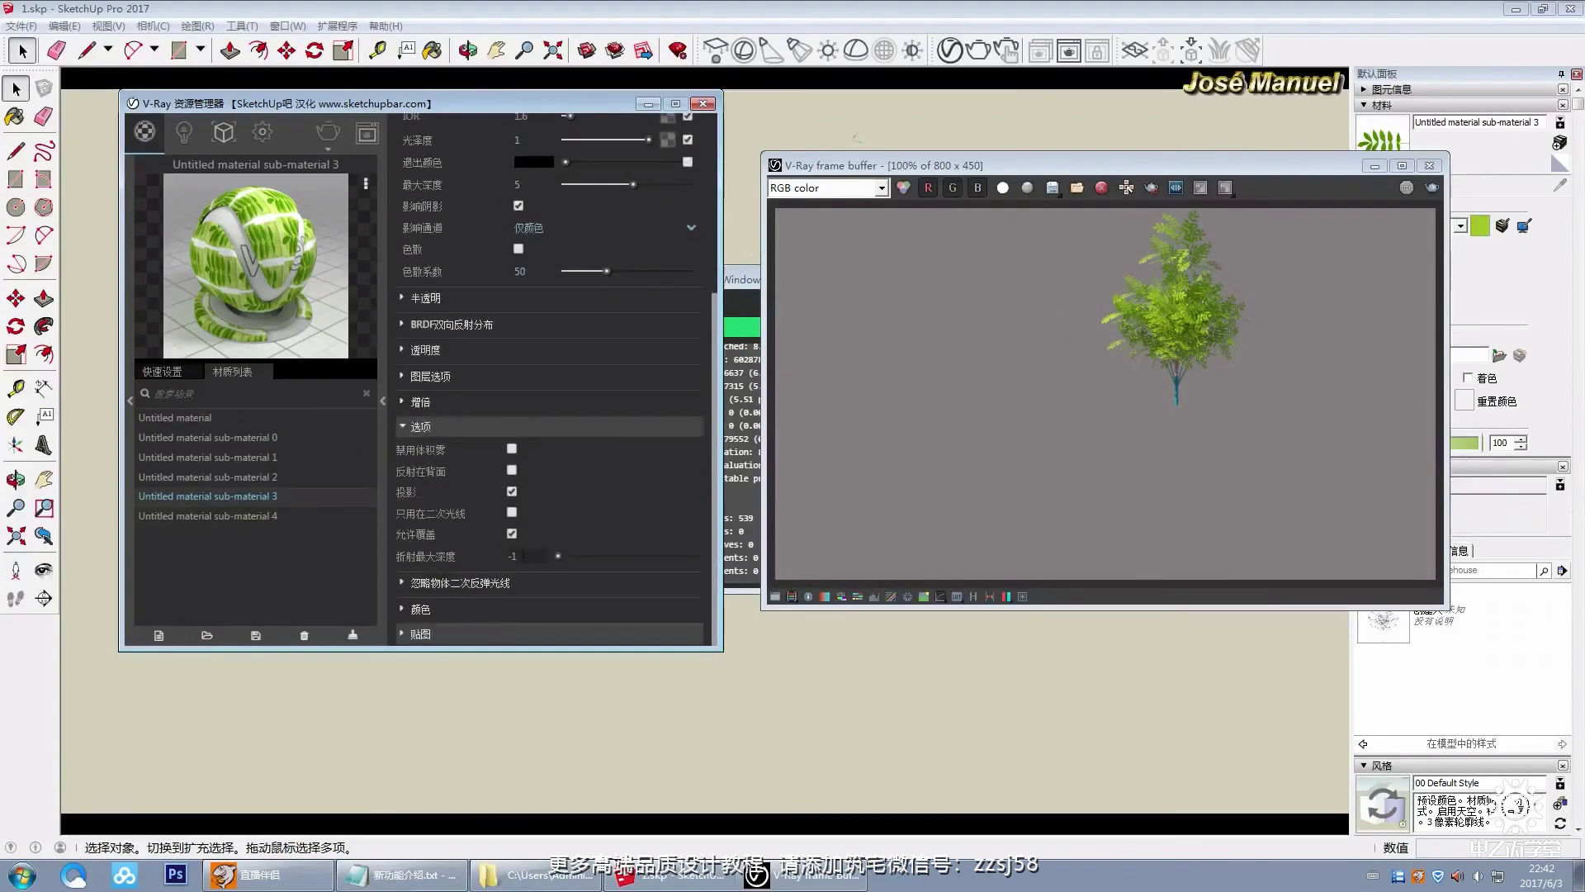
left_click(486, 431)
left_click(463, 632)
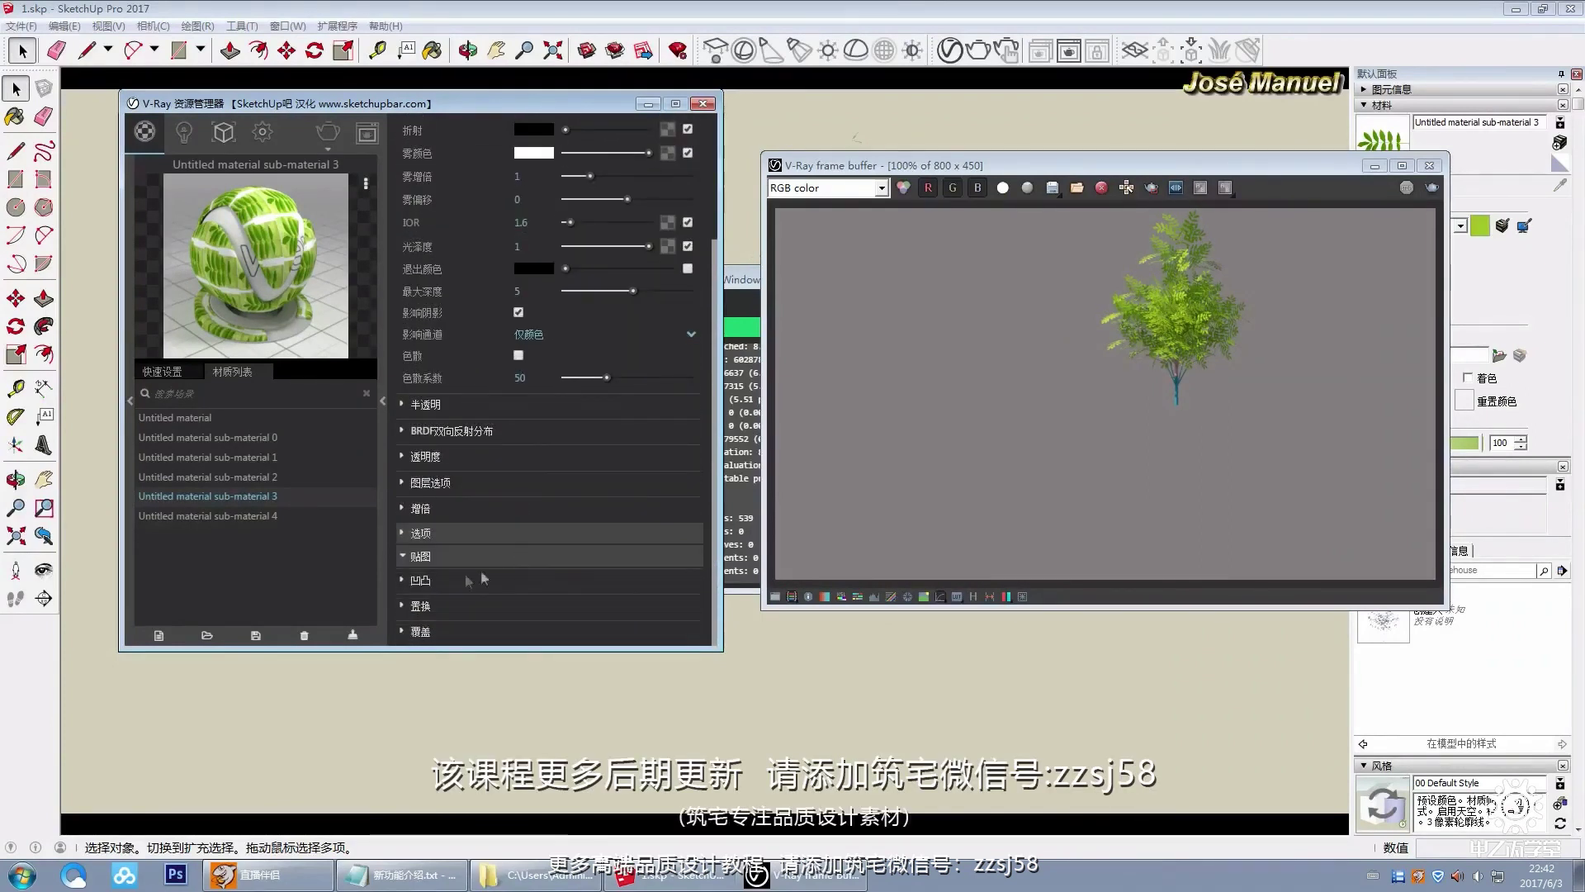
scroll(634, 548, "down", 2)
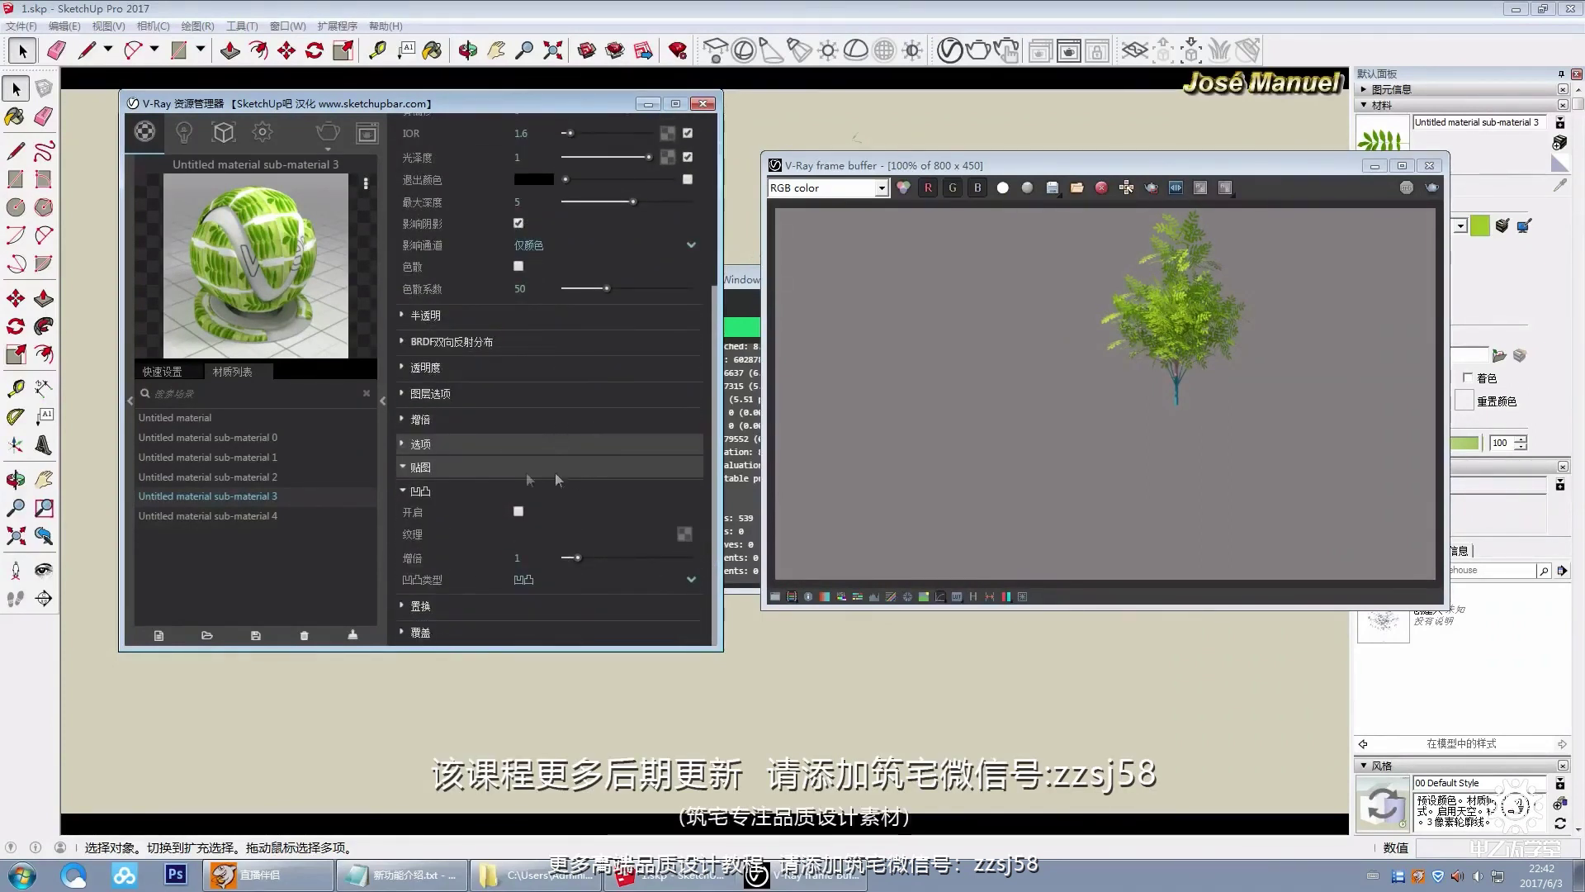
scroll(489, 436, "up", 3)
left_click(278, 494)
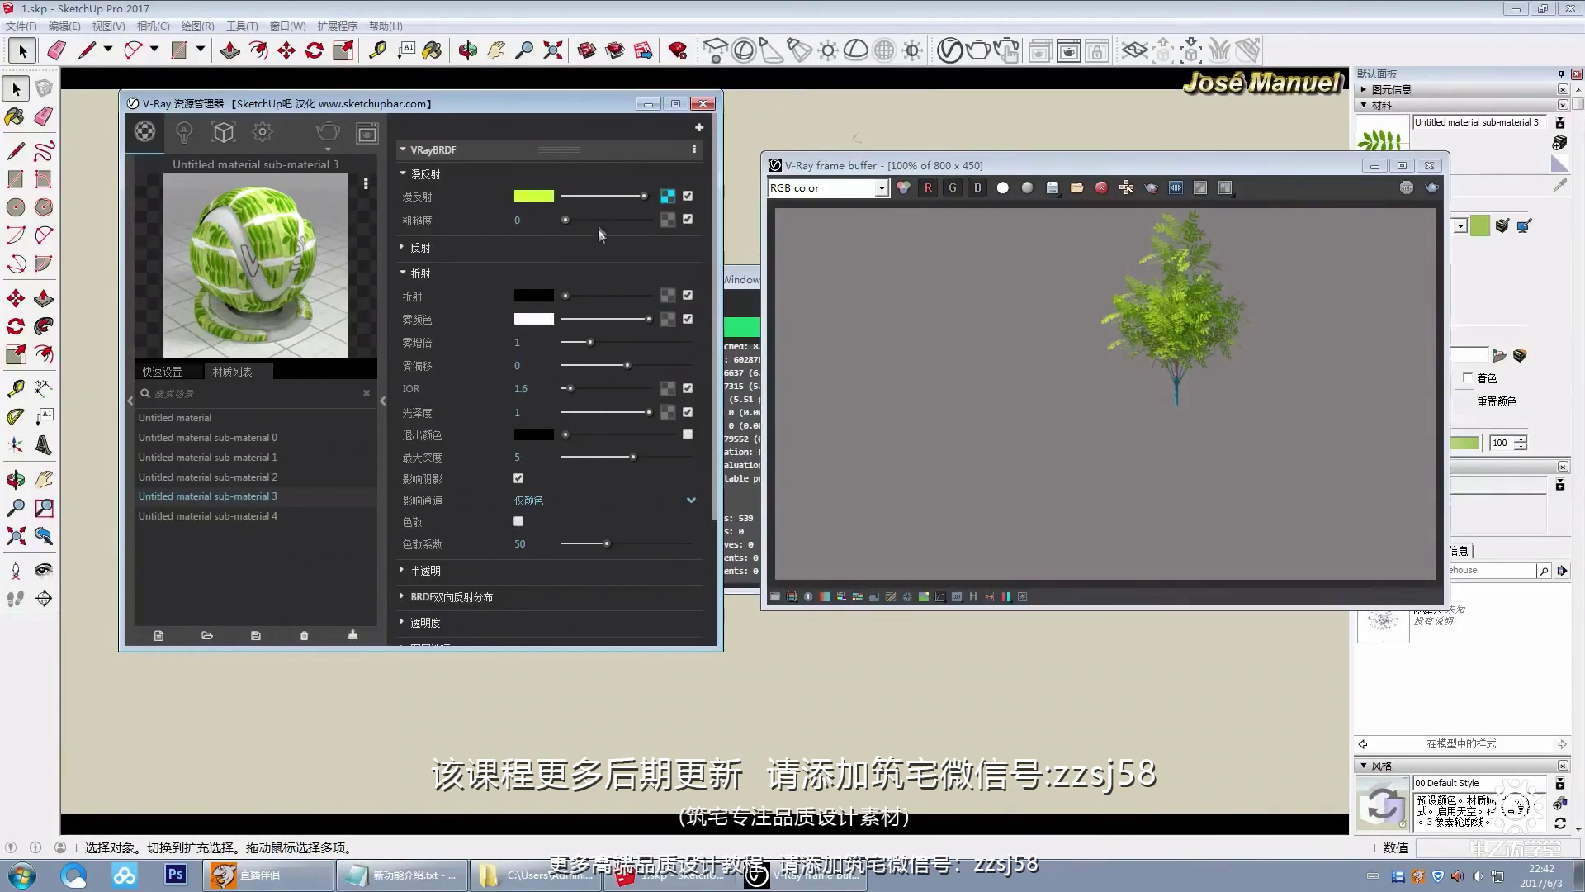
scroll(486, 480, "down", 5)
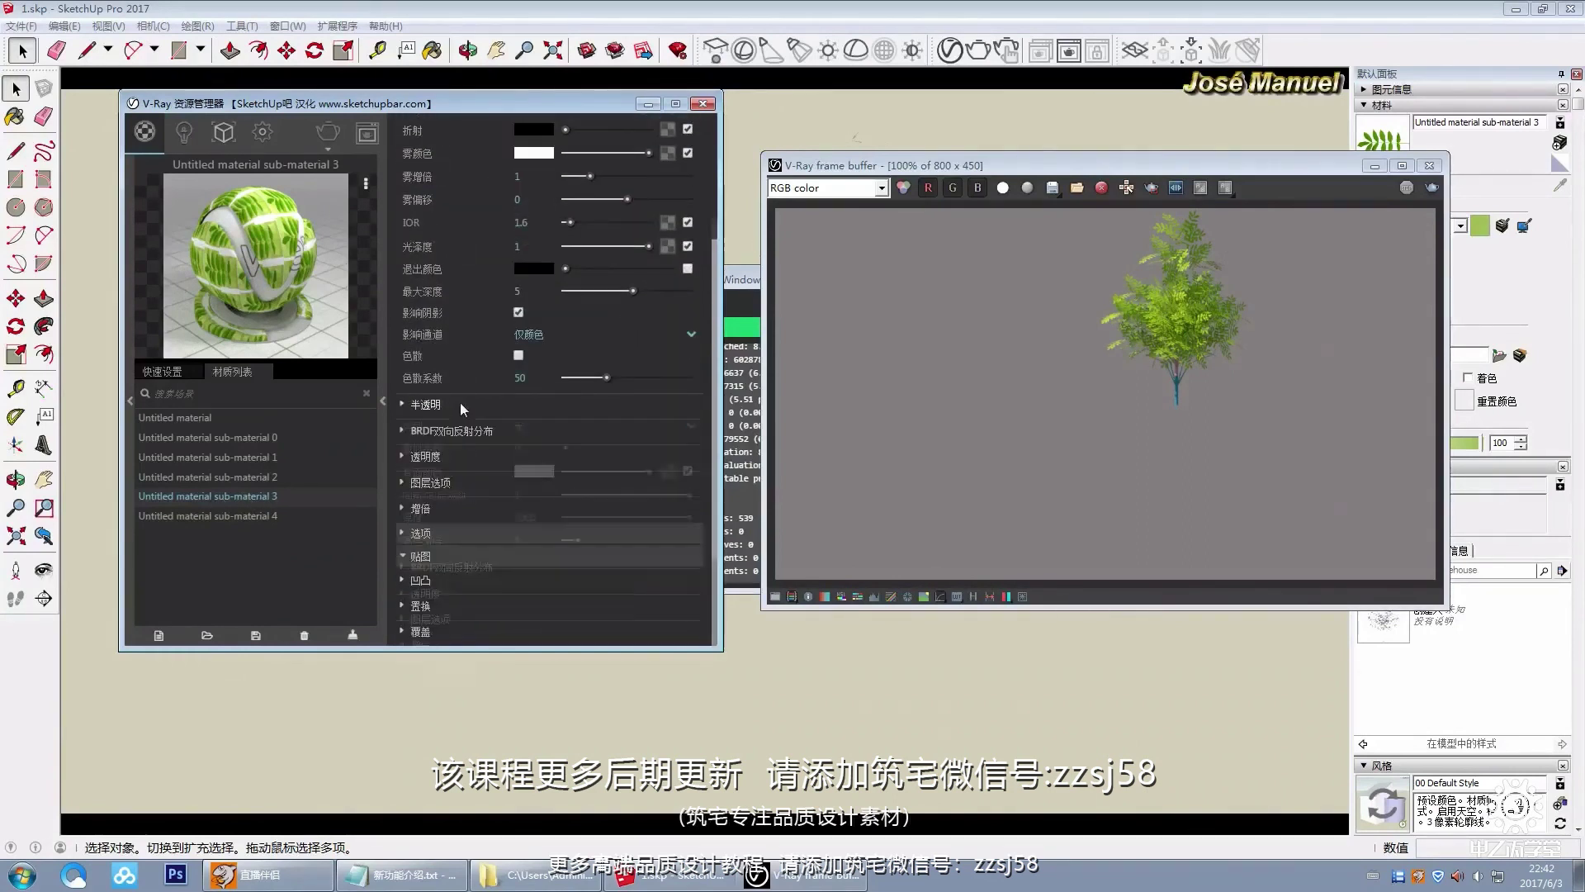
left_click(463, 430)
left_click(483, 430)
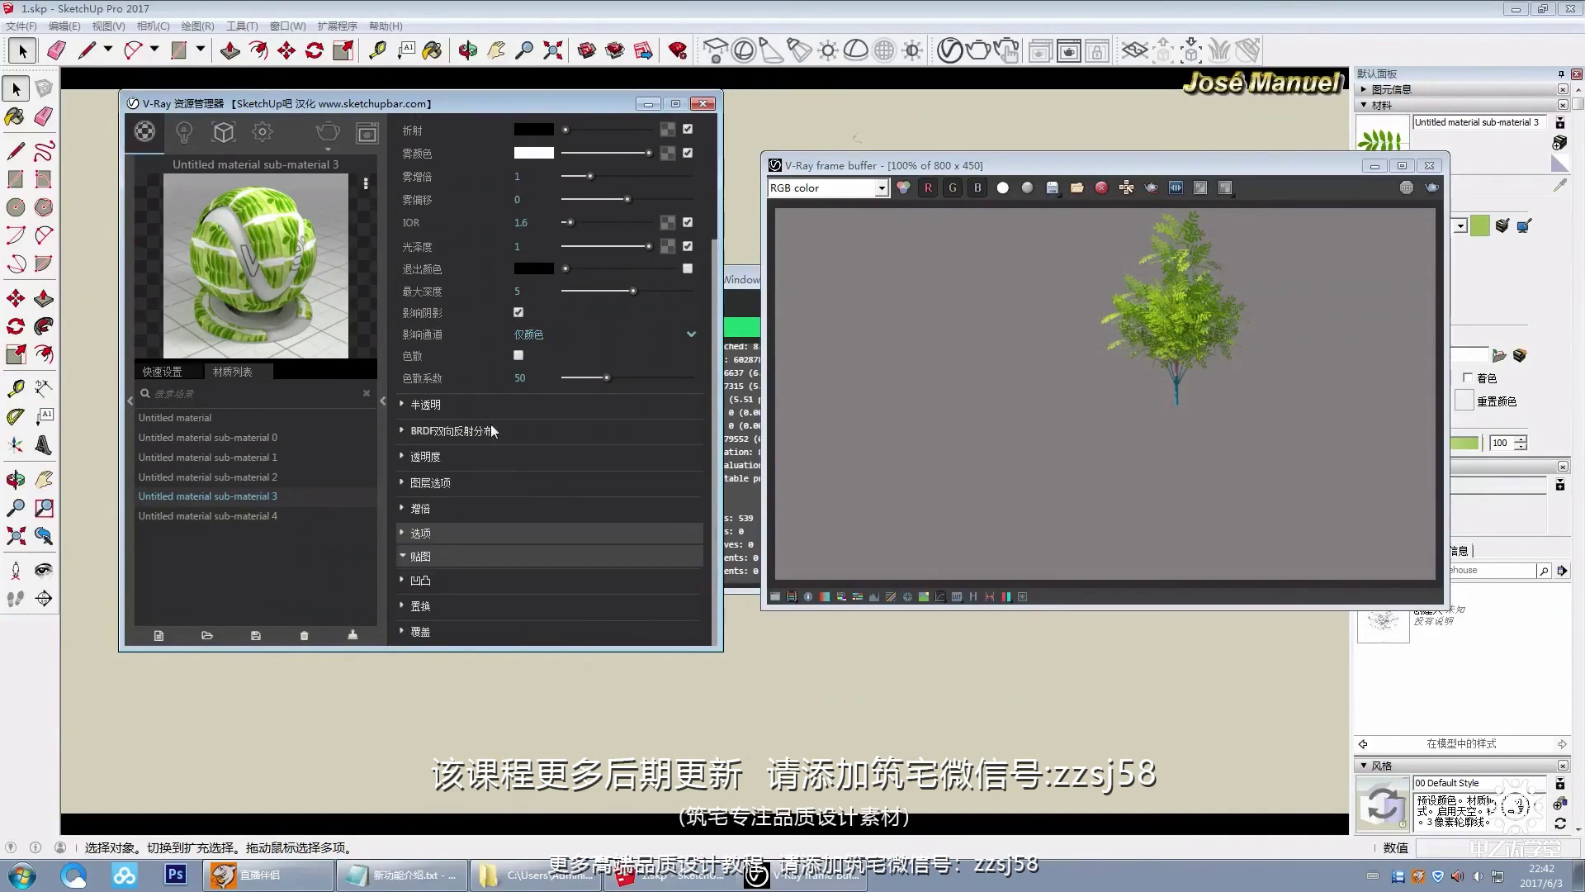
left_click(456, 533)
scroll(494, 512, "down", 4)
left_click(522, 341)
Step: Move the render window next to the material settings, re-render the tree proxy with V-Ray and inspect its textured leaves up close
left_click_drag(1176, 168, 905, 190)
scroll(956, 281, "up", 1)
scroll(964, 282, "down", 1)
left_click(1164, 209)
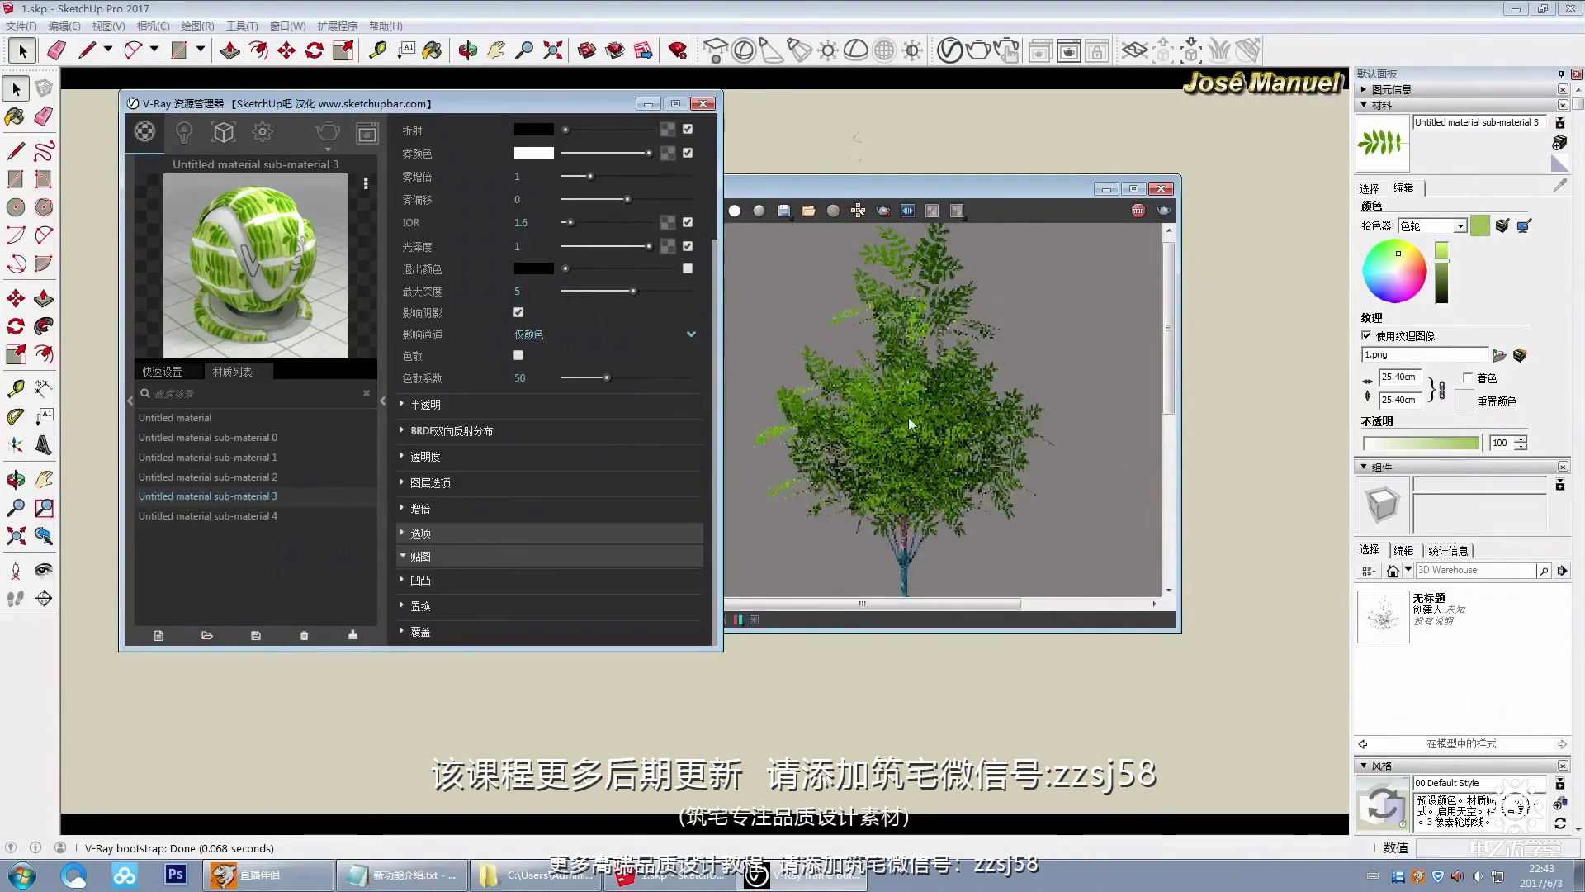
scroll(922, 398, "up", 2)
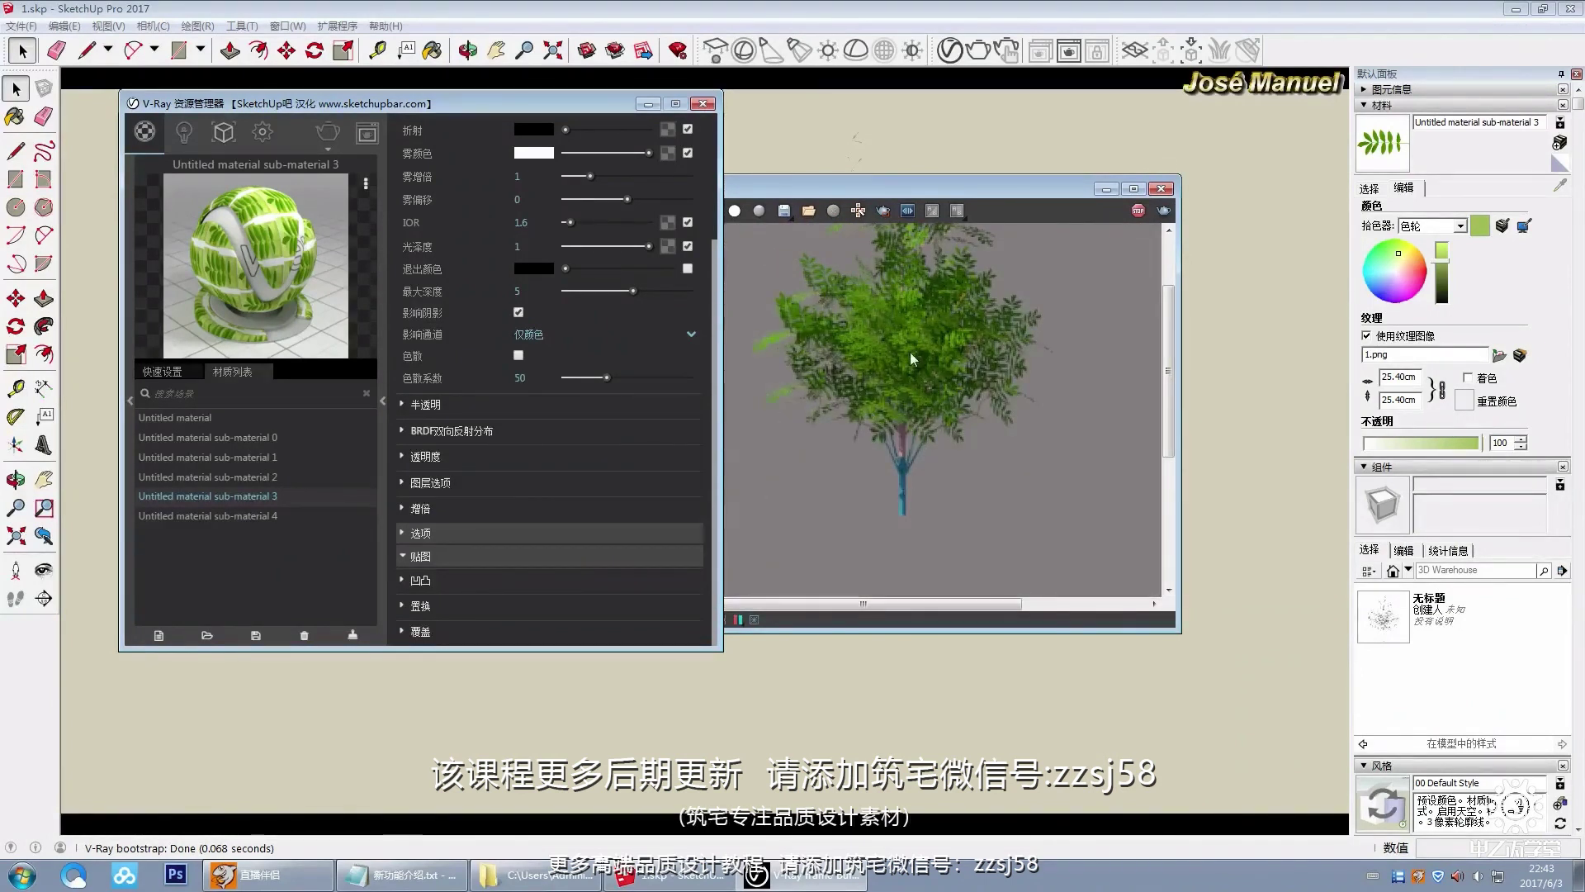
scroll(904, 446, "down", 2)
scroll(905, 370, "up", 2)
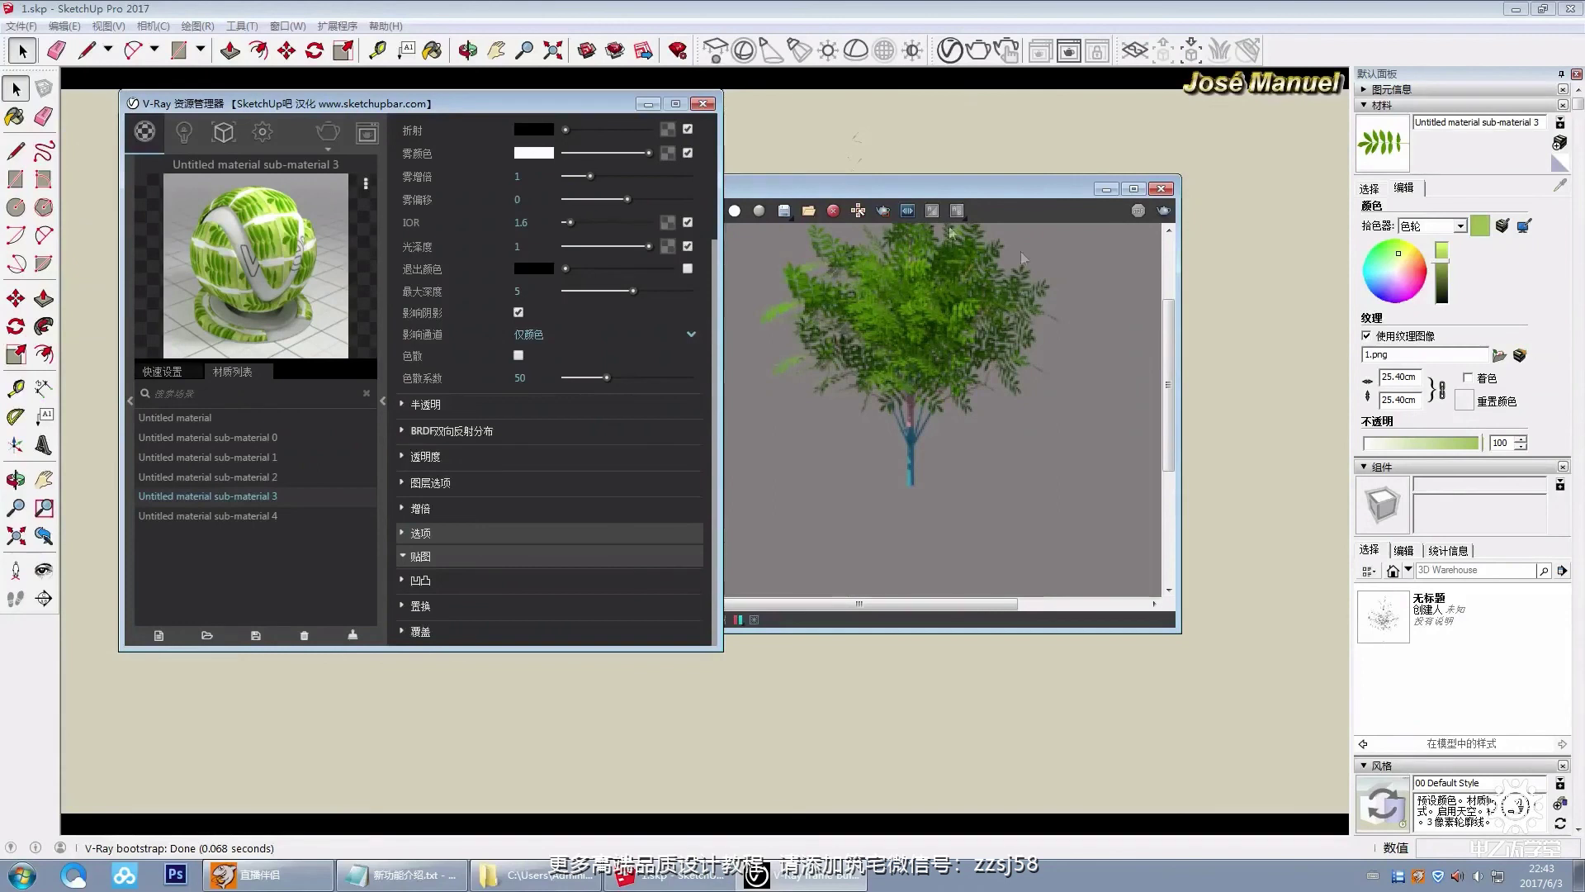
Step: Close the V-Ray asset editor, the frame buffer and the progress window
left_click(702, 103)
left_click(1161, 188)
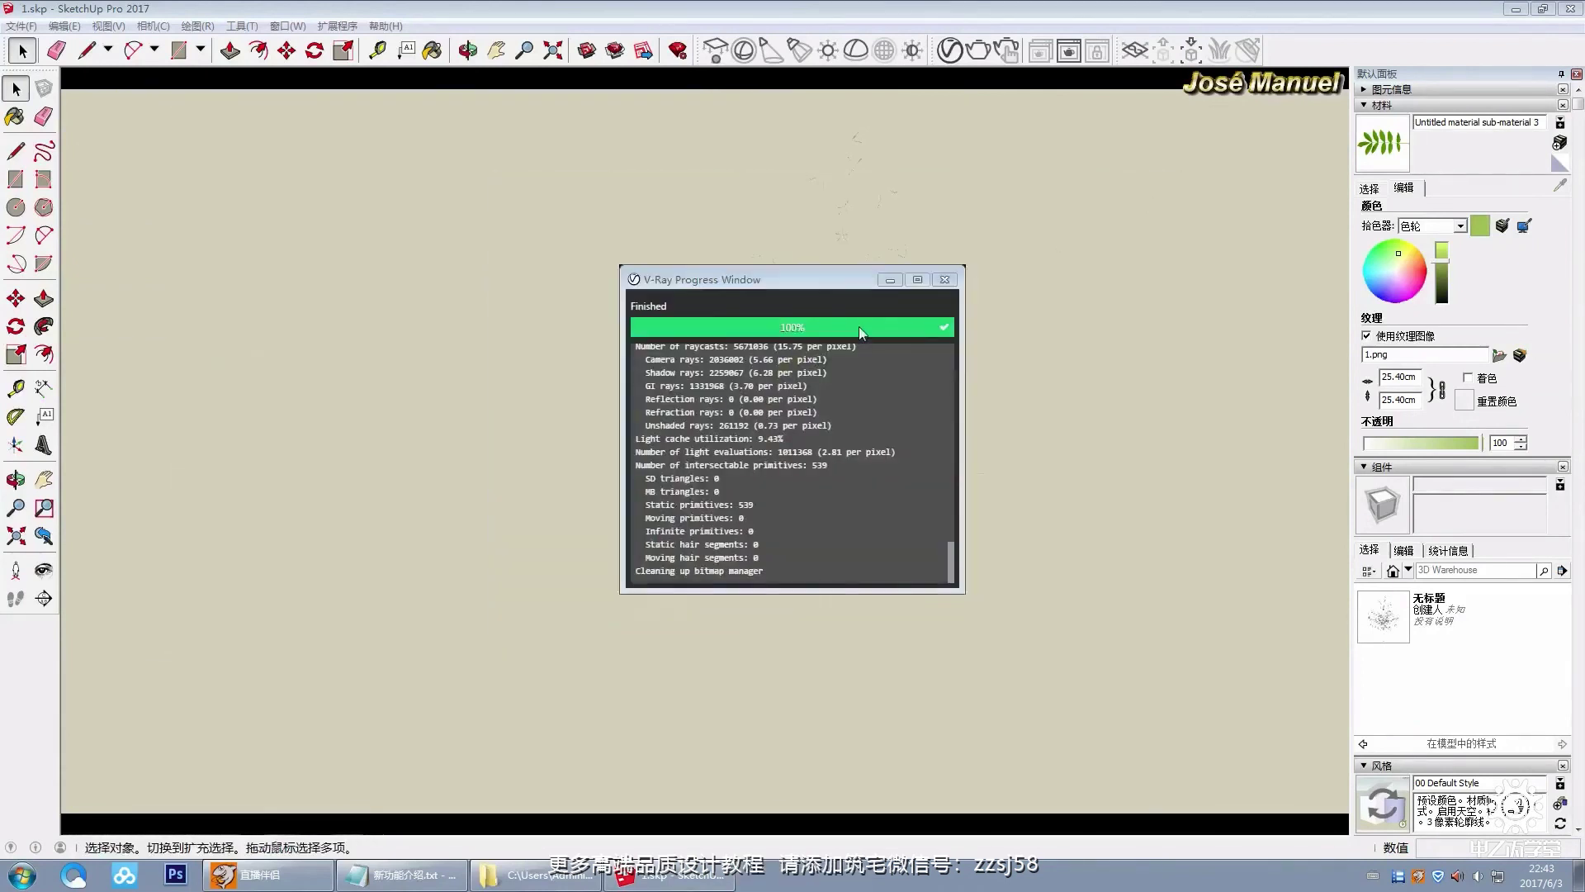
left_click(945, 279)
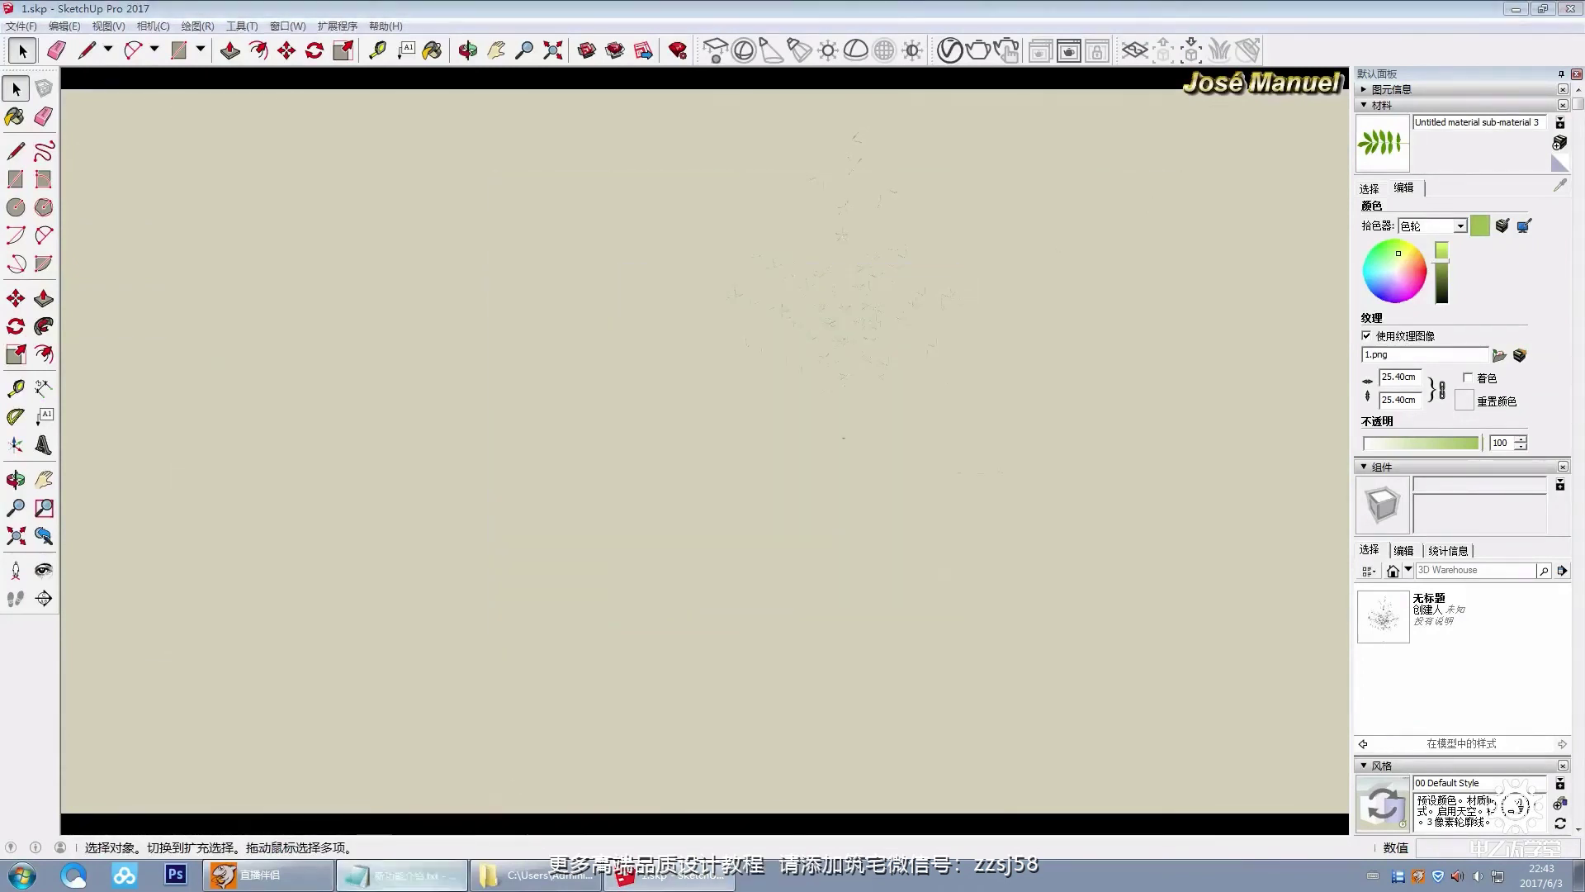
Step: Switch to 新功能介绍.txt in Notepad and review the list of new features from NO.1 to NO.10
left_click(402, 876)
left_click_drag(832, 497, 668, 240)
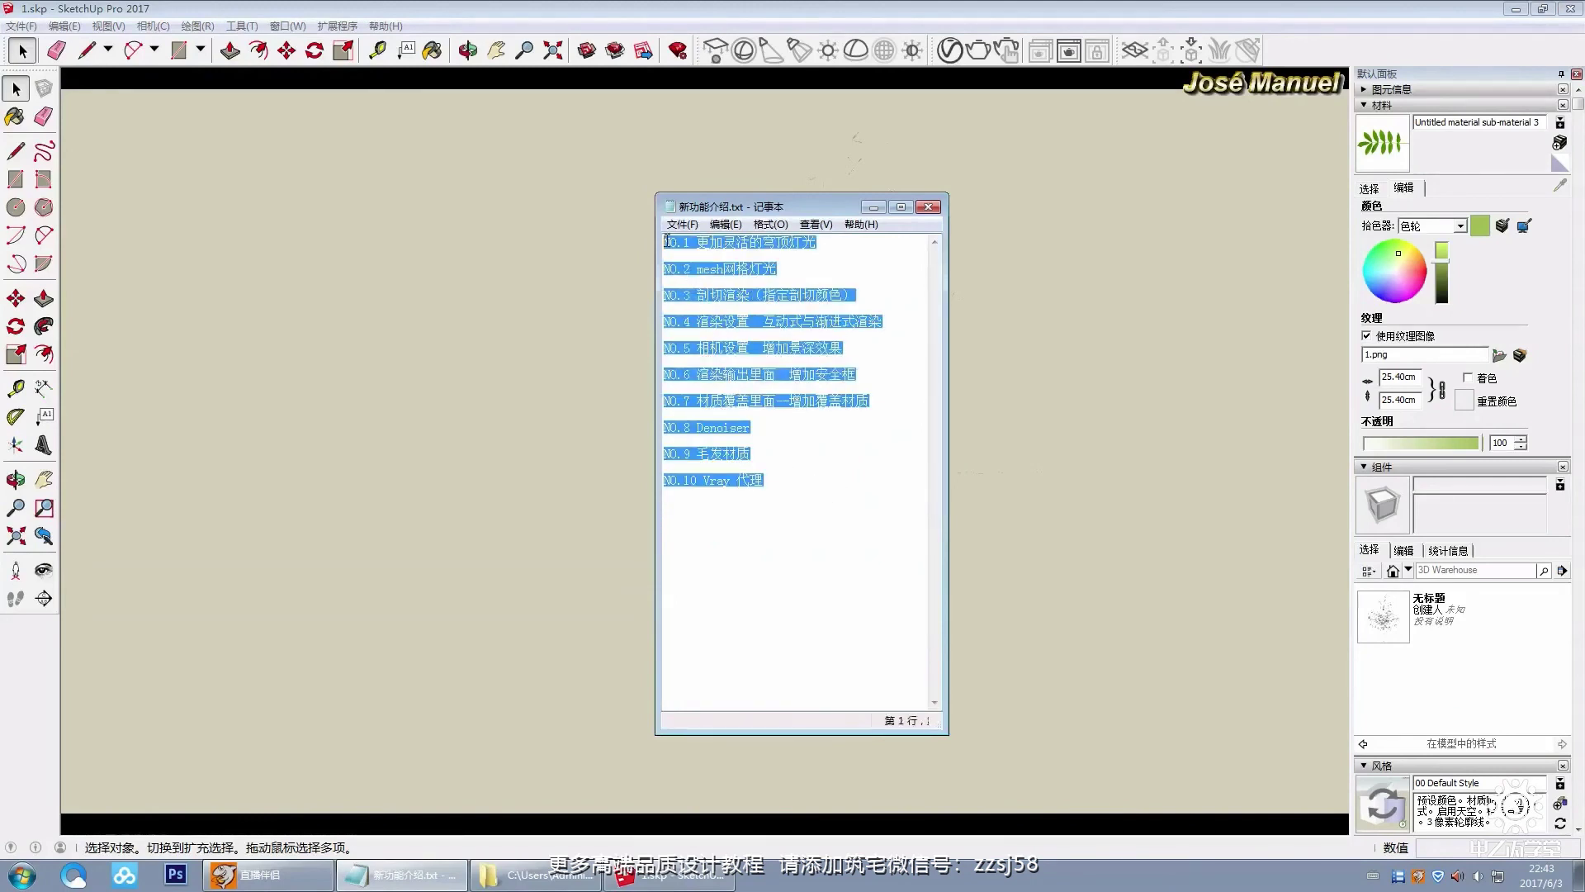
left_click_drag(799, 496, 641, 234)
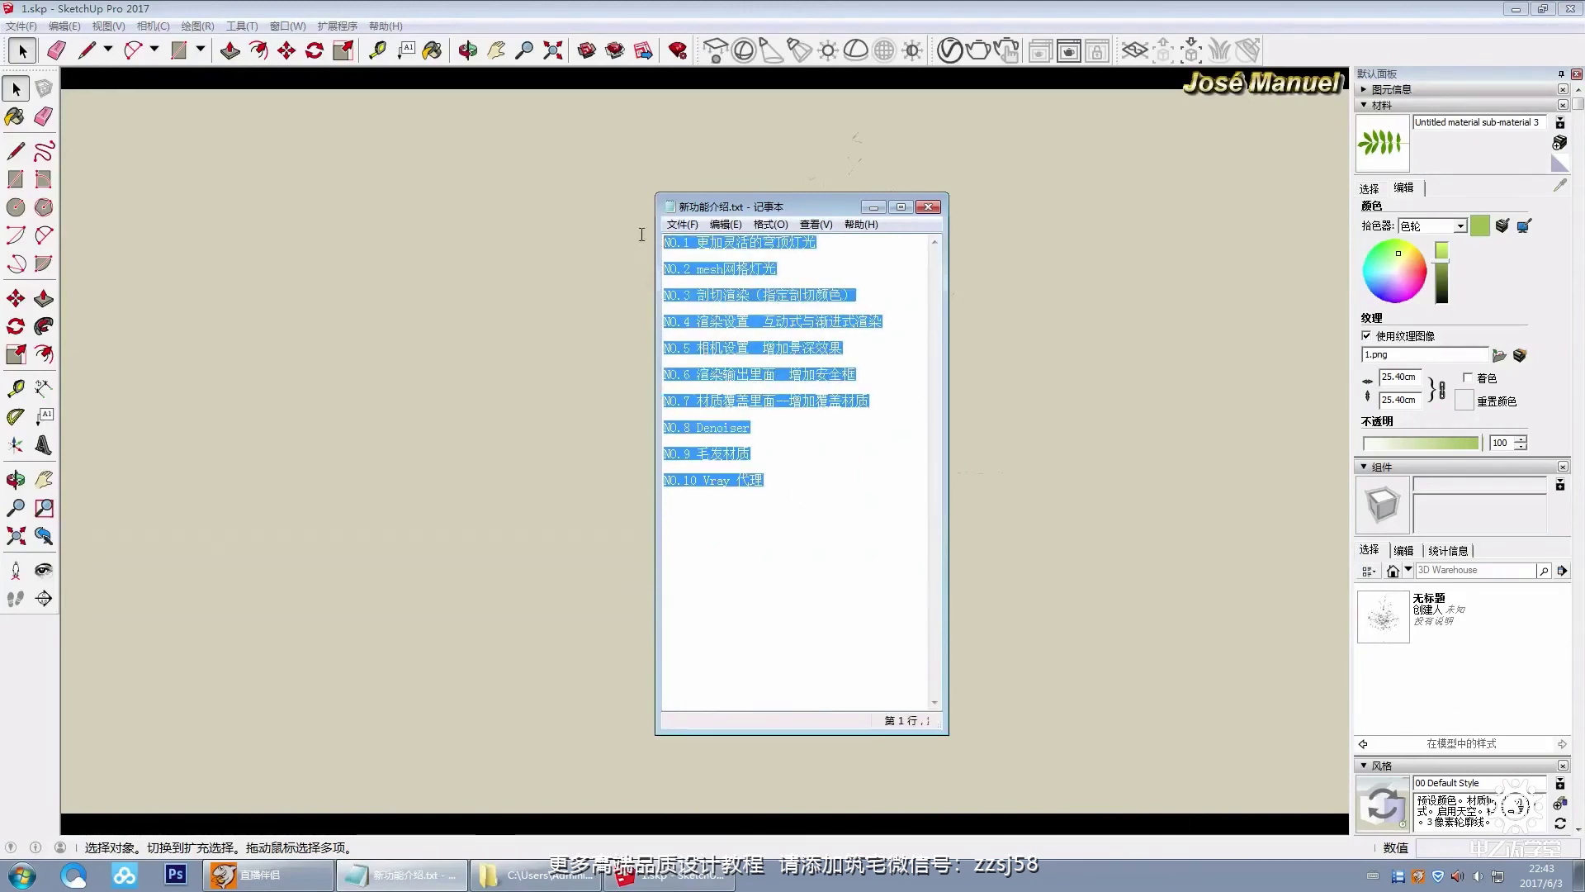
left_click(803, 483)
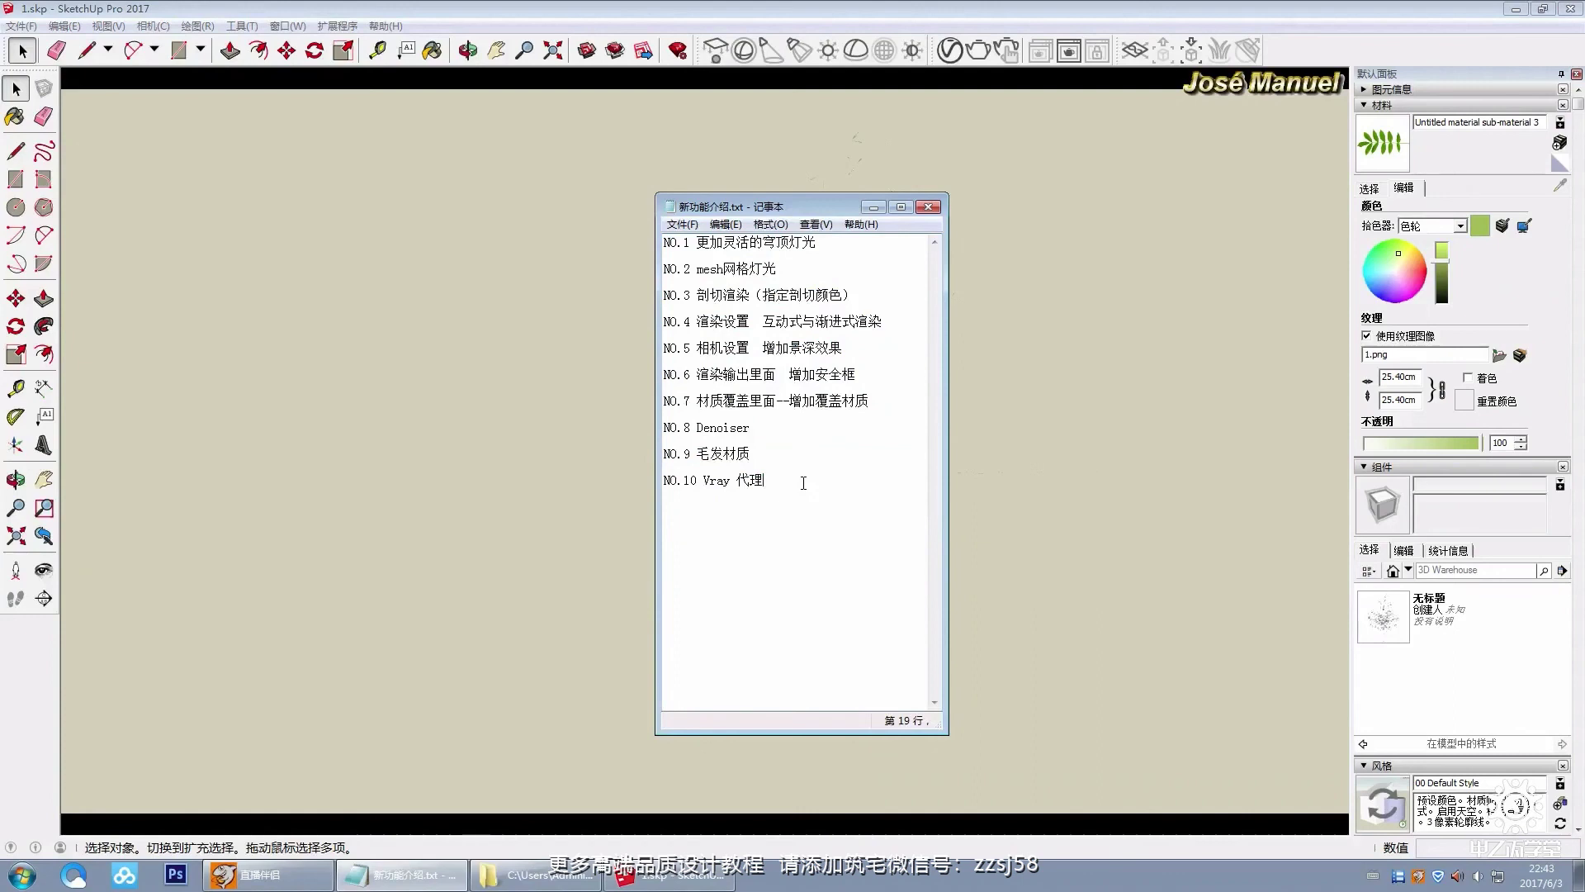